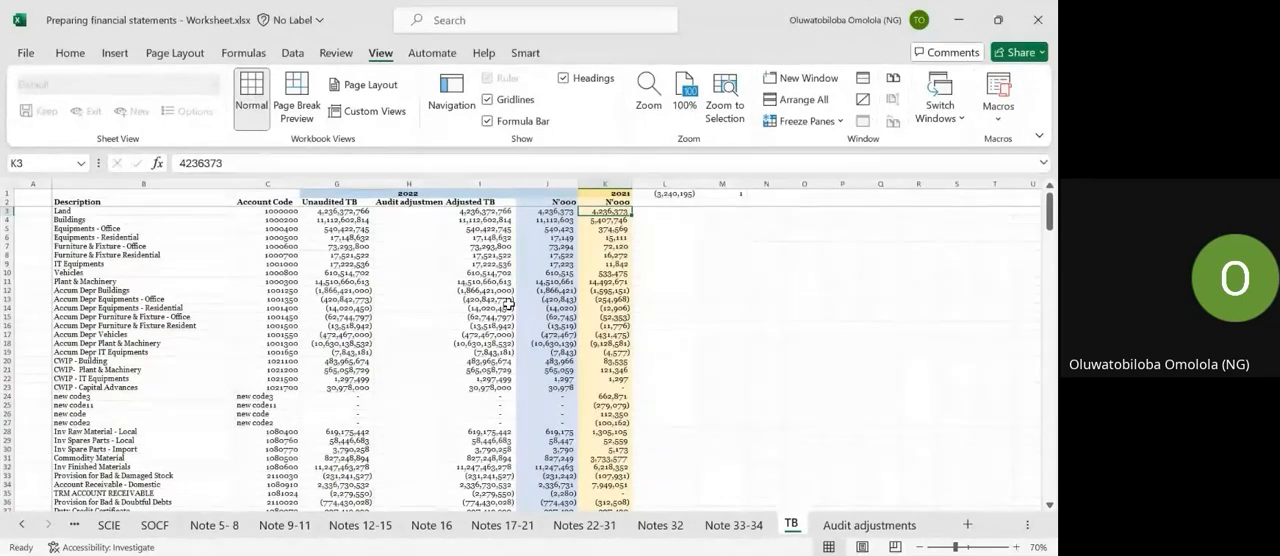
pyautogui.press('Left')
pyautogui.press('Left')
pyautogui.press('Left')
pyautogui.press('Left')
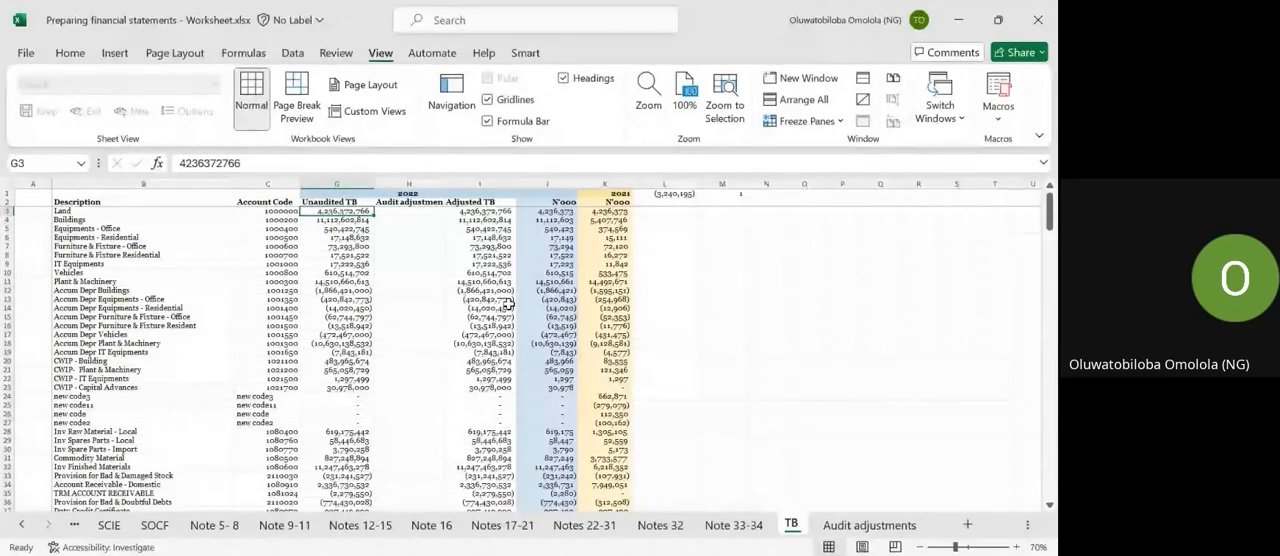
pyautogui.hotkey('alt', 'Tab')
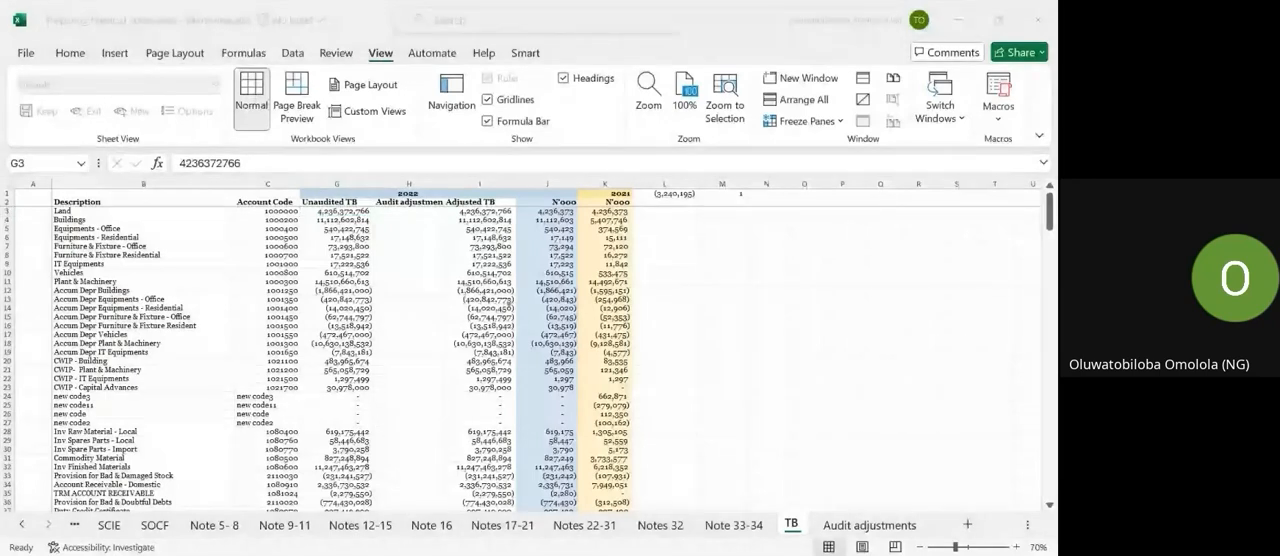
pyautogui.hotkey('alt', 'Tab')
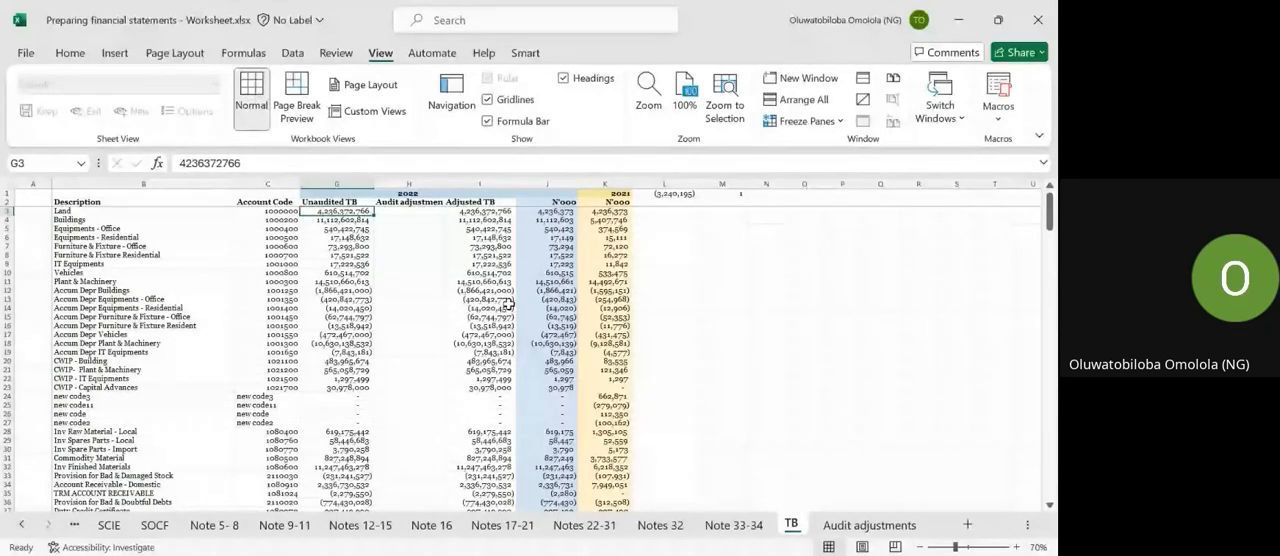
pyautogui.hotkey('alt', 'Tab')
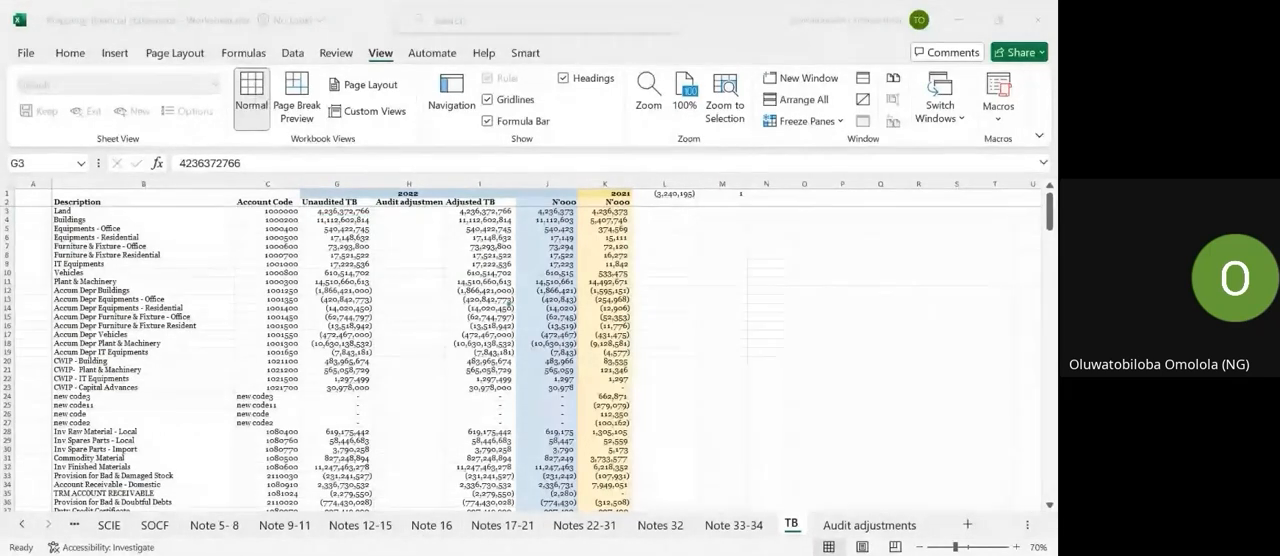
pyautogui.hotkey('alt', 'Tab')
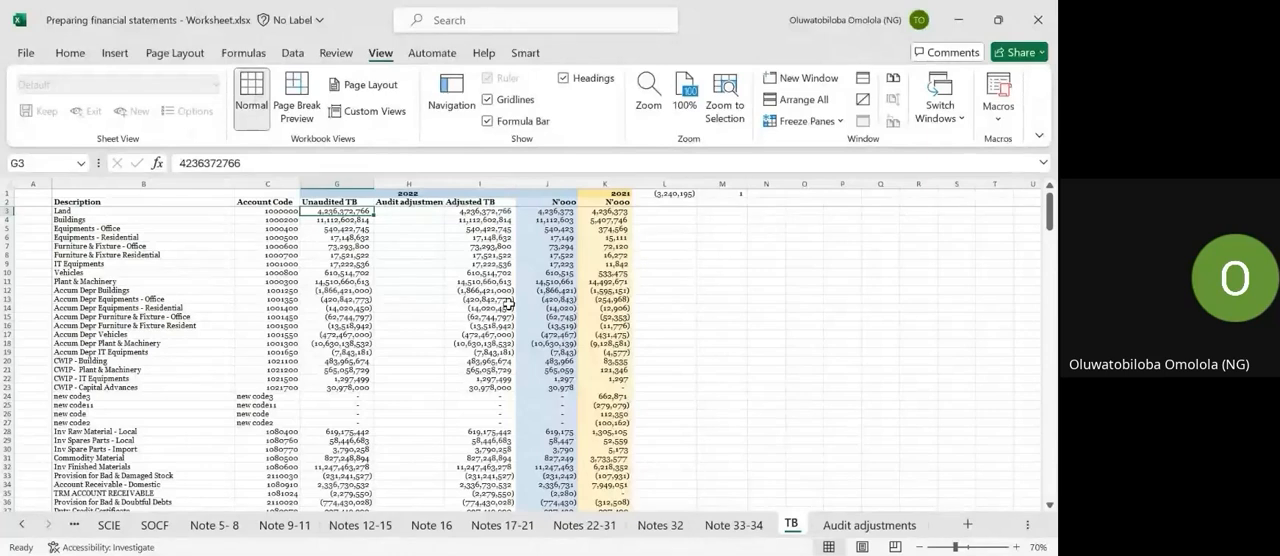
pyautogui.hotkey('alt', 'Tab')
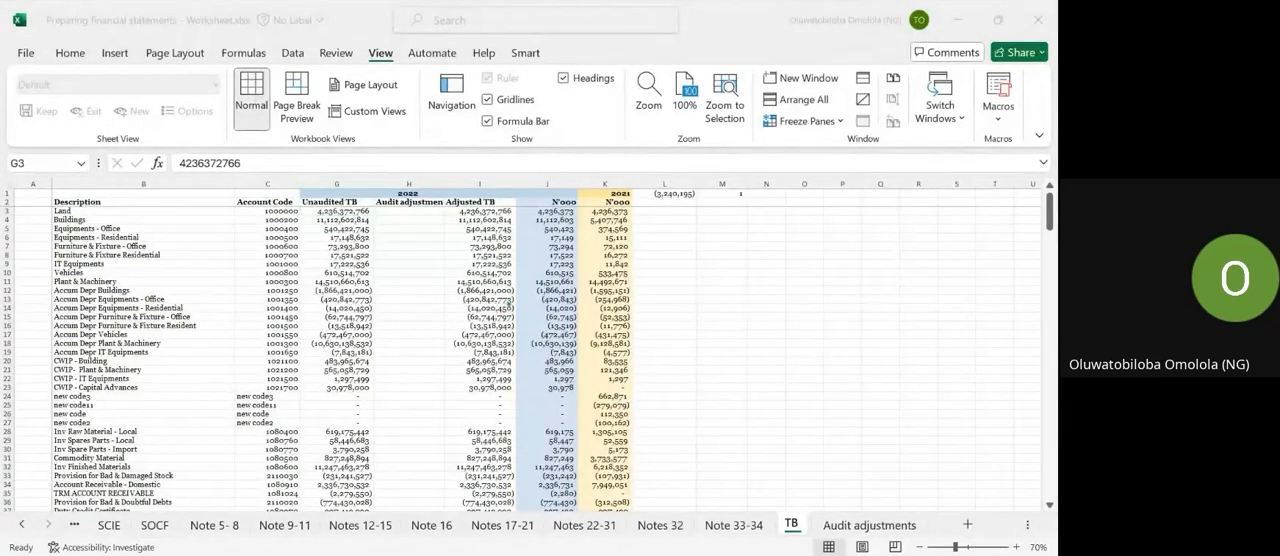
pyautogui.hotkey('alt', 'Tab')
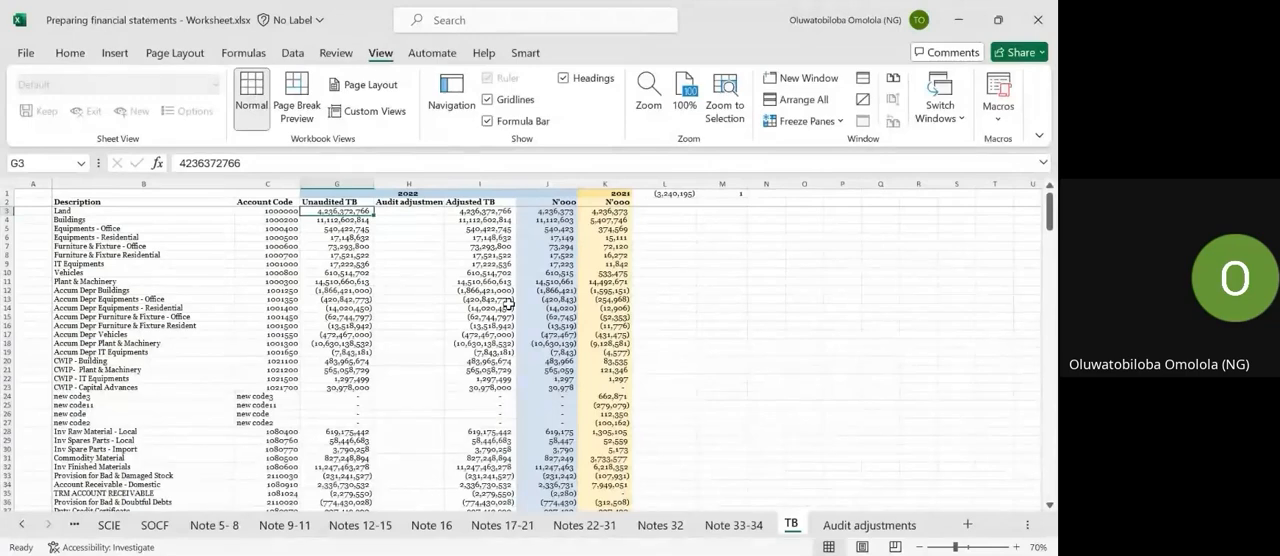
# Examine the trial balance's Description column from Land down to Deferred tax expense, selecting the whole list of accounts.
pyautogui.press('Left')
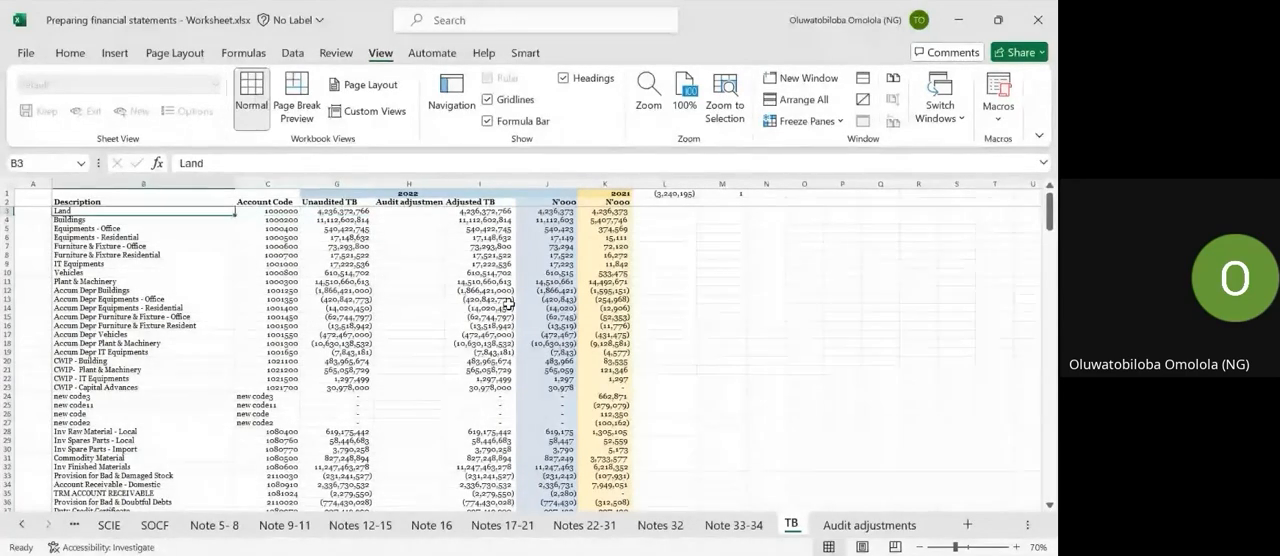
pyautogui.hotkey('ctrl', 'Down')
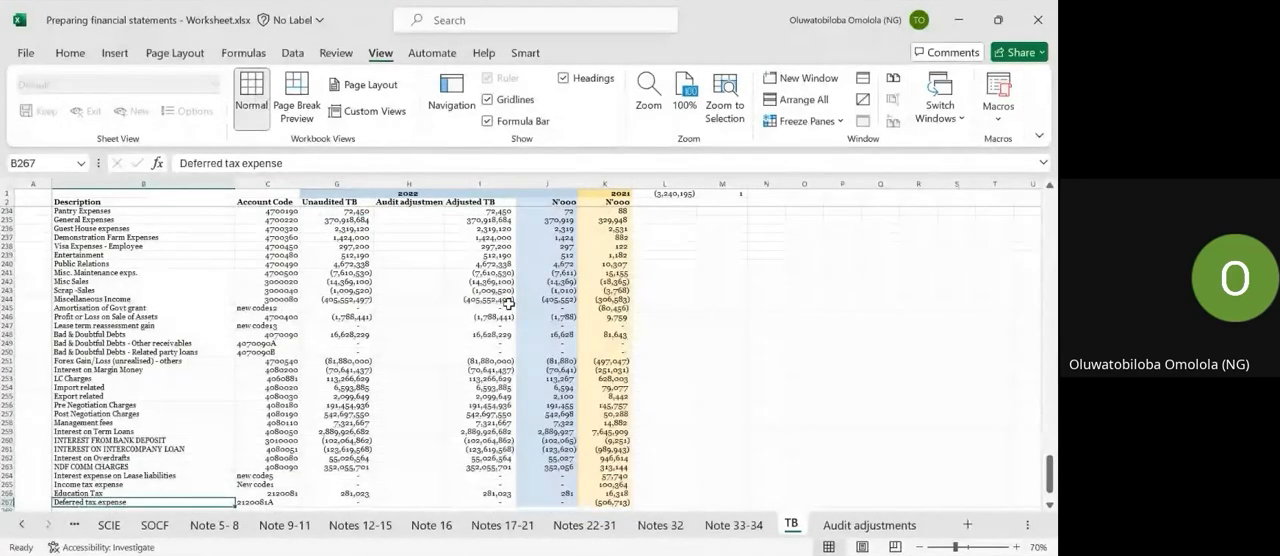
pyautogui.hotkey('ctrl', 'Up')
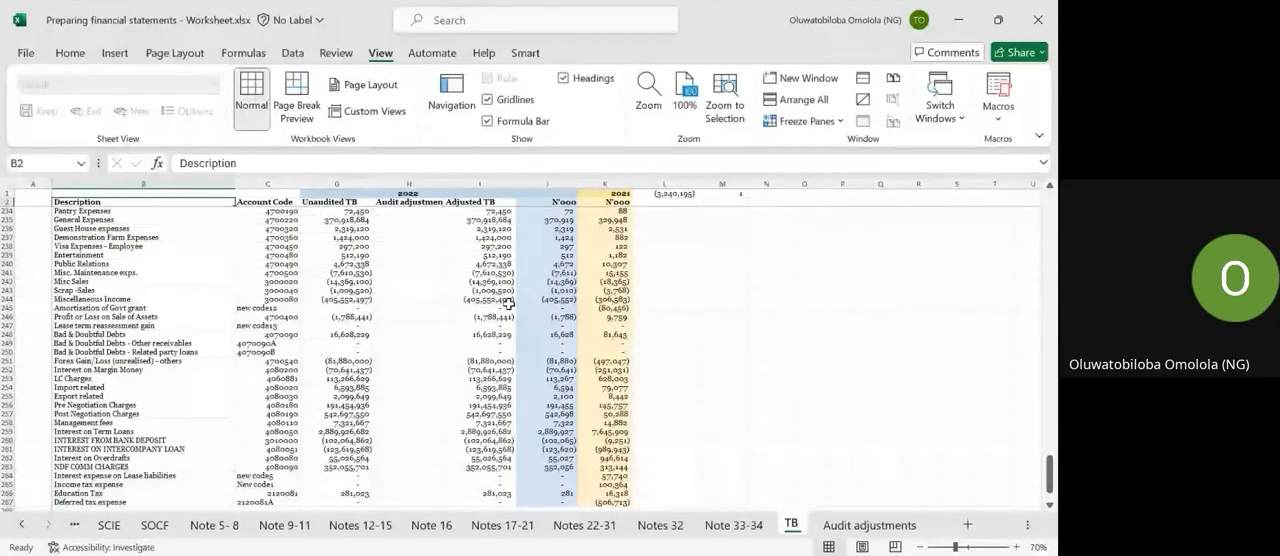
pyautogui.press('Down')
pyautogui.hotkey('ctrl', 'shift', 'Down')
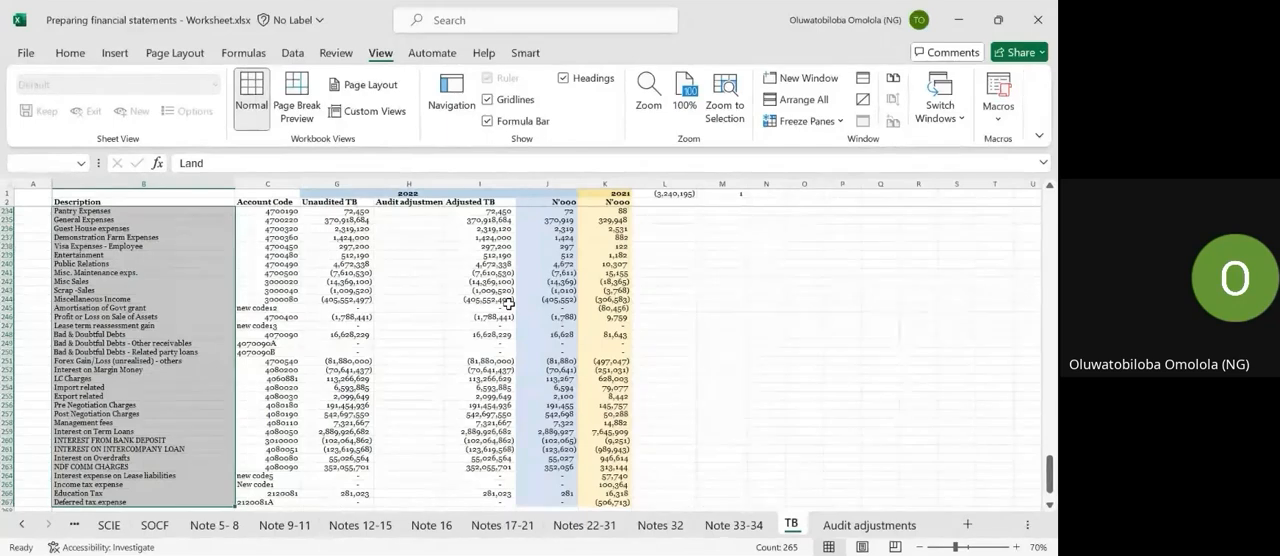
pyautogui.press('Up')
pyautogui.press('Down')
pyautogui.press('Right')
pyautogui.press('Right')
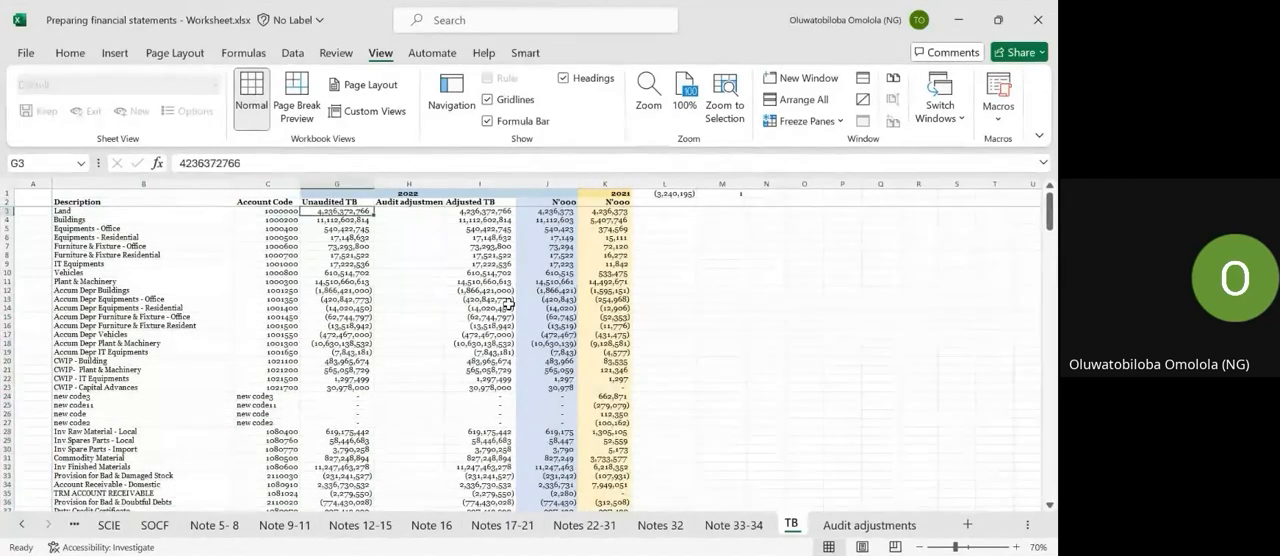
pyautogui.press('Up')
pyautogui.press('Down')
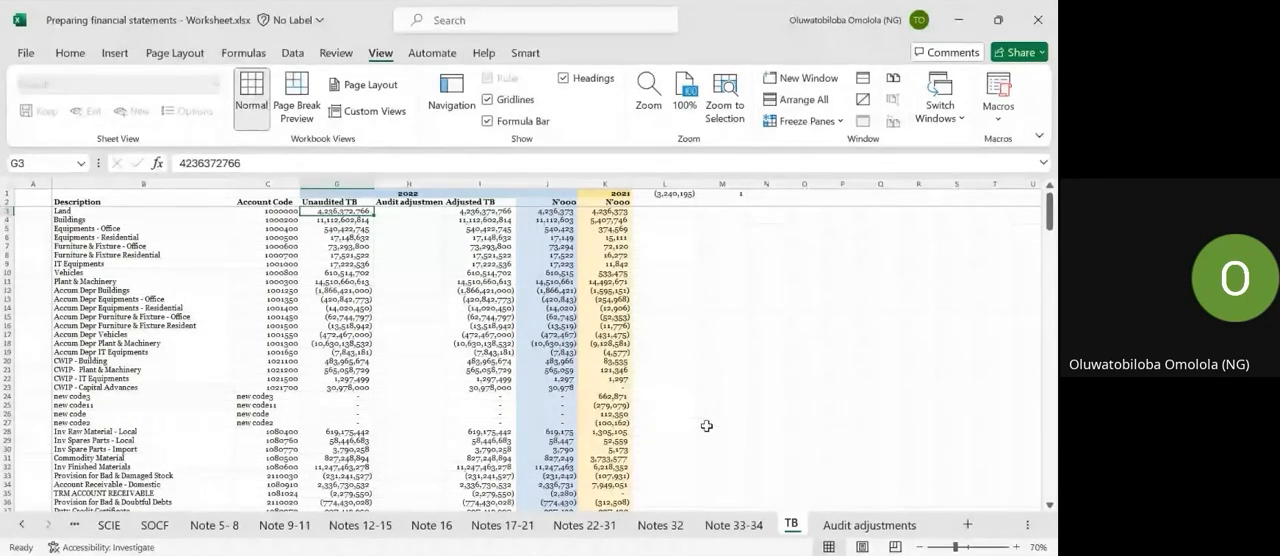
# Select all 2022 Unaudited TB amounts from Land to Deferred tax expense to check whether they sum to zero.
pyautogui.click(343, 291)
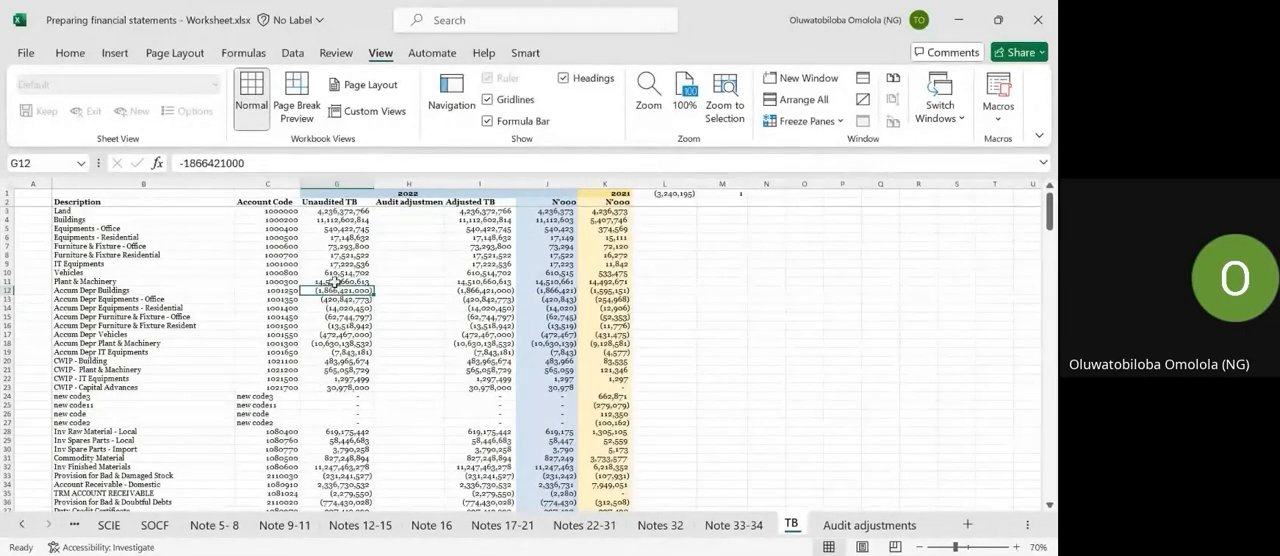
pyautogui.click(327, 262)
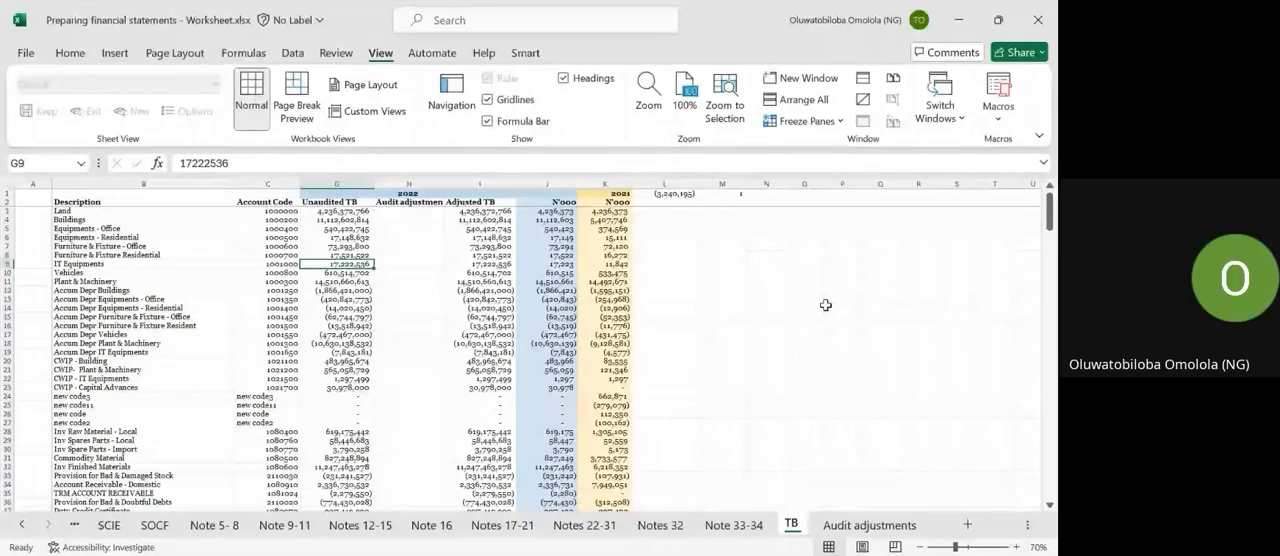
pyautogui.press('Up')
pyautogui.press('Up')
pyautogui.press('Up')
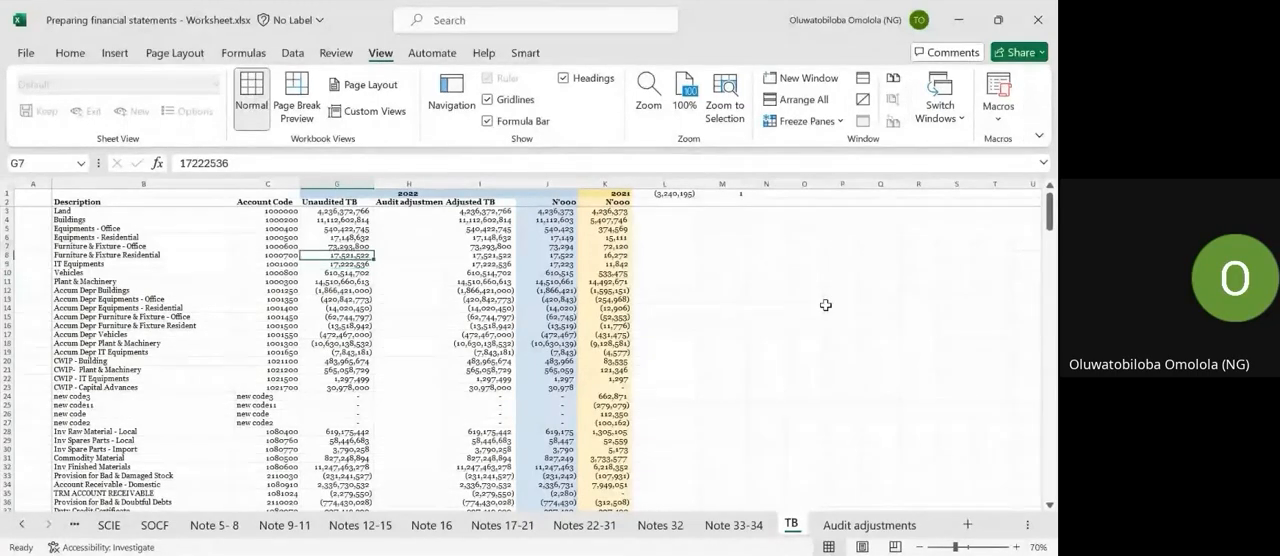
pyautogui.press('Up')
pyautogui.press('Up')
pyautogui.press('Up')
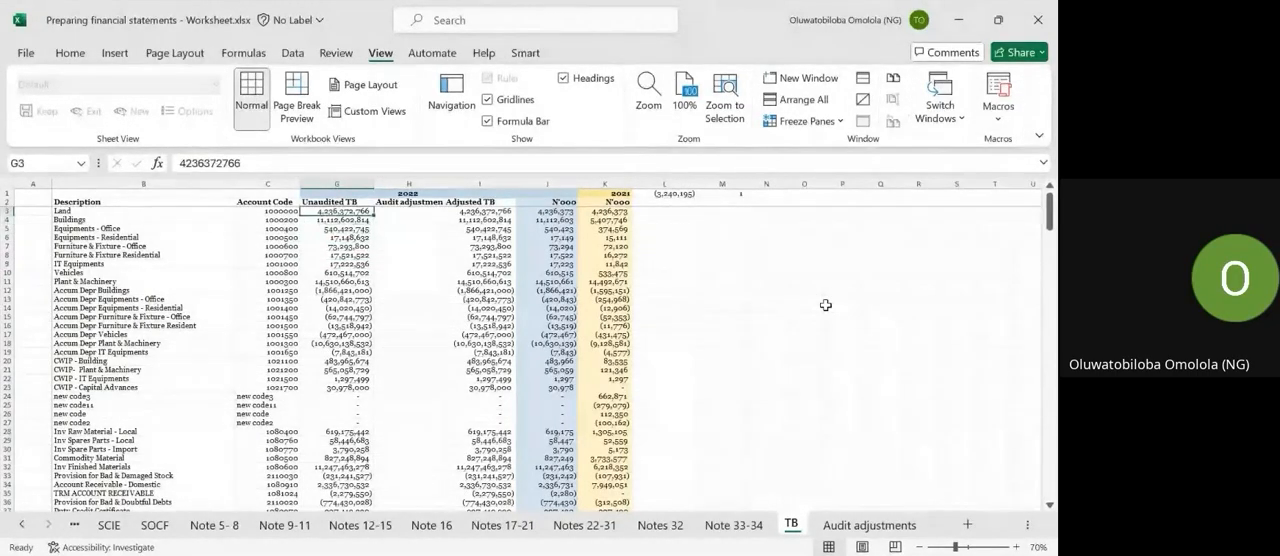
pyautogui.hotkey('ctrl', 'shift', 'Down')
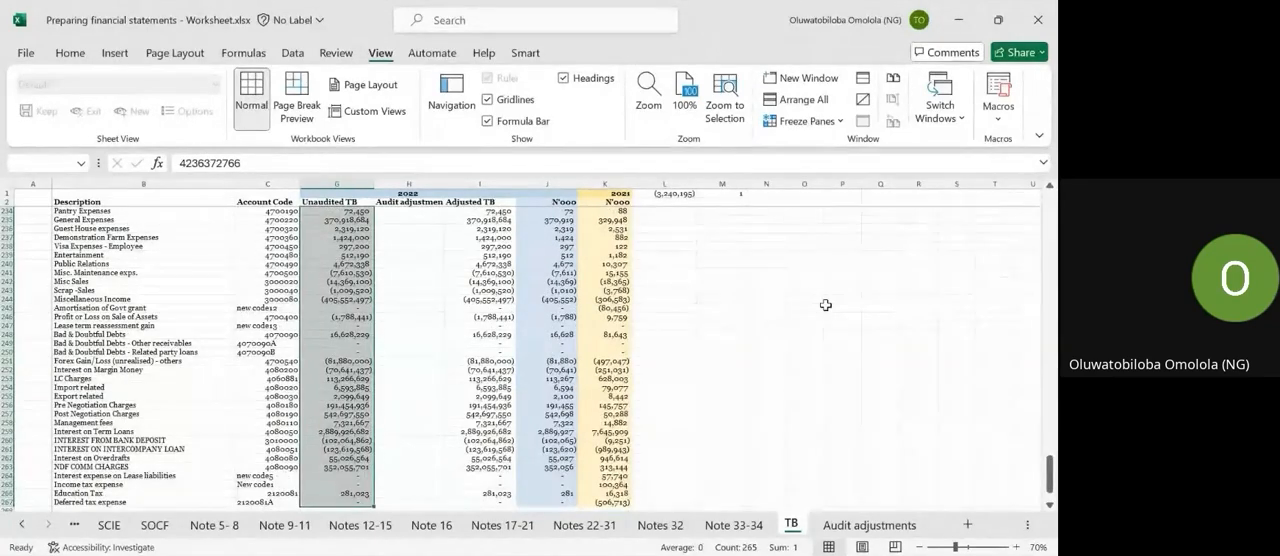
pyautogui.scroll(-2, 337, 362)
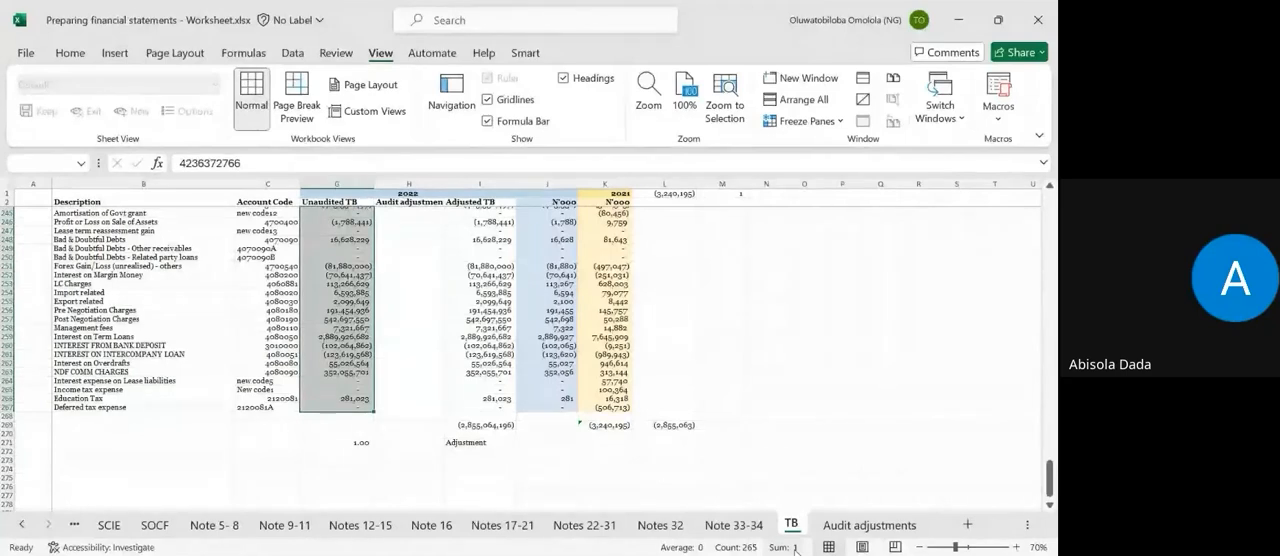
# Select all 2021 N'000 amounts from Land to Deferred tax expense to check whether they balance.
pyautogui.press('Up')
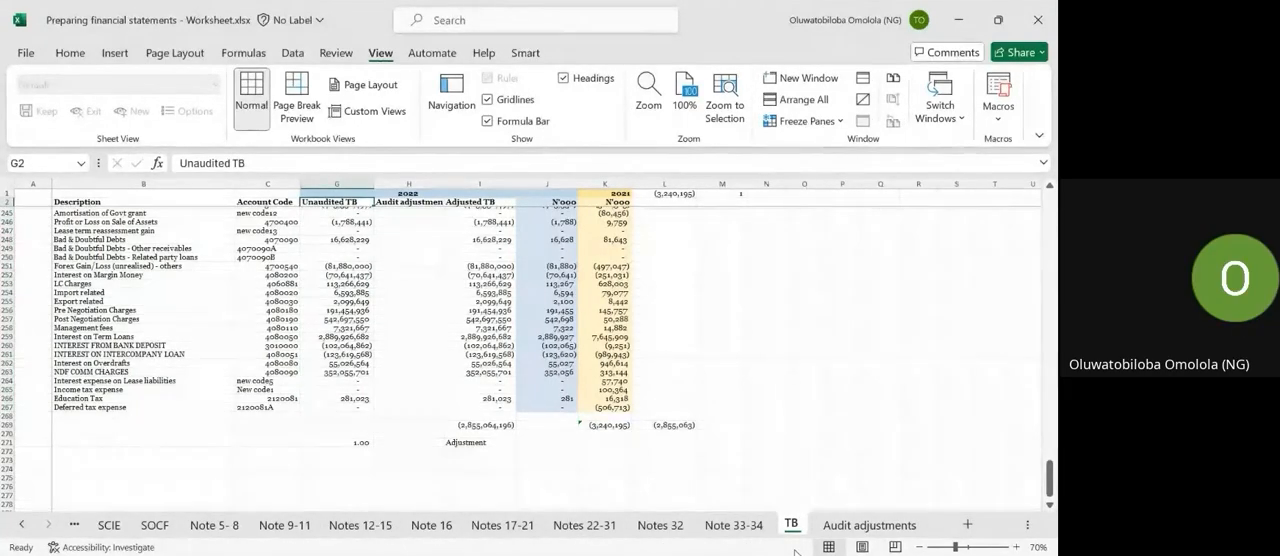
pyautogui.press('Up')
pyautogui.press('Right')
pyautogui.press('Down')
pyautogui.press('Right')
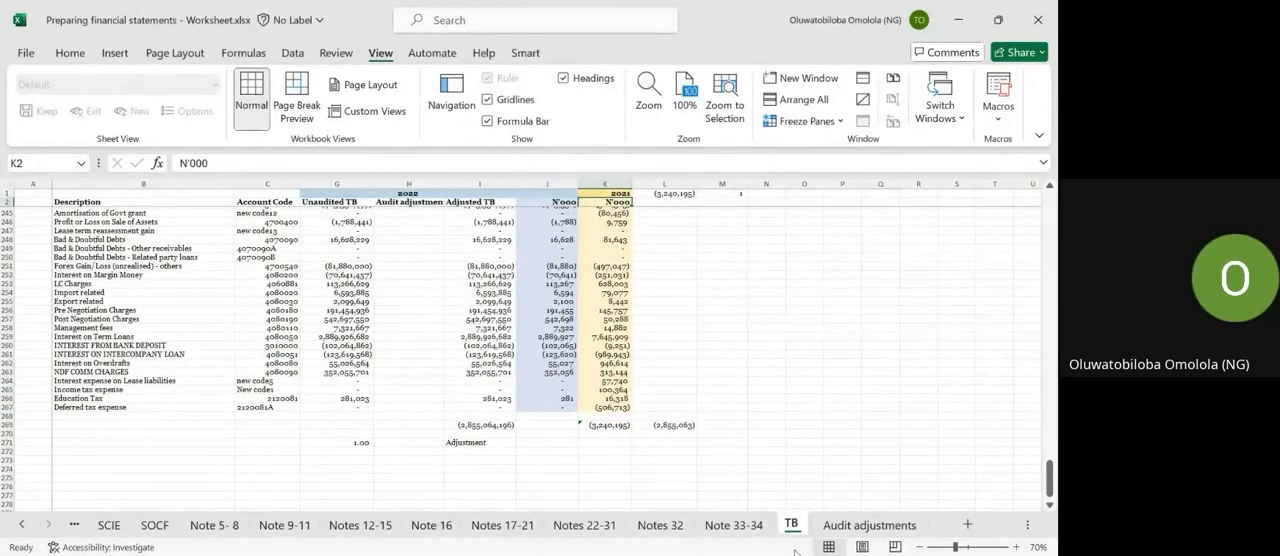
pyautogui.press('Up')
pyautogui.press('Left')
pyautogui.press('Left')
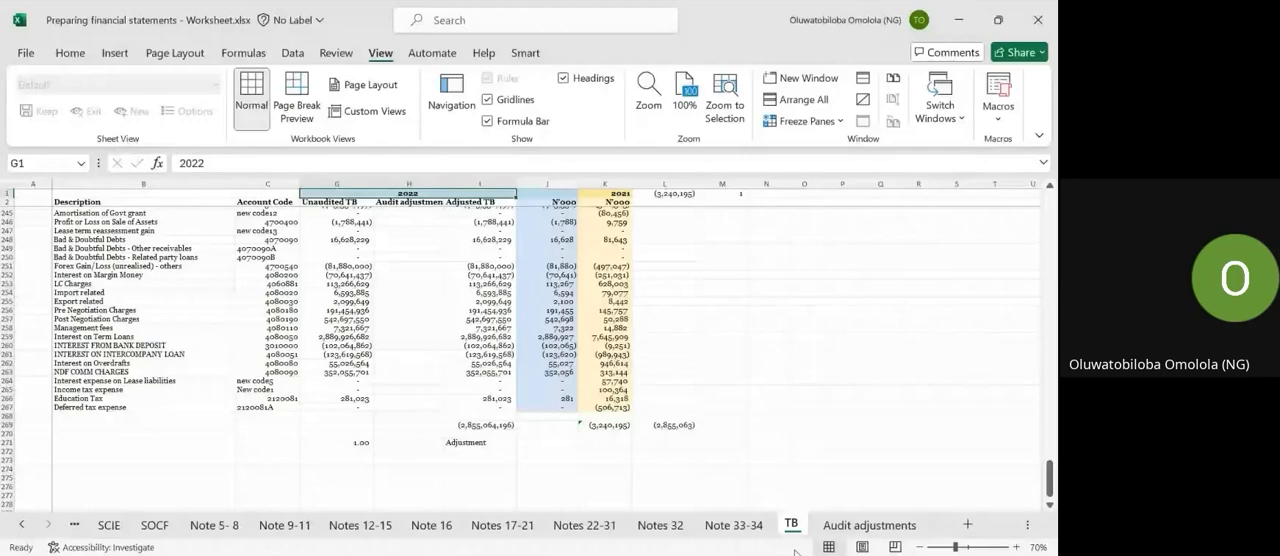
pyautogui.hotkey('ctrl', 'Home')
pyautogui.press('Right')
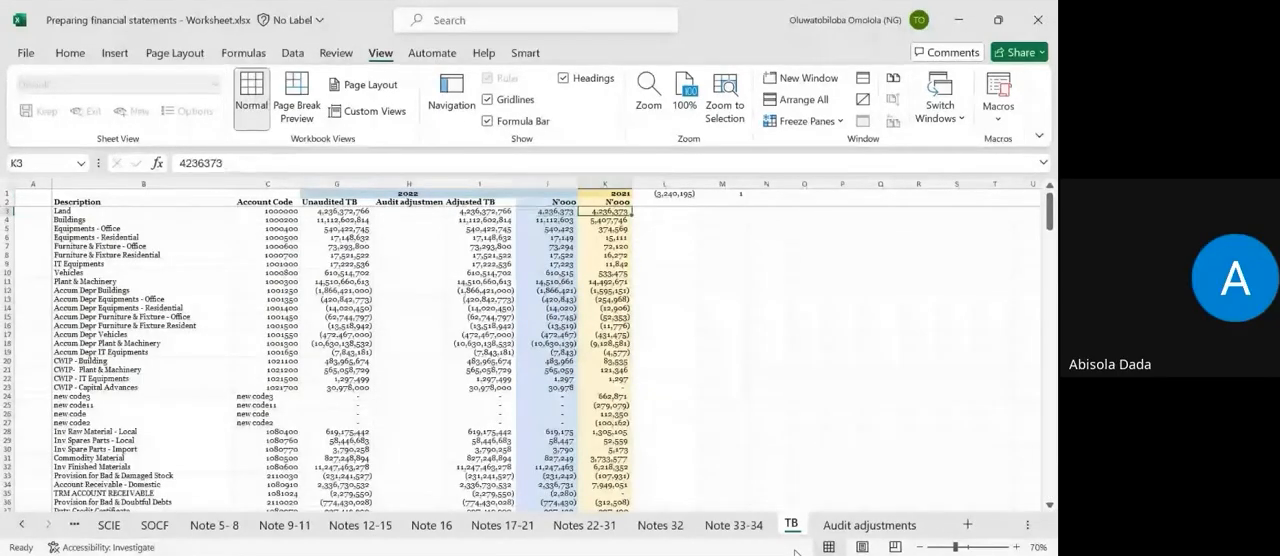
pyautogui.hotkey('ctrl', 'shift', 'Down')
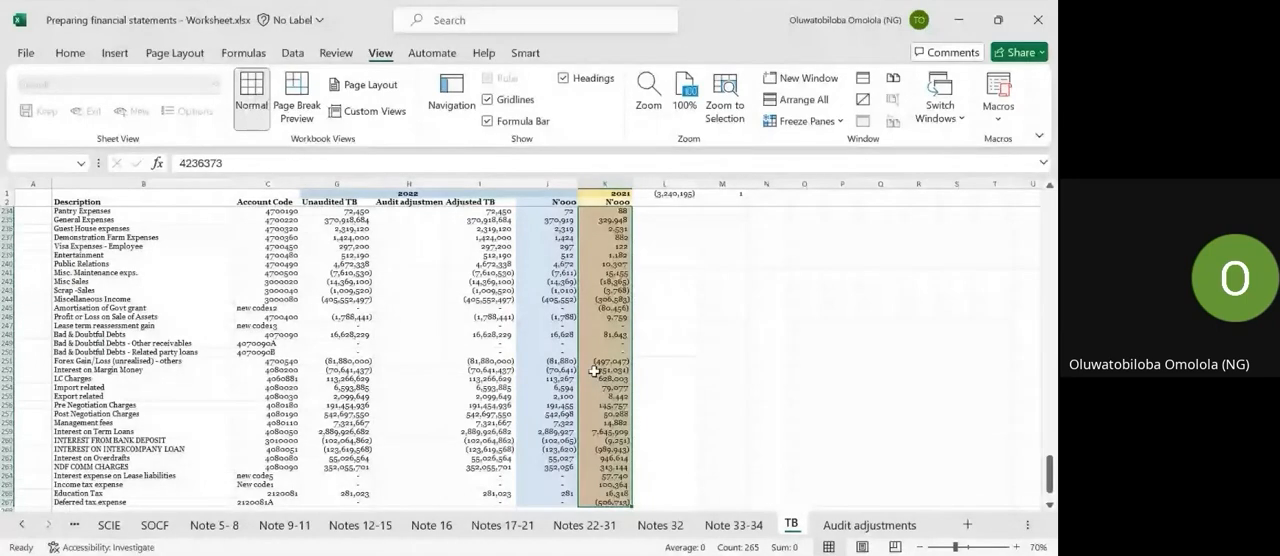
# Look through the income and expense accounts in the lower part of the trial balance, down to the totals below the list.
pyautogui.click(357, 343)
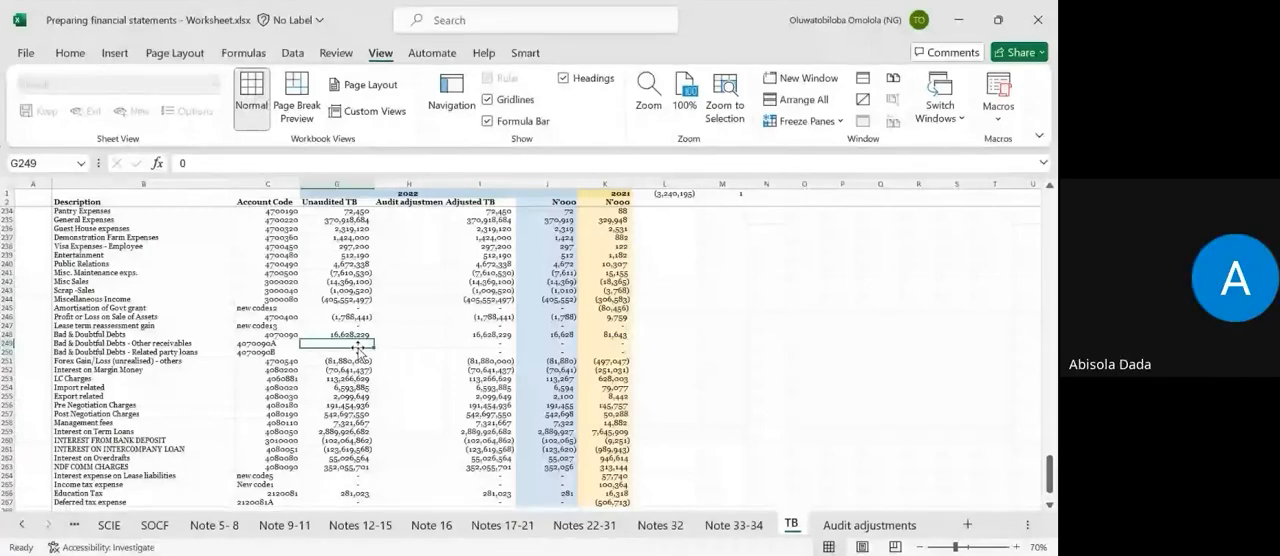
pyautogui.scroll(15, 120, 323)
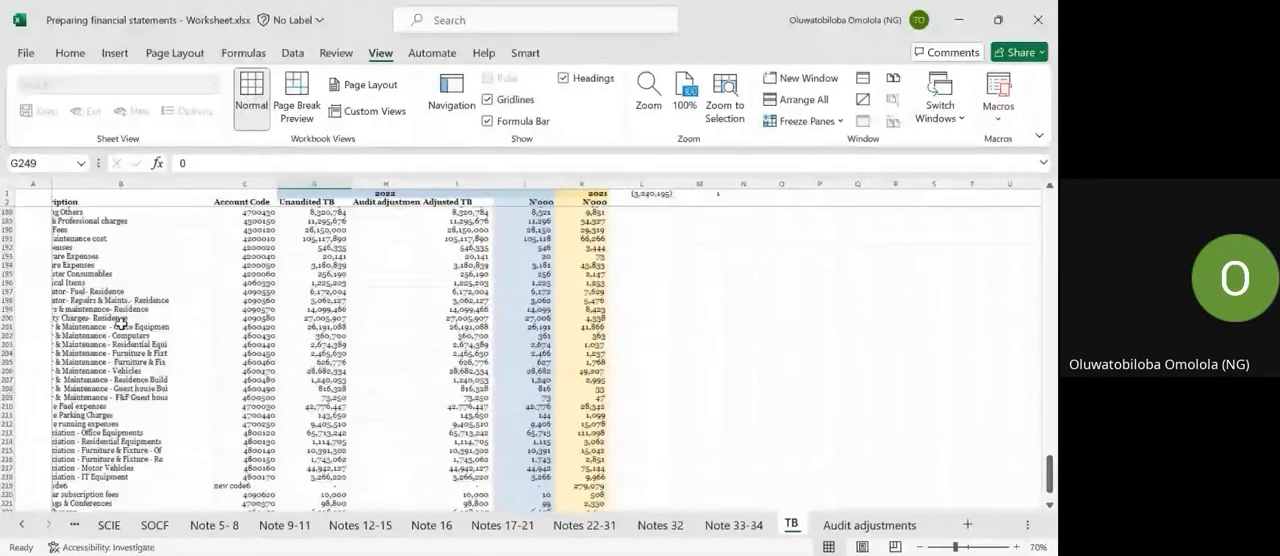
pyautogui.scroll(-6, 120, 323)
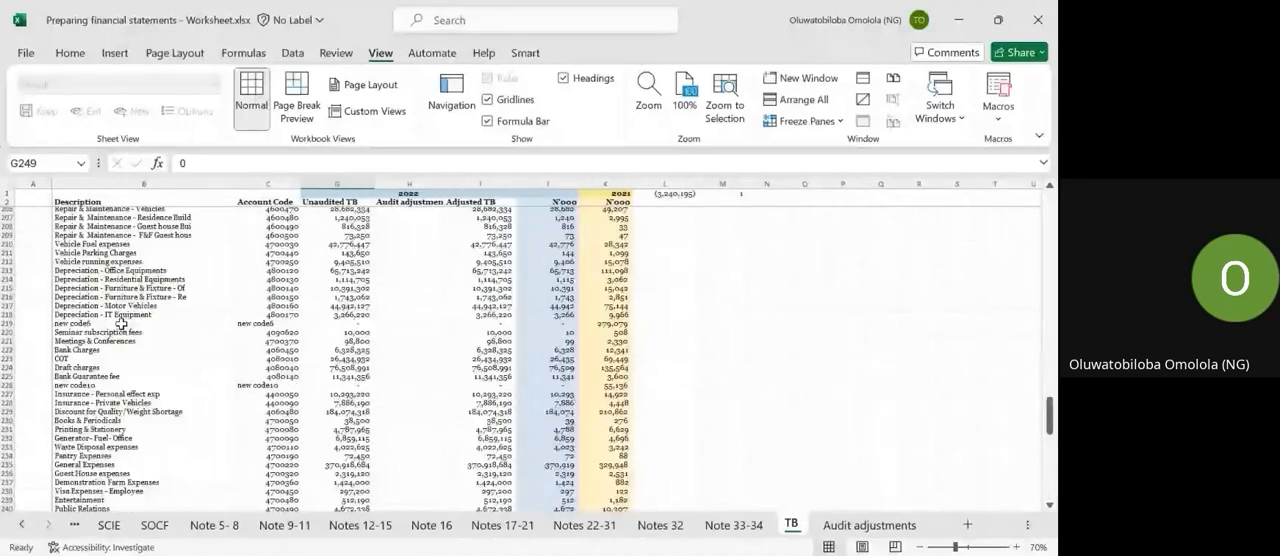
pyautogui.scroll(-9, 120, 323)
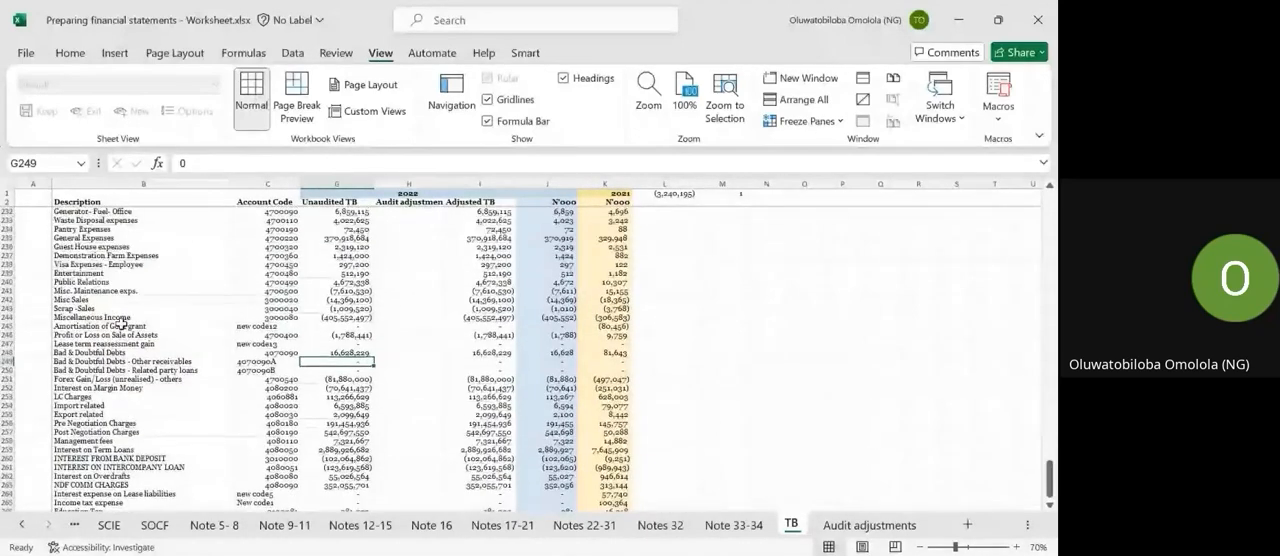
pyautogui.scroll(-12, 120, 323)
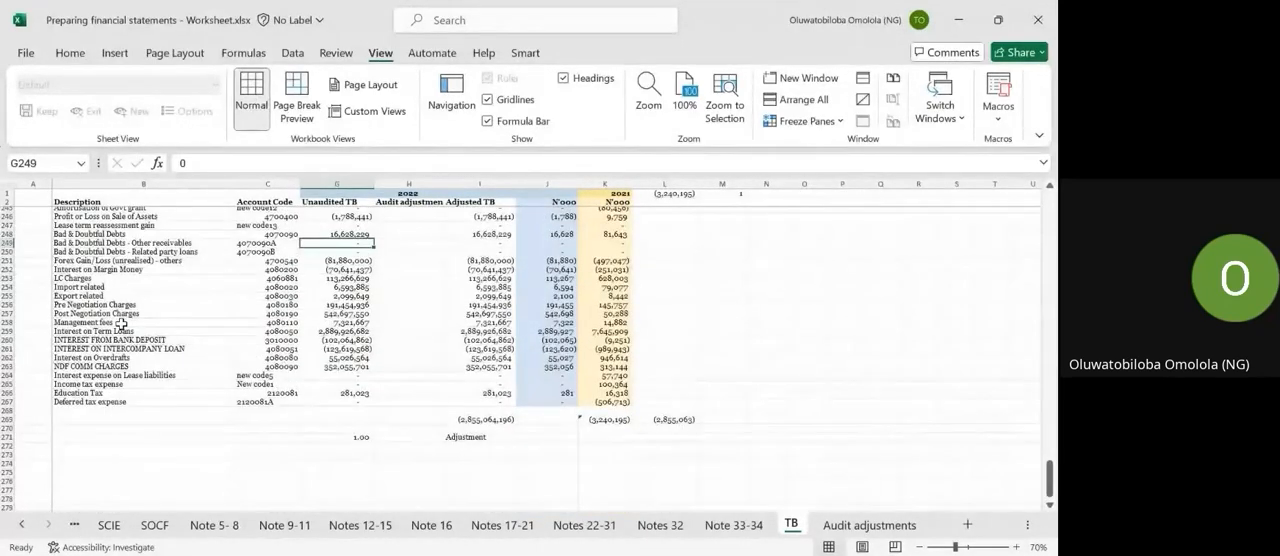
pyautogui.scroll(-7, 120, 323)
pyautogui.scroll(20, 120, 323)
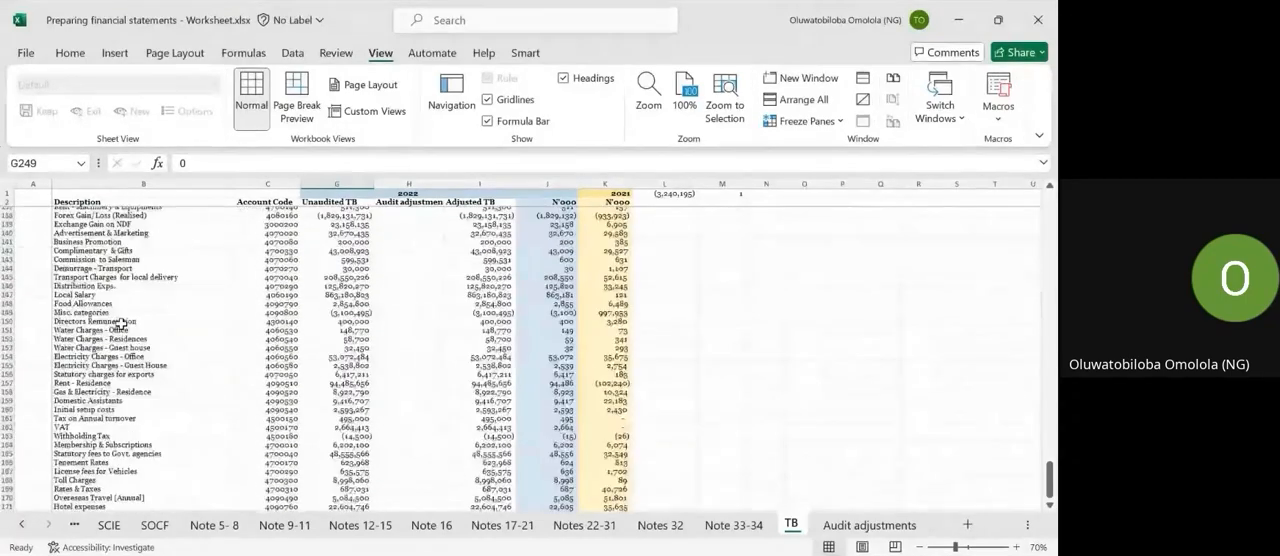
pyautogui.scroll(2, 120, 323)
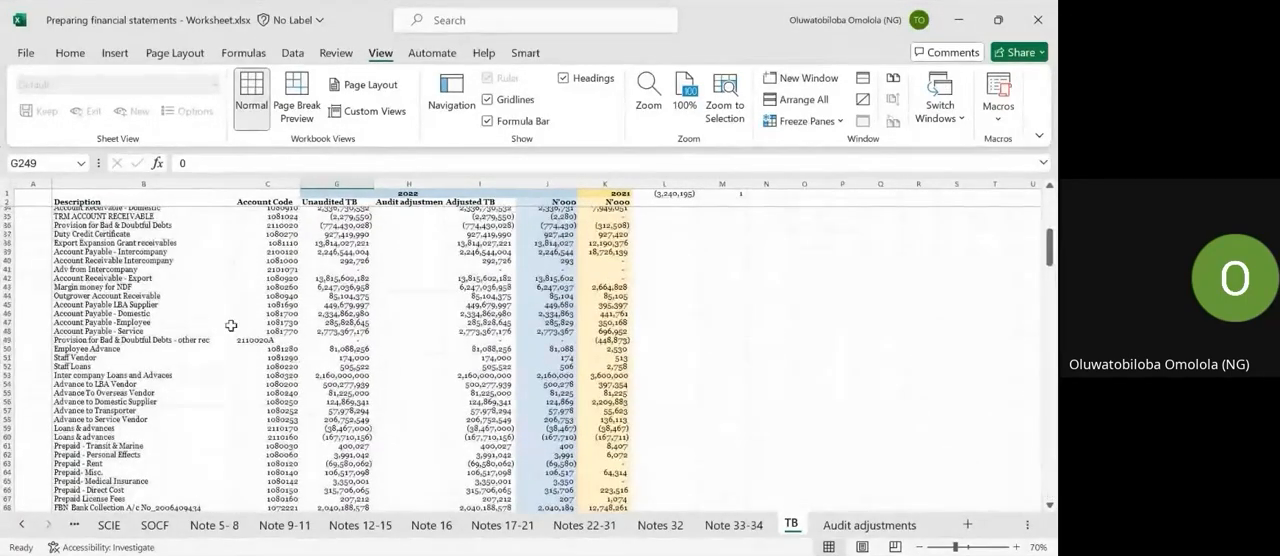
# Select the fixed-asset account codes from Land down to CWIP - Capital Advances in the Account Code column.
pyautogui.click(268, 296)
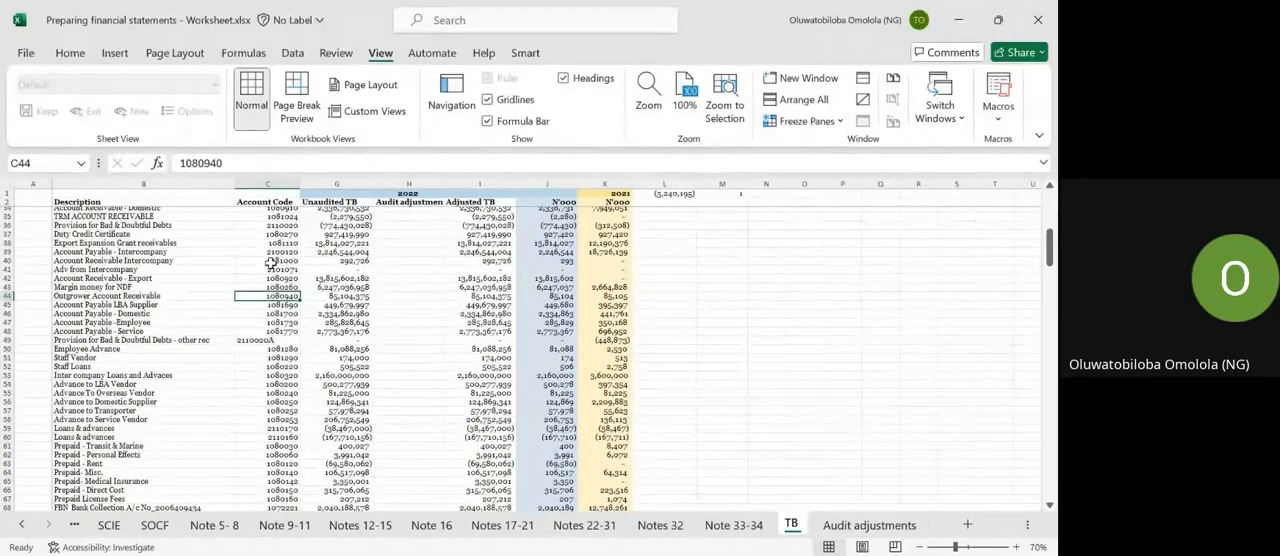
pyautogui.scroll(3, 265, 230)
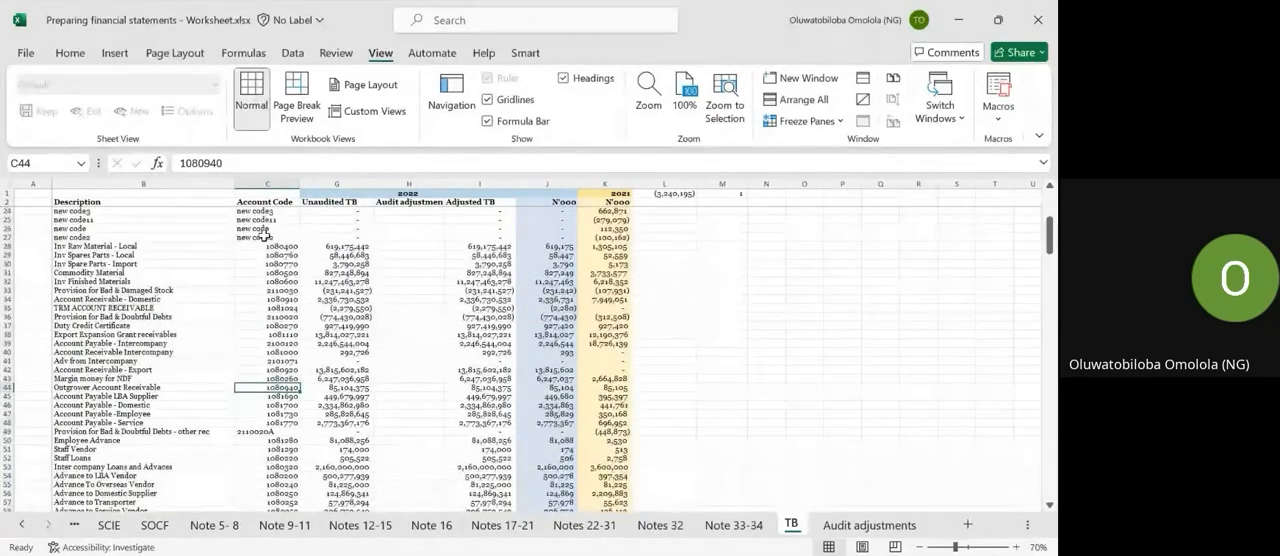
pyautogui.scroll(7, 263, 245)
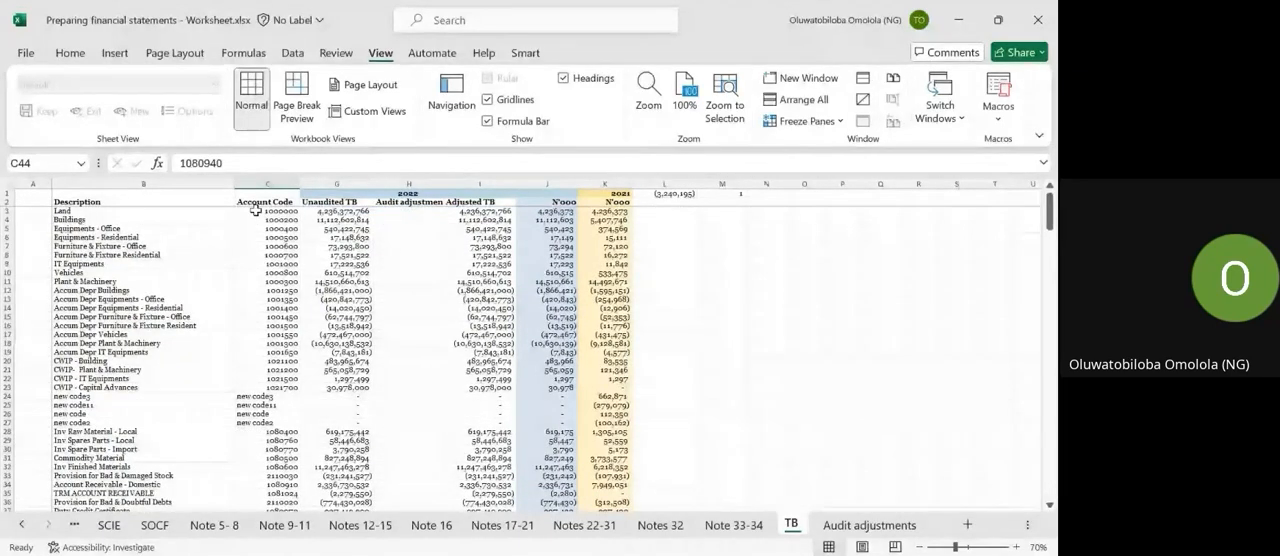
pyautogui.moveTo(256, 210); pyautogui.dragTo(271, 383)
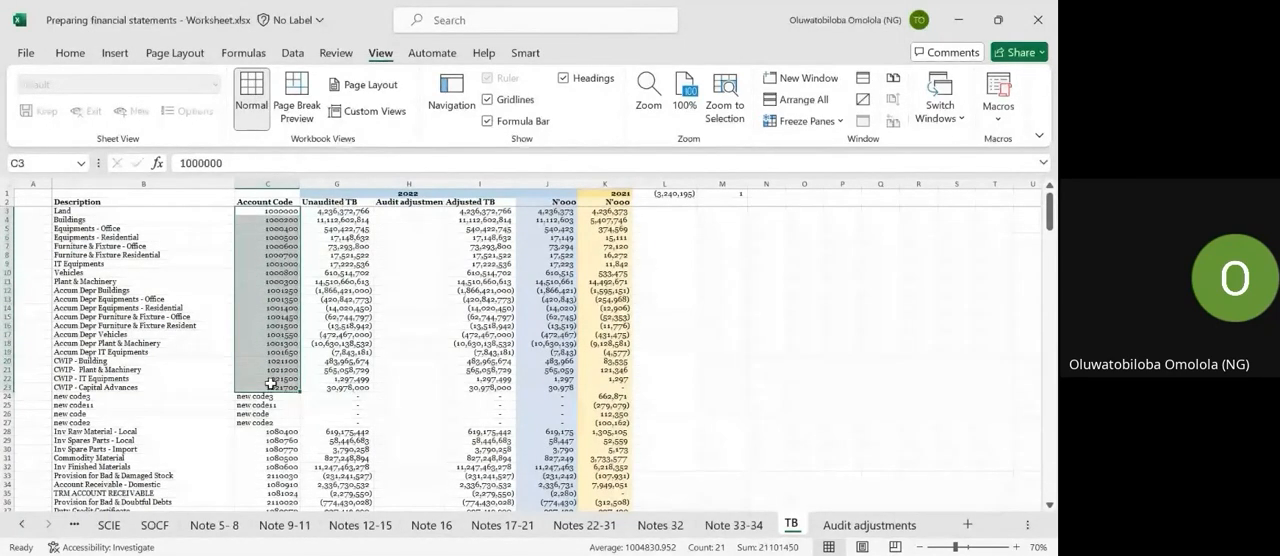
# Look through the account codes from the fixed assets and receivables through payables and equity down to the expense accounts.
pyautogui.scroll(-3, 271, 383)
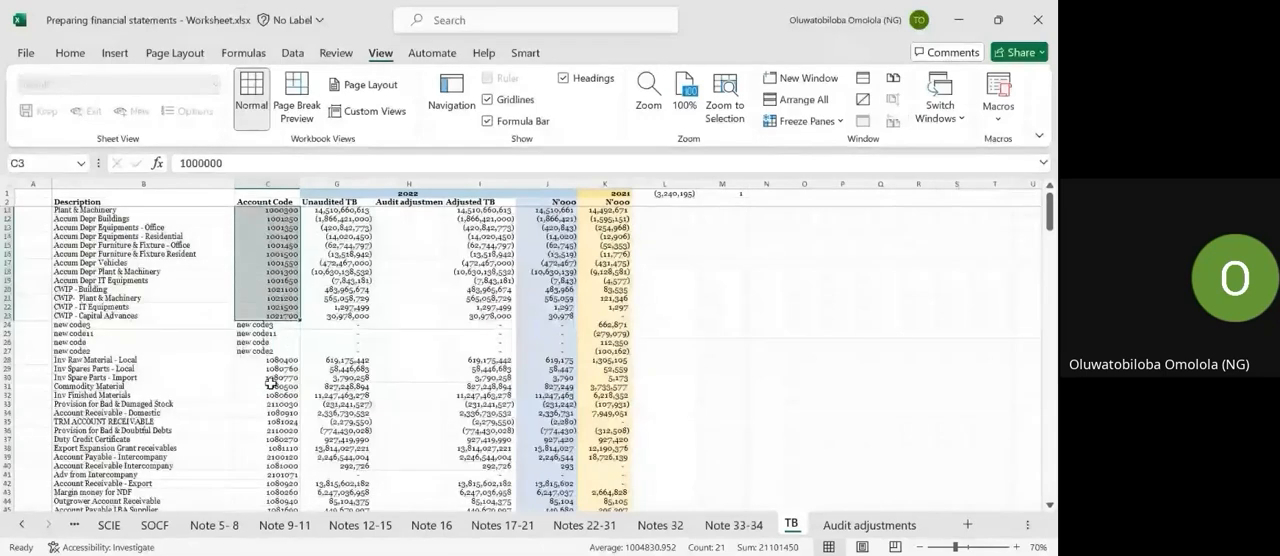
pyautogui.scroll(1, 227, 248)
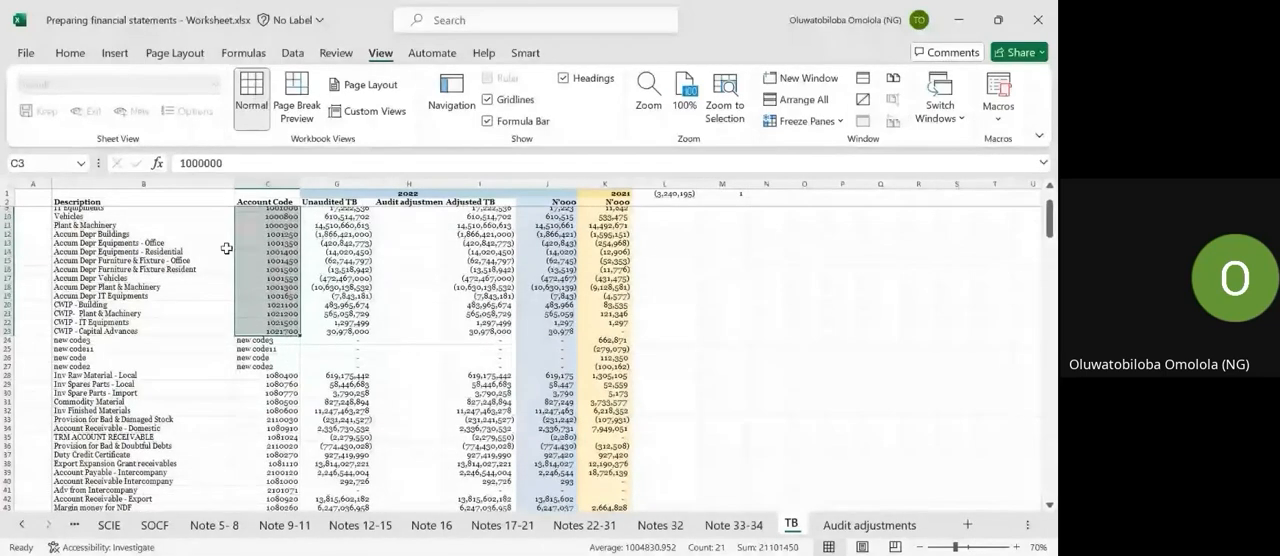
pyautogui.scroll(-5, 227, 248)
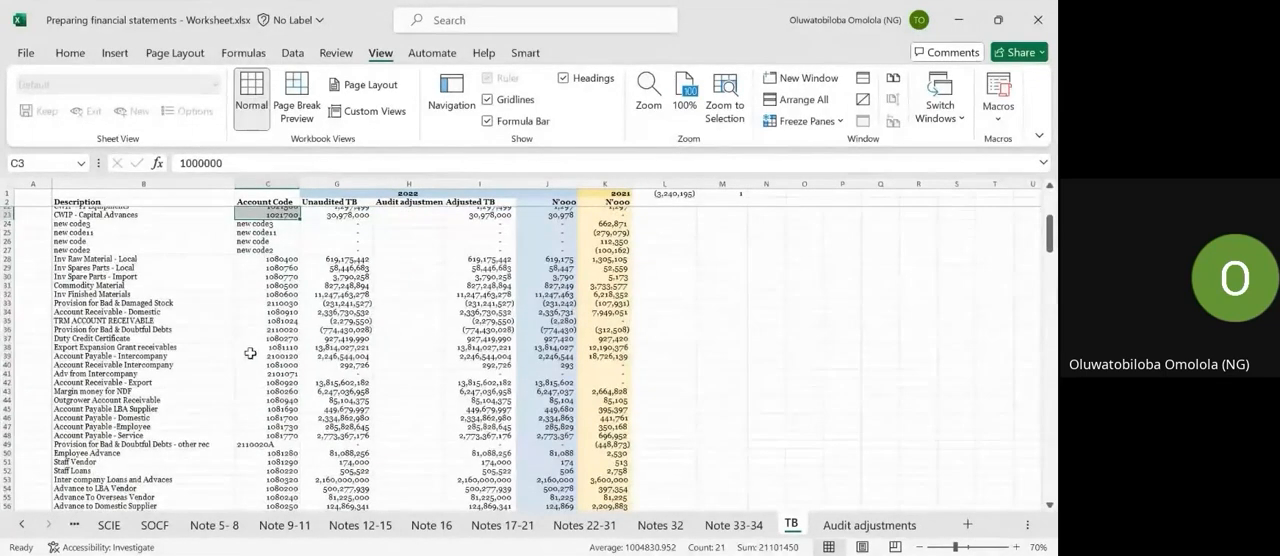
pyautogui.click(268, 329)
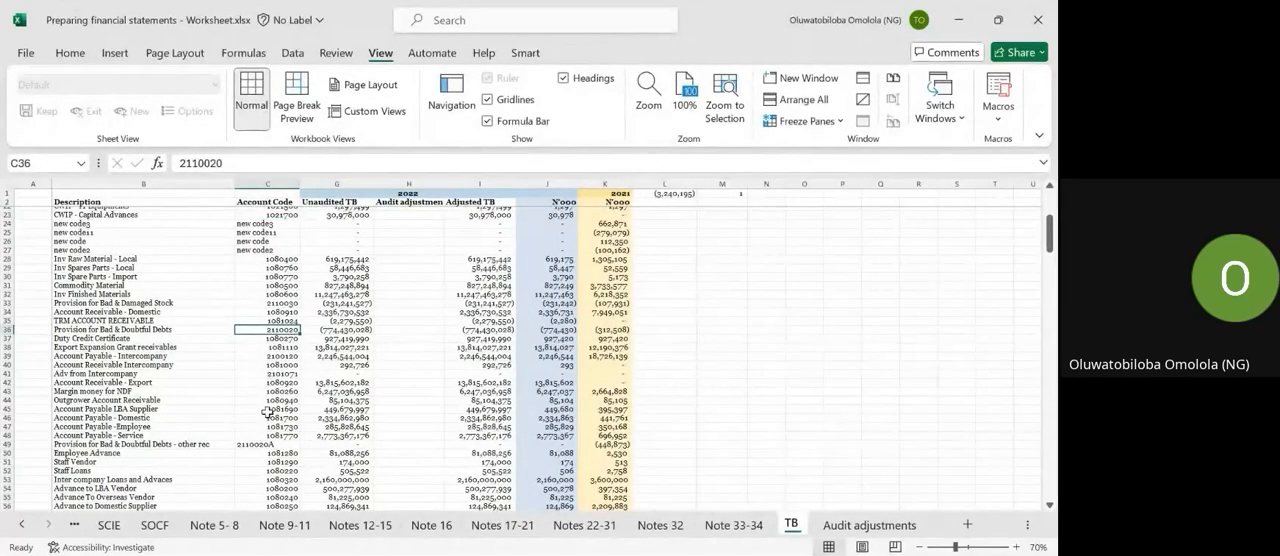
pyautogui.scroll(-14, 267, 412)
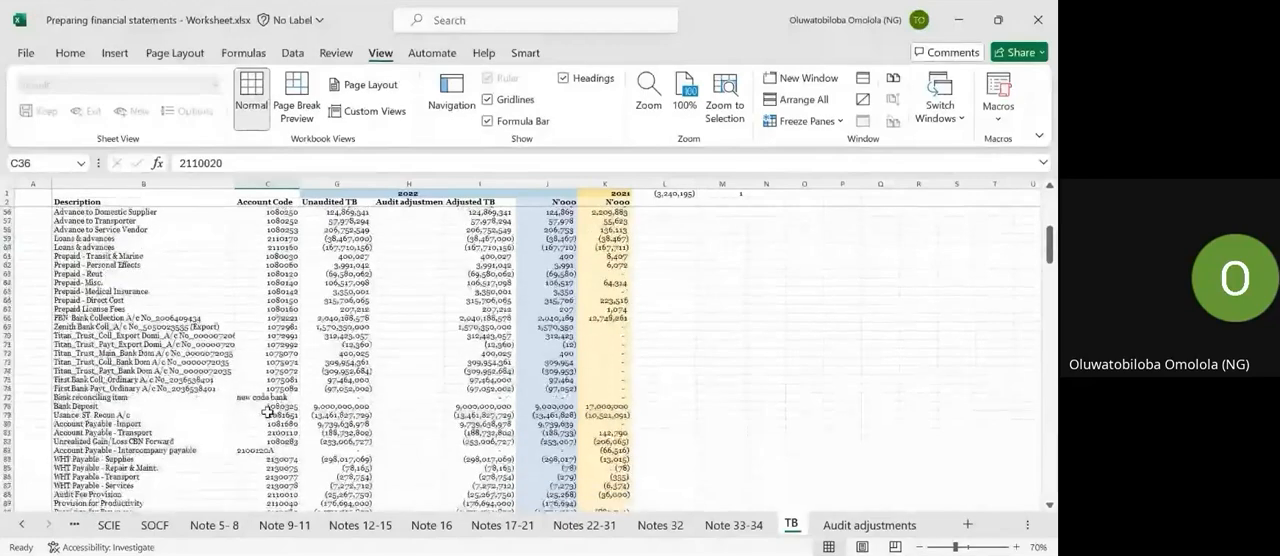
pyautogui.scroll(-10, 267, 412)
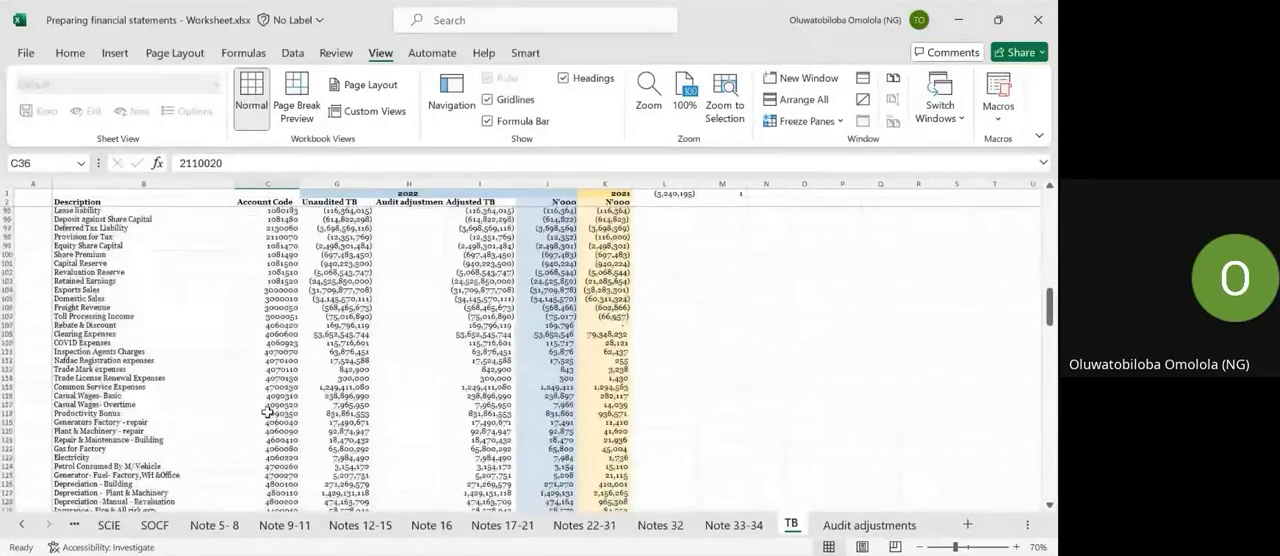
pyautogui.scroll(-6, 267, 412)
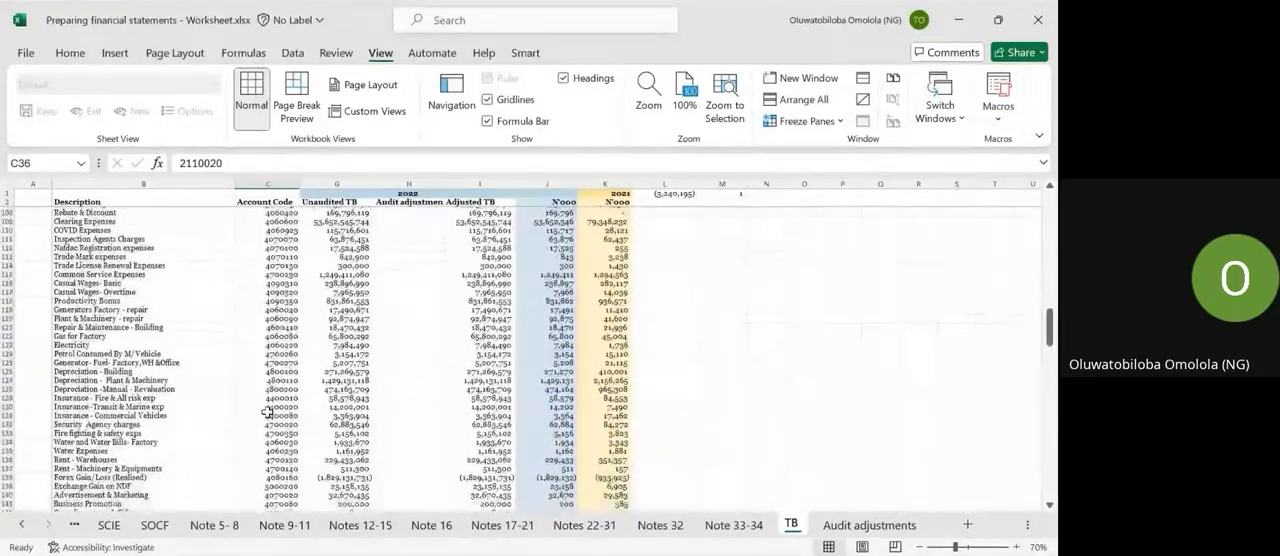
# Select the expense account codes from Clearing Expenses to Electricity and review the remaining codes down to Deferred tax expense.
pyautogui.scroll(5, 267, 412)
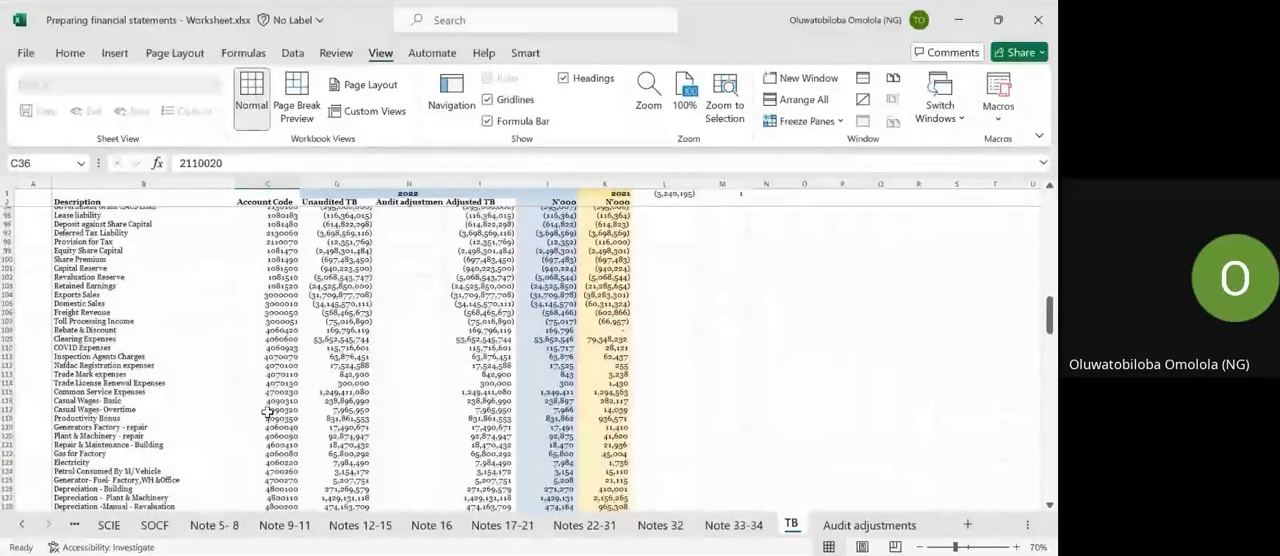
pyautogui.moveTo(265, 295); pyautogui.dragTo(271, 462)
pyautogui.scroll(-14, 271, 465)
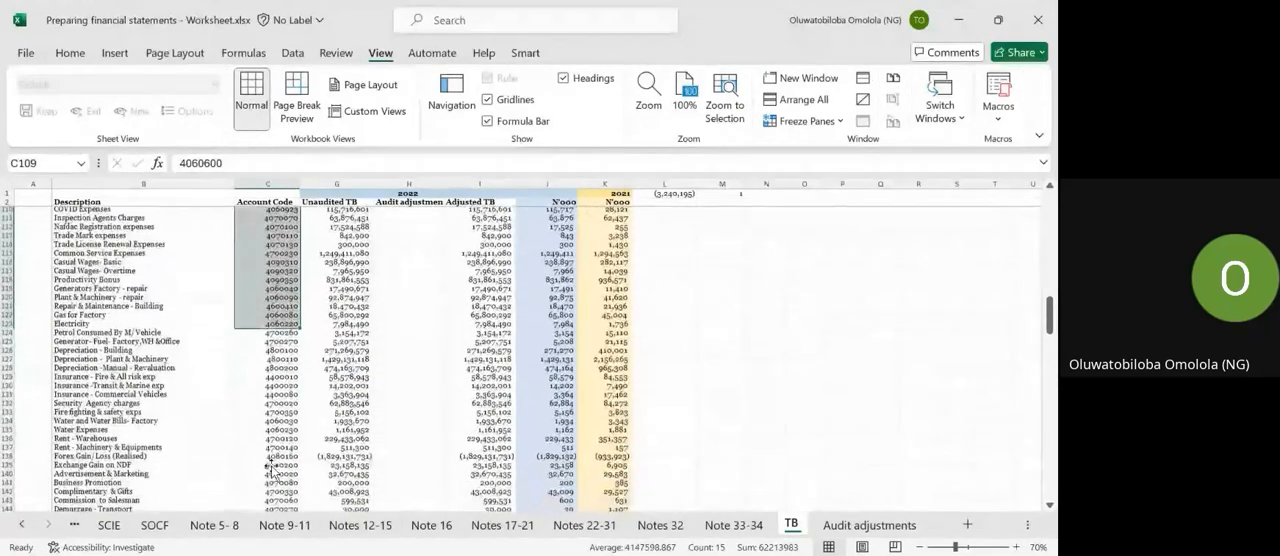
pyautogui.scroll(-13, 270, 467)
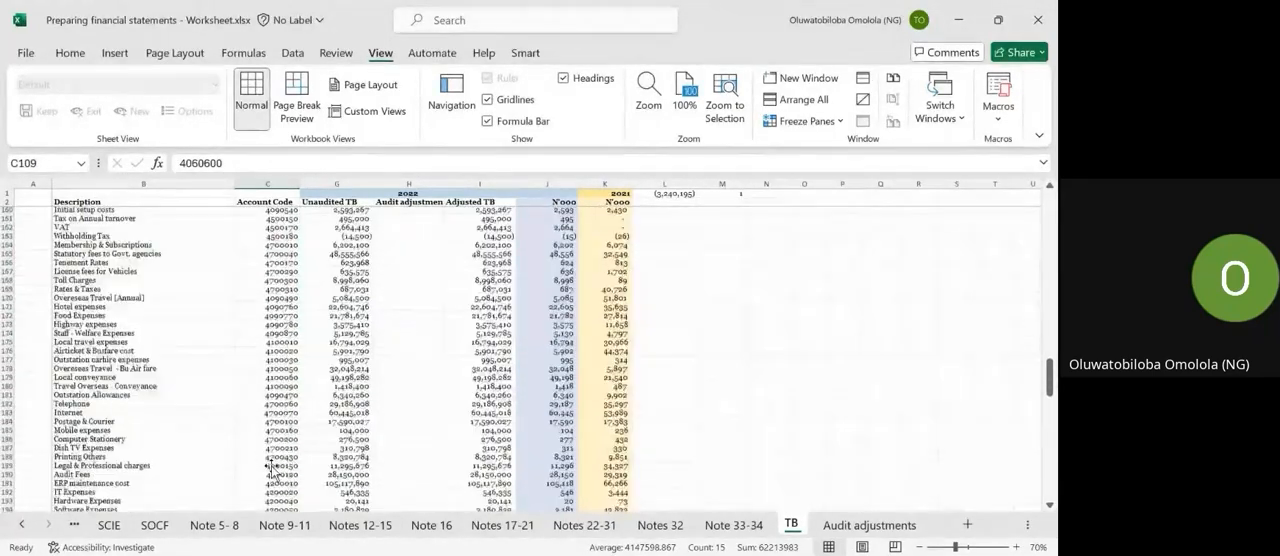
pyautogui.scroll(-1, 271, 468)
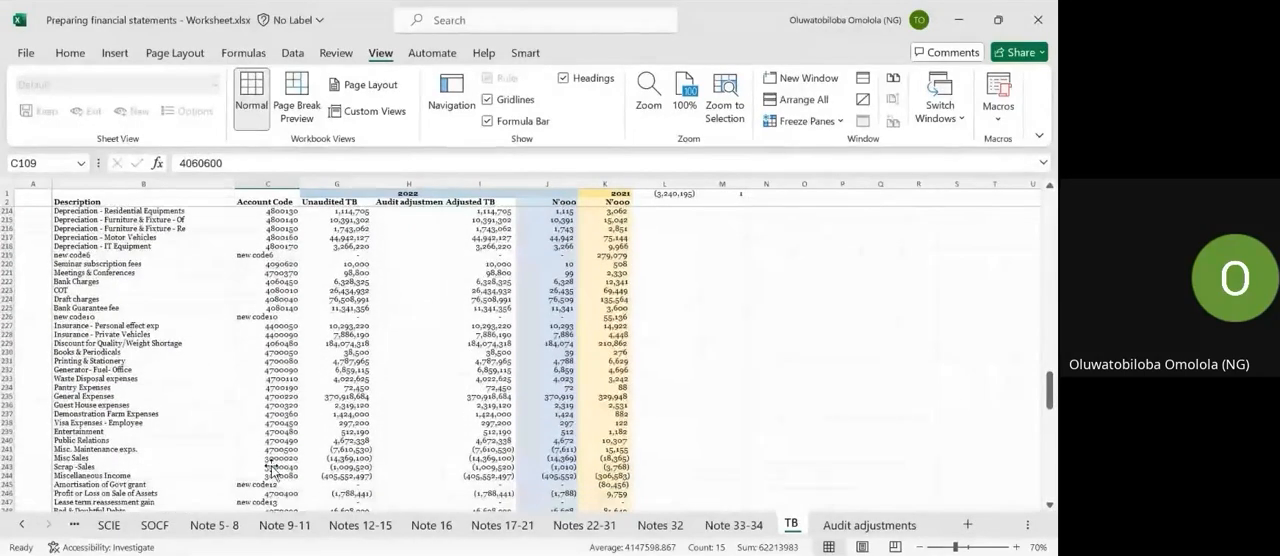
pyautogui.scroll(-10, 271, 470)
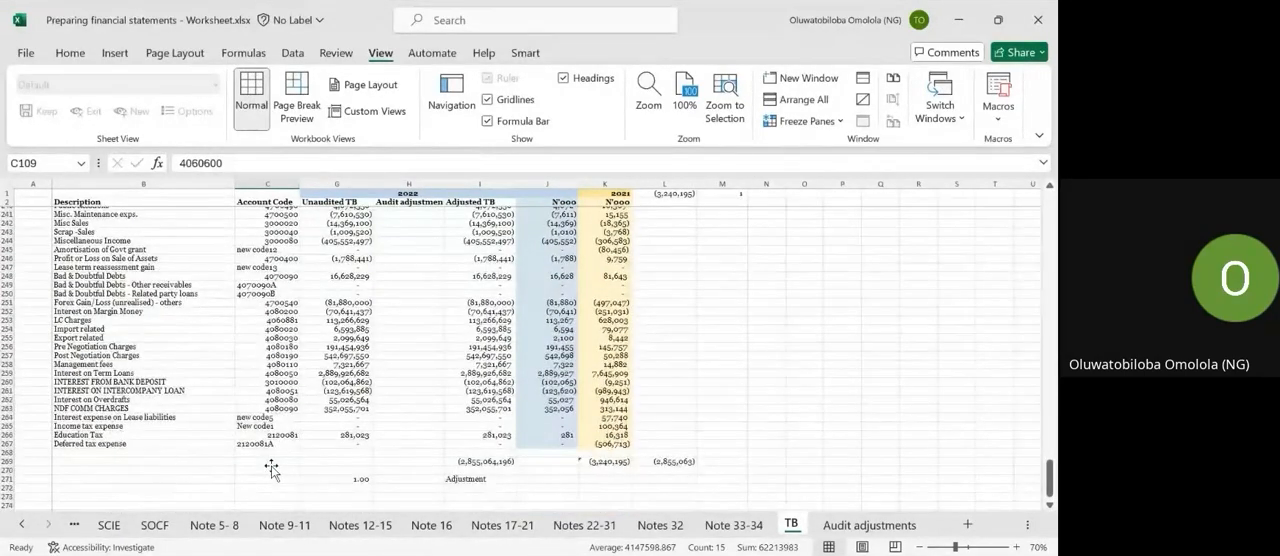
# Review the balance sheet accounts and their codes again, from fixed assets and receivables to bank accounts and payables.
pyautogui.scroll(10, 271, 467)
pyautogui.scroll(20, 281, 397)
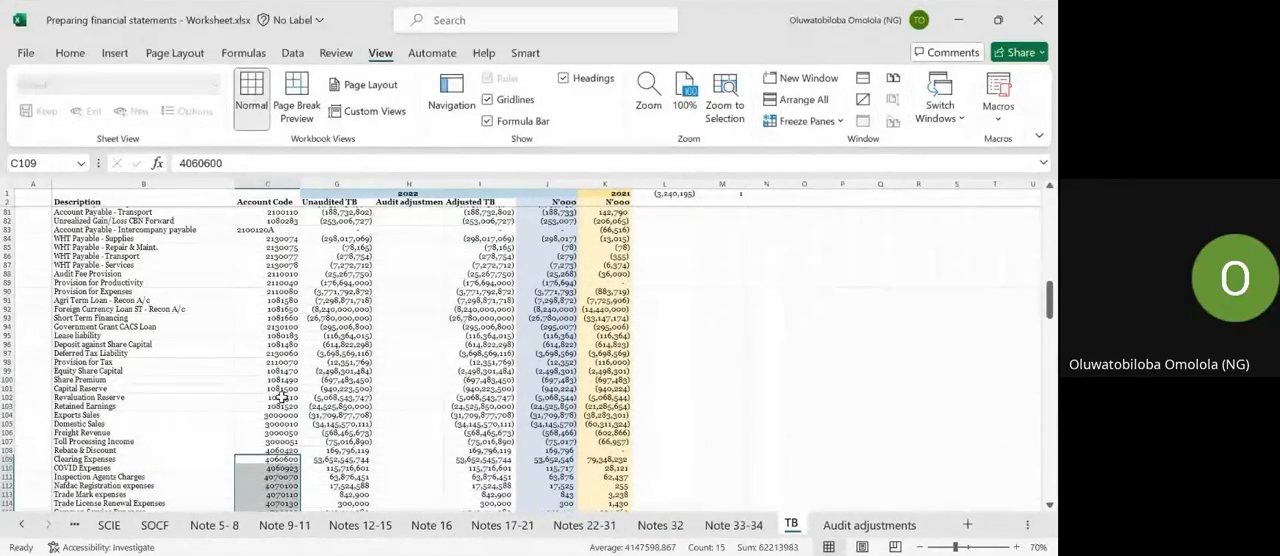
pyautogui.scroll(7, 281, 397)
pyautogui.scroll(7, 281, 397)
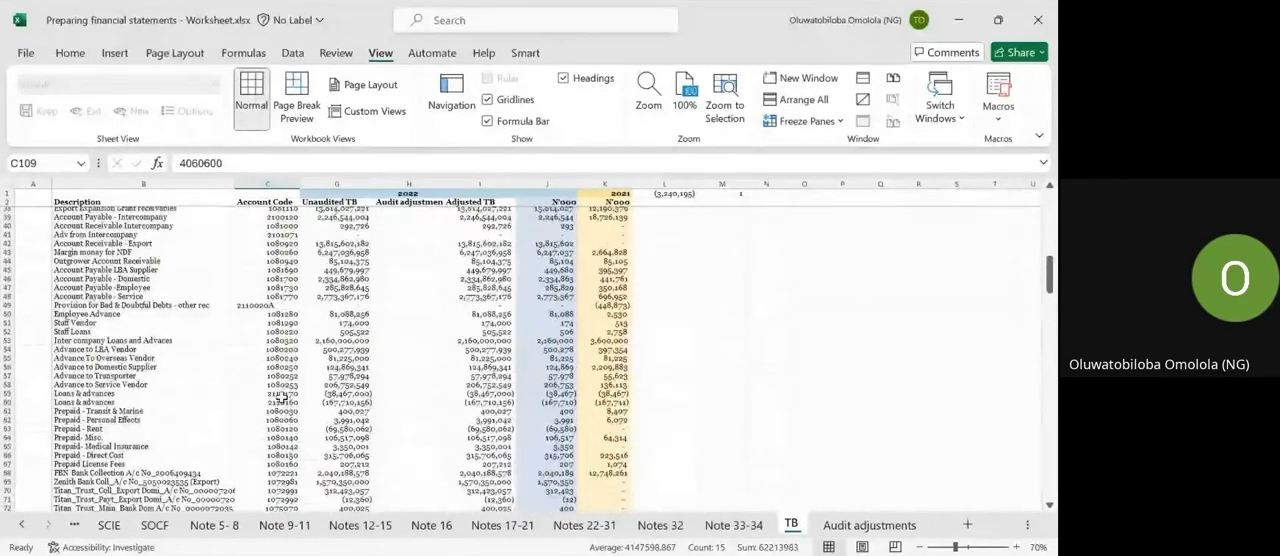
pyautogui.scroll(6, 281, 397)
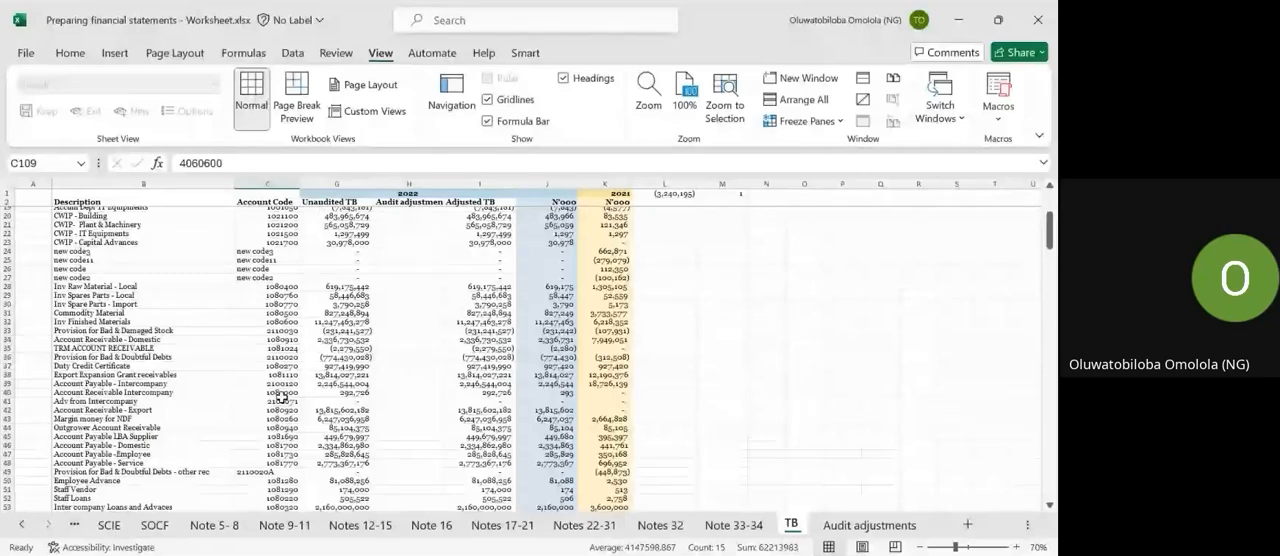
pyautogui.scroll(3, 281, 397)
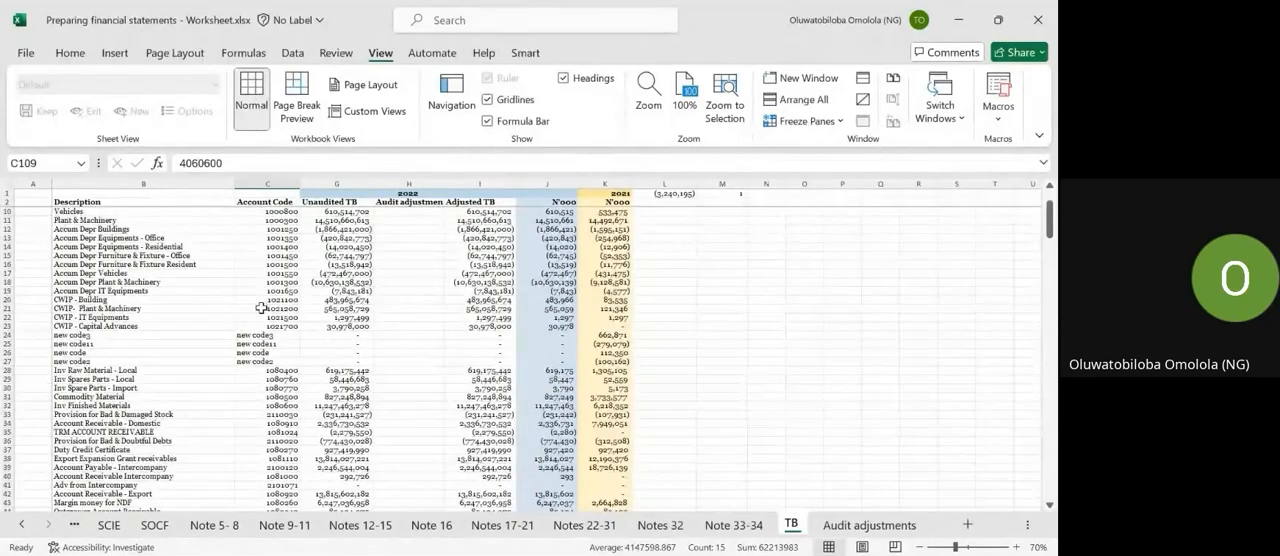
pyautogui.scroll(-6, 261, 308)
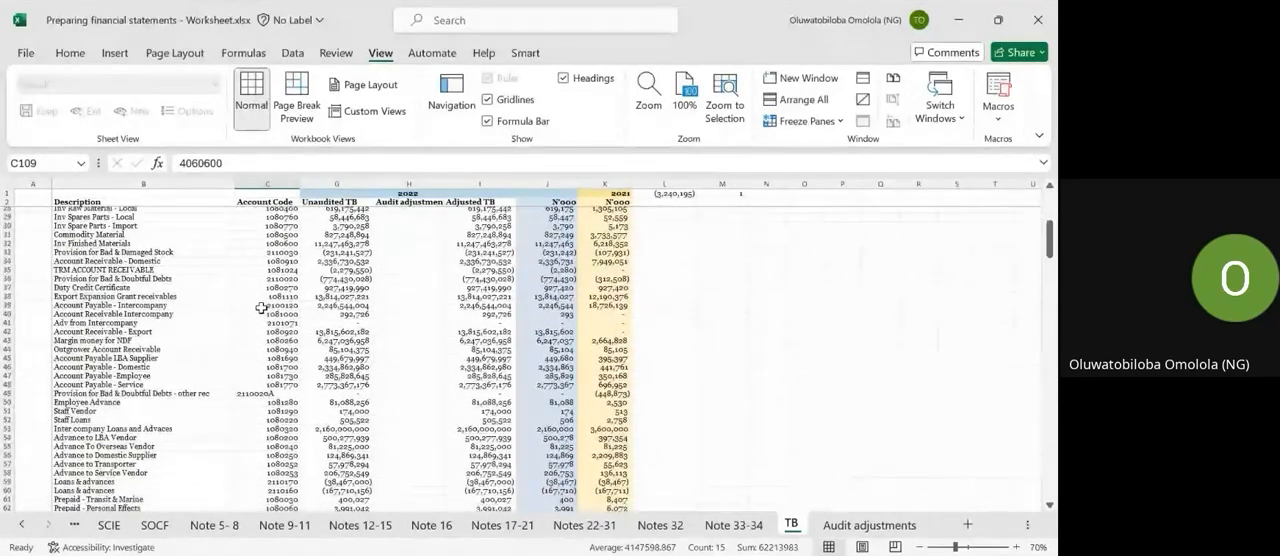
pyautogui.scroll(-2, 261, 308)
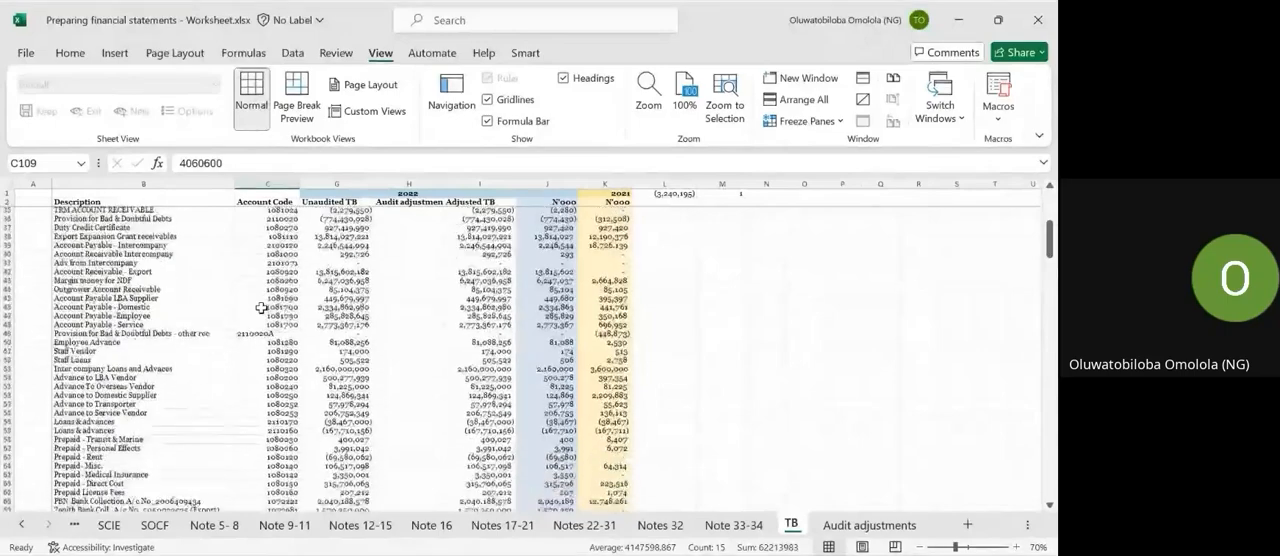
pyautogui.scroll(-8, 261, 308)
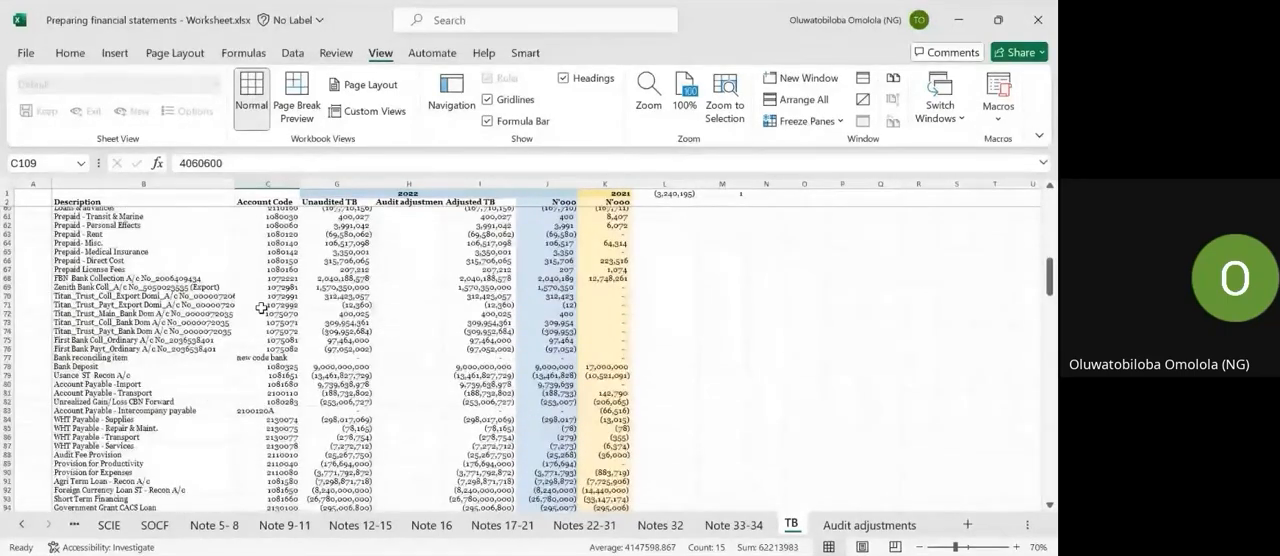
# Find the Retained Earnings account in the trial balance and select its 2022 Unaudited TB amount.
pyautogui.hotkey('ctrl', 'f')
pyautogui.press('Return')
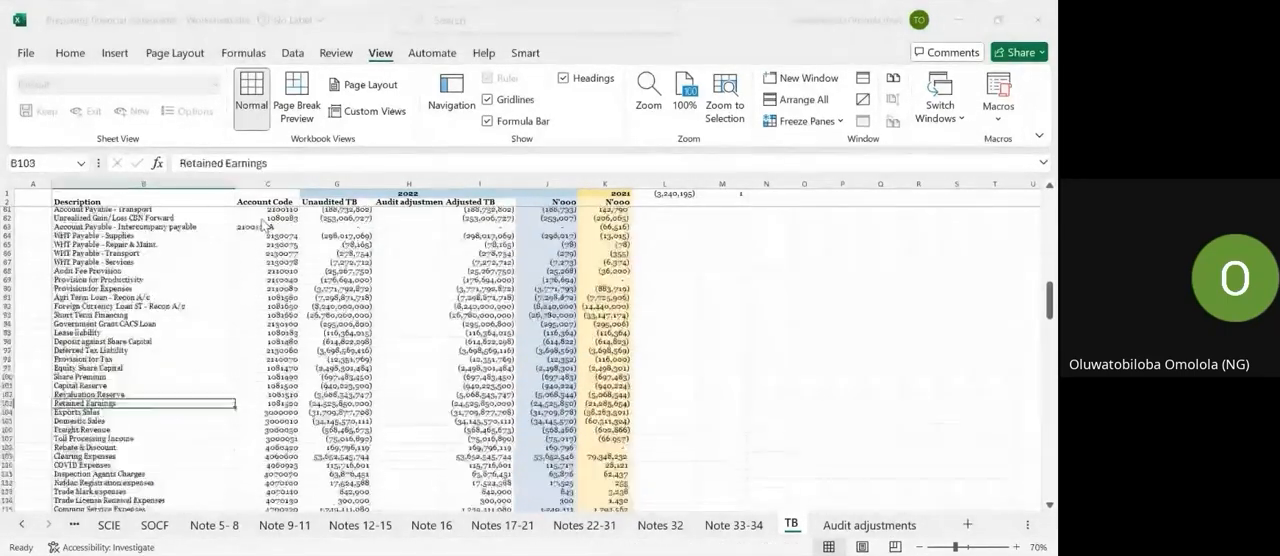
pyautogui.scroll(-2, 263, 225)
pyautogui.press('Escape')
pyautogui.press('Down')
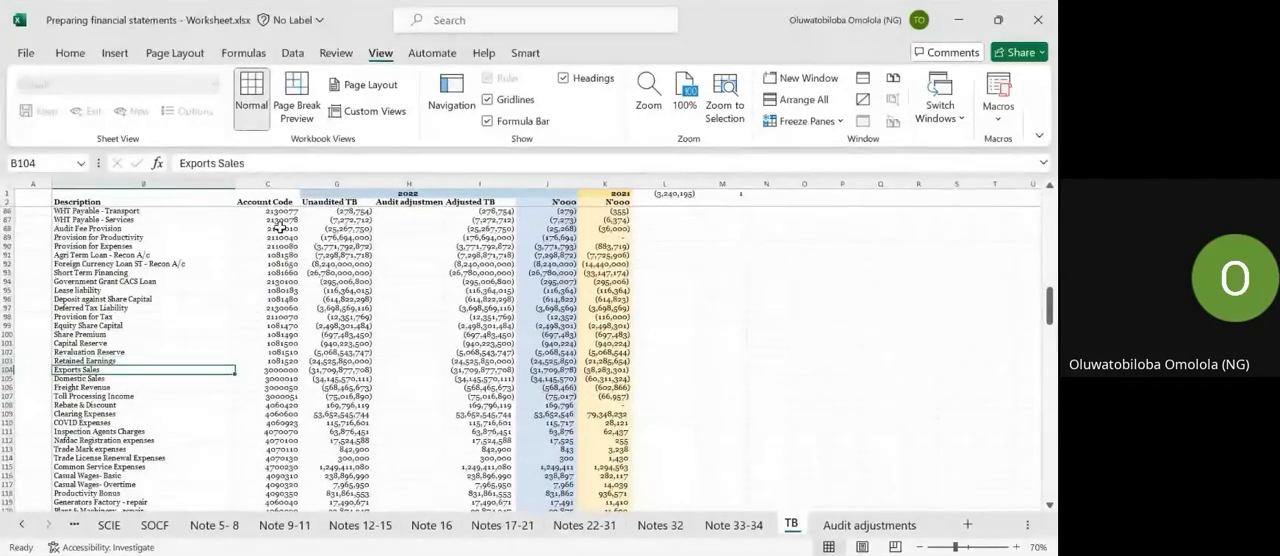
pyautogui.press('Up')
pyautogui.press('Right')
pyautogui.press('Right')
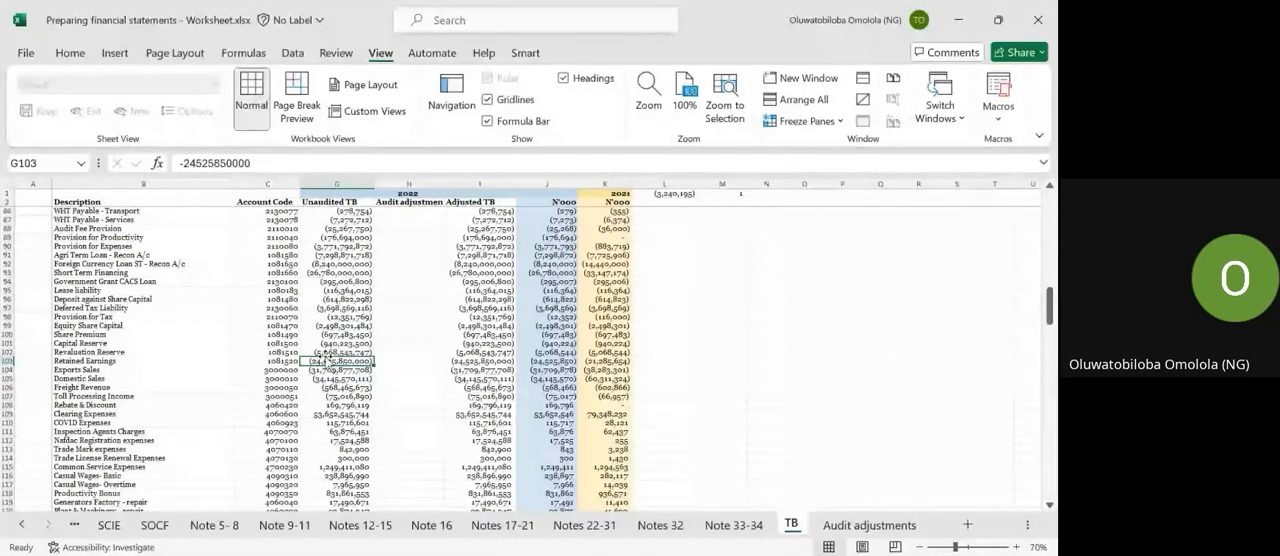
# Return to the start of the 2022 figures and select the Unaudited TB column heading.
pyautogui.hotkey('ctrl', 'Up')
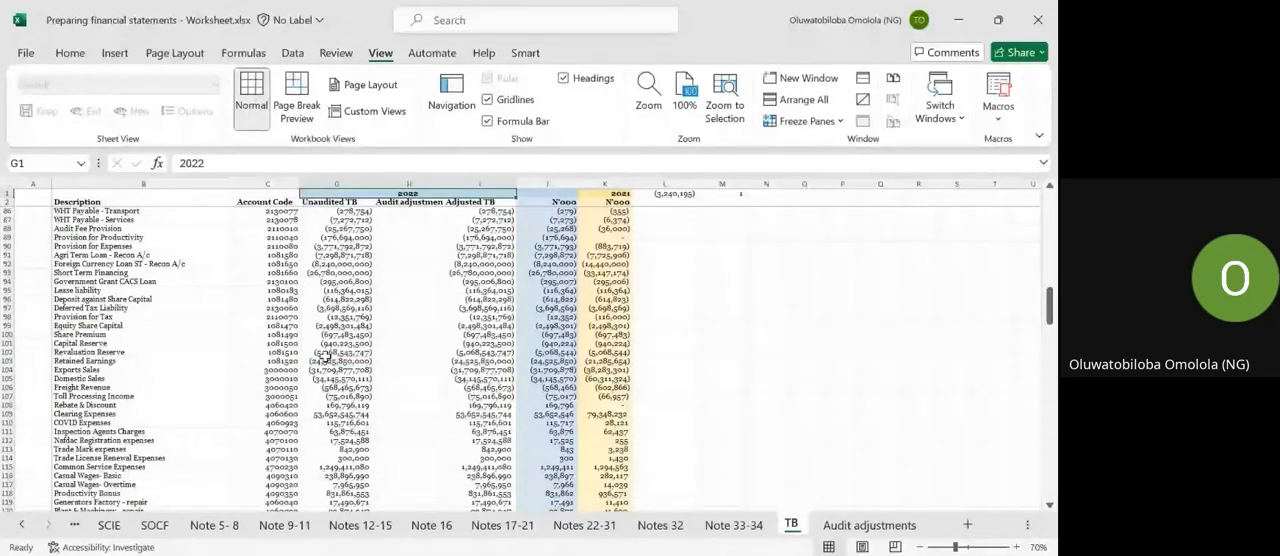
pyautogui.press('Down')
pyautogui.press('Down')
pyautogui.press('Up')
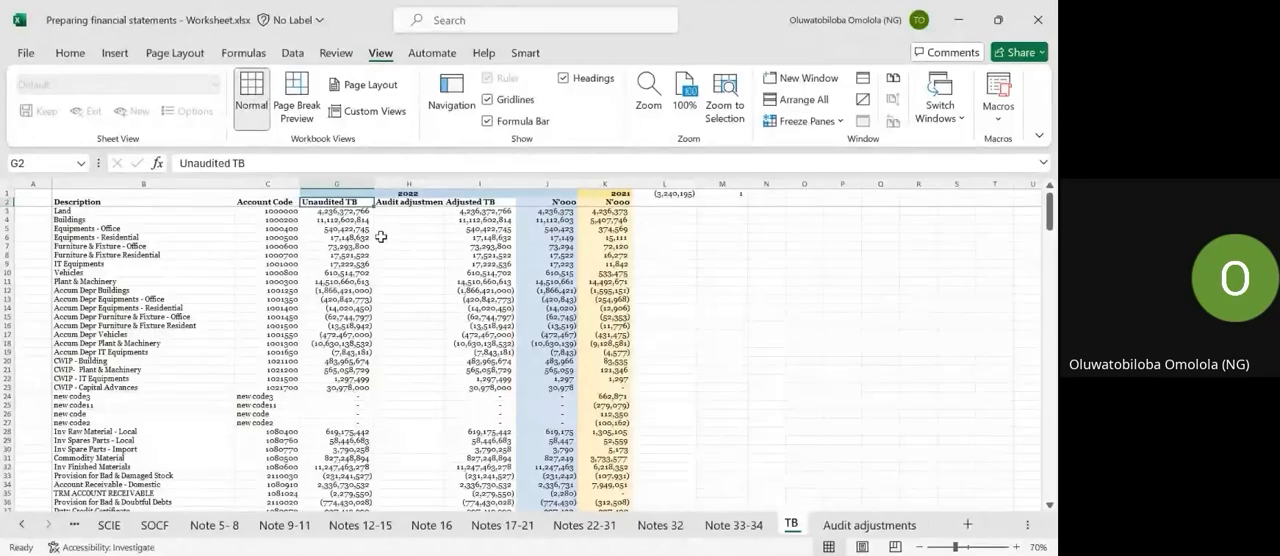
# Enter trial audit adjustments of 5000 for Buildings and -5000 for Equipments - Office.
pyautogui.click(464, 220)
pyautogui.click(387, 220)
pyautogui.scroll(2, 388, 221)
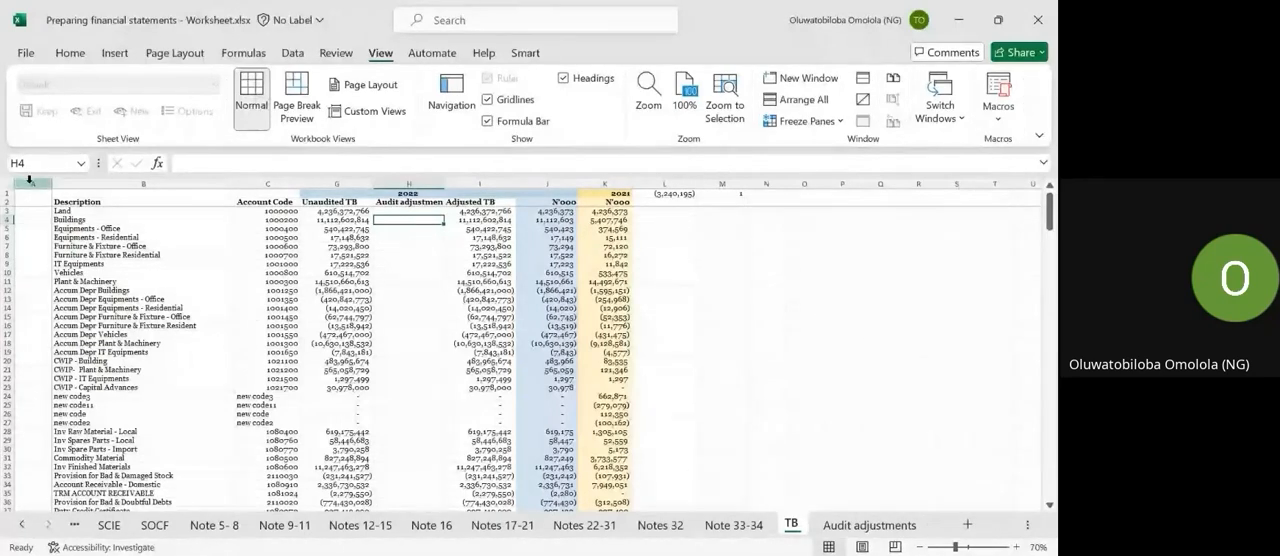
pyautogui.write('500')
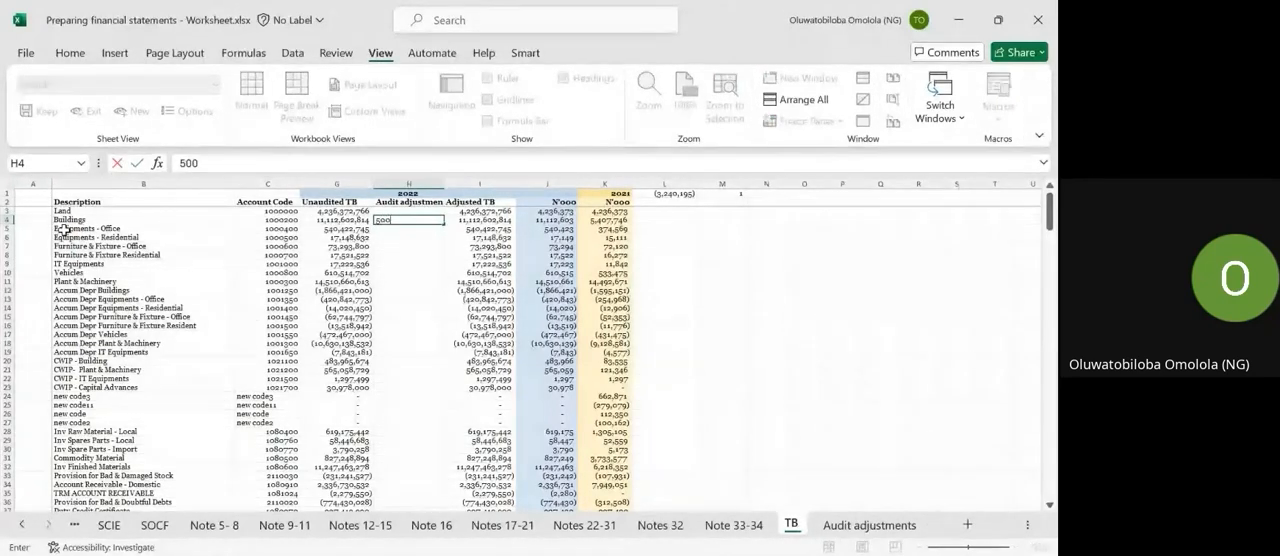
pyautogui.write('0')
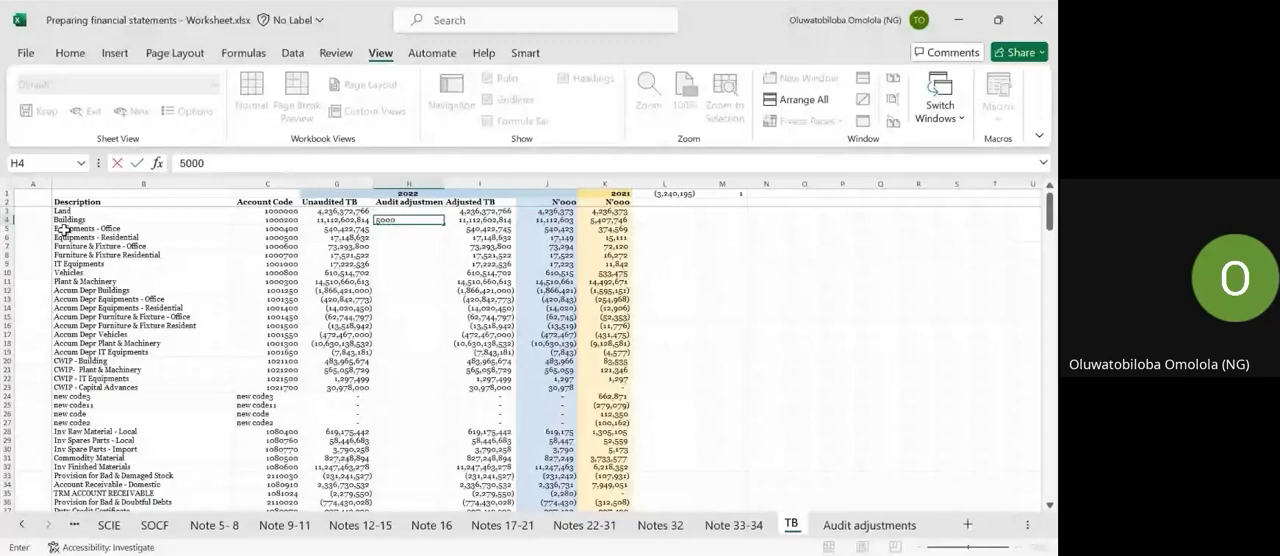
pyautogui.press('Return')
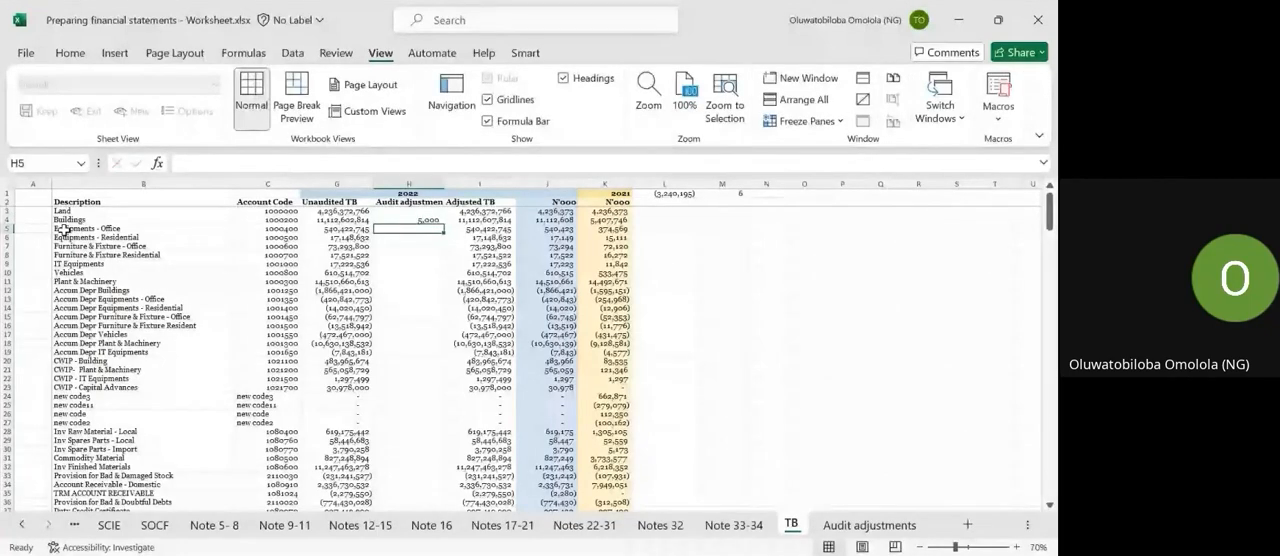
pyautogui.write('-5000')
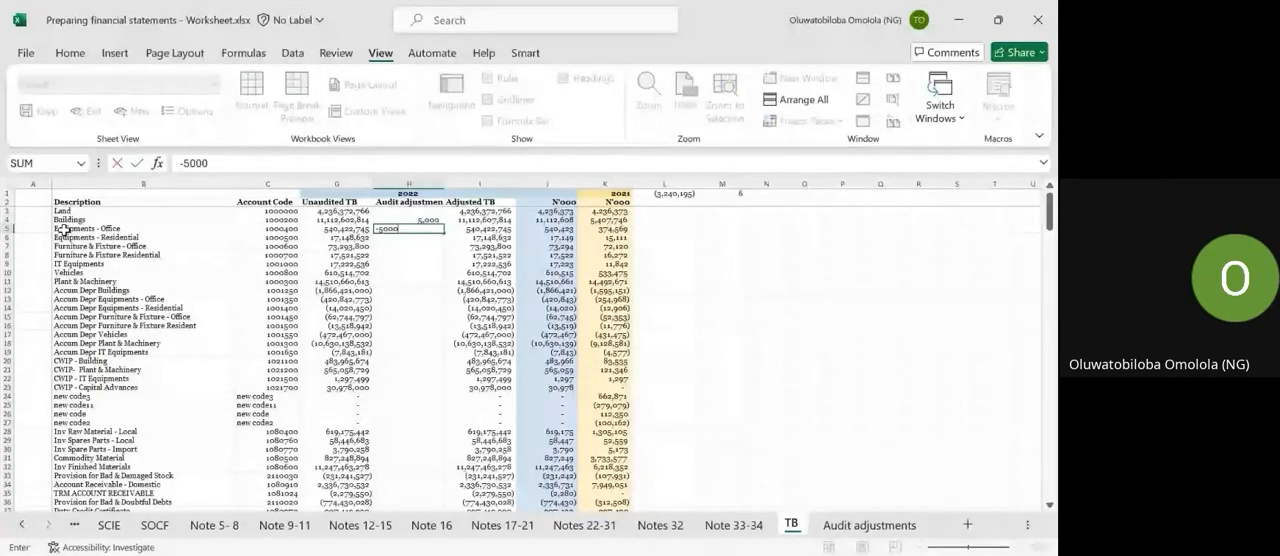
pyautogui.press('Return')
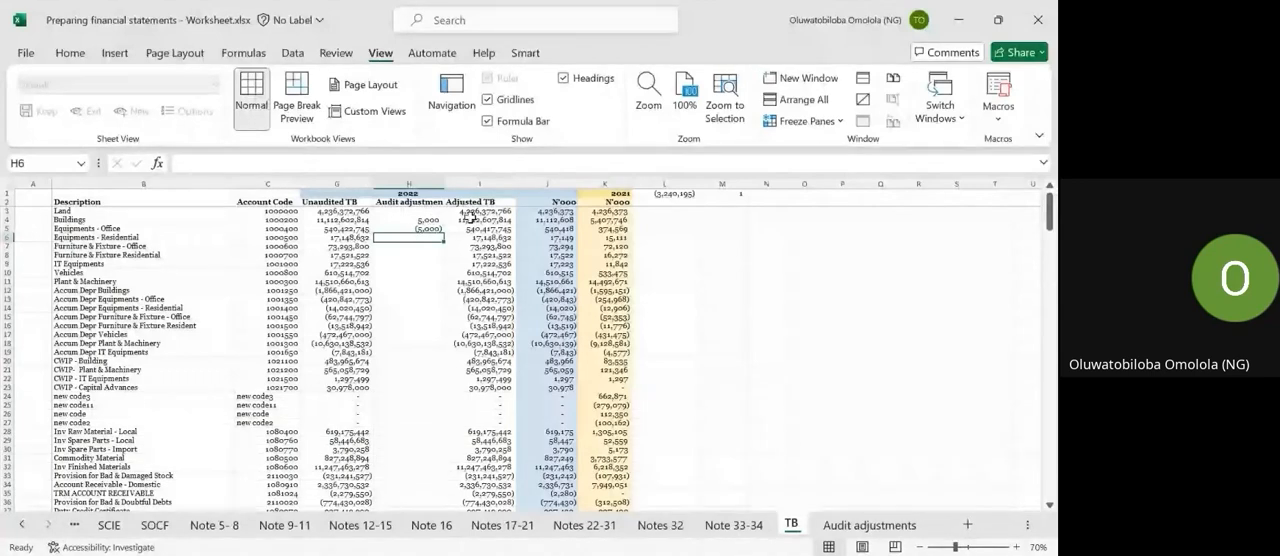
# Delete the trial audit adjustments for Buildings and Equipments - Office.
pyautogui.press('Up')
pyautogui.press('Up')
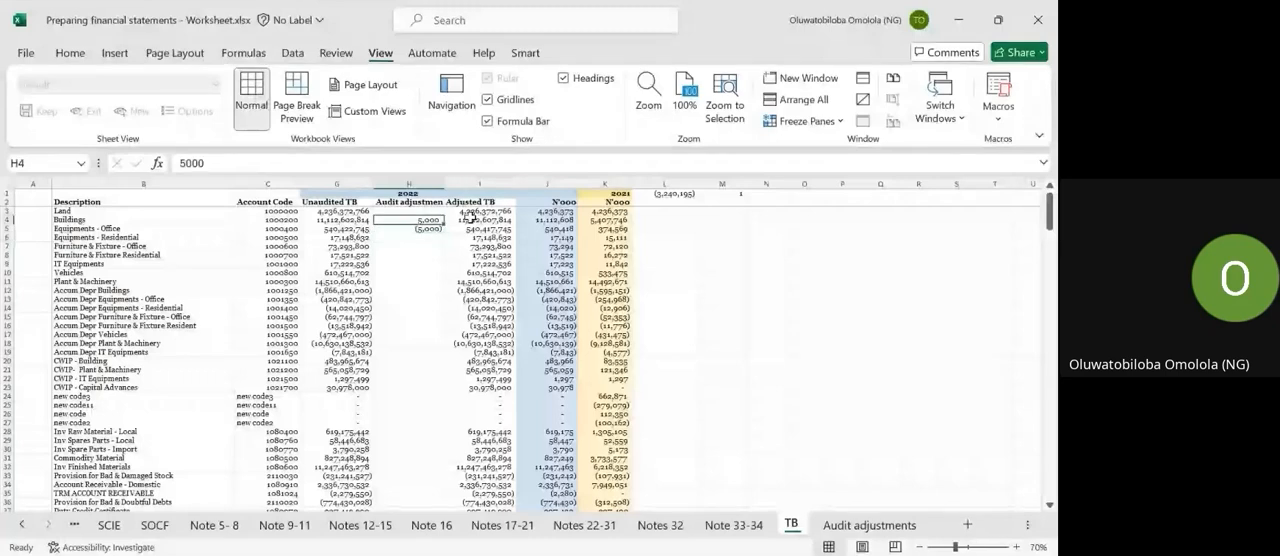
pyautogui.press('Delete')
pyautogui.press('Down')
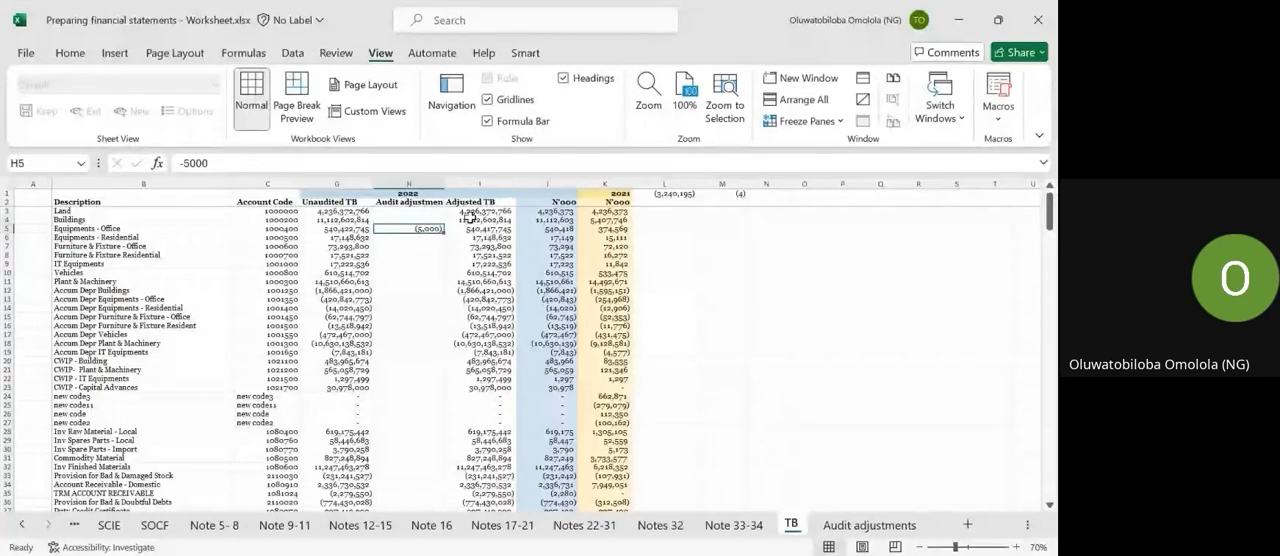
pyautogui.press('Delete')
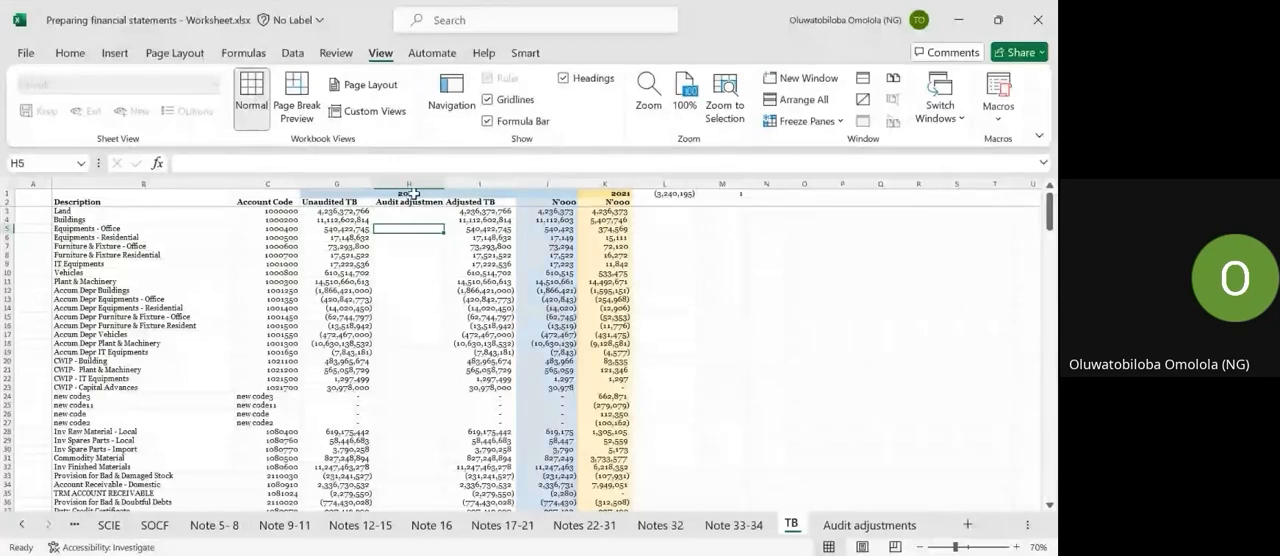
# Inspect the formula behind the Land account's Adjusted TB amount without changing it.
pyautogui.click(468, 212)
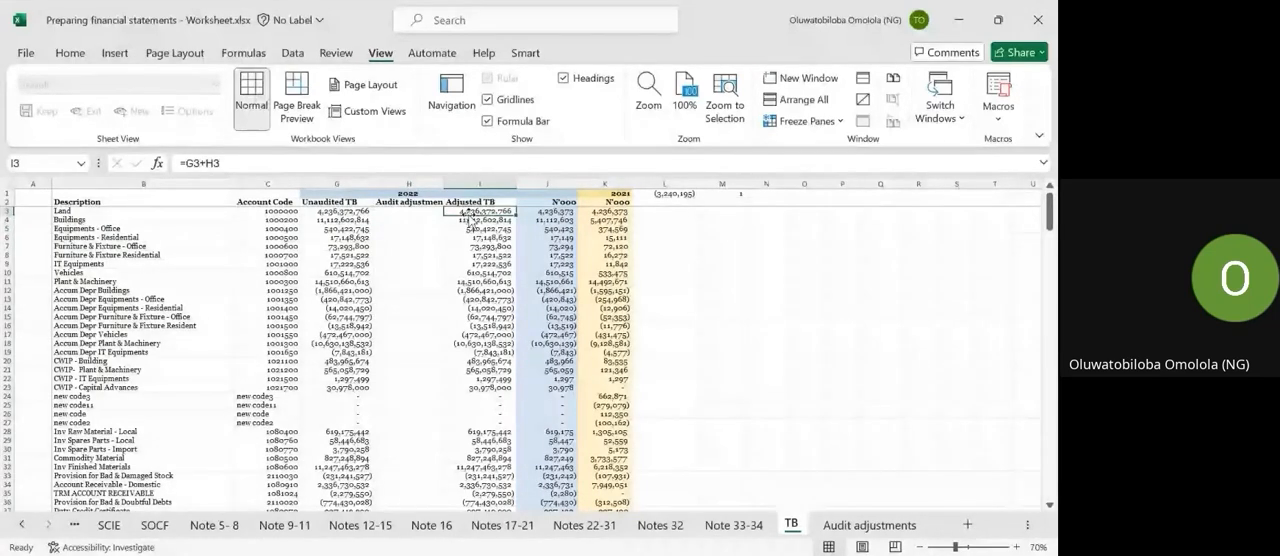
pyautogui.click(243, 162)
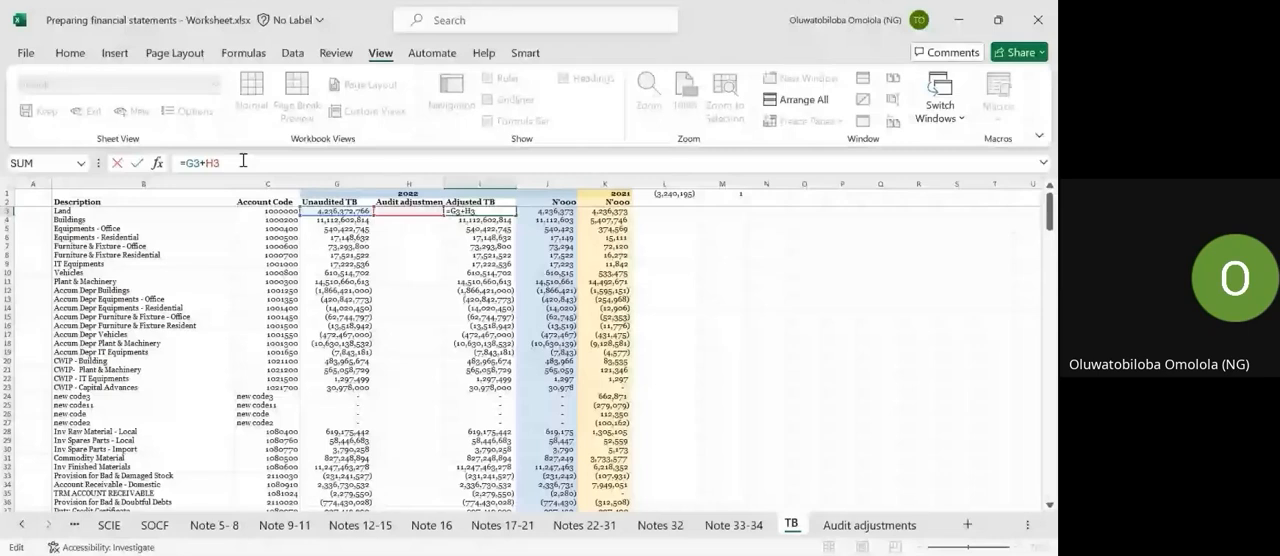
pyautogui.press('Escape')
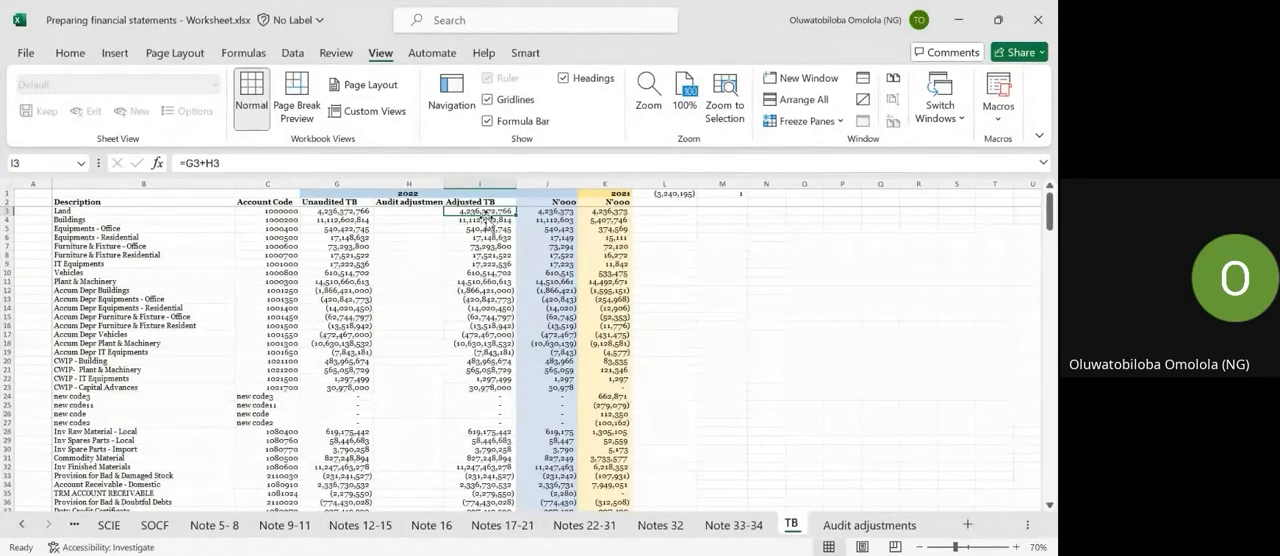
# Select the blank audit adjustment cells from Buildings down, and inspect Land's Adjusted TB and 2022 N'000 formulas.
pyautogui.moveTo(408, 220); pyautogui.dragTo(420, 410)
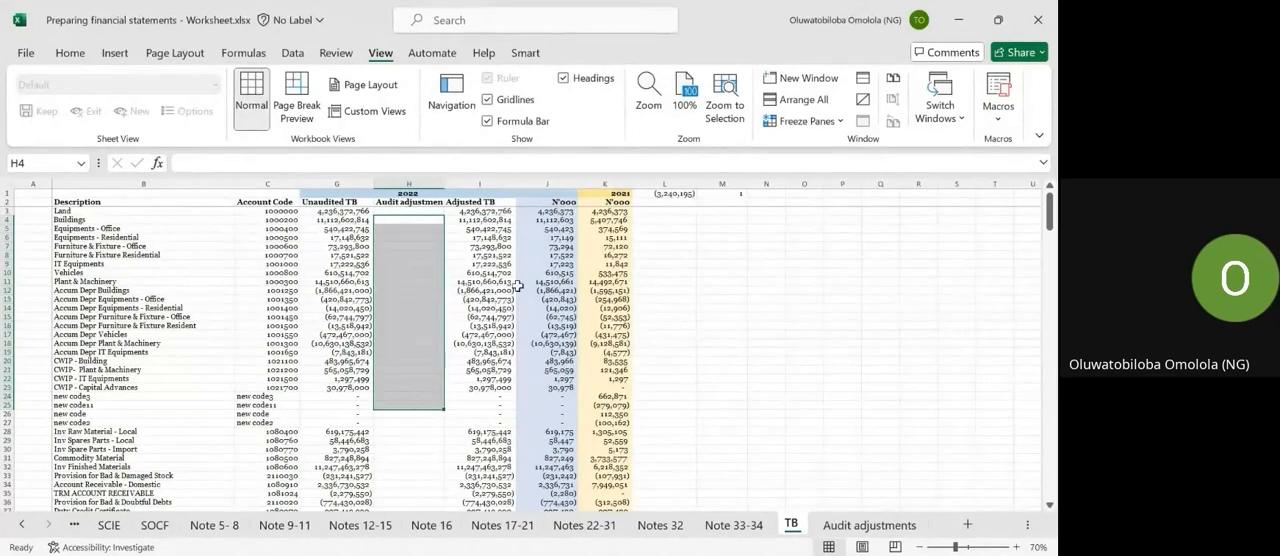
pyautogui.scroll(1, 517, 286)
pyautogui.scroll(-1, 517, 286)
pyautogui.click(491, 203)
pyautogui.click(493, 211)
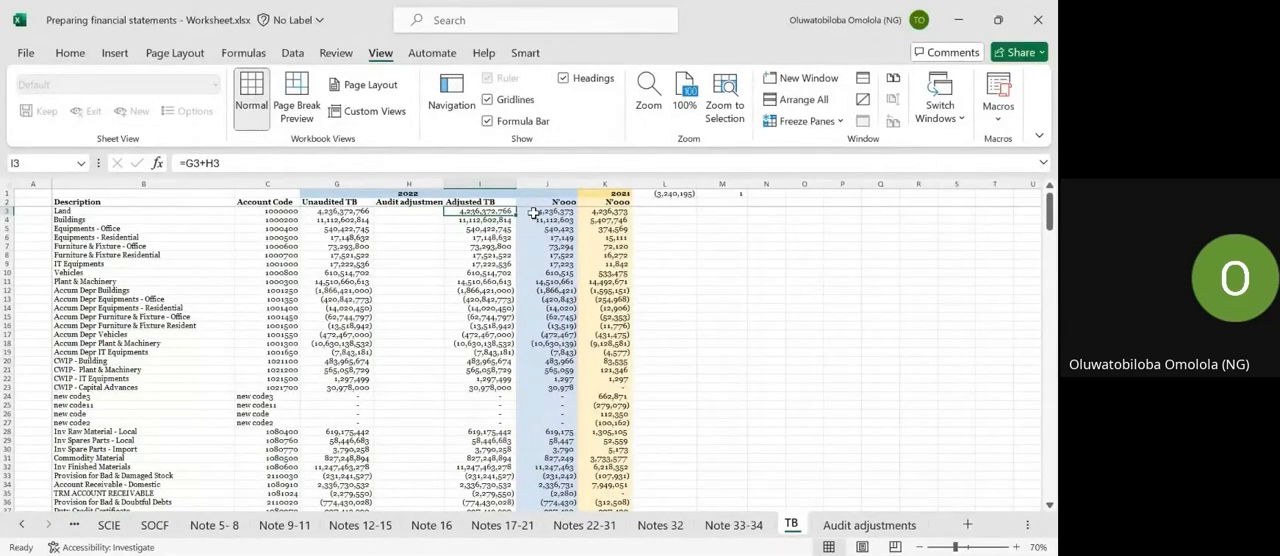
pyautogui.click(534, 213)
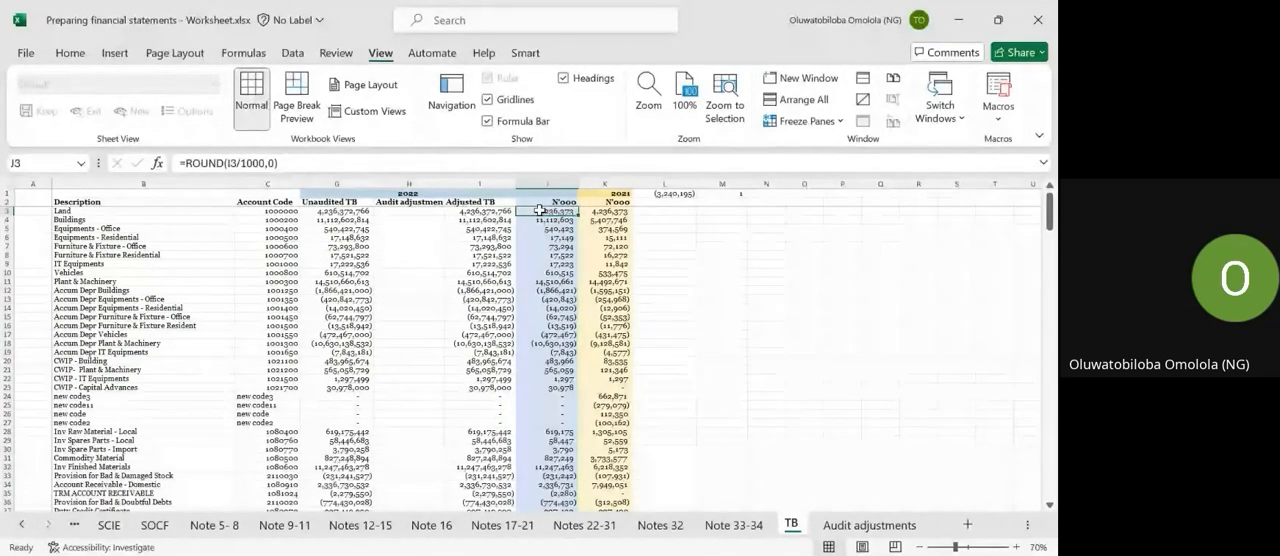
# Add the column heading "FSLI Mapping" in N2, on the trial balance's heading row.
pyautogui.click(768, 204)
pyautogui.write('FS')
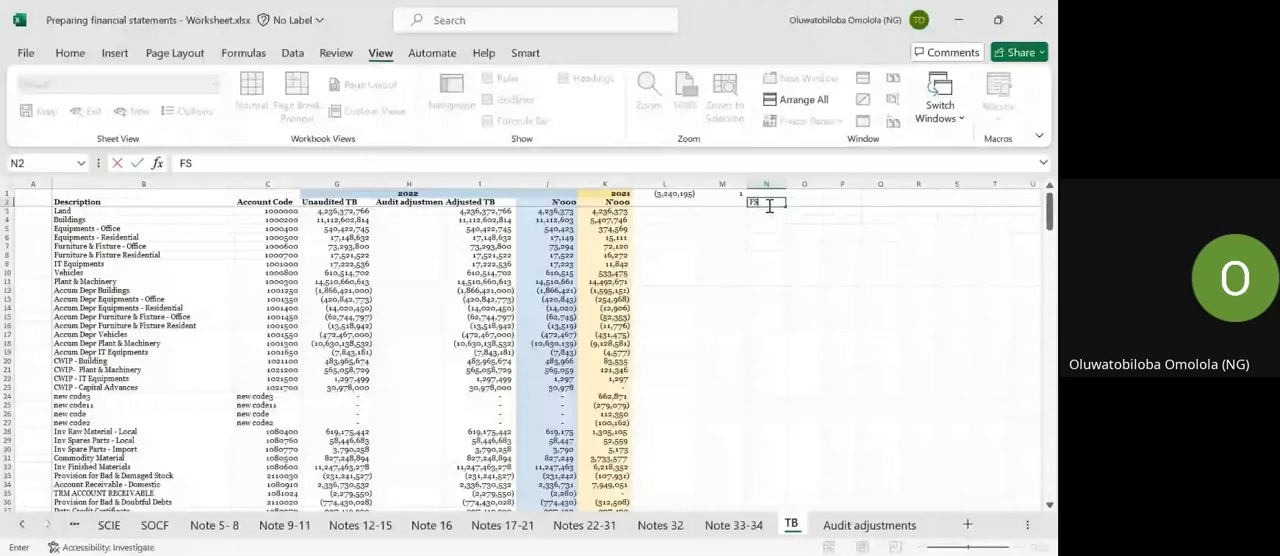
pyautogui.write('LI')
pyautogui.hotkey('ctrl', 'Return')
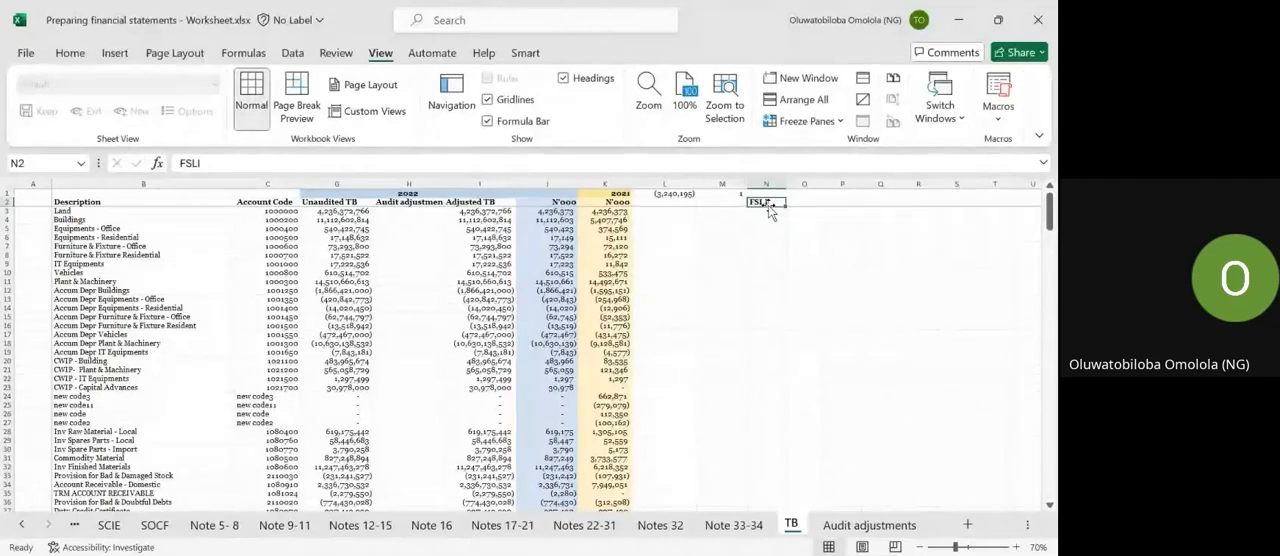
pyautogui.click(222, 162)
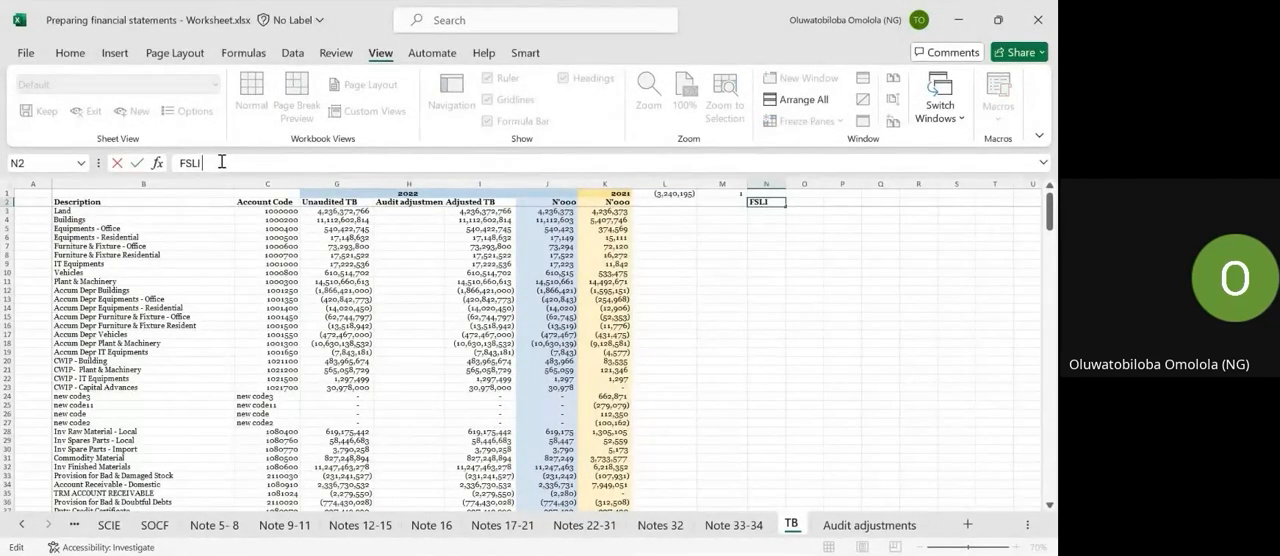
pyautogui.write('Mapping')
pyautogui.press('Up')
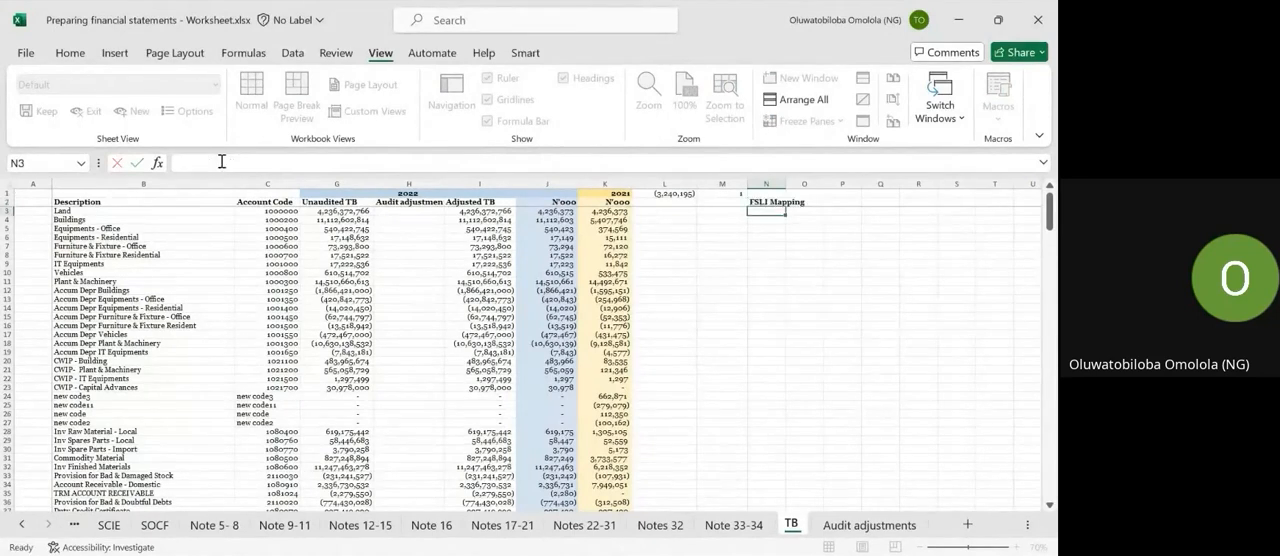
# Enter the note "FSL I - financil statement line mapping" in N1 and widen column N to fit it.
pyautogui.write('FSL I')
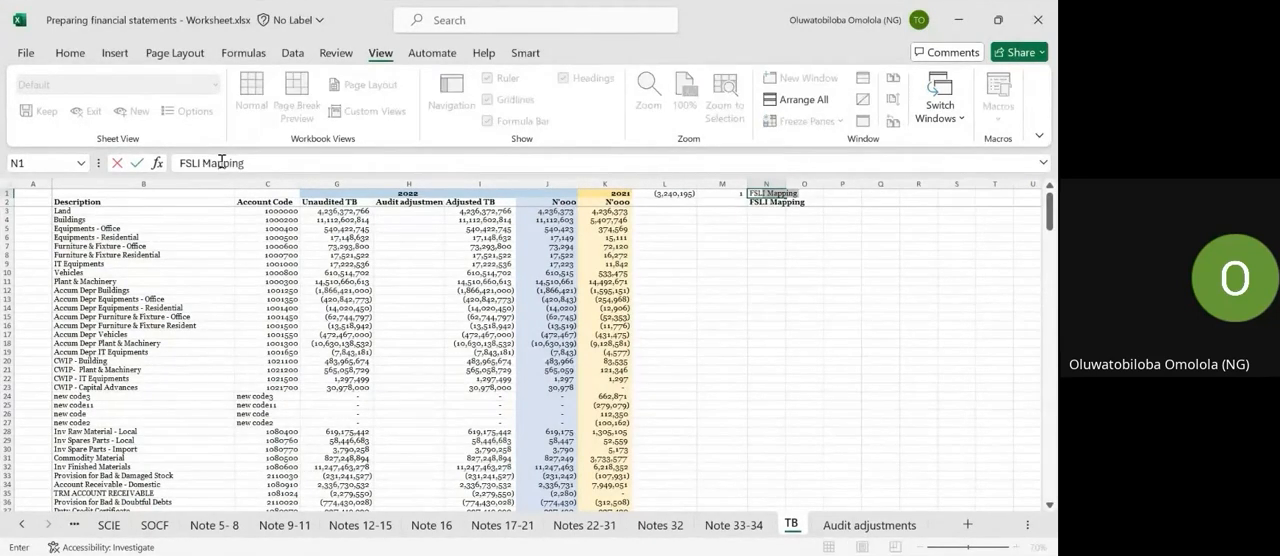
pyautogui.write(' - financ')
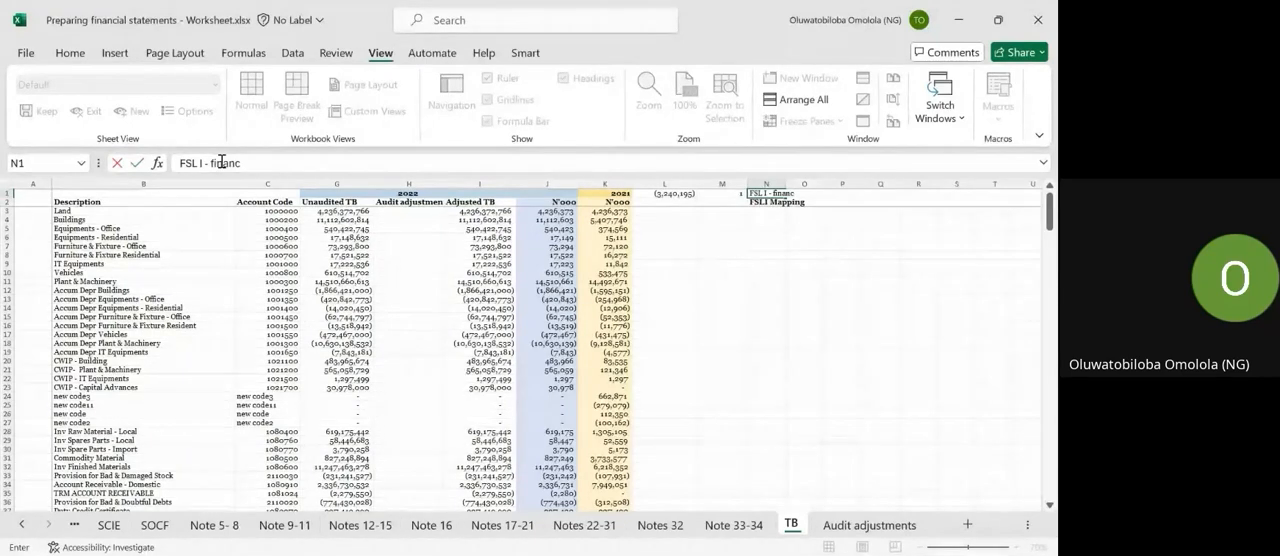
pyautogui.write('il statement line mappi')
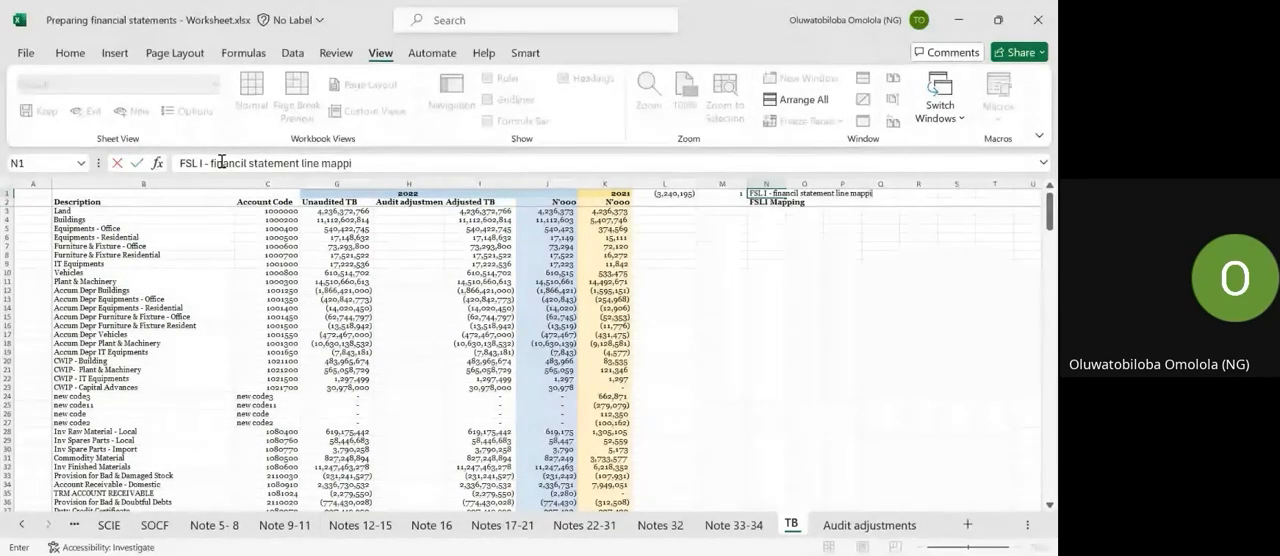
pyautogui.write('ng')
pyautogui.press('Return')
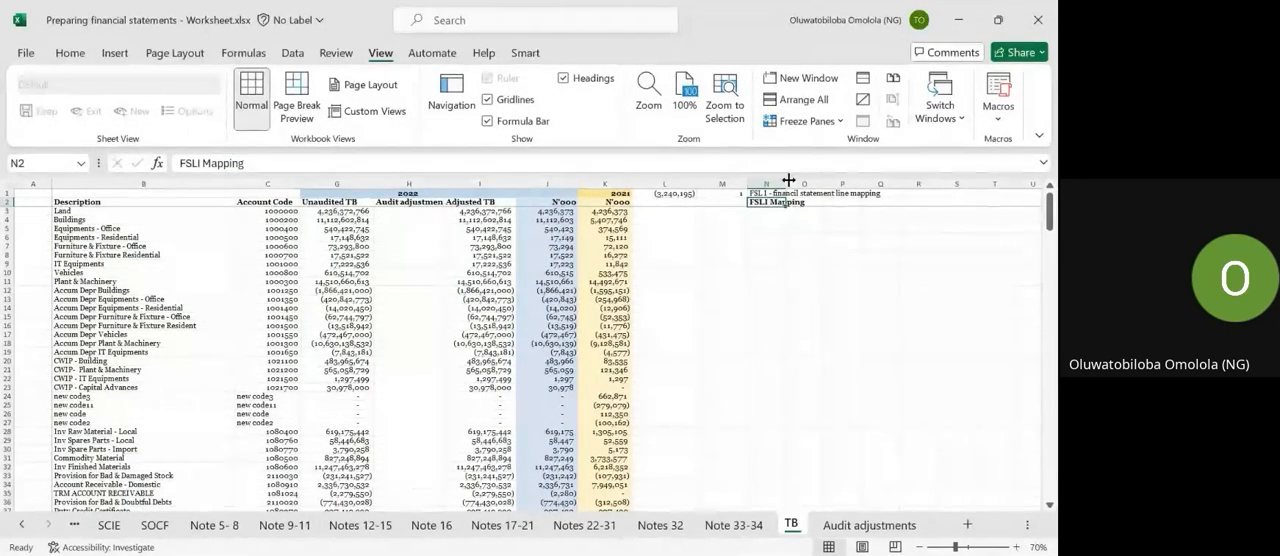
pyautogui.moveTo(789, 180); pyautogui.dragTo(886, 182)
# Add the column heading "Notes mapping" in O2 beside the FSLI Mapping heading.
pyautogui.click(905, 202)
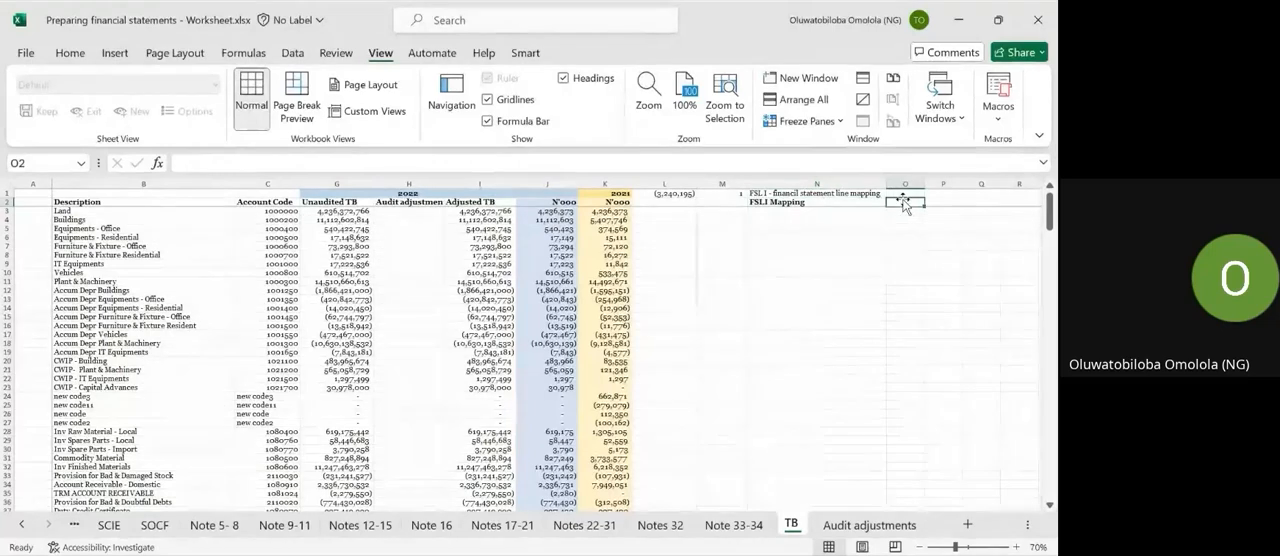
pyautogui.write('Notes mapping')
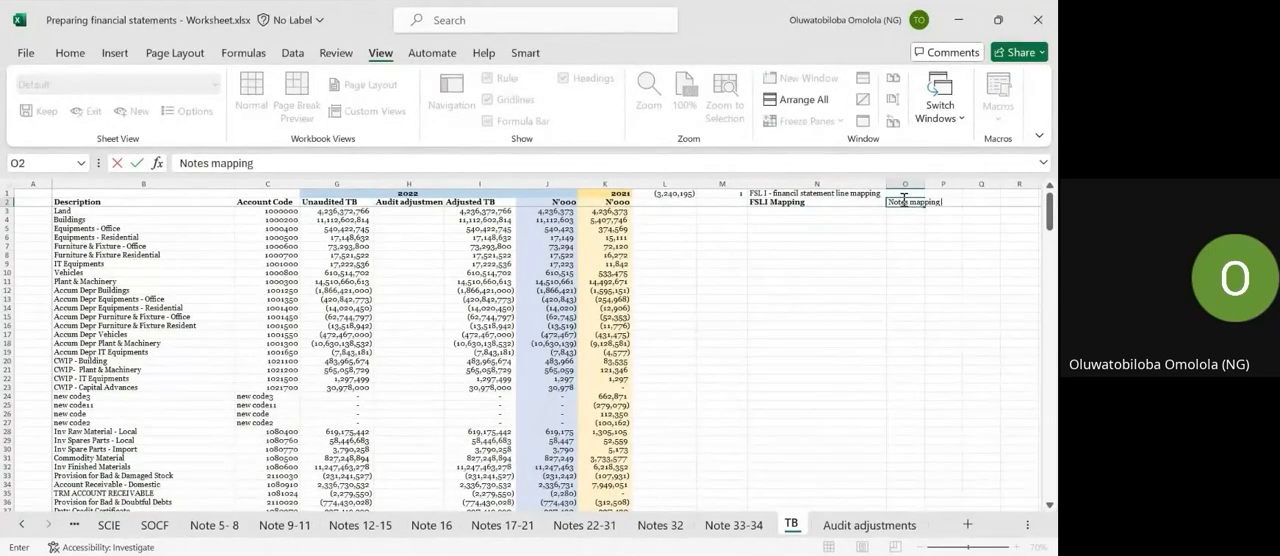
pyautogui.press('Return')
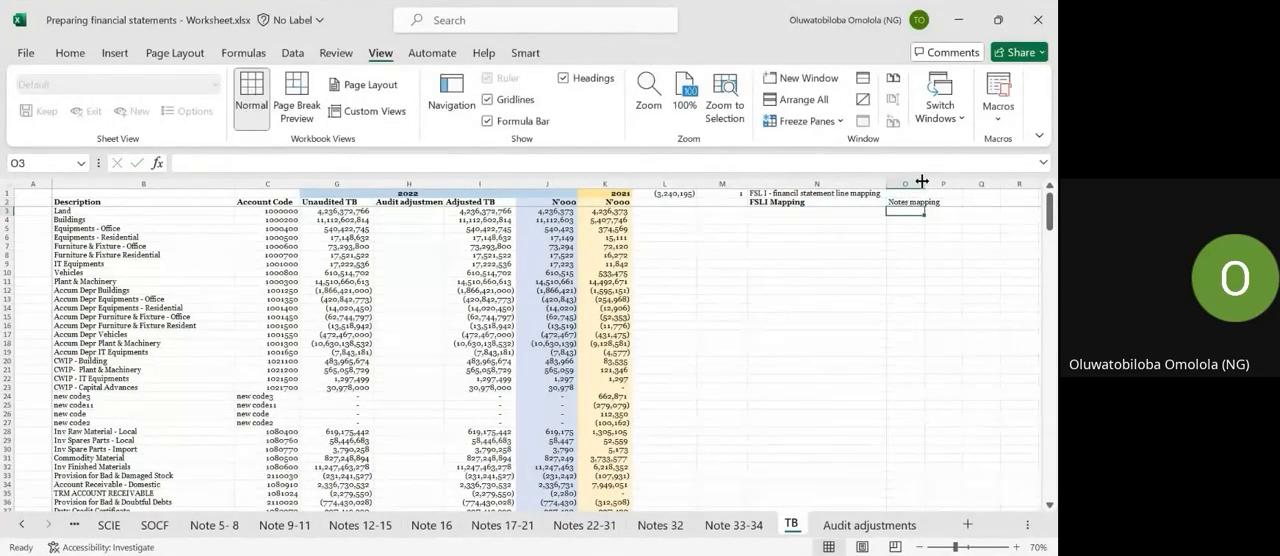
# Widen column O and make its Notes mapping heading bold.
pyautogui.click(924, 178)
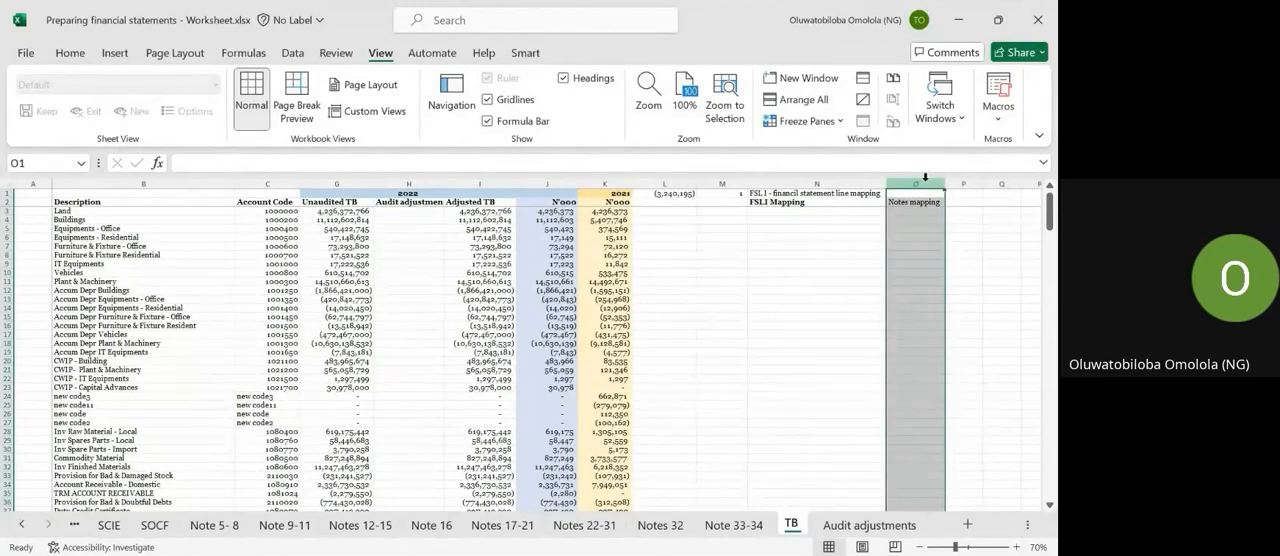
pyautogui.moveTo(944, 180); pyautogui.dragTo(990, 180)
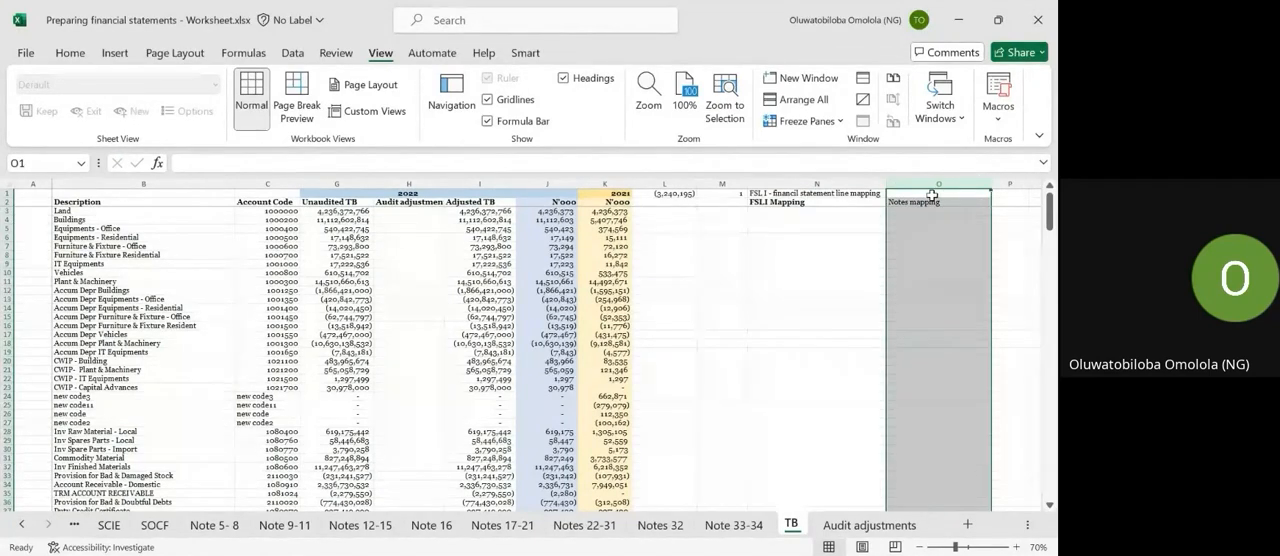
pyautogui.click(932, 195)
pyautogui.click(934, 202)
pyautogui.hotkey('ctrl', 'b')
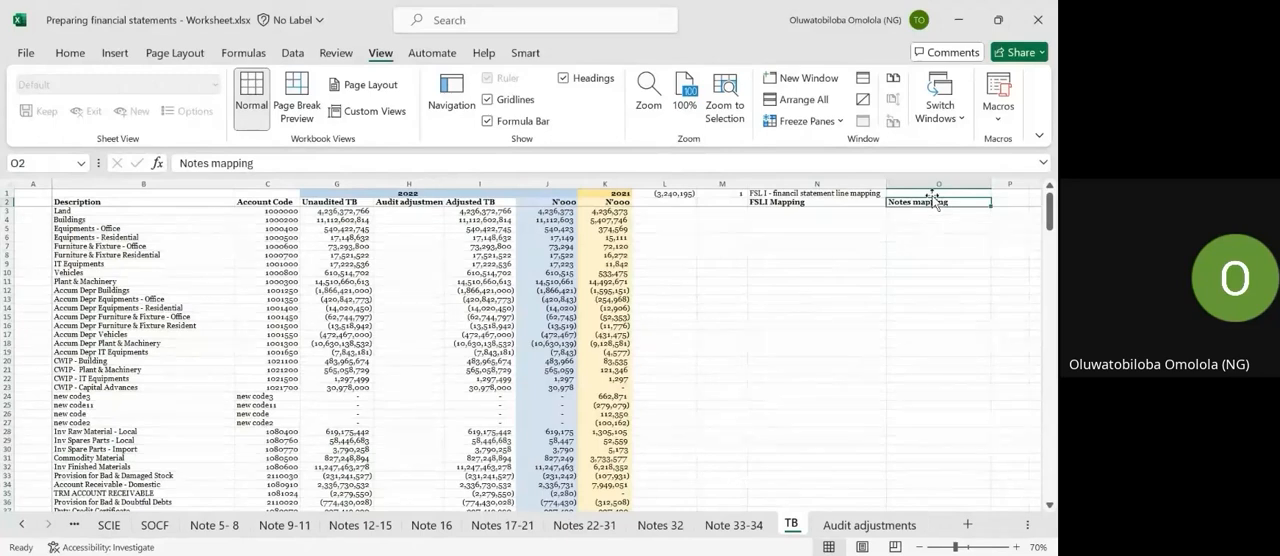
pyautogui.press('Left')
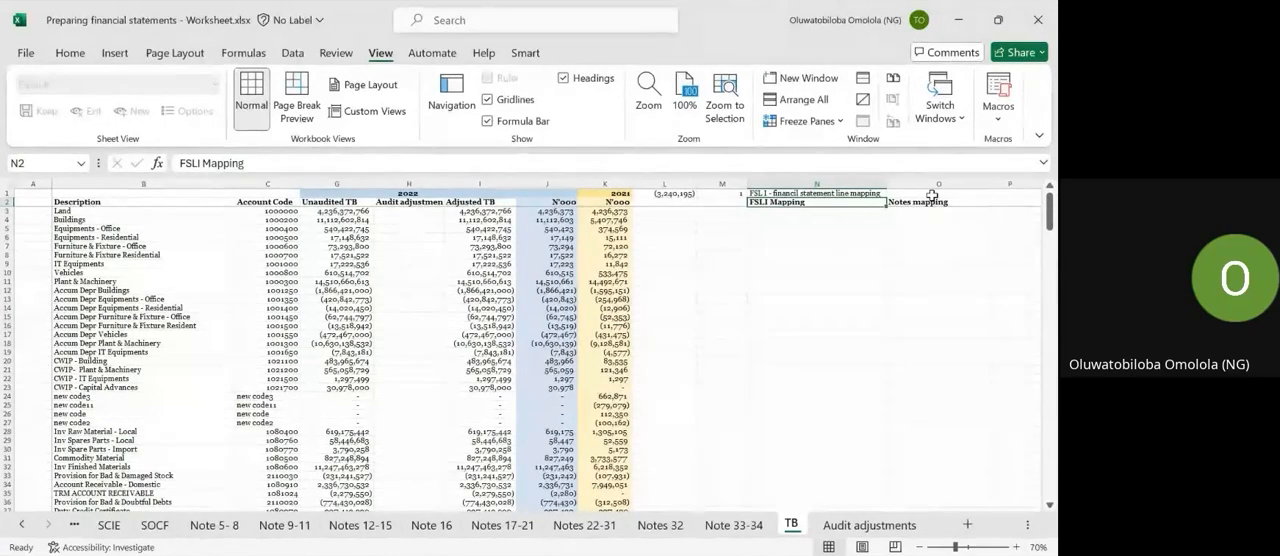
pyautogui.hotkey('alt', 'Tab')
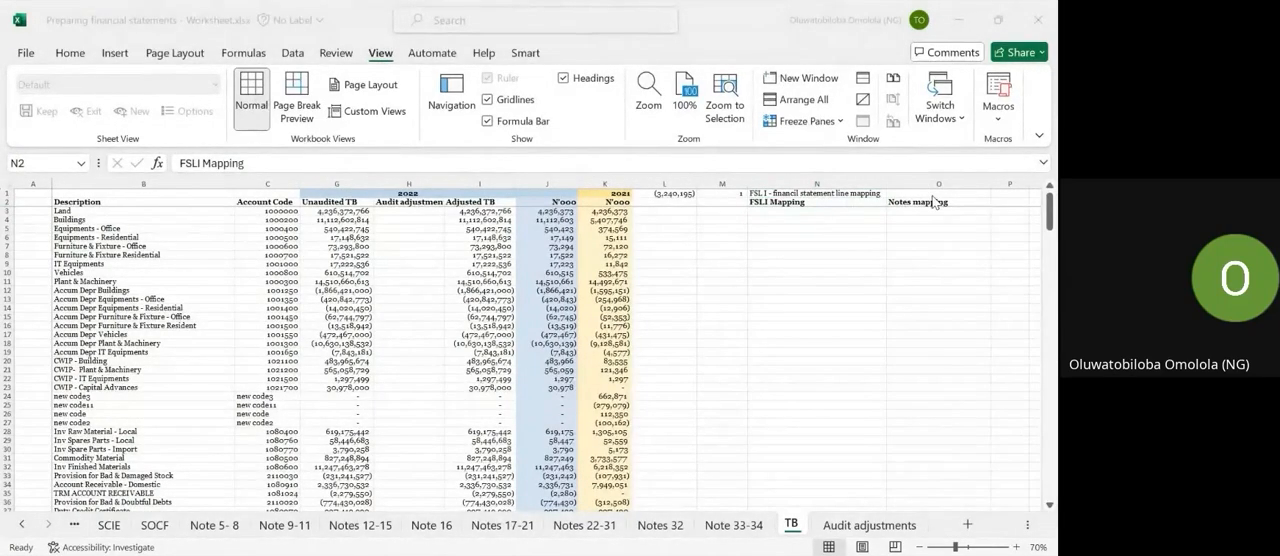
pyautogui.hotkey('alt', 'Tab')
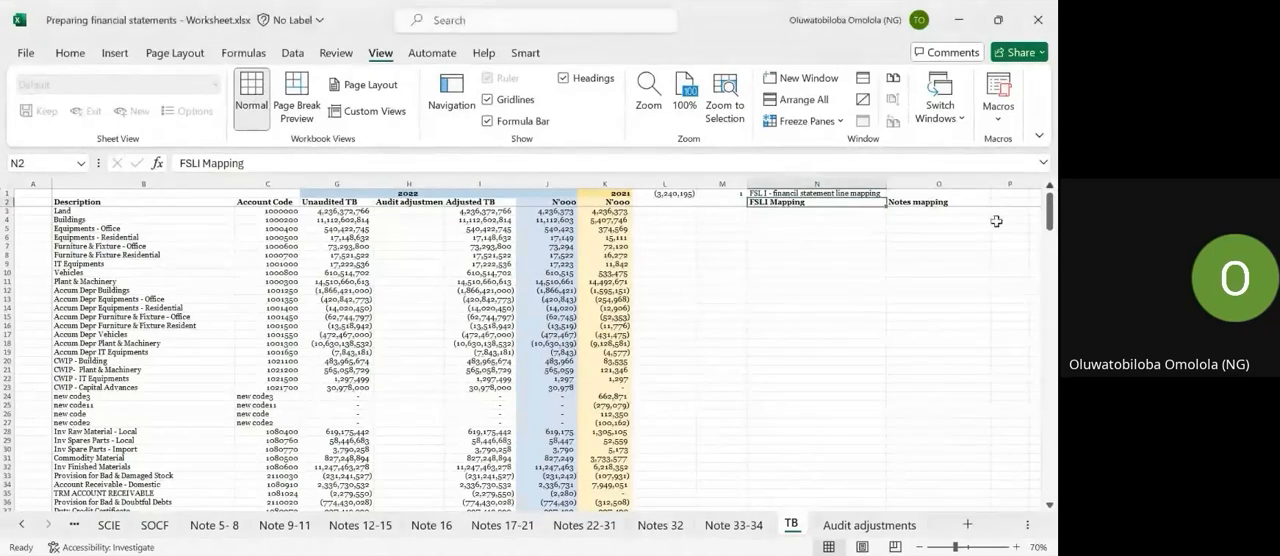
# Enter "property plant and equipment" as the FSLI Mapping for the Land account.
pyautogui.click(794, 212)
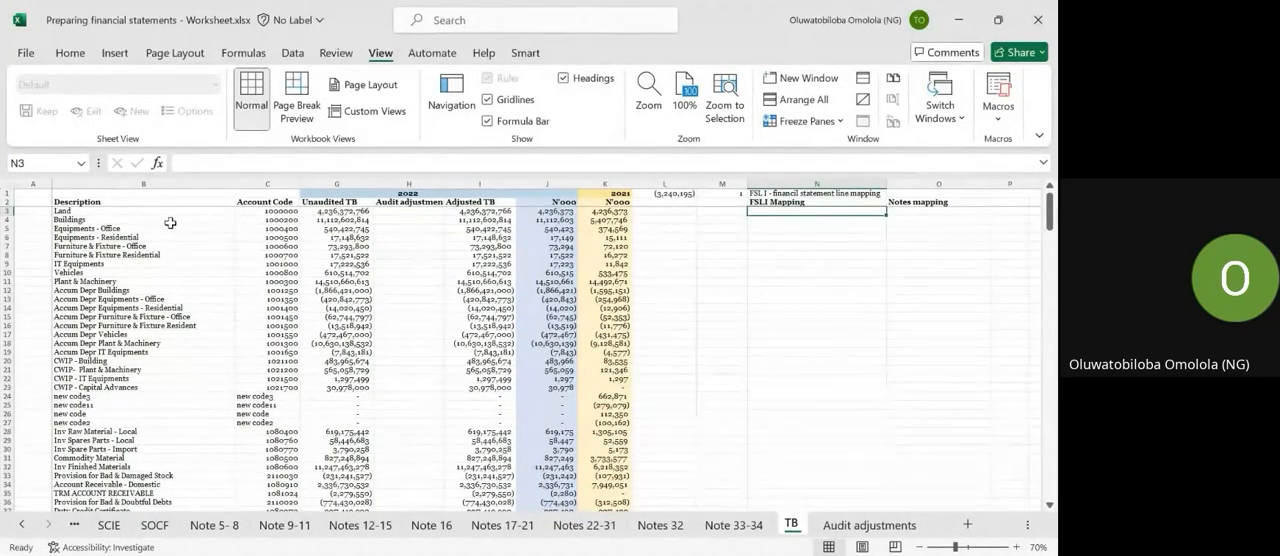
pyautogui.write('P')
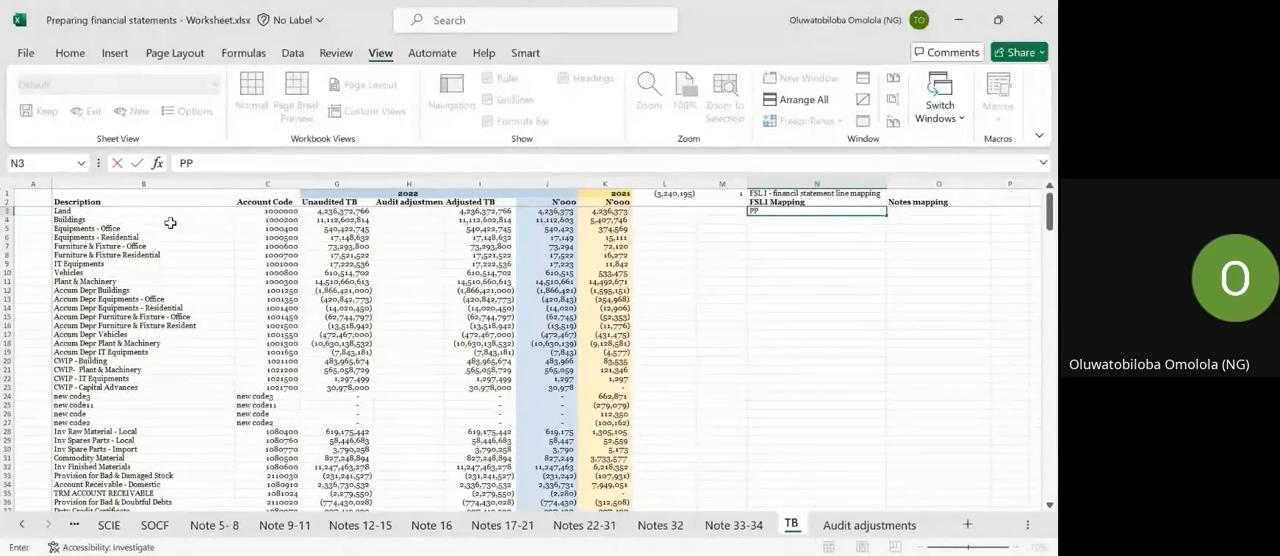
pyautogui.write('property')
pyautogui.write(' plant and e')
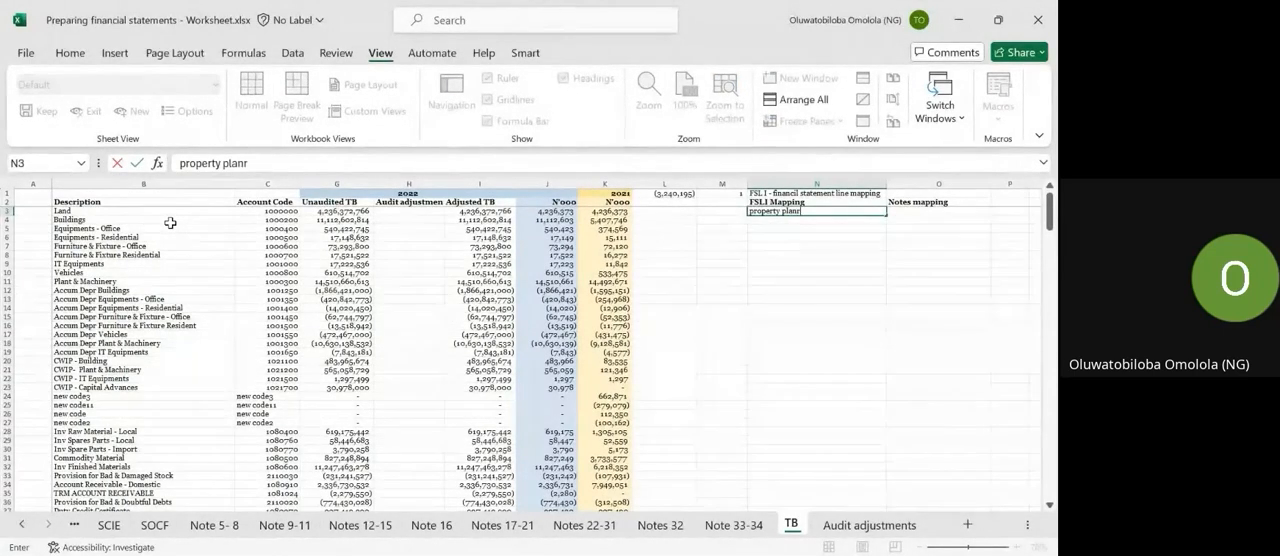
pyautogui.write('quipment')
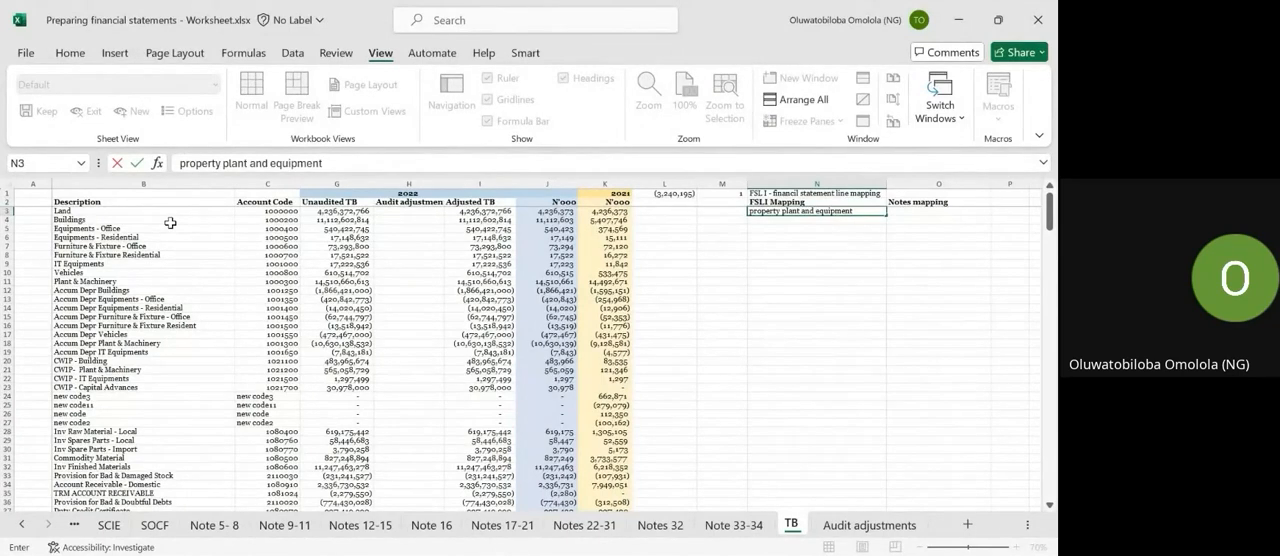
pyautogui.press('Return')
pyautogui.press('Up')
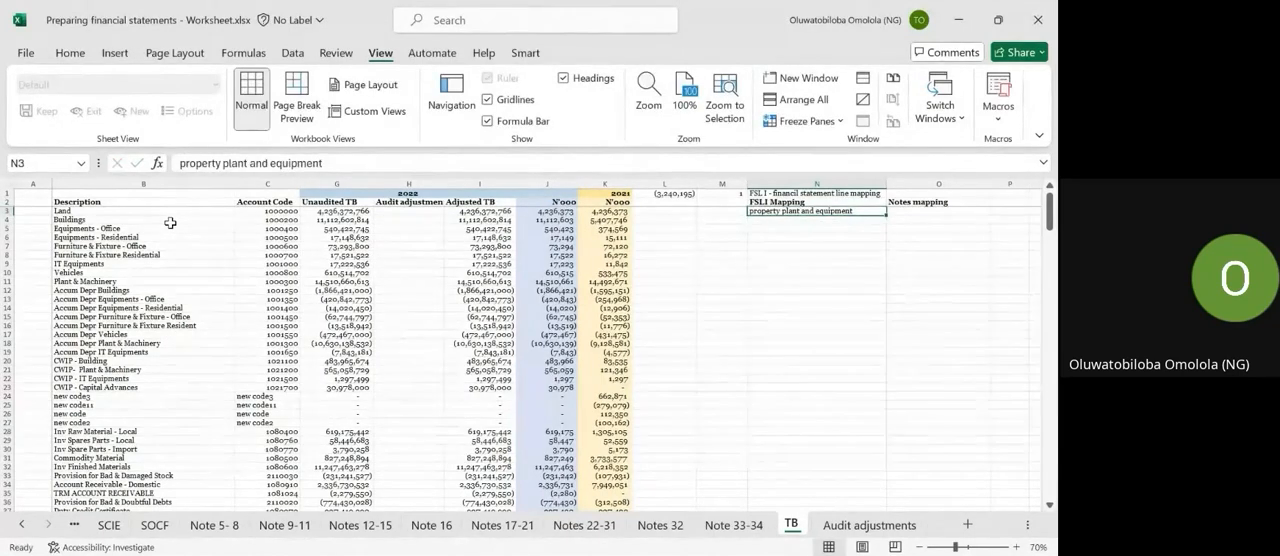
# Fill the property plant and equipment mapping down from Land through Accum Depr IT Equipments in row 19.
pyautogui.hotkey('shift', 'Down')
pyautogui.hotkey('shift', 'Down')
pyautogui.hotkey('shift', 'Down')
pyautogui.hotkey('shift', 'Down')
pyautogui.hotkey('shift', 'Down')
pyautogui.hotkey('shift', 'Down')
pyautogui.hotkey('shift', 'Down')
pyautogui.hotkey('shift', 'Down')
pyautogui.hotkey('shift', 'Down')
pyautogui.hotkey('shift', 'Down')
pyautogui.hotkey('shift', 'Down')
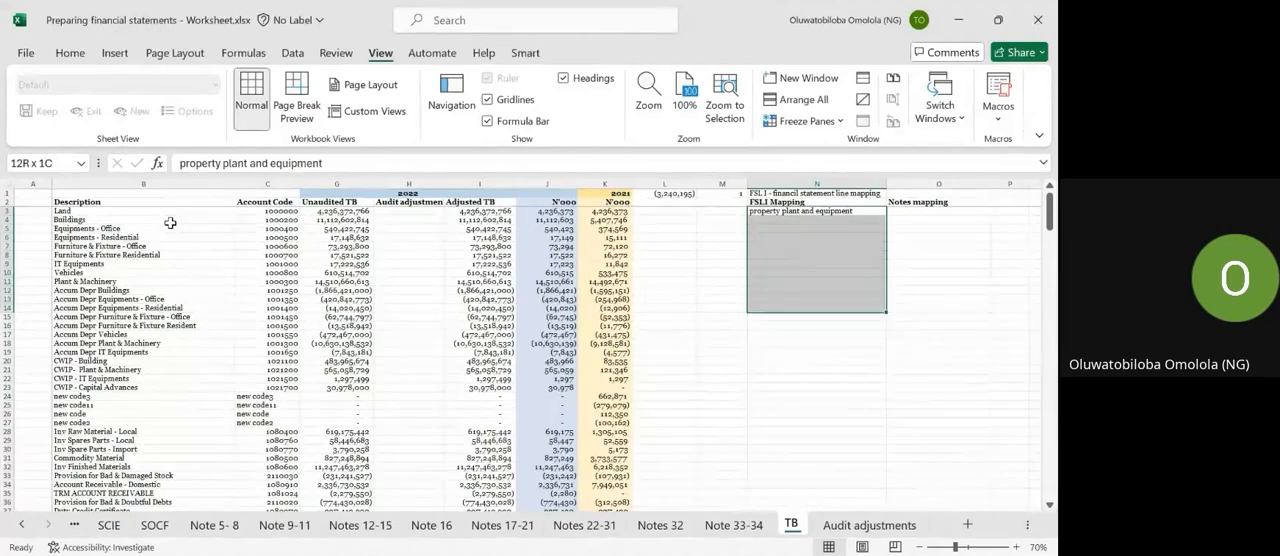
pyautogui.hotkey('shift', 'Down')
pyautogui.hotkey('shift', 'Down')
pyautogui.hotkey('shift', 'Down')
pyautogui.hotkey('shift', 'Down')
pyautogui.hotkey('shift', 'Down')
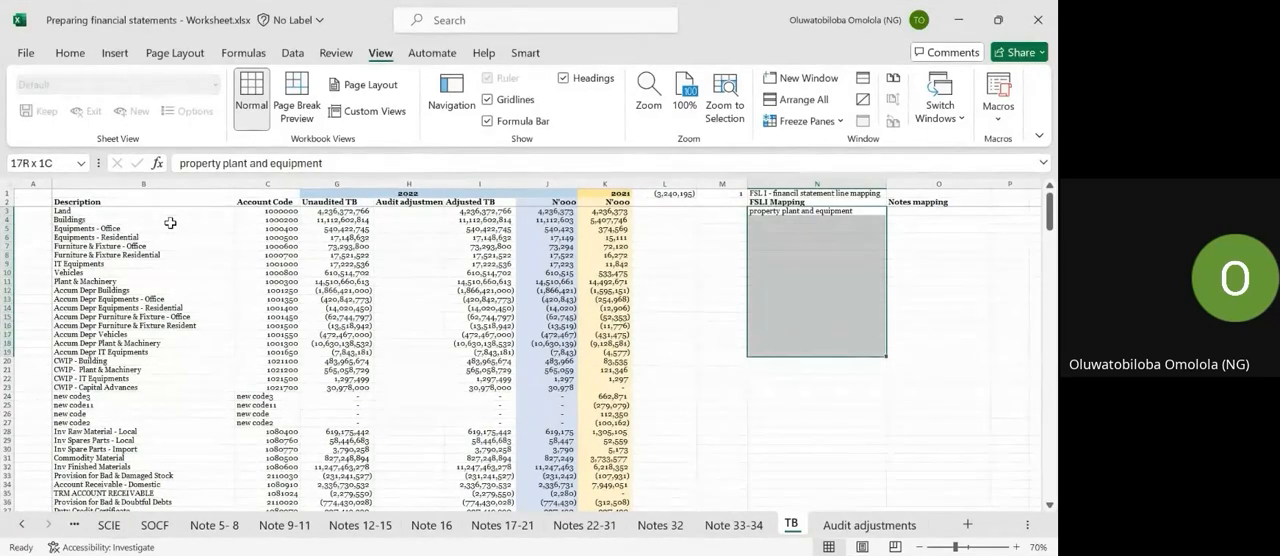
pyautogui.hotkey('ctrl', 'd')
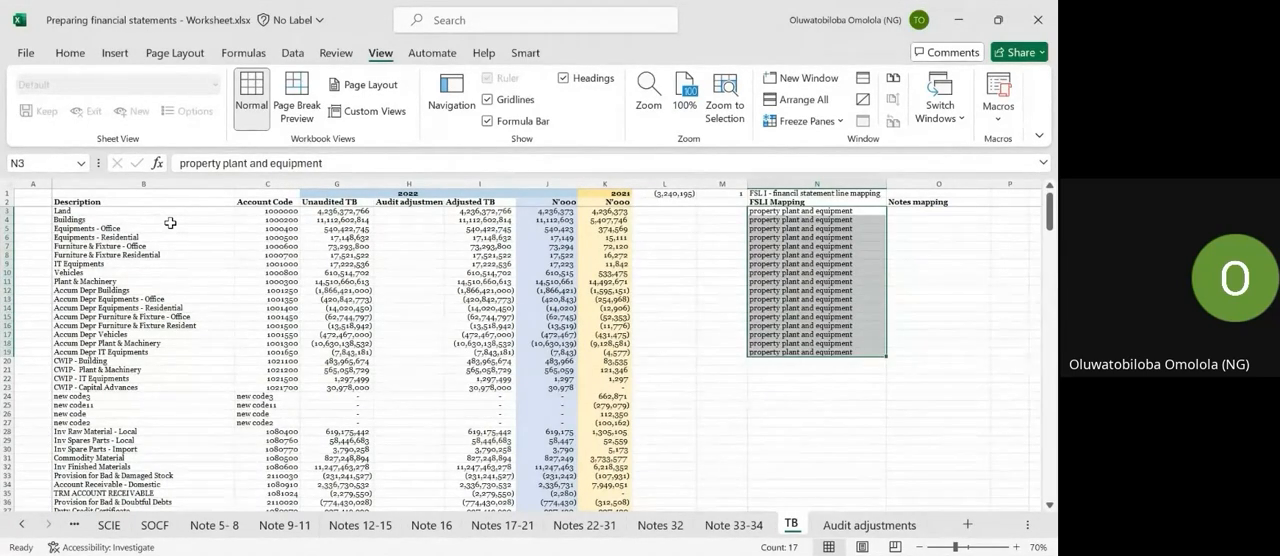
# Enter "land" as the Notes mapping for the Land account and reselect its FSLI Mapping cell.
pyautogui.press('Right')
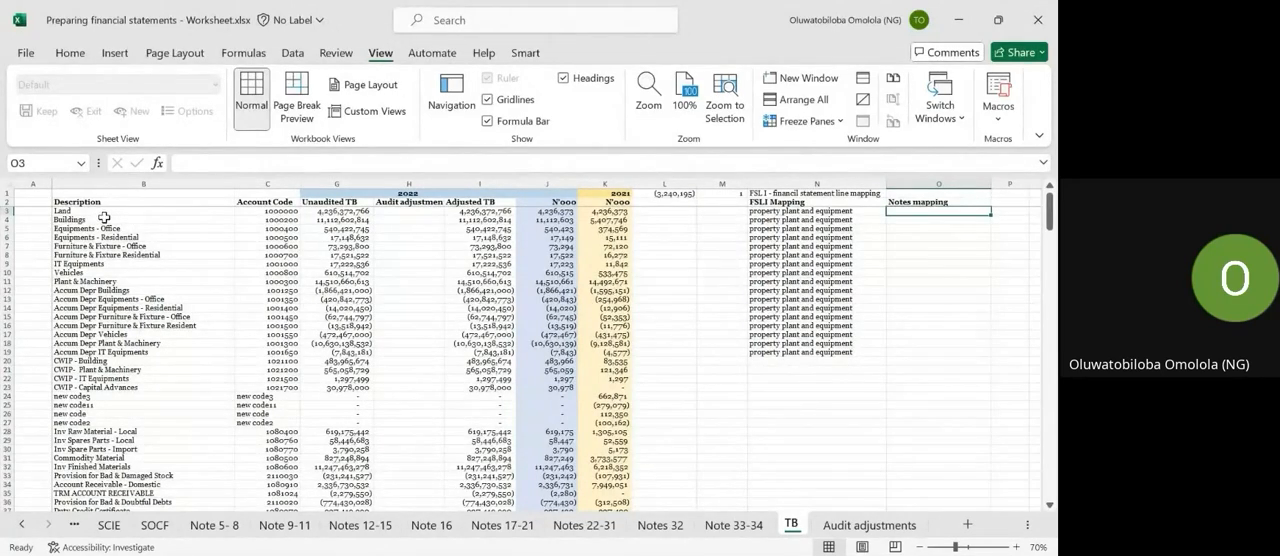
pyautogui.write('land')
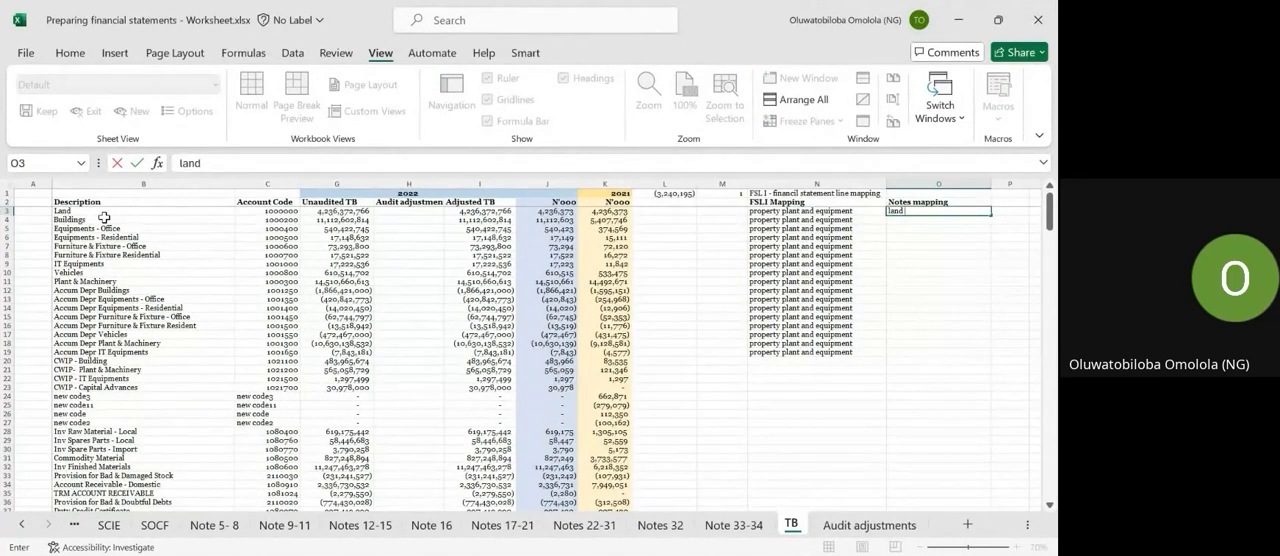
pyautogui.press('Return')
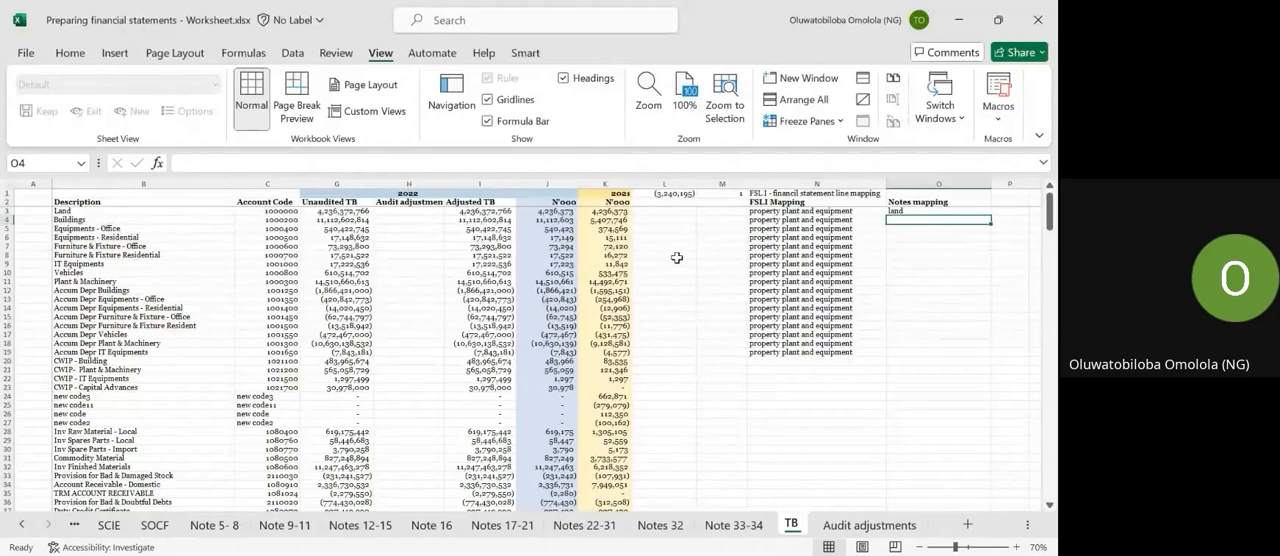
pyautogui.click(779, 212)
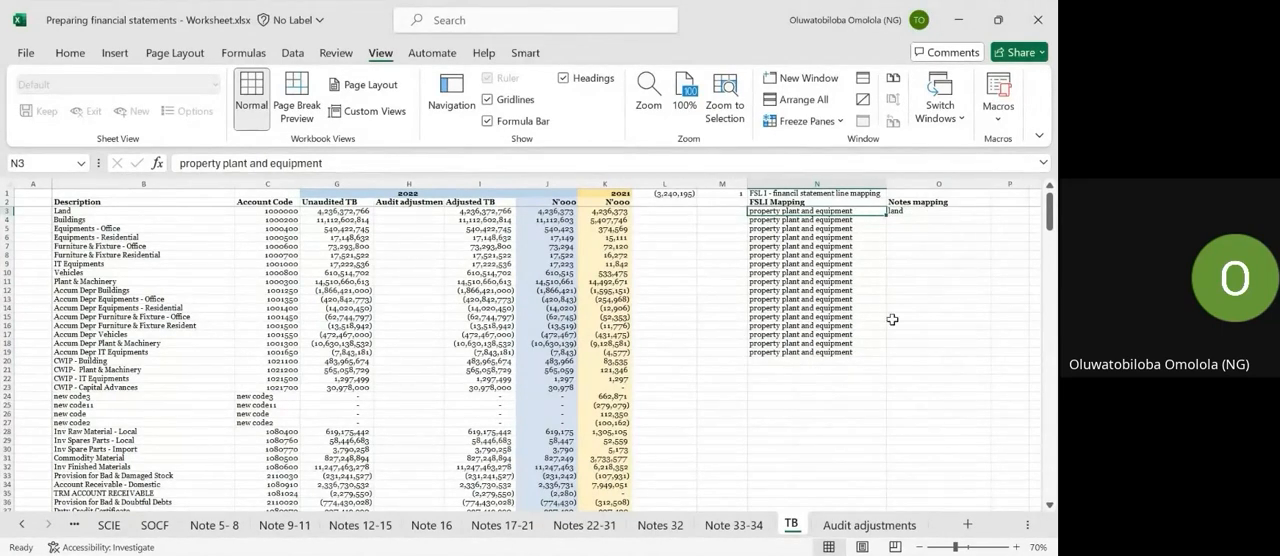
# Look through the accounts further down the TB sheet that have no FSLI or notes mapping.
pyautogui.scroll(-4, 892, 319)
pyautogui.scroll(5, 892, 319)
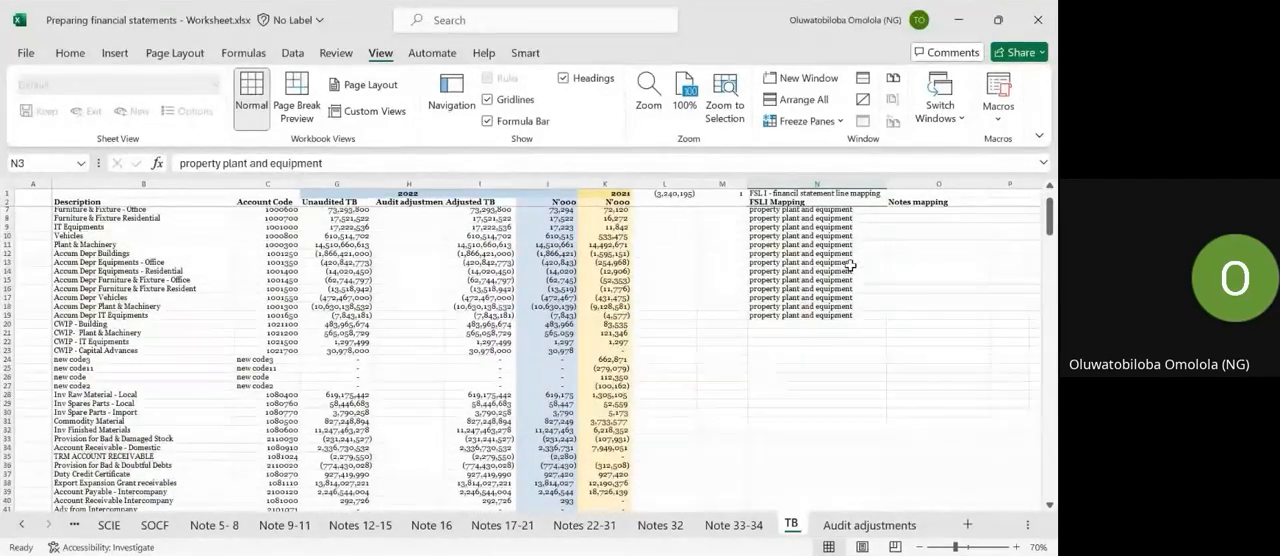
pyautogui.scroll(-7, 710, 390)
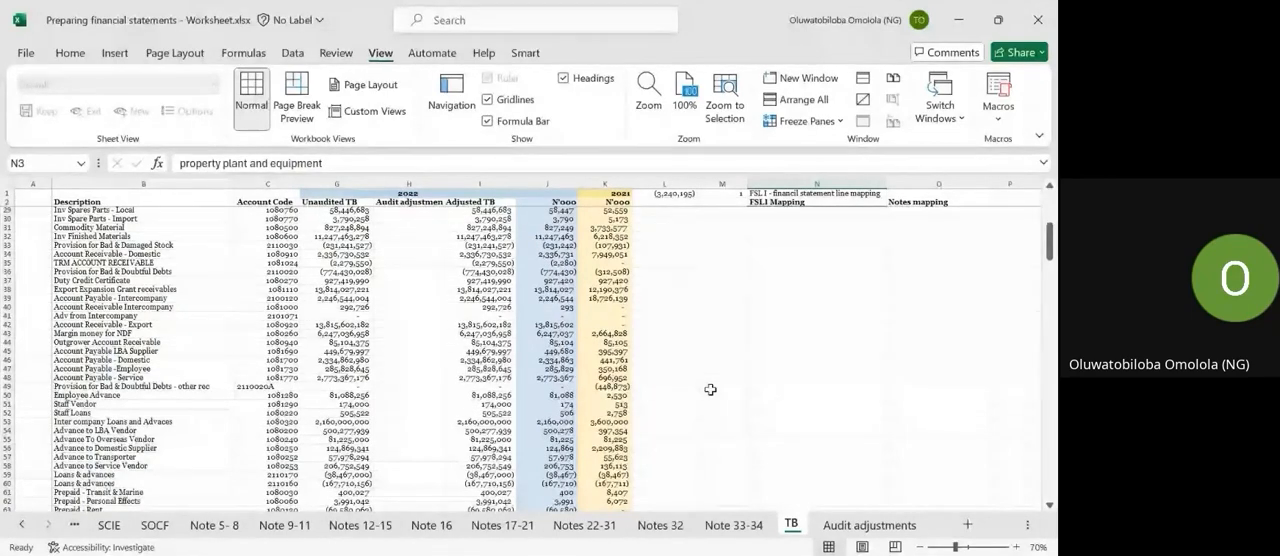
pyautogui.scroll(8, 710, 389)
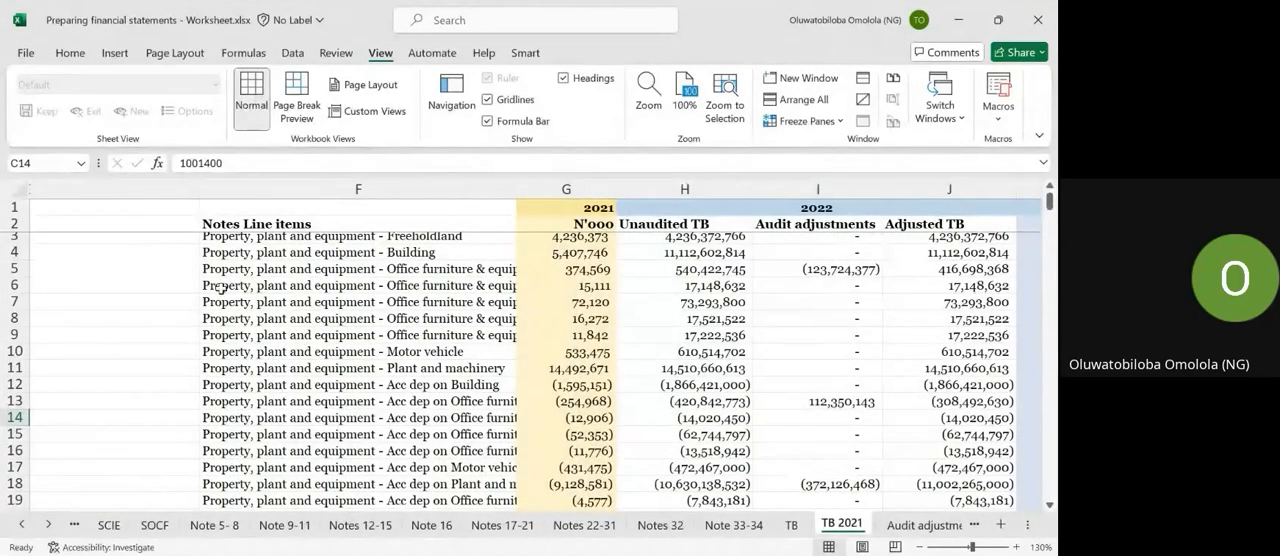
# View the TB 2021 sheet at 60% zoom and check the Land account's FSLI line item and notes line item.
pyautogui.hscroll(-7, 221, 289)
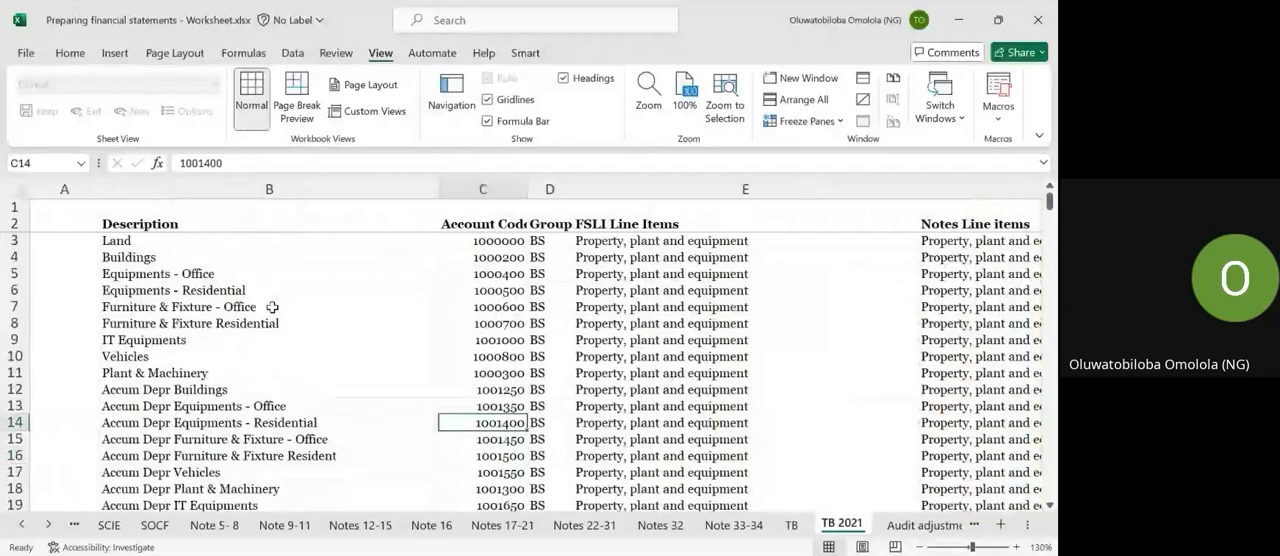
pyautogui.click(921, 547)
pyautogui.click(921, 547)
pyautogui.click(921, 547)
pyautogui.click(921, 547)
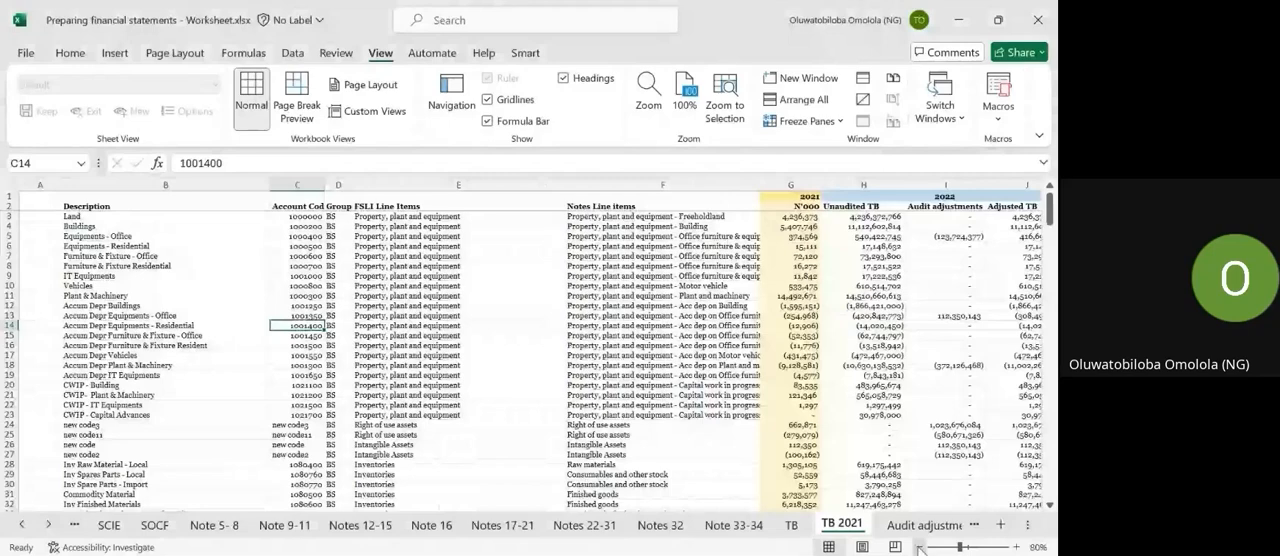
pyautogui.click(921, 547)
pyautogui.click(921, 547)
pyautogui.click(921, 547)
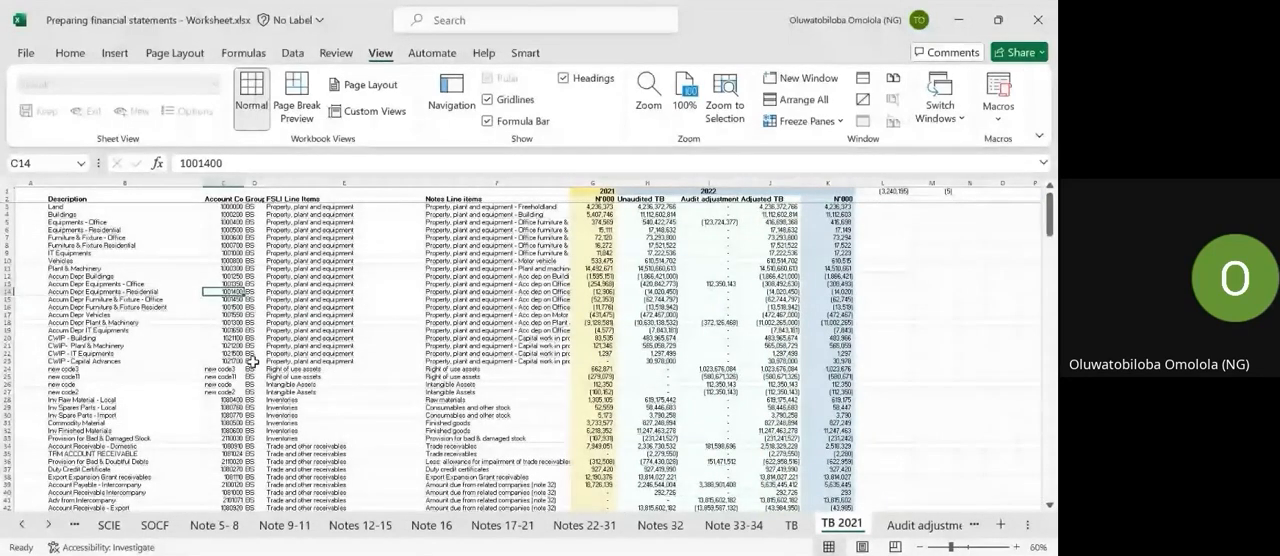
pyautogui.click(97, 206)
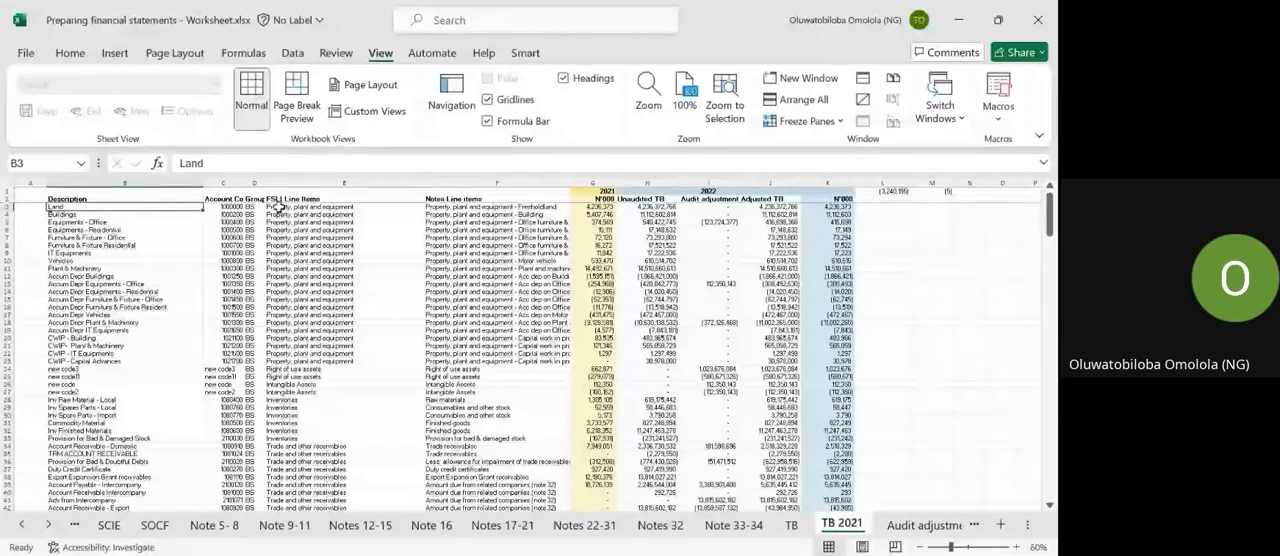
pyautogui.click(280, 207)
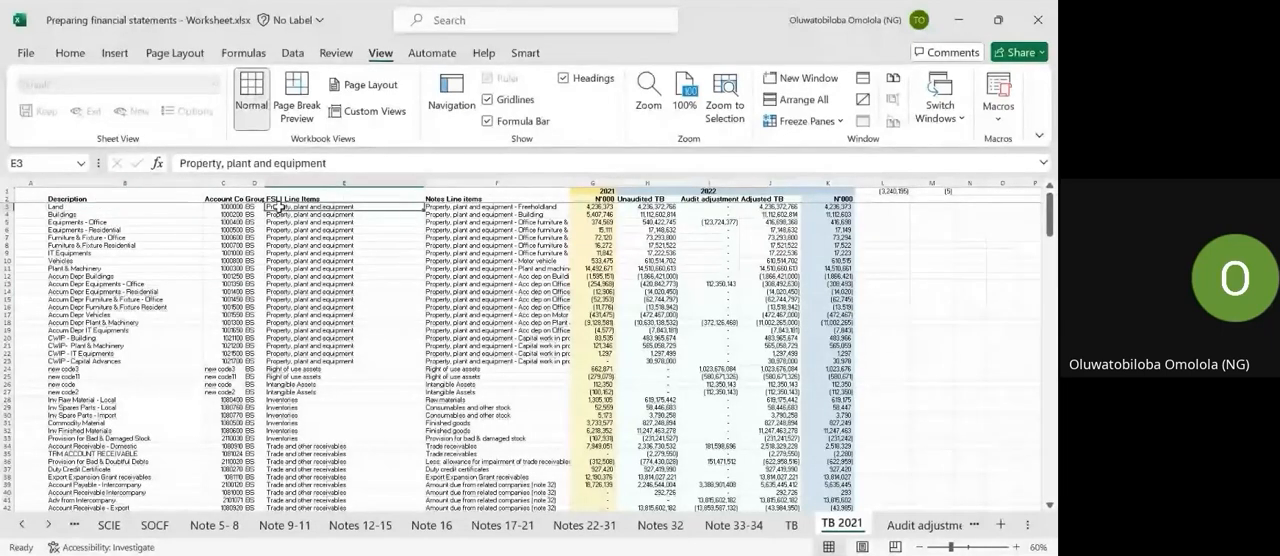
pyautogui.click(495, 206)
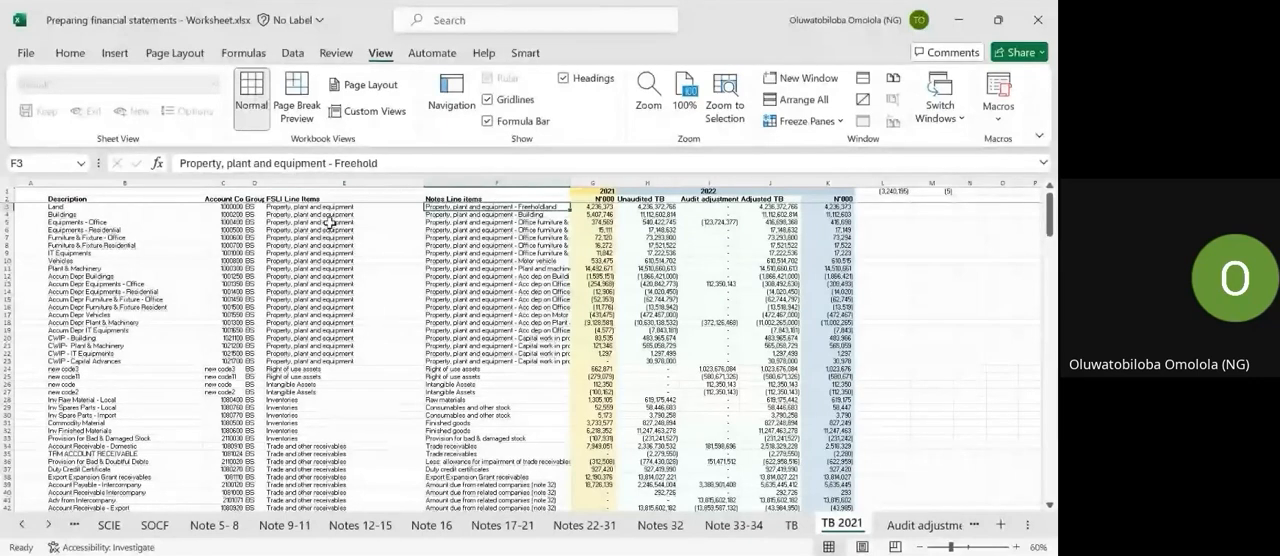
# Check the notes line items mapped to the Equipments - Office and Equipments - Residential accounts in TB 2021.
pyautogui.click(90, 228)
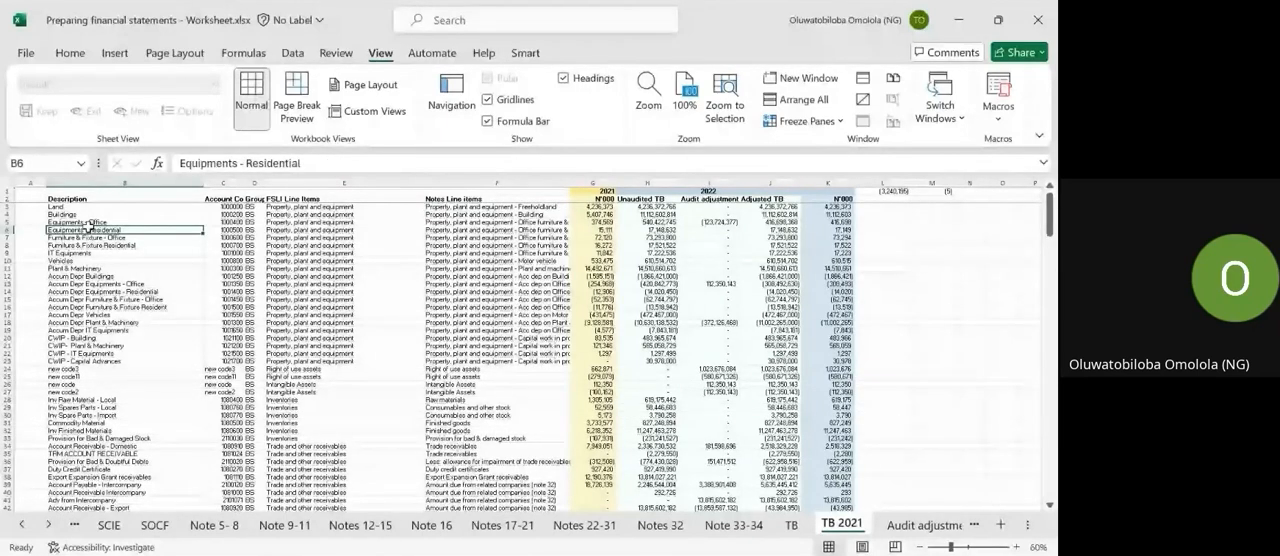
pyautogui.click(90, 222)
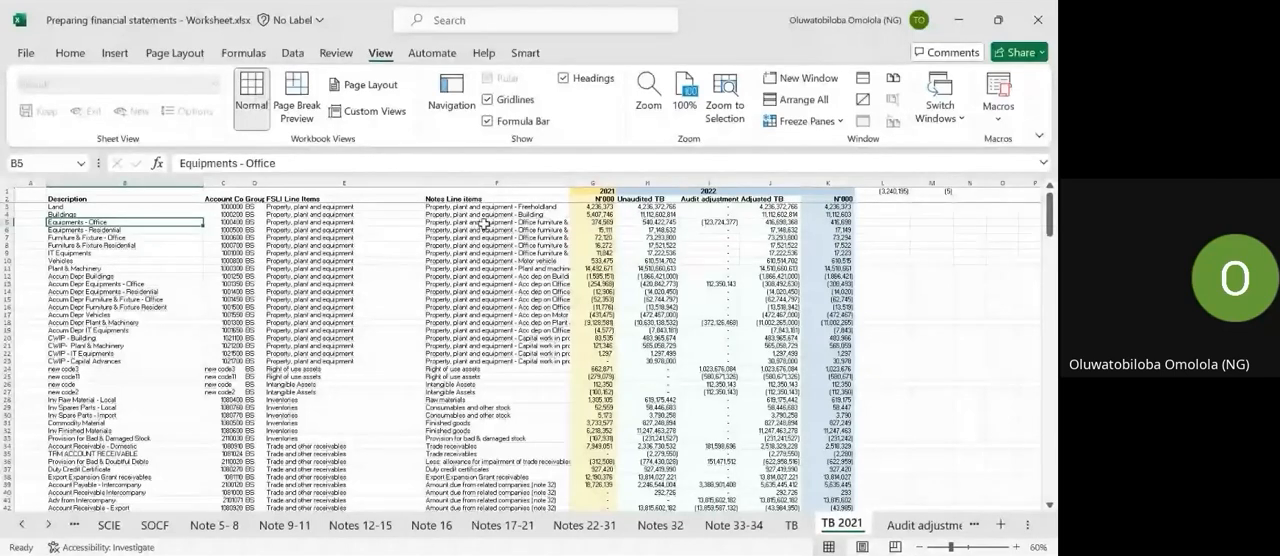
pyautogui.press('Right')
pyautogui.press('Right')
pyautogui.press('Right')
pyautogui.press('Right')
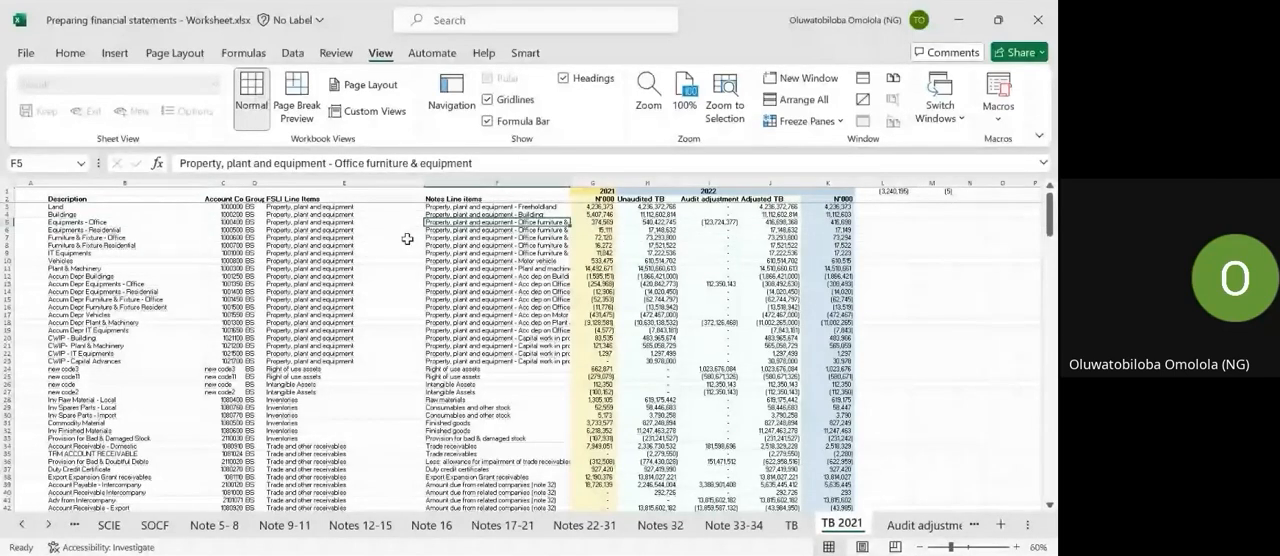
pyautogui.click(90, 229)
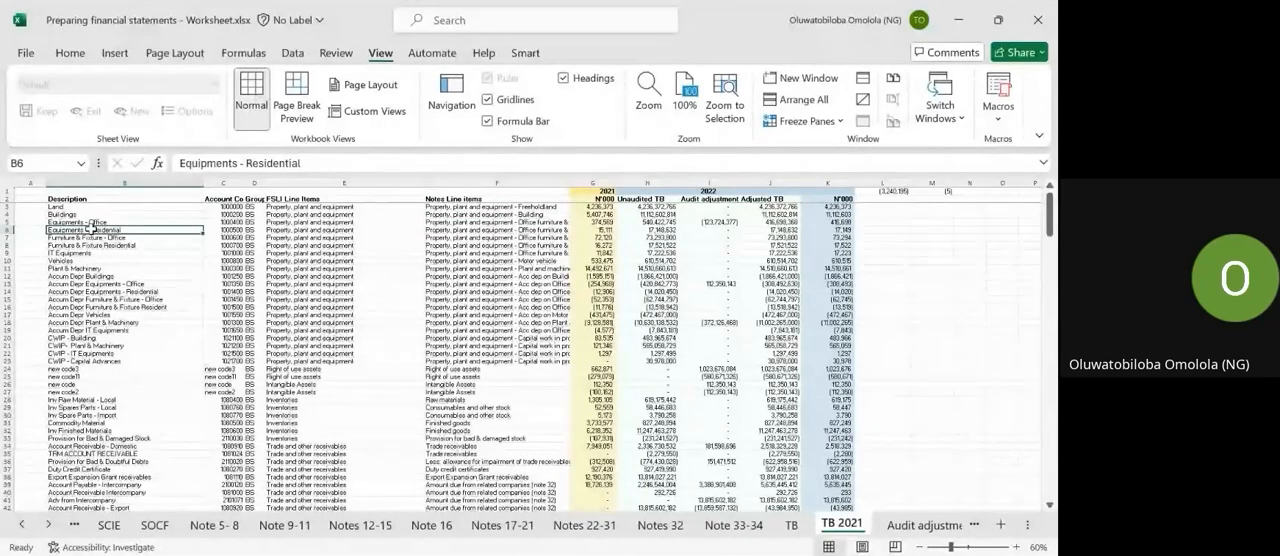
pyautogui.press('Right')
pyautogui.press('Right')
pyautogui.press('Right')
pyautogui.press('Right')
pyautogui.press('Right')
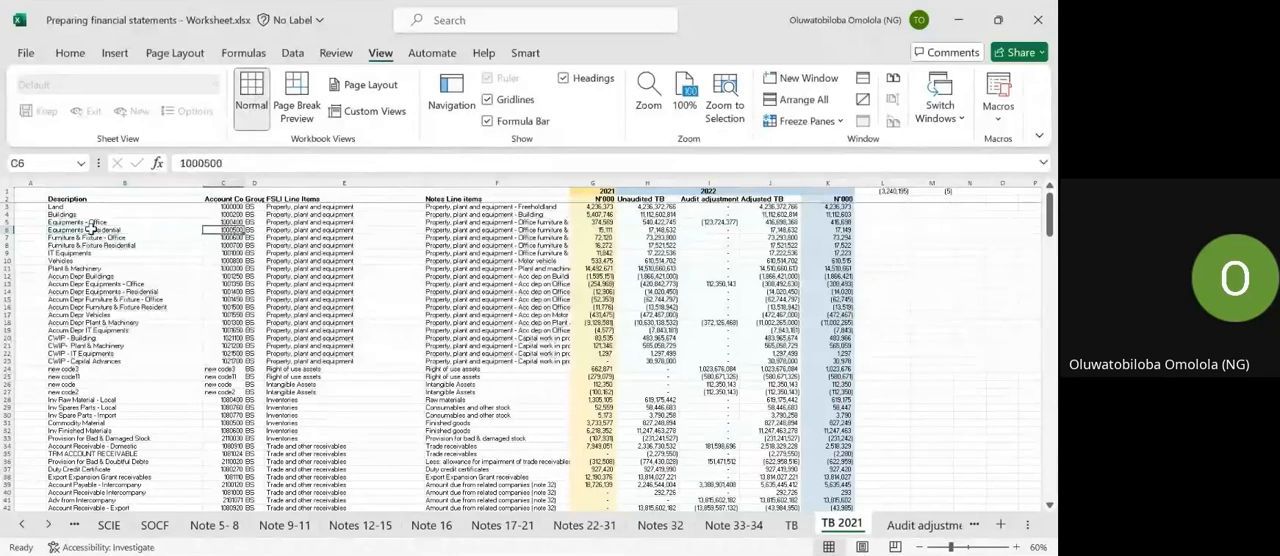
pyautogui.press('Left')
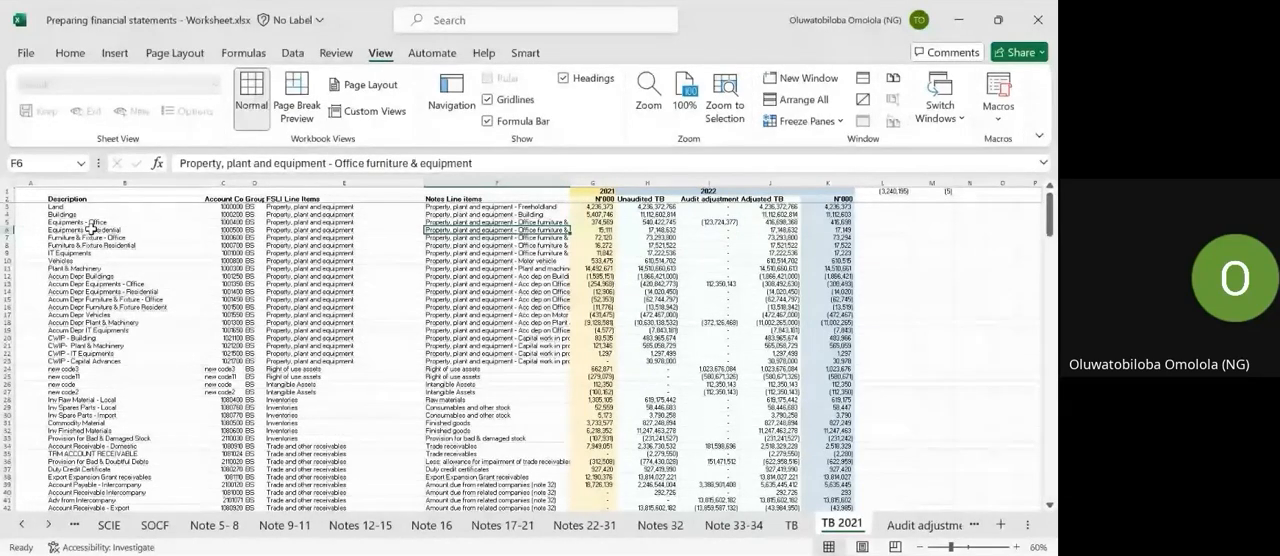
# Check the FSLI and notes line items of the Inv Raw Material - Local account in row 28.
pyautogui.scroll(-3, 91, 229)
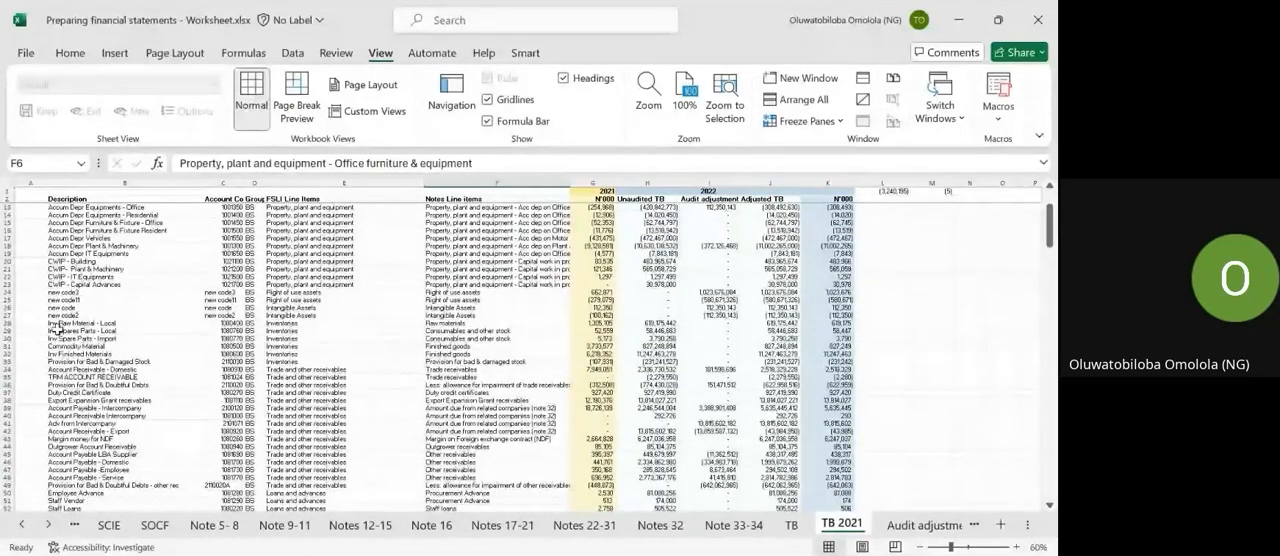
pyautogui.click(292, 331)
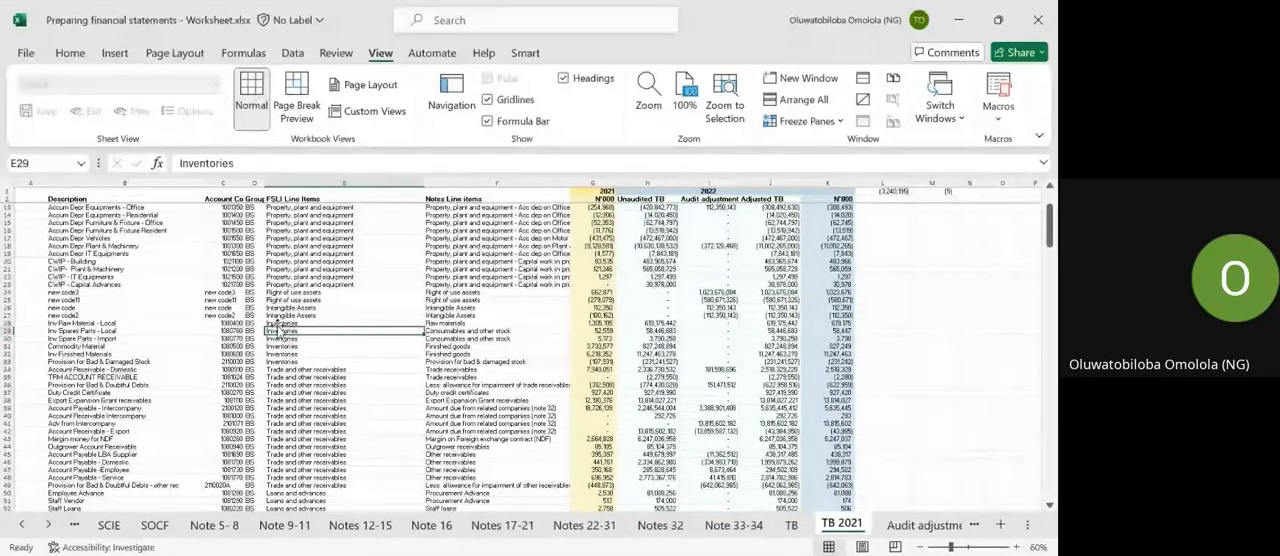
pyautogui.doubleClick(294, 324)
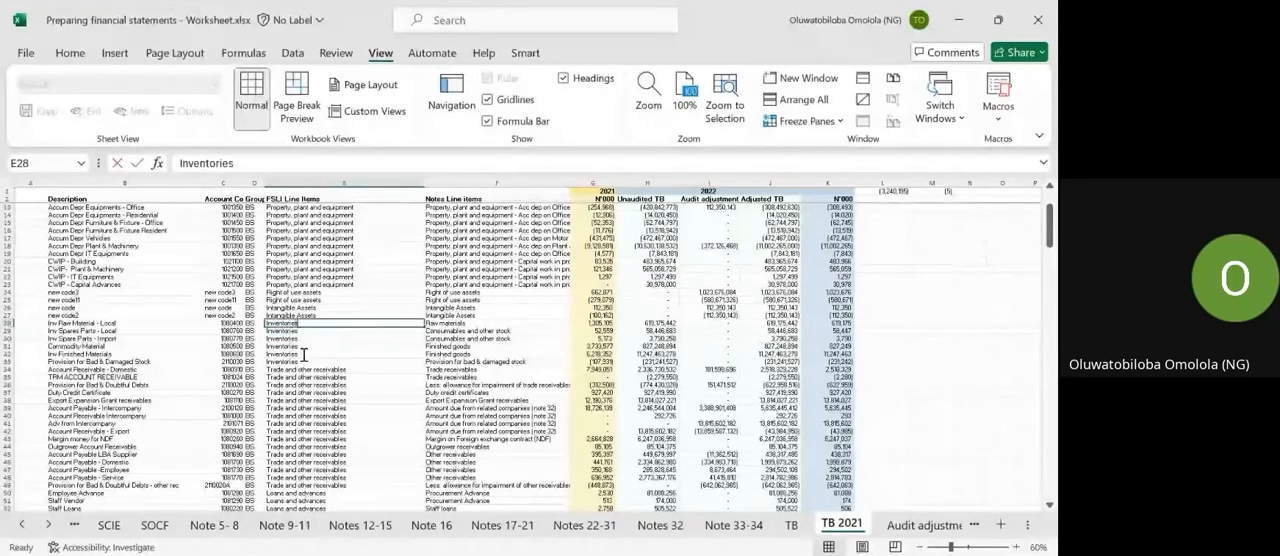
pyautogui.press('Tab')
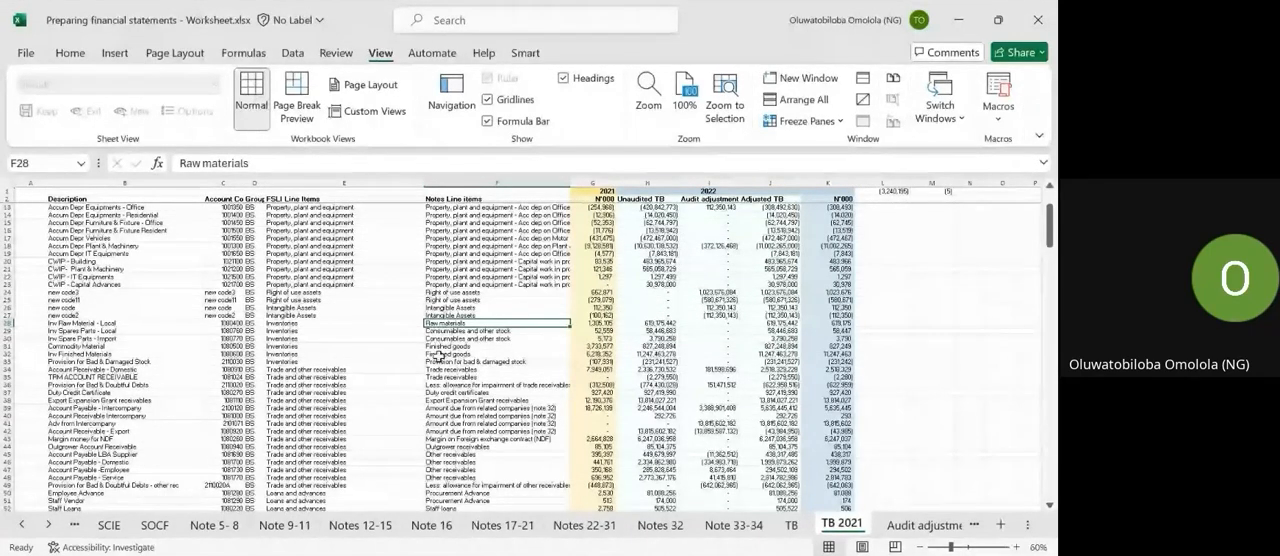
# Look through the mappings of the remaining accounts down to the end of TB 2021.
pyautogui.scroll(-18, 438, 356)
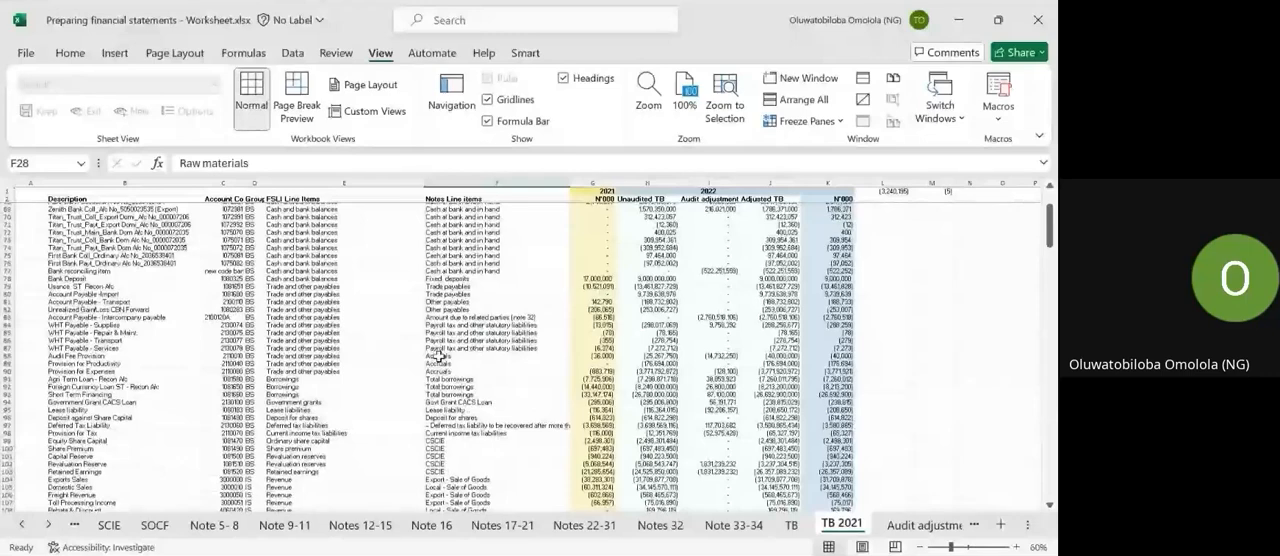
pyautogui.scroll(-20, 438, 356)
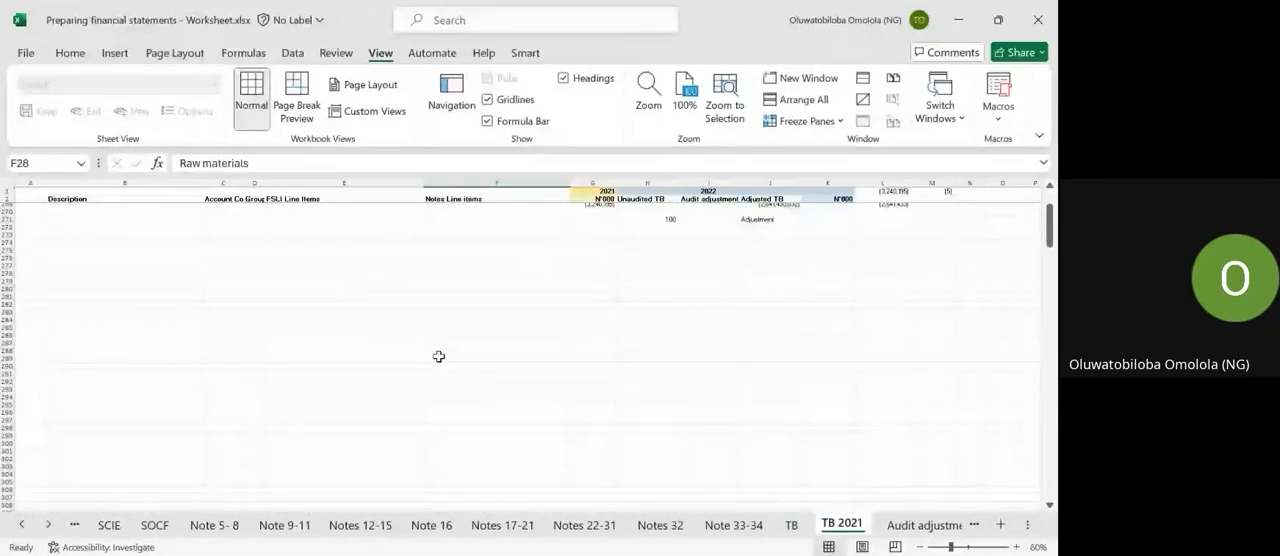
pyautogui.scroll(20, 438, 356)
pyautogui.scroll(20, 438, 356)
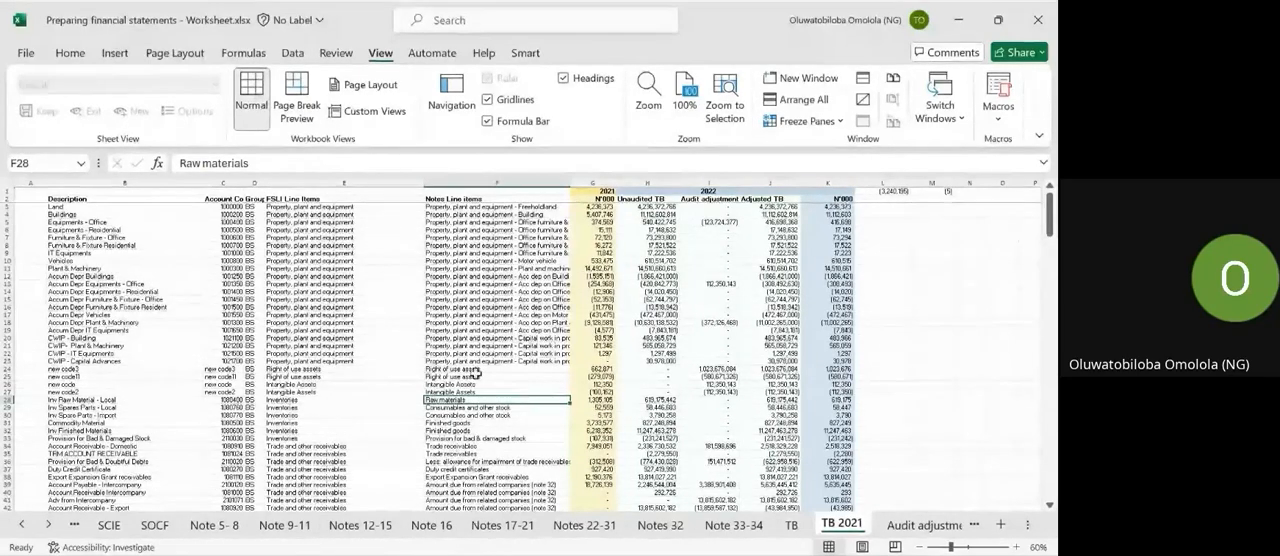
pyautogui.scroll(-5, 476, 372)
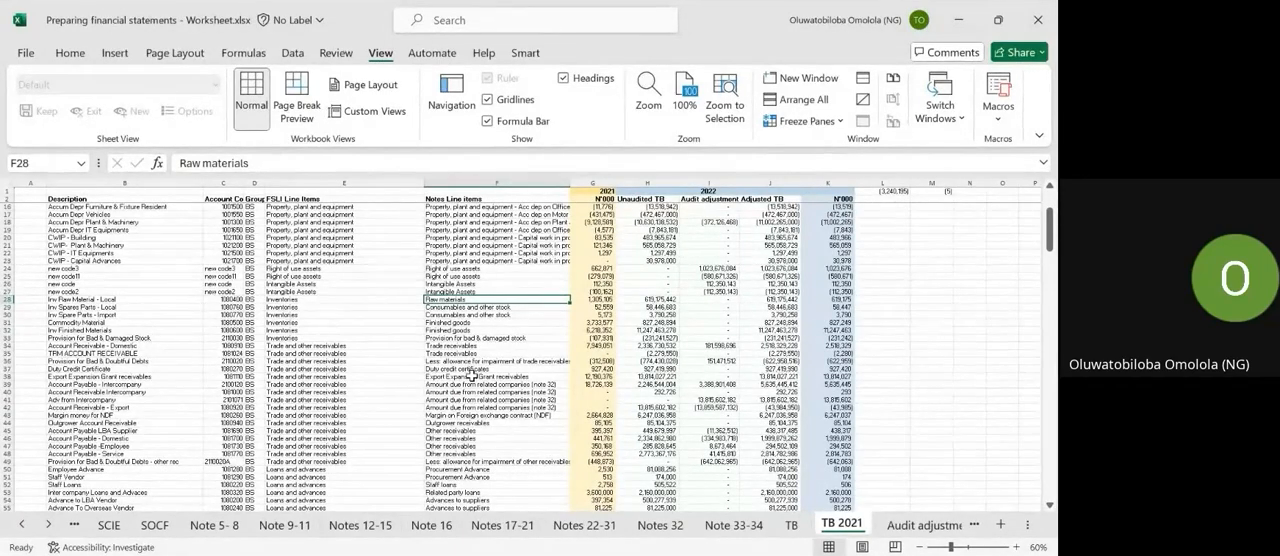
# Compare with the mapping columns on the TB sheet and return to the TB 2021 sheet.
pyautogui.click(790, 524)
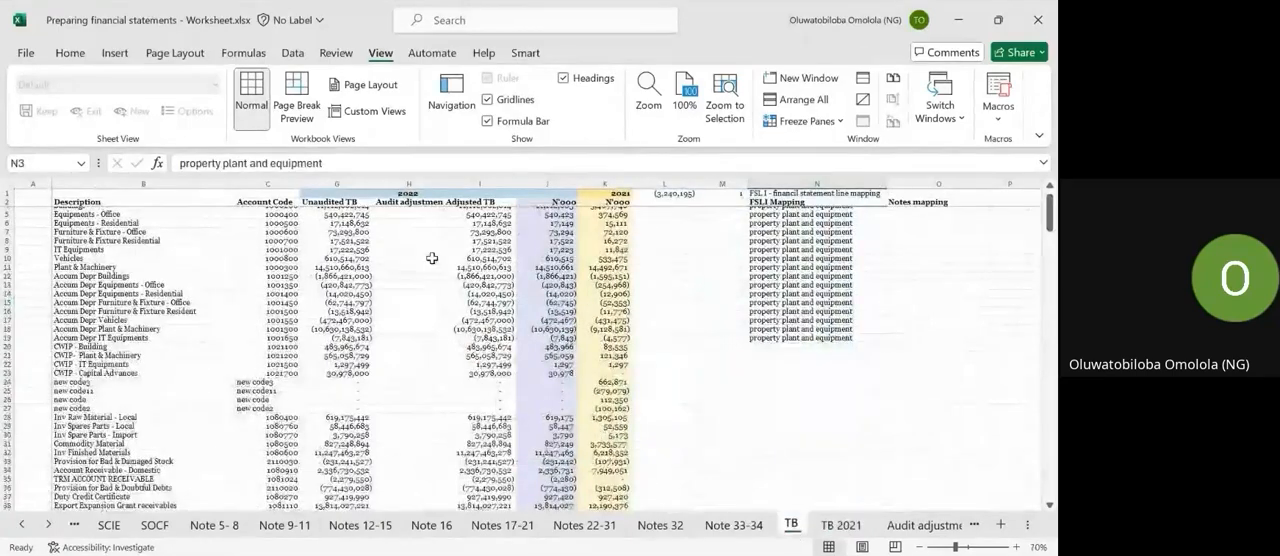
pyautogui.scroll(2, 222, 237)
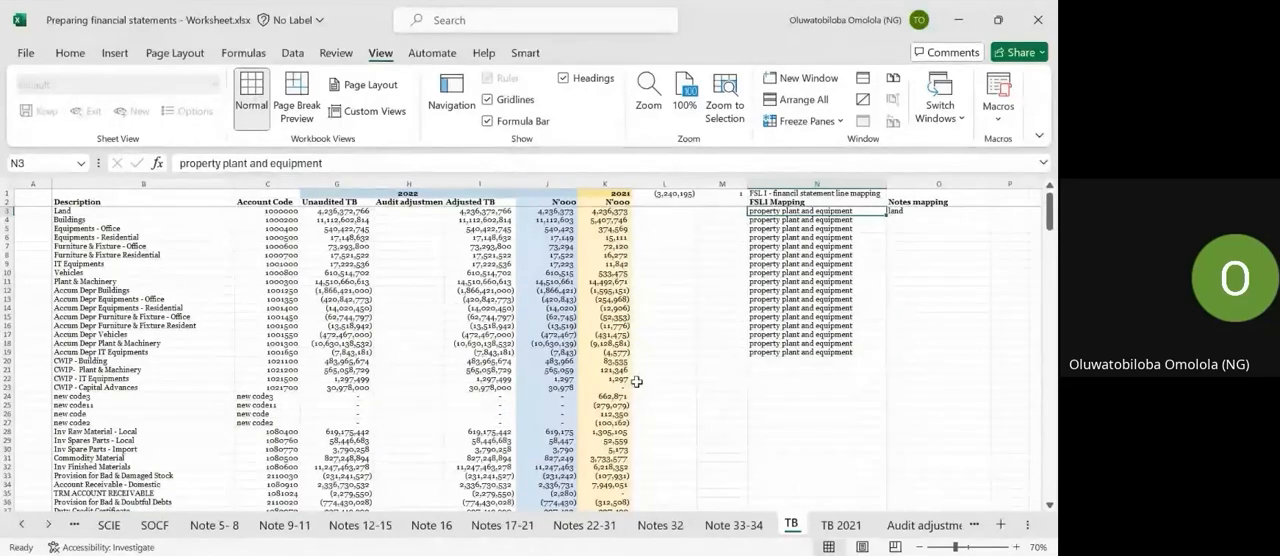
pyautogui.click(841, 527)
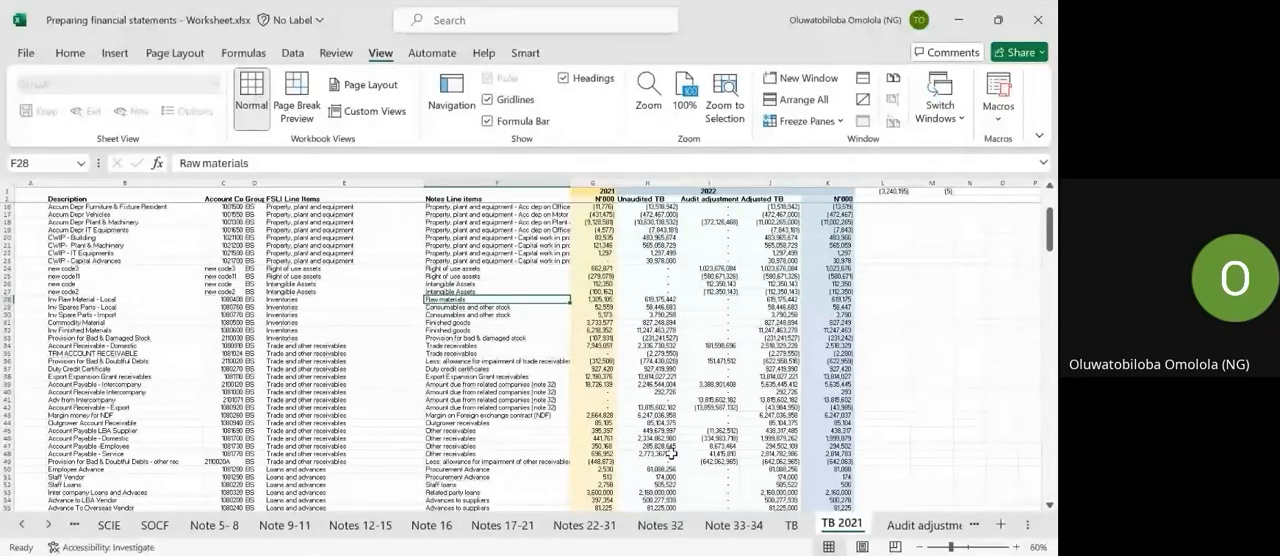
# Open the Note 5- 8 sheet and examine the layout of note 5, Revenue.
pyautogui.click(228, 528)
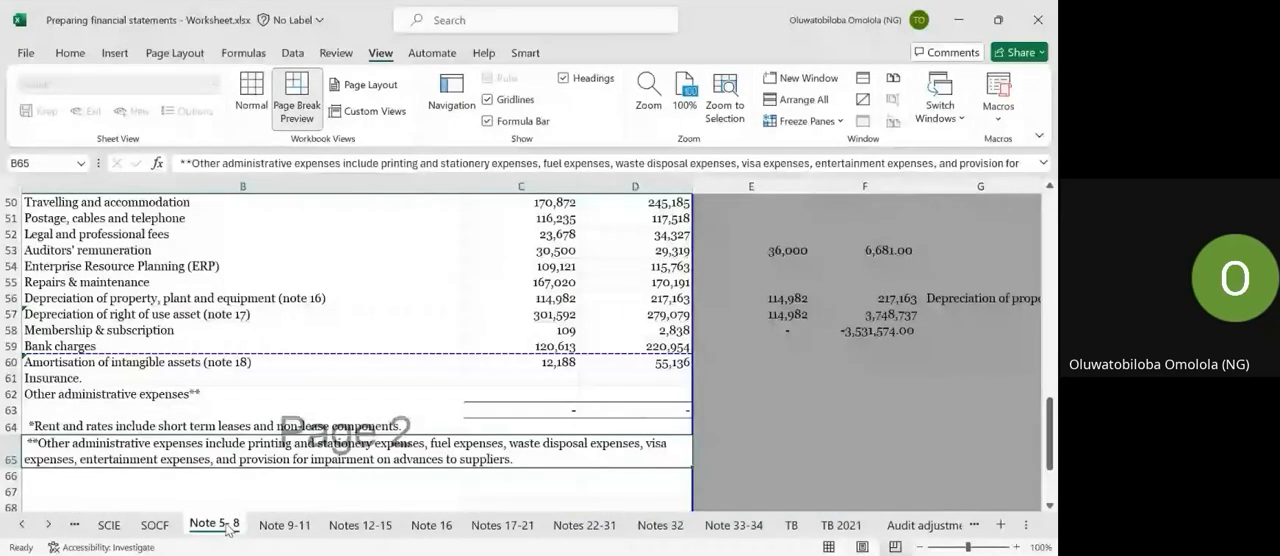
pyautogui.scroll(15, 310, 399)
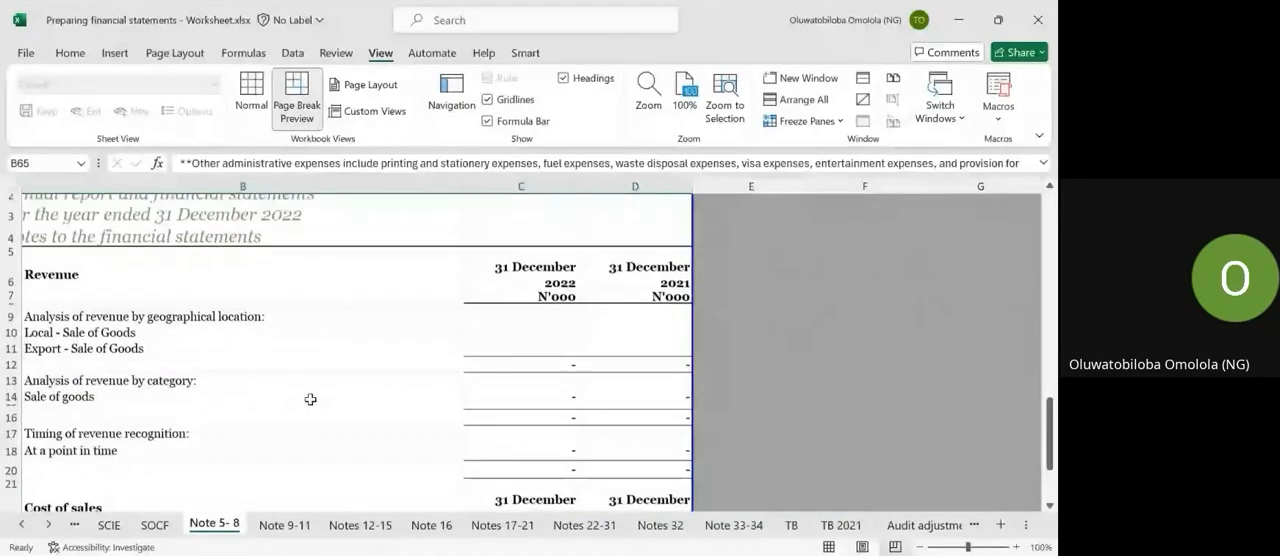
pyautogui.scroll(1, 310, 399)
pyautogui.hscroll(-1, 310, 399)
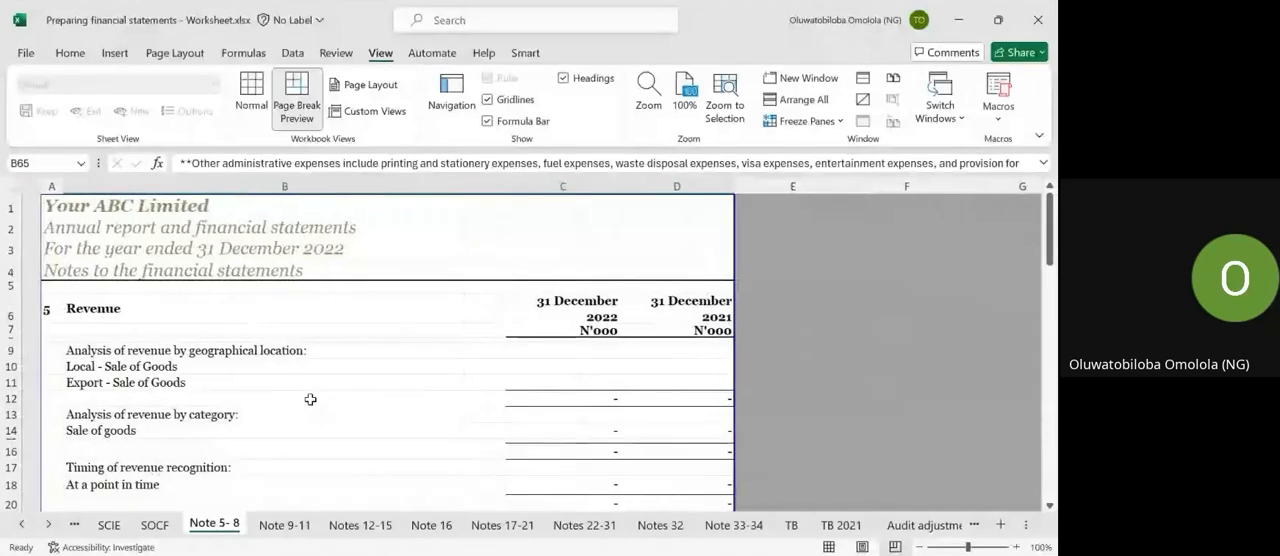
pyautogui.hscroll(1, 243, 443)
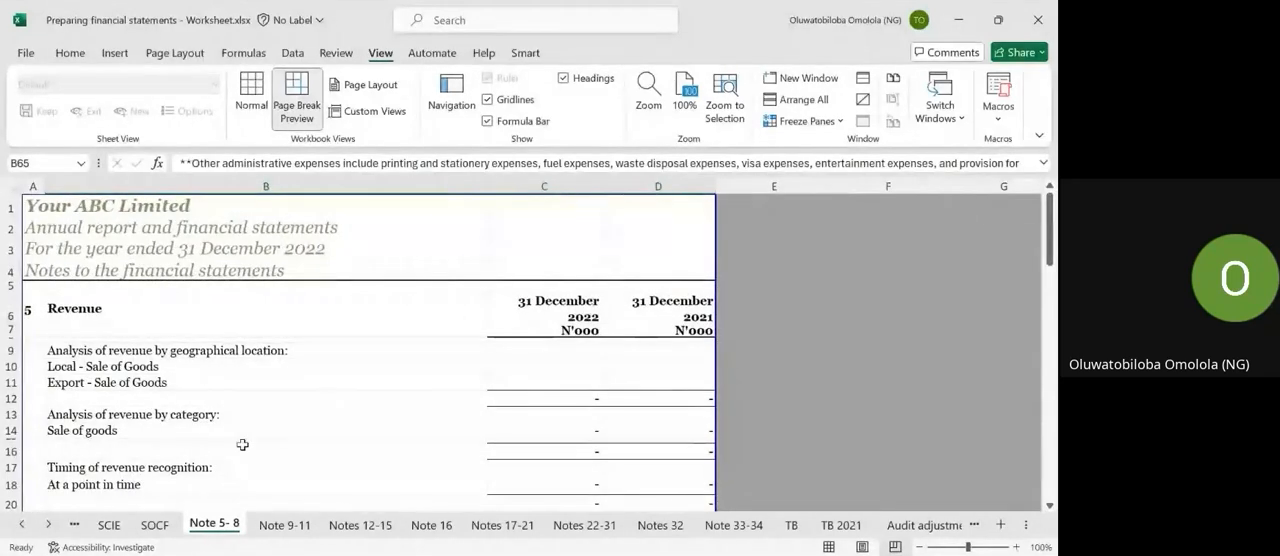
pyautogui.scroll(-1, 242, 444)
pyautogui.scroll(-1, 242, 444)
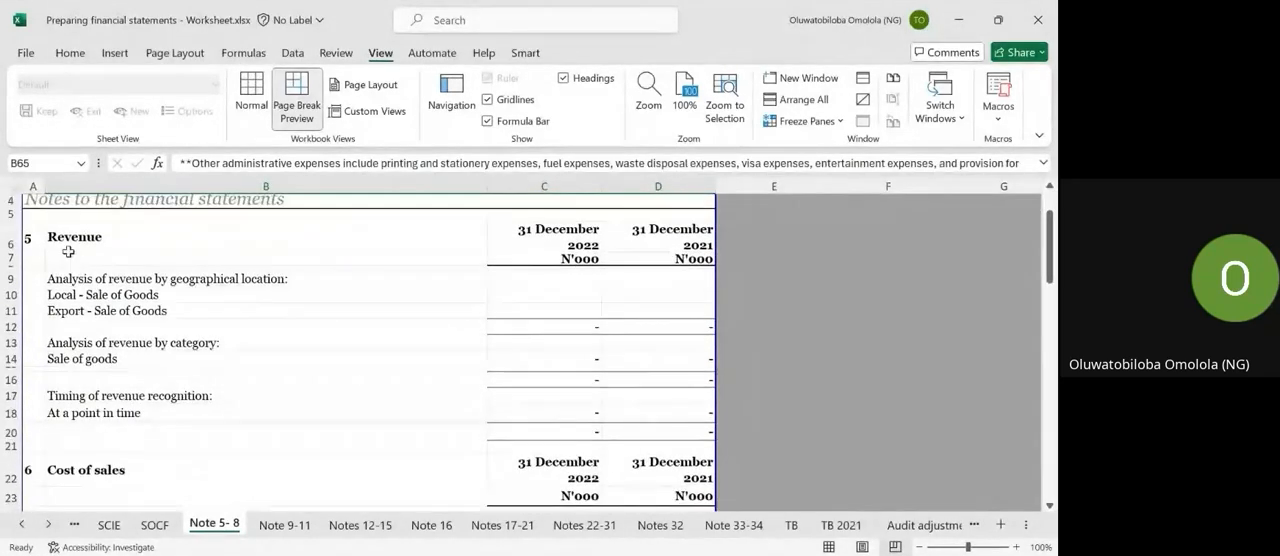
pyautogui.click(59, 233)
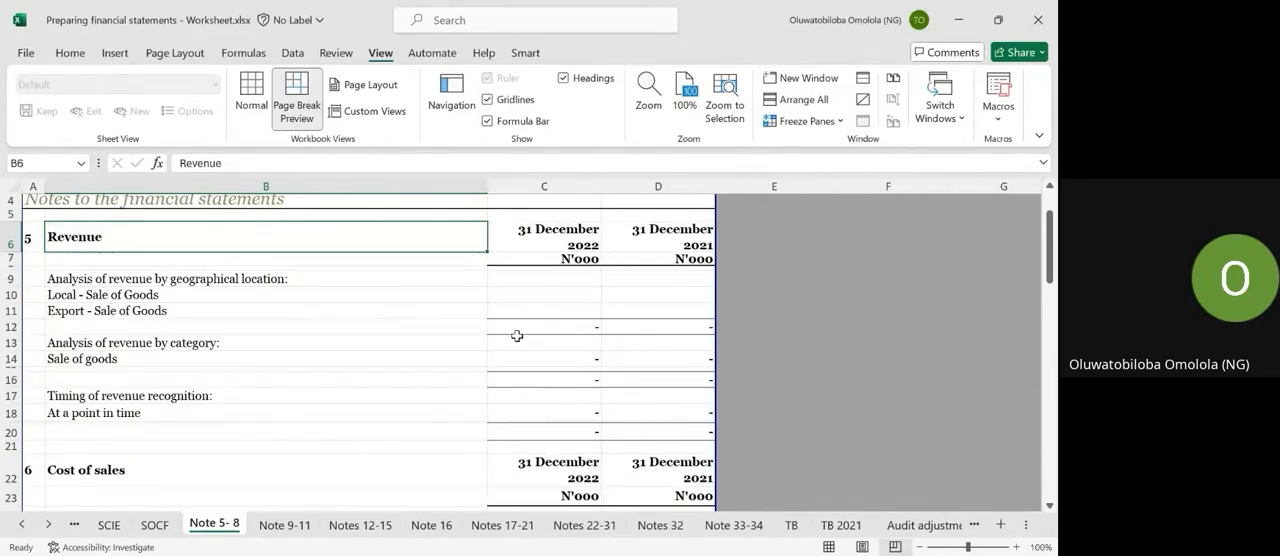
pyautogui.click(503, 303)
pyautogui.click(501, 295)
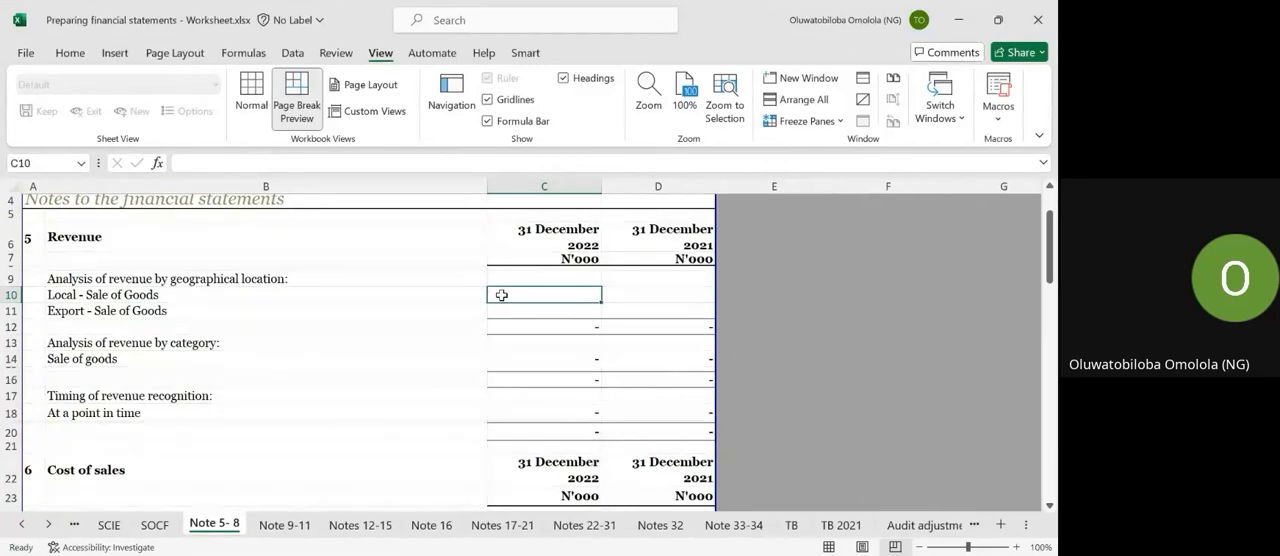
pyautogui.write('=')
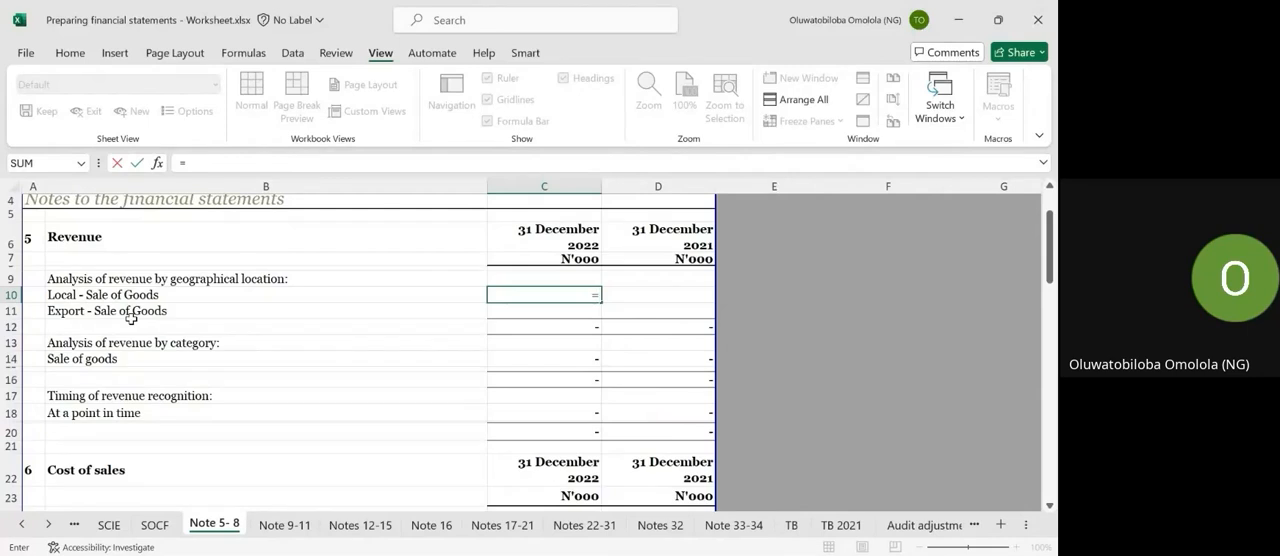
pyautogui.press('Escape')
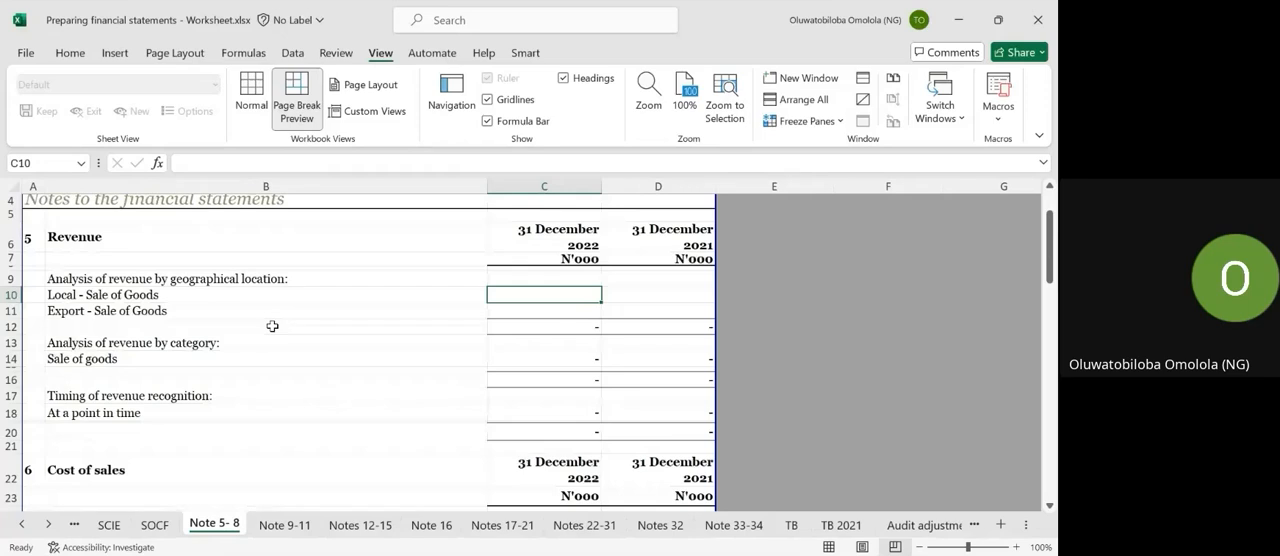
pyautogui.write('=')
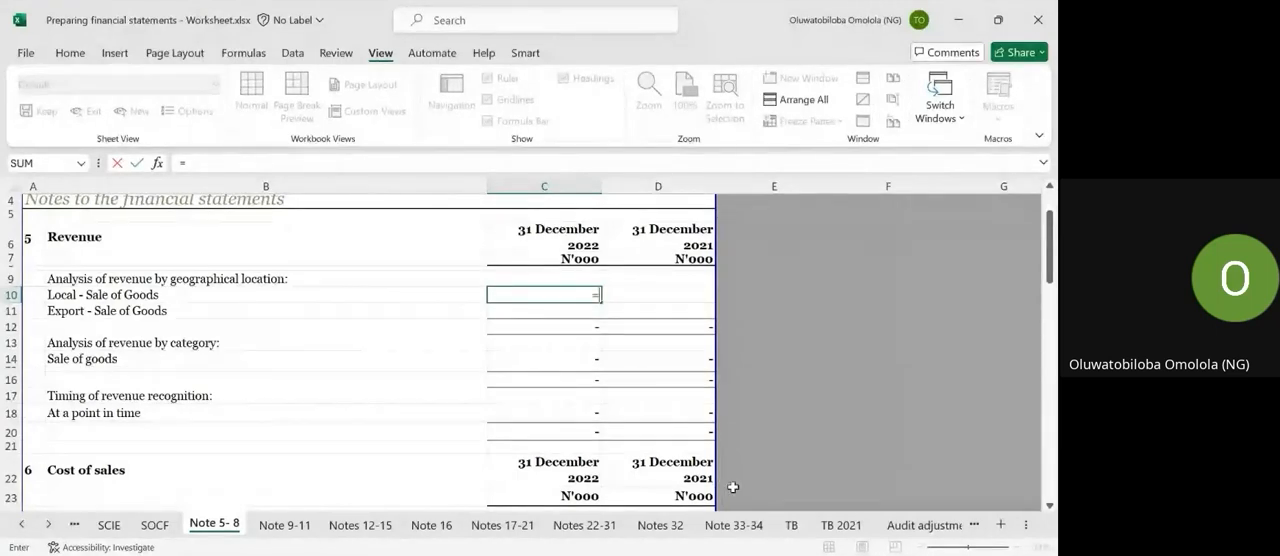
pyautogui.click(831, 530)
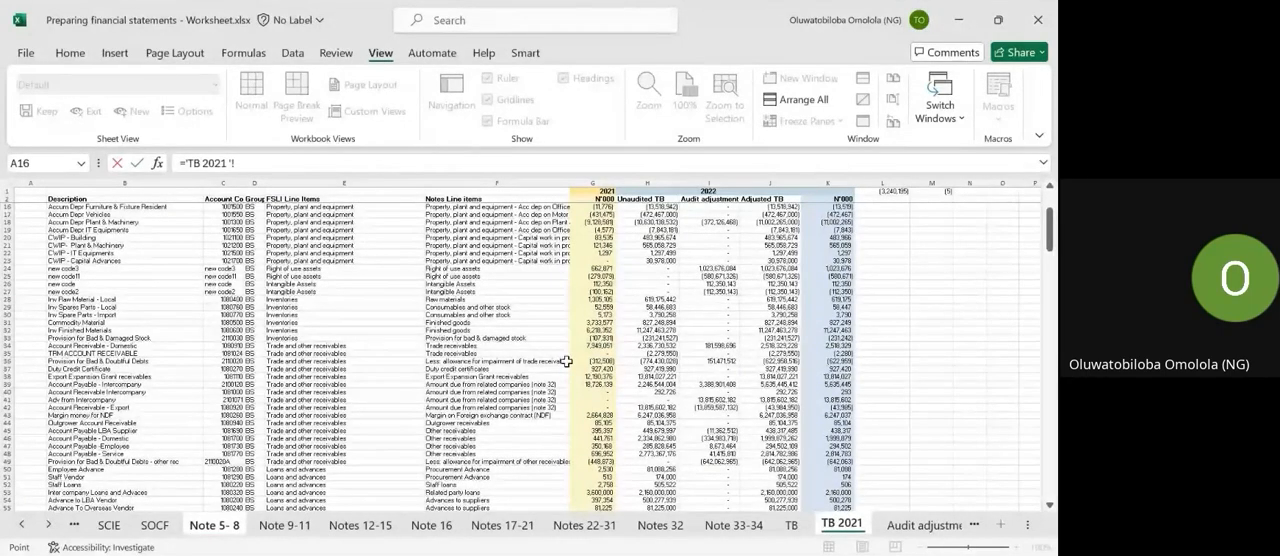
pyautogui.scroll(-6, 566, 361)
pyautogui.scroll(7, 566, 361)
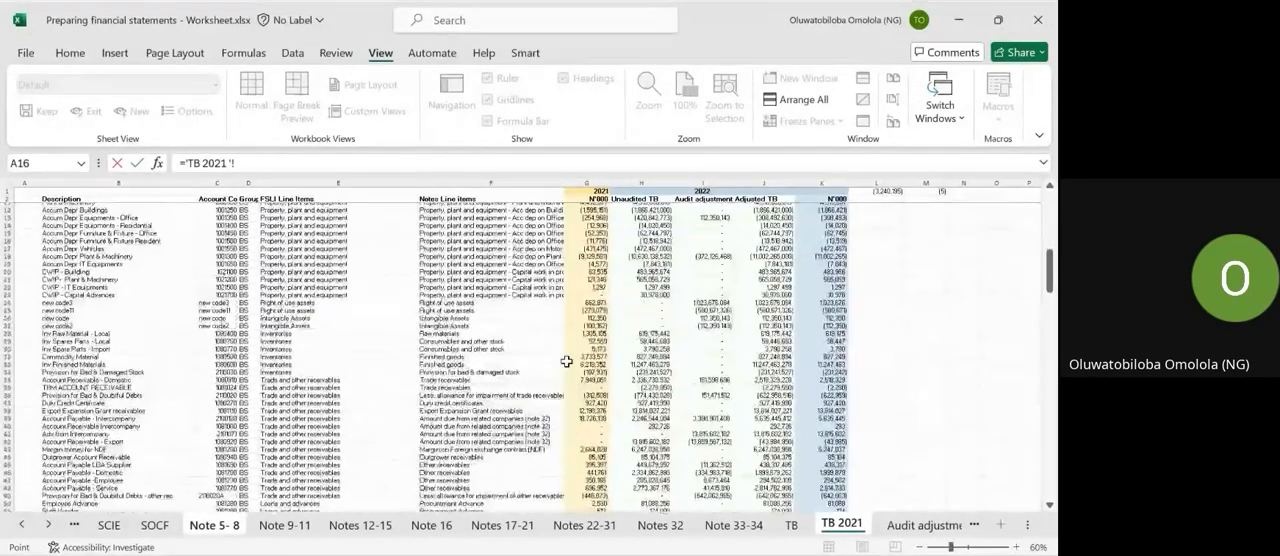
pyautogui.scroll(-10, 566, 361)
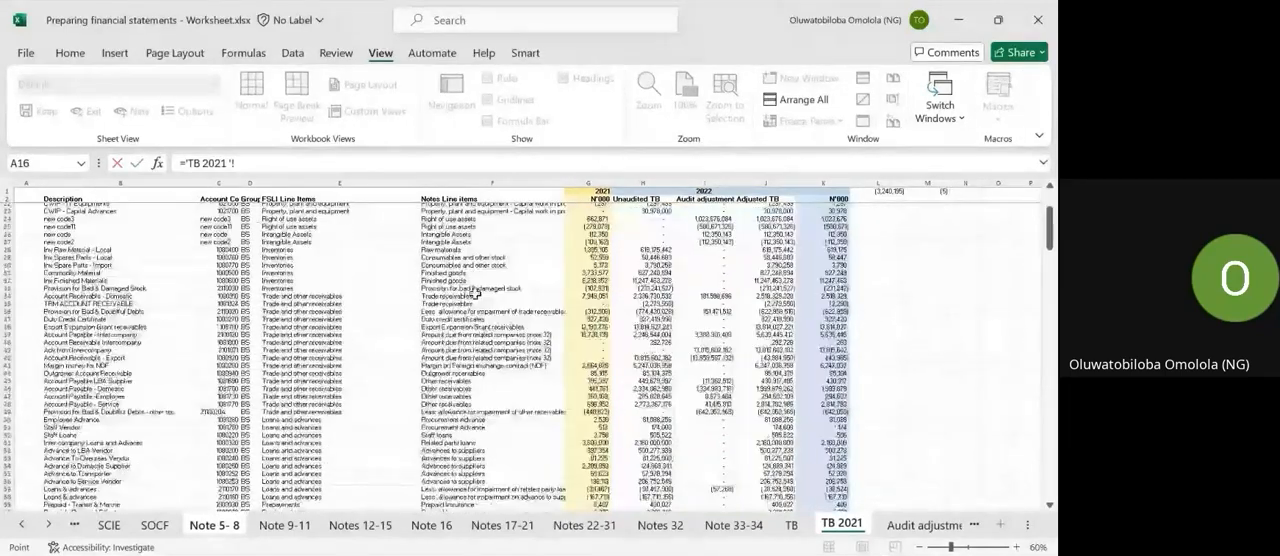
pyautogui.scroll(-2, 477, 293)
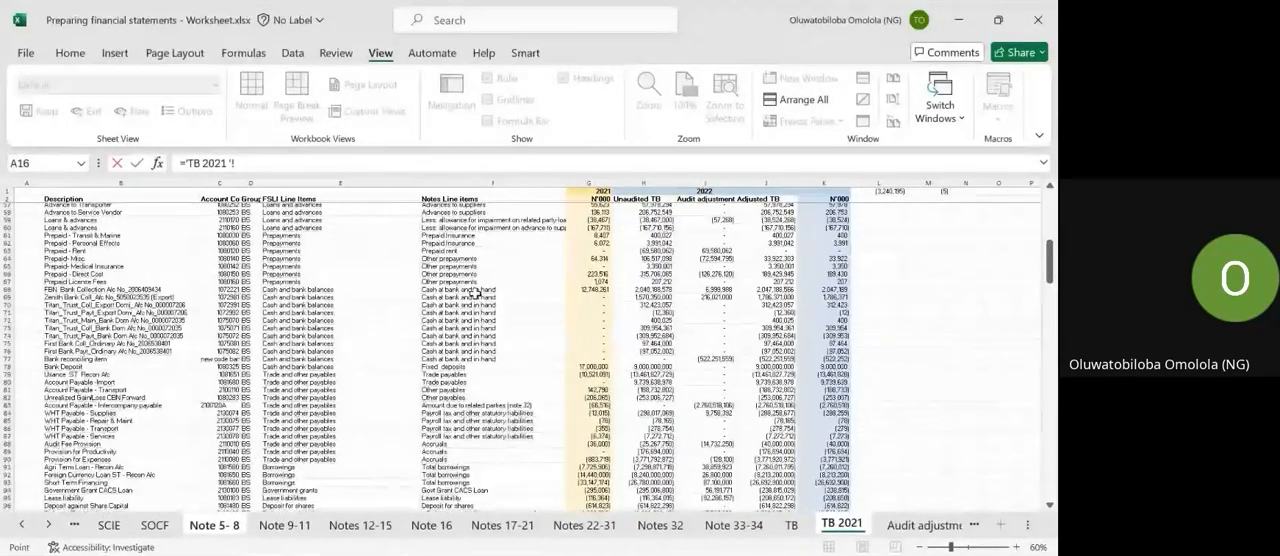
pyautogui.scroll(-2, 330, 490)
pyautogui.scroll(-6, 314, 478)
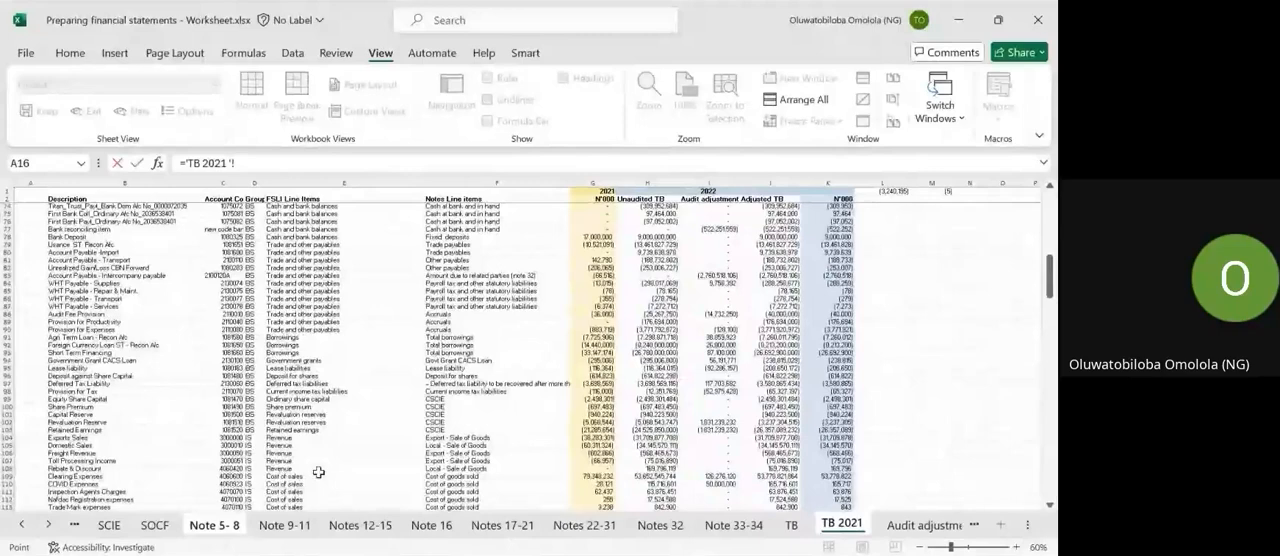
pyautogui.press('Escape')
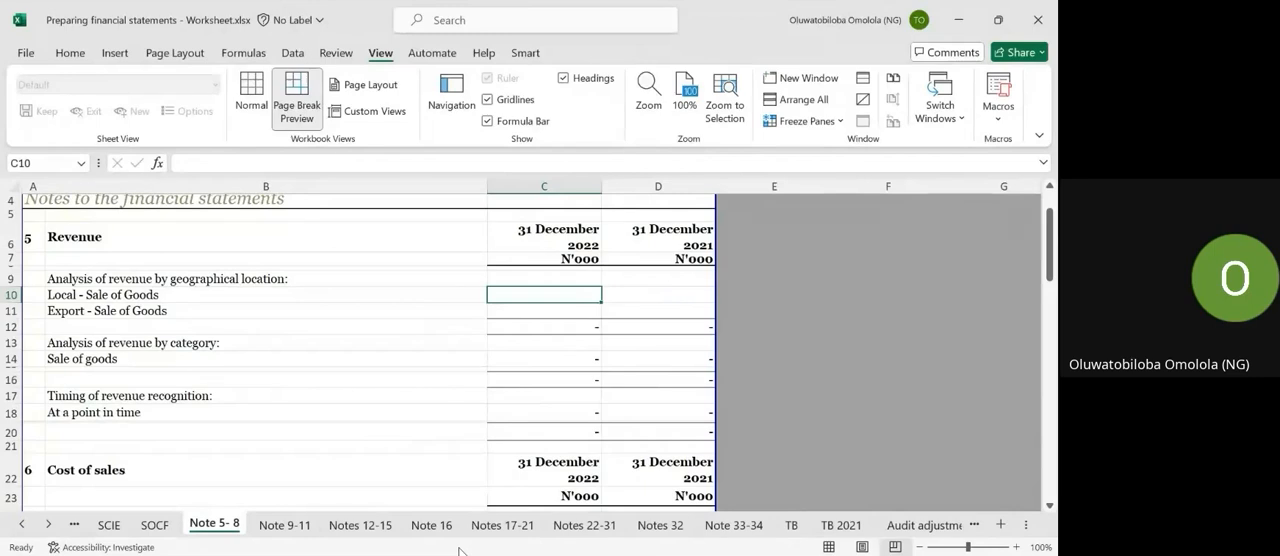
# Enter a sample person's full name in cell G7, in the empty area beside note 5.
pyautogui.hscroll(2, 515, 332)
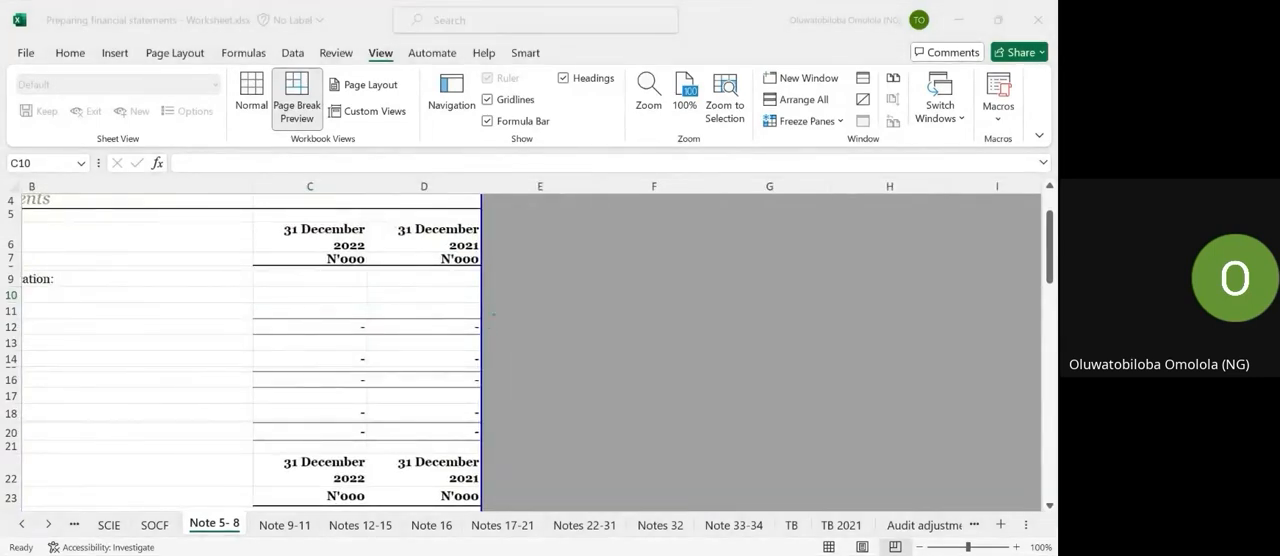
pyautogui.hscroll(2, 671, 265)
pyautogui.click(606, 260)
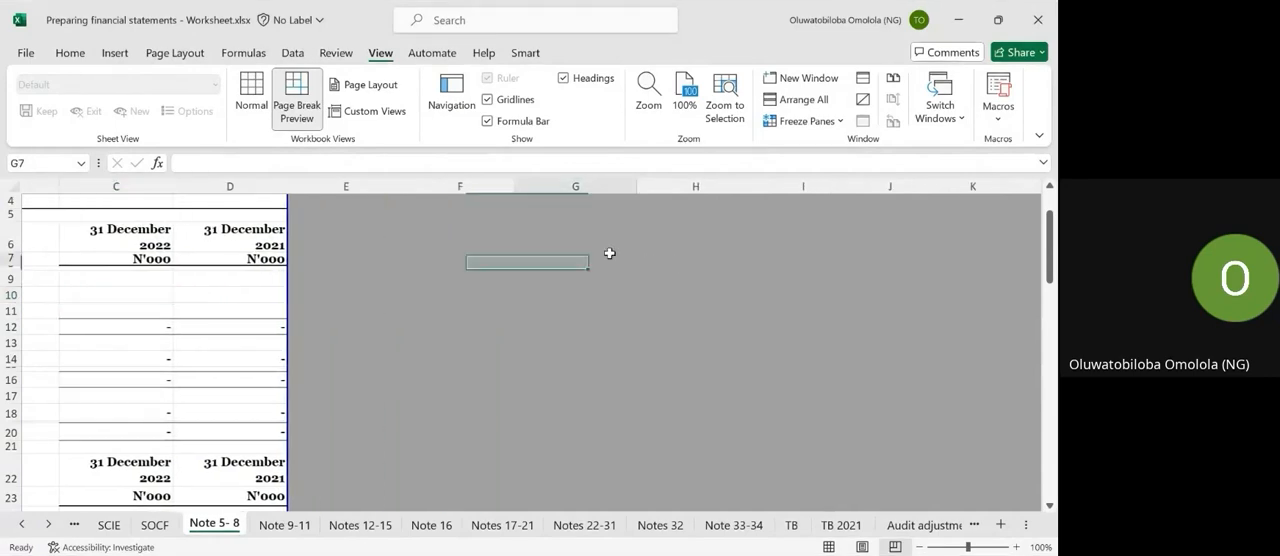
pyautogui.write('T')
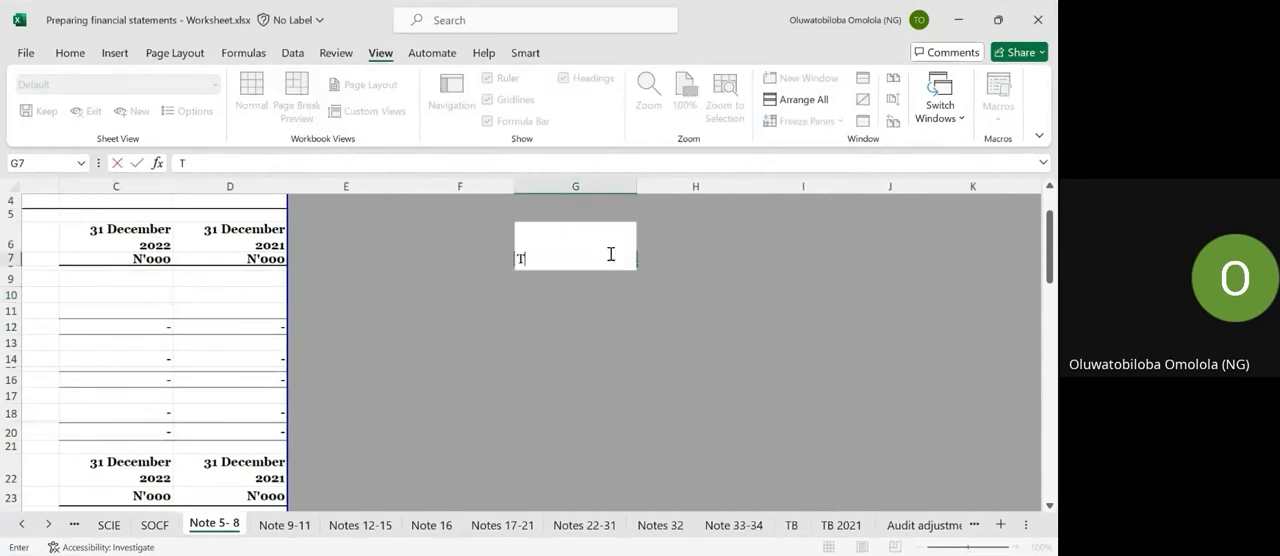
pyautogui.write('o')
pyautogui.press('BackSpace')
pyautogui.press('Return')
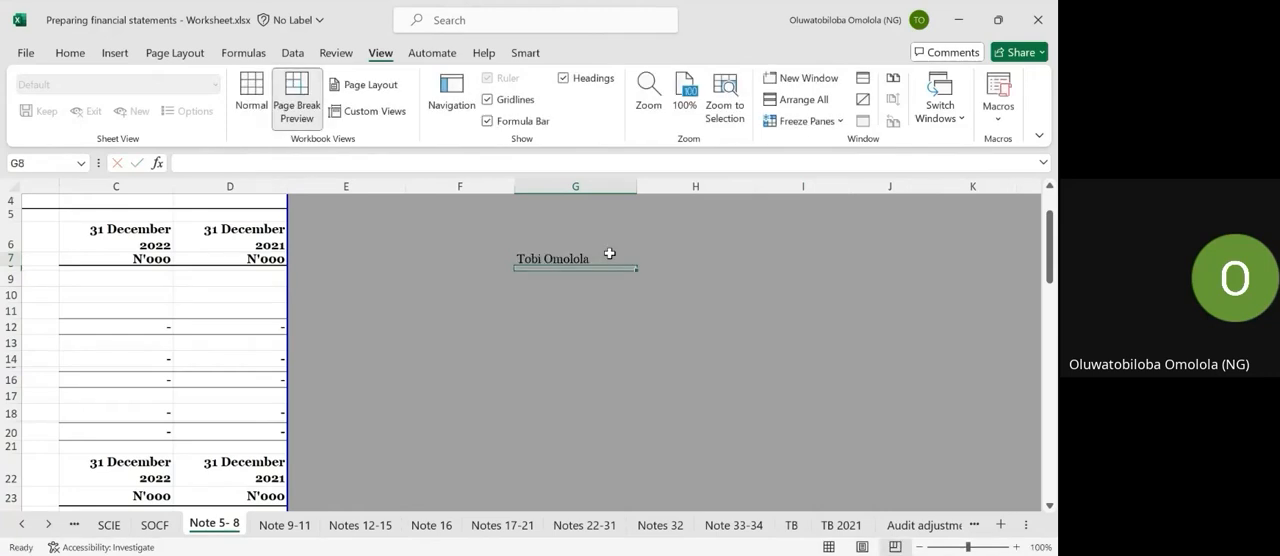
# Move the person's name from cell G7 down to G9.
pyautogui.press('Return')
pyautogui.click(570, 258)
pyautogui.hotkey('ctrl', 'c')
pyautogui.press('Down')
pyautogui.press('Down')
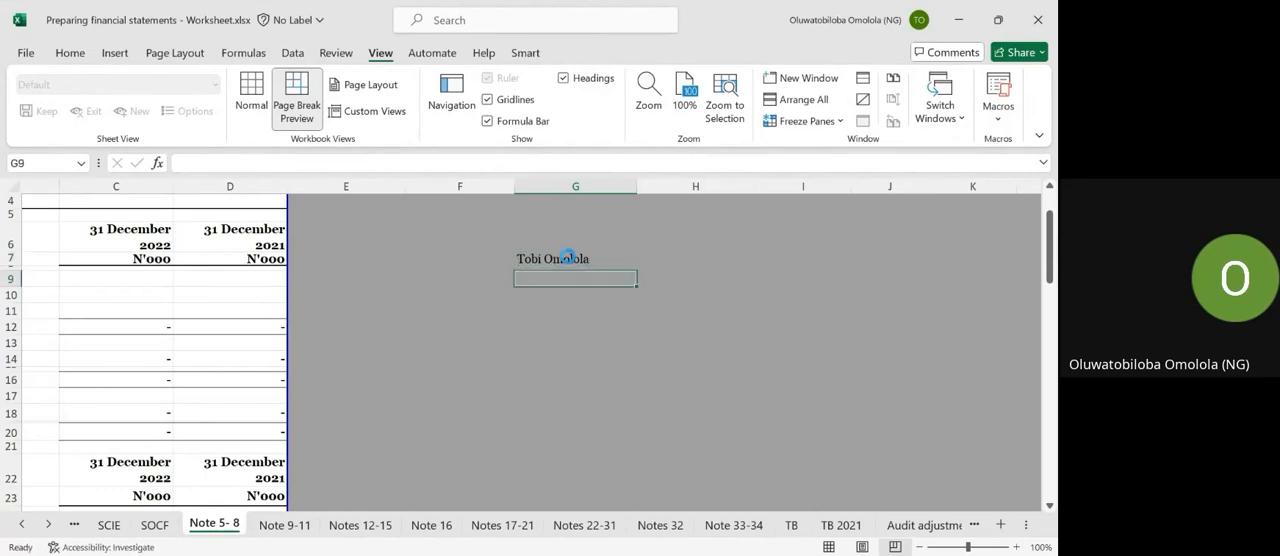
pyautogui.hotkey('ctrl', 'v')
pyautogui.press('Return')
# Enter Levers Academy in G10 and a second person's full name in G11.
pyautogui.write('Lever')
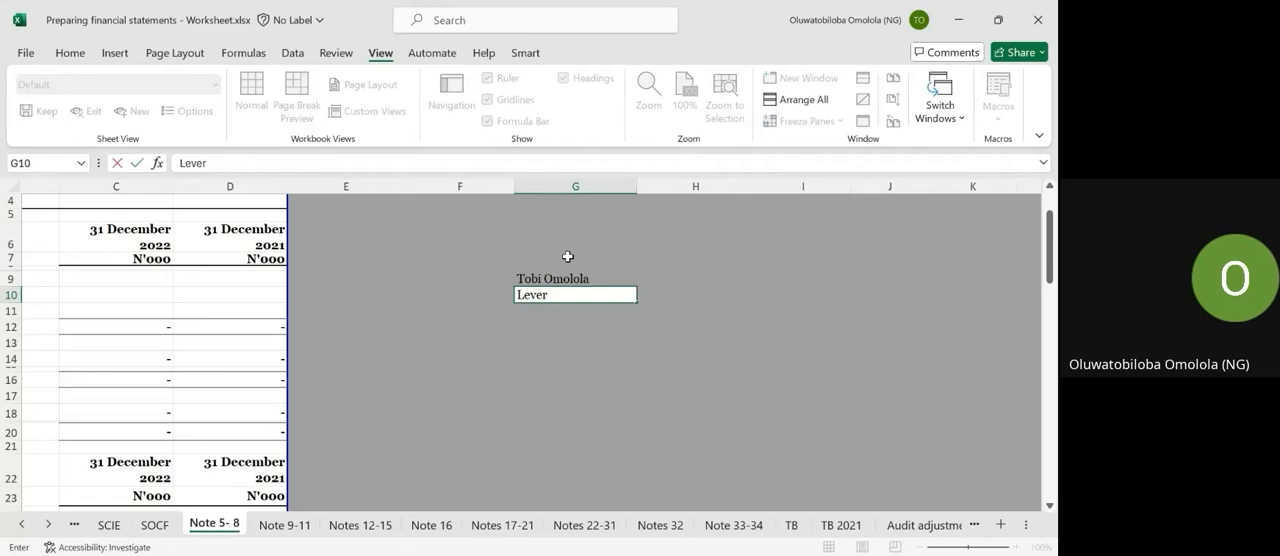
pyautogui.write('s Academy')
pyautogui.press('Return')
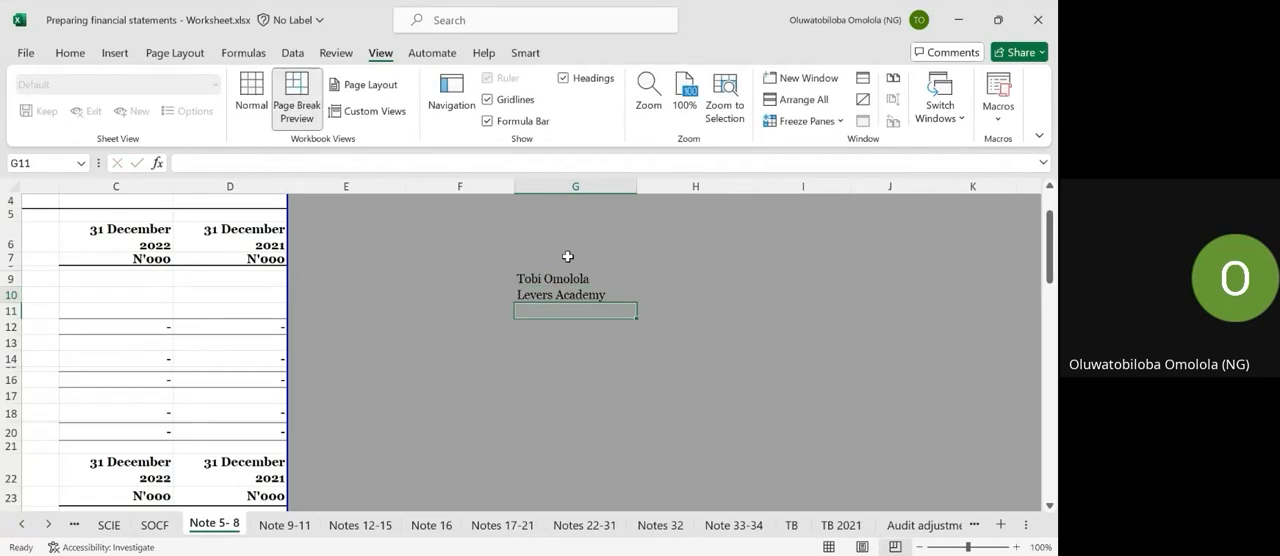
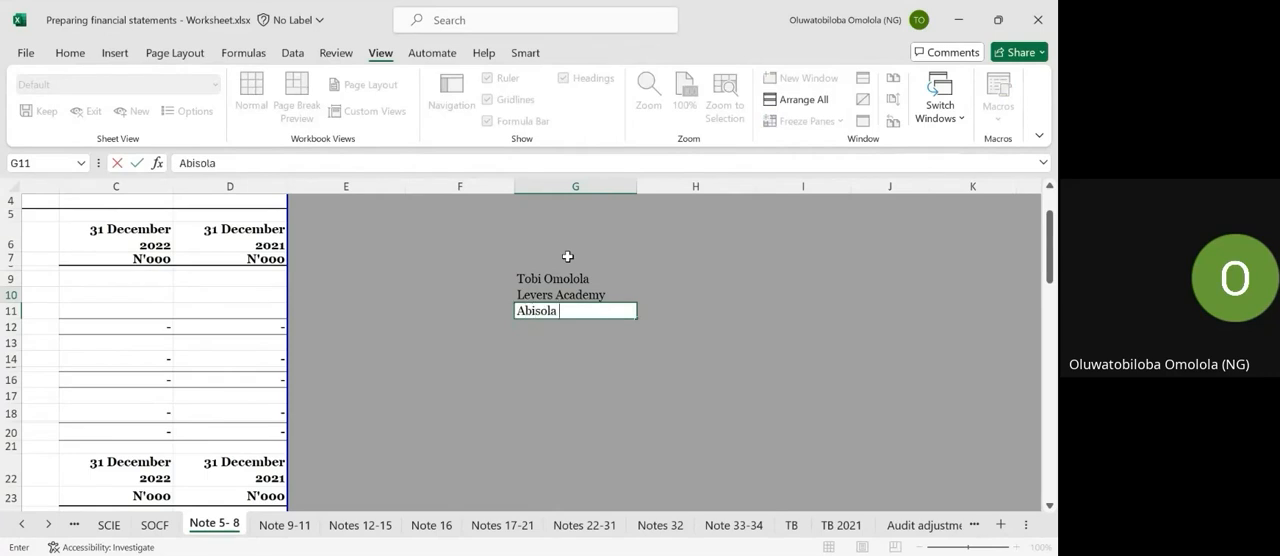
pyautogui.hotkey('ctrl', 'Return')
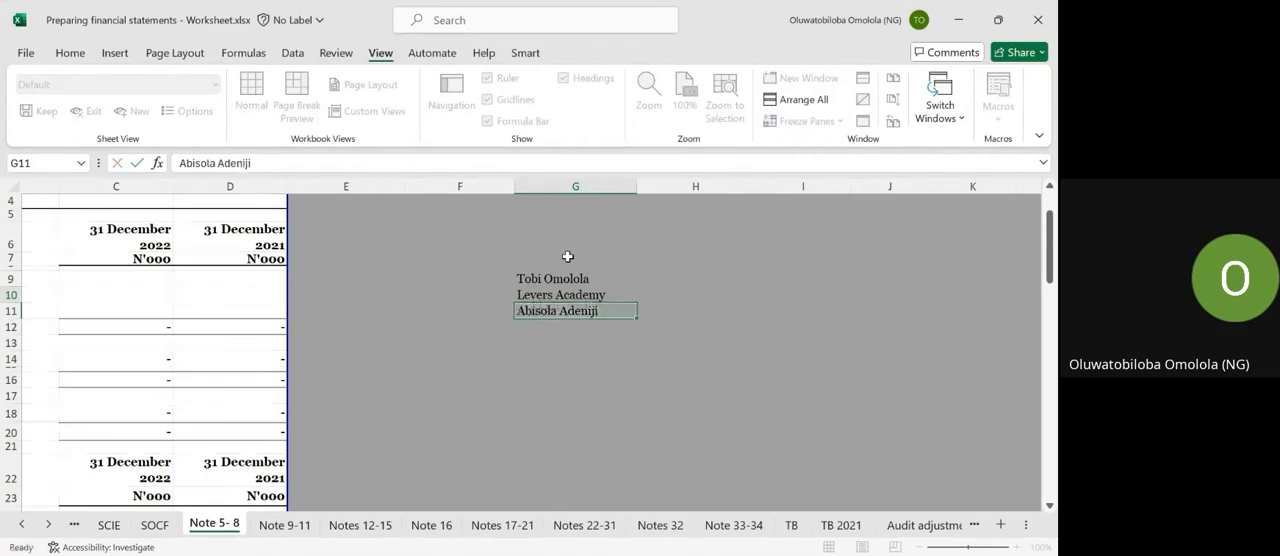
pyautogui.press('Return')
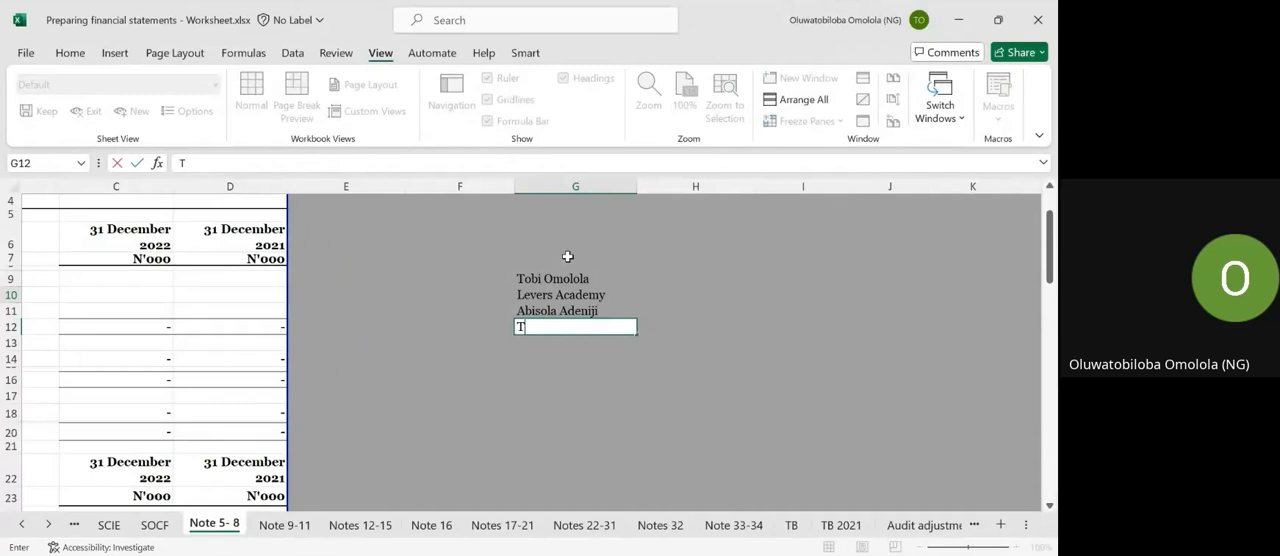
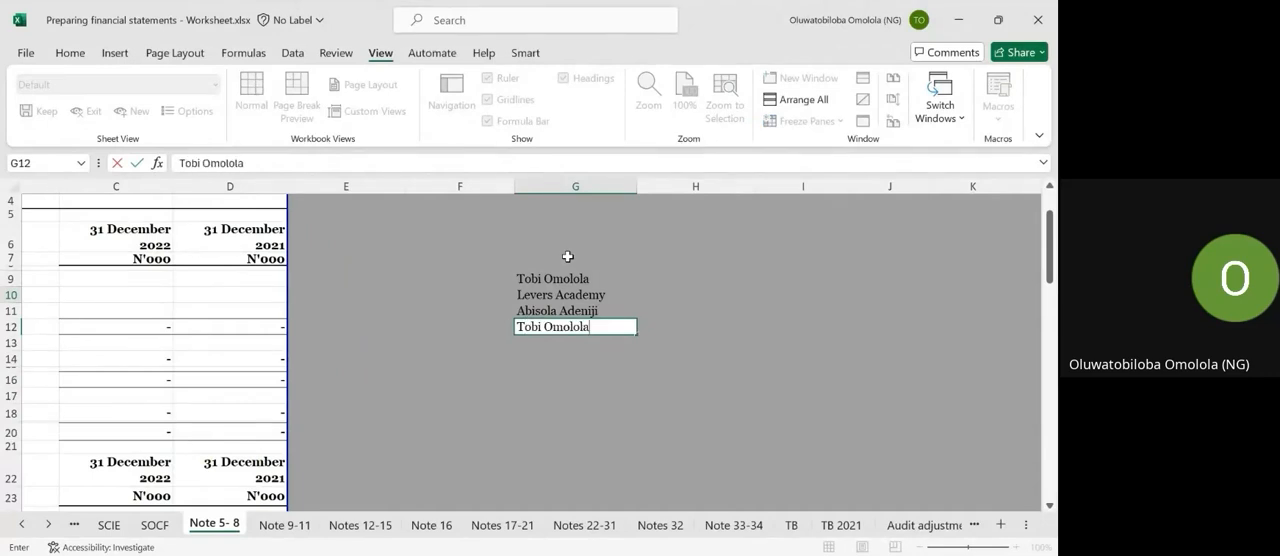
# Repeat the first person's full name from G9 in cells G12 and G13.
pyautogui.press('Return')
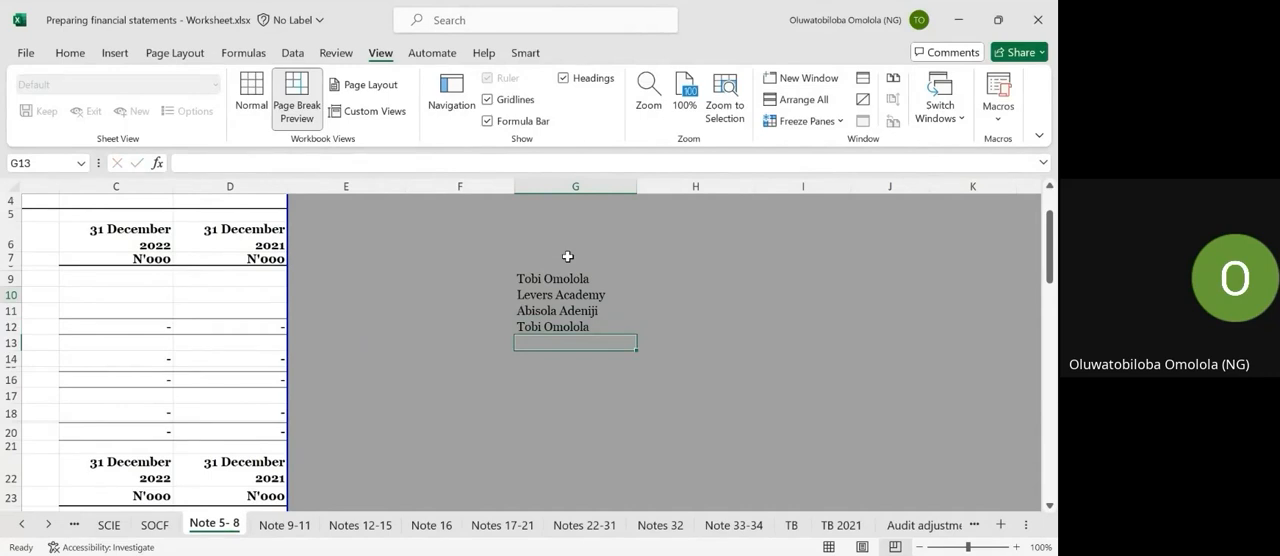
pyautogui.press('Return')
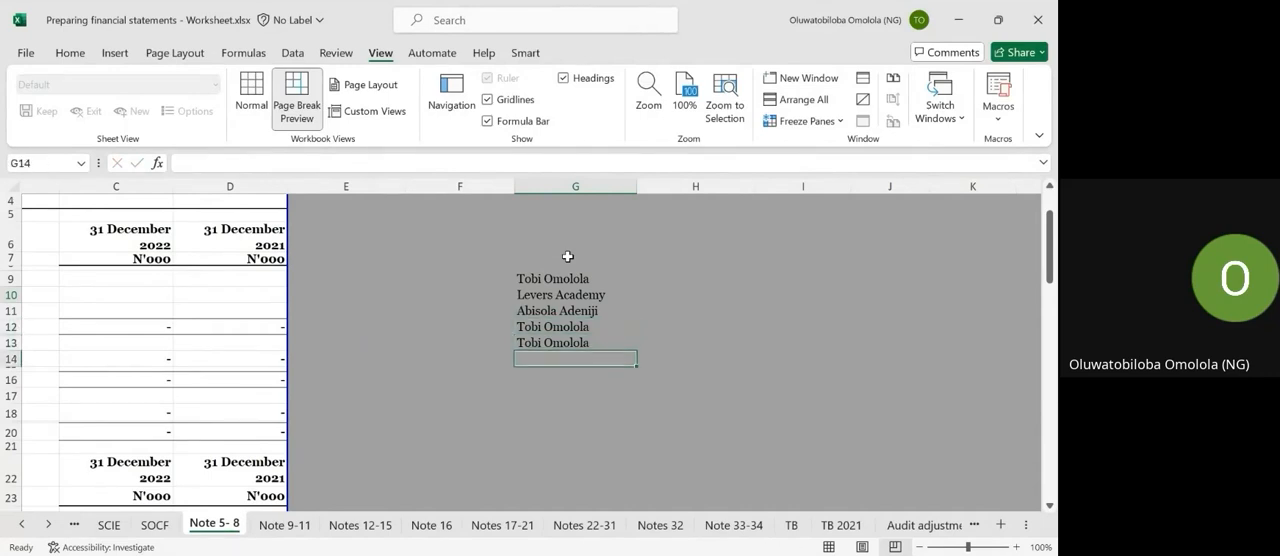
# Enter Levers Academy in G14, the second person's full name in G15 and the first person's full name in G16.
pyautogui.write('Levers Academy')
pyautogui.press('Return')
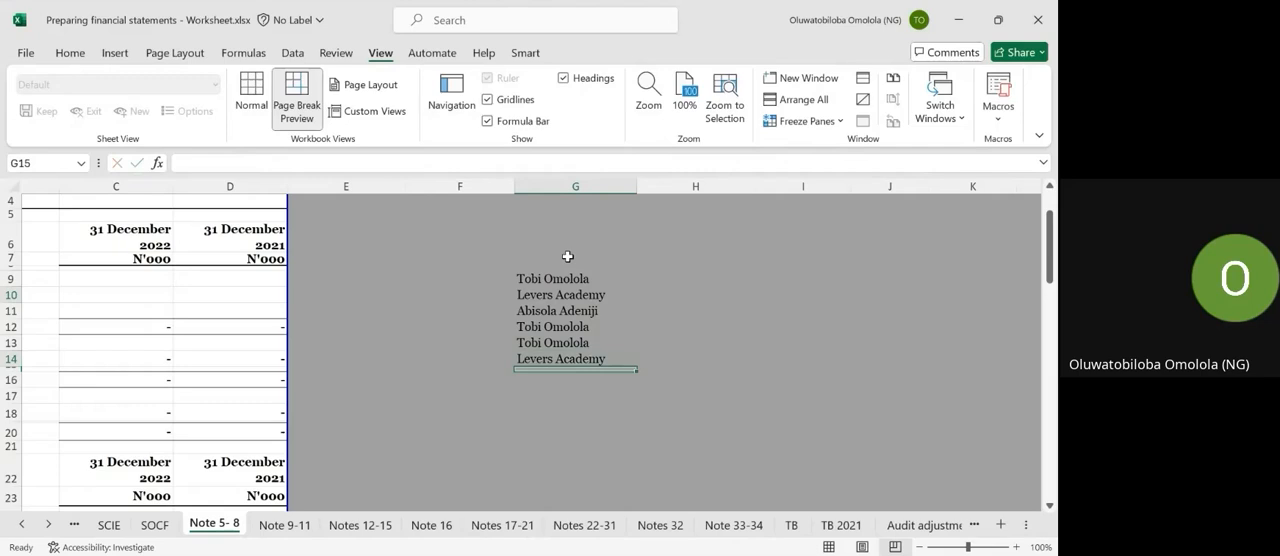
pyautogui.press('Return')
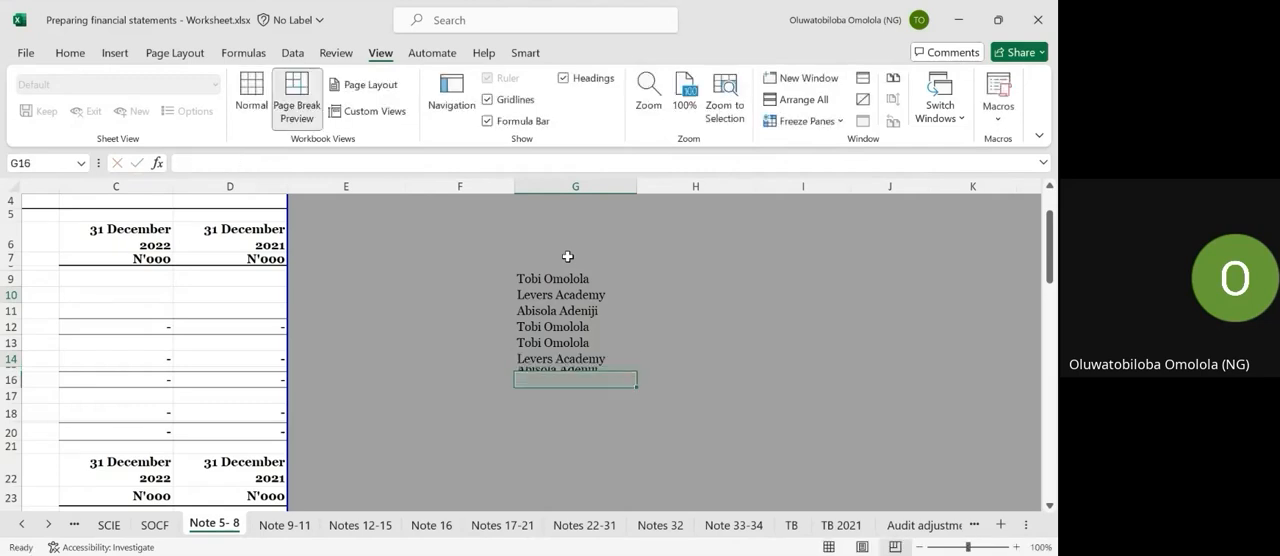
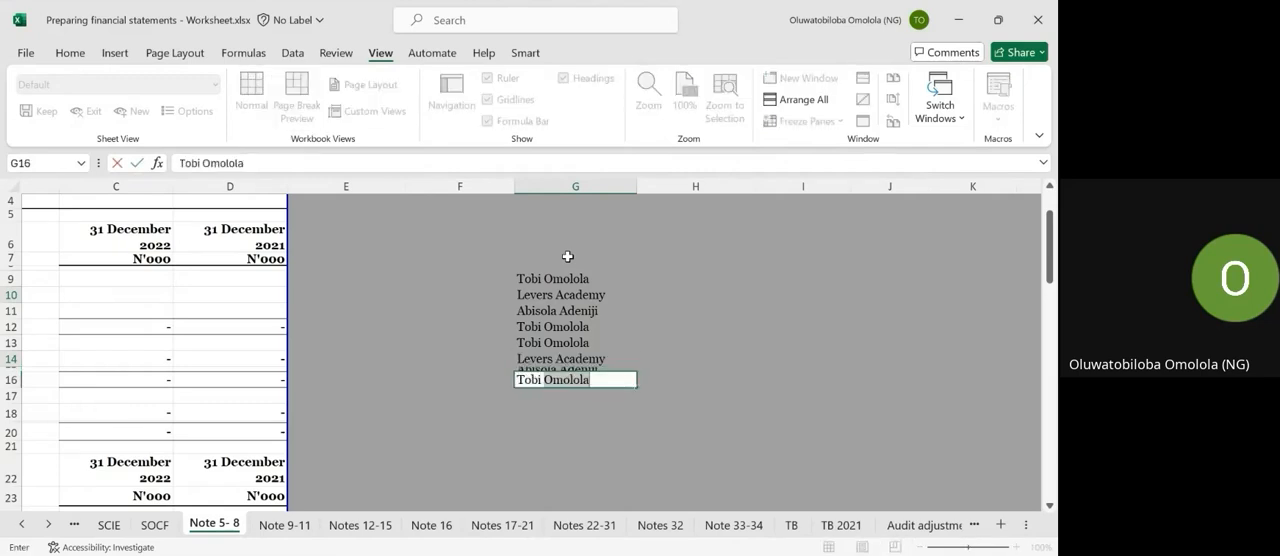
pyautogui.press('Return')
# Add the column headings Sales person in G7 and Amount sold in H7 above the list.
pyautogui.click(548, 251)
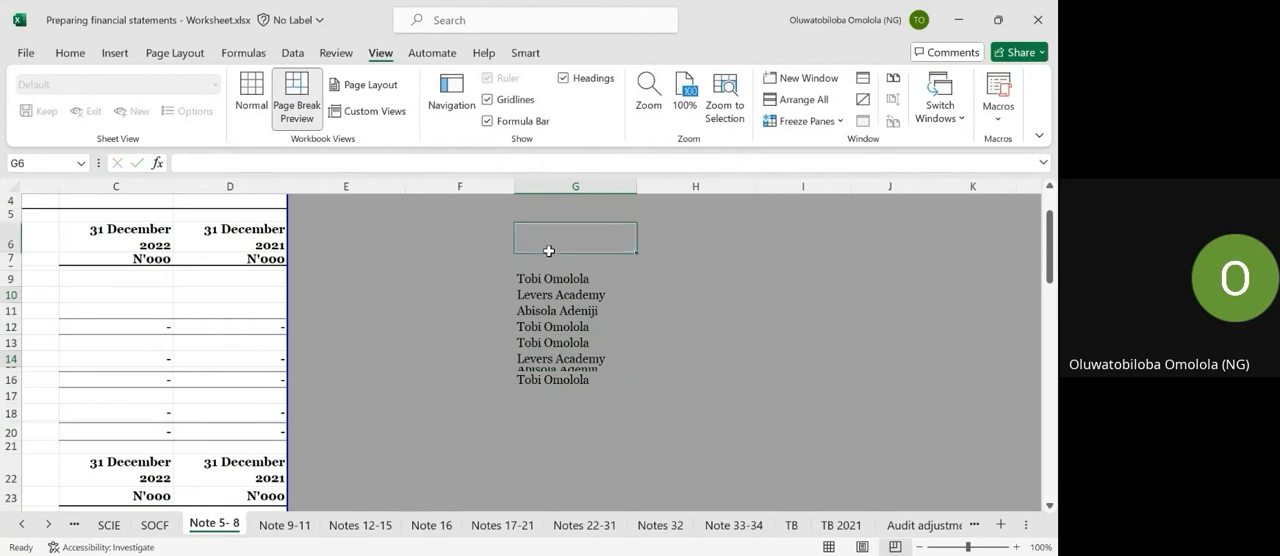
pyautogui.click(549, 256)
pyautogui.write('Sal')
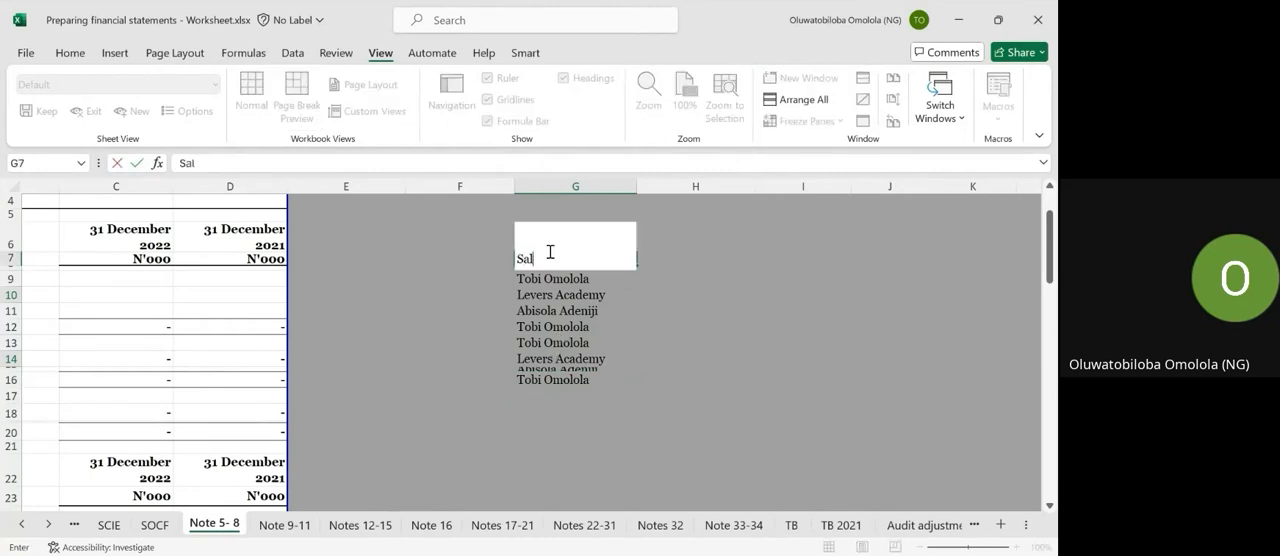
pyautogui.write('es person')
pyautogui.press('Tab')
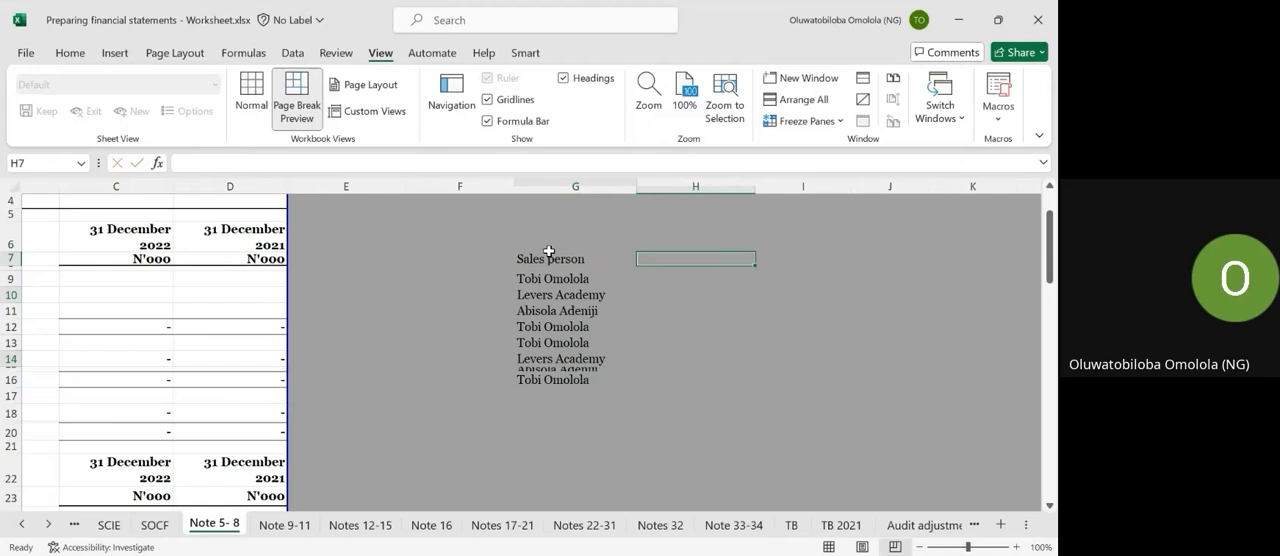
pyautogui.write('Amount s')
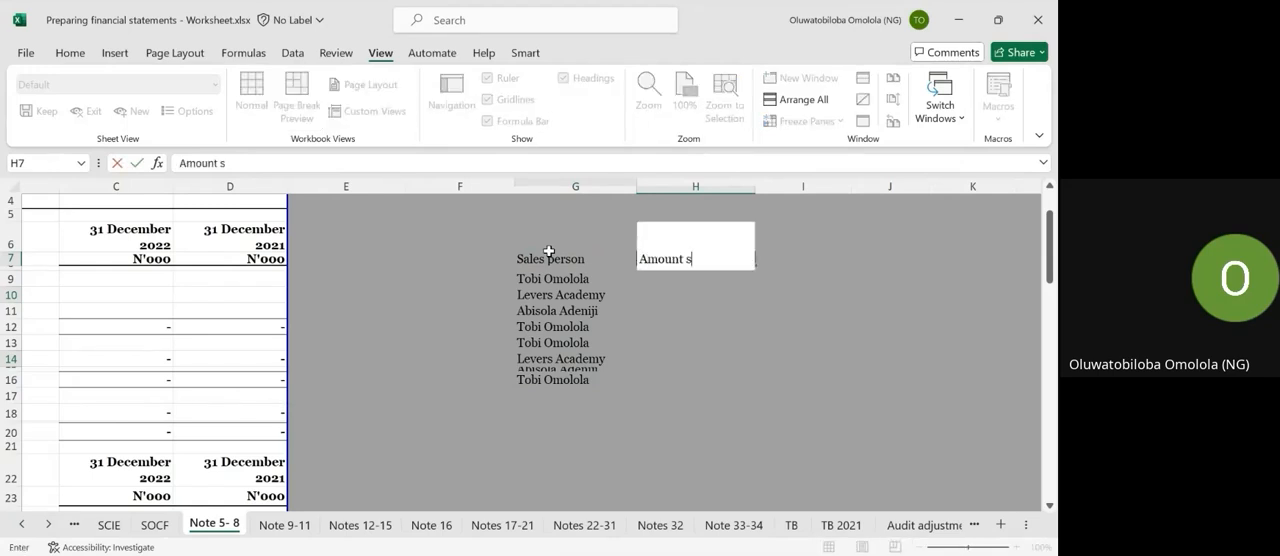
pyautogui.write('old')
pyautogui.press('Return')
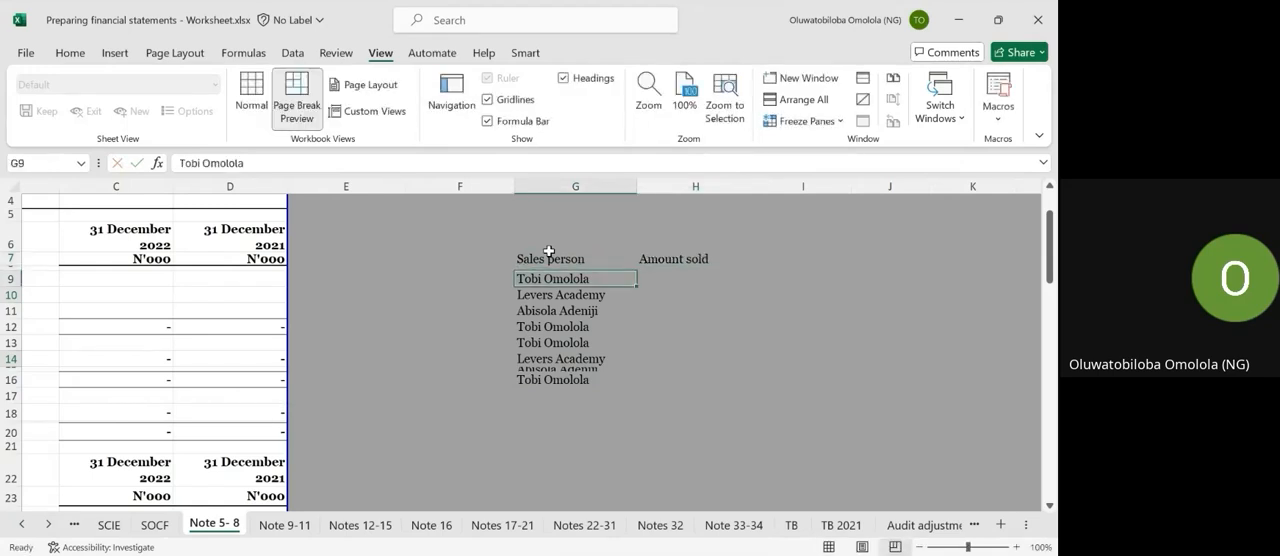
# Fill the Amount sold column from H9 to H16 with 500, 600, 200, 300, 400, 800, 500 and 100.
pyautogui.press('Right')
pyautogui.write('500')
pyautogui.press('Return')
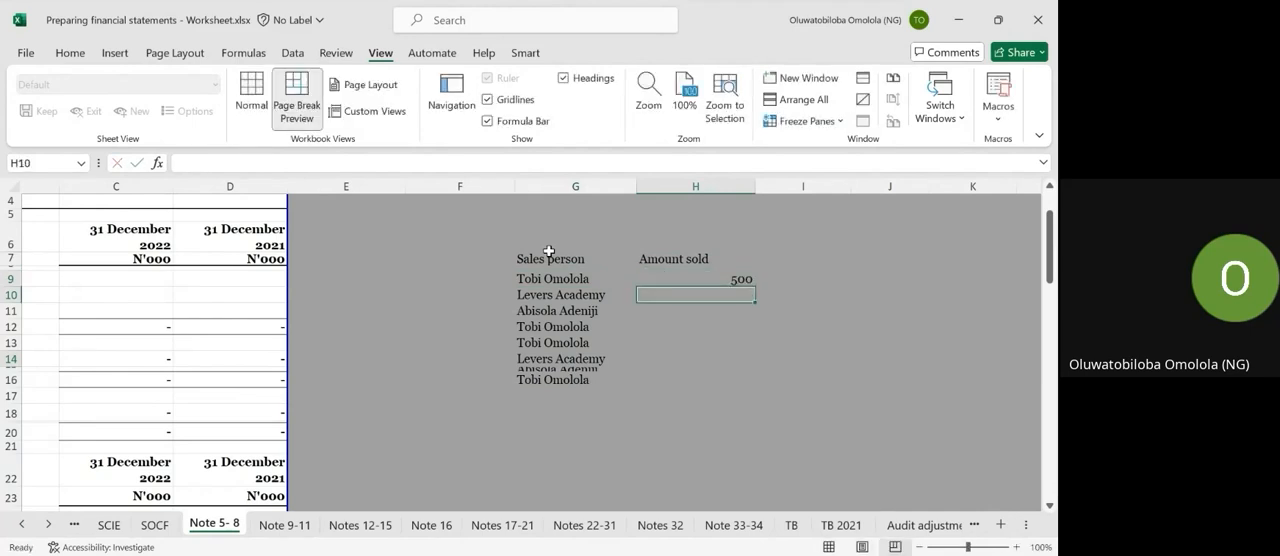
pyautogui.write('600')
pyautogui.press('Return')
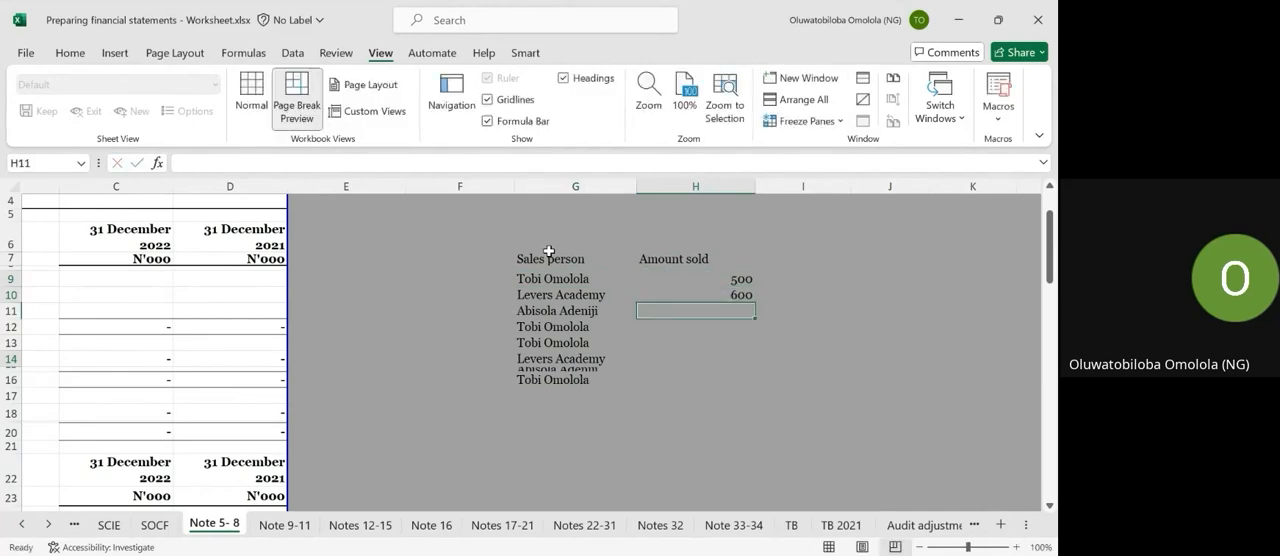
pyautogui.write('200')
pyautogui.press('Return')
pyautogui.write('300')
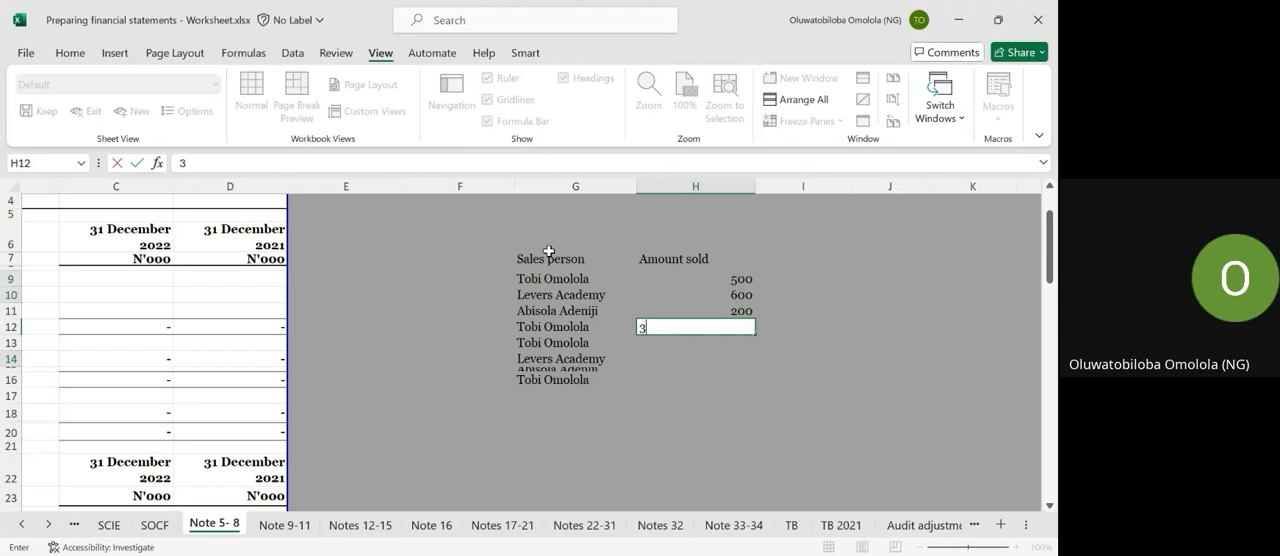
pyautogui.press('Return')
pyautogui.write('400')
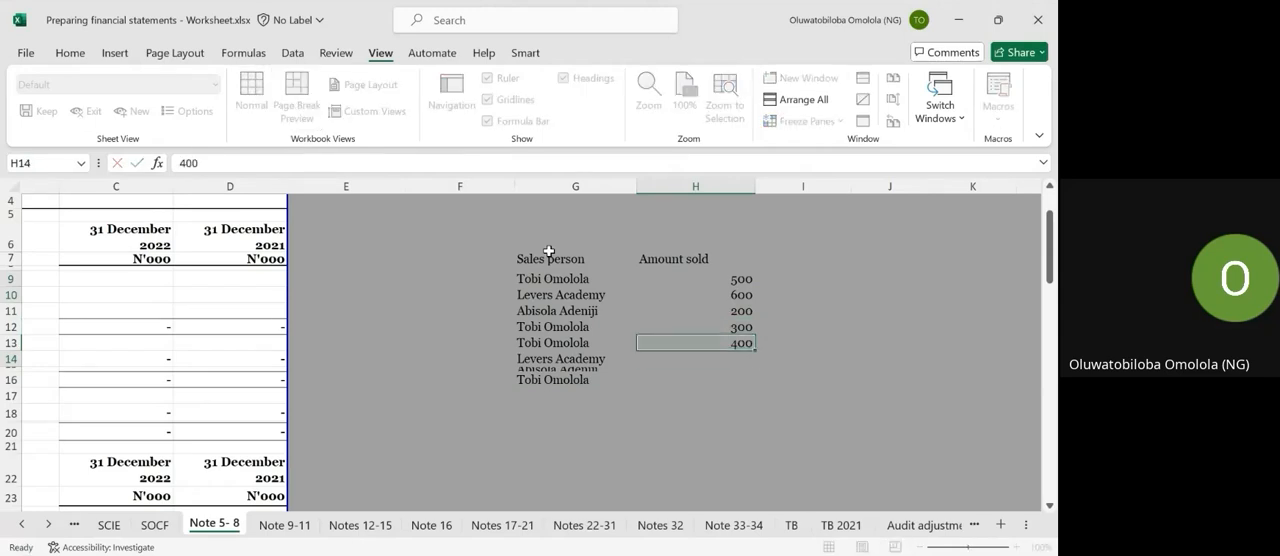
pyautogui.press('Return')
pyautogui.write('800')
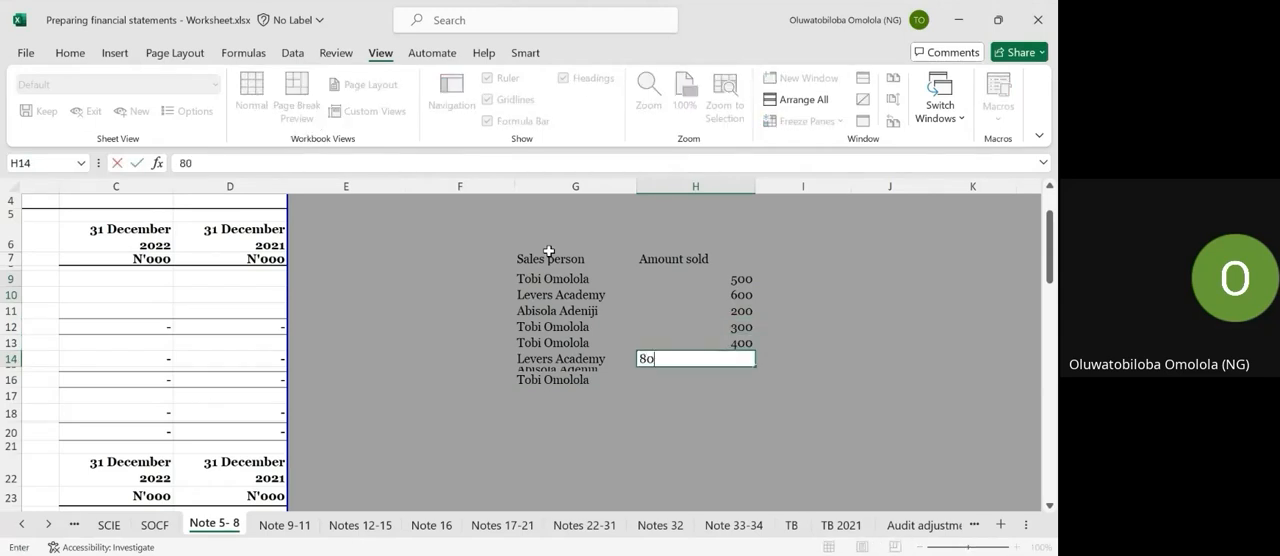
pyautogui.press('Return')
pyautogui.write('500')
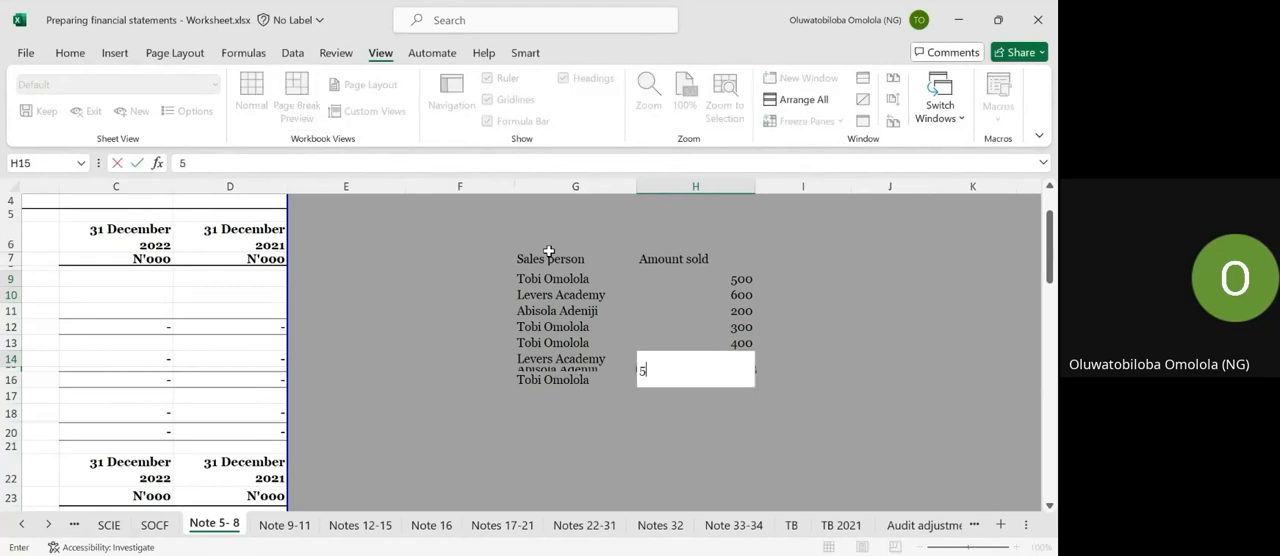
pyautogui.press('Return')
pyautogui.write('100')
pyautogui.press('Return')
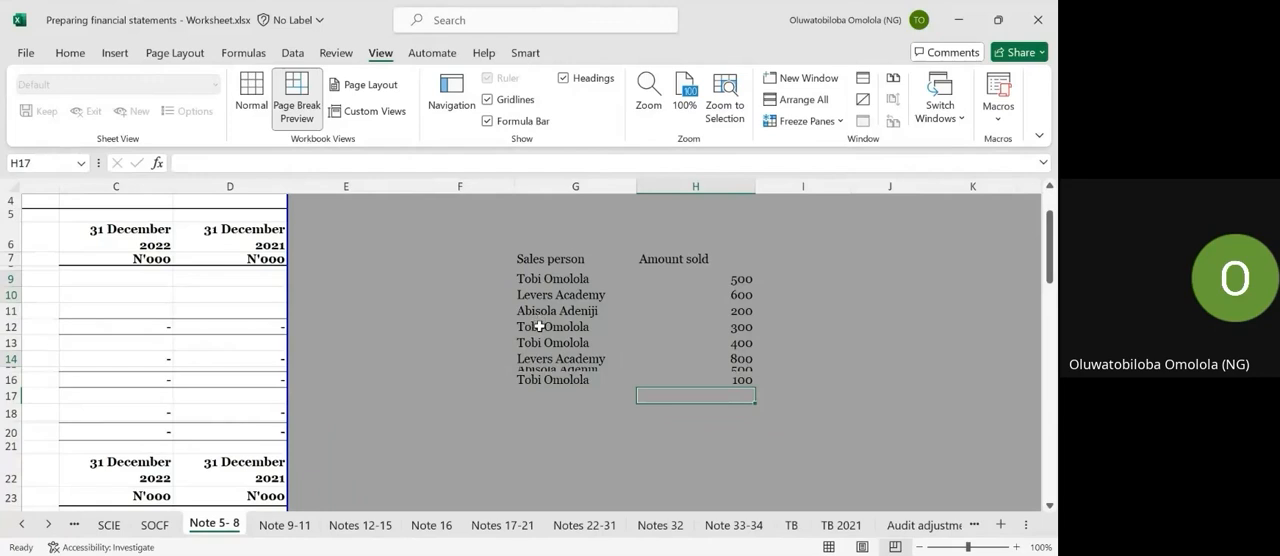
# Enter the first salesperson's full name in G21, below the sales table.
pyautogui.scroll(-1, 569, 444)
pyautogui.scroll(1, 569, 444)
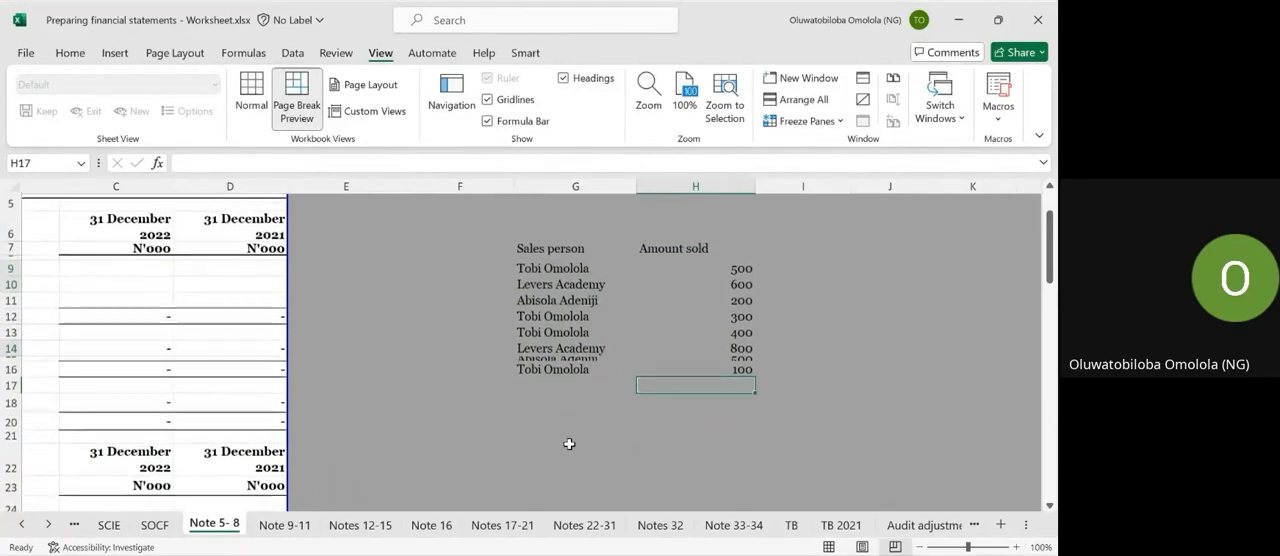
pyautogui.click(569, 444)
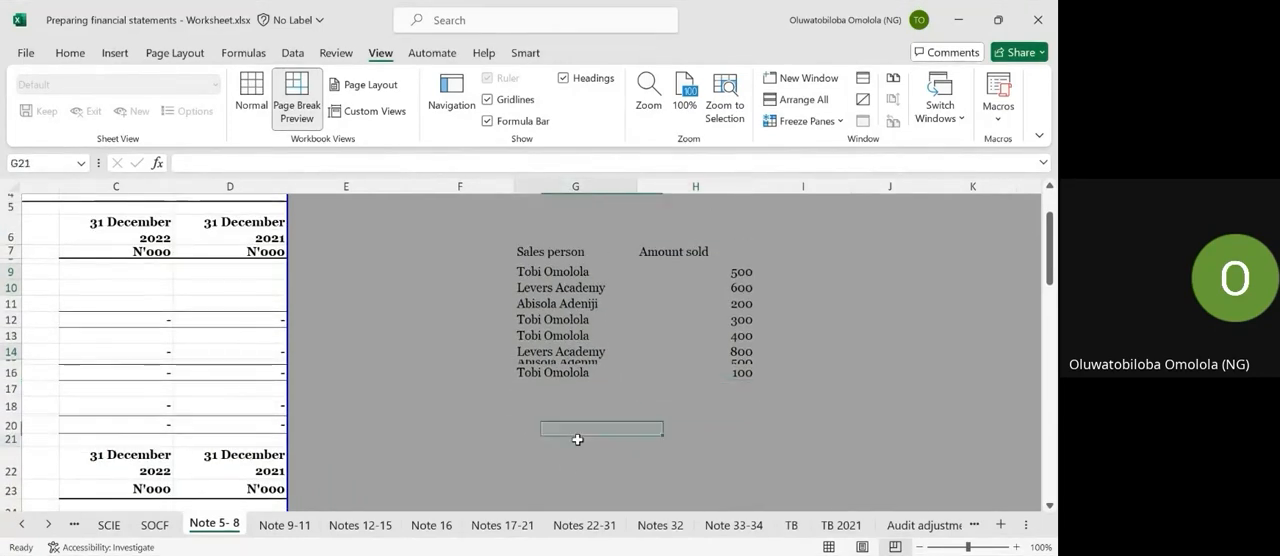
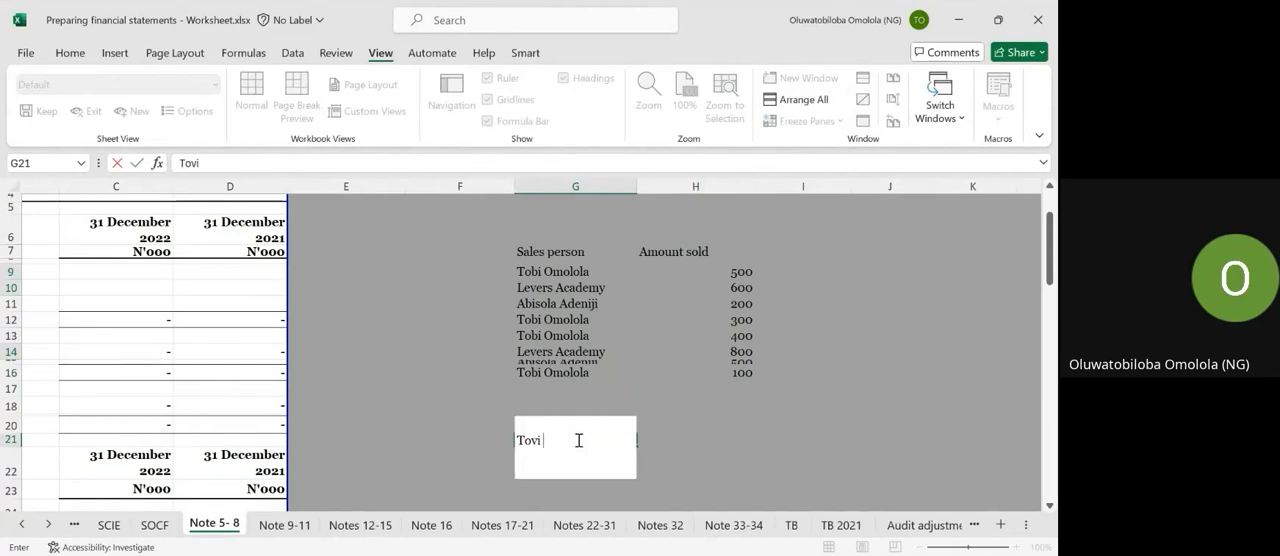
pyautogui.press('Return')
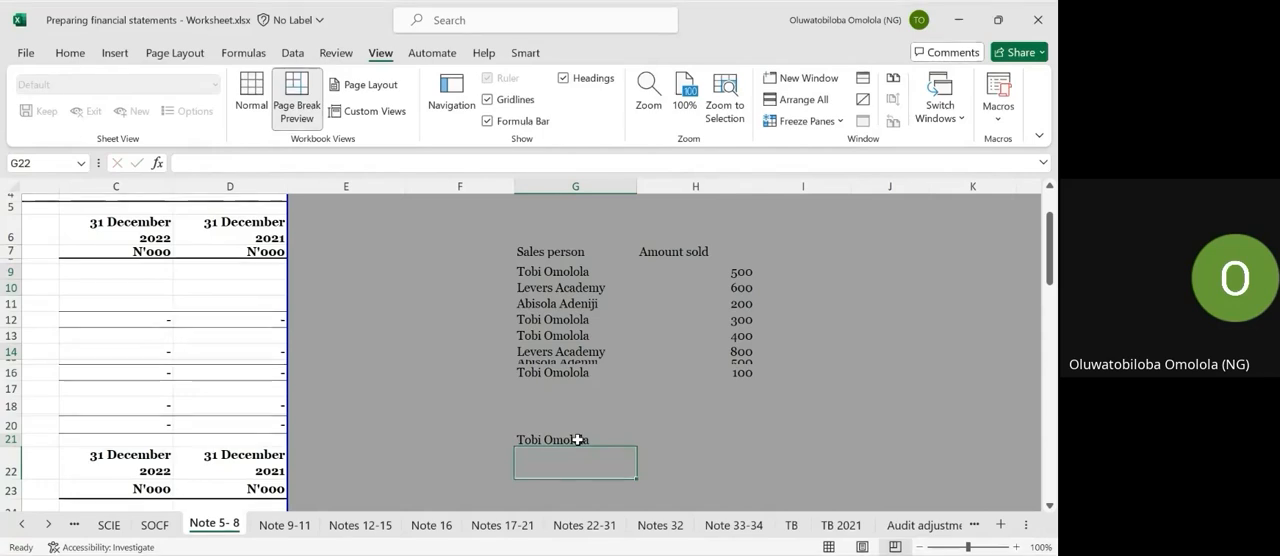
# Enter Levers Academy in G22 as the second name of the summary list.
pyautogui.write('Leve')
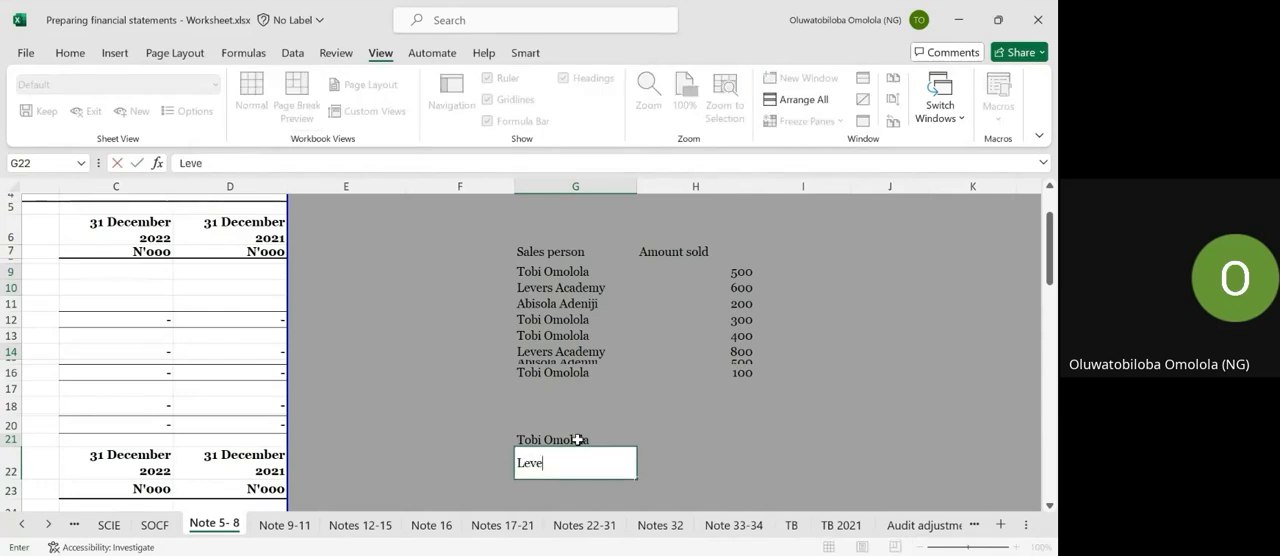
pyautogui.write('rs Academy')
pyautogui.press('Return')
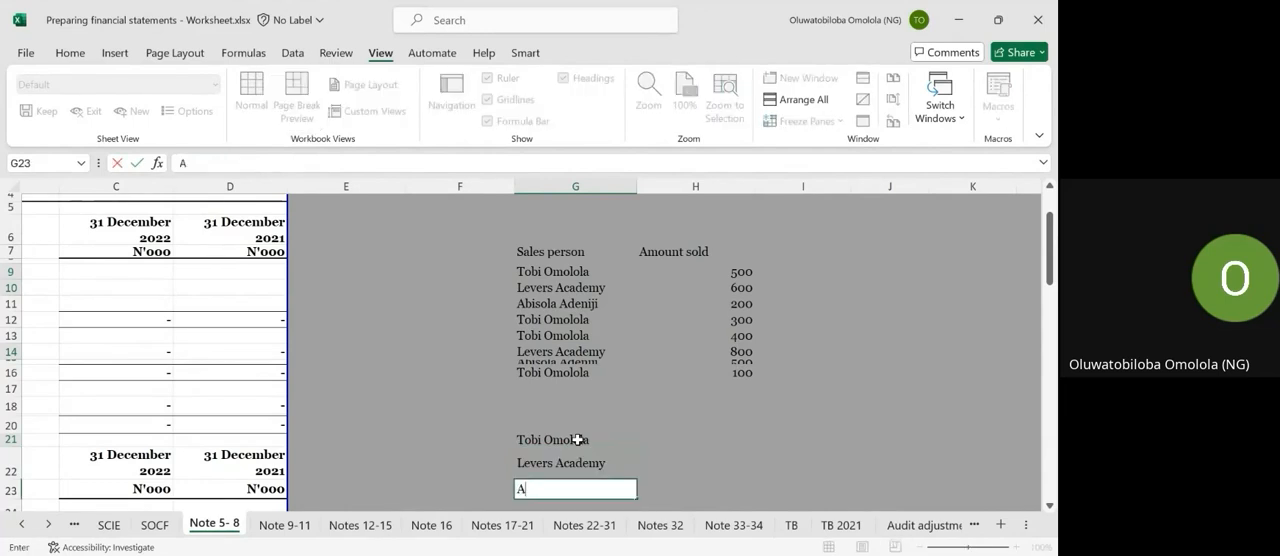
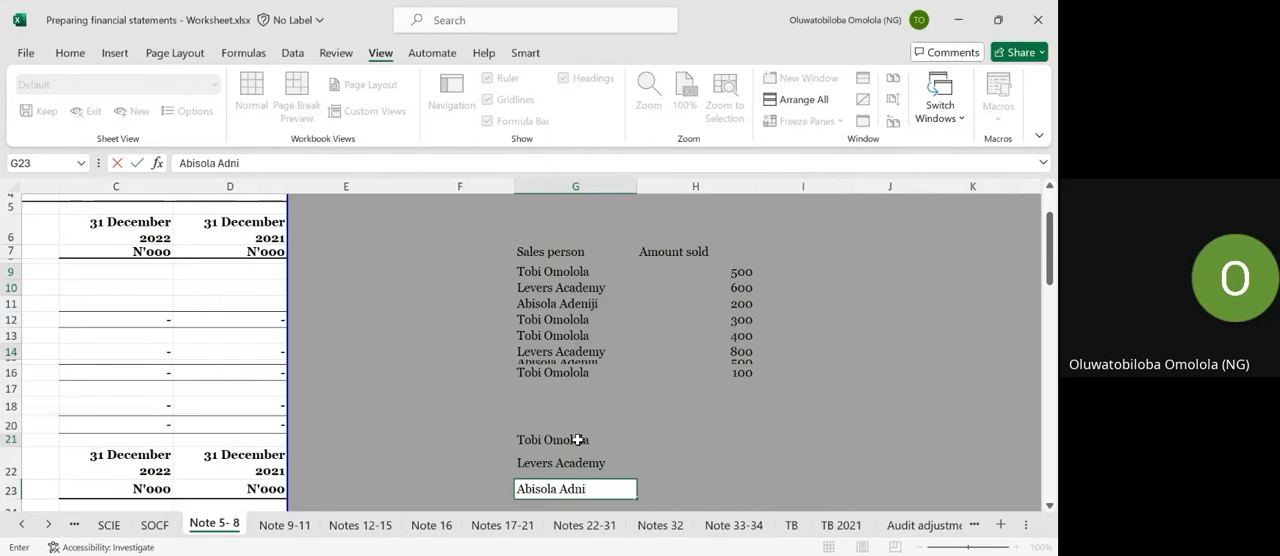
# Enter the other salesperson's full name in G23 to complete the summary list.
pyautogui.press('Return')
# Correct the ending of the surname in G23.
pyautogui.press('Up')
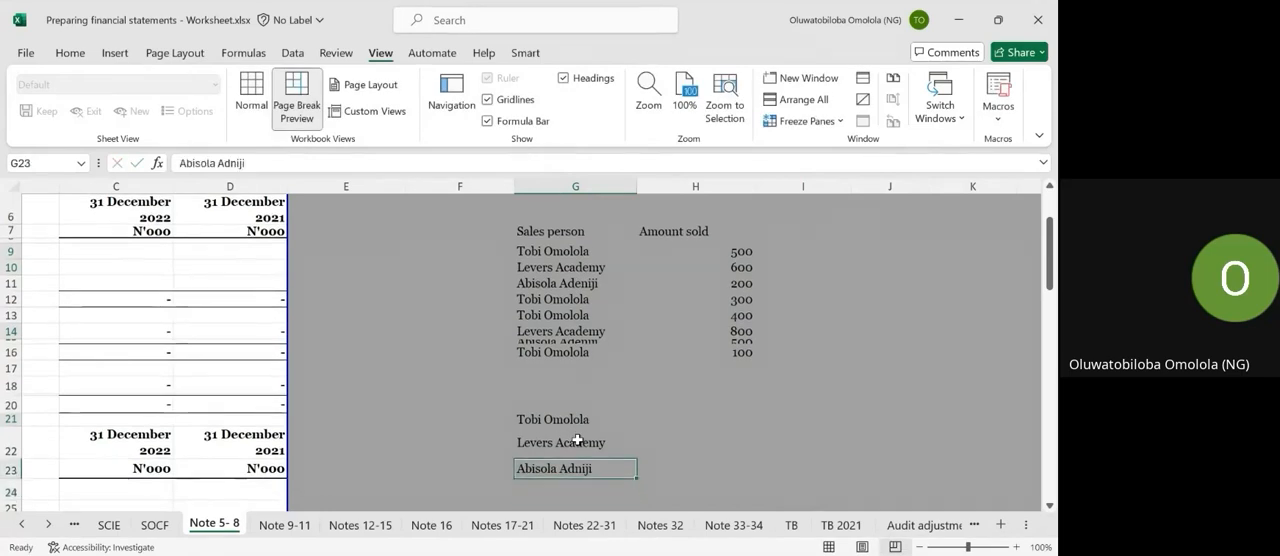
pyautogui.click(252, 167)
pyautogui.press('BackSpace')
pyautogui.press('BackSpace')
pyautogui.press('BackSpace')
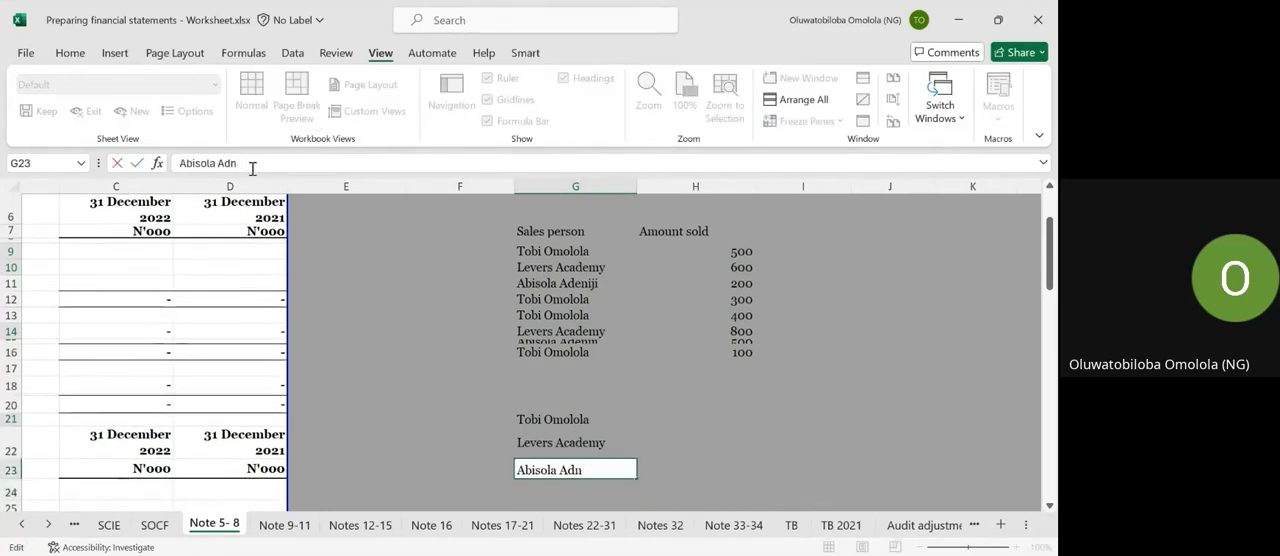
pyautogui.write('eji')
pyautogui.press('Return')
# Total the first salesperson's amounts in H21 with the formula =H9+H12+H13+H16.
pyautogui.press('Up')
pyautogui.press('Up')
pyautogui.press('Up')
pyautogui.press('Up')
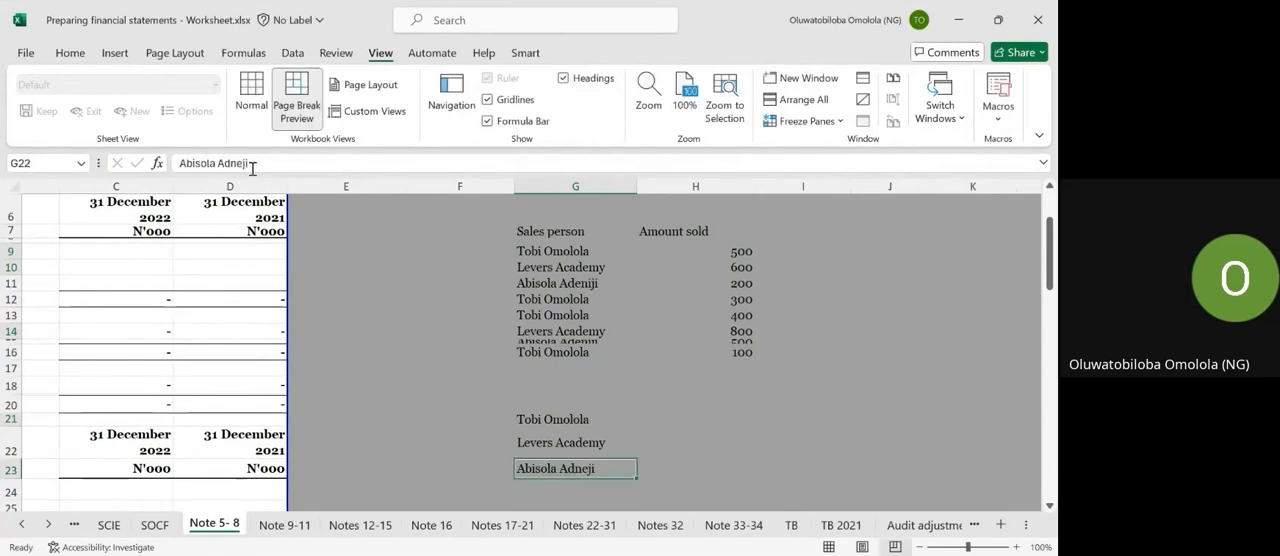
pyautogui.press('Right')
pyautogui.press('Down')
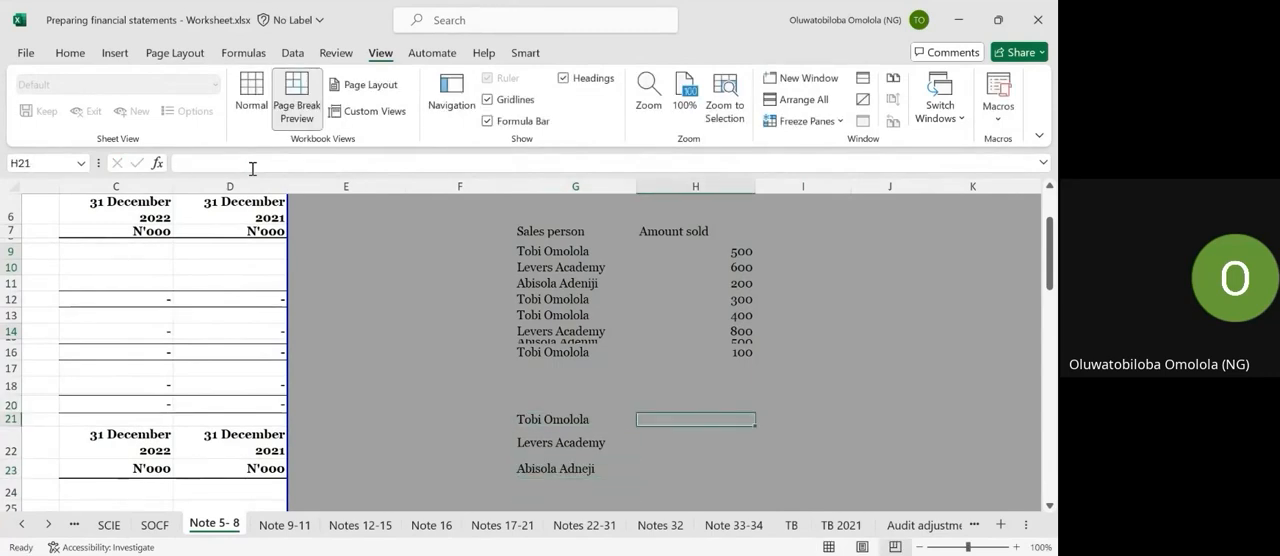
pyautogui.write('=')
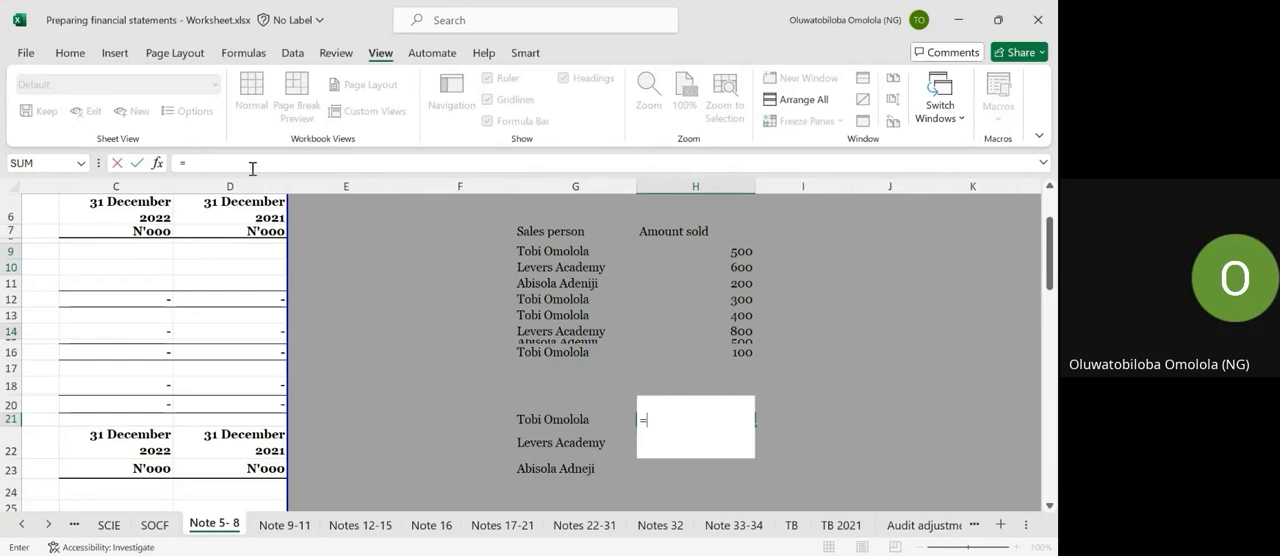
pyautogui.click(727, 247)
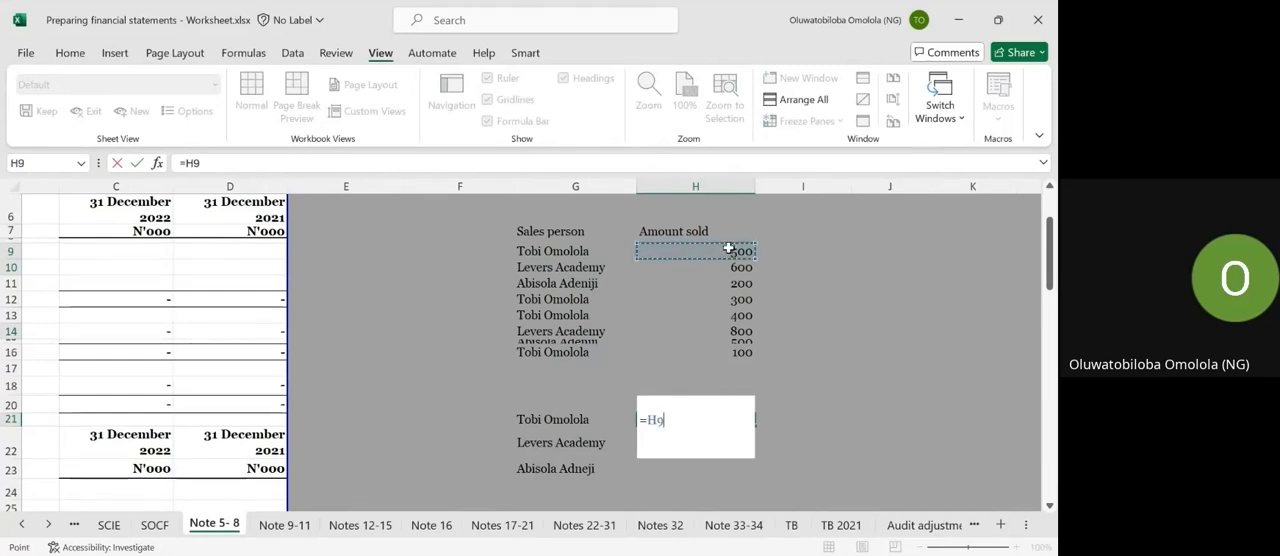
pyautogui.write('+')
pyautogui.click(730, 300)
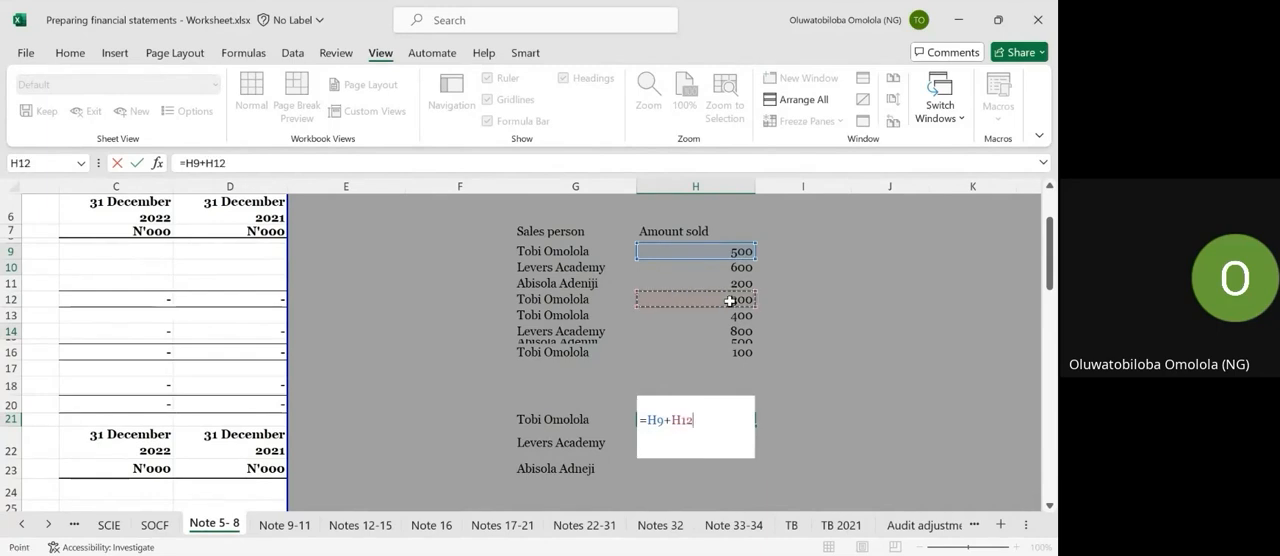
pyautogui.write('+')
pyautogui.click(730, 318)
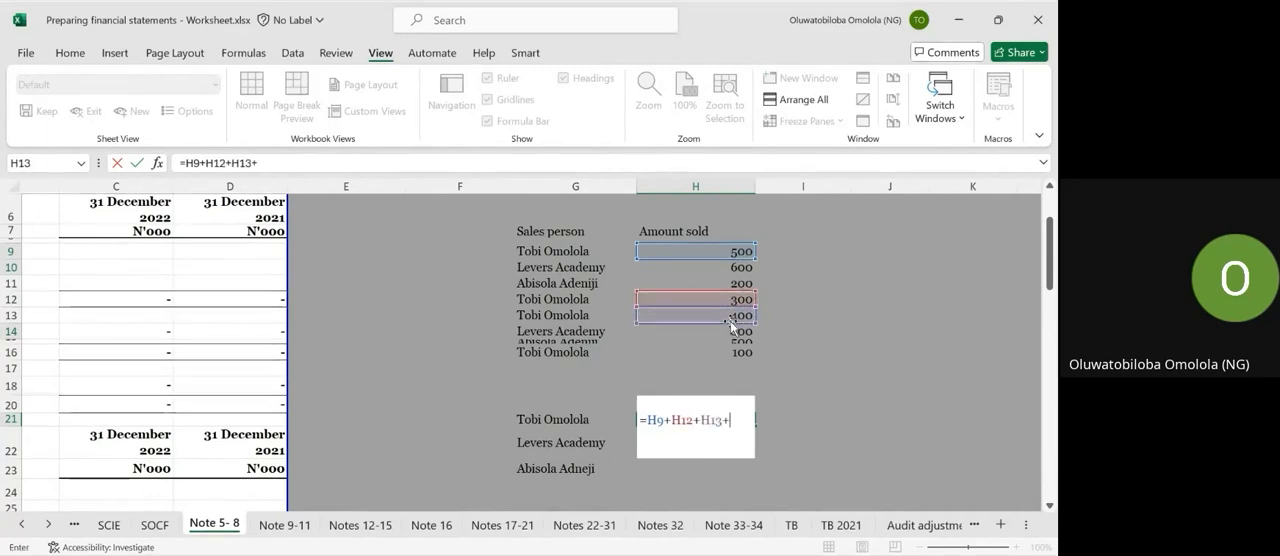
pyautogui.write('+')
pyautogui.click(737, 355)
pyautogui.press('Return')
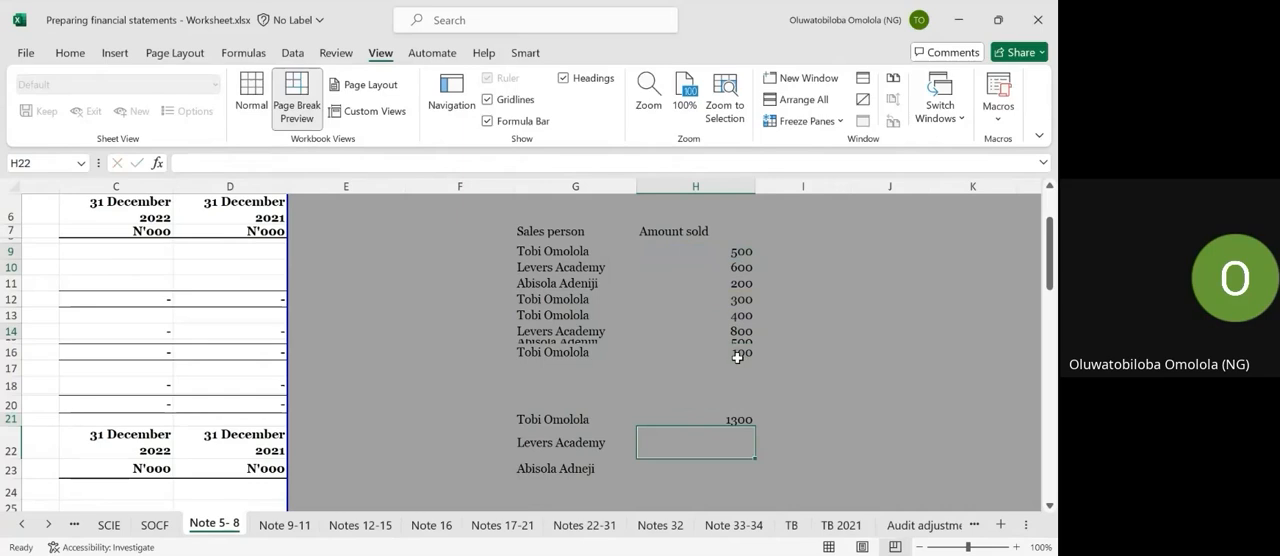
pyautogui.press('Up')
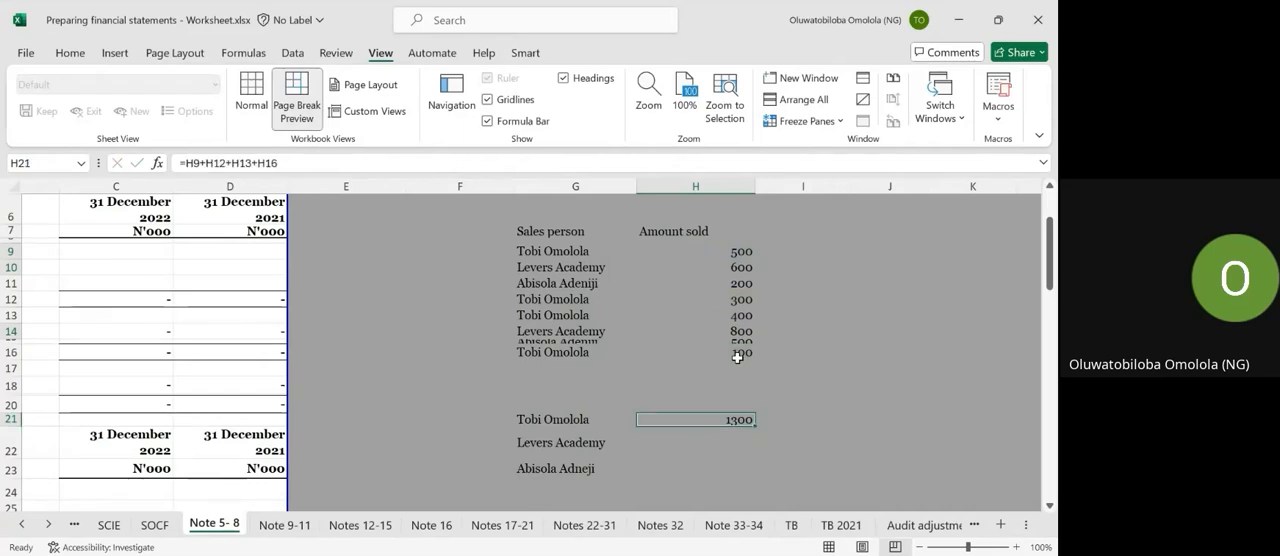
pyautogui.press('Down')
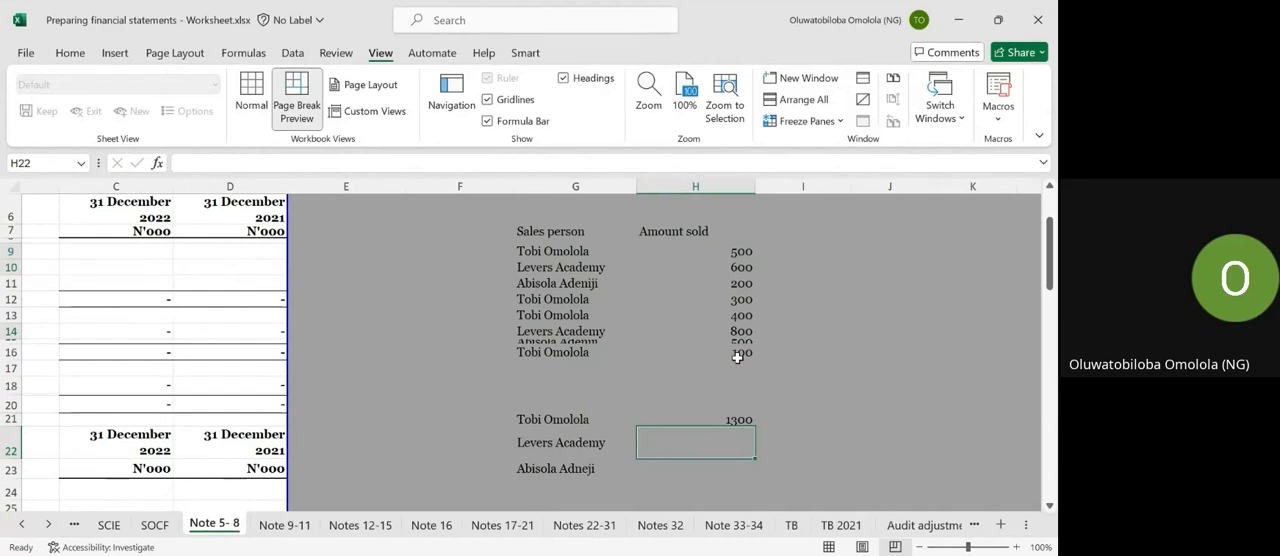
# Total the Levers Academy amounts in H22 with the formula =H10+H14.
pyautogui.write('=')
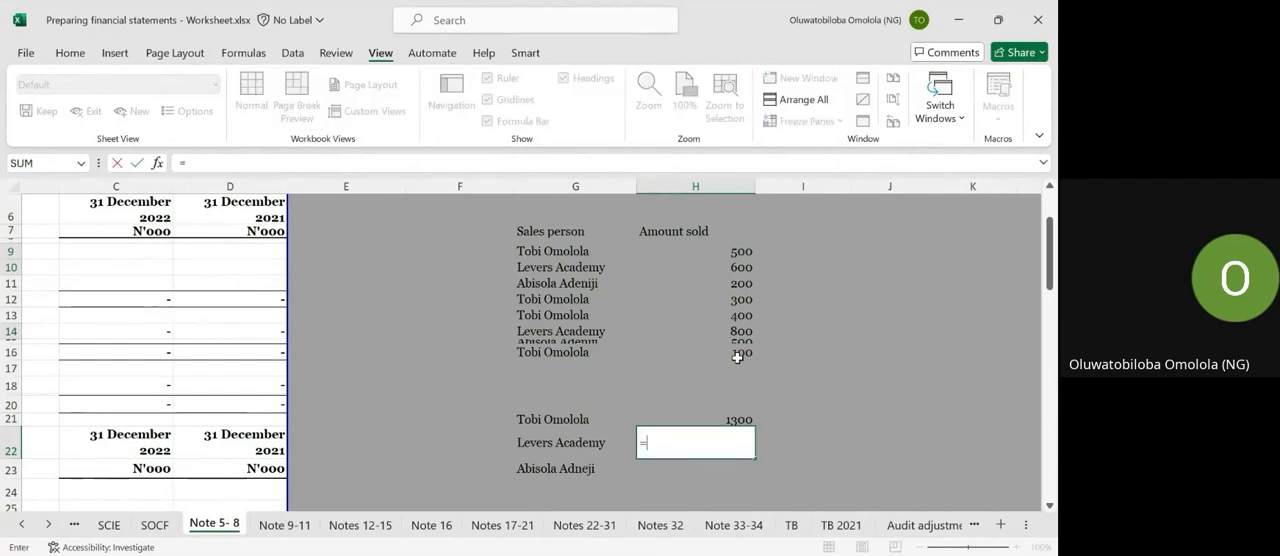
pyautogui.click(731, 266)
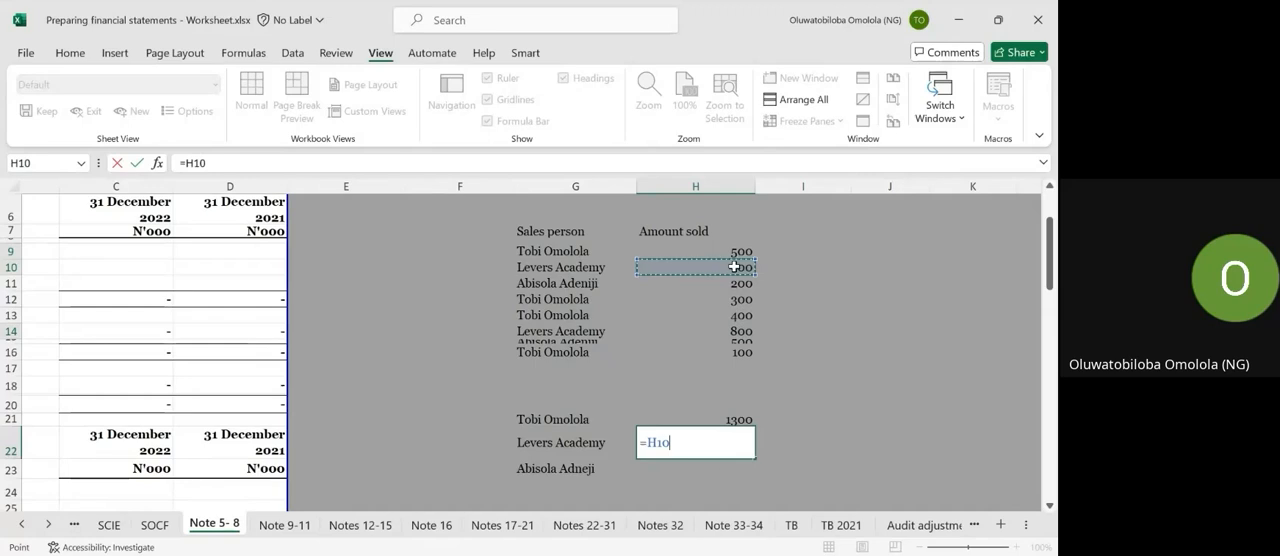
pyautogui.write('+')
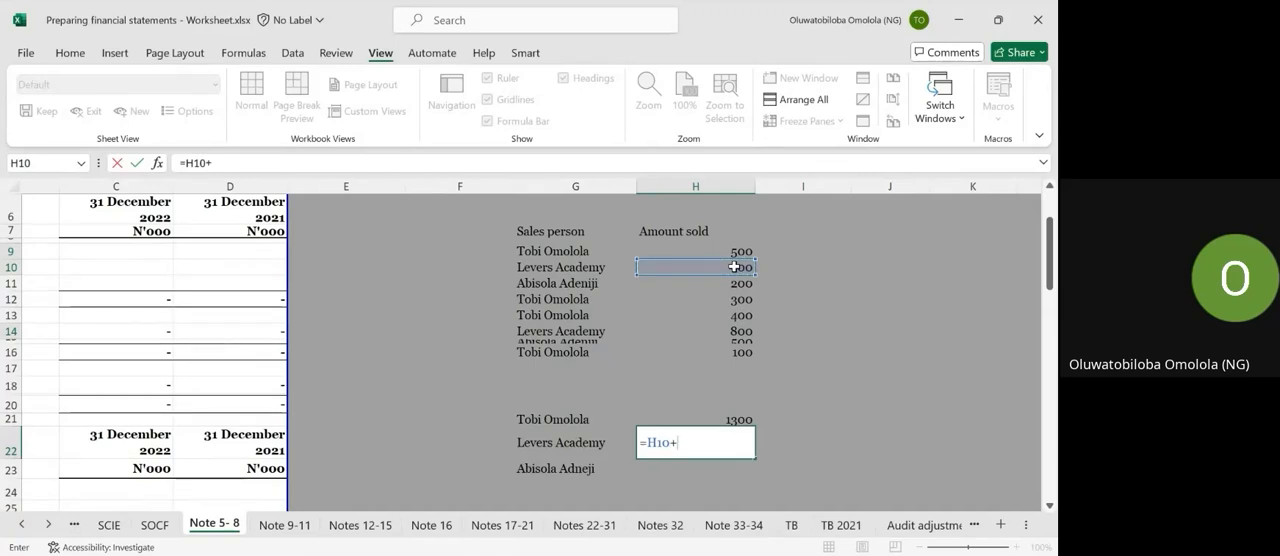
pyautogui.click(745, 333)
pyautogui.press('Return')
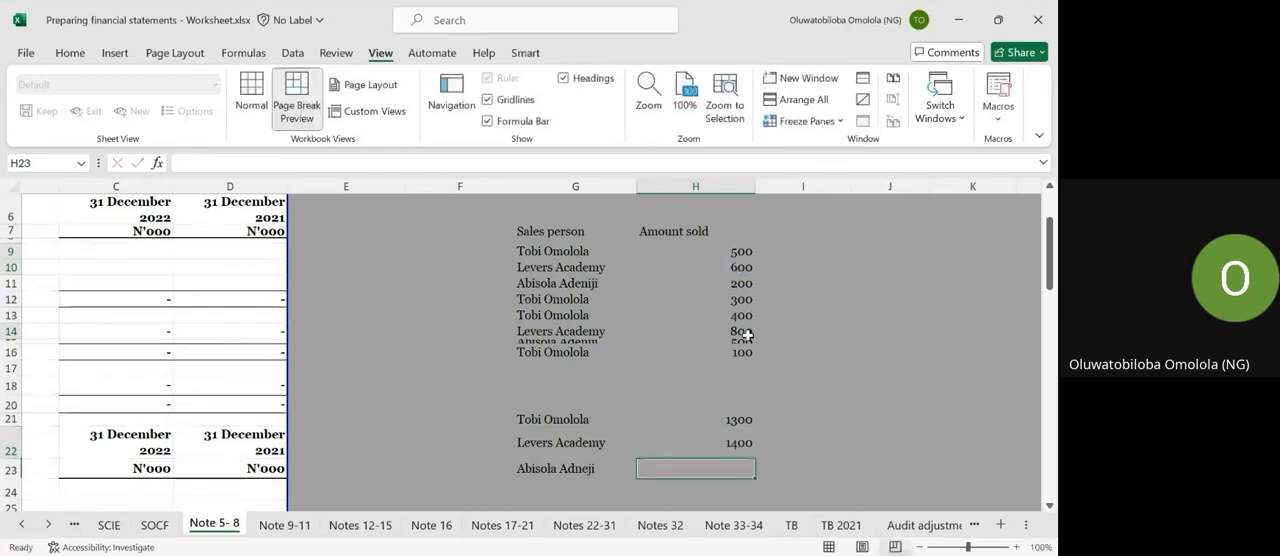
# Total the remaining salesperson's amounts in H23 with the formula =H11+H15.
pyautogui.write('=')
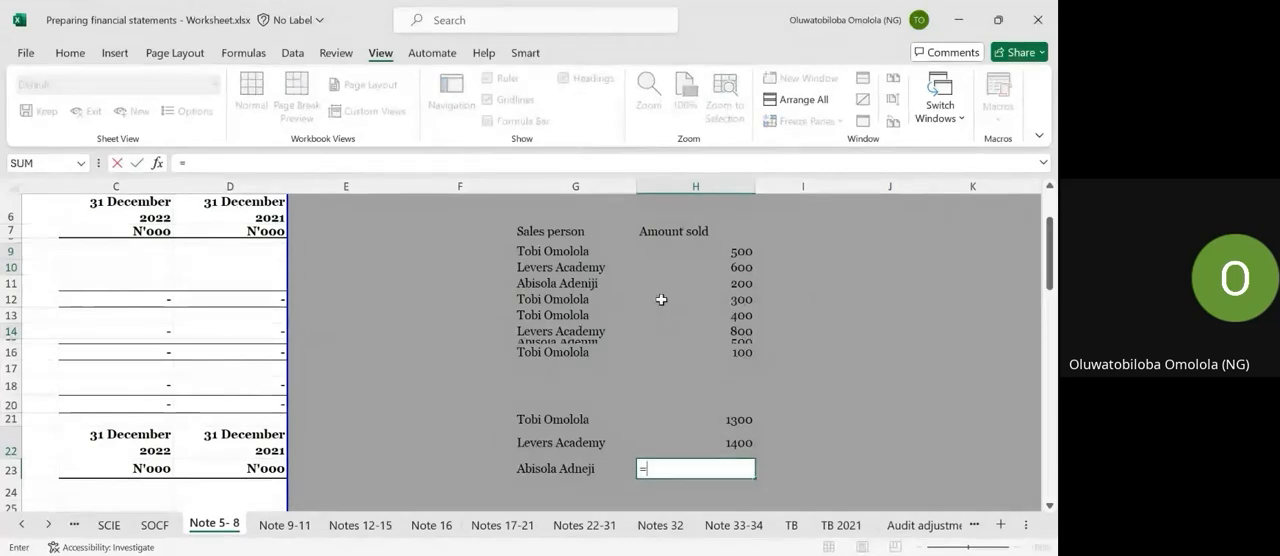
pyautogui.click(741, 286)
pyautogui.write('+')
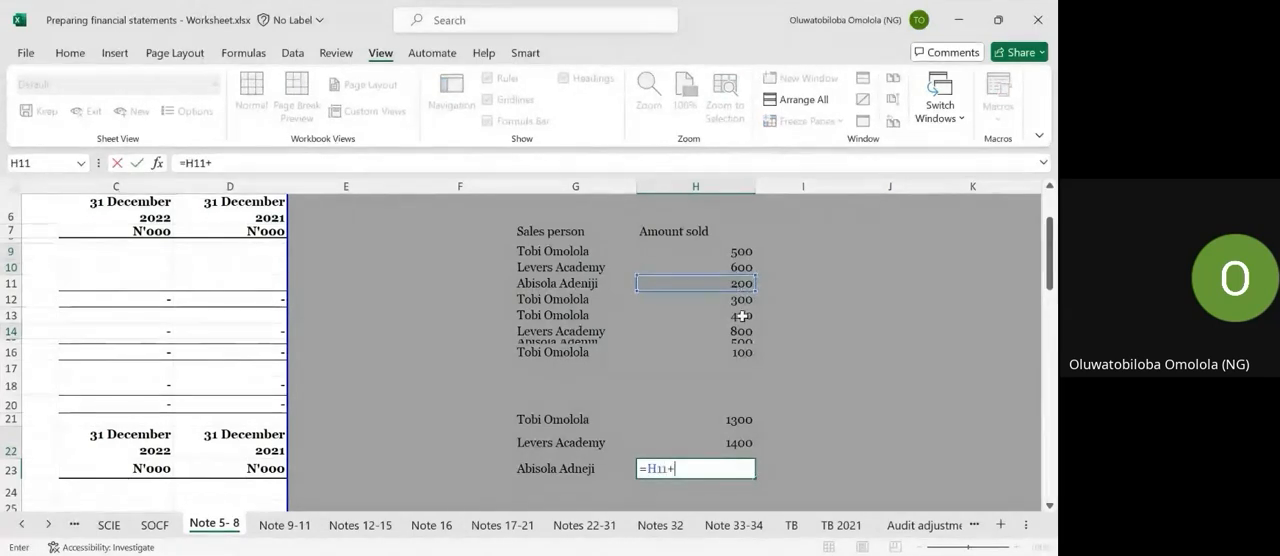
pyautogui.click(745, 338)
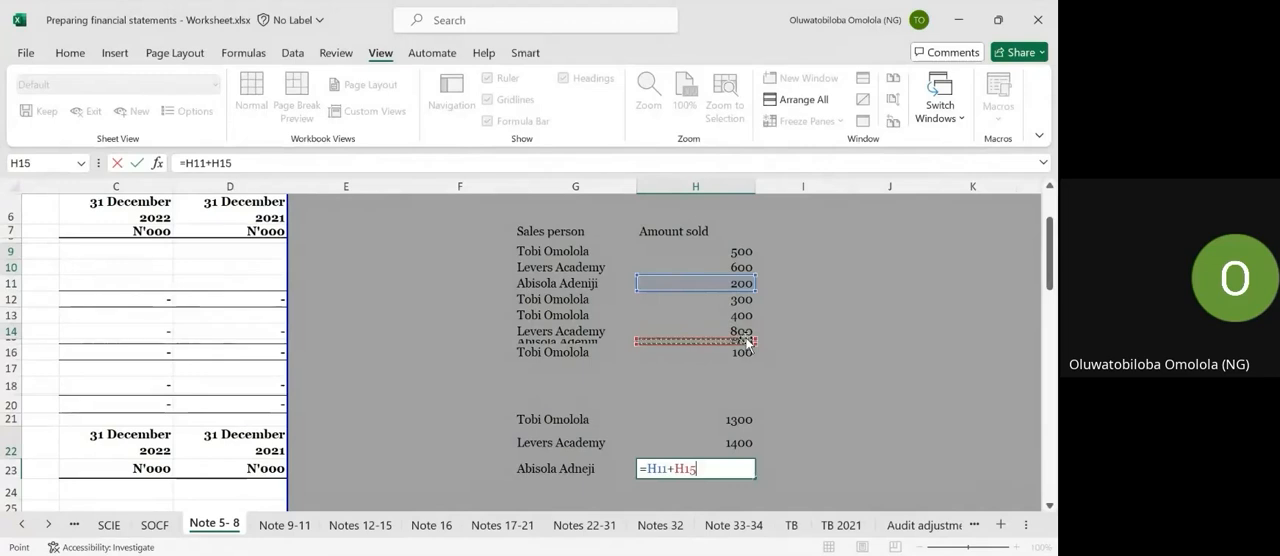
pyautogui.press('Return')
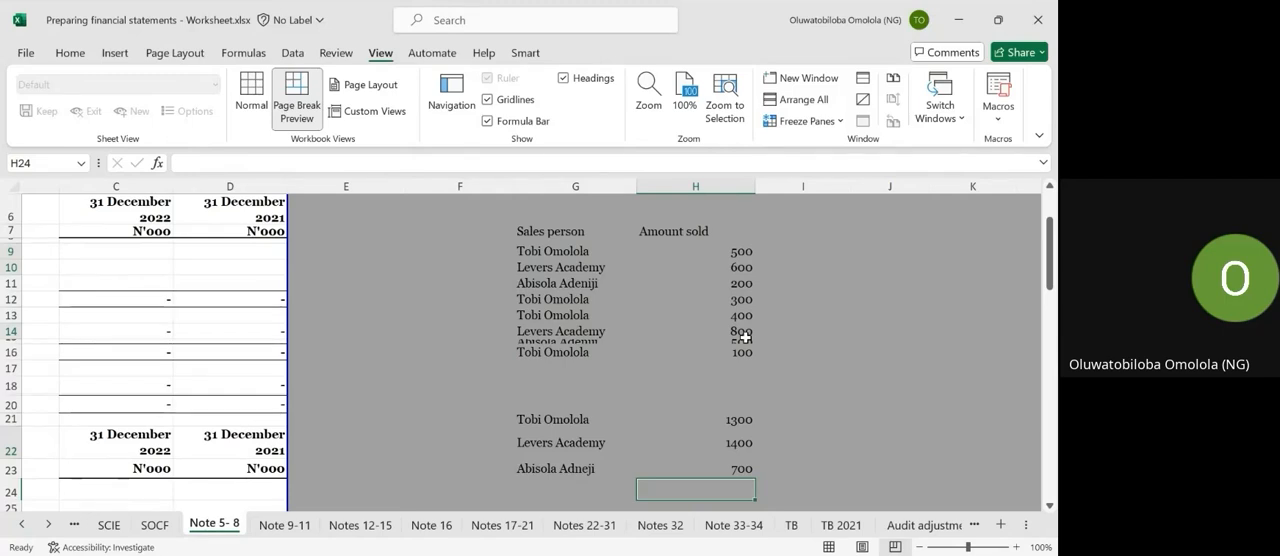
# Total the first salesperson's amounts in I21 with the formula =SUMIF(G7:G16,G21,H9:H16).
pyautogui.press('Up')
pyautogui.press('Up')
pyautogui.press('Up')
pyautogui.press('Up')
pyautogui.press('Right')
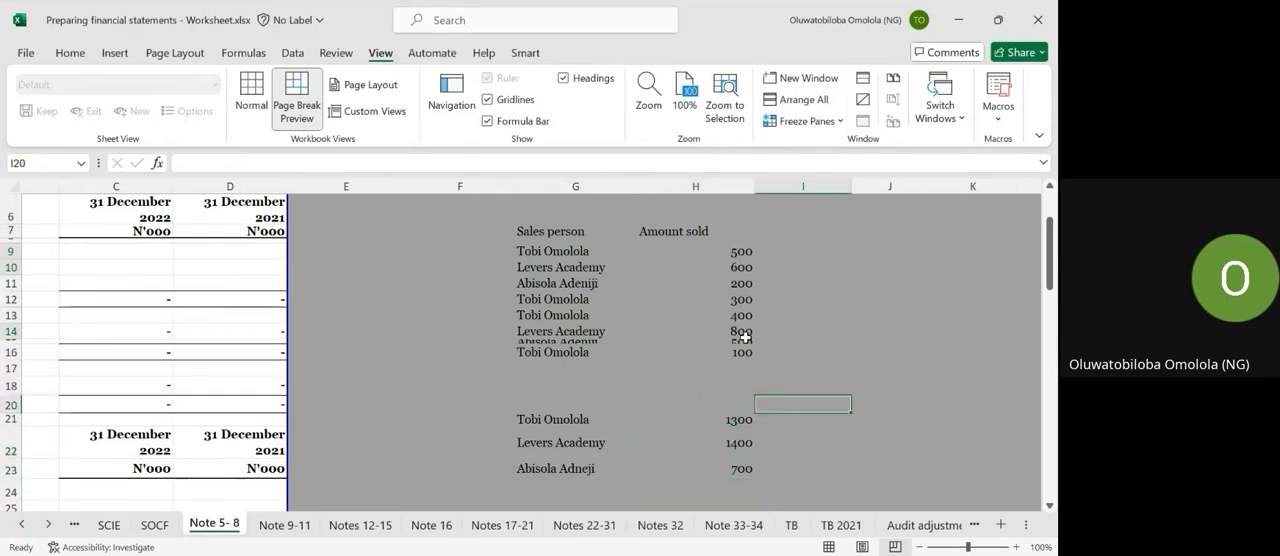
pyautogui.write('=sumof')
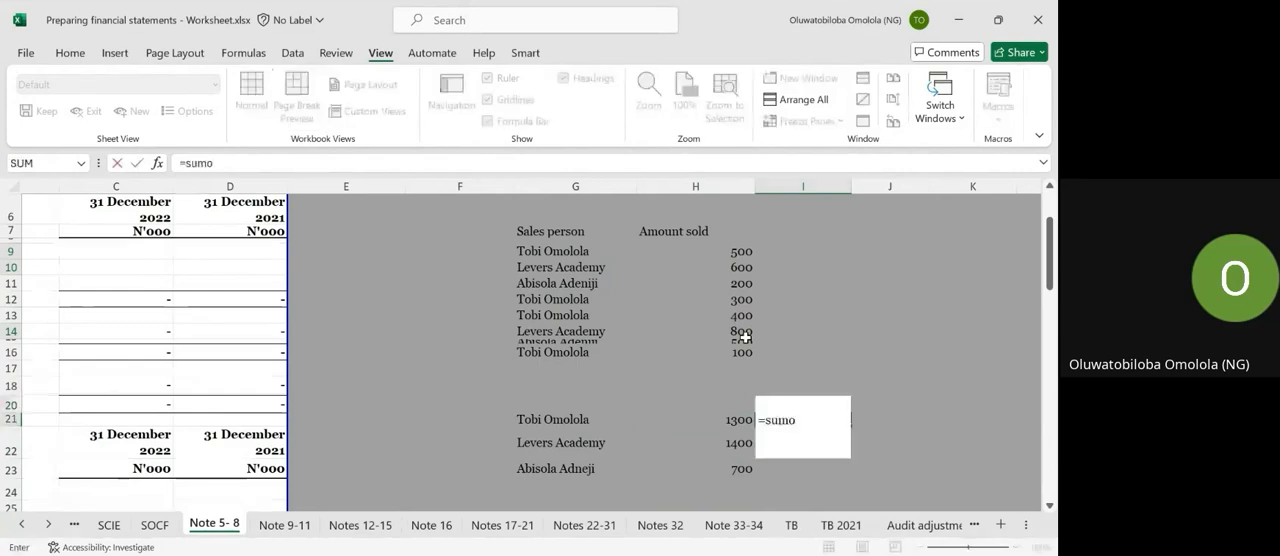
pyautogui.press('BackSpace')
pyautogui.write('if')
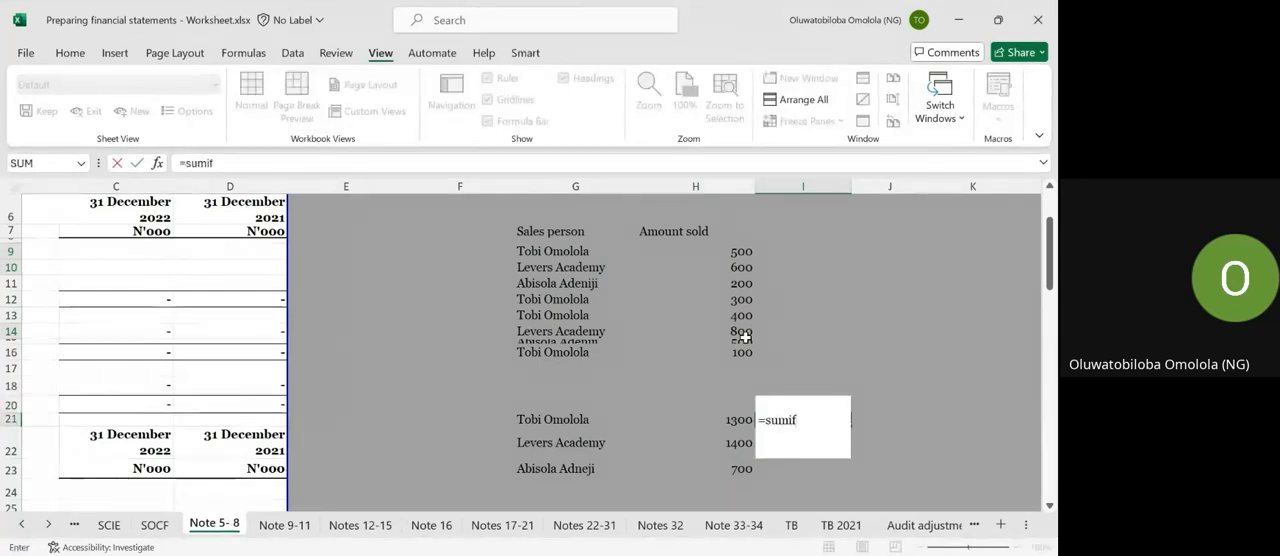
pyautogui.press('Tab')
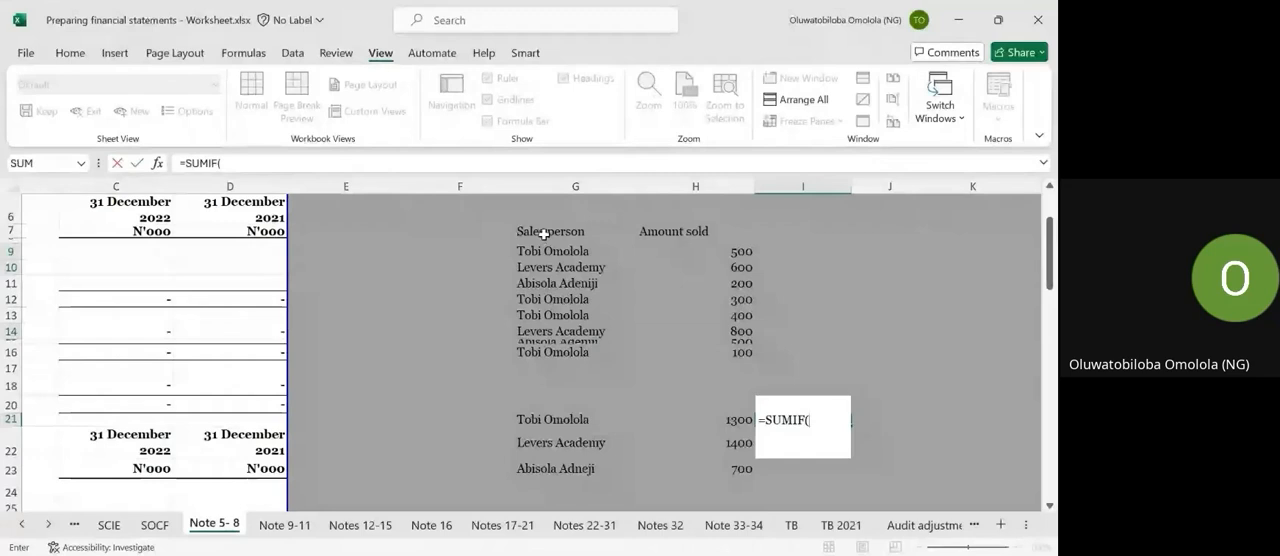
pyautogui.moveTo(544, 240); pyautogui.dragTo(544, 349)
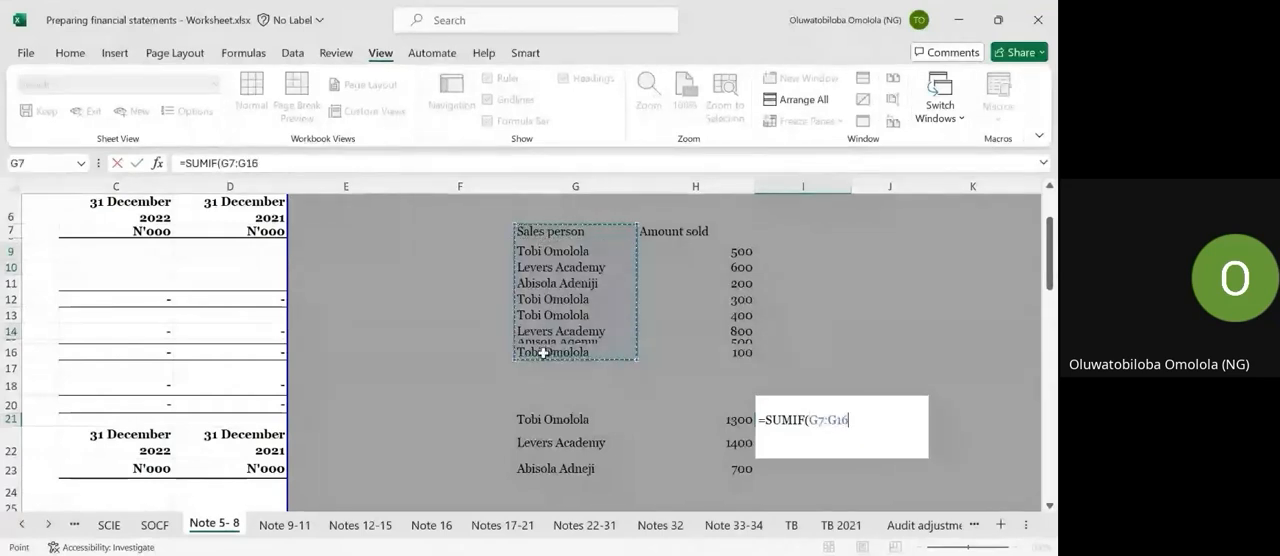
pyautogui.write(',')
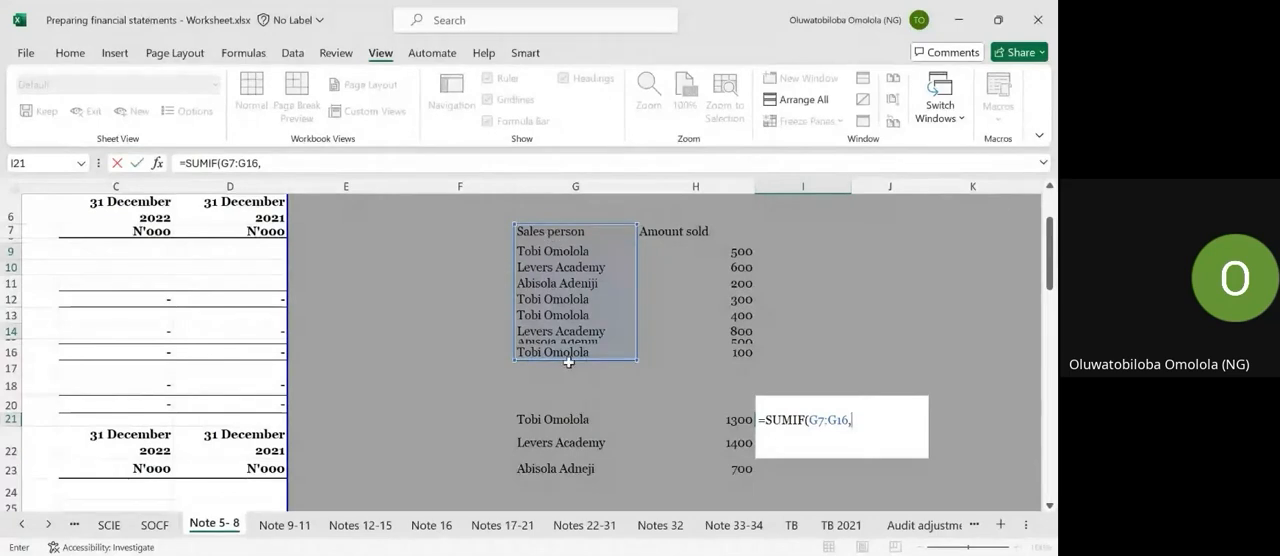
pyautogui.click(568, 419)
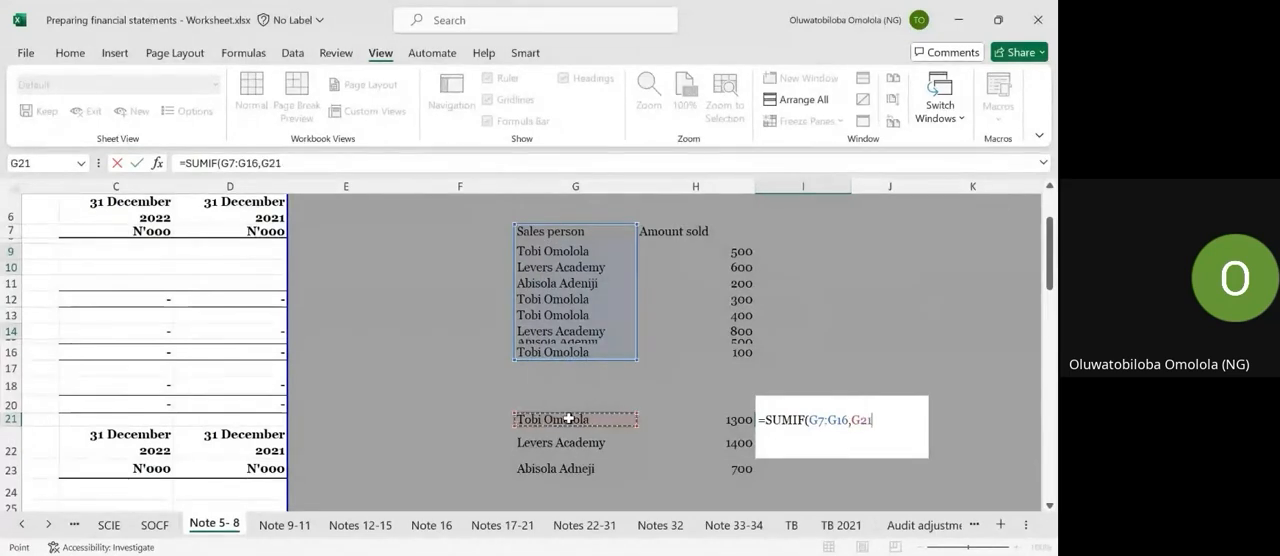
pyautogui.write(',')
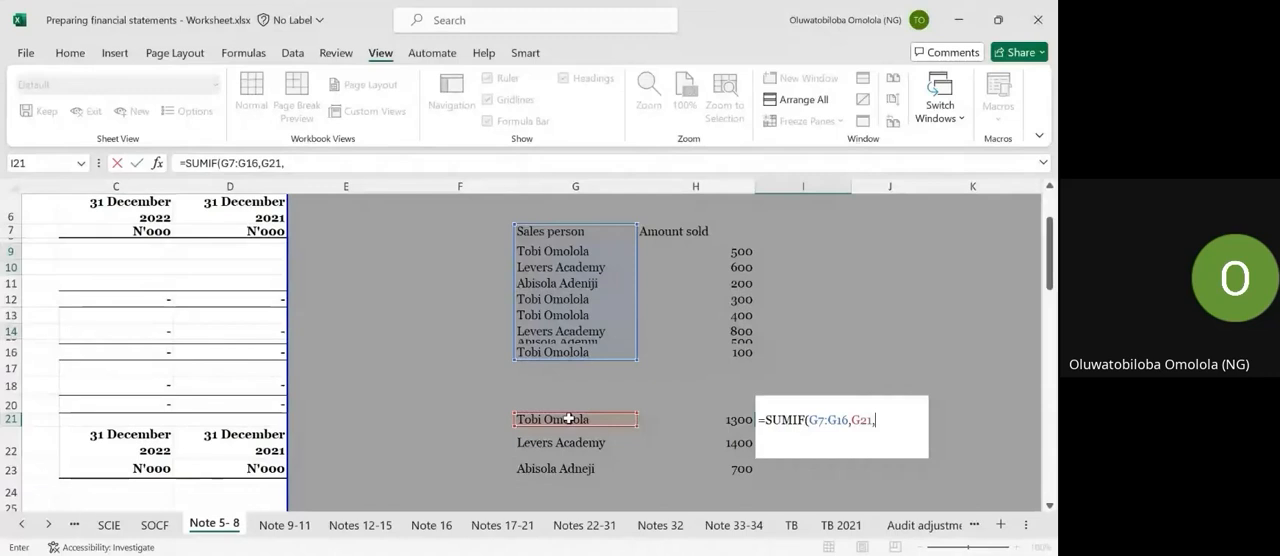
pyautogui.moveTo(714, 250); pyautogui.dragTo(708, 351)
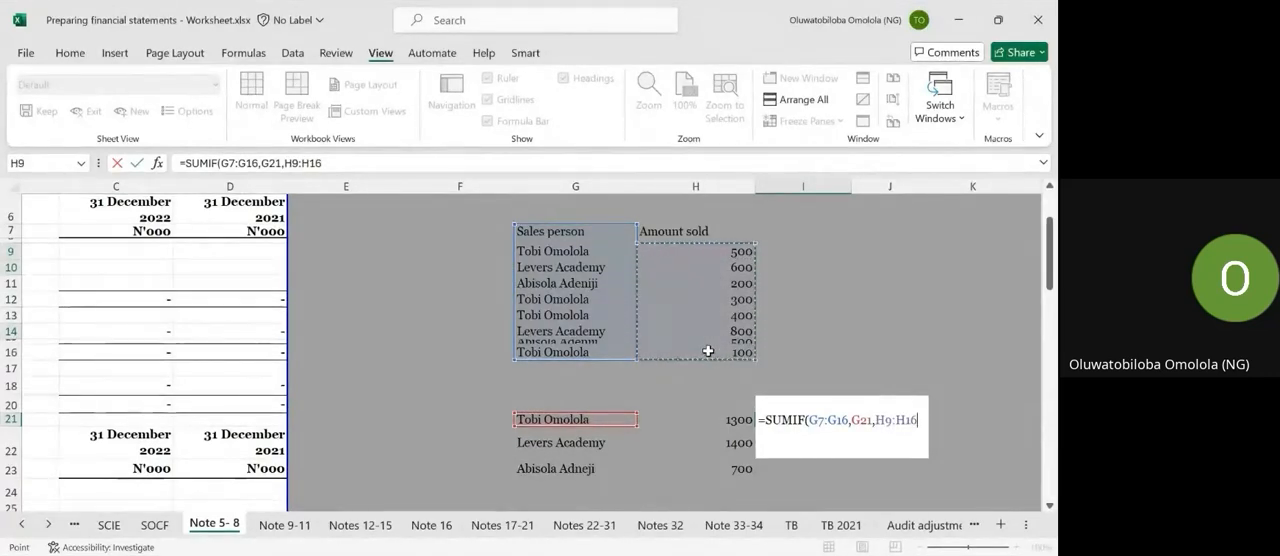
pyautogui.write(')')
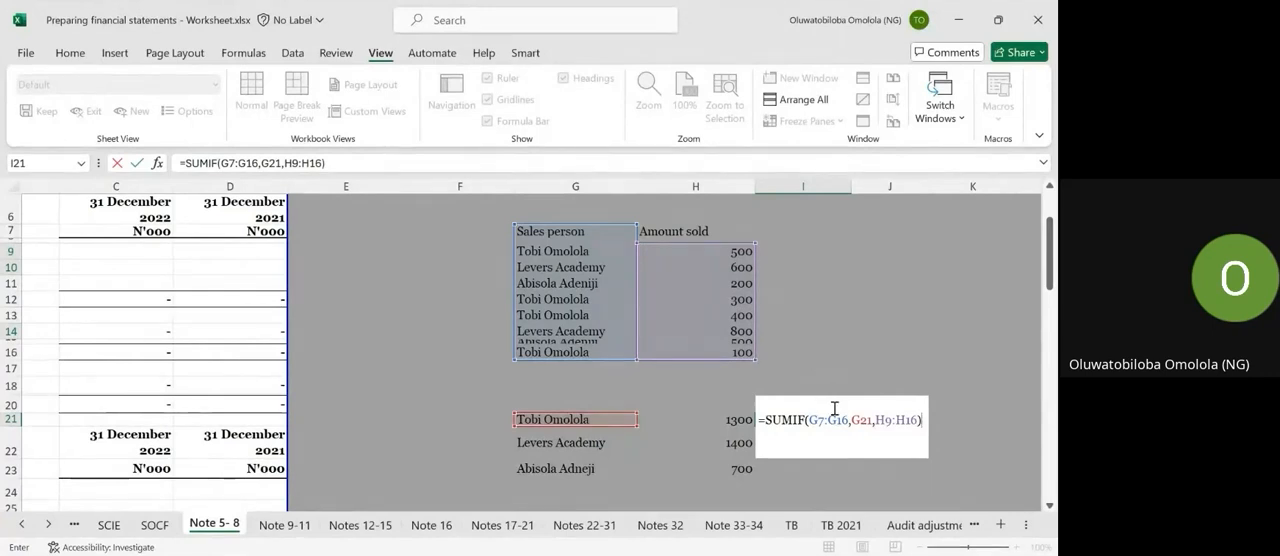
pyautogui.press('BackSpace')
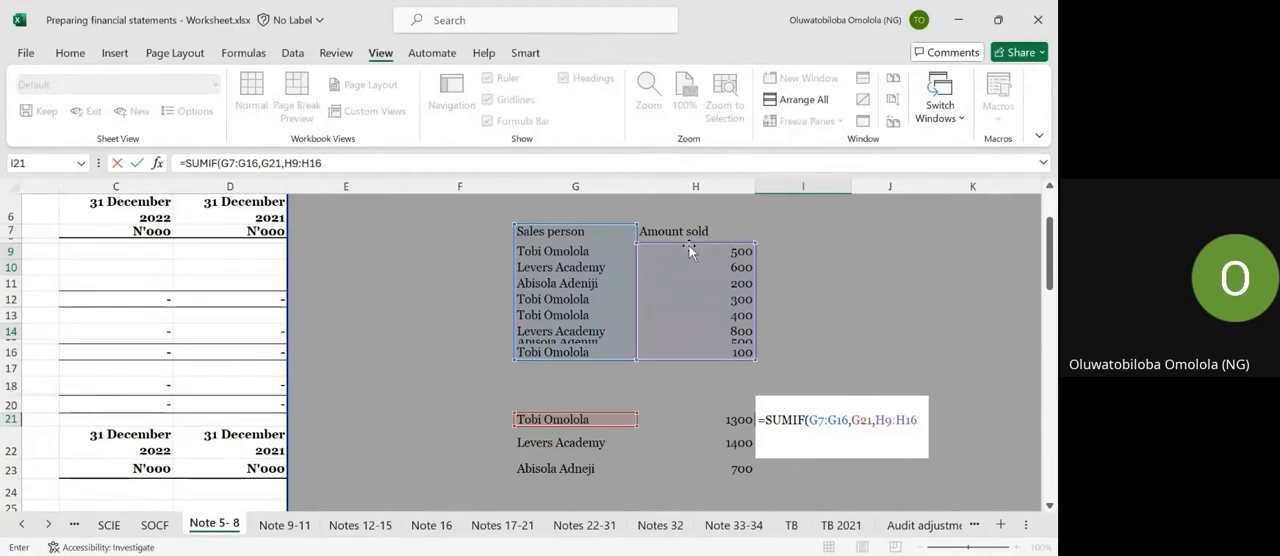
pyautogui.click(642, 212)
pyautogui.click(832, 419)
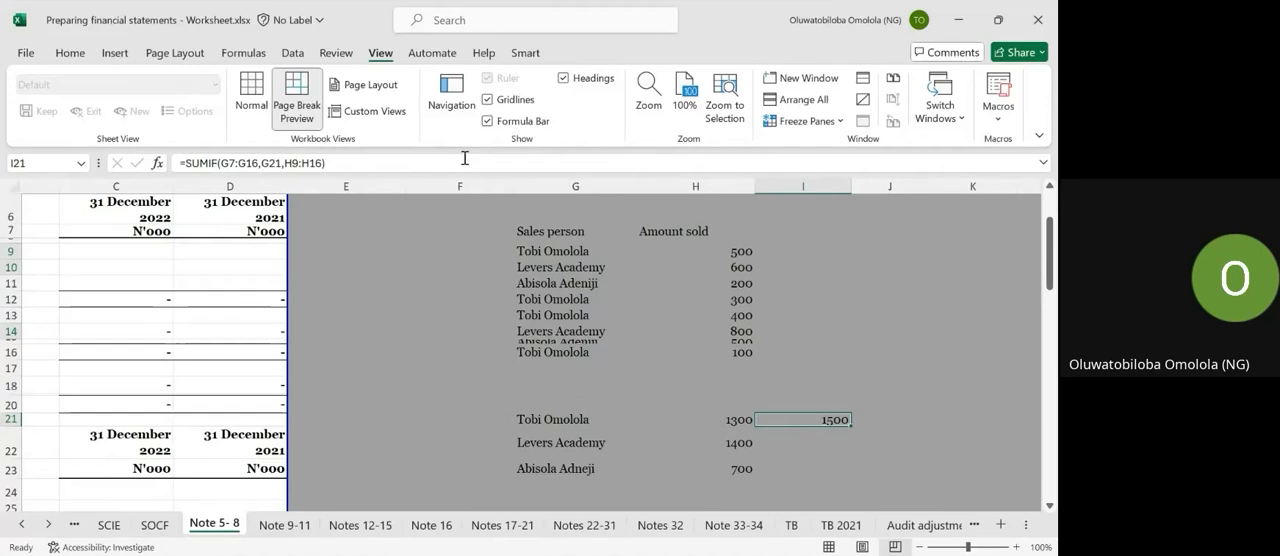
# Adjust the criteria range of the SUMIF formula in I21 to G9:G16.
pyautogui.click(337, 161)
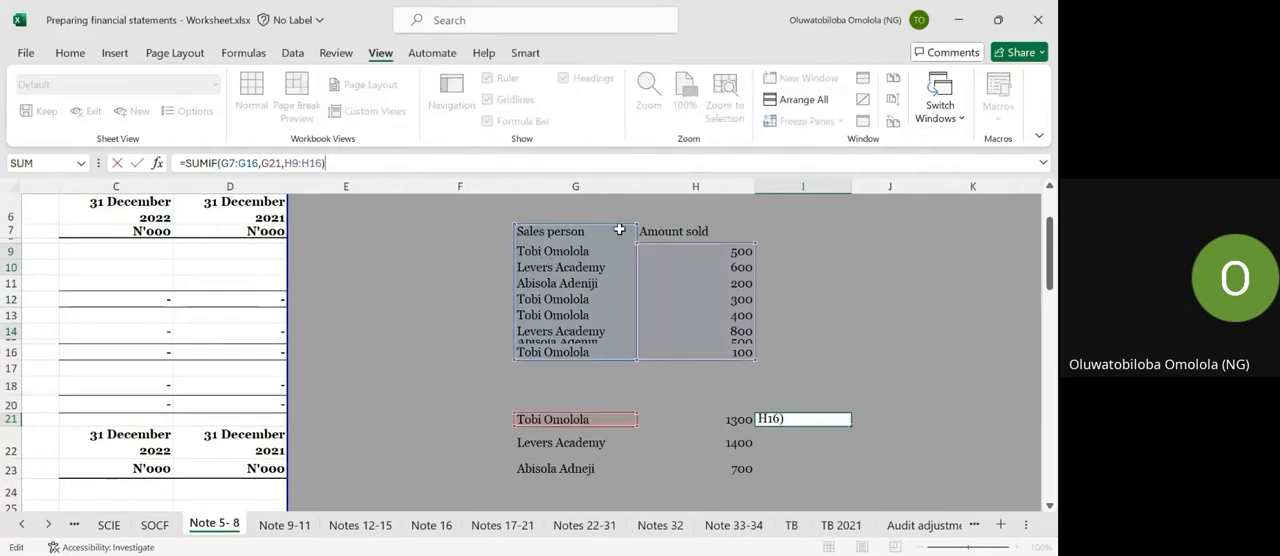
pyautogui.moveTo(619, 229); pyautogui.dragTo(632, 249)
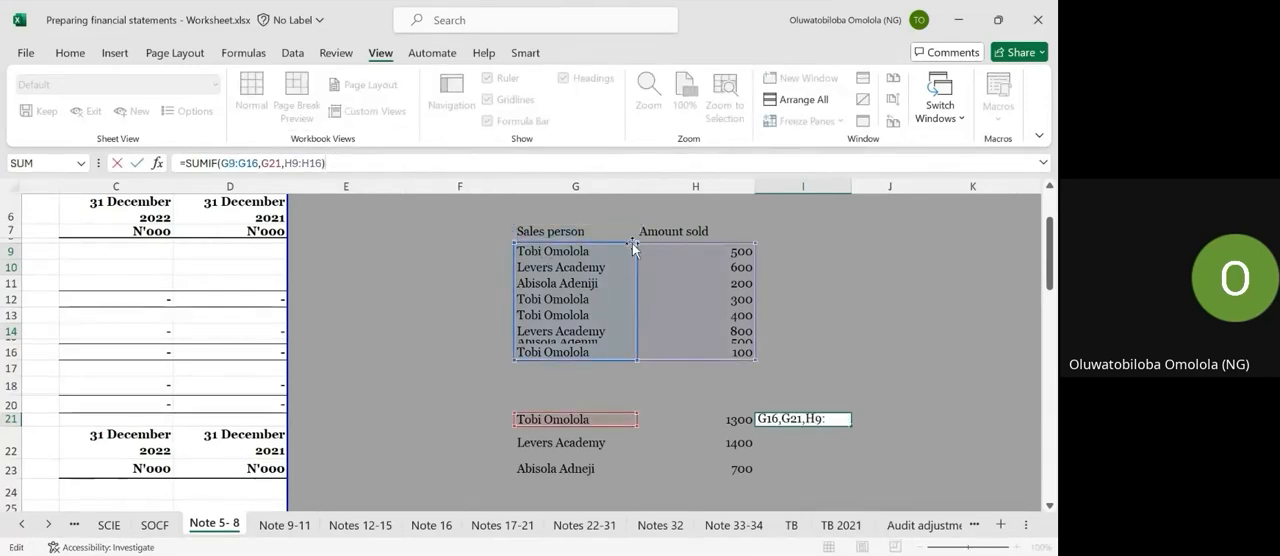
pyautogui.hotkey('ctrl', 'Return')
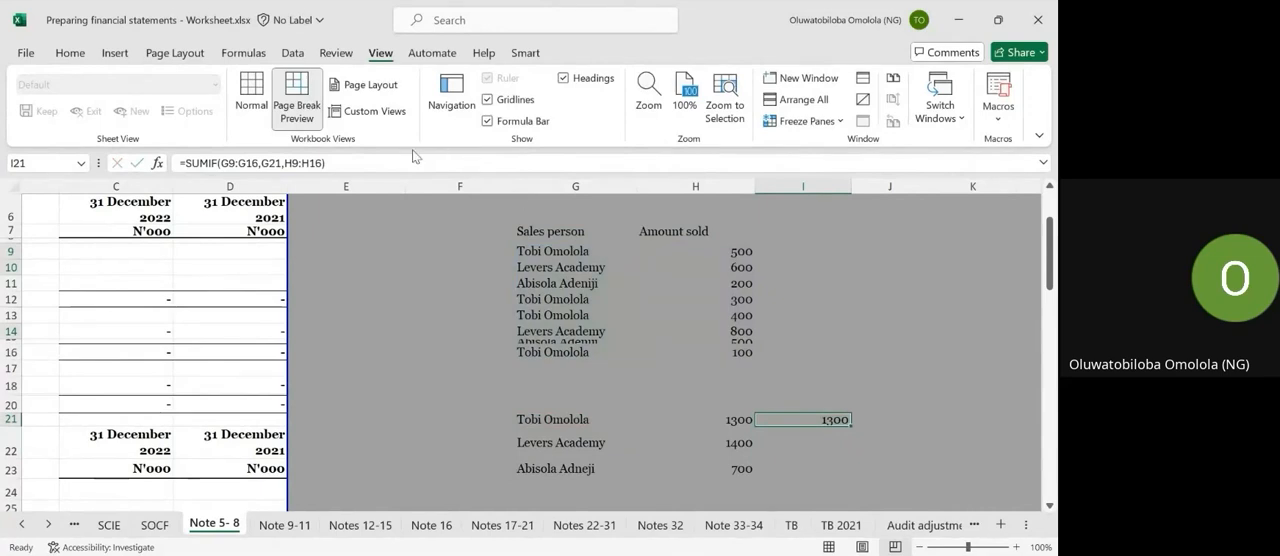
pyautogui.click(415, 158)
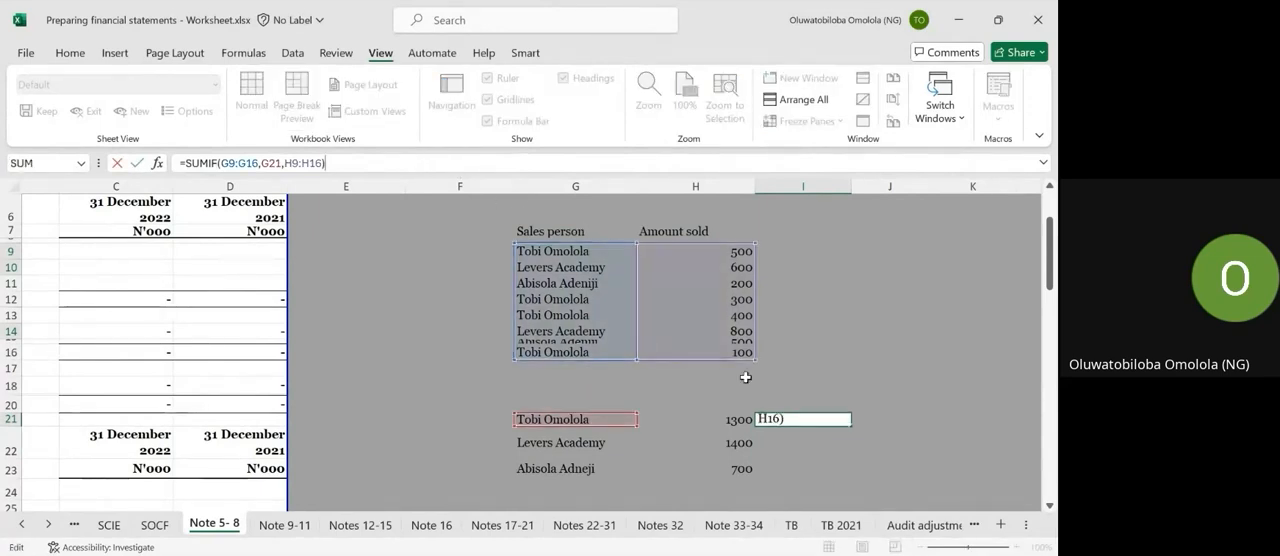
pyautogui.click(798, 419)
pyautogui.press('Escape')
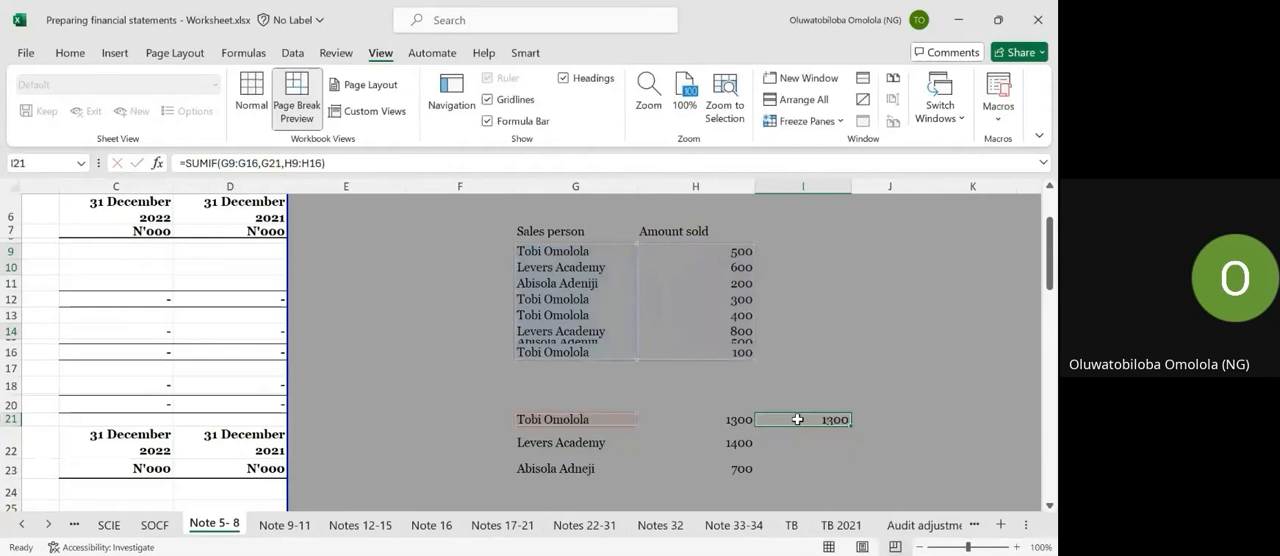
# Re-enter the first salesperson's total in I21 as =SUMIF(G9:G16,G21,H9:H16).
pyautogui.write('=sum')
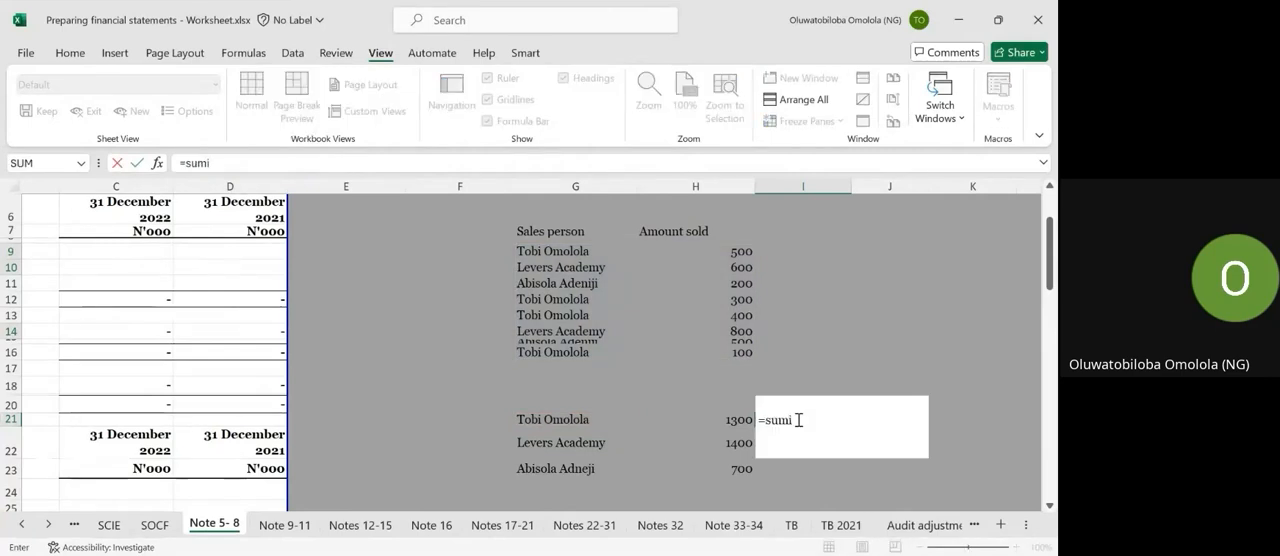
pyautogui.write('i')
pyautogui.press('Tab')
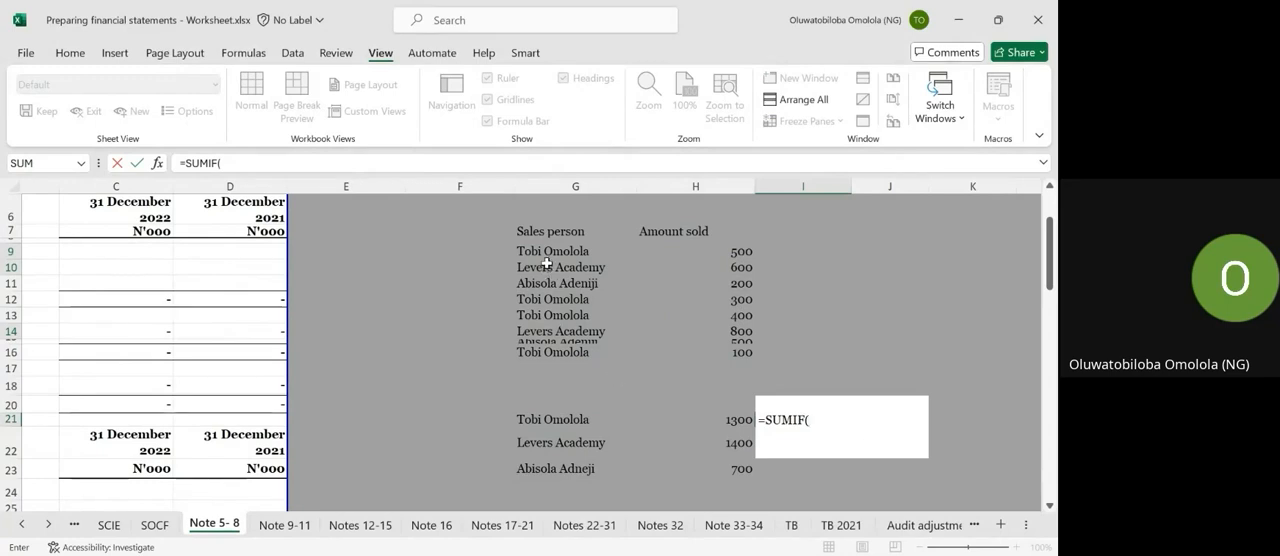
pyautogui.moveTo(542, 254); pyautogui.dragTo(548, 353)
pyautogui.write(',')
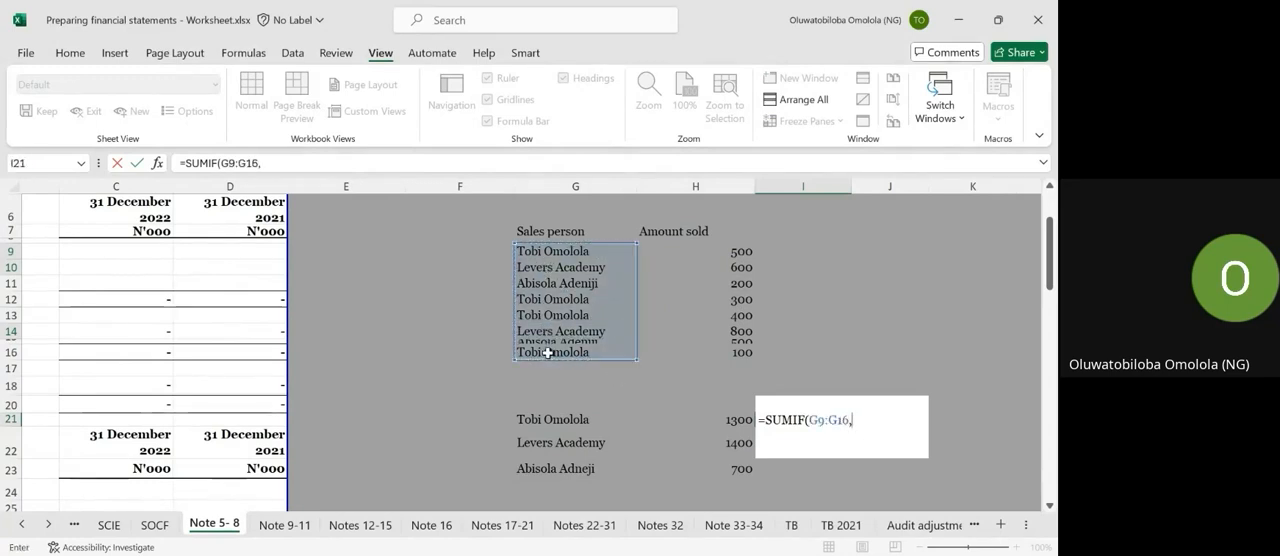
pyautogui.click(550, 416)
pyautogui.write(',')
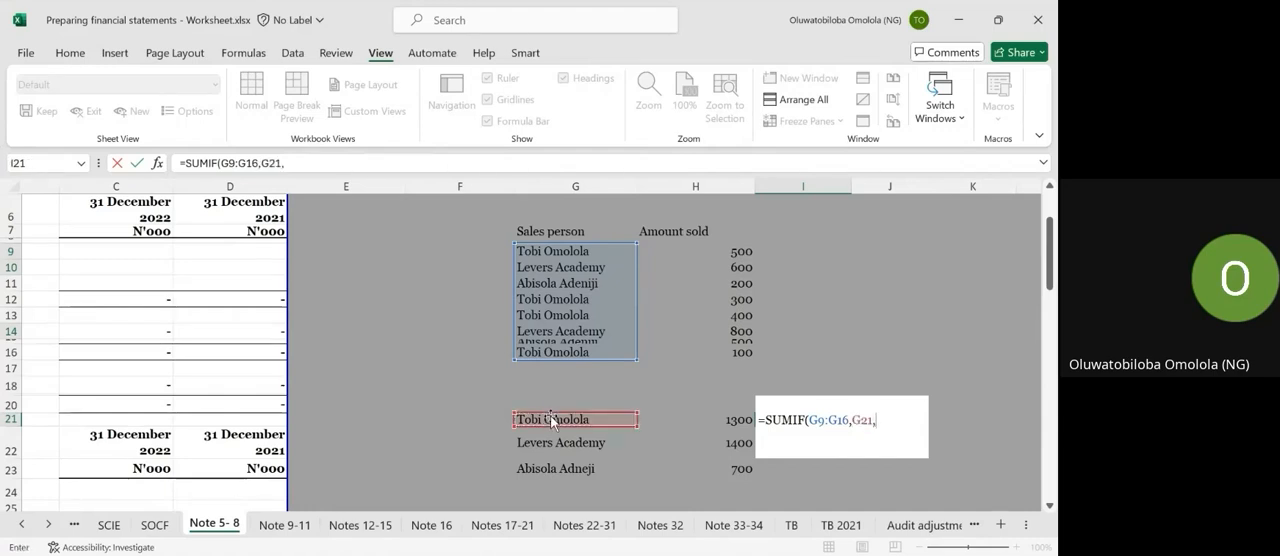
pyautogui.moveTo(717, 240); pyautogui.dragTo(722, 300)
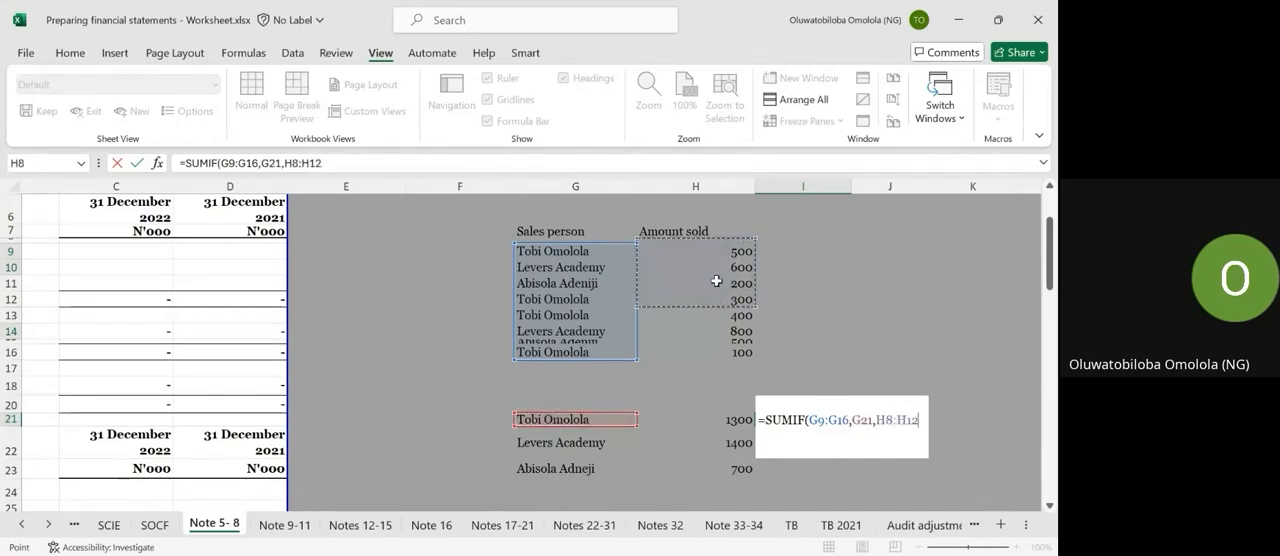
pyautogui.moveTo(711, 257); pyautogui.dragTo(707, 348)
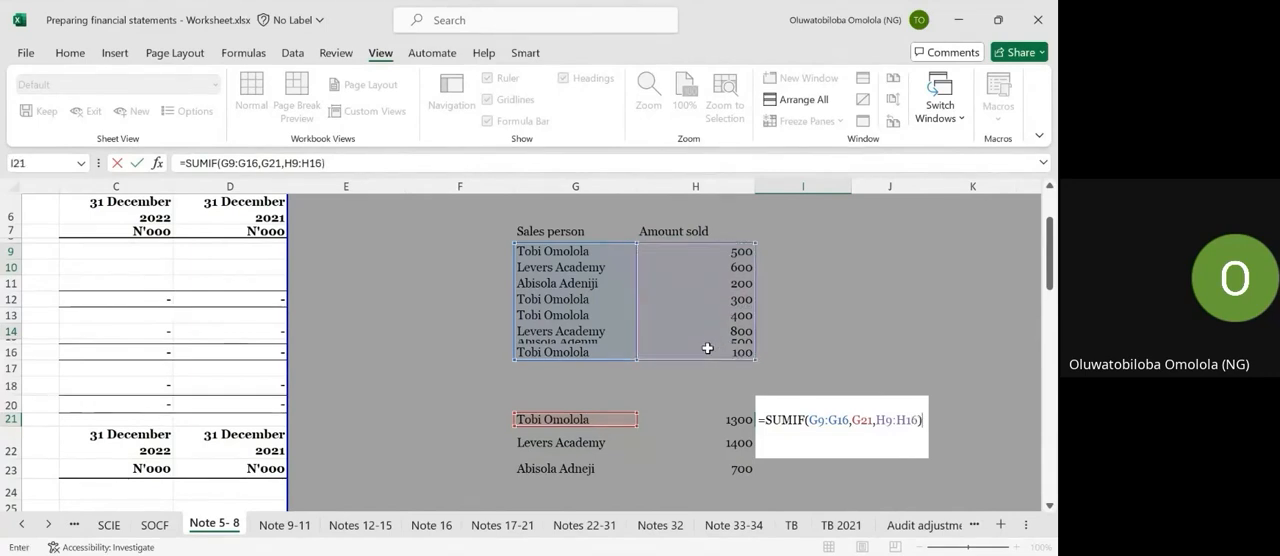
pyautogui.press('Return')
# Make both ranges in I21 absolute as =SUMIF($G$9:$G$16,G21,$H$9:$H$16) and fill the formula down to I23.
pyautogui.press('Up')
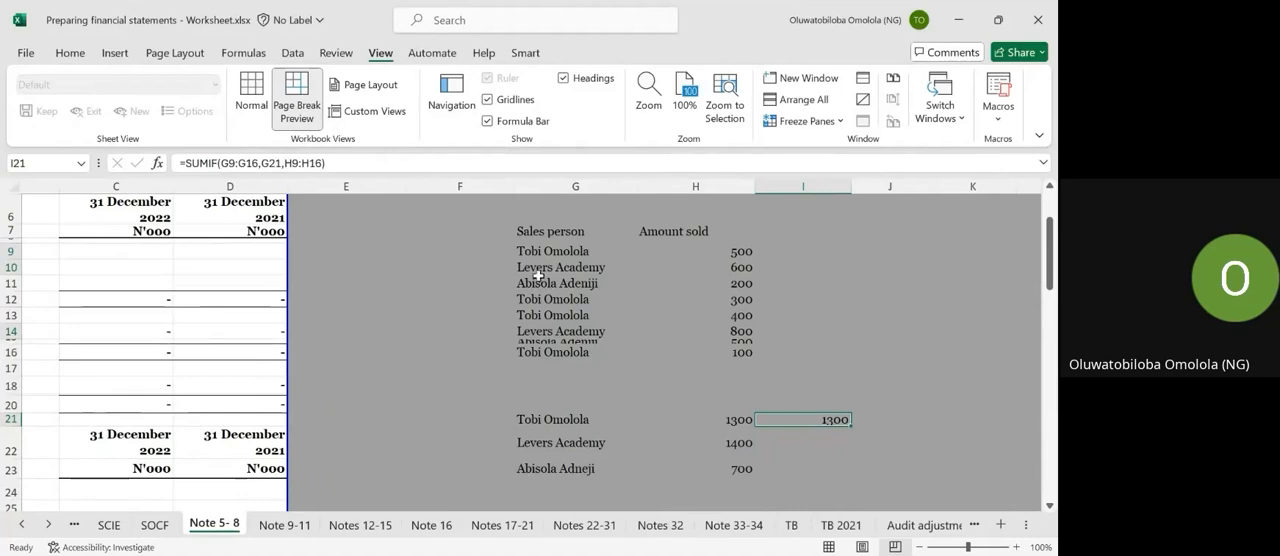
pyautogui.click(242, 168)
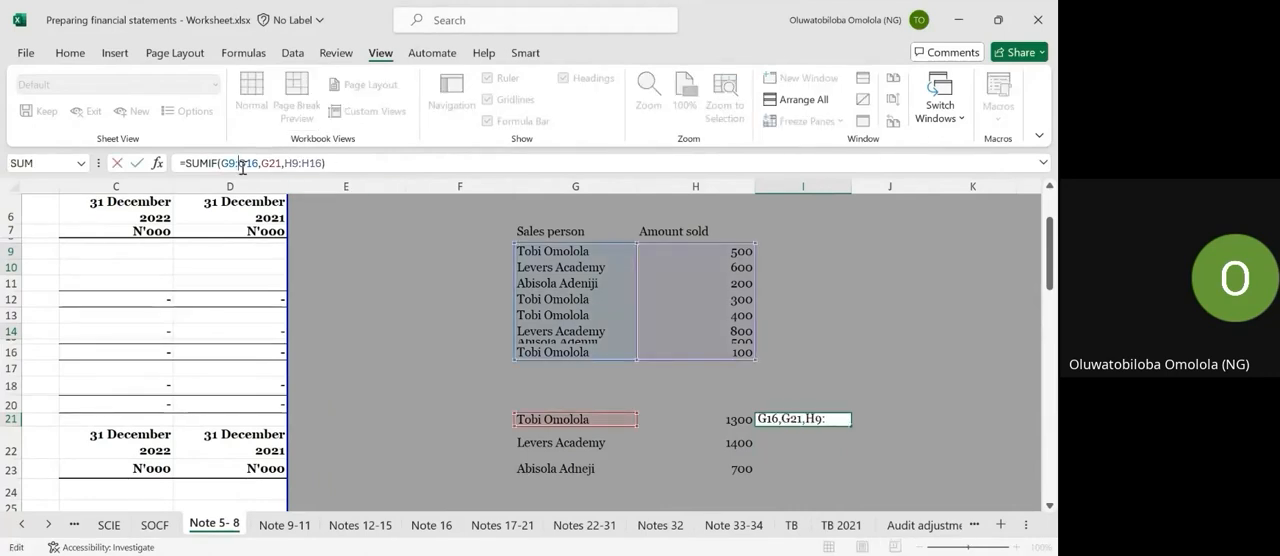
pyautogui.press('F4')
pyautogui.click(231, 161)
pyautogui.press('F4')
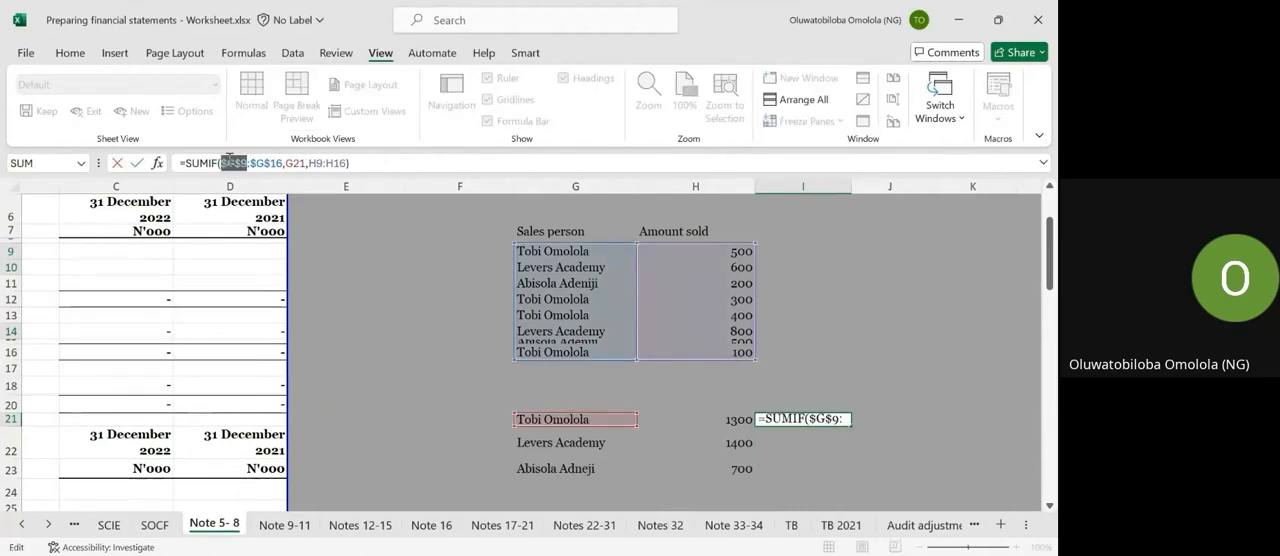
pyautogui.click(316, 160)
pyautogui.press('F4')
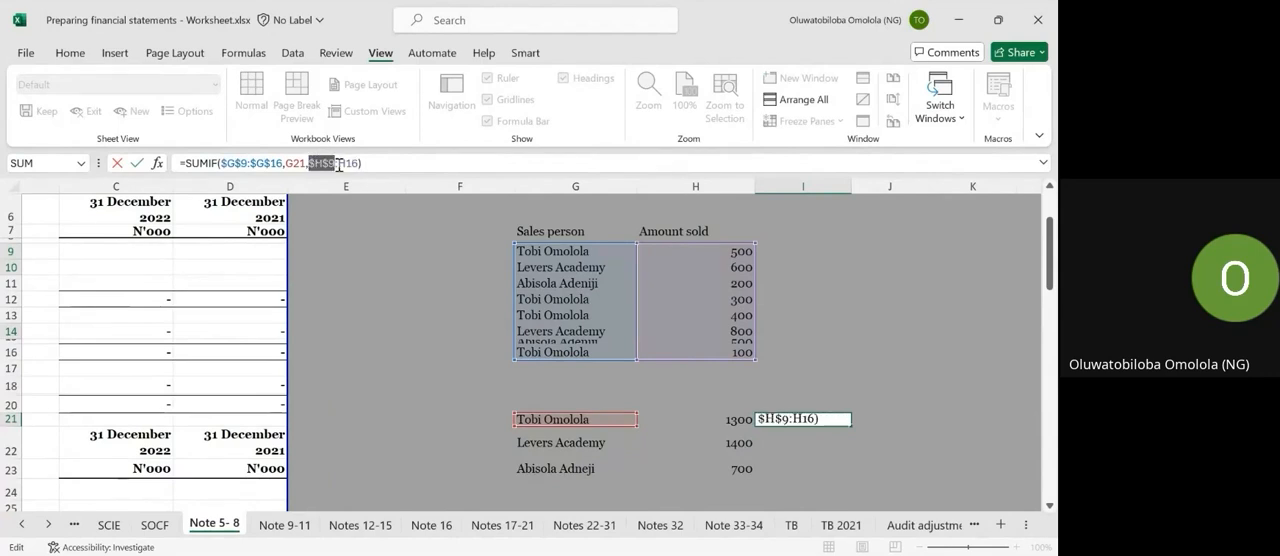
pyautogui.click(350, 163)
pyautogui.press('F4')
pyautogui.press('Return')
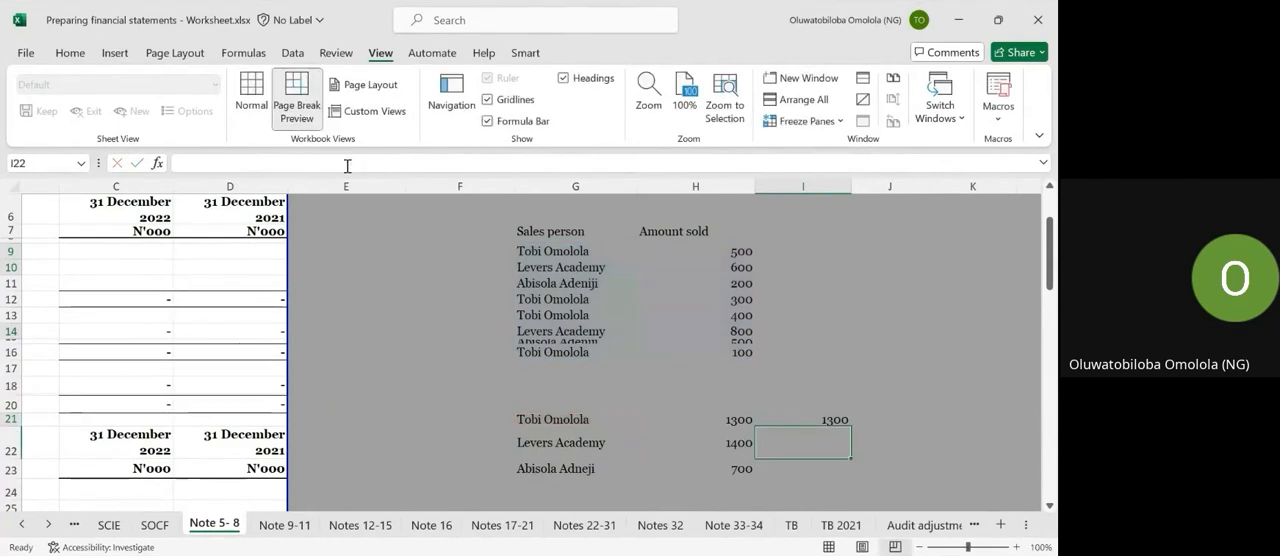
pyautogui.press('Up')
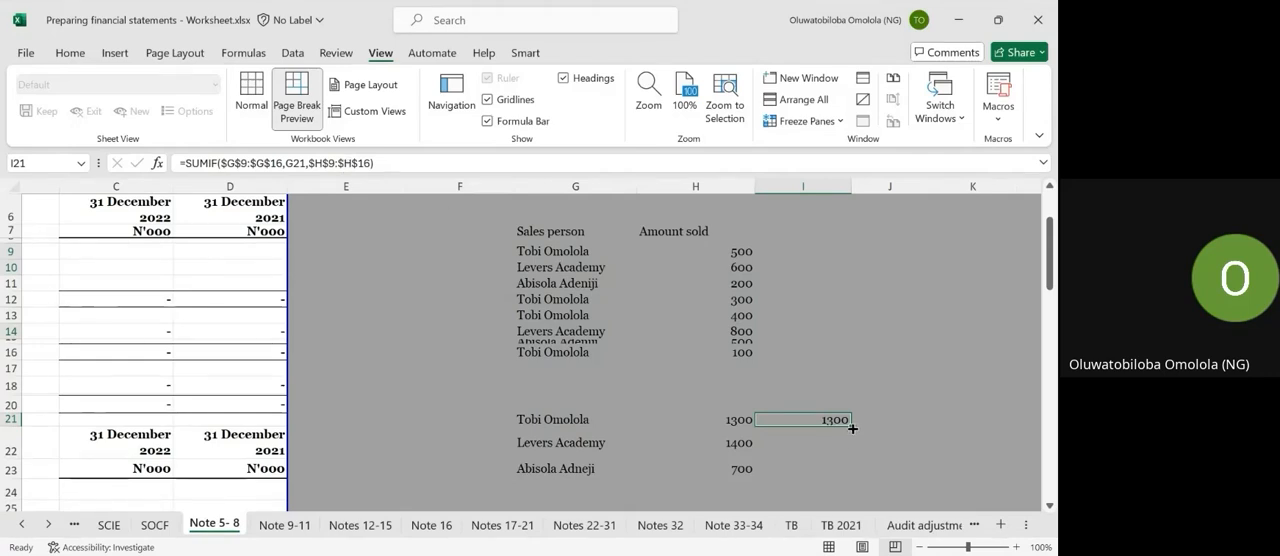
pyautogui.moveTo(851, 428); pyautogui.dragTo(848, 487)
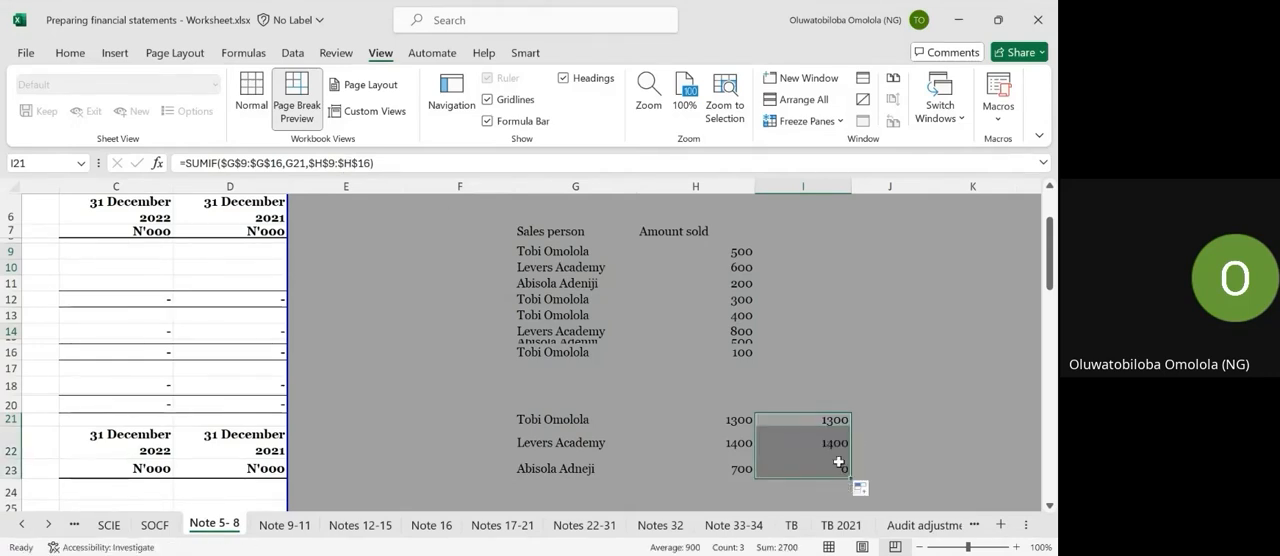
# Check the salesperson's name in G23 against the SUMIF results in I21:I23.
pyautogui.click(530, 466)
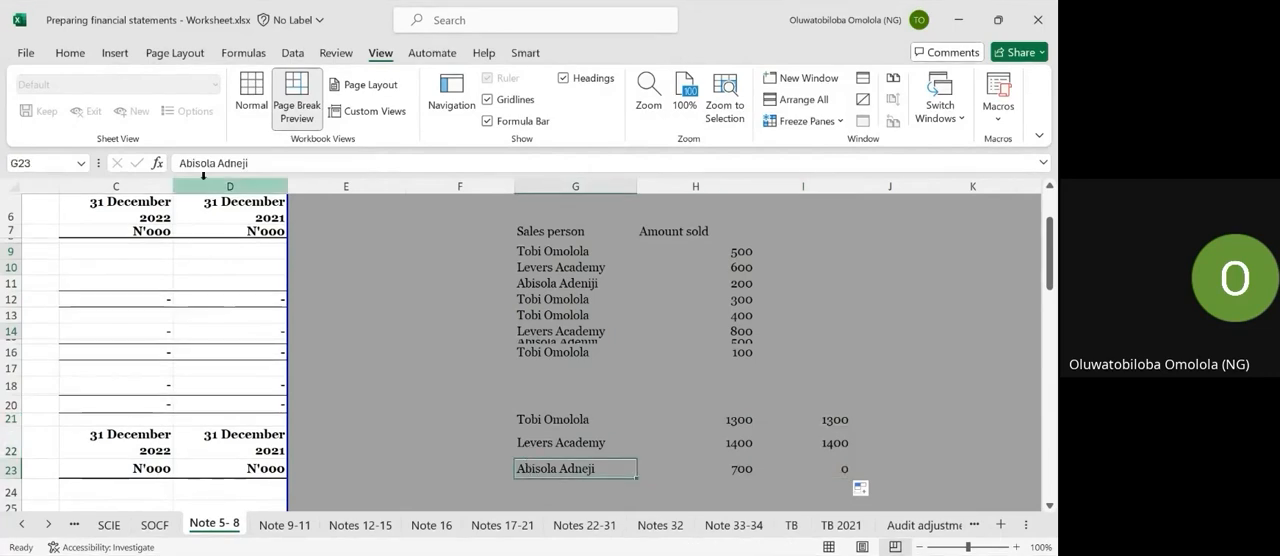
pyautogui.click(829, 440)
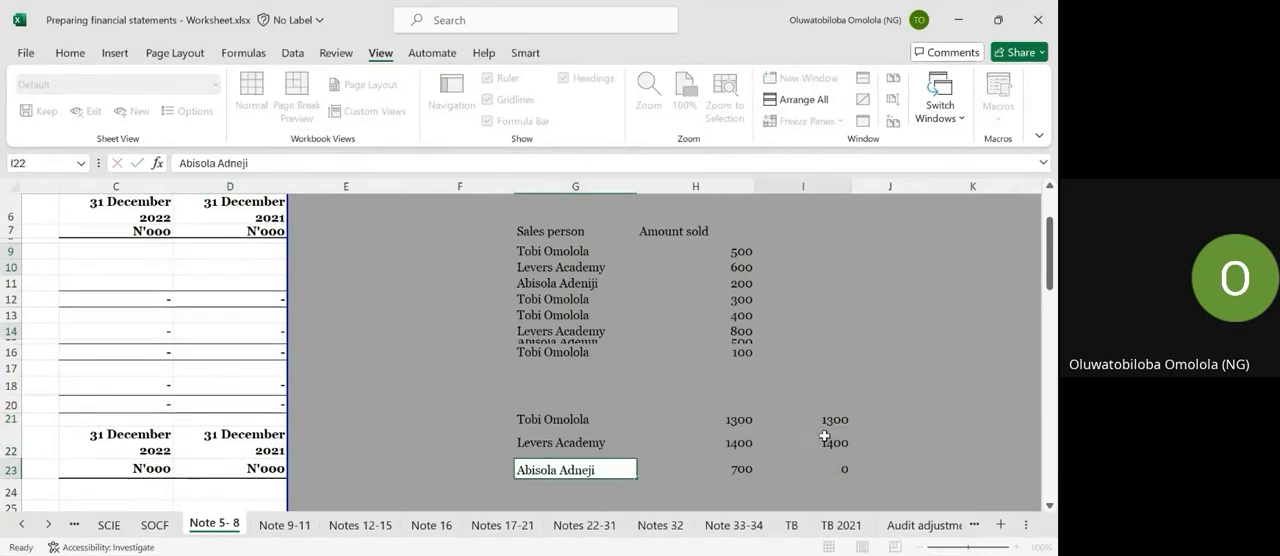
pyautogui.click(830, 419)
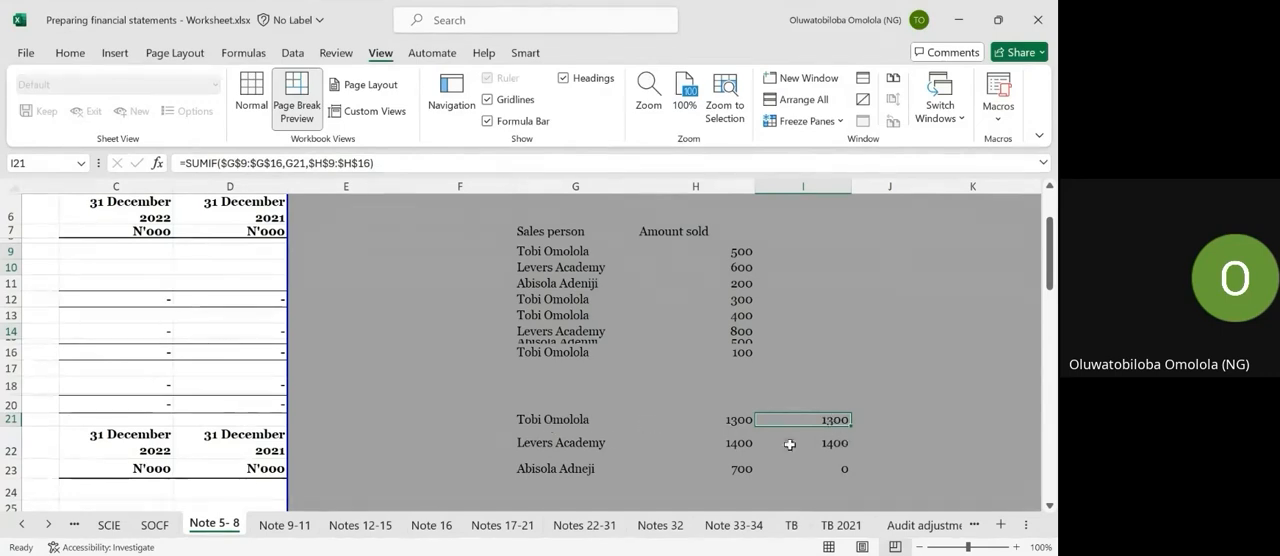
pyautogui.click(551, 468)
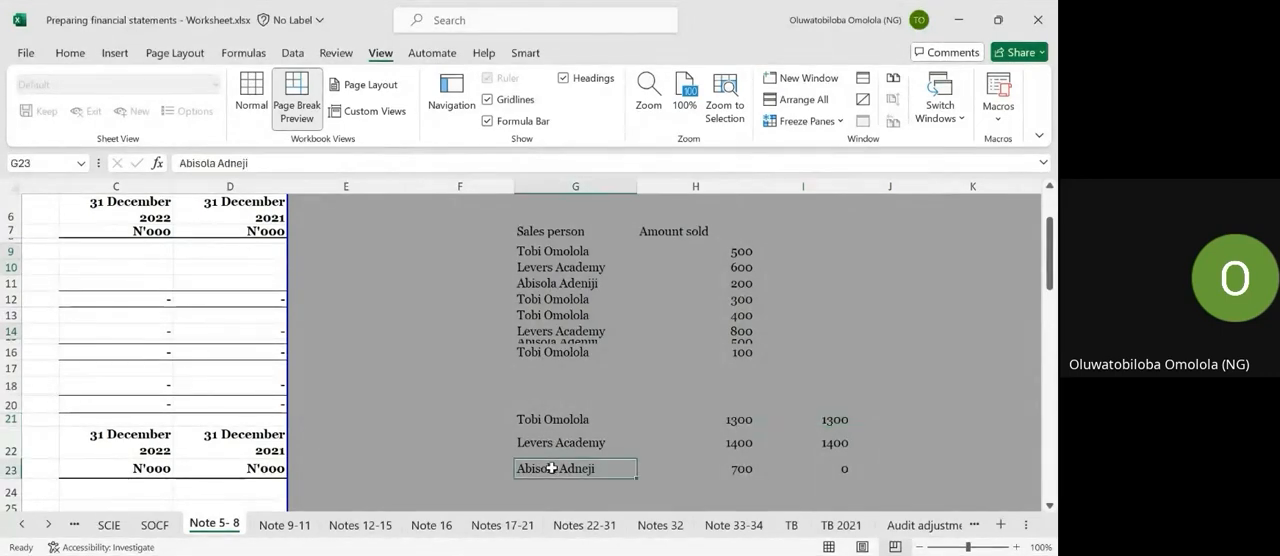
pyautogui.click(812, 466)
pyautogui.click(566, 466)
# Correct the spelling of the third salesperson's surname in G23 to match the spelling used in the sales table.
pyautogui.doubleClick(582, 467)
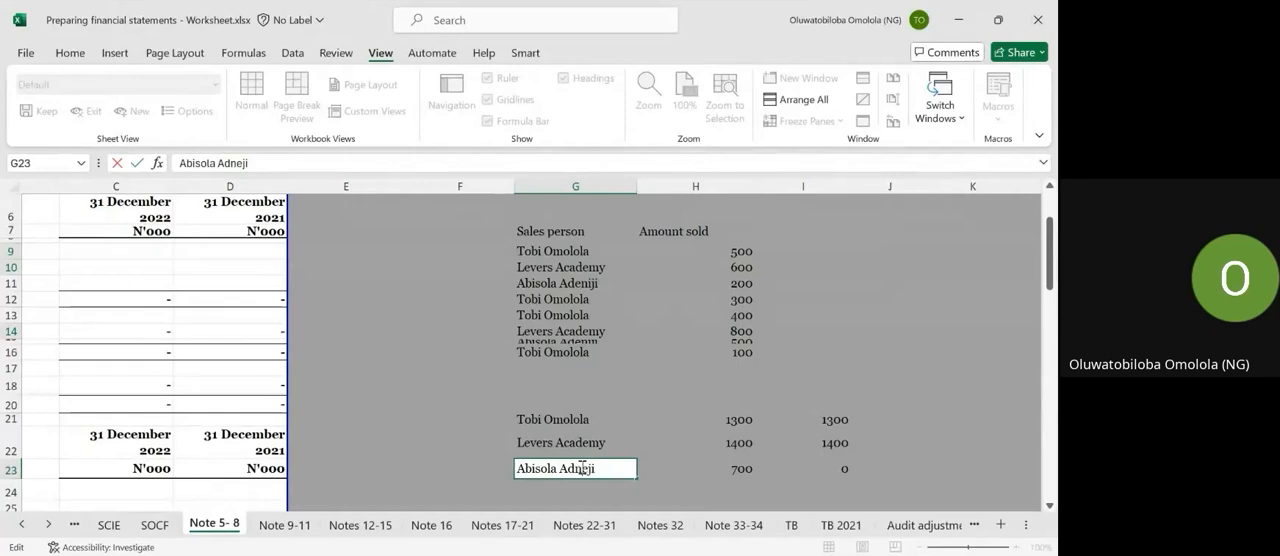
pyautogui.press('Escape')
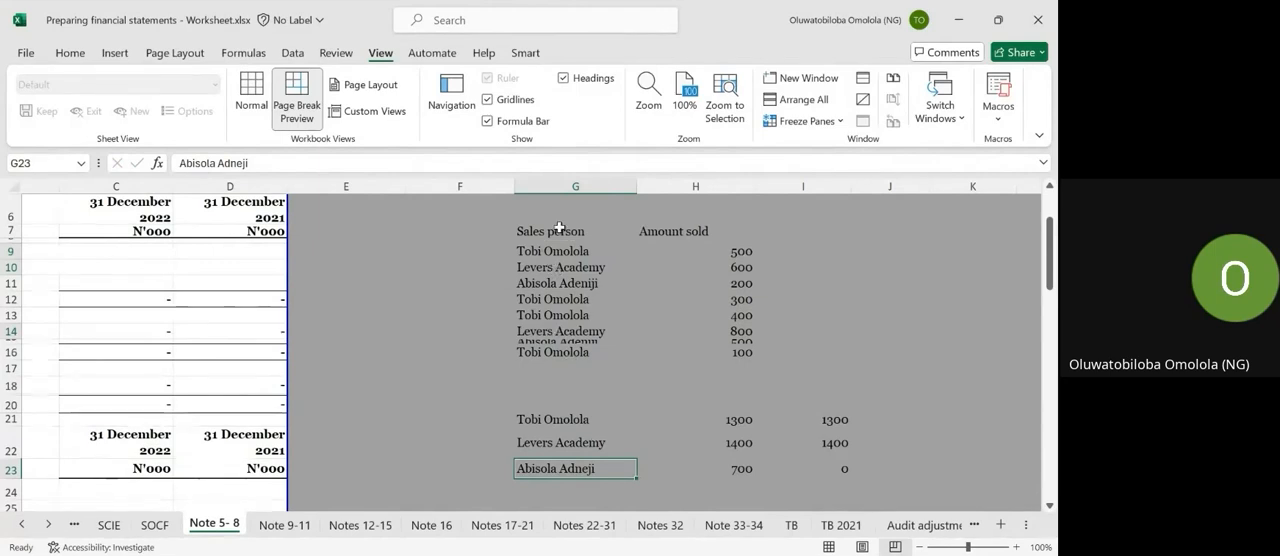
pyautogui.click(233, 163)
pyautogui.write('e')
pyautogui.press('Return')
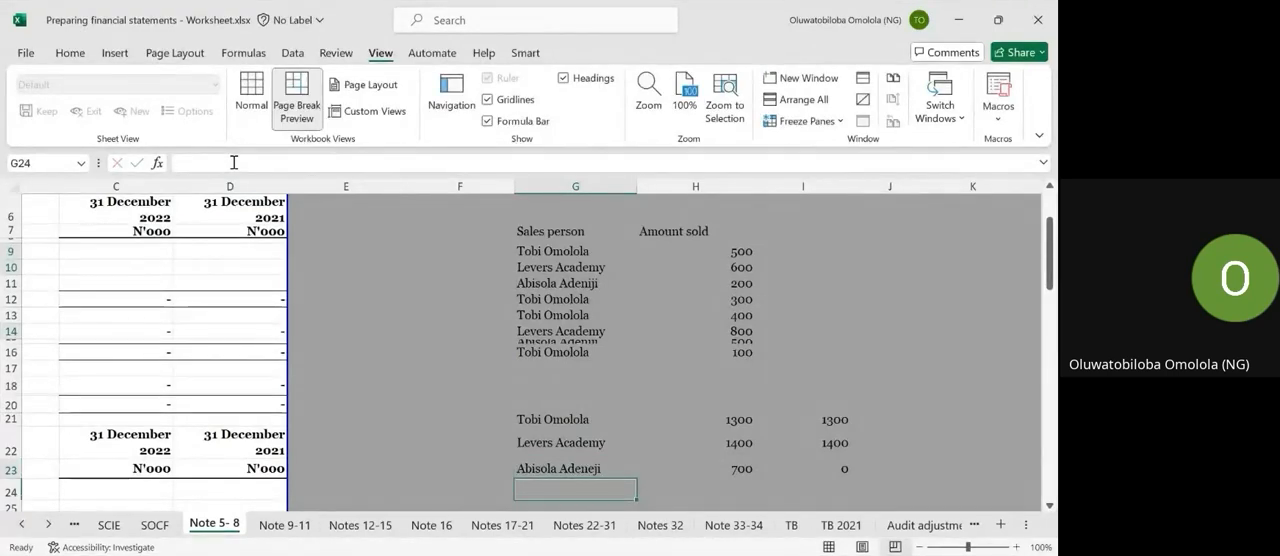
pyautogui.press('Up')
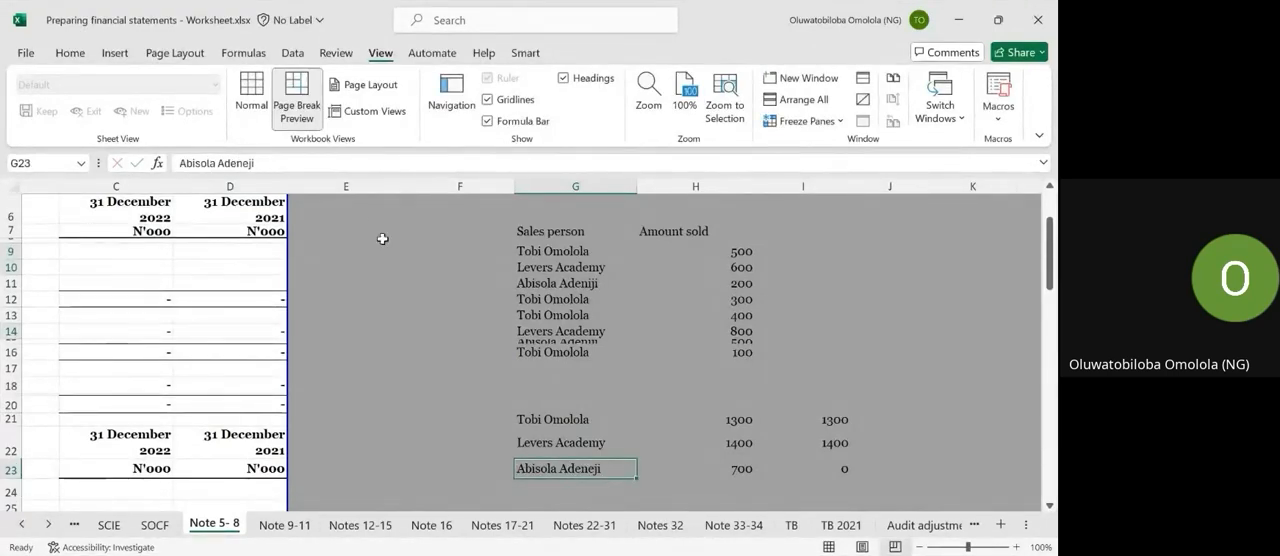
pyautogui.click(611, 286)
pyautogui.click(570, 468)
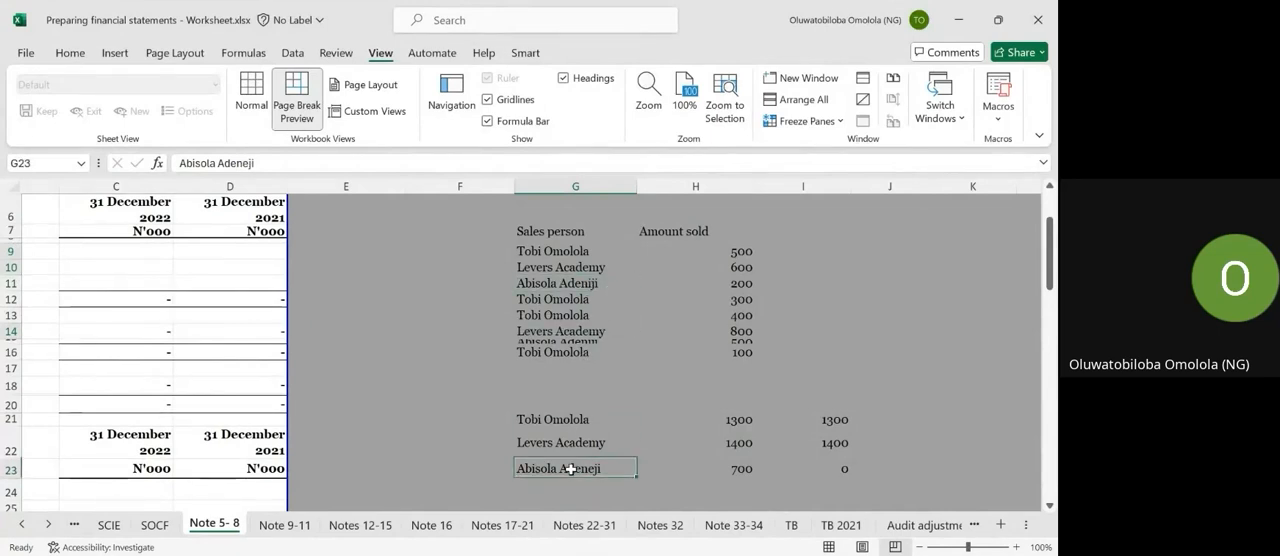
pyautogui.click(248, 164)
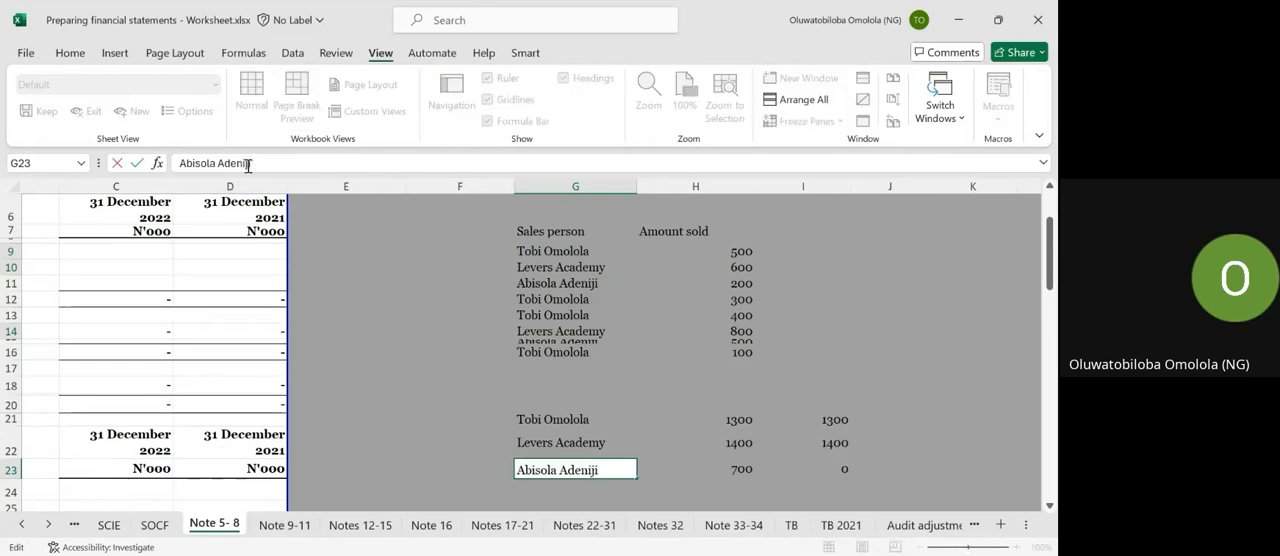
pyautogui.press('Return')
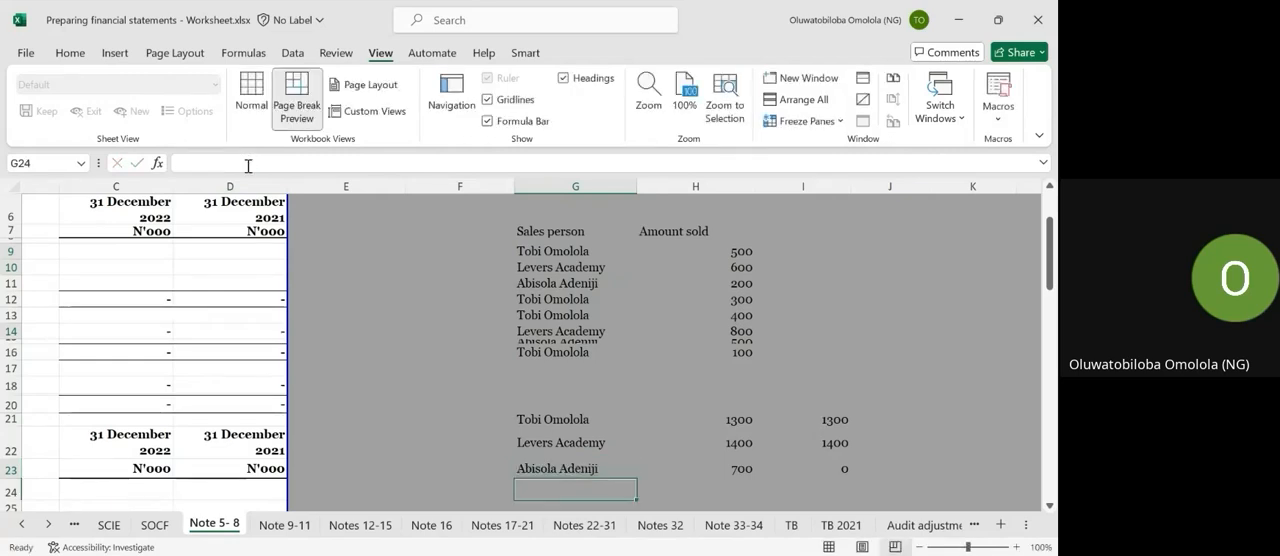
pyautogui.press('Up')
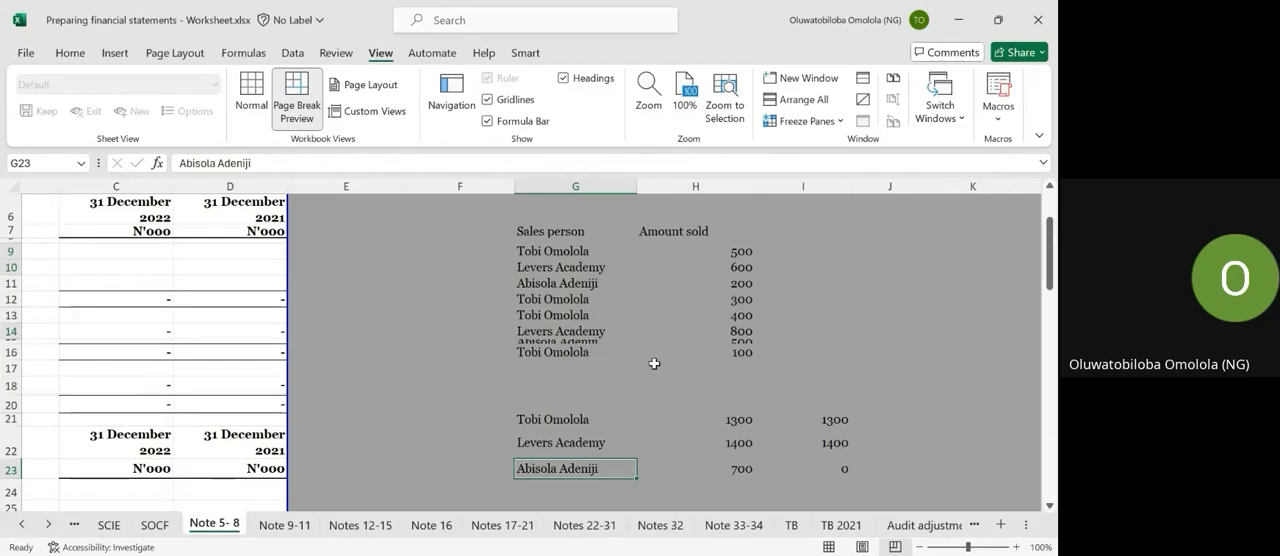
# Compare the name in G11 with G23 and adjust the end of the G23 entry so both texts match exactly.
pyautogui.click(575, 283)
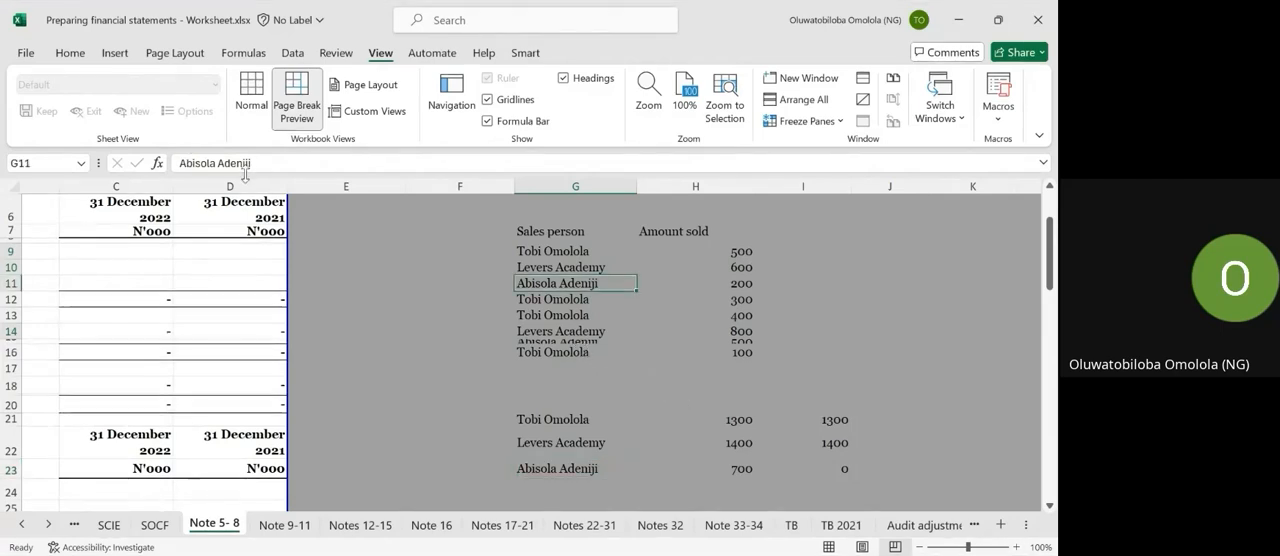
pyautogui.moveTo(269, 163); pyautogui.dragTo(18, 157)
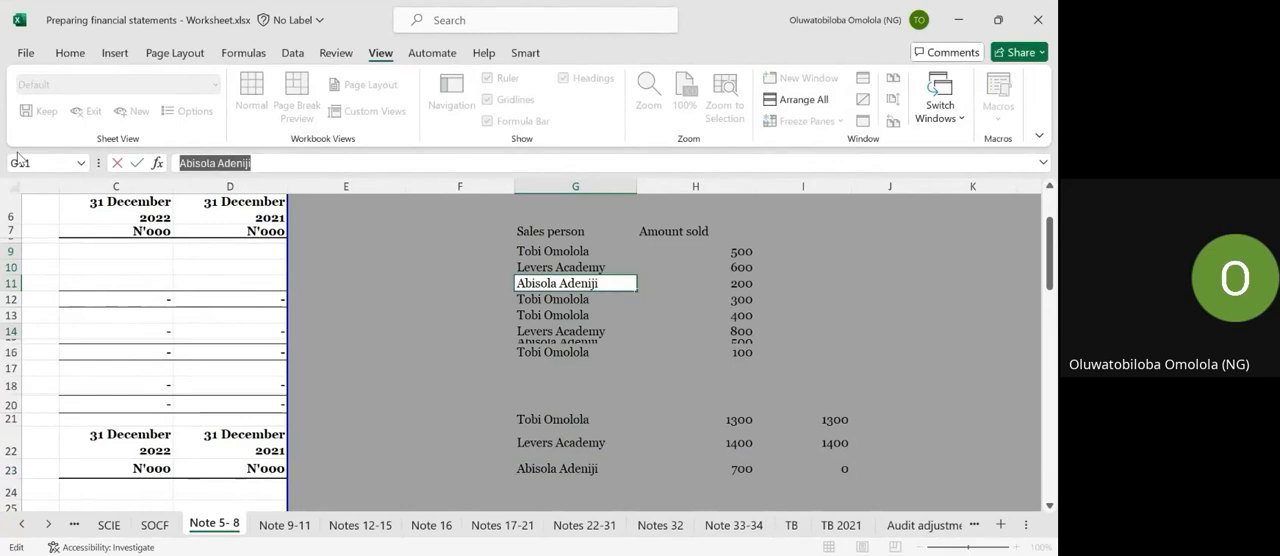
pyautogui.press('Escape')
pyautogui.click(535, 466)
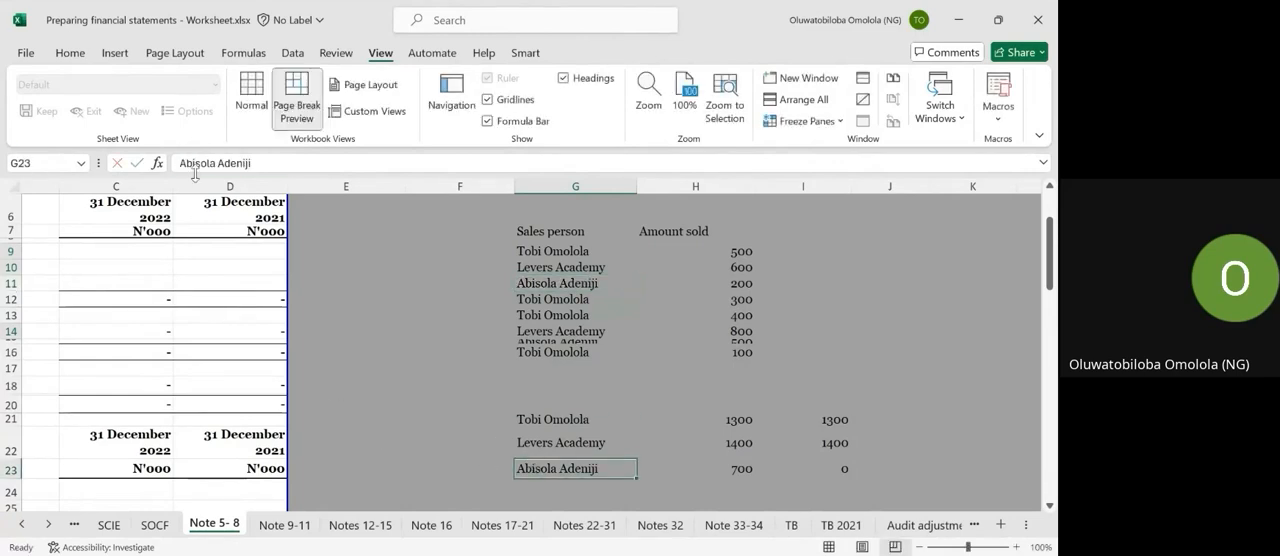
pyautogui.click(284, 162)
pyautogui.press('Return')
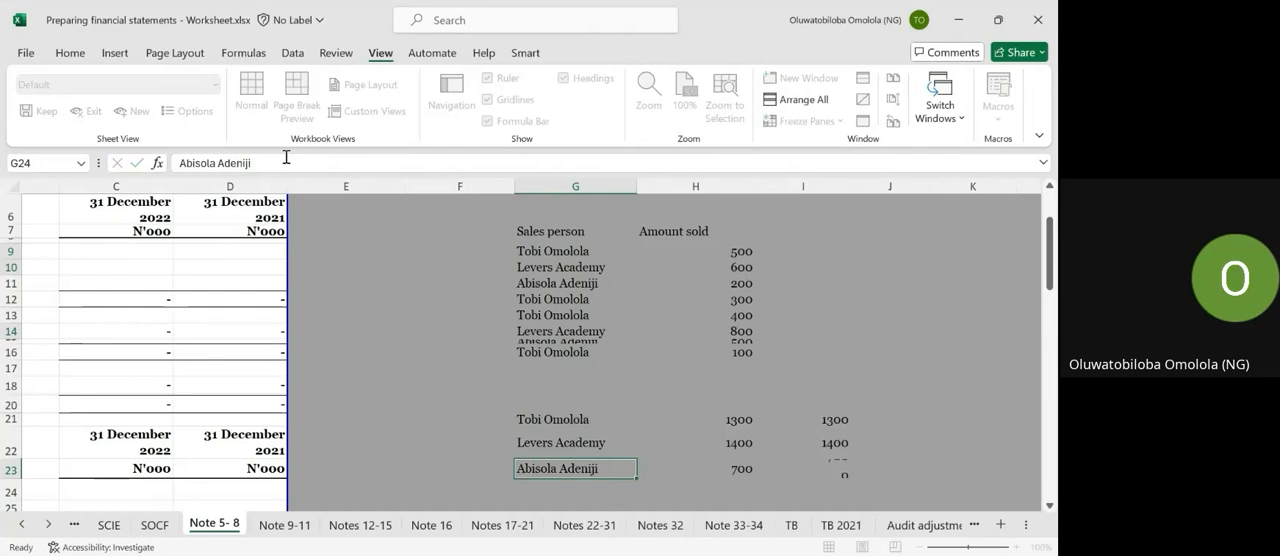
pyautogui.press('Up')
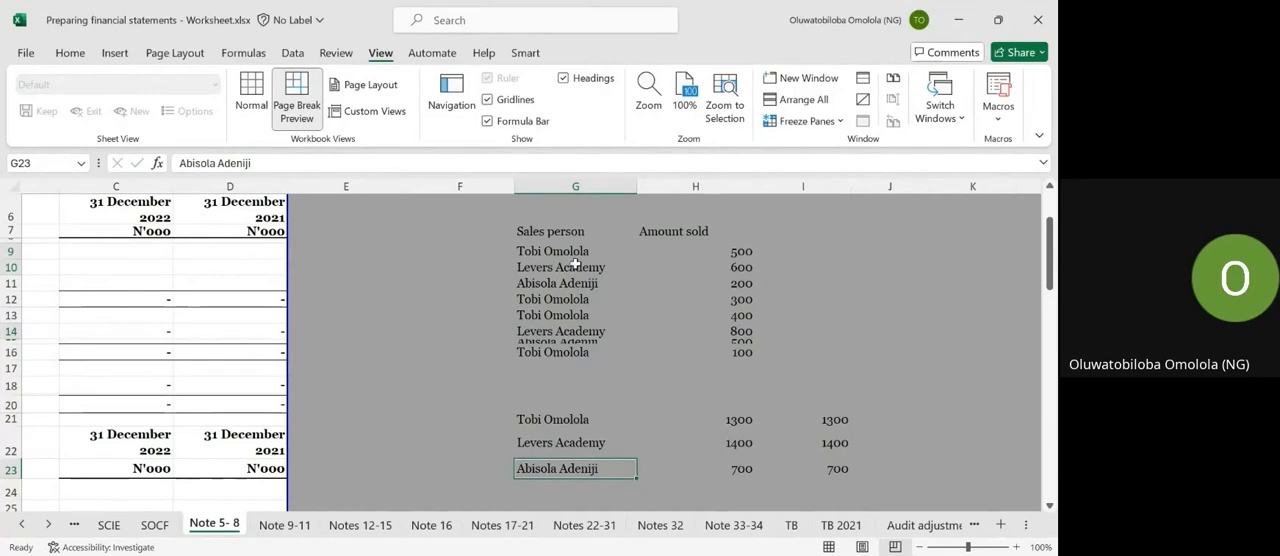
# Review the SUMIF formula in I23 and the salesperson totals in I21:I23.
pyautogui.click(842, 466)
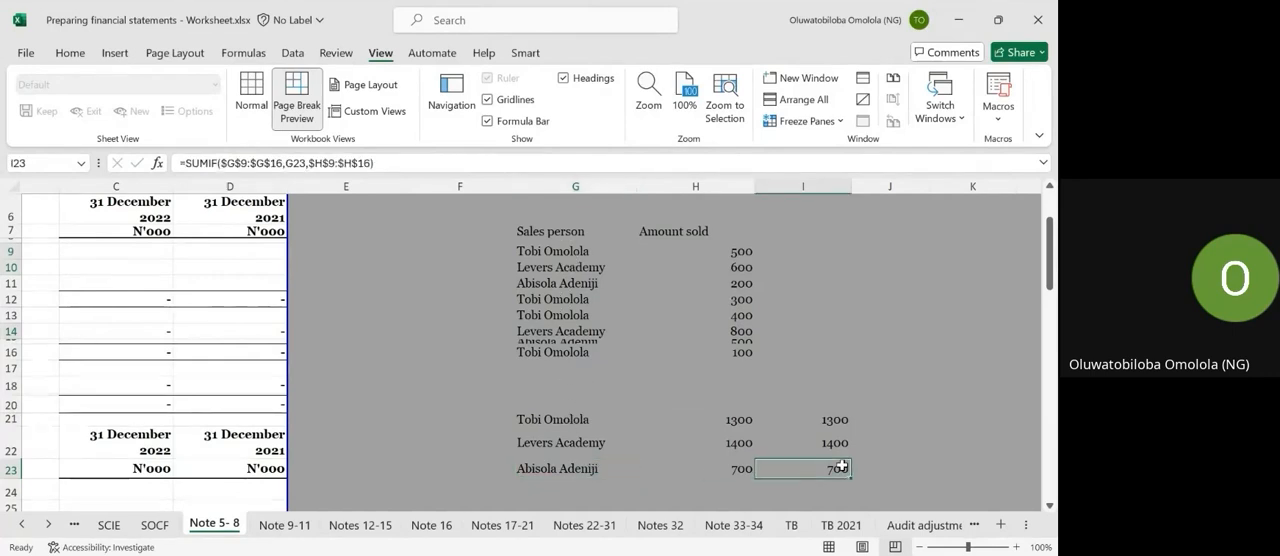
pyautogui.hotkey('alt', 'Tab')
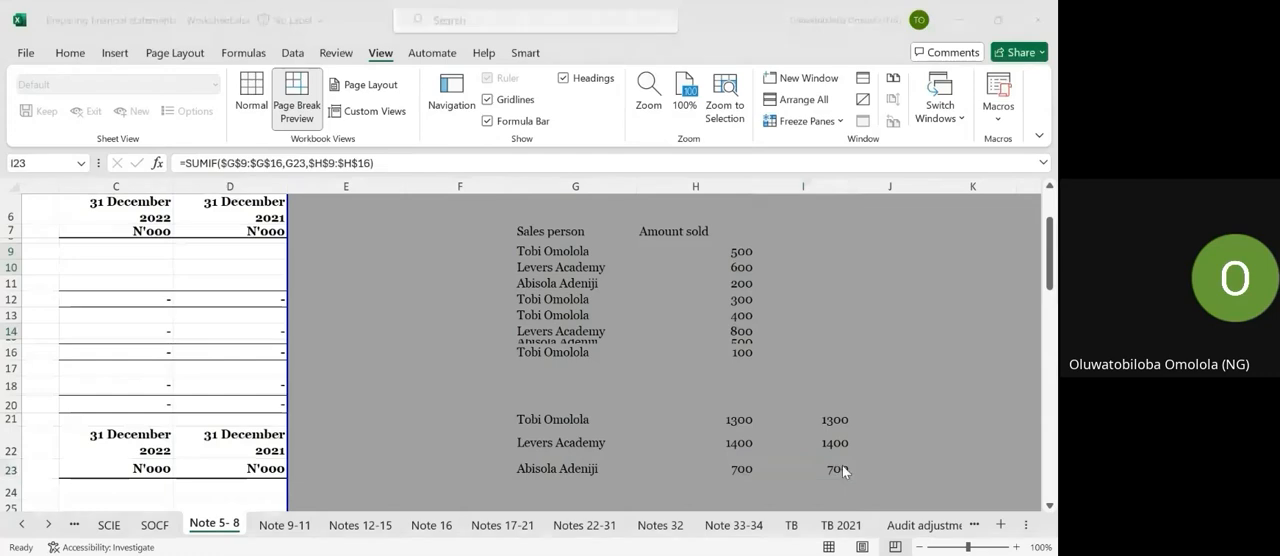
pyautogui.hotkey('alt', 'Tab')
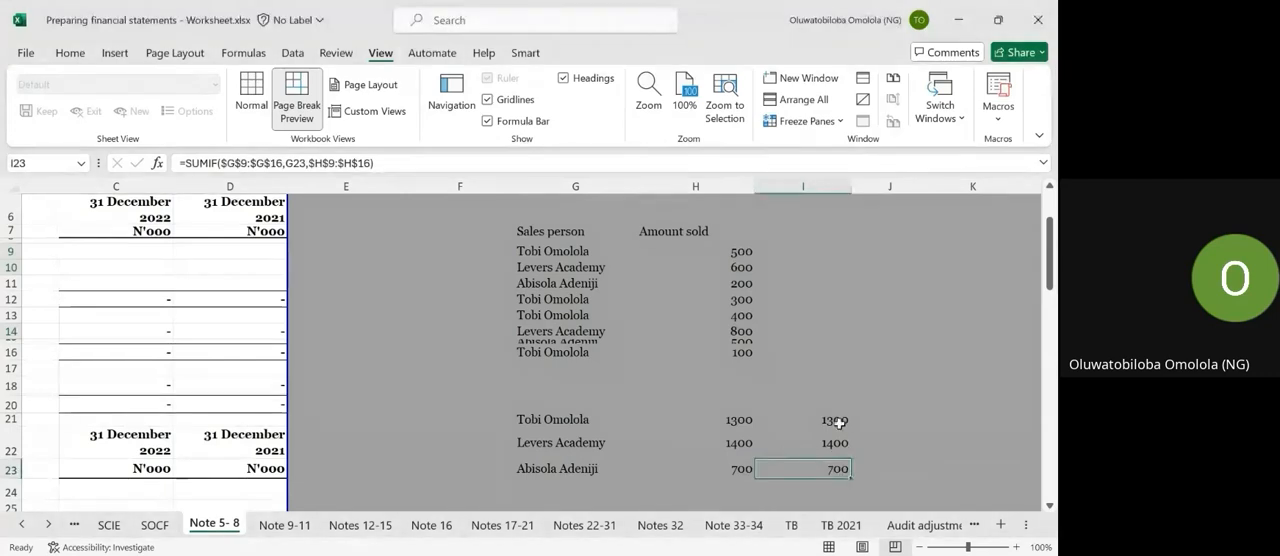
pyautogui.click(826, 419)
pyautogui.moveTo(826, 419); pyautogui.dragTo(826, 473)
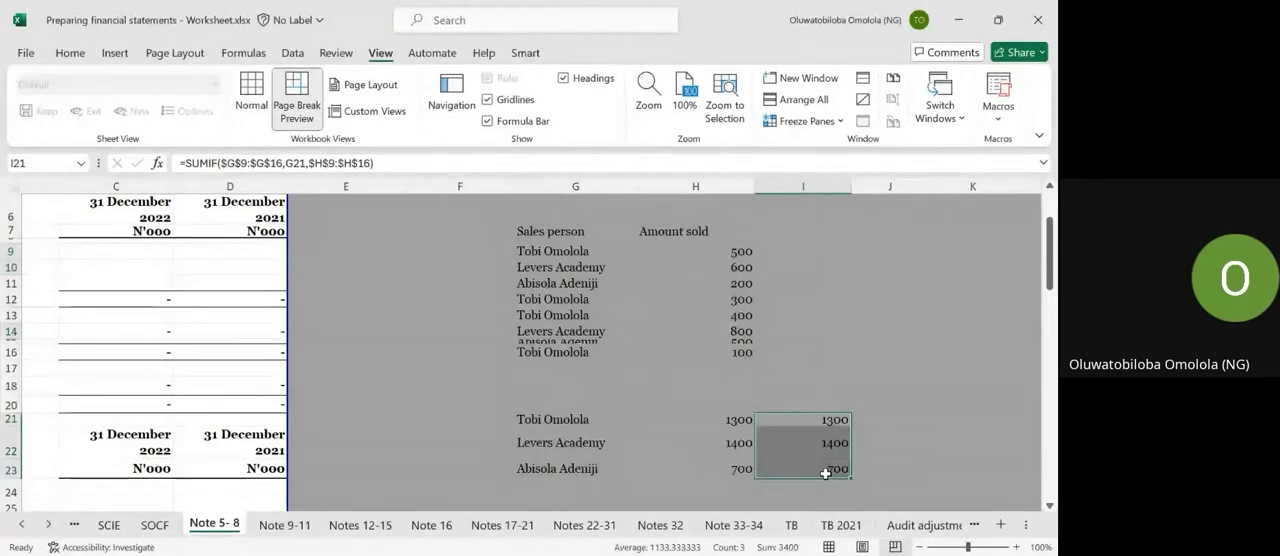
# Start a SUMIF formula in C10 for Local - Sale of Goods, using column F of TB 2021 as the criteria range.
pyautogui.hscroll(-5, 826, 473)
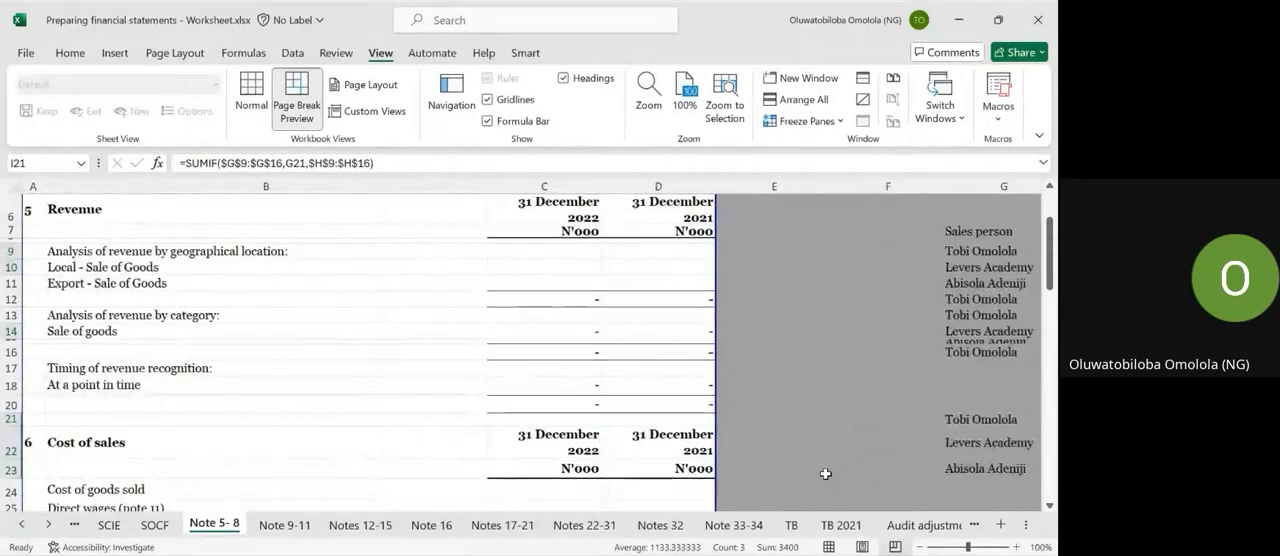
pyautogui.scroll(2, 762, 421)
pyautogui.click(548, 319)
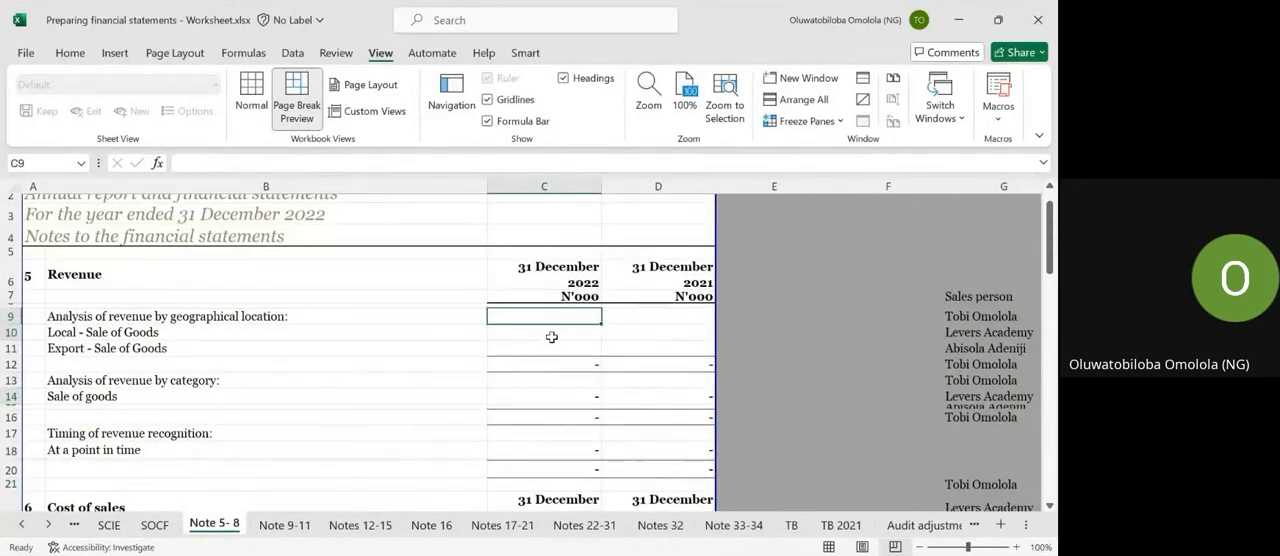
pyautogui.click(551, 337)
pyautogui.write('=')
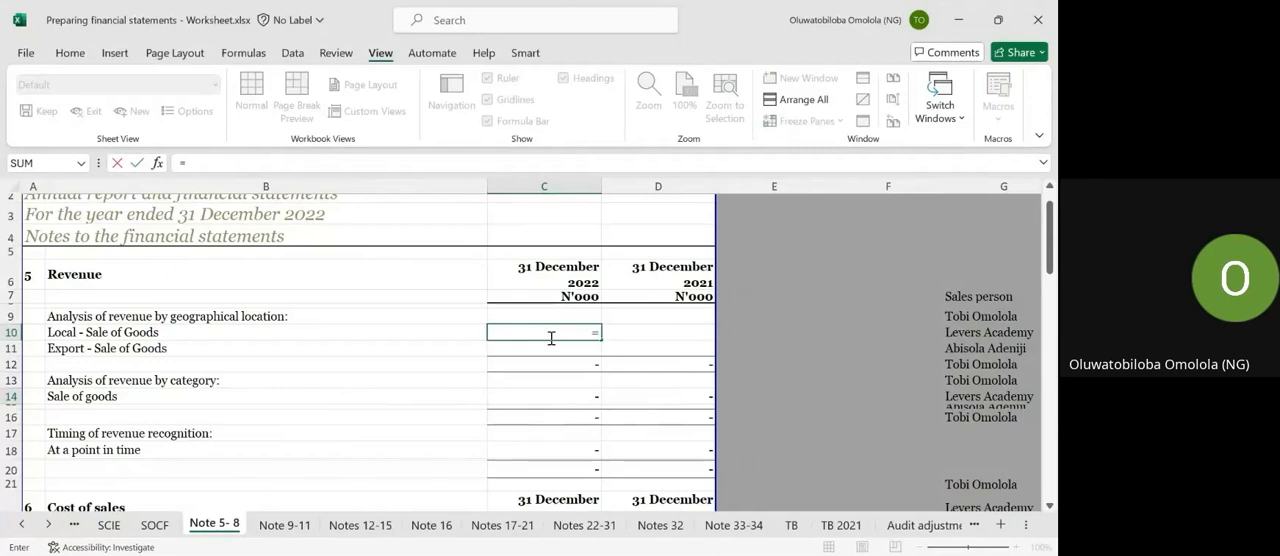
pyautogui.write('sumif')
pyautogui.press('Tab')
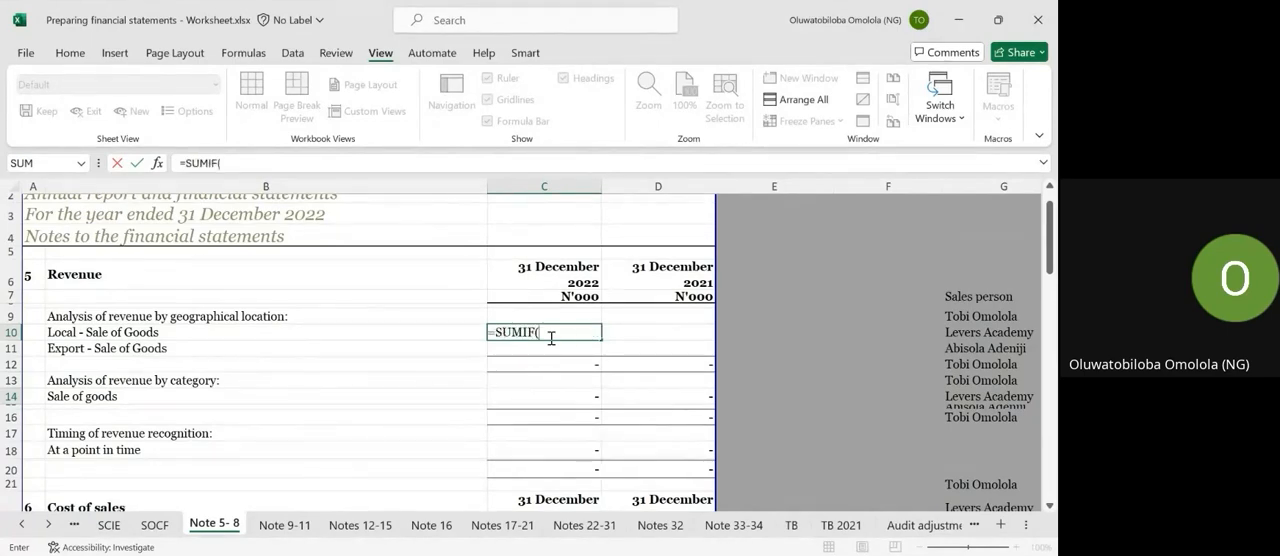
pyautogui.click(842, 524)
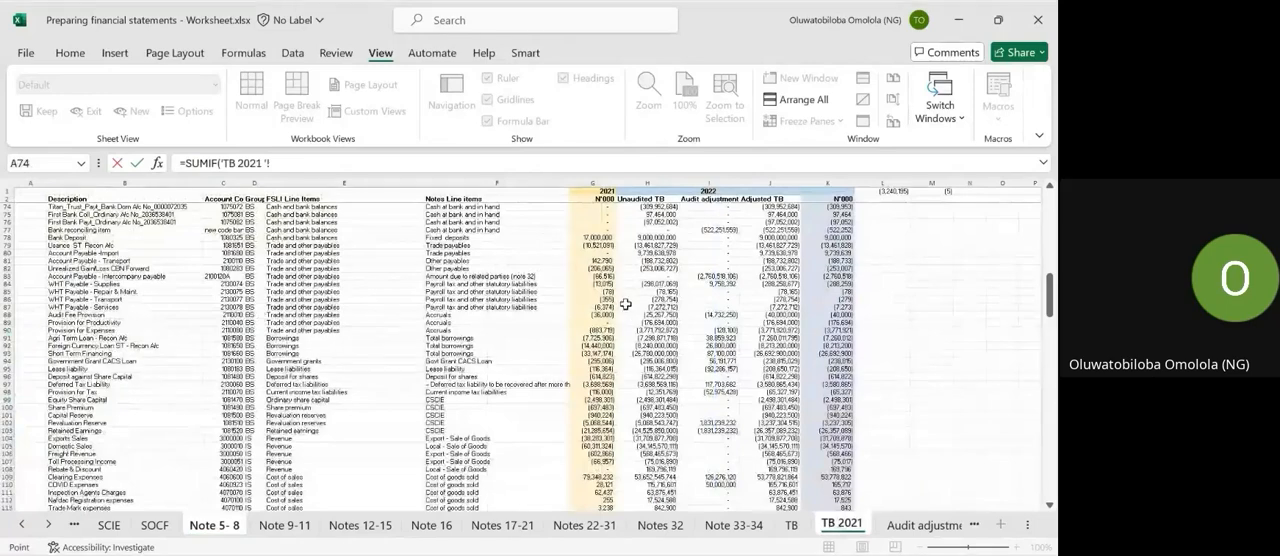
pyautogui.scroll(4, 625, 304)
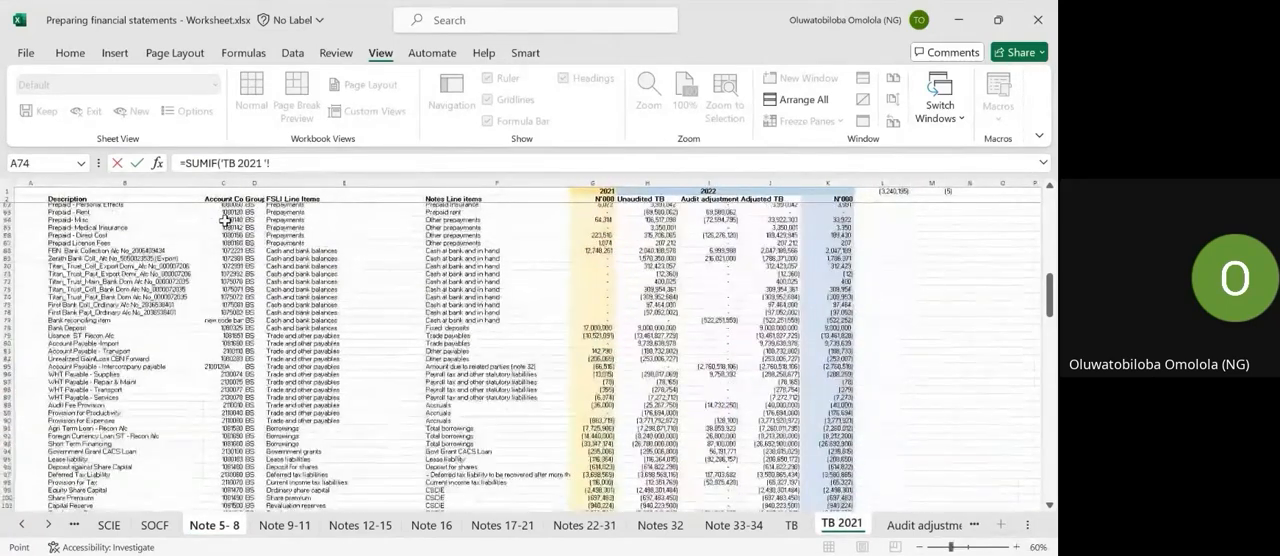
pyautogui.click(466, 180)
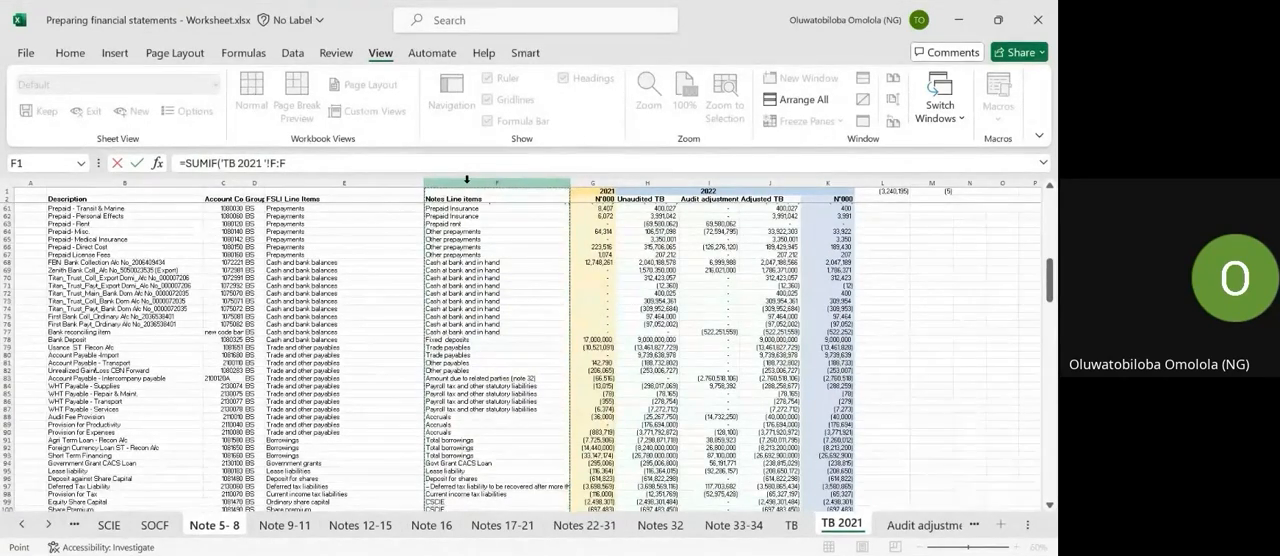
pyautogui.write(',')
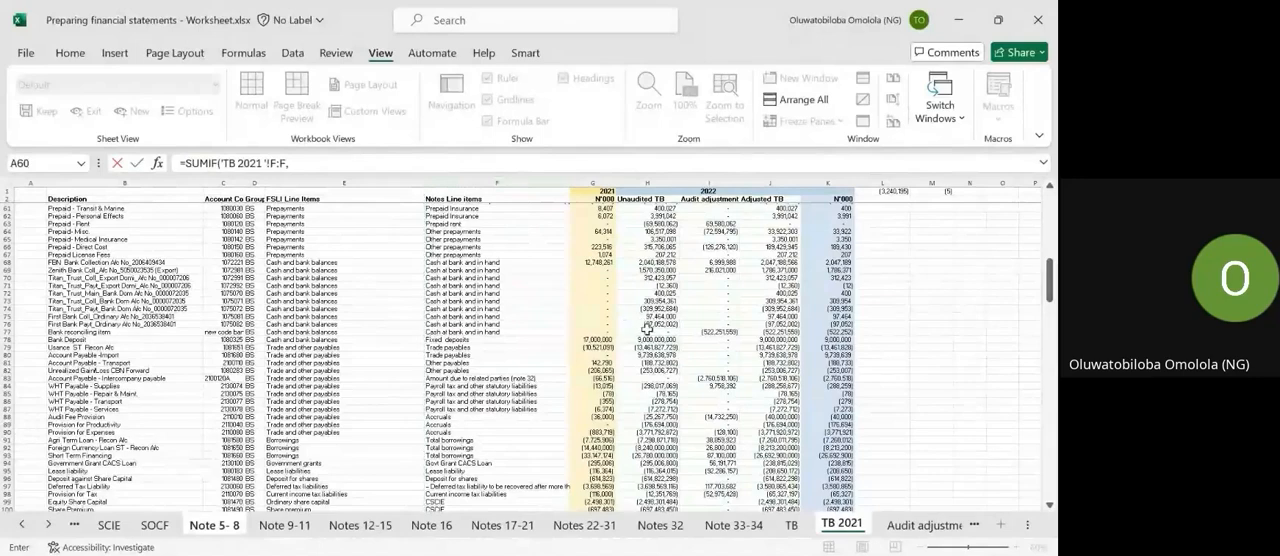
# Add B10 of Note 5- 8 as the SUMIF criteria and column J of TB 2021 as the sum range.
pyautogui.click(203, 528)
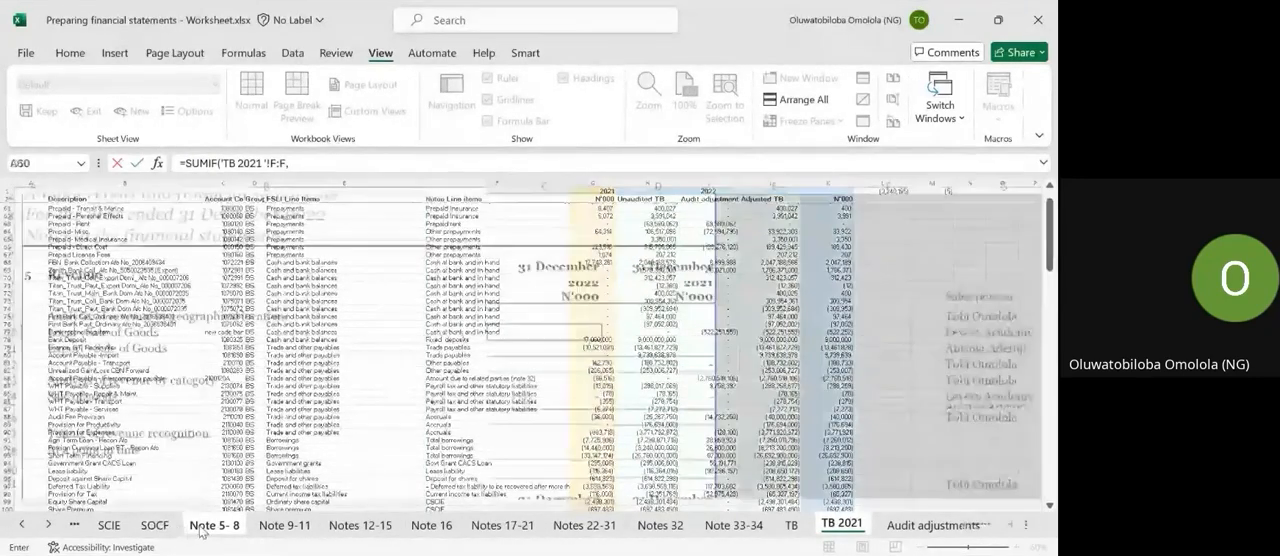
pyautogui.click(110, 334)
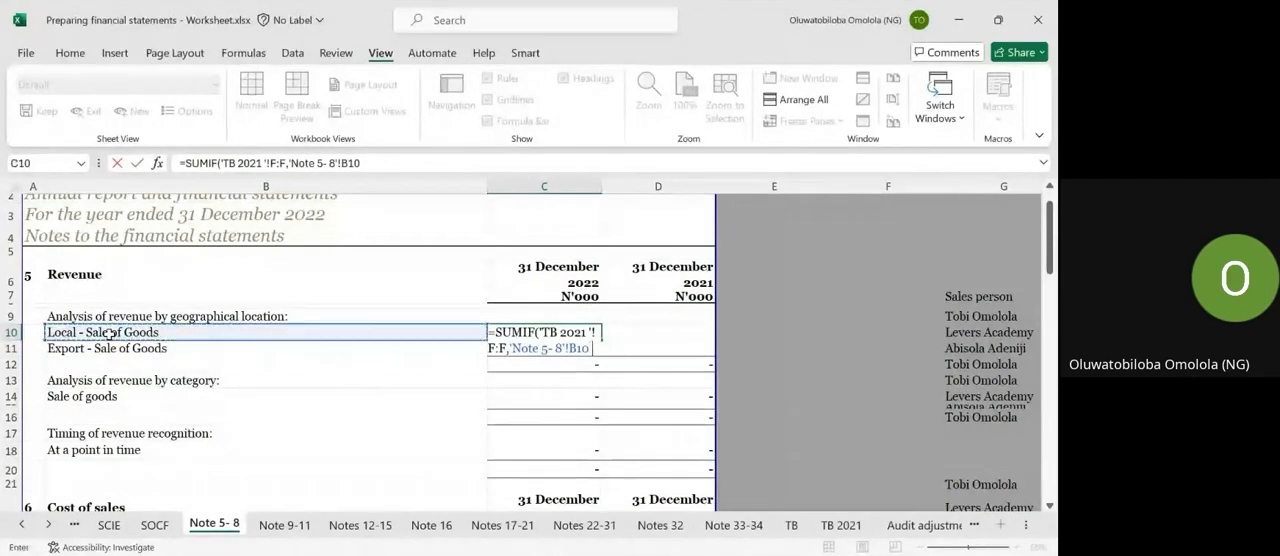
pyautogui.click(839, 528)
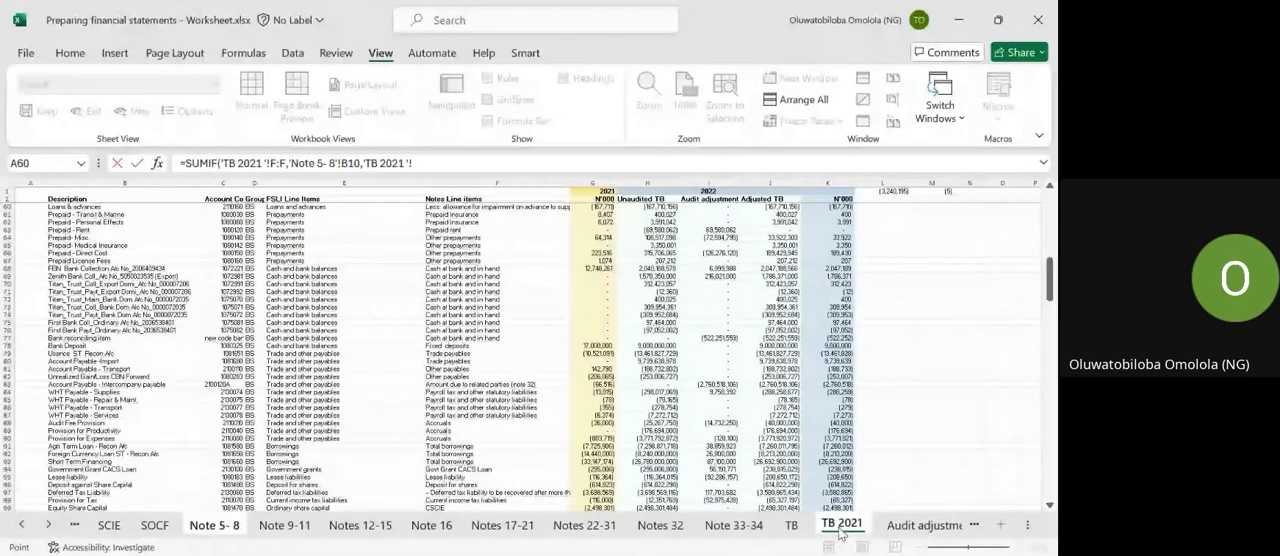
pyautogui.click(768, 181)
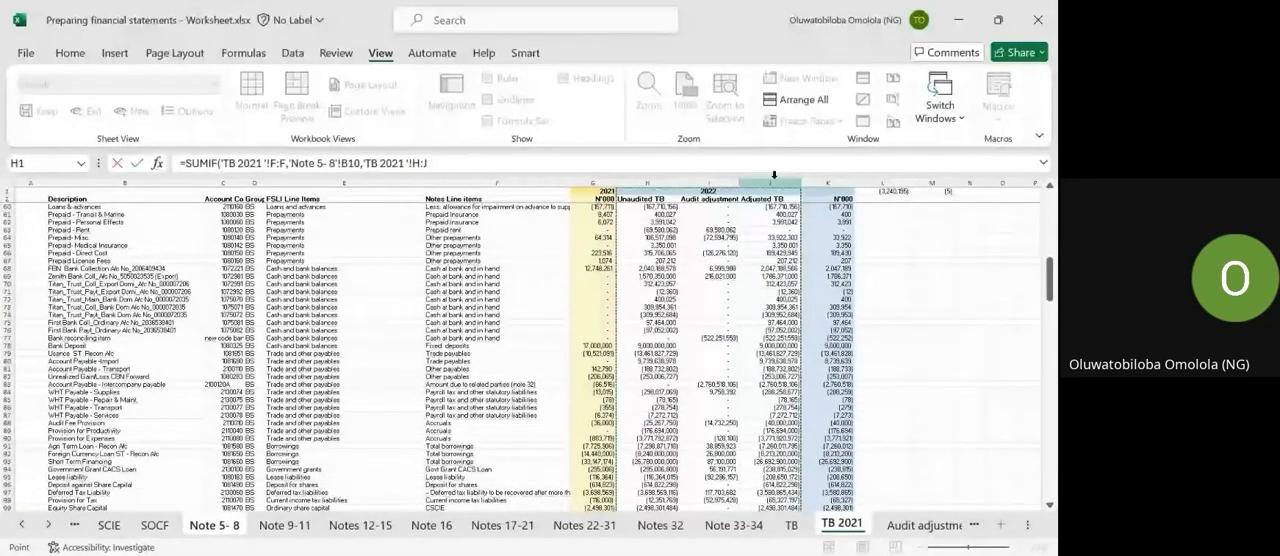
pyautogui.click(421, 165)
pyautogui.press('BackSpace')
pyautogui.write('J')
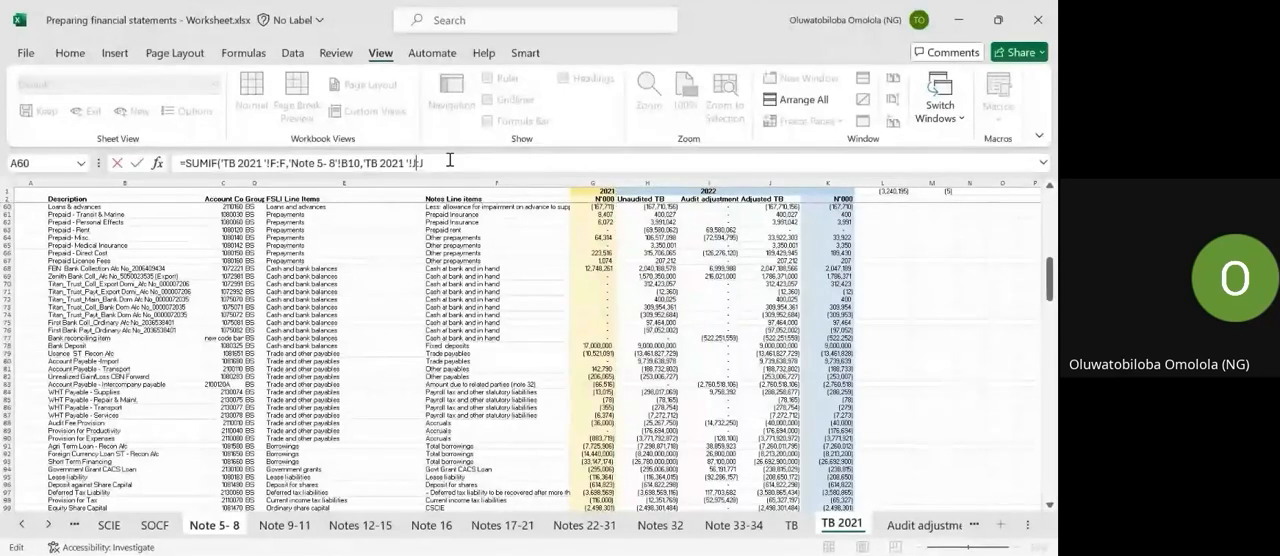
pyautogui.write(':J)')
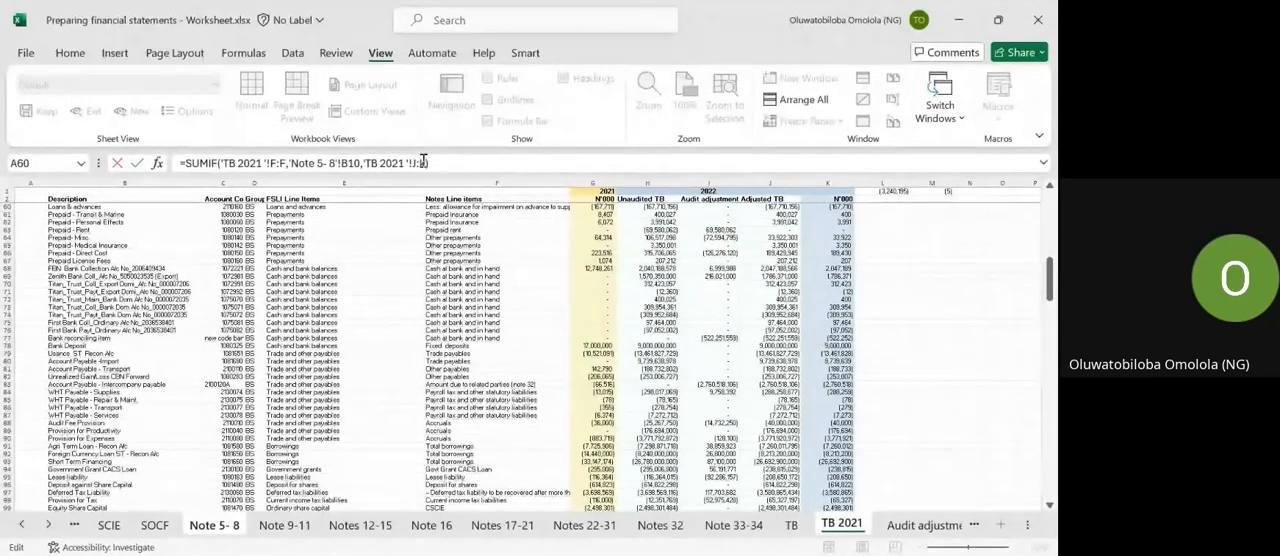
# Change the sum range to K:K and complete the C10 formula as =SUMIF('TB 2021 '!F:F,'Note 5- 8'!B10,'TB 2021 '!K:K).
pyautogui.write('K')
pyautogui.press('Left')
pyautogui.press('Left')
pyautogui.press('BackSpace')
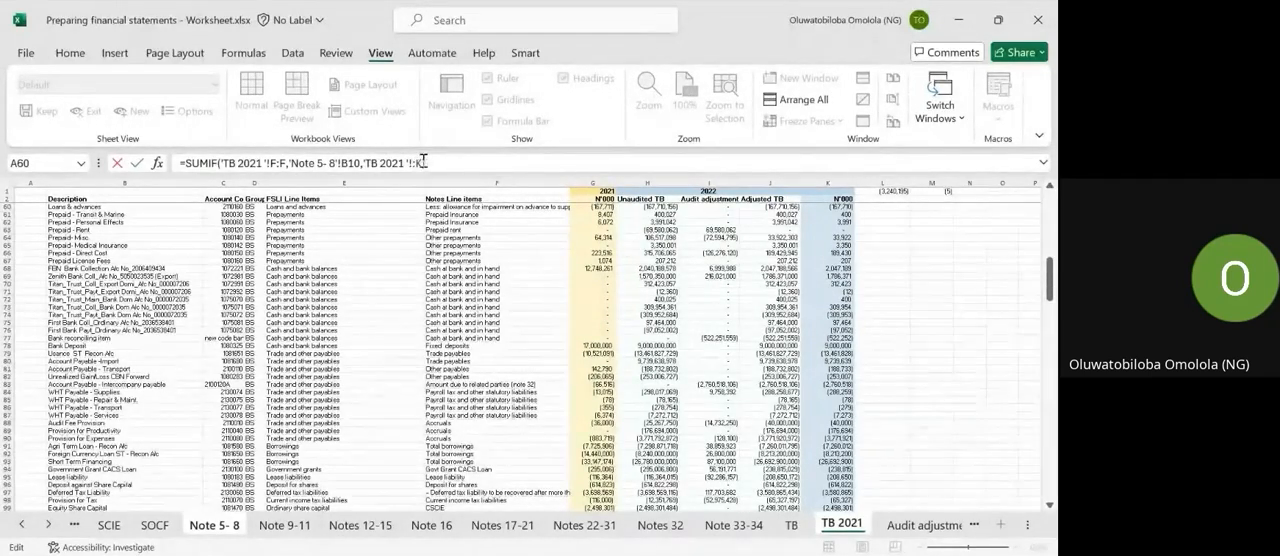
pyautogui.write('K')
pyautogui.press('Return')
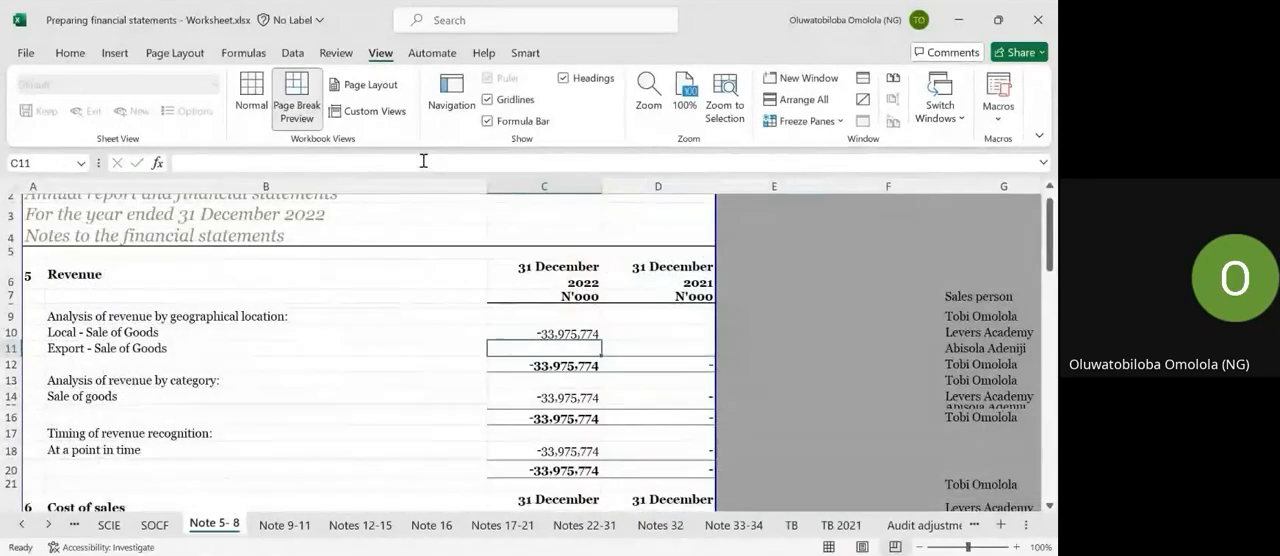
# Reverse the sign of the C10 formula by changing it to =-SUMIF('TB 2021 '!F:F,'Note 5- 8'!B10,'TB 2021 '!K:K).
pyautogui.press('Up')
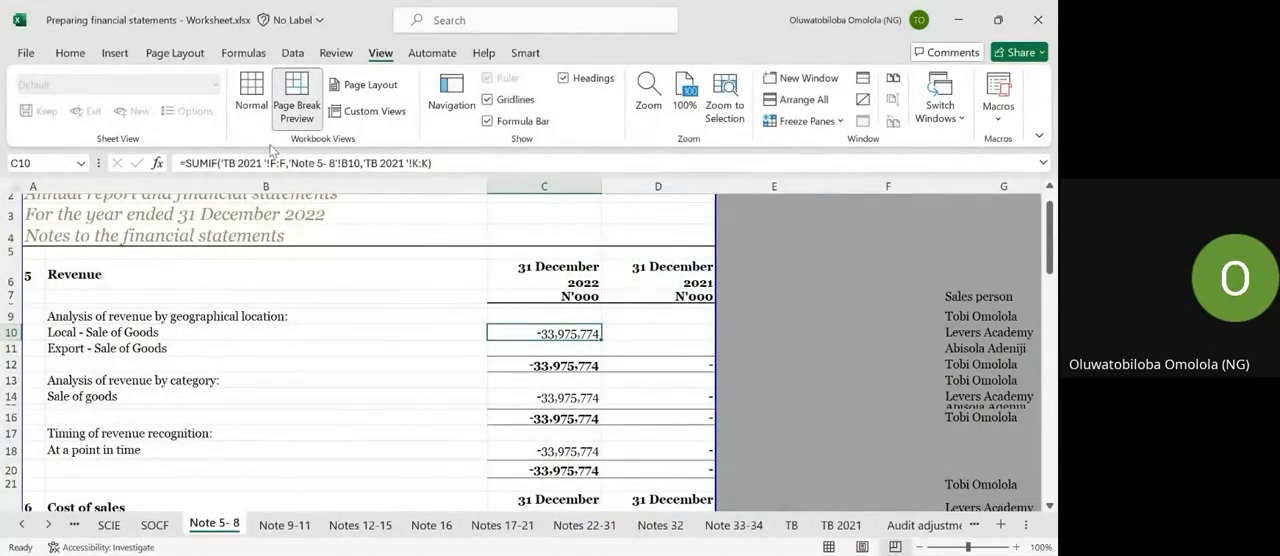
pyautogui.click(188, 160)
pyautogui.press('Return')
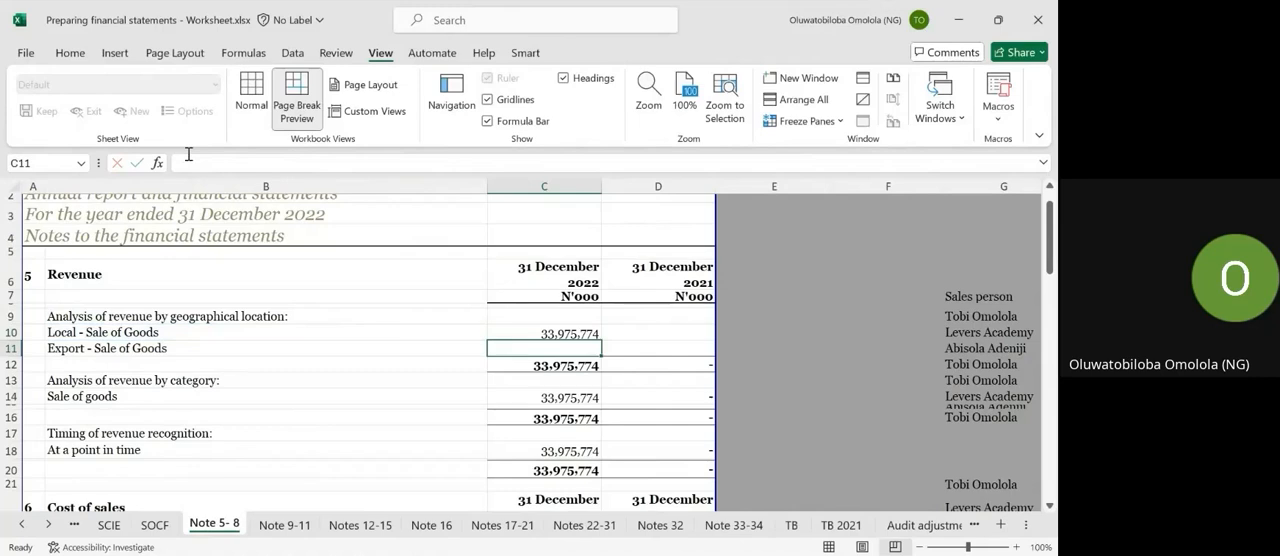
pyautogui.press('Up')
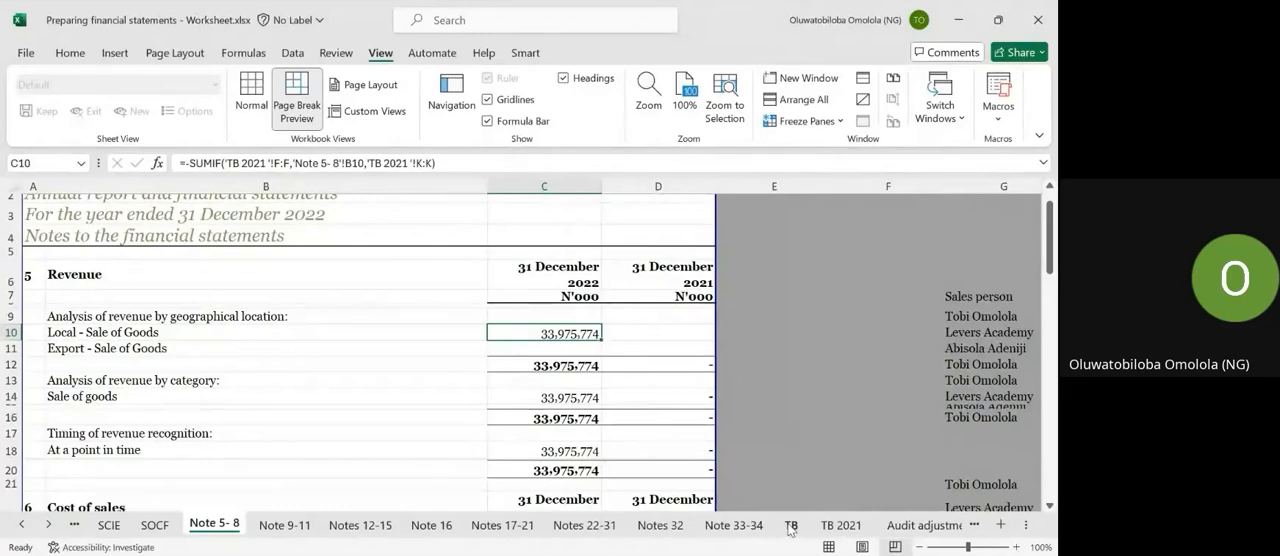
# Examine the Notes line items in column F of the TB 2021 sheet, the formula's criteria range.
pyautogui.click(840, 525)
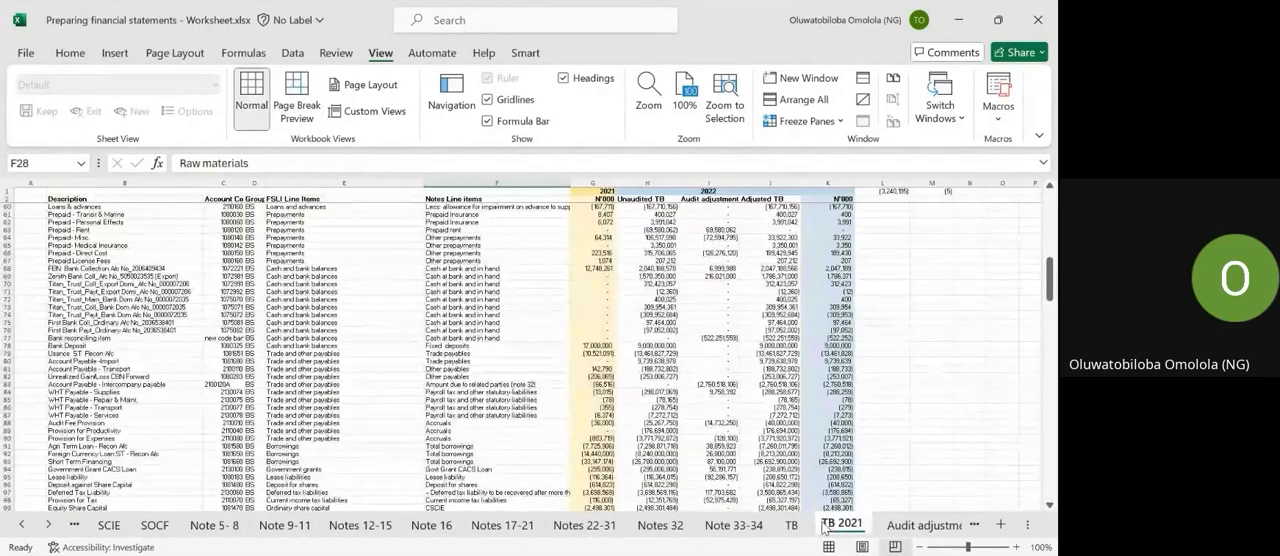
pyautogui.click(480, 182)
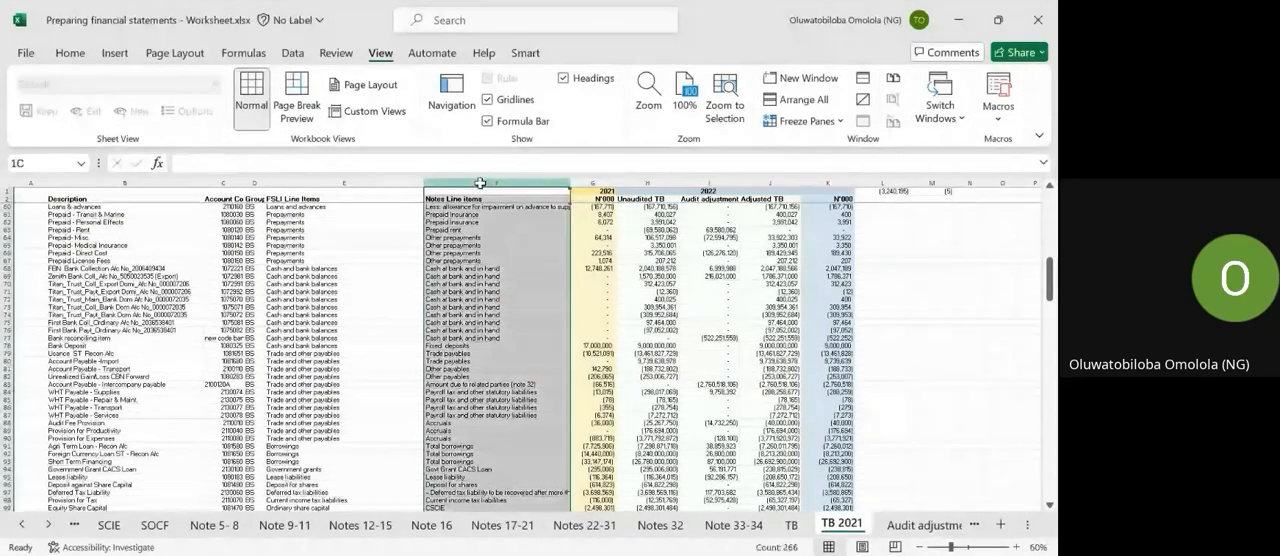
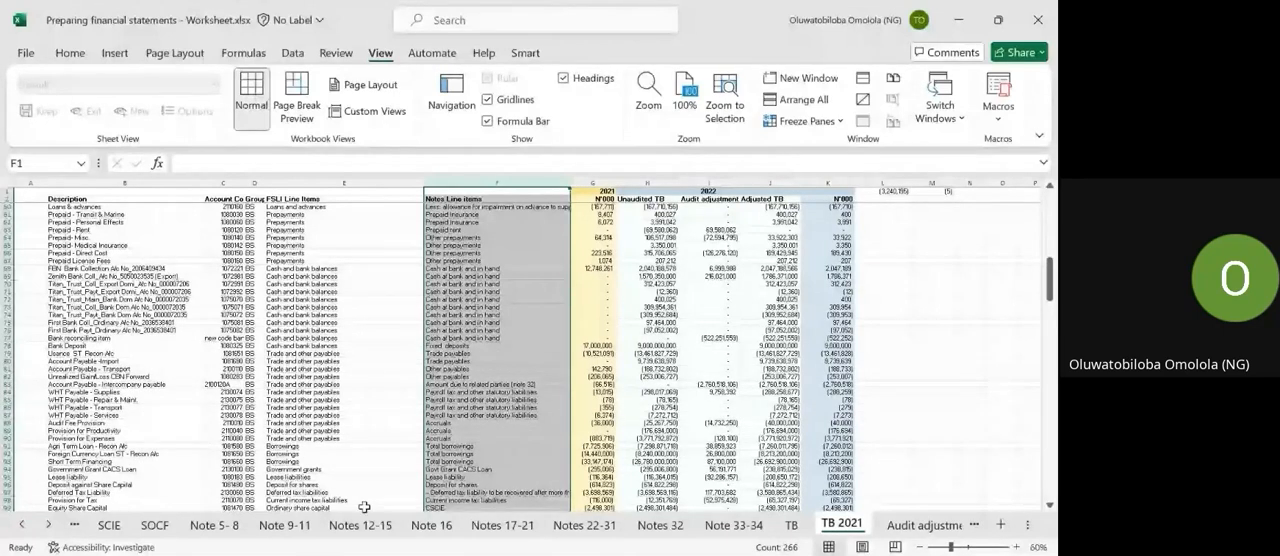
# Copy the SUMIF formula from C10 on the Note 5- 8 sheet to C11 for Export - Sale of Goods.
pyautogui.click(214, 524)
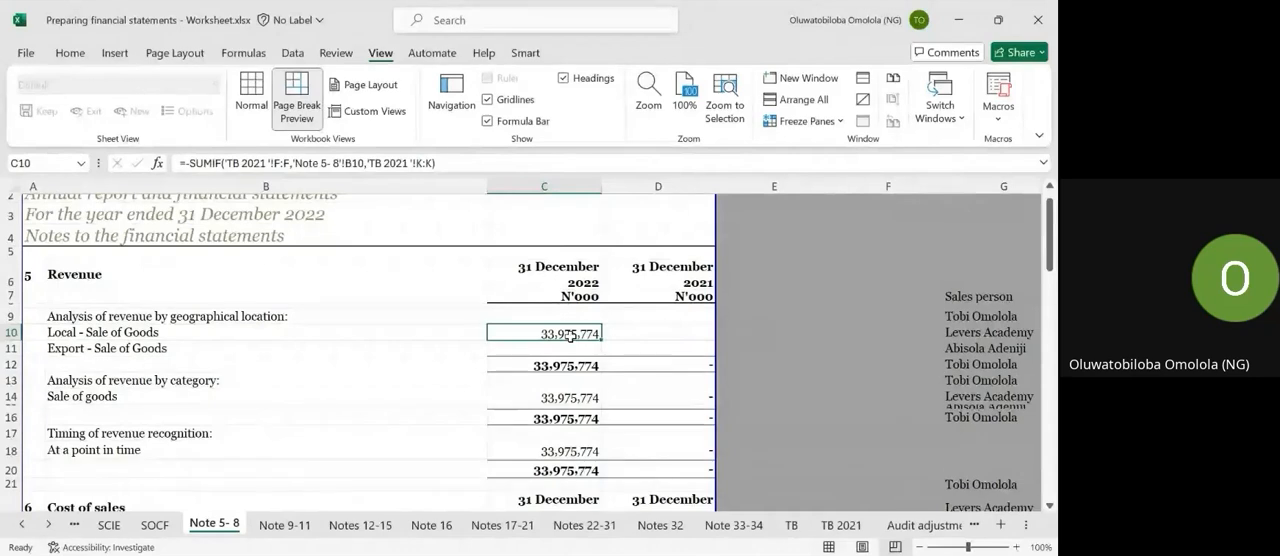
pyautogui.hotkey('ctrl', 'c')
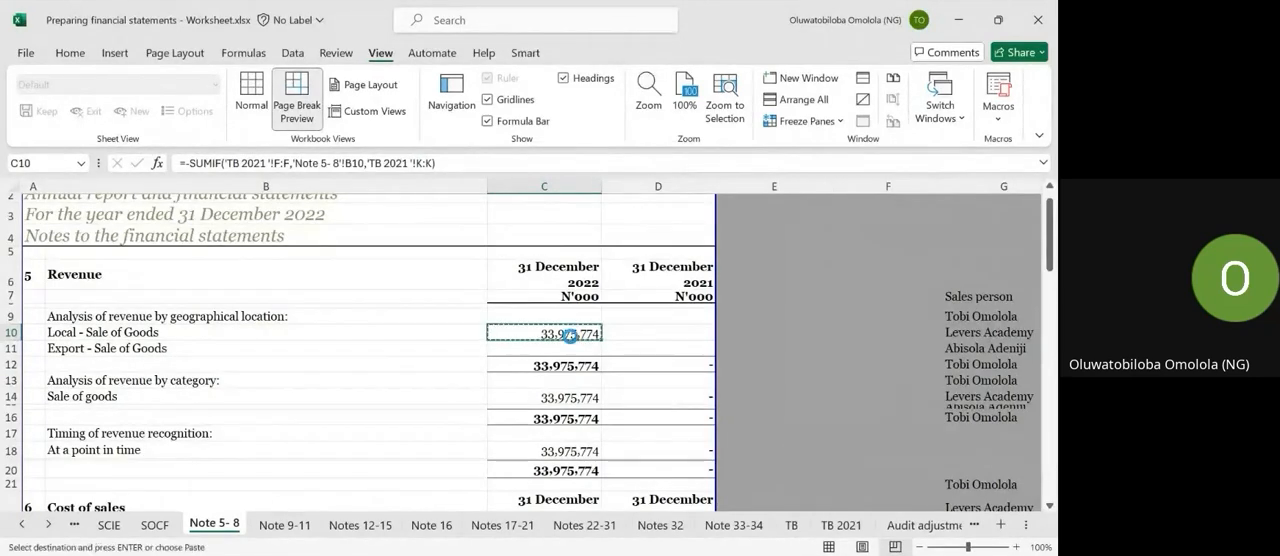
pyautogui.press('Down')
pyautogui.hotkey('ctrl', 'v')
pyautogui.press('Escape')
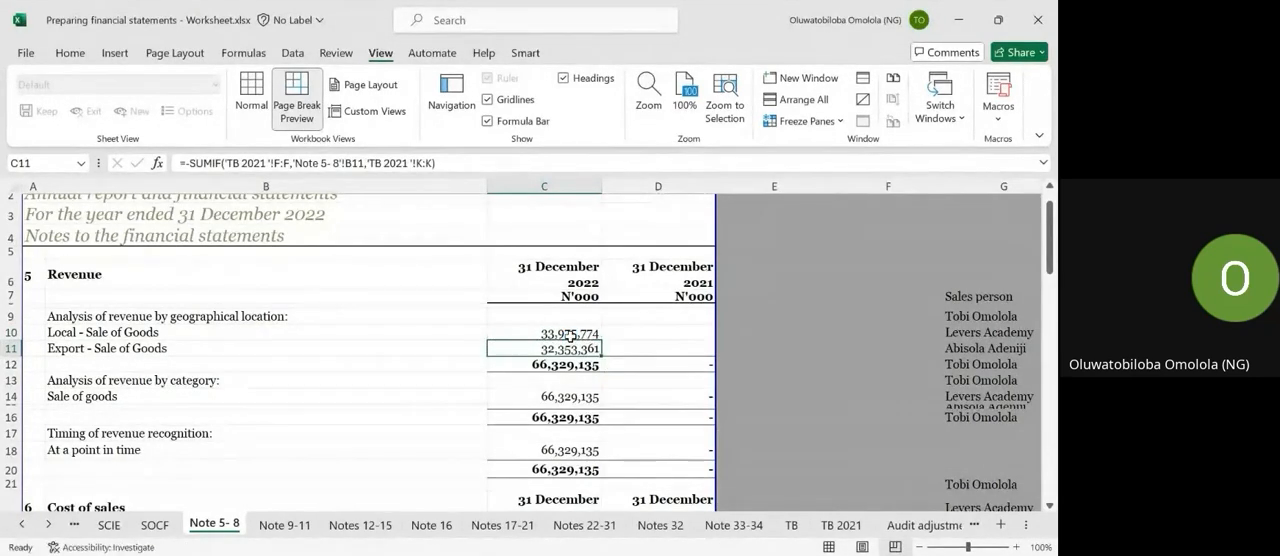
# Check the formulas behind the local sales, export sales and total revenue figures in C10 to C12.
pyautogui.click(570, 337)
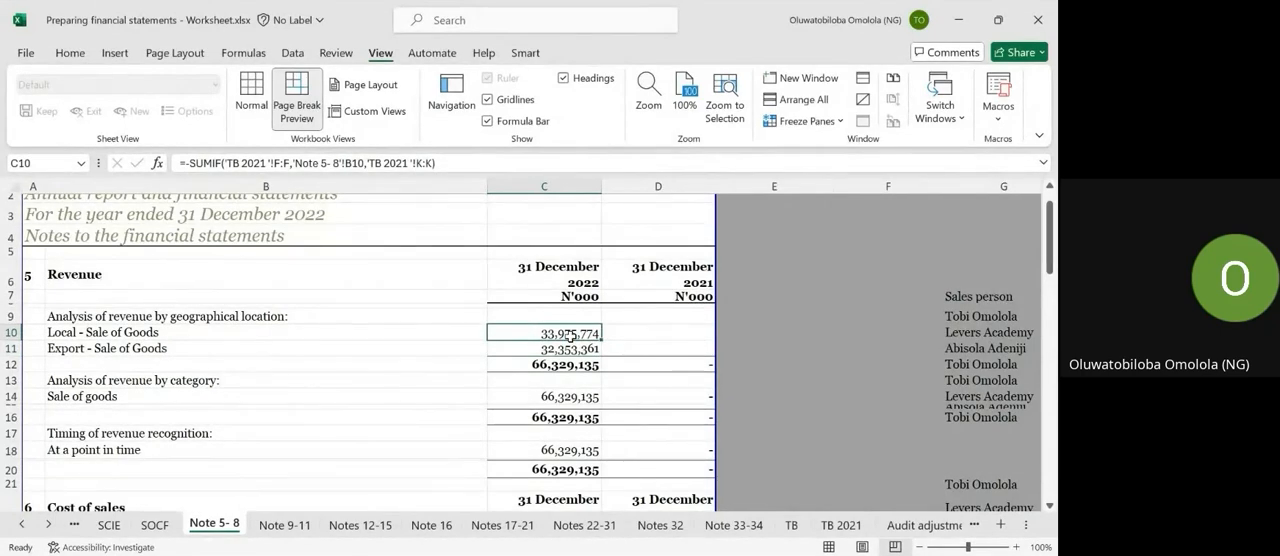
pyautogui.hotkey('alt', 'Tab')
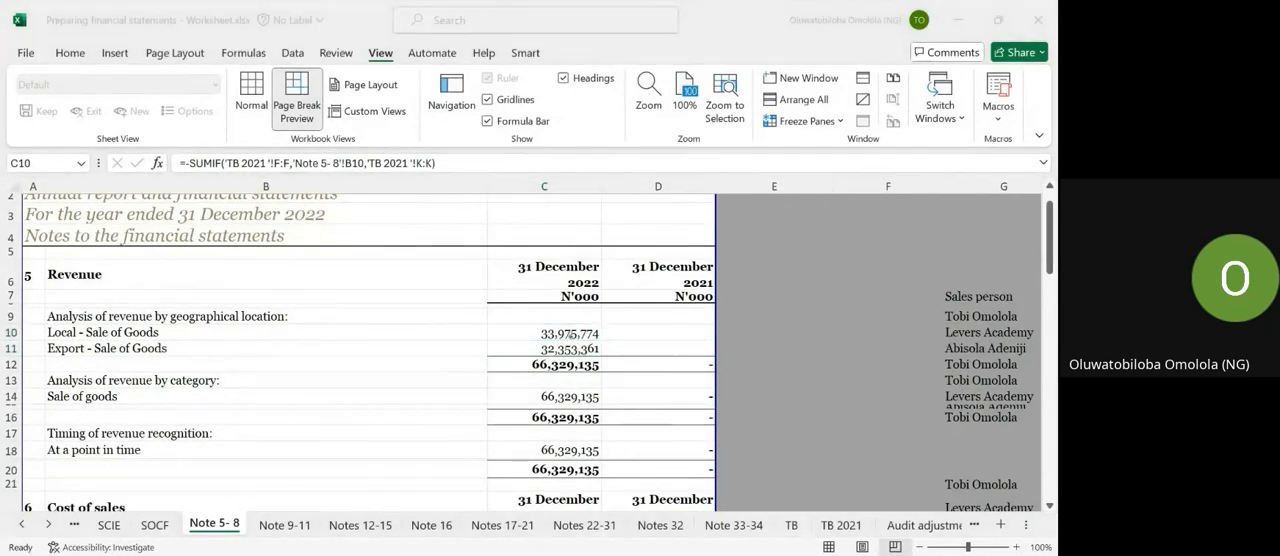
pyautogui.click(568, 337)
pyautogui.click(570, 348)
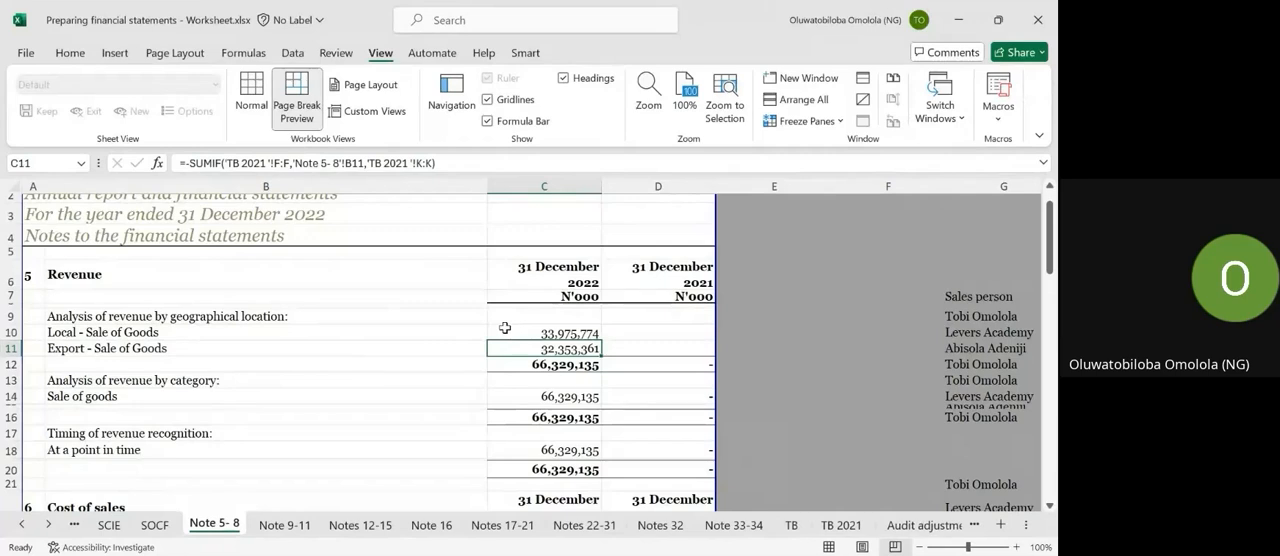
pyautogui.click(552, 364)
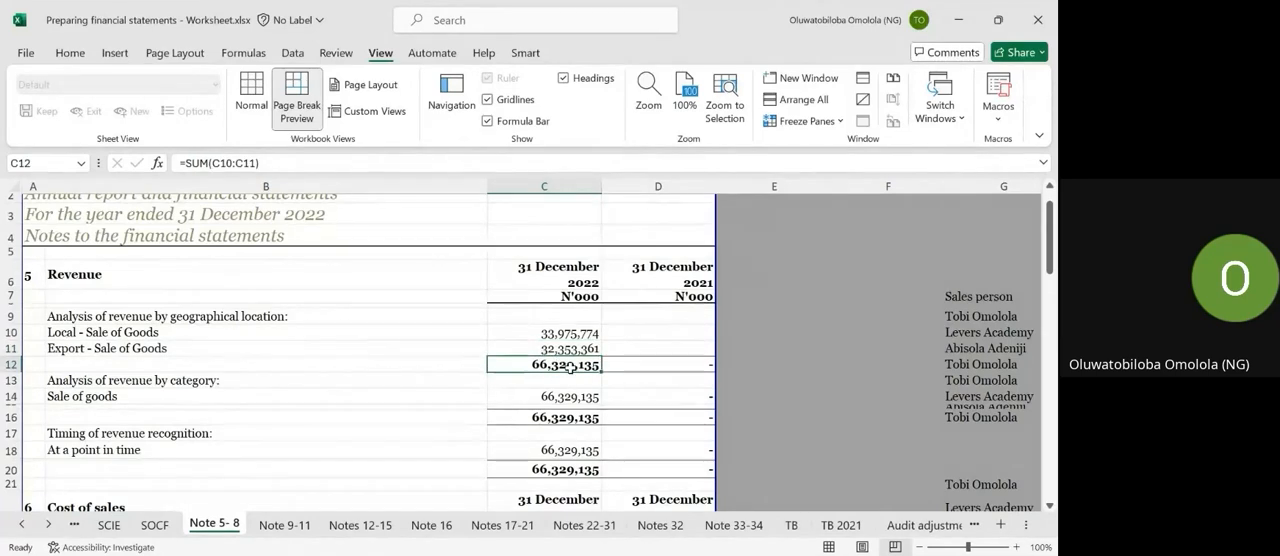
# Copy the SUMIF formula from C10 to C24 for Cost of goods sold in note 6.
pyautogui.press('Up')
pyautogui.press('Up')
pyautogui.hotkey('ctrl', 'c')
pyautogui.scroll(-3, 570, 360)
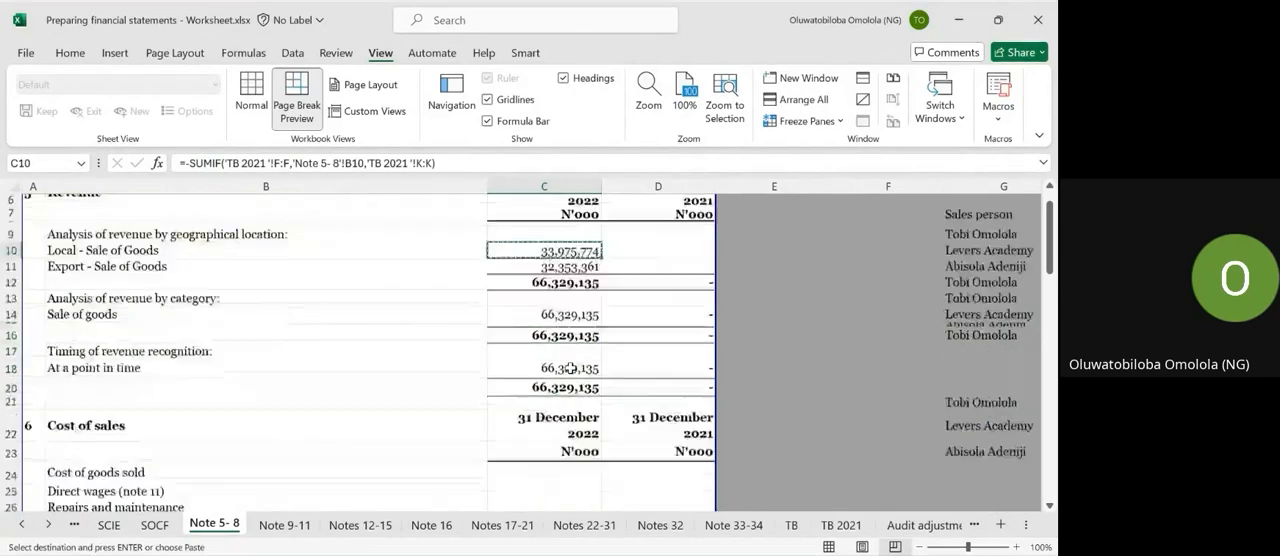
pyautogui.scroll(-2, 570, 348)
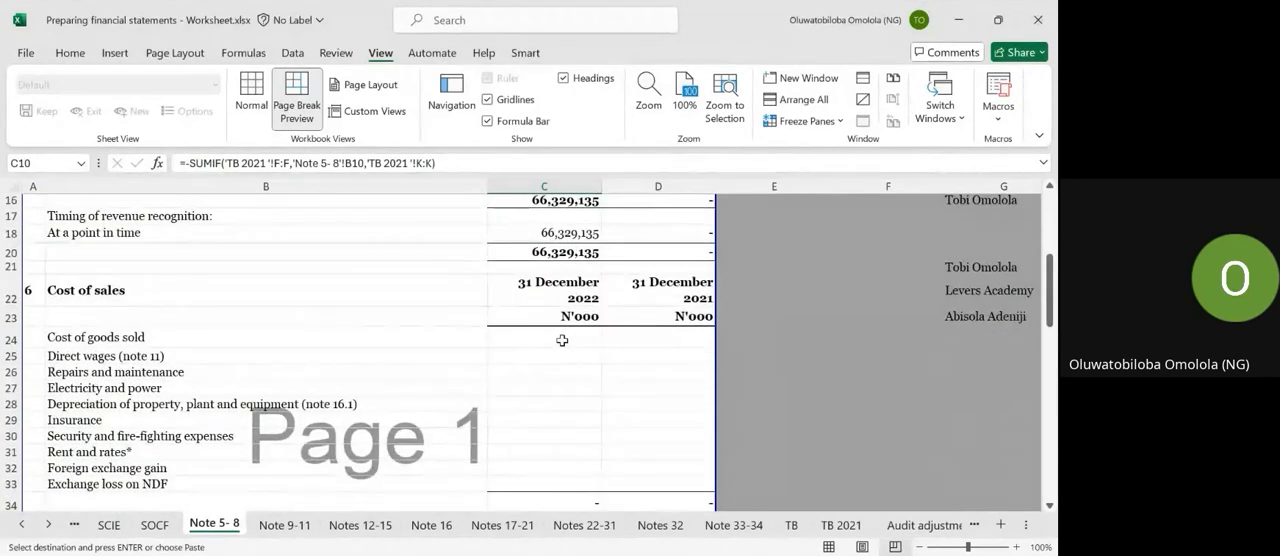
pyautogui.click(563, 339)
pyautogui.hotkey('ctrl', 'v')
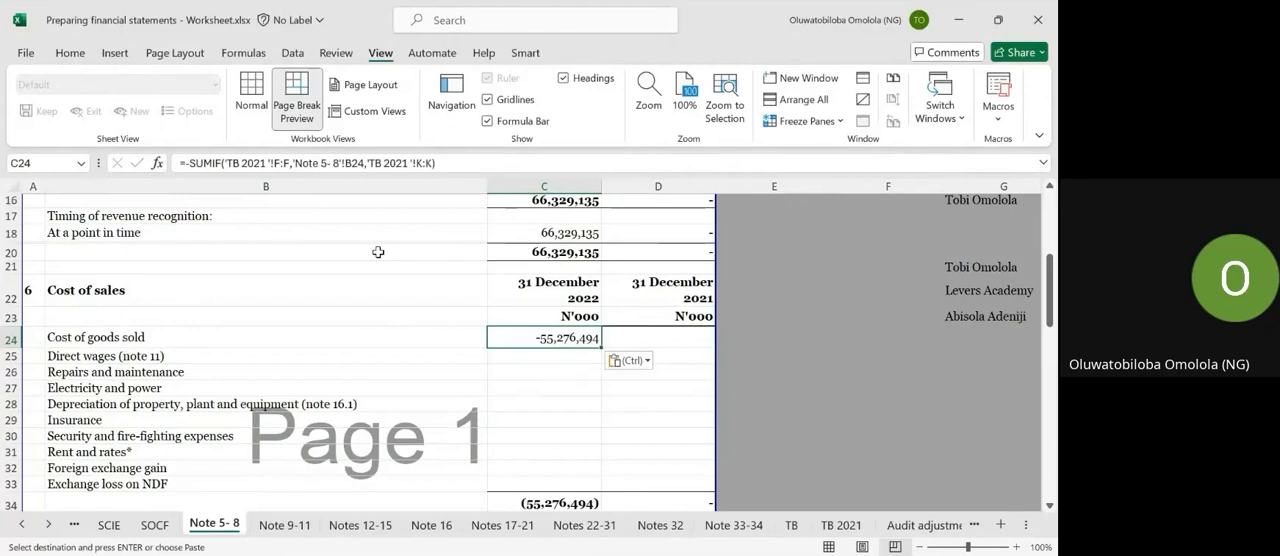
# Remove the minus sign from the C24 formula so it reads =SUMIF('TB 2021 '!F:F,'Note 5- 8'!B24,'TB 2021 '!K:K).
pyautogui.click(190, 162)
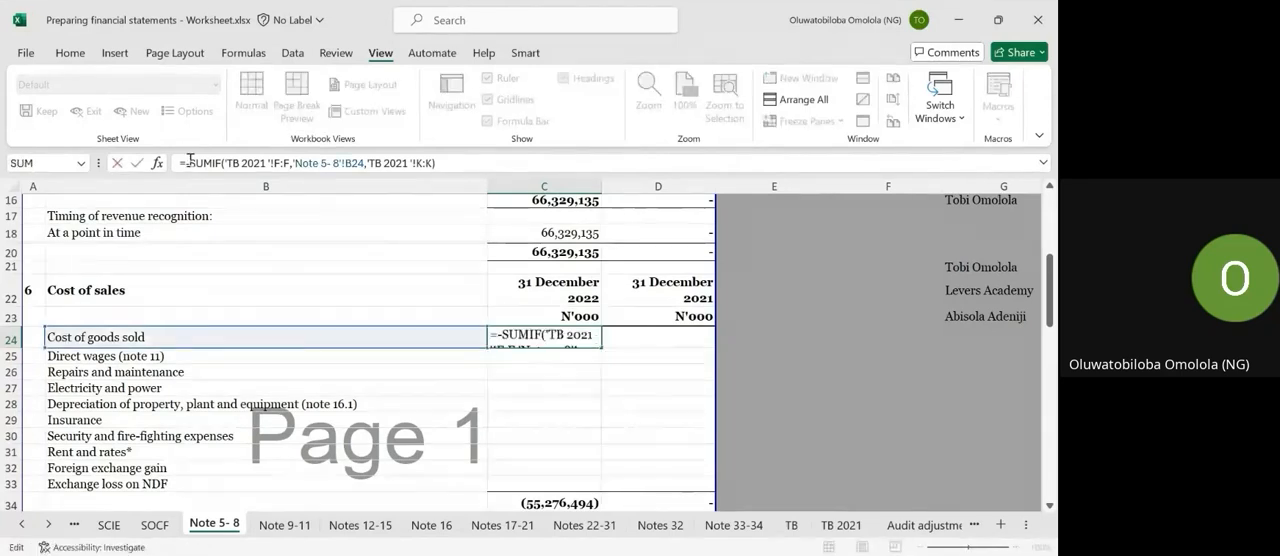
pyautogui.press('BackSpace')
pyautogui.press('Return')
pyautogui.press('Up')
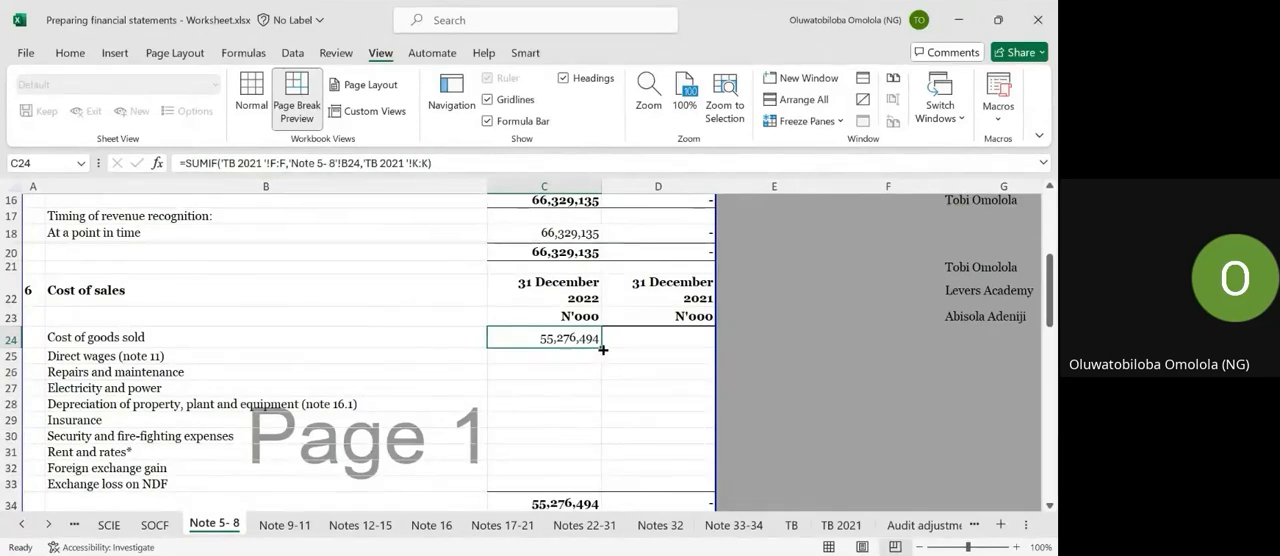
# Fill the C24 formula down to C33 for the remaining cost of sales lines and check the copied formulas.
pyautogui.moveTo(603, 353); pyautogui.dragTo(586, 484)
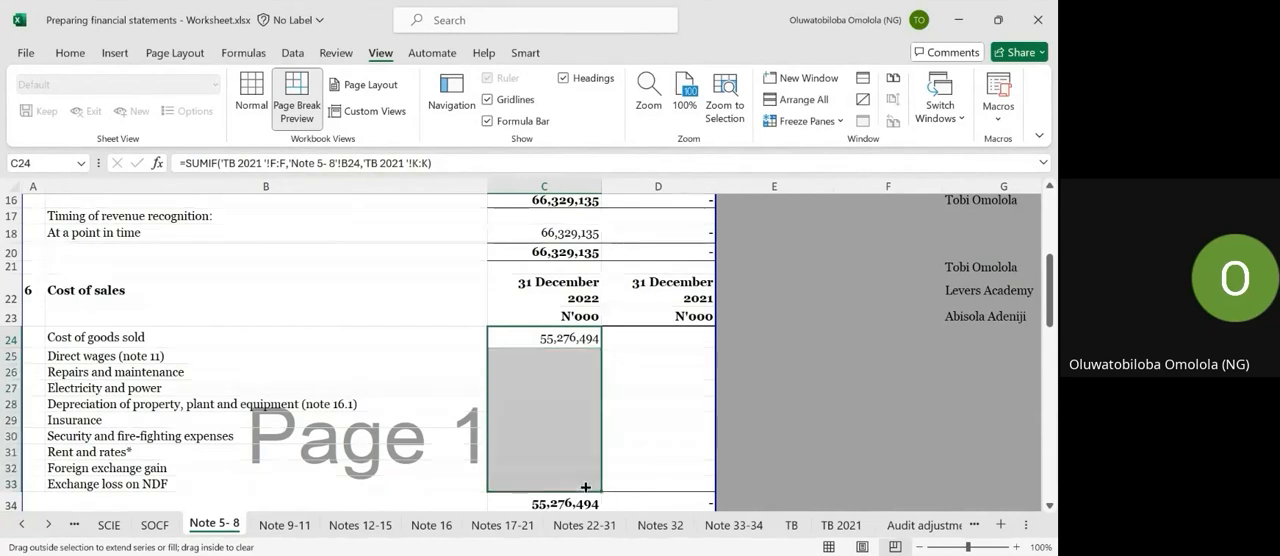
pyautogui.click(567, 353)
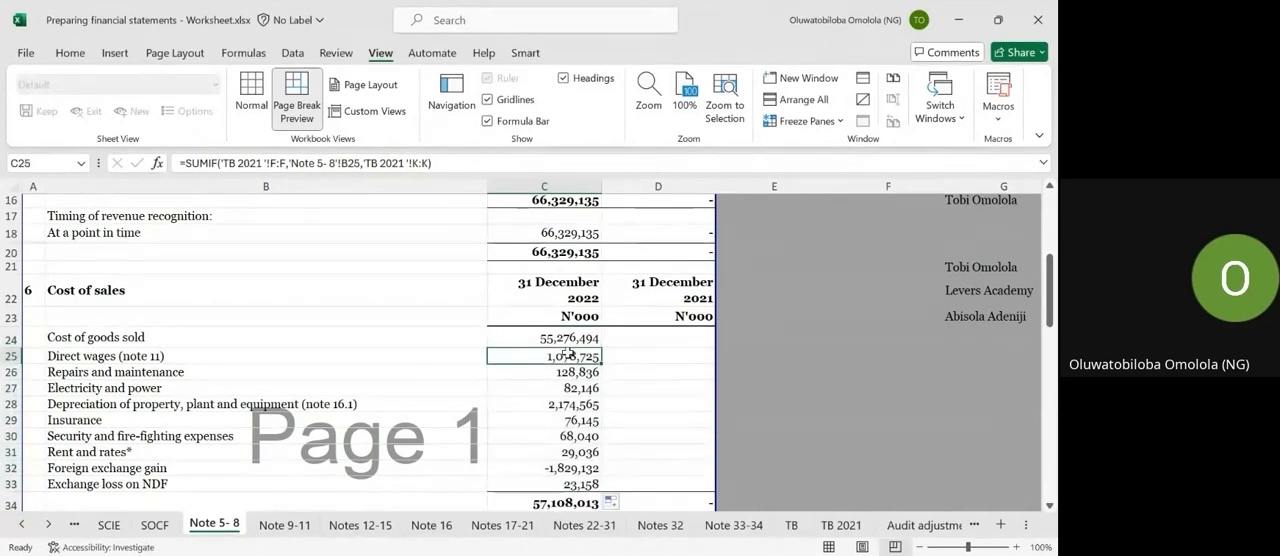
pyautogui.click(544, 343)
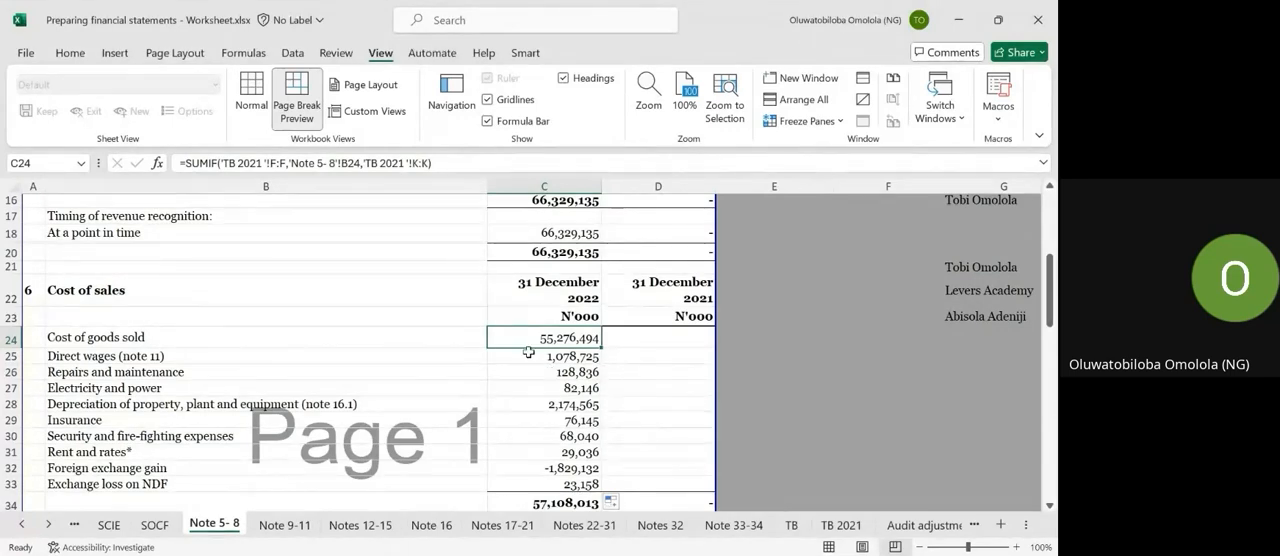
# Compare the note 6 cost of sales lines with the Notes Line items column on the TB 2021 sheet.
pyautogui.click(841, 525)
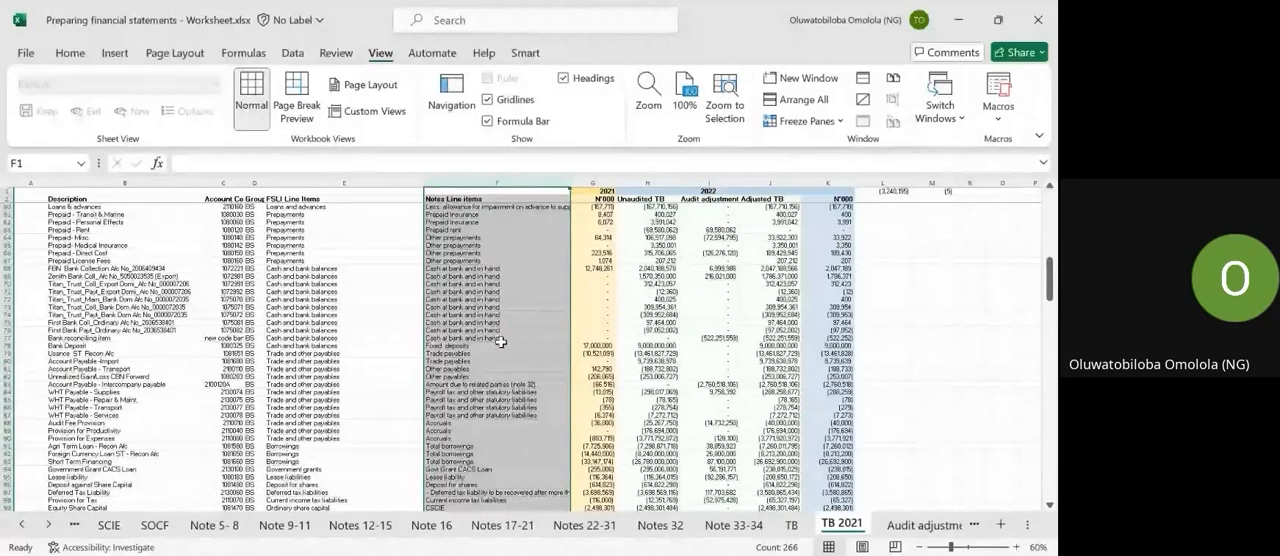
pyautogui.click(235, 533)
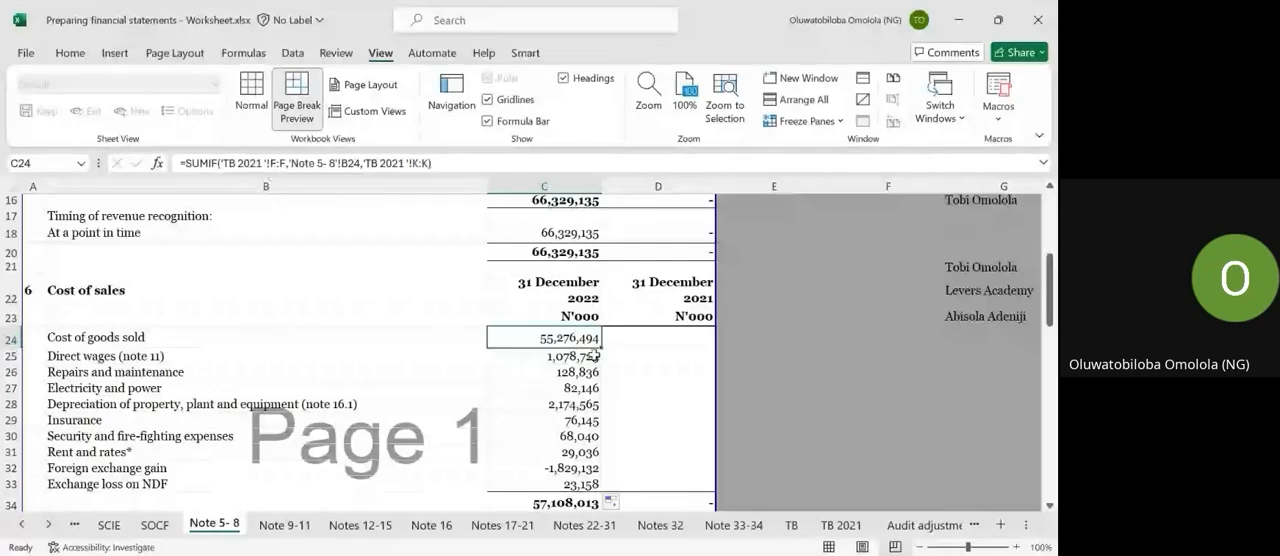
pyautogui.click(840, 524)
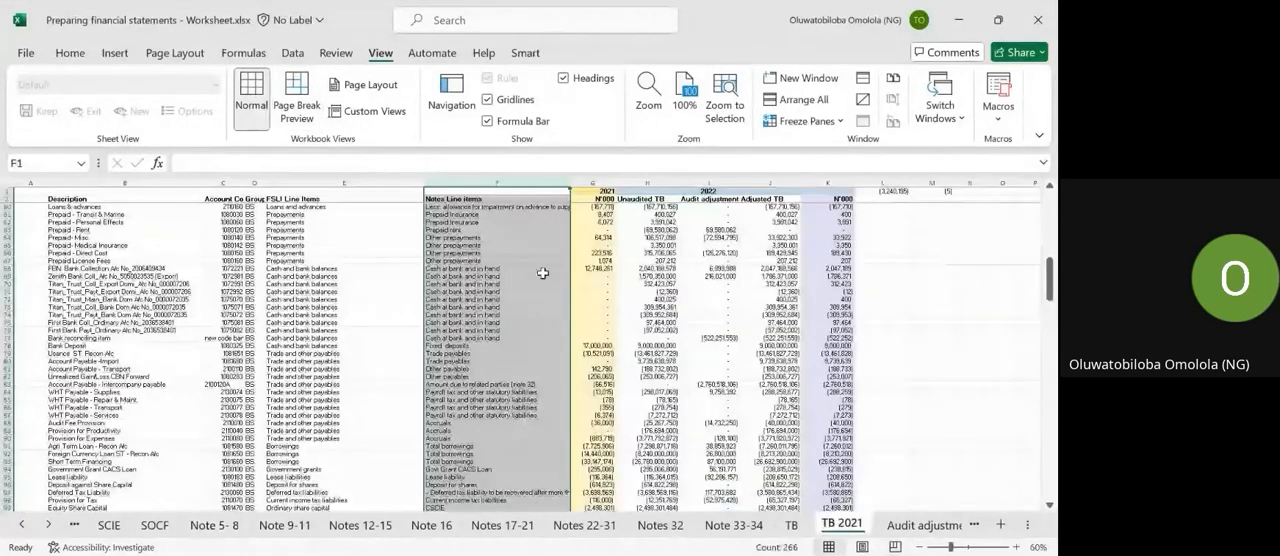
pyautogui.scroll(10, 510, 243)
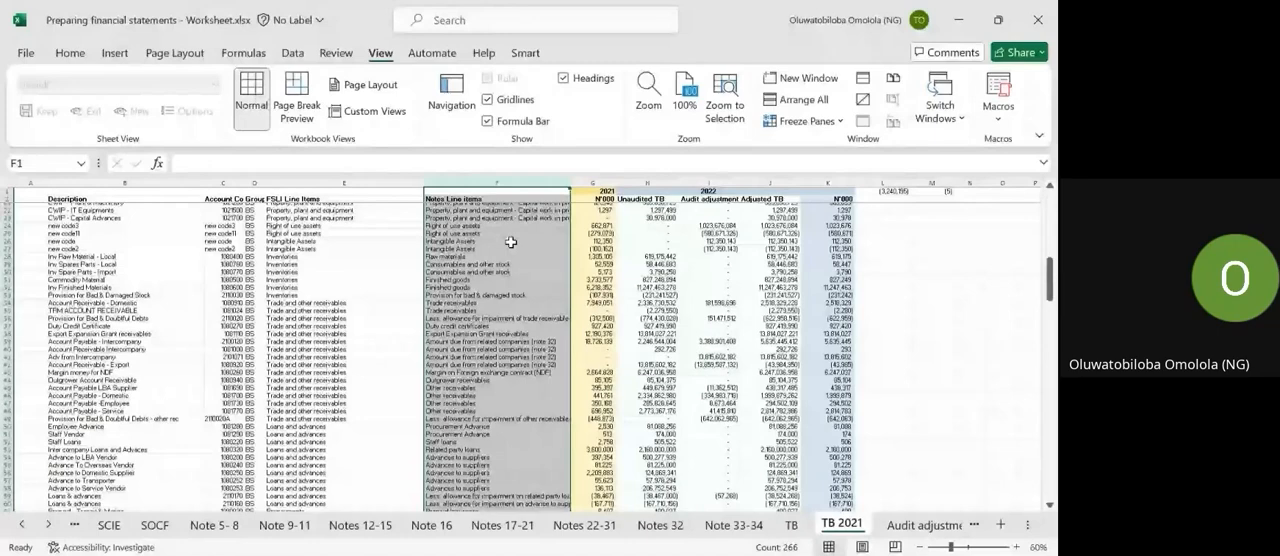
pyautogui.scroll(7, 510, 243)
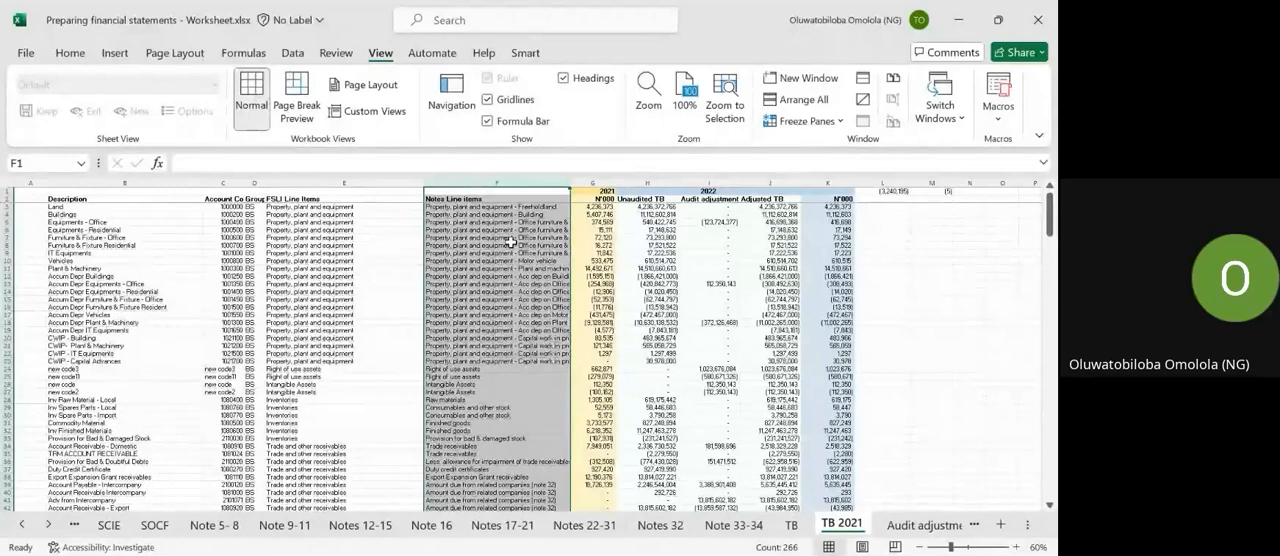
pyautogui.click(206, 525)
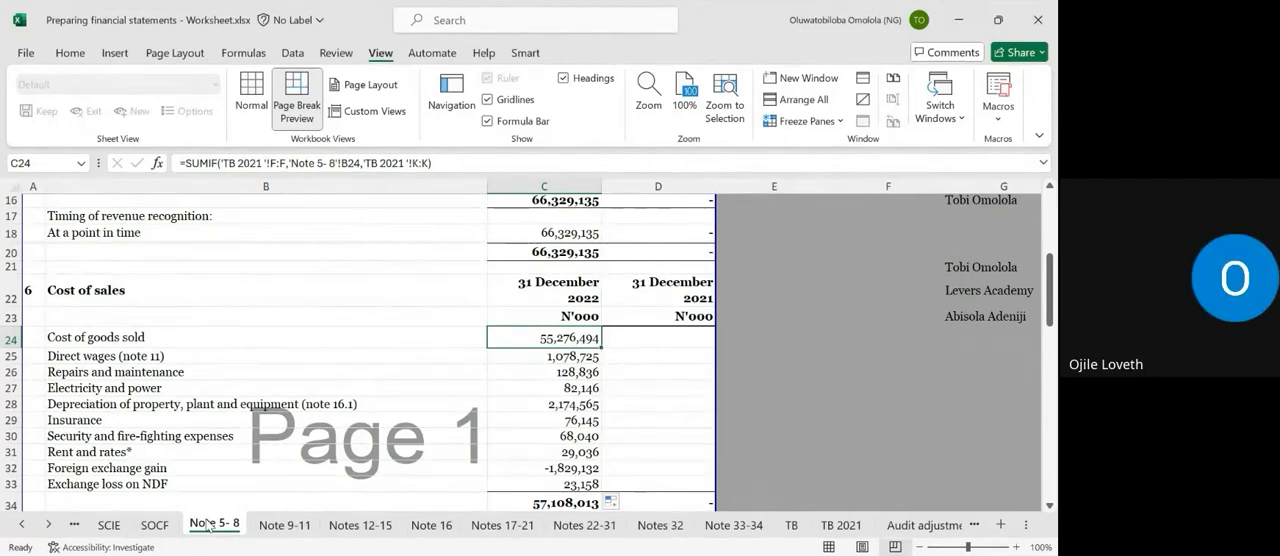
pyautogui.hotkey('alt', 'Tab')
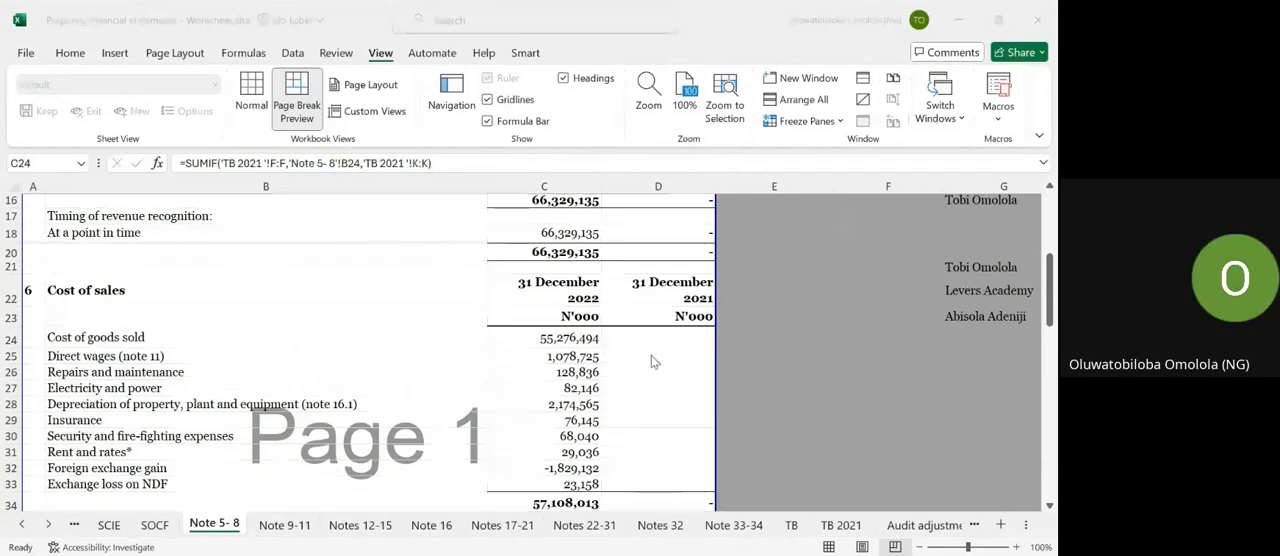
# Copy the SUMIF formula from C31 to C39:C42 for the selling and distribution expense lines in note 7.
pyautogui.scroll(-4, 604, 428)
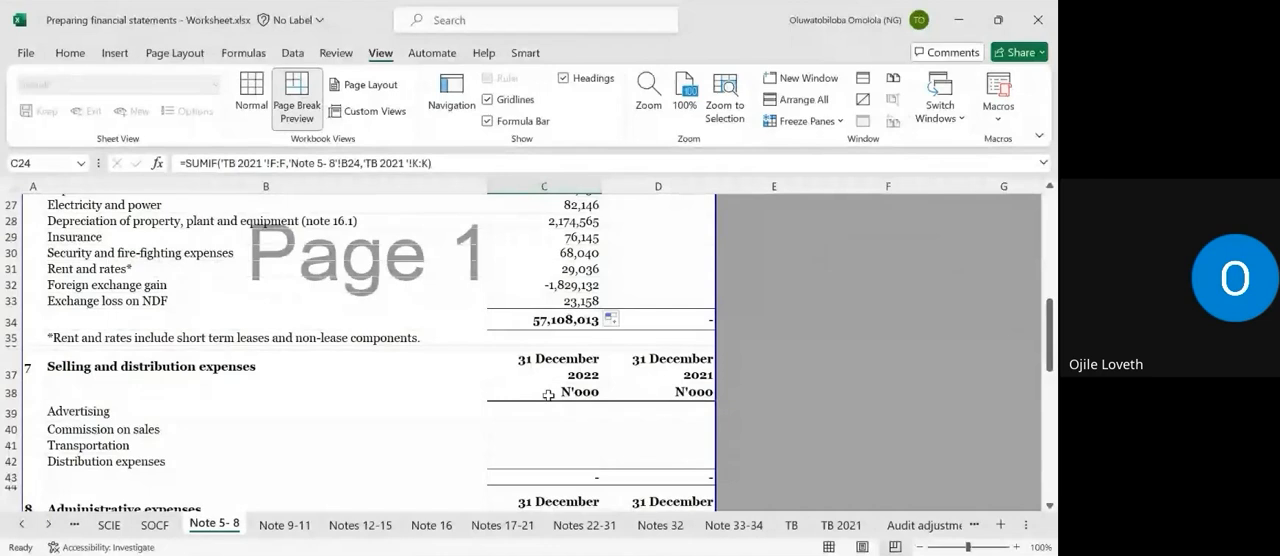
pyautogui.click(571, 284)
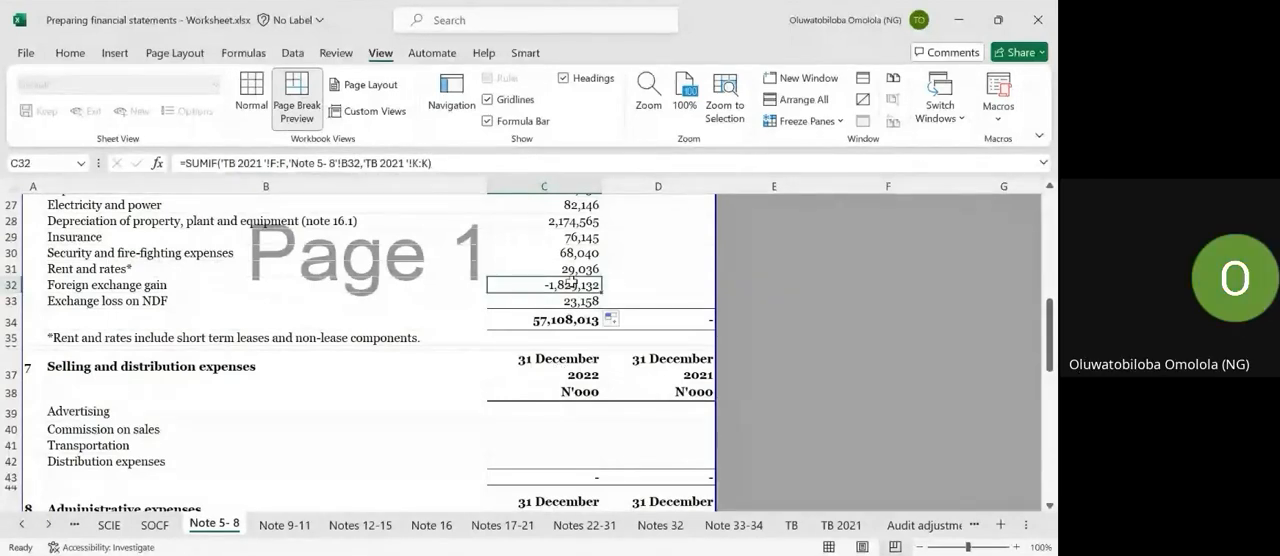
pyautogui.click(569, 270)
pyautogui.hotkey('ctrl', 'c')
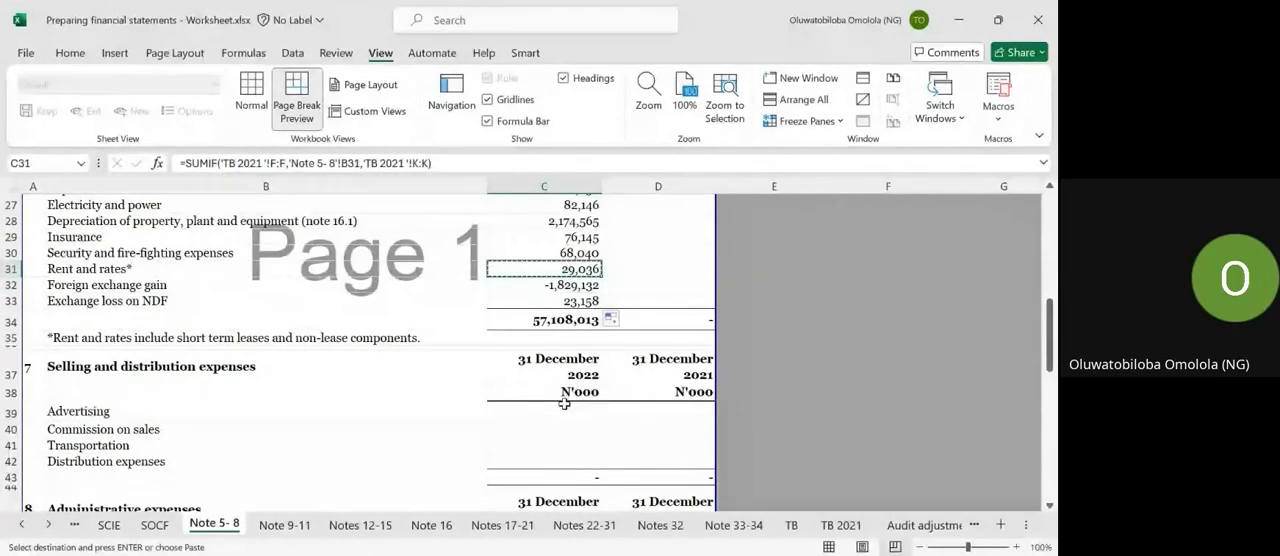
pyautogui.moveTo(562, 410); pyautogui.dragTo(560, 451)
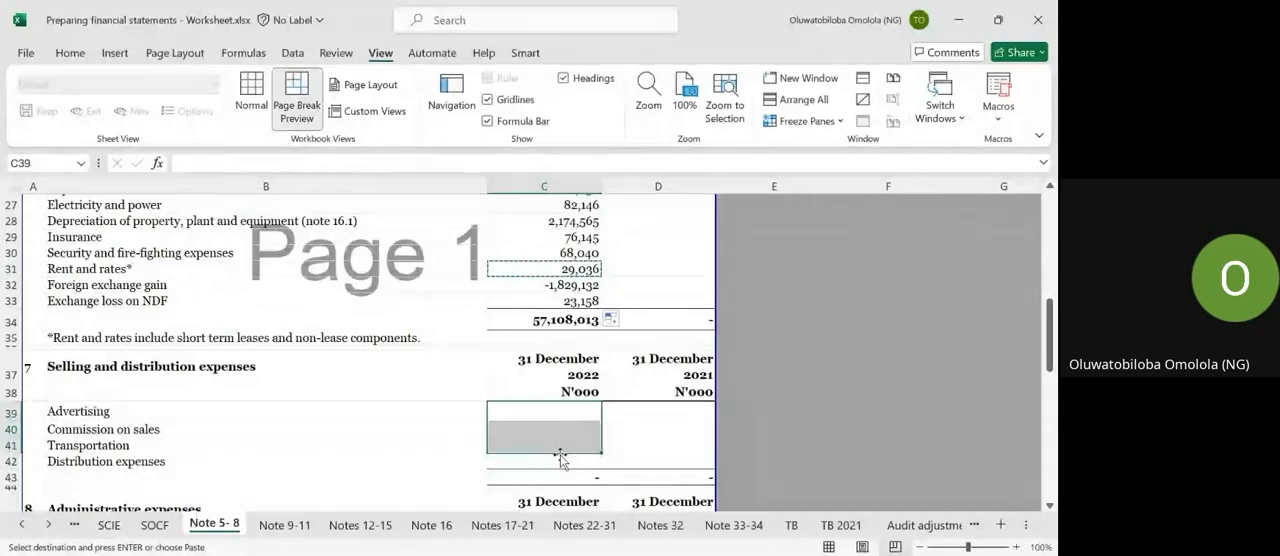
pyautogui.hotkey('ctrl', 'v')
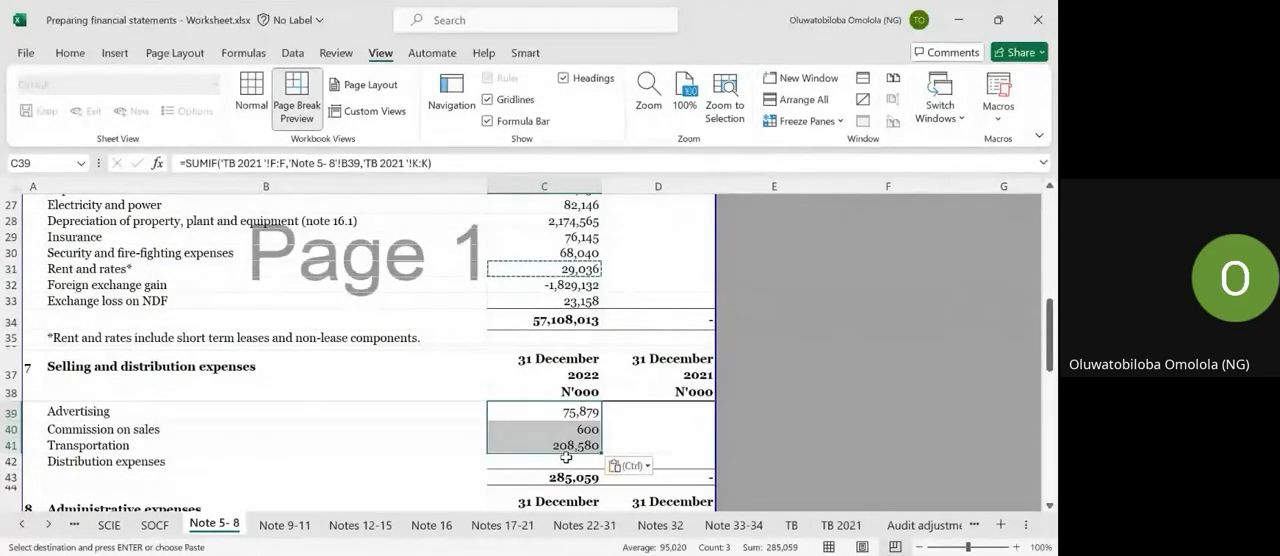
pyautogui.click(563, 456)
pyautogui.hotkey('ctrl', 'v')
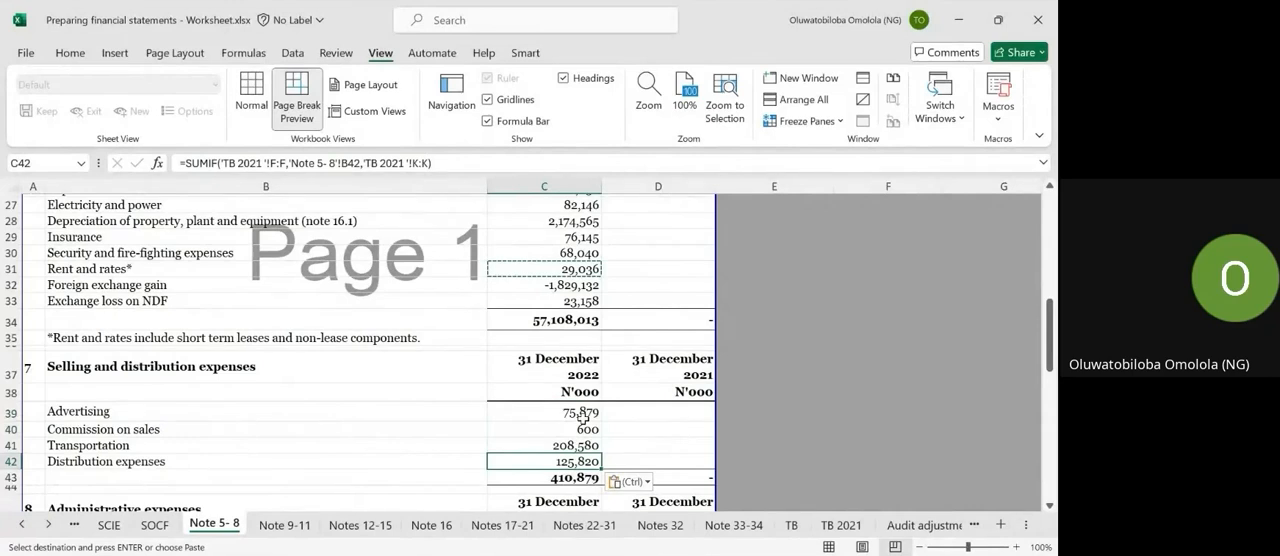
pyautogui.press('Escape')
pyautogui.click(584, 414)
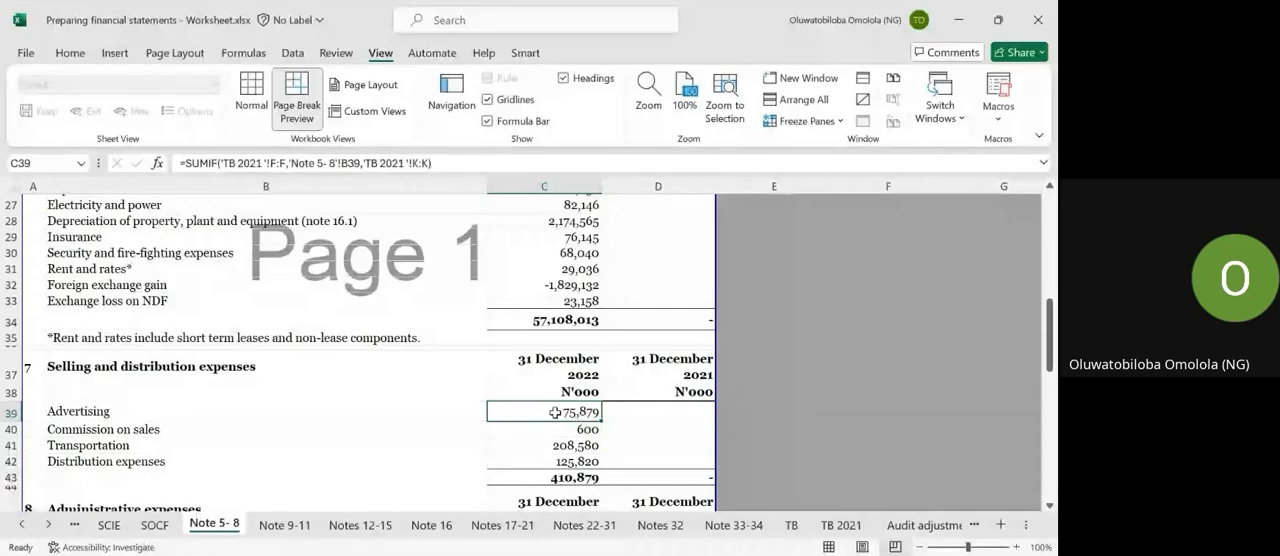
# Check the TB 2021 source sheet and review the note 7 line names in B39 to B42 that serve as SUMIF criteria.
pyautogui.click(828, 530)
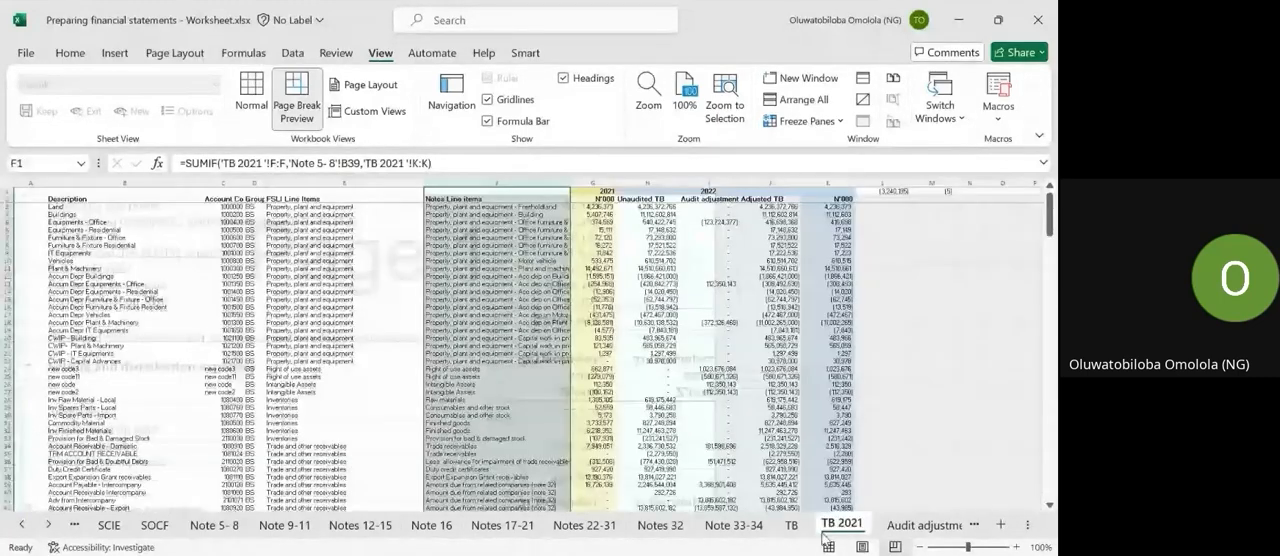
pyautogui.click(828, 547)
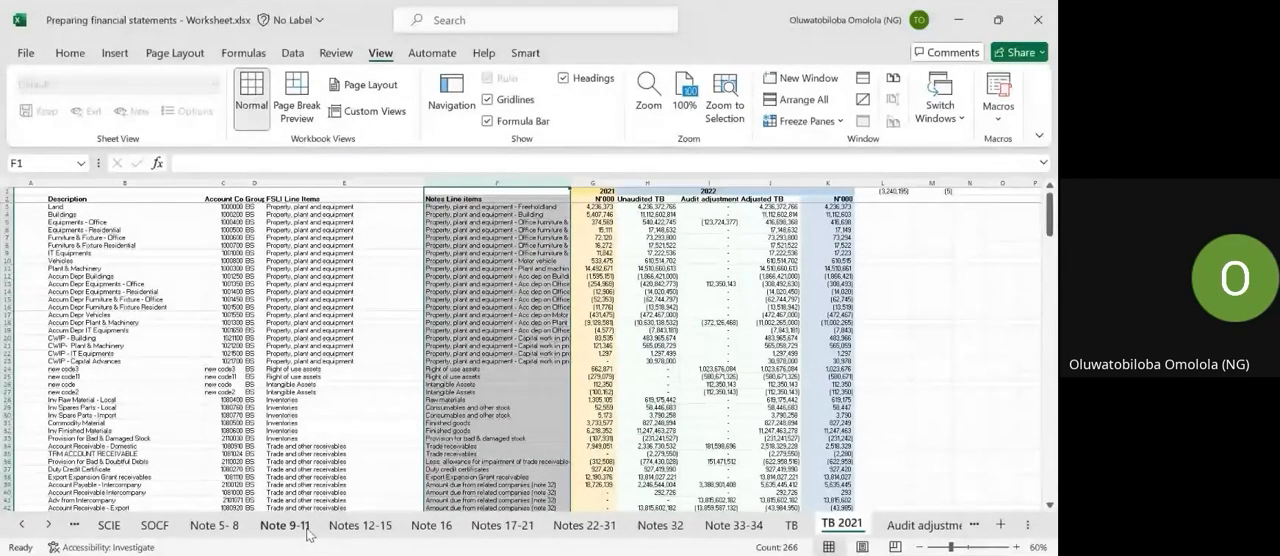
pyautogui.click(214, 525)
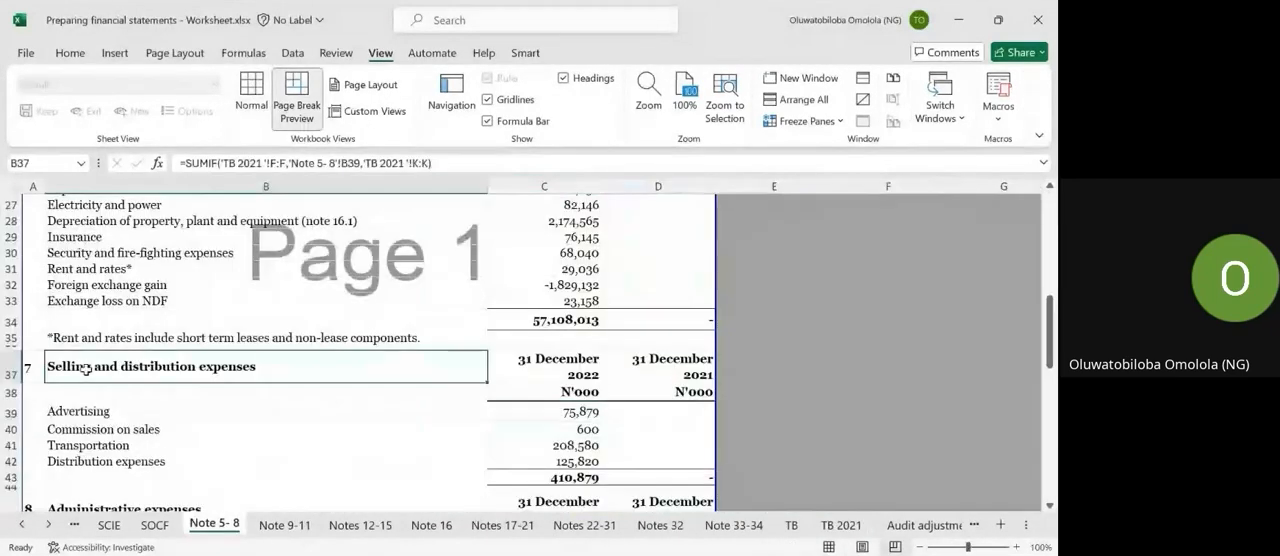
pyautogui.click(84, 410)
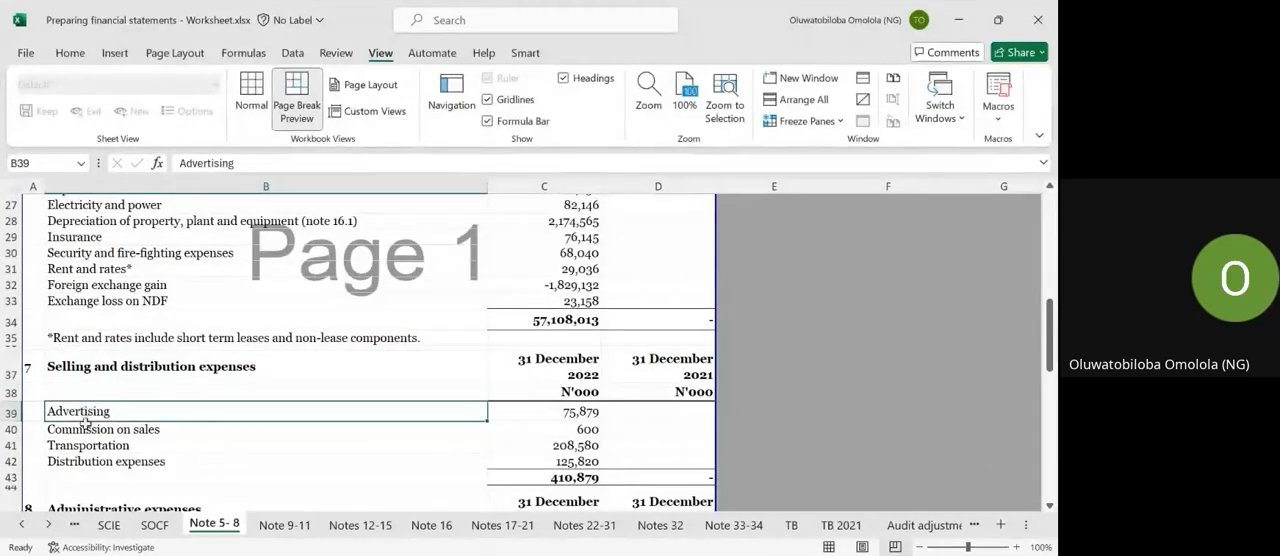
pyautogui.click(84, 429)
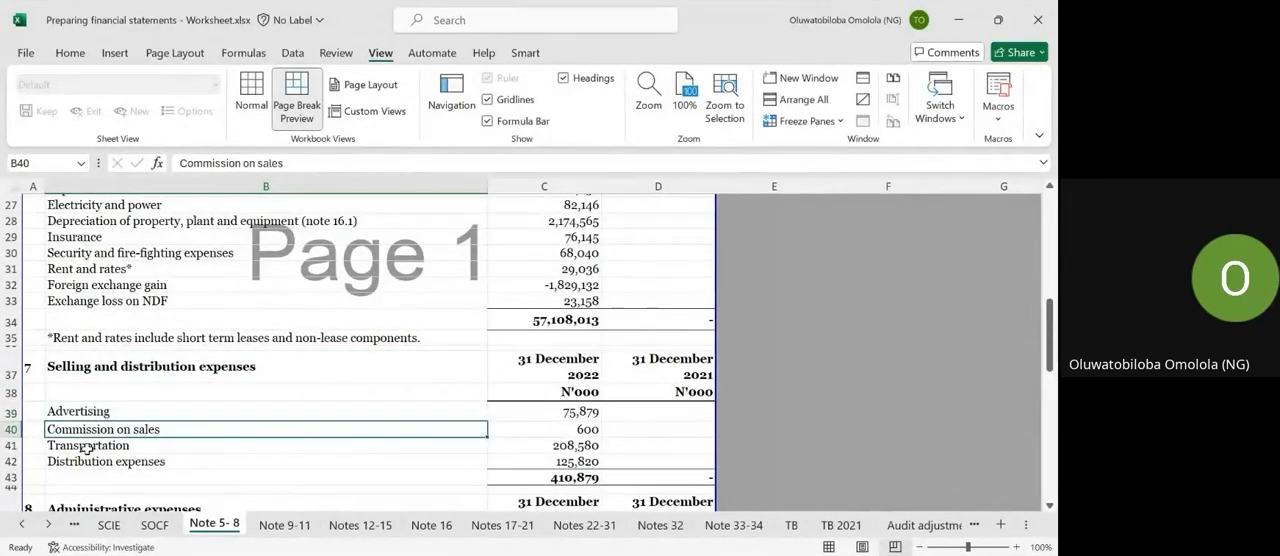
pyautogui.click(88, 446)
pyautogui.click(88, 463)
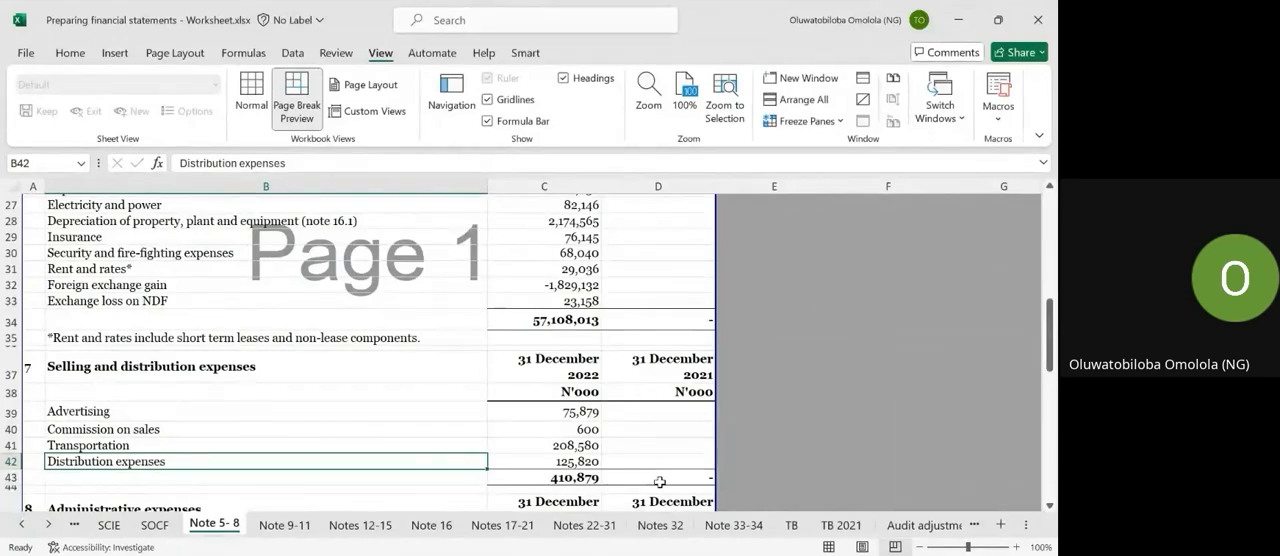
# Compare the Notes Line items column on the TB 2021 sheet with the revenue, cost of sales and expense lines on the Note 5- 8 sheet.
pyautogui.click(838, 525)
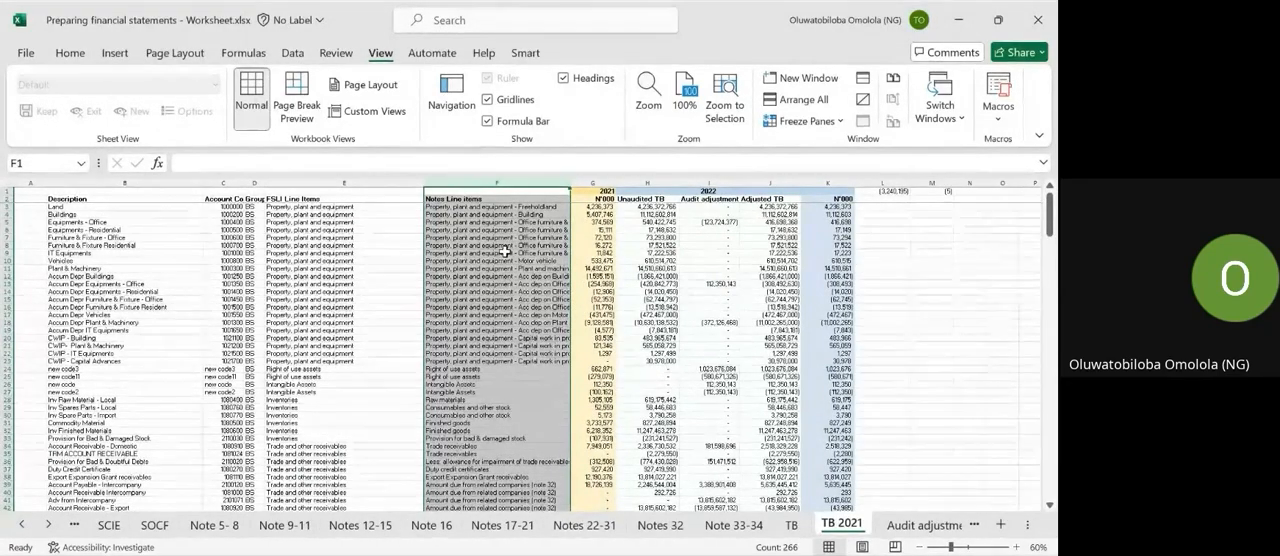
pyautogui.click(247, 524)
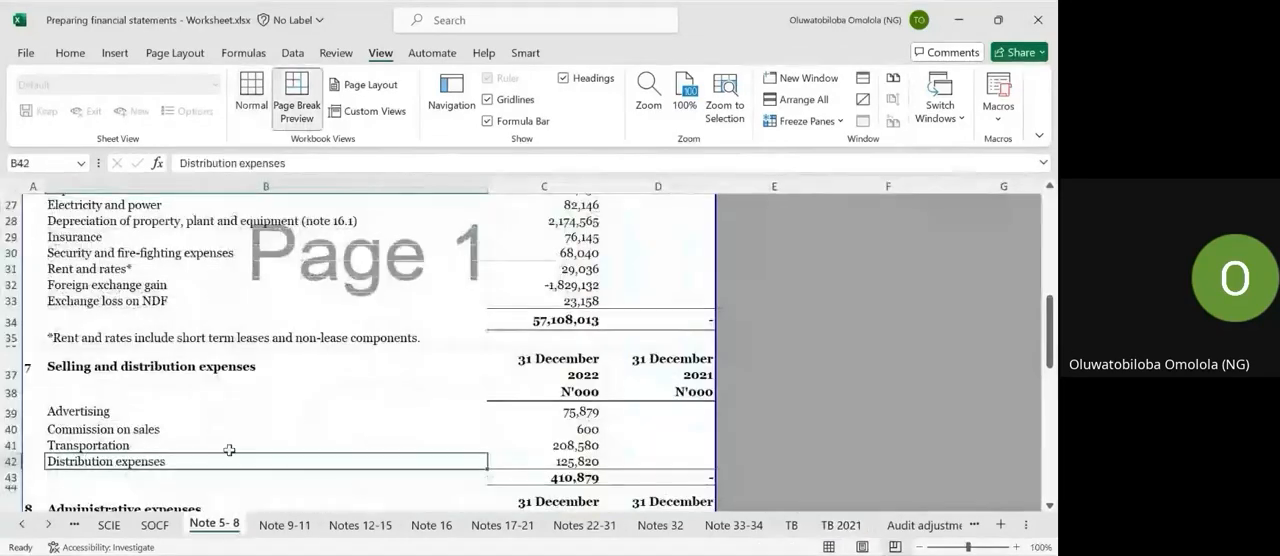
pyautogui.click(828, 530)
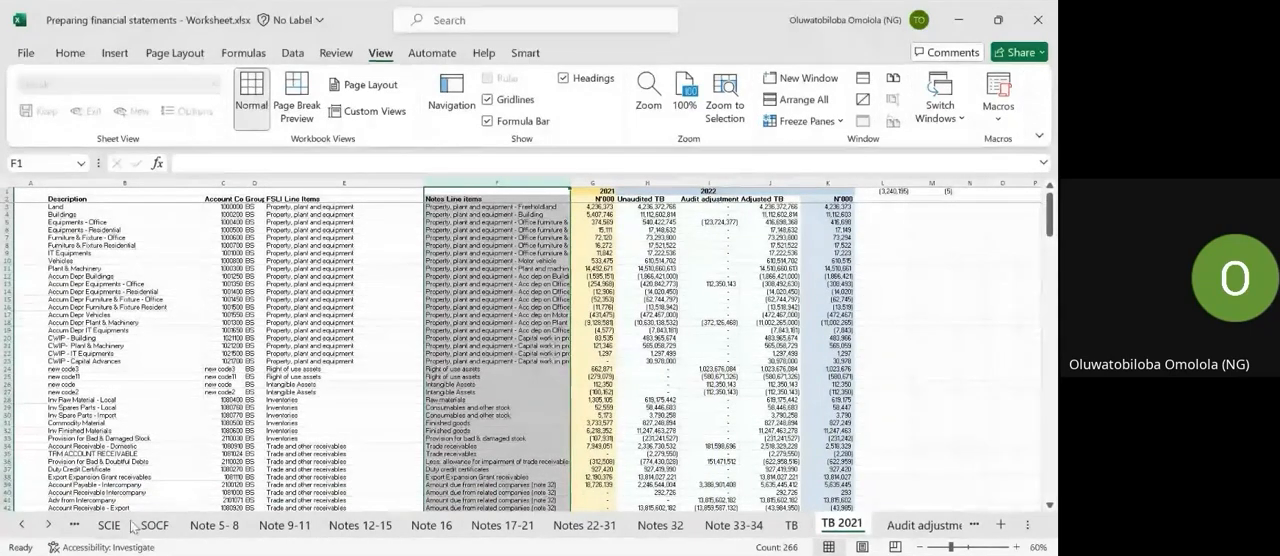
pyautogui.click(203, 530)
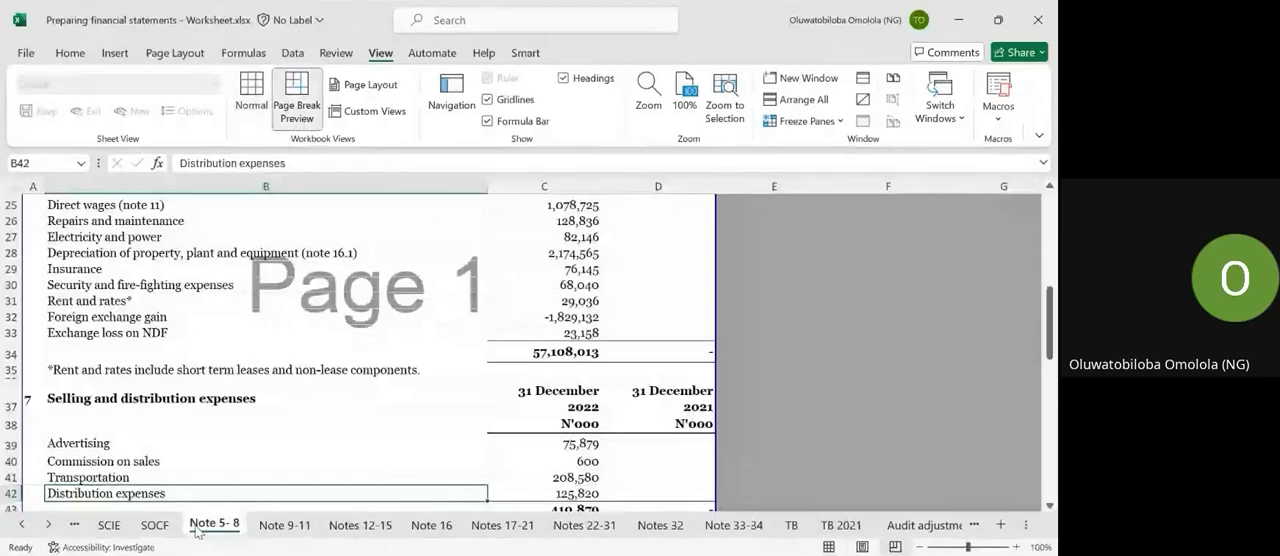
pyautogui.hscroll(2, 781, 408)
pyautogui.scroll(1, 781, 408)
pyautogui.scroll(4, 781, 408)
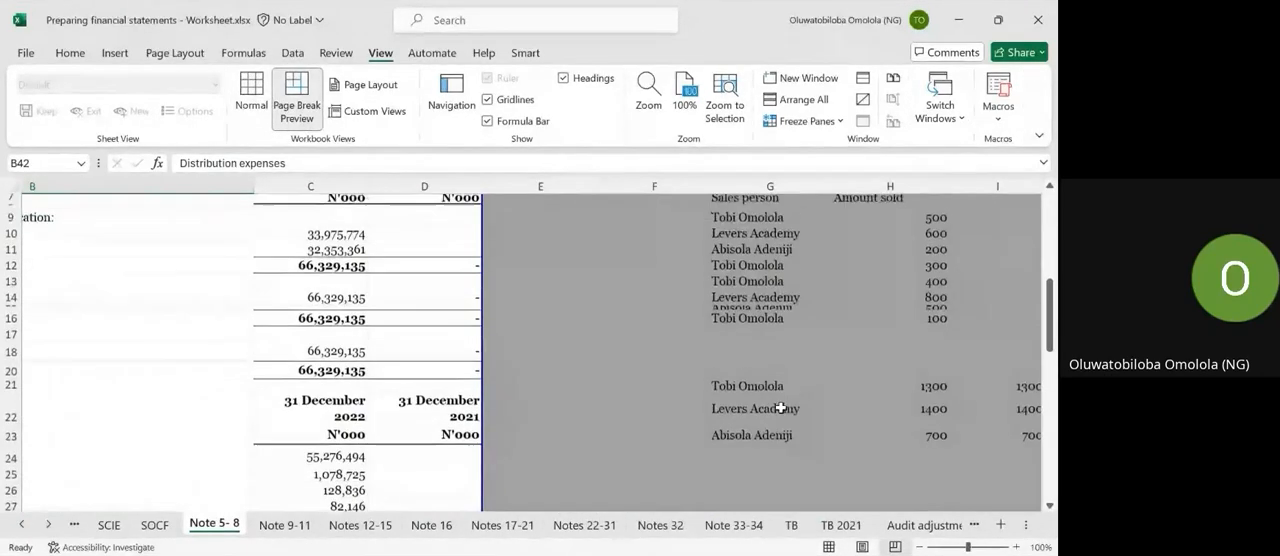
pyautogui.hscroll(-2, 780, 377)
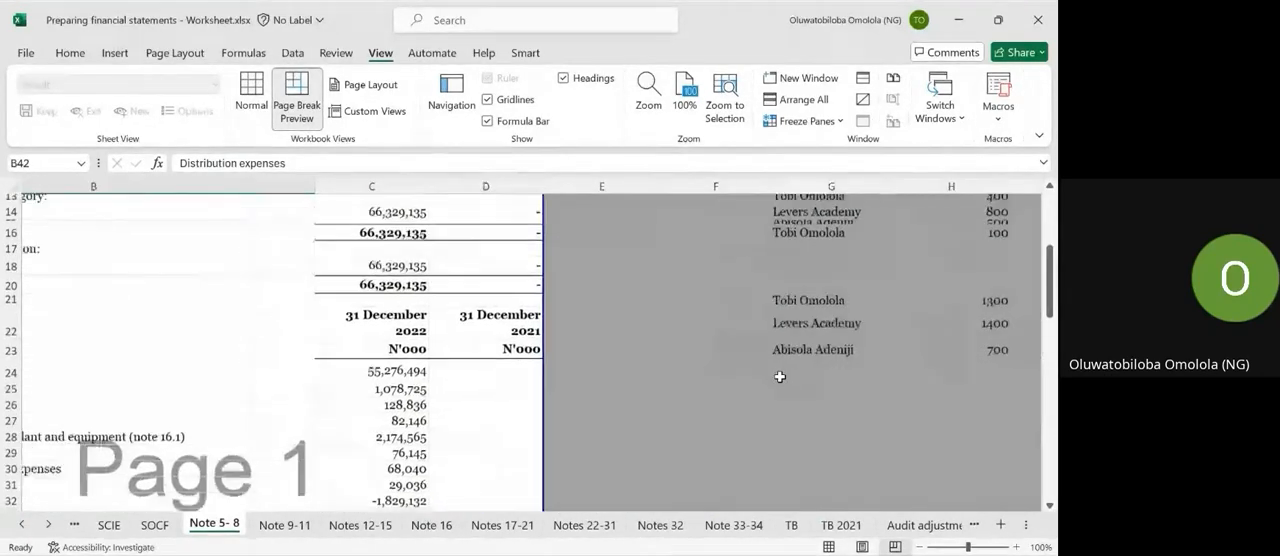
pyautogui.scroll(-2, 780, 377)
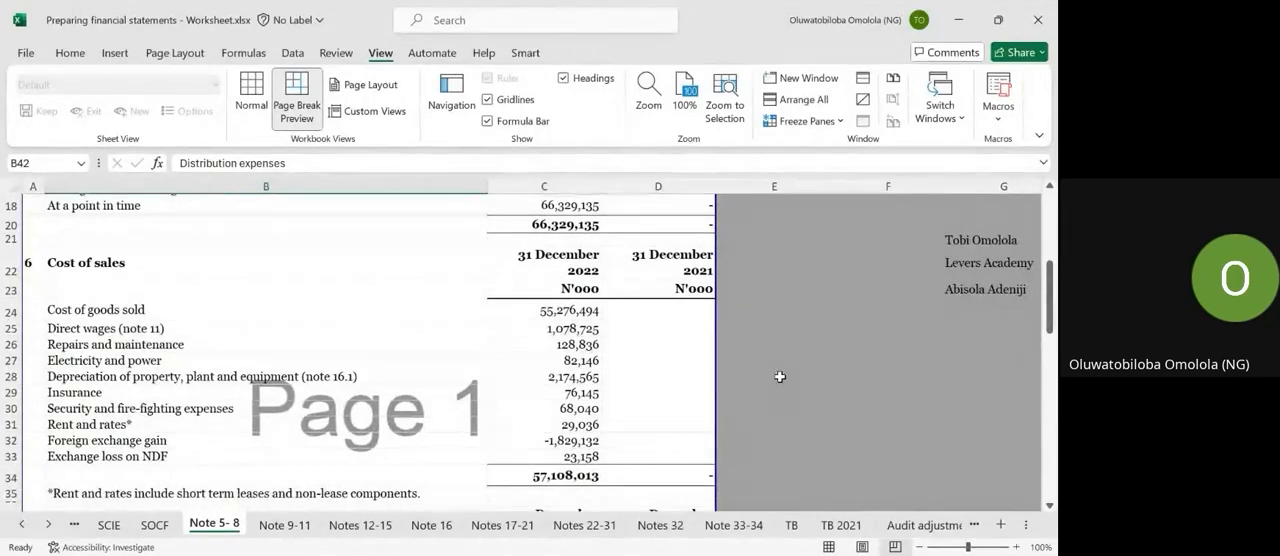
pyautogui.scroll(-5, 424, 374)
pyautogui.scroll(-3, 424, 374)
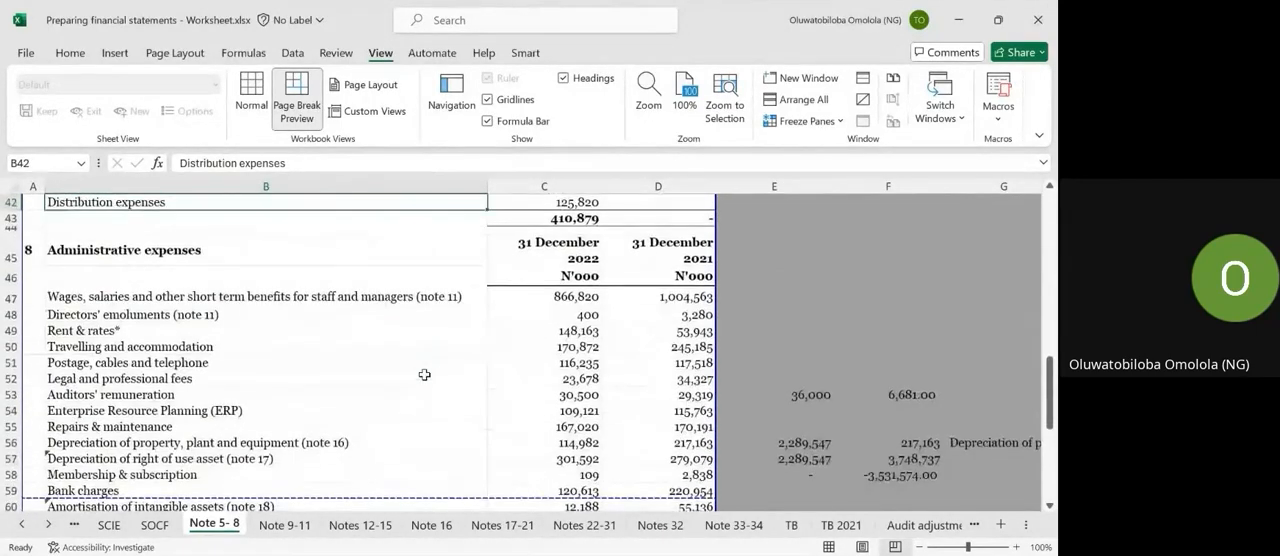
# Check the SUMIF formulas in C48 and C47 for administrative expenses in note 8, and look at the unfilled lines on the Note 9-11 sheet.
pyautogui.scroll(3, 424, 374)
pyautogui.click(533, 416)
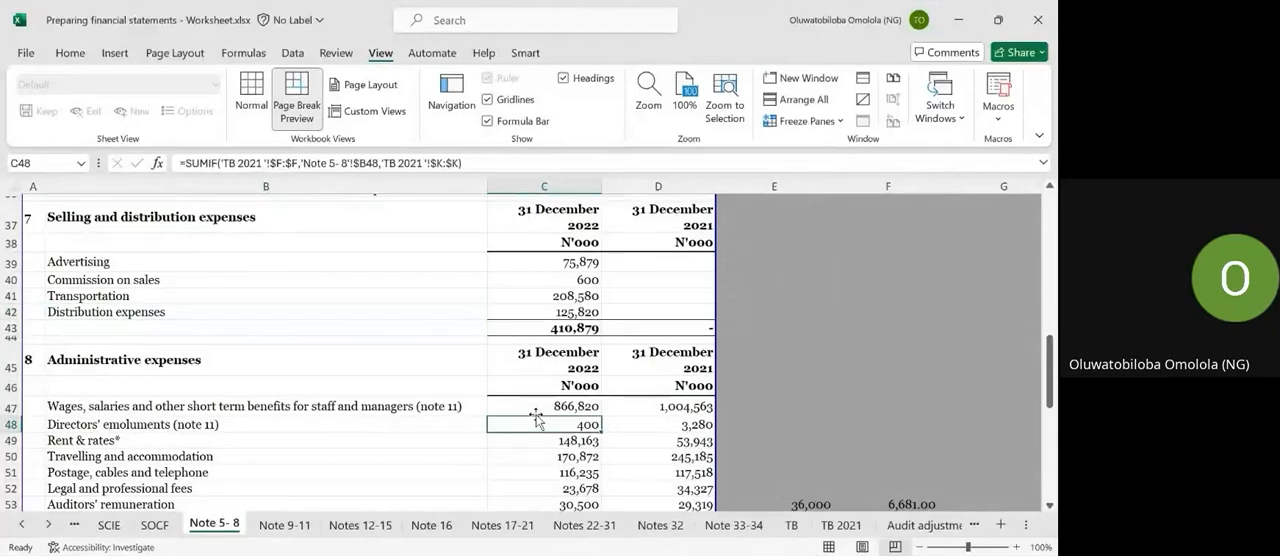
pyautogui.click(540, 407)
pyautogui.scroll(-4, 542, 410)
pyautogui.scroll(-2, 542, 410)
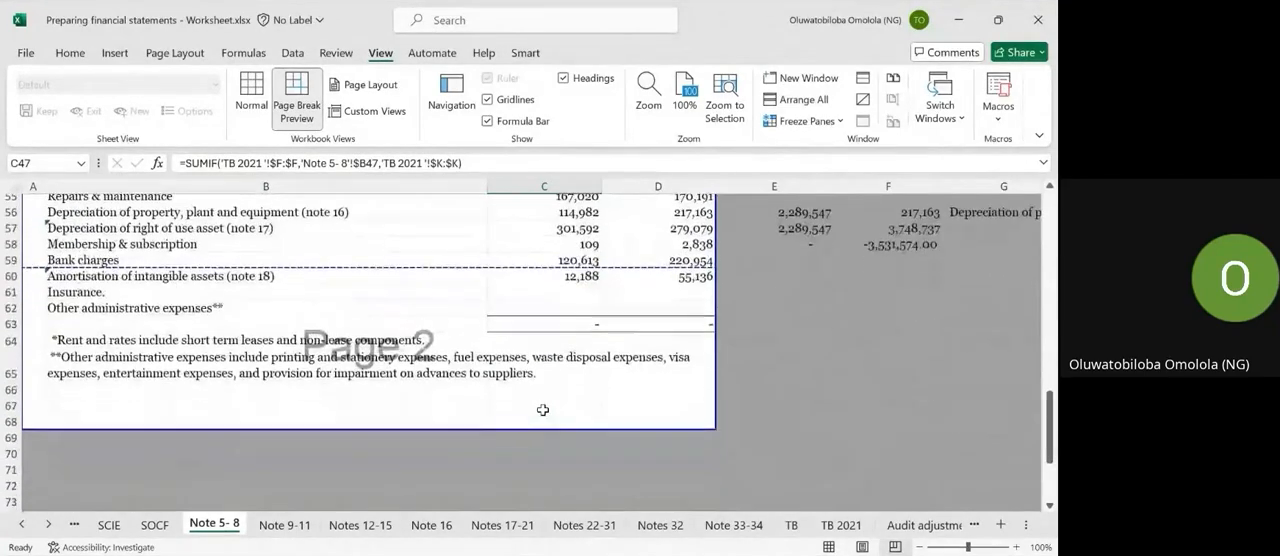
pyautogui.click(287, 525)
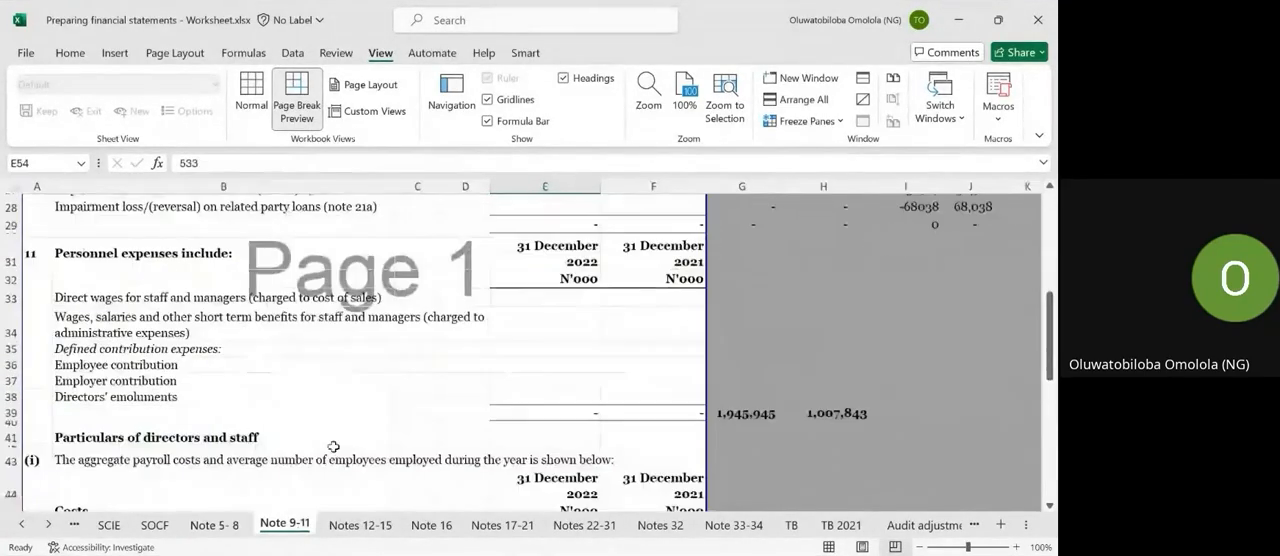
pyautogui.click(210, 525)
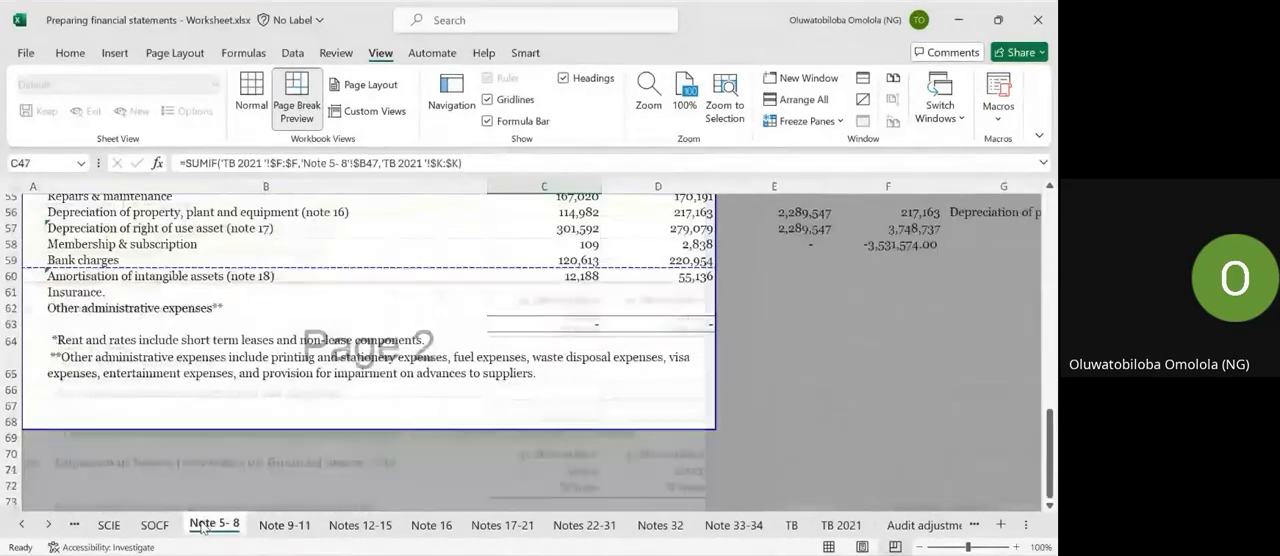
# Copy the SUMIF formula from C52 on Note 5- 8 into E17:E19 of note 9 Other income on the Note 9-11 sheet.
pyautogui.scroll(3, 550, 292)
pyautogui.click(550, 292)
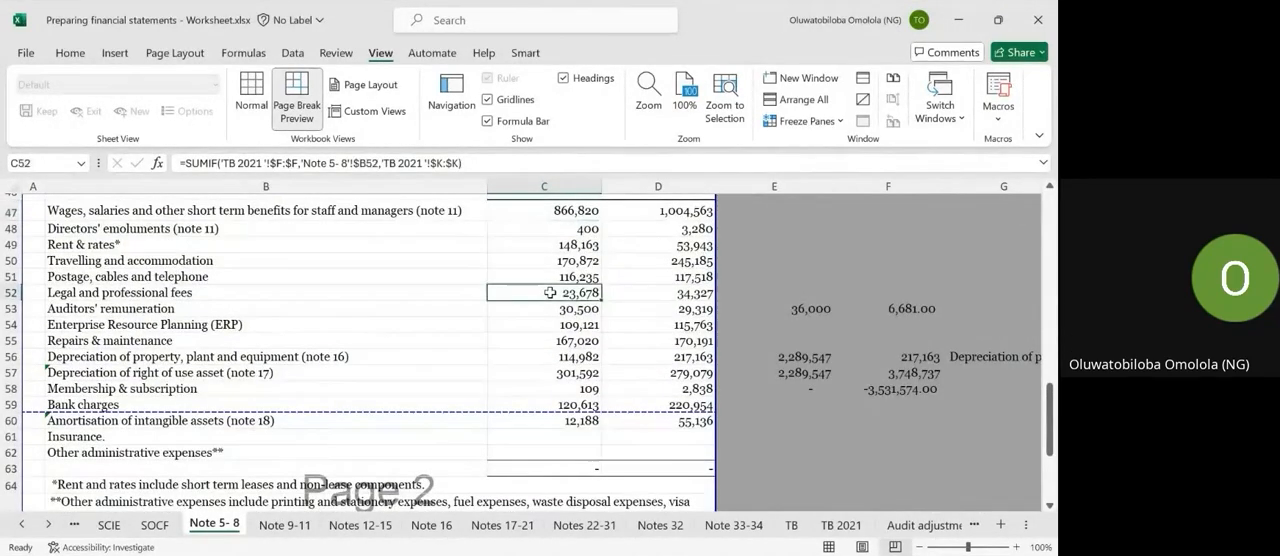
pyautogui.hotkey('ctrl', 'c')
pyautogui.click(302, 528)
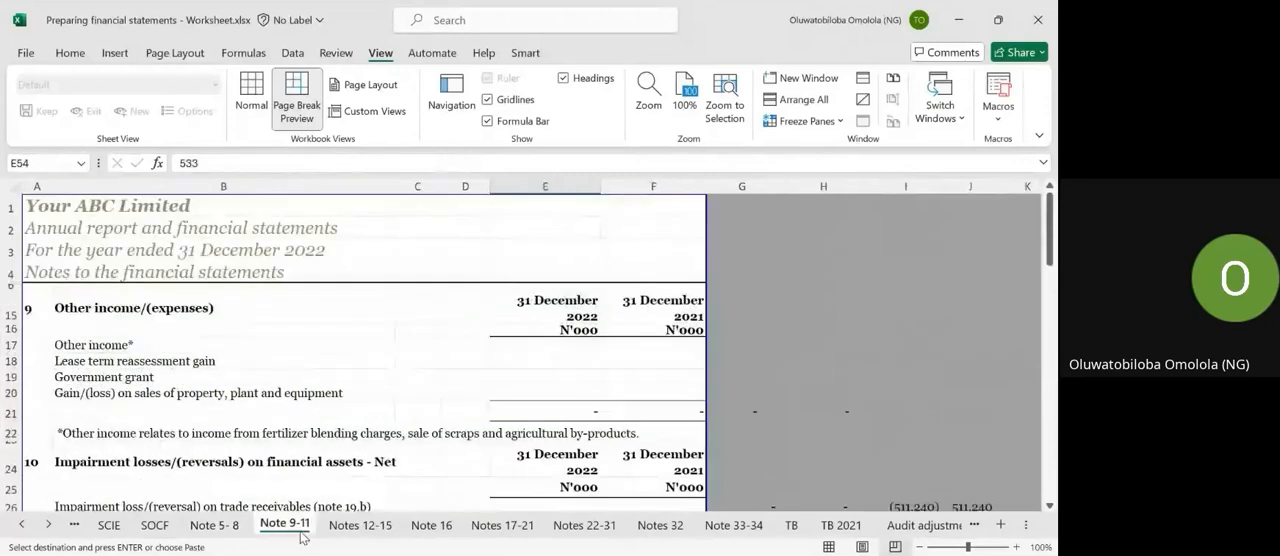
pyautogui.click(548, 346)
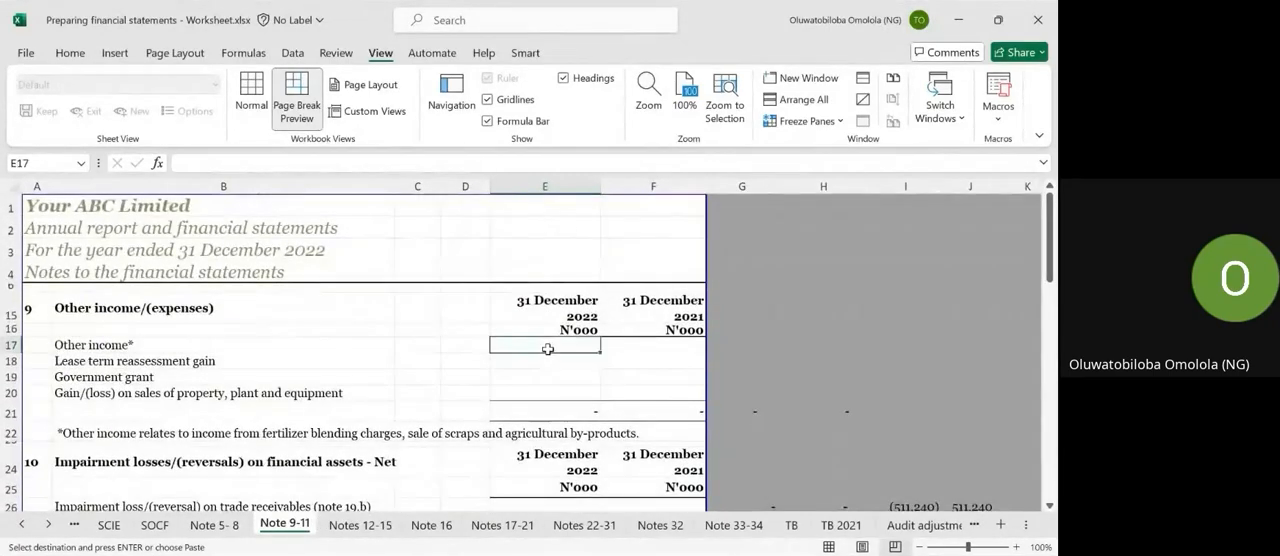
pyautogui.hotkey('ctrl', 'v')
pyautogui.hotkey('shift', 'Down')
pyautogui.hotkey('shift', 'Down')
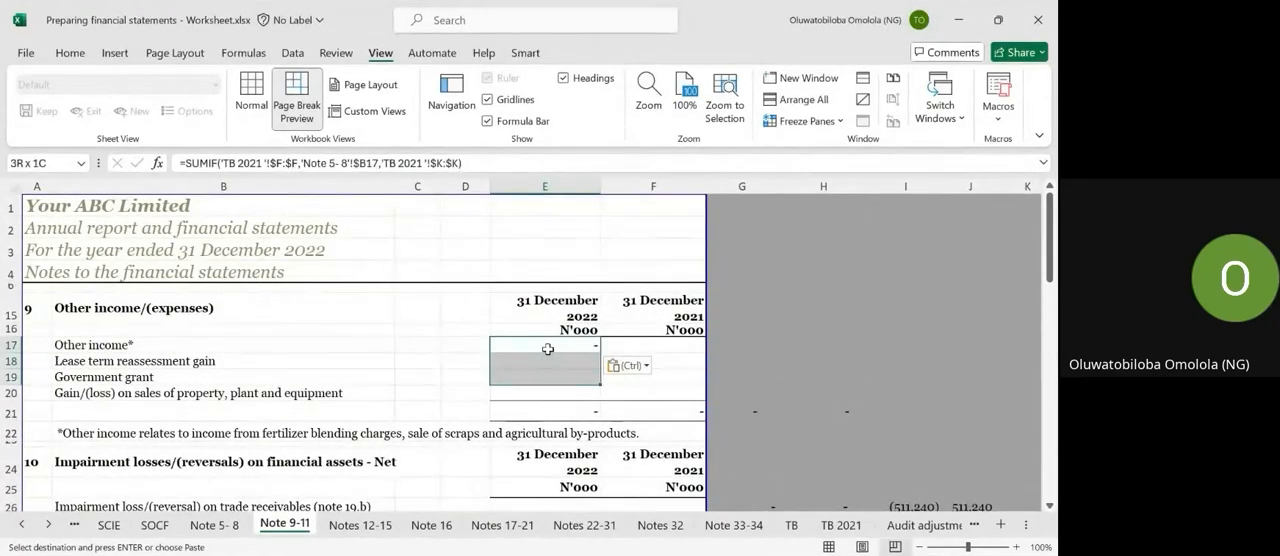
pyautogui.press('Return')
pyautogui.press('Down')
pyautogui.press('Down')
pyautogui.press('Down')
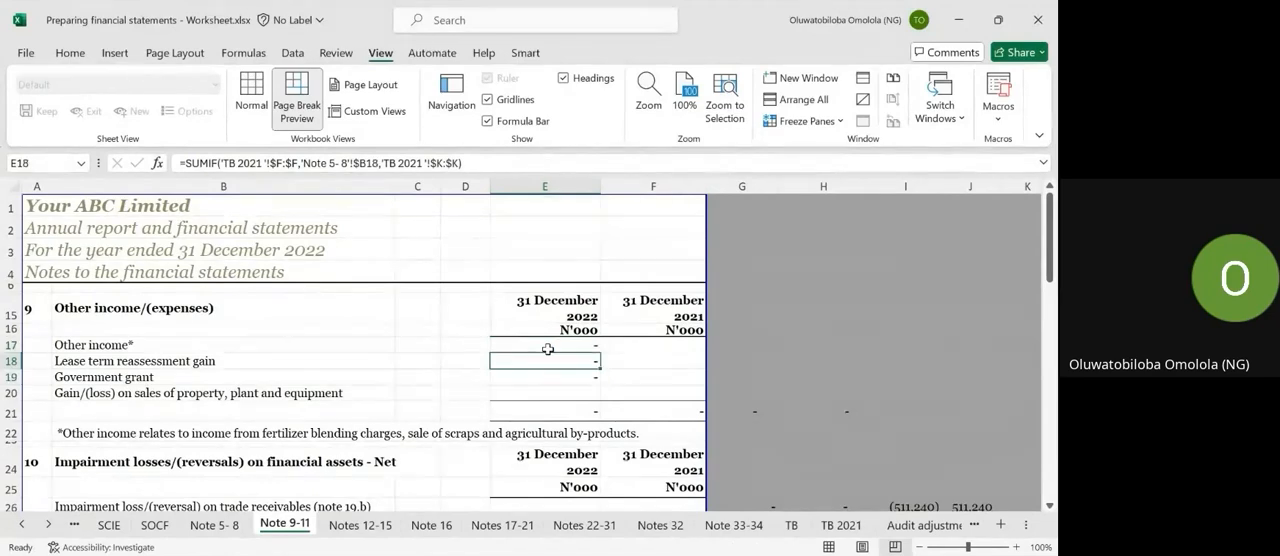
# Copy the SUMIF formula from E19 to E26 and fill it down to E28 for the note 10 impairment lines.
pyautogui.scroll(-1, 548, 350)
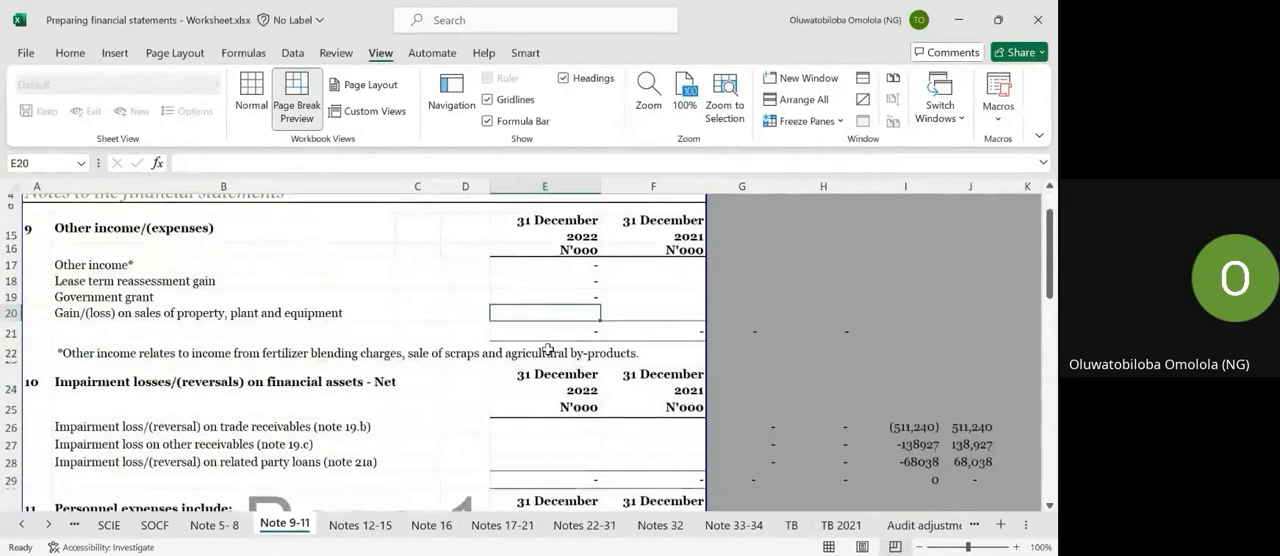
pyautogui.click(561, 431)
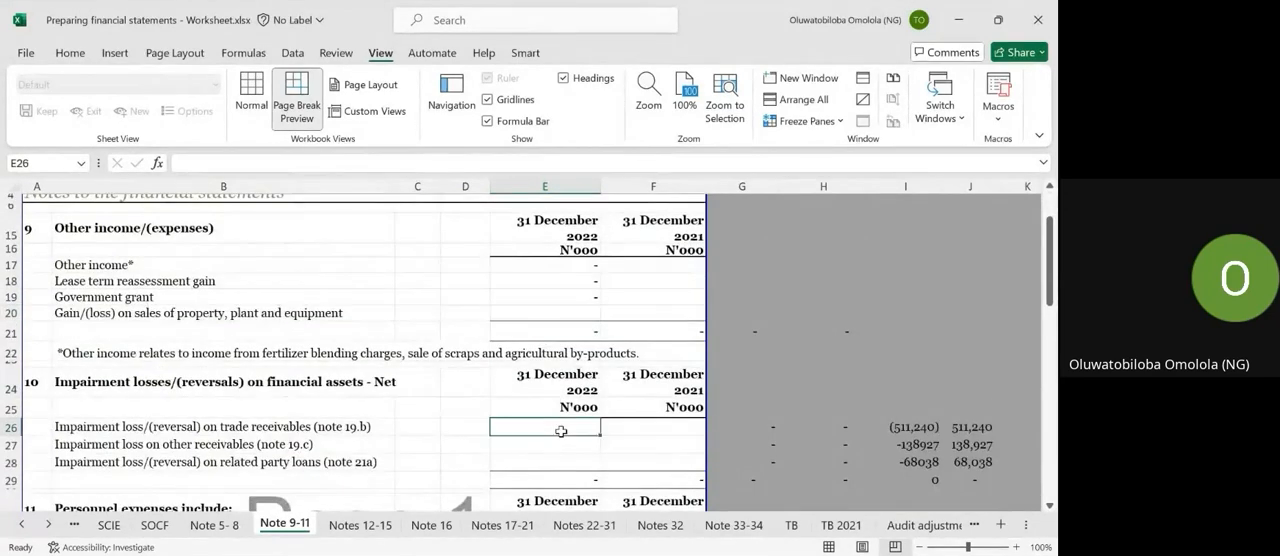
pyautogui.click(581, 293)
pyautogui.hotkey('ctrl', 'c')
pyautogui.click(556, 429)
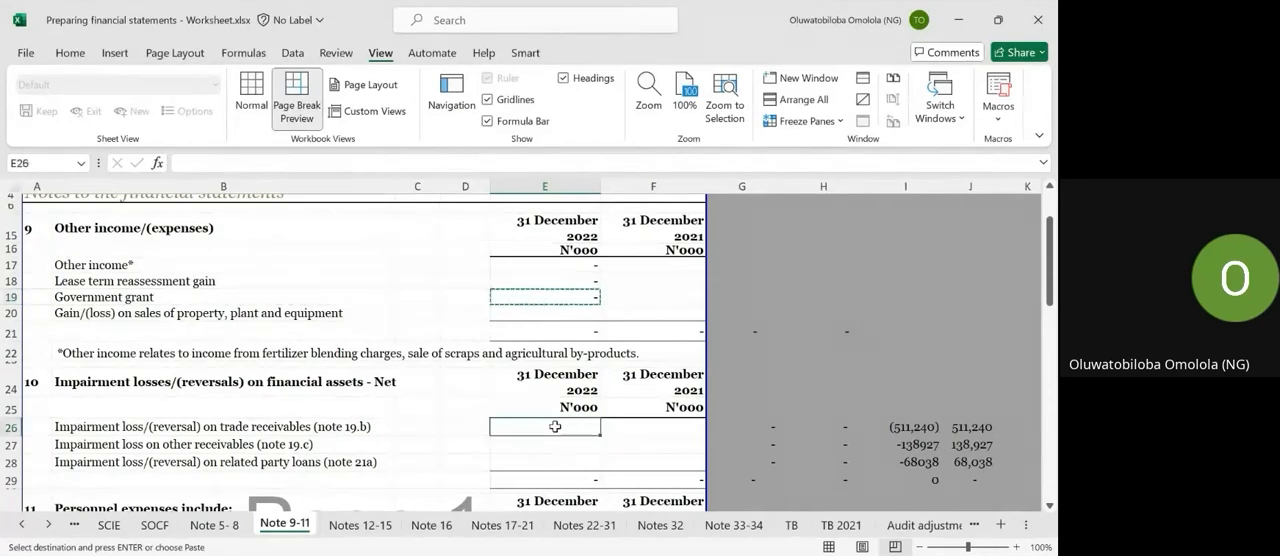
pyautogui.hotkey('ctrl', 'v')
pyautogui.press('Escape')
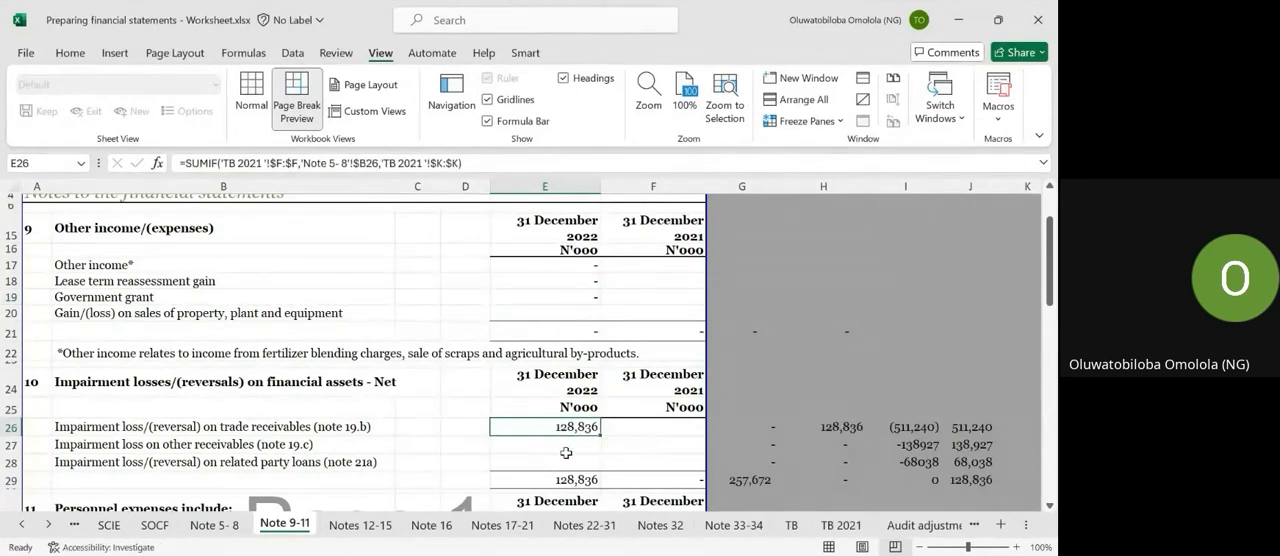
pyautogui.hotkey('shift', 'Down')
pyautogui.hotkey('shift', 'Down')
pyautogui.hotkey('ctrl', 'd')
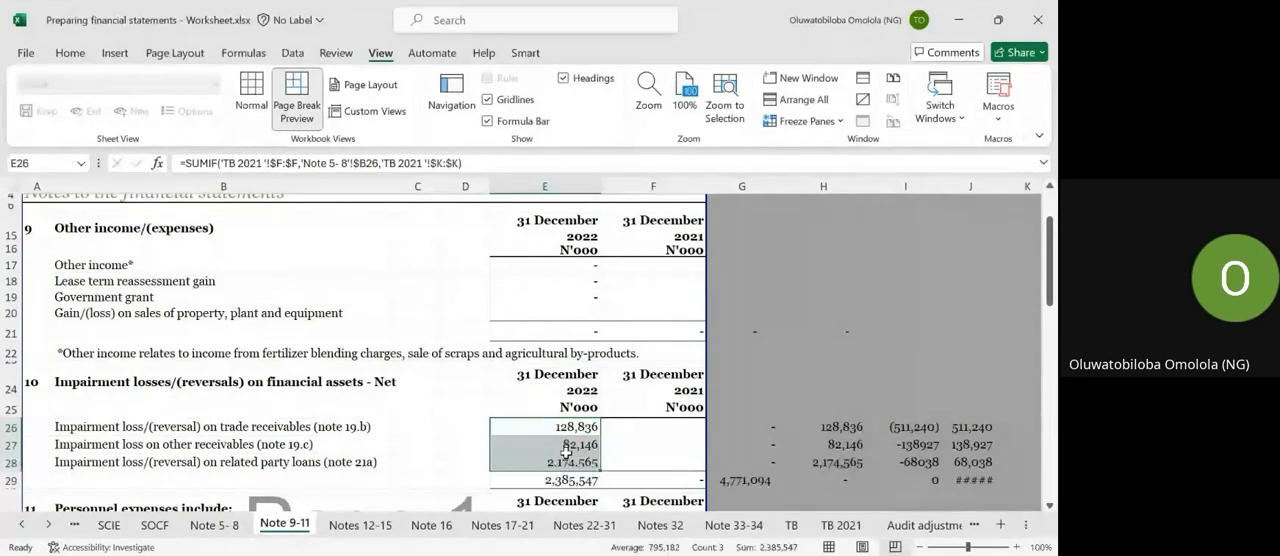
# Copy the SUMIF formula from E27 into E33:E38 for the personnel expense lines in note 11.
pyautogui.press('Down')
pyautogui.hotkey('ctrl', 'c')
pyautogui.scroll(-2, 570, 455)
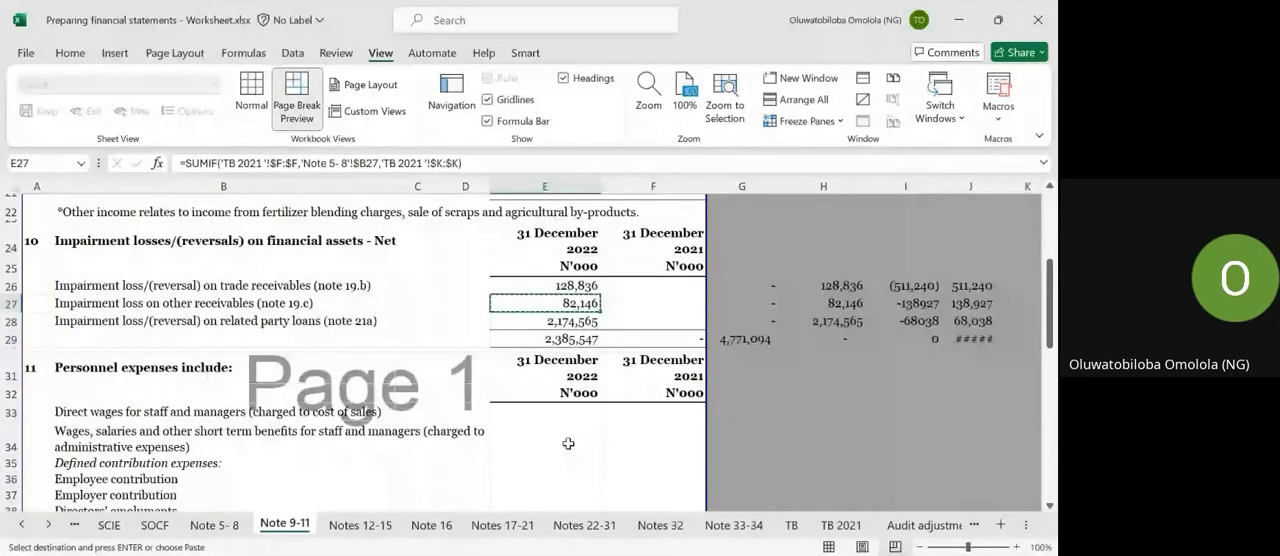
pyautogui.click(559, 428)
pyautogui.press('Up')
pyautogui.hotkey('ctrl', 'v')
pyautogui.press('Down')
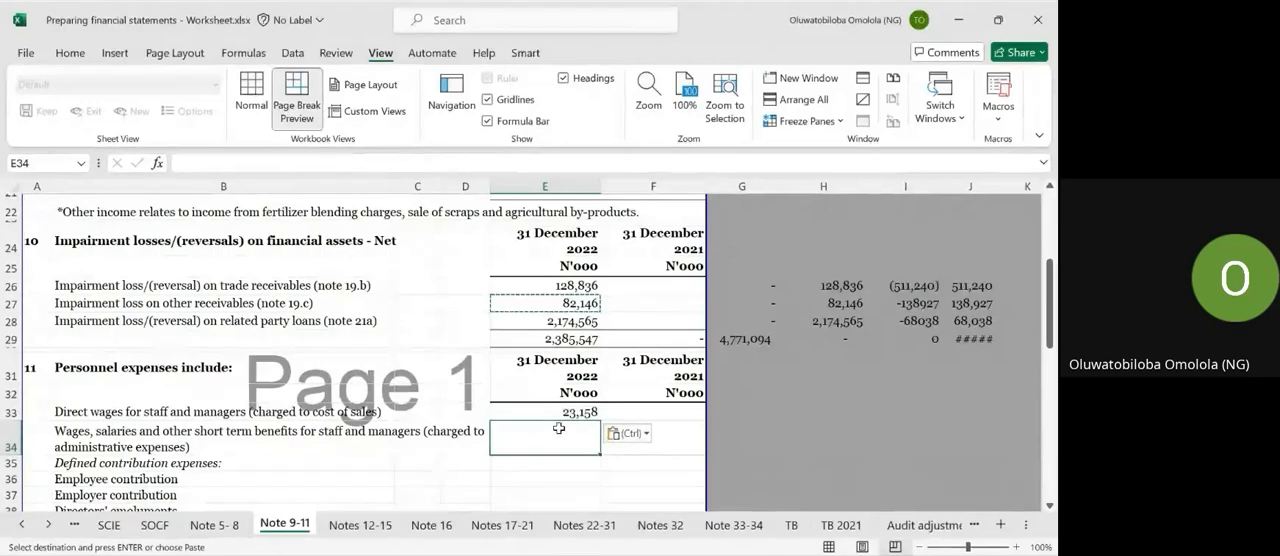
pyautogui.hotkey('shift', 'Down')
pyautogui.hotkey('shift', 'Down')
pyautogui.hotkey('shift', 'Down')
pyautogui.hotkey('shift', 'Down')
pyautogui.hotkey('ctrl', 'v')
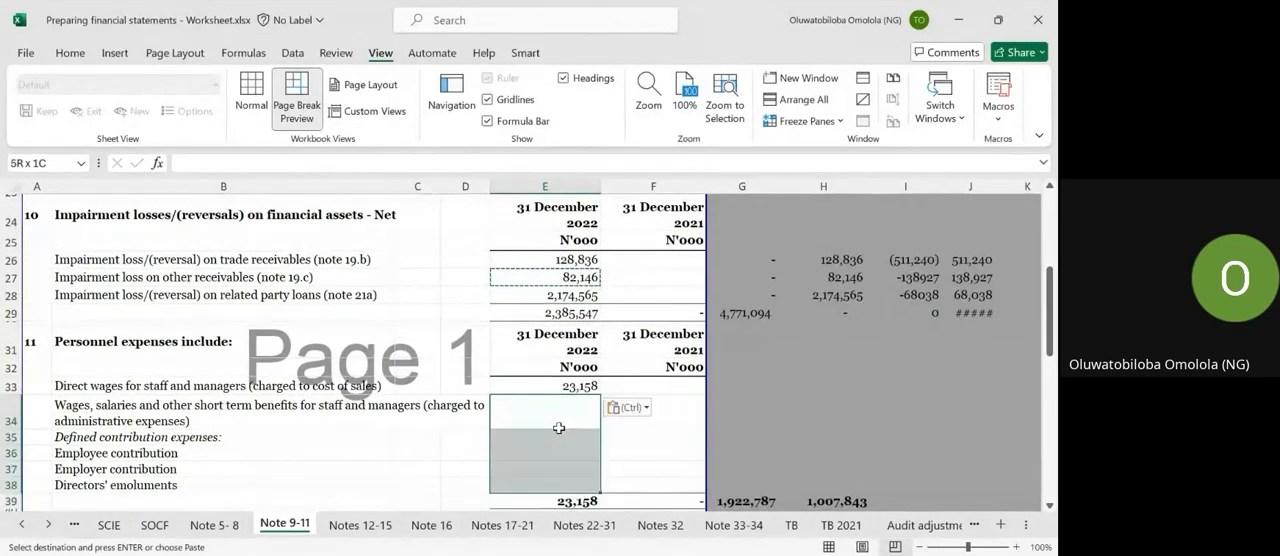
# Review the payroll cost lines on Note 9-11, the finance cost and tax notes on Notes 12-15, and the revenue note on Note 5- 8.
pyautogui.scroll(-3, 559, 428)
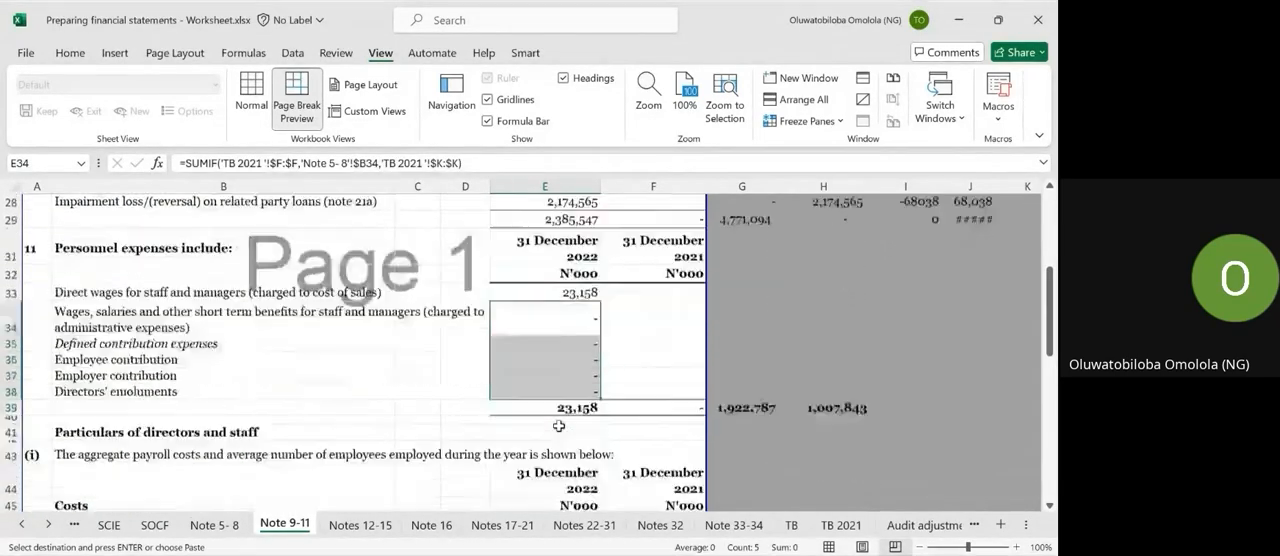
pyautogui.scroll(-1, 559, 426)
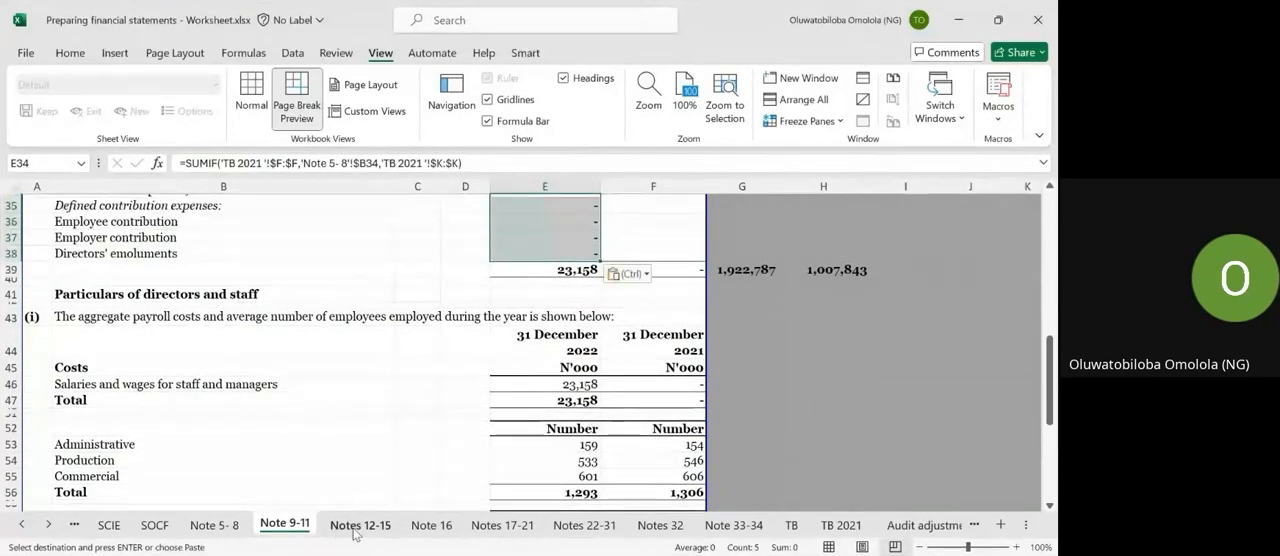
pyautogui.hotkey('ctrl', 'pagedown')
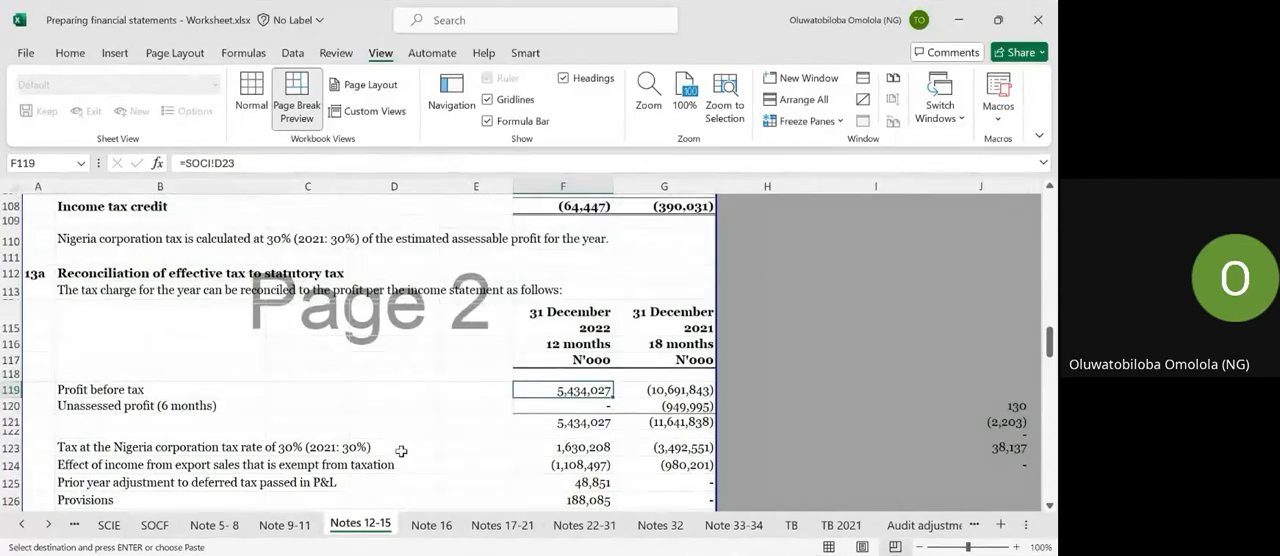
pyautogui.scroll(15, 443, 423)
pyautogui.scroll(3, 443, 423)
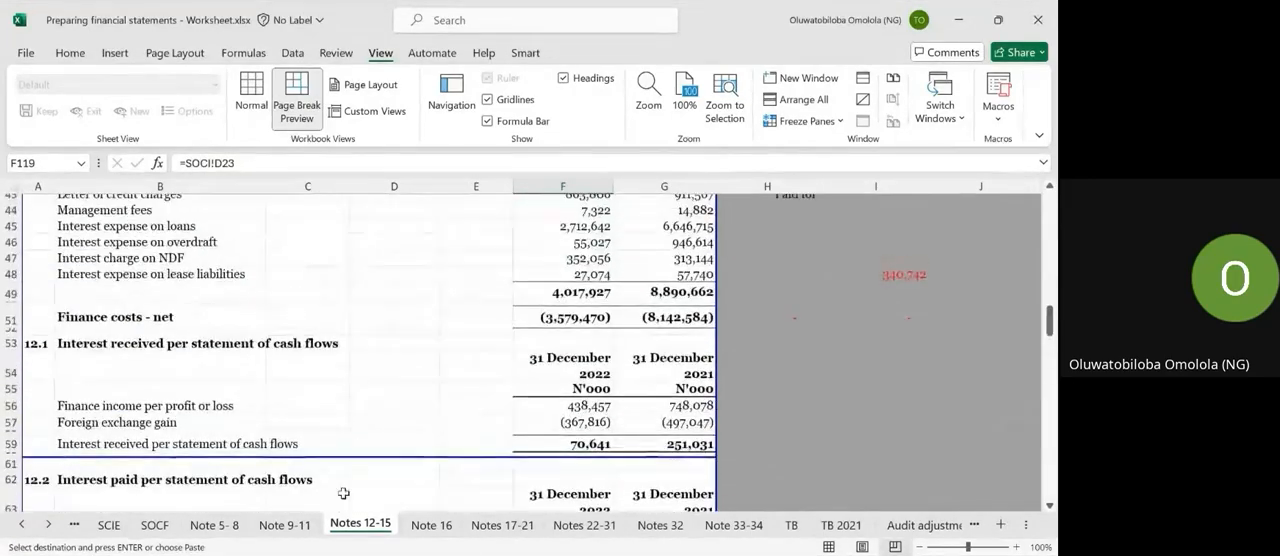
pyautogui.hotkey('ctrl', 'pageup')
pyautogui.hotkey('ctrl', 'pageup')
pyautogui.scroll(5, 470, 319)
pyautogui.scroll(8, 470, 319)
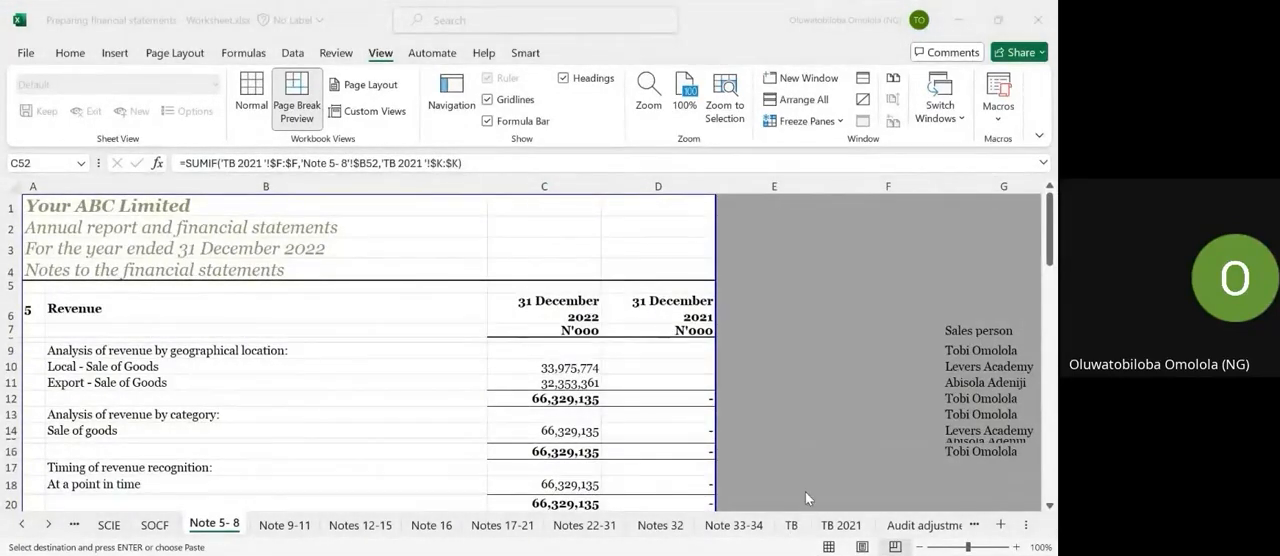
# Try adding the unaudited balances G4, G3 and G5 manually with a formula in M23 of the TB sheet.
pyautogui.click(793, 526)
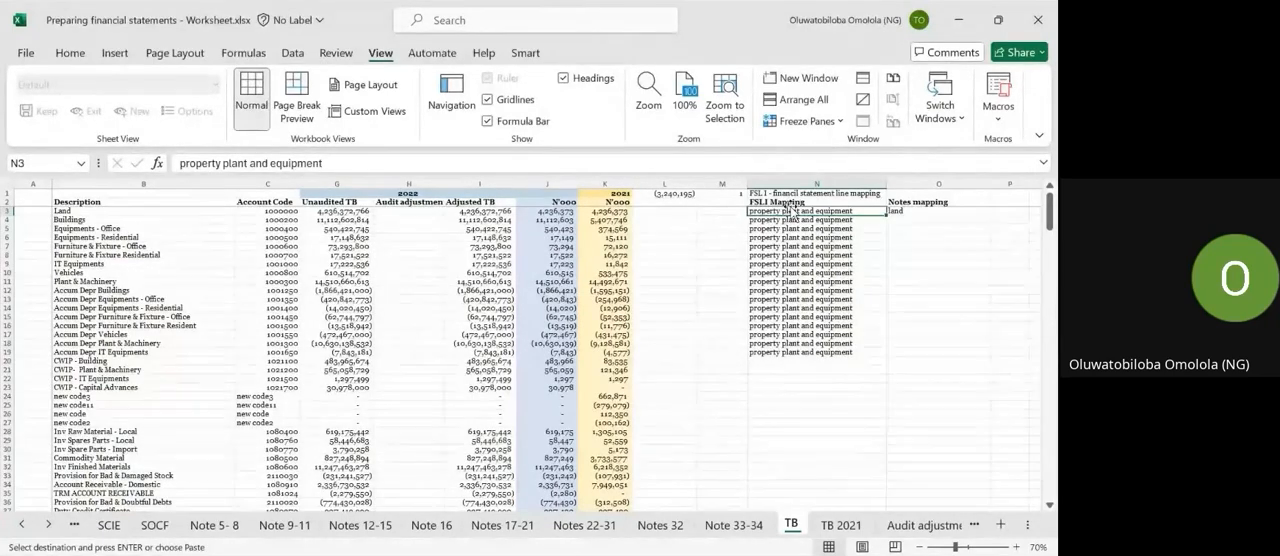
pyautogui.click(763, 428)
pyautogui.click(723, 387)
pyautogui.write('=')
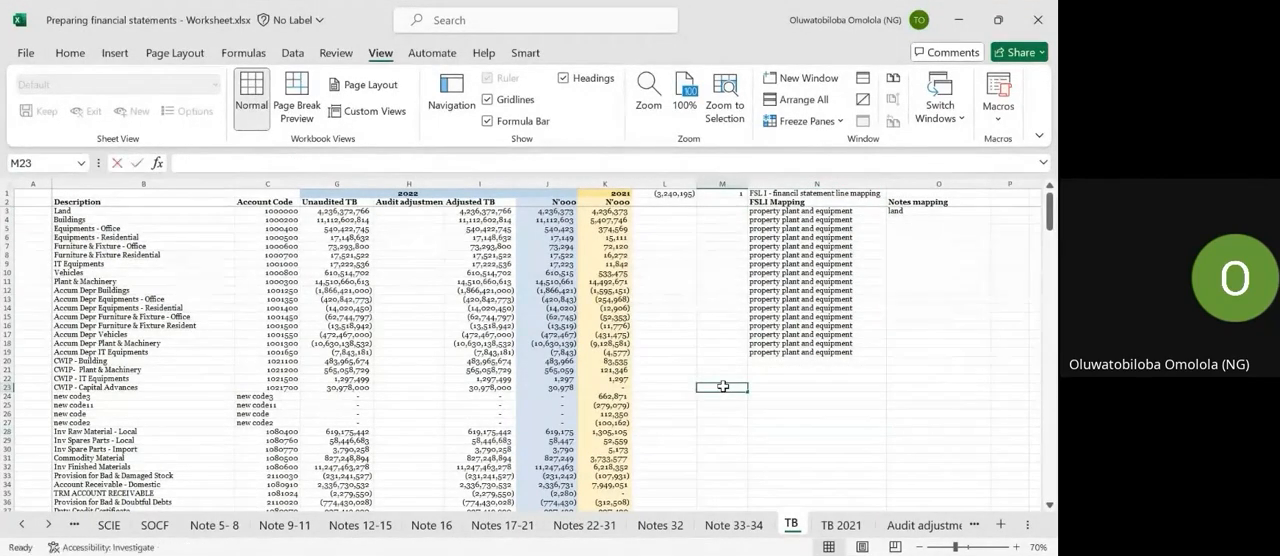
pyautogui.click(352, 218)
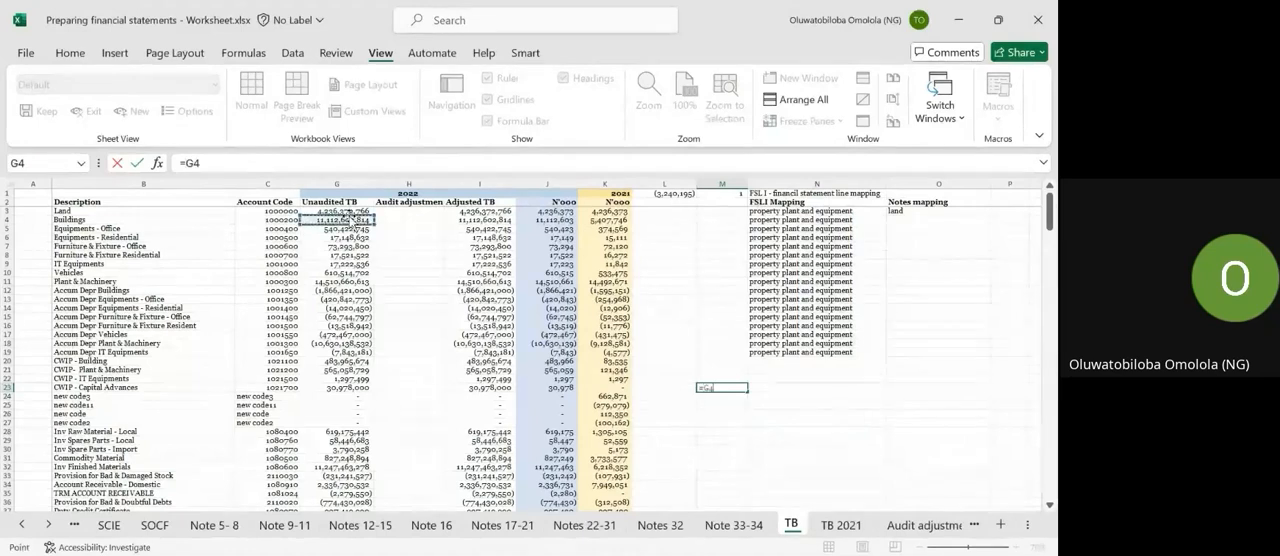
pyautogui.write('+')
pyautogui.click(345, 211)
pyautogui.write('+')
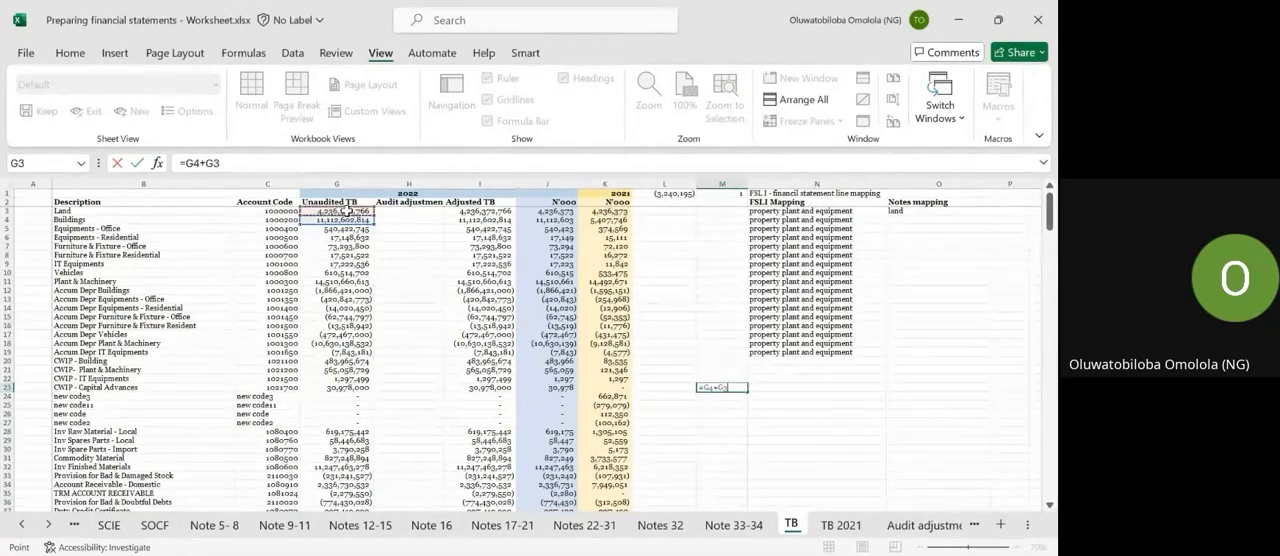
pyautogui.click(344, 229)
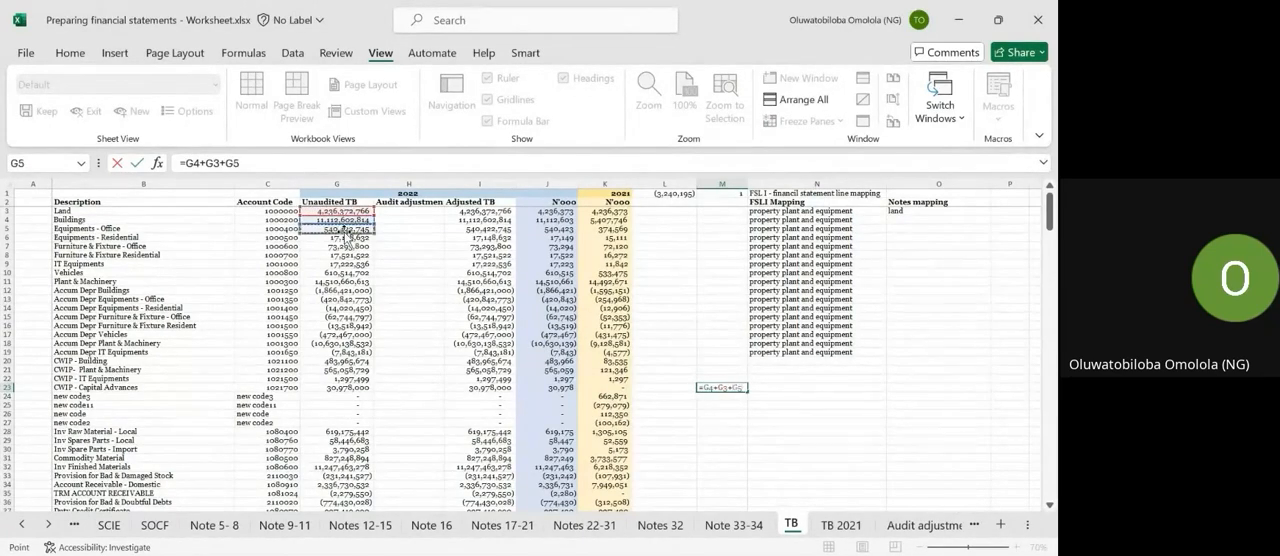
pyautogui.press('Escape')
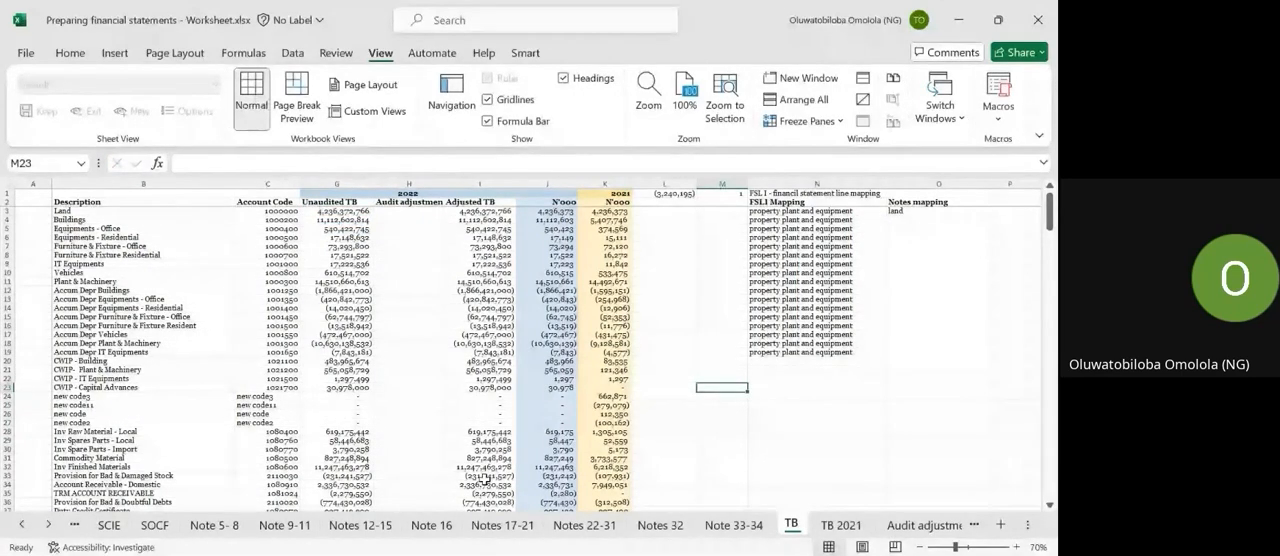
pyautogui.click(214, 526)
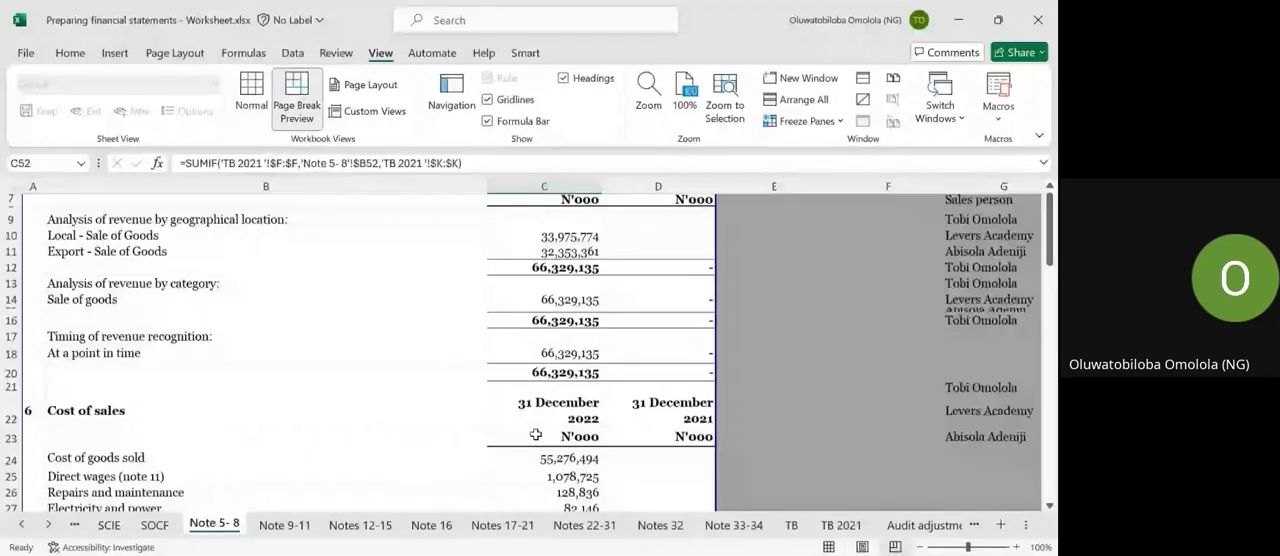
pyautogui.scroll(-12, 536, 435)
pyautogui.scroll(10, 536, 435)
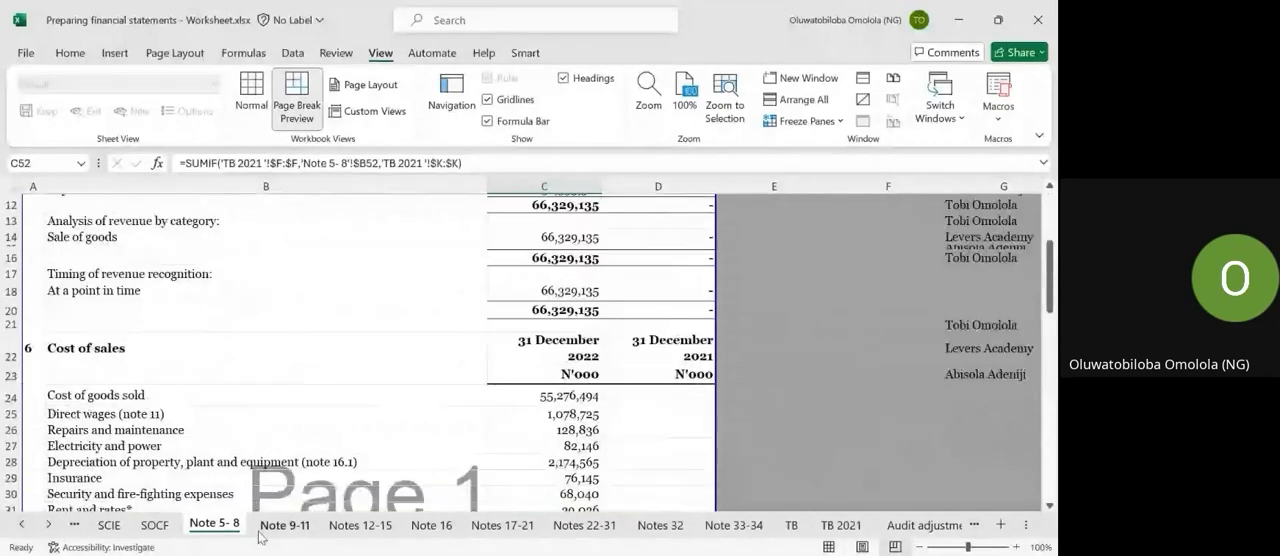
pyautogui.click(262, 529)
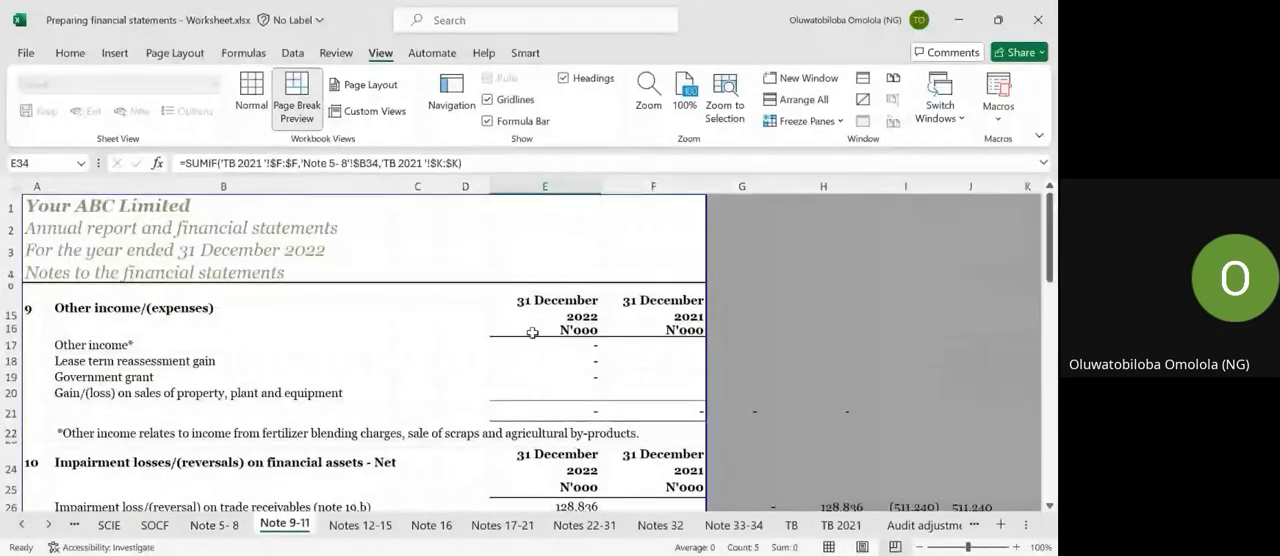
# Start a SUMIF formula in the 2021 Local - Sale of Goods cell D10 on Note 5- 8, using column F of TB 2021 as range.
pyautogui.click(214, 525)
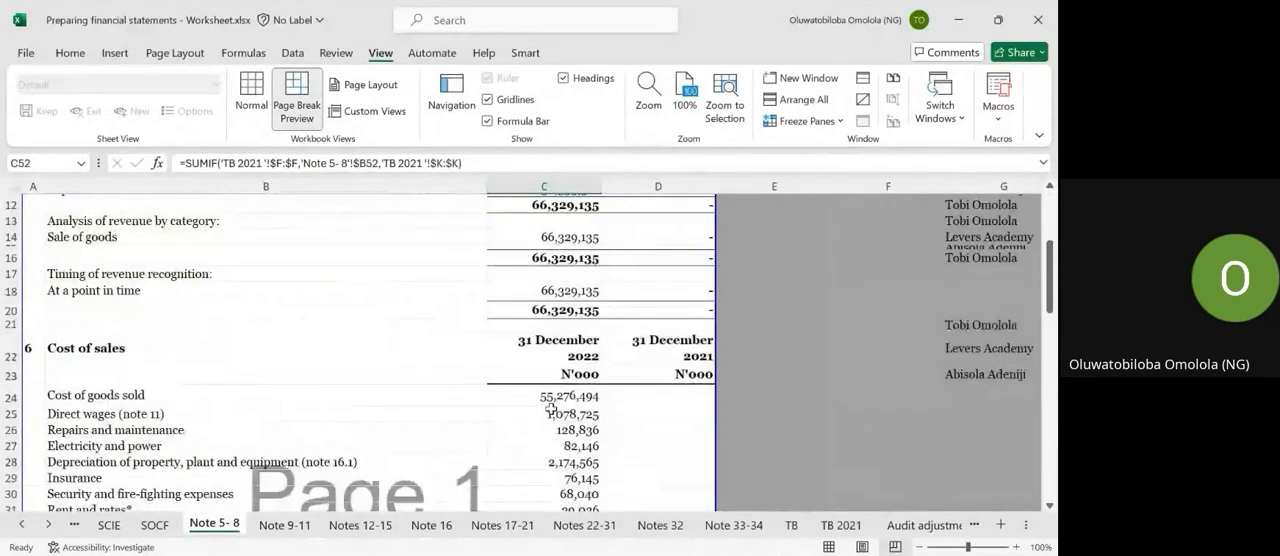
pyautogui.scroll(3, 600, 350)
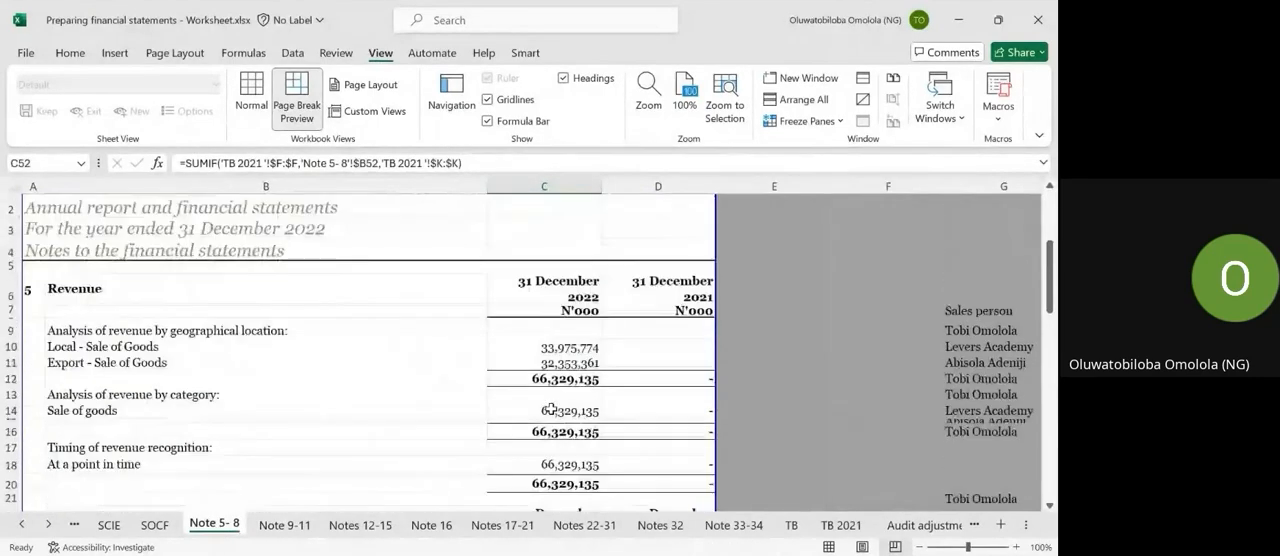
pyautogui.click(639, 372)
pyautogui.write('=SUMOF')
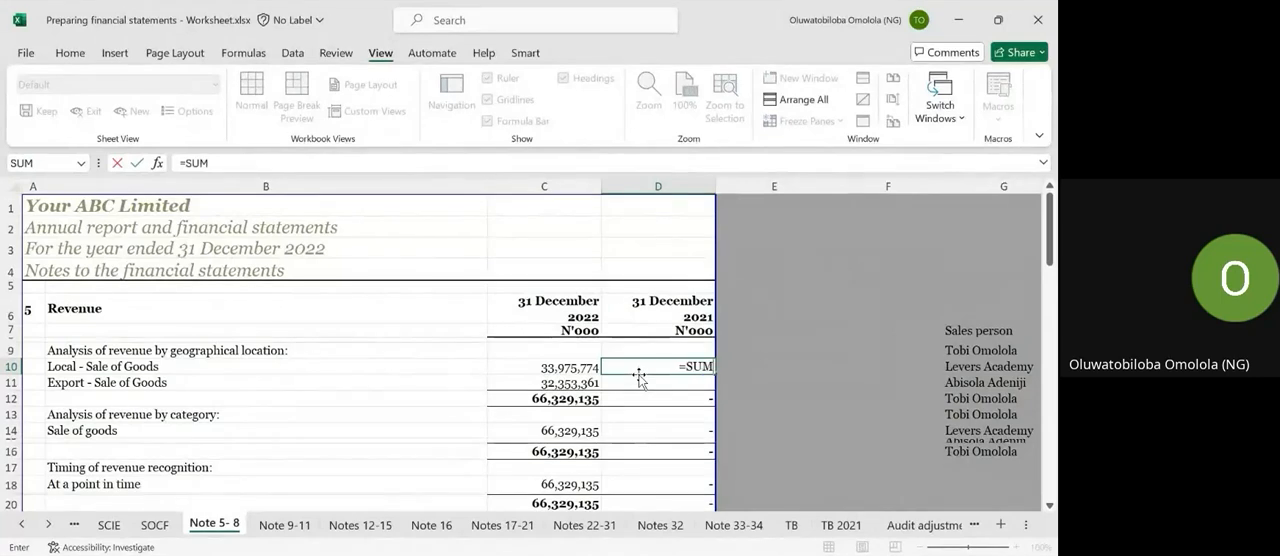
pyautogui.press('BackSpace')
pyautogui.press('BackSpace')
pyautogui.write('IF(')
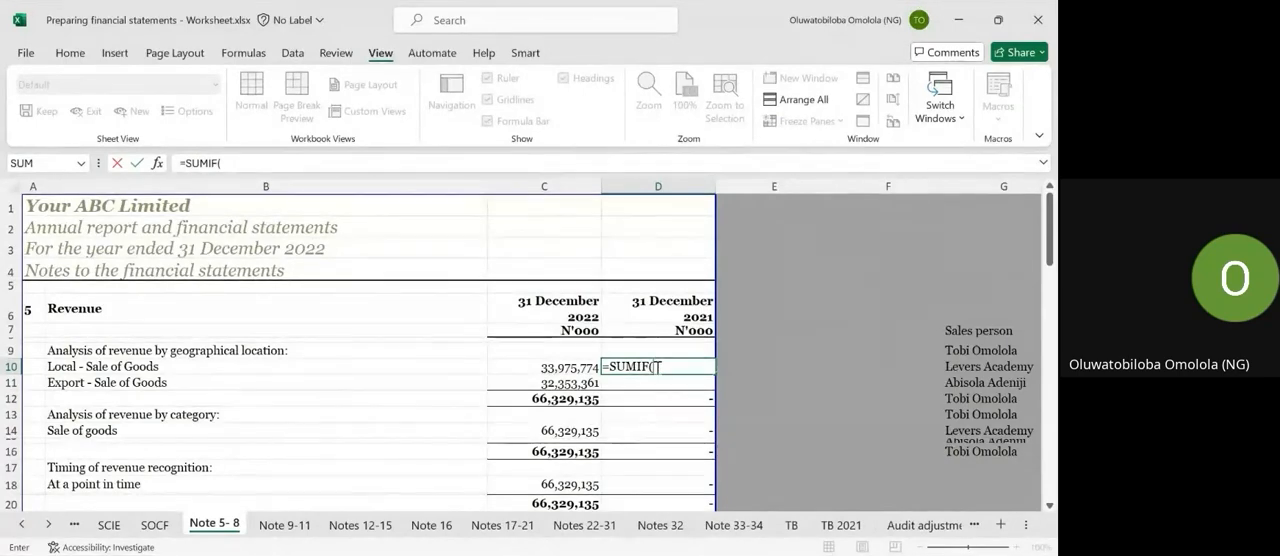
pyautogui.click(841, 524)
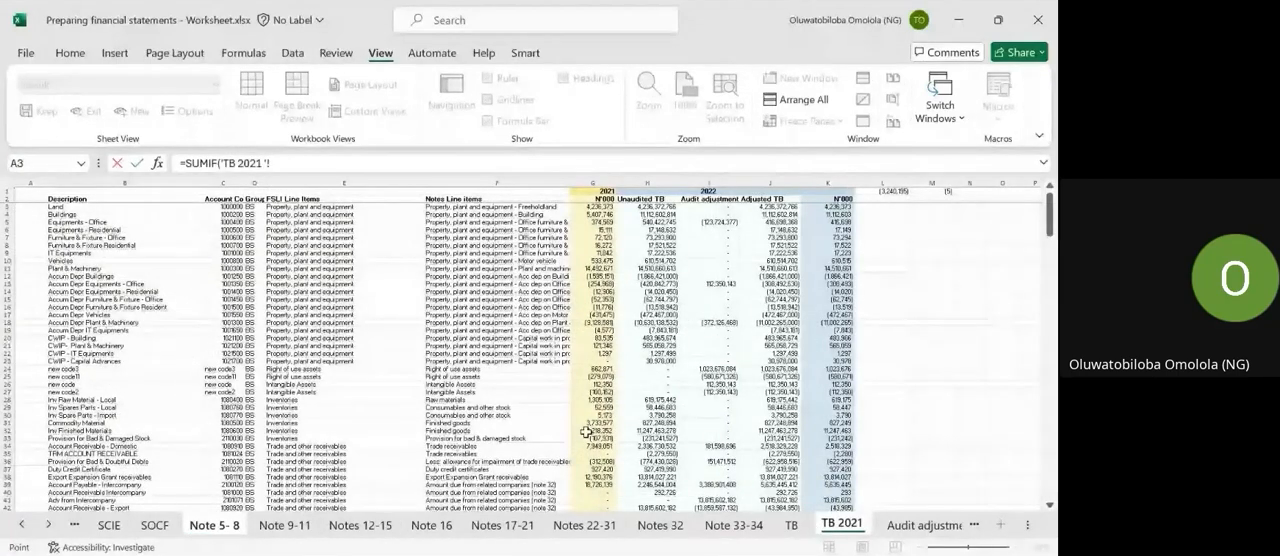
pyautogui.click(475, 182)
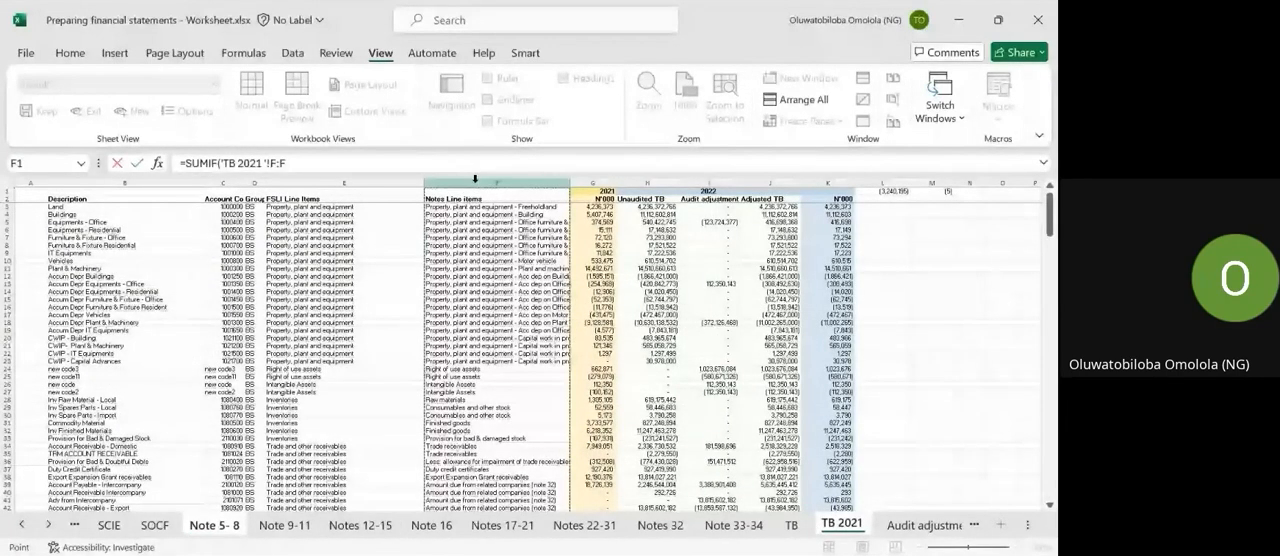
pyautogui.write(',')
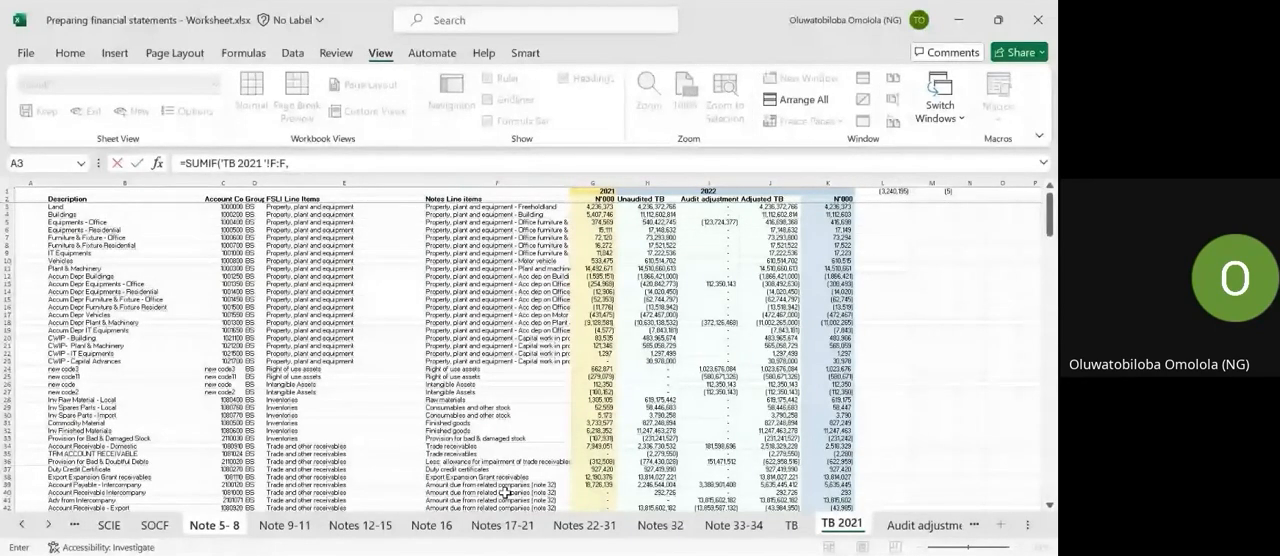
# Complete the D10 SUMIF with B10 of Note 5- 8 as criterion and column G of TB 2021 as sum range.
pyautogui.click(215, 525)
pyautogui.click(200, 368)
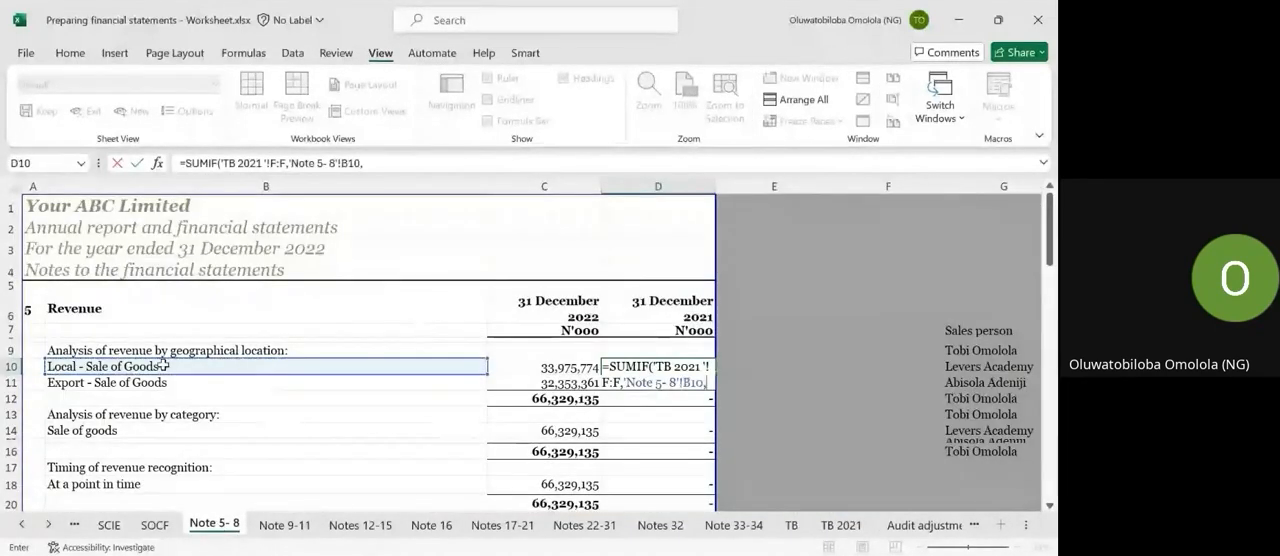
pyautogui.write(',')
pyautogui.click(841, 525)
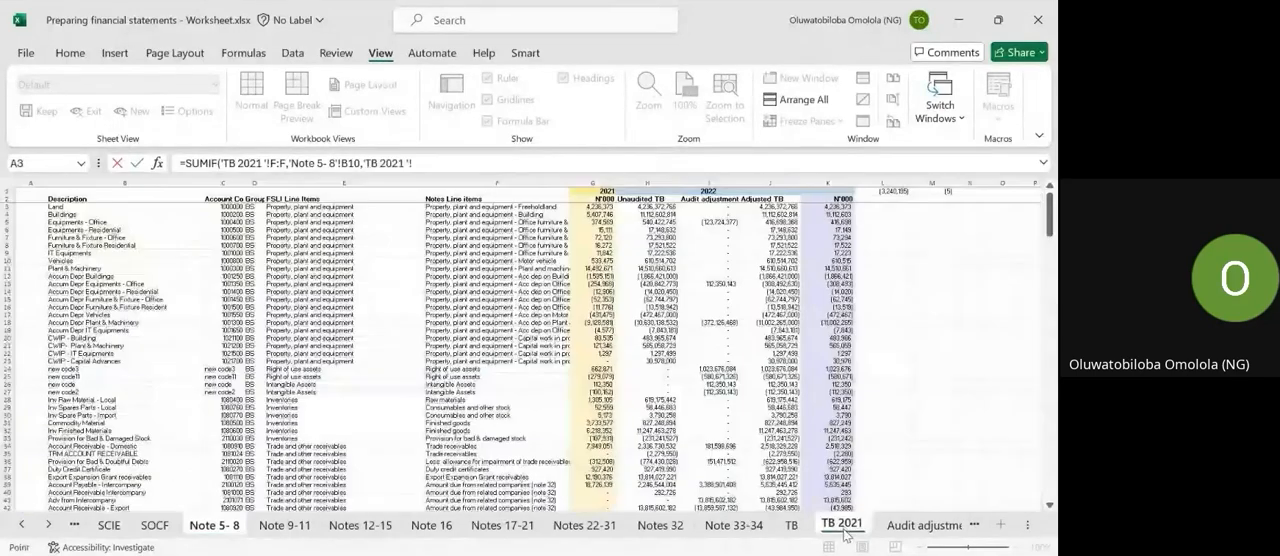
pyautogui.click(593, 187)
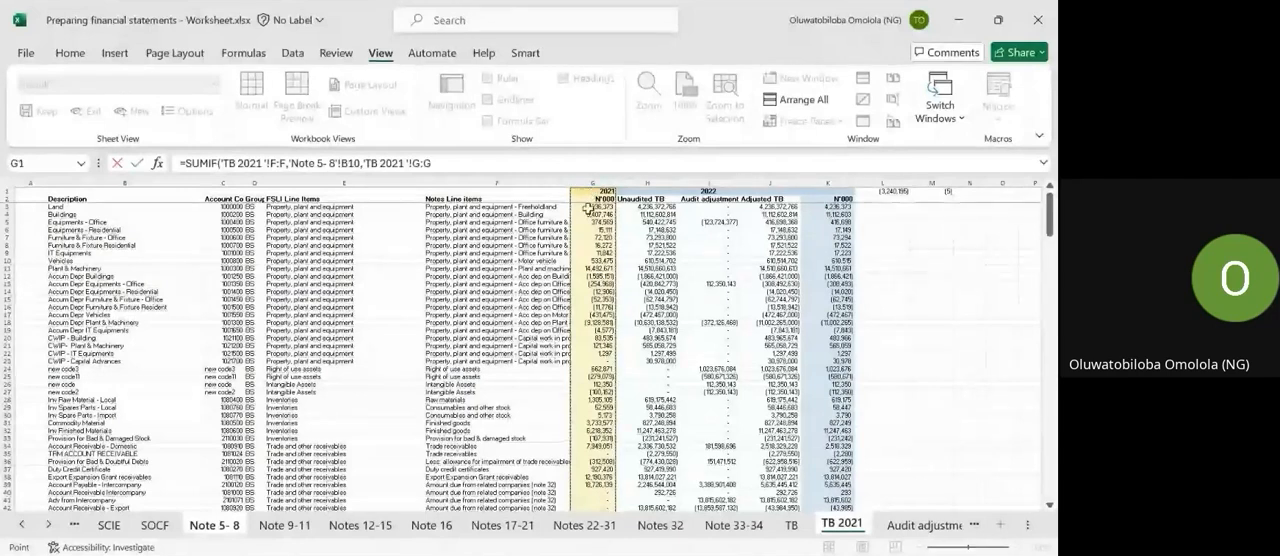
pyautogui.write(')')
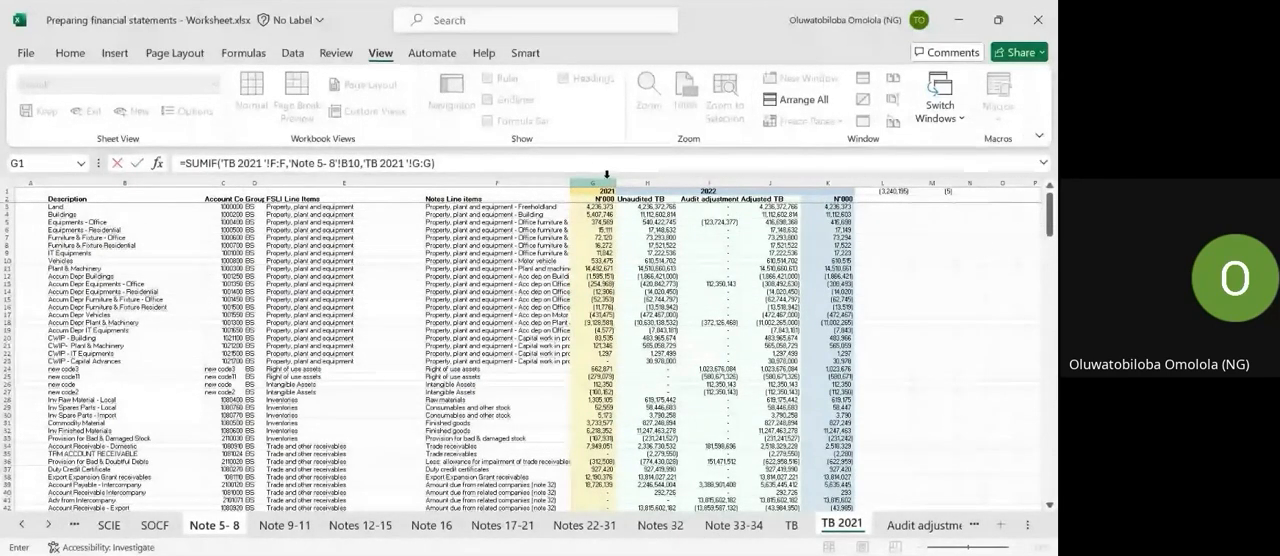
pyautogui.press('Return')
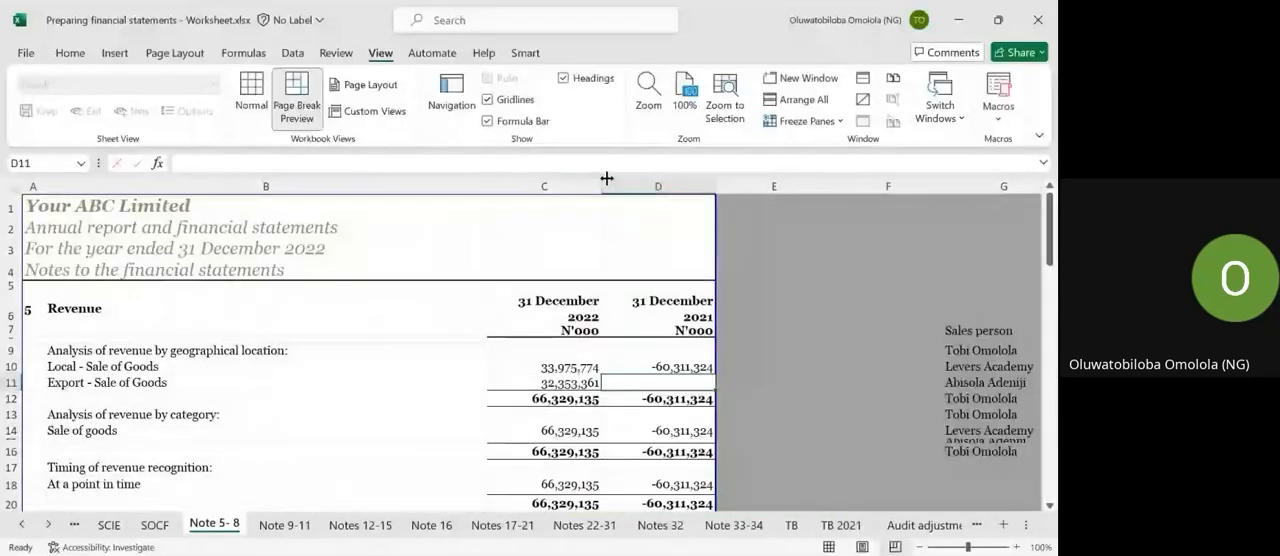
# Compare with the 2022 formula in C10 and put a minus sign before the SUMIF in D10.
pyautogui.click(565, 367)
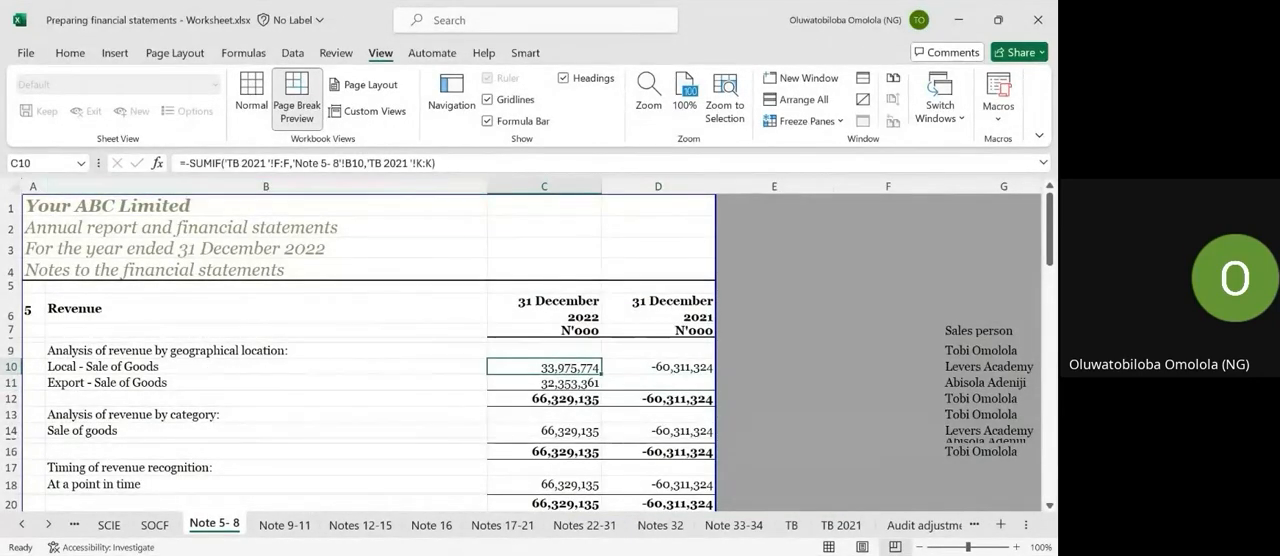
pyautogui.click(826, 527)
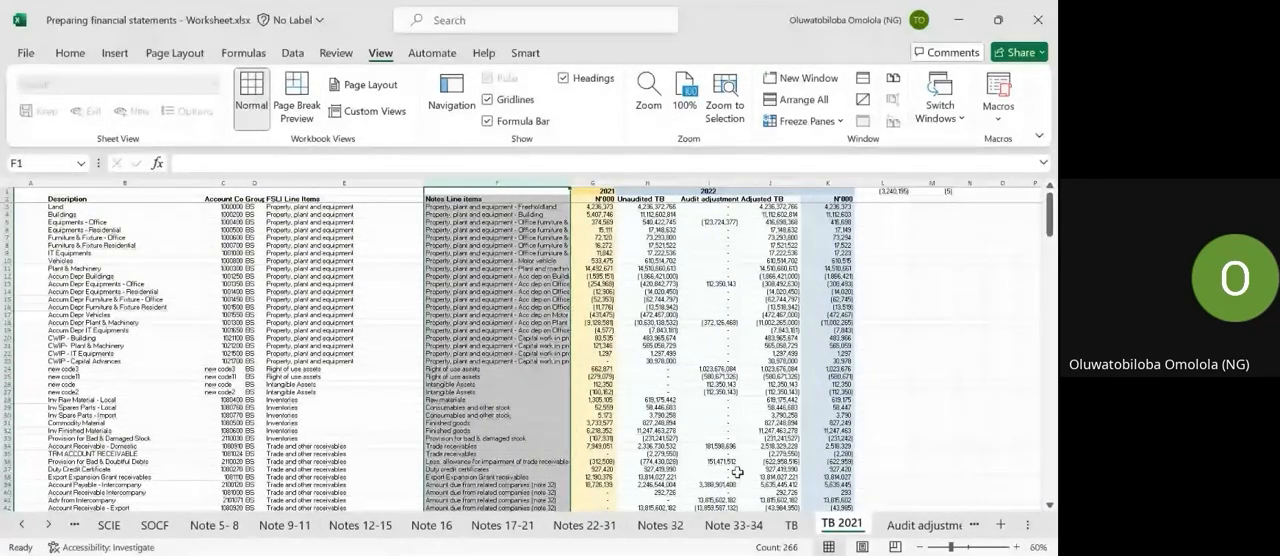
pyautogui.click(213, 526)
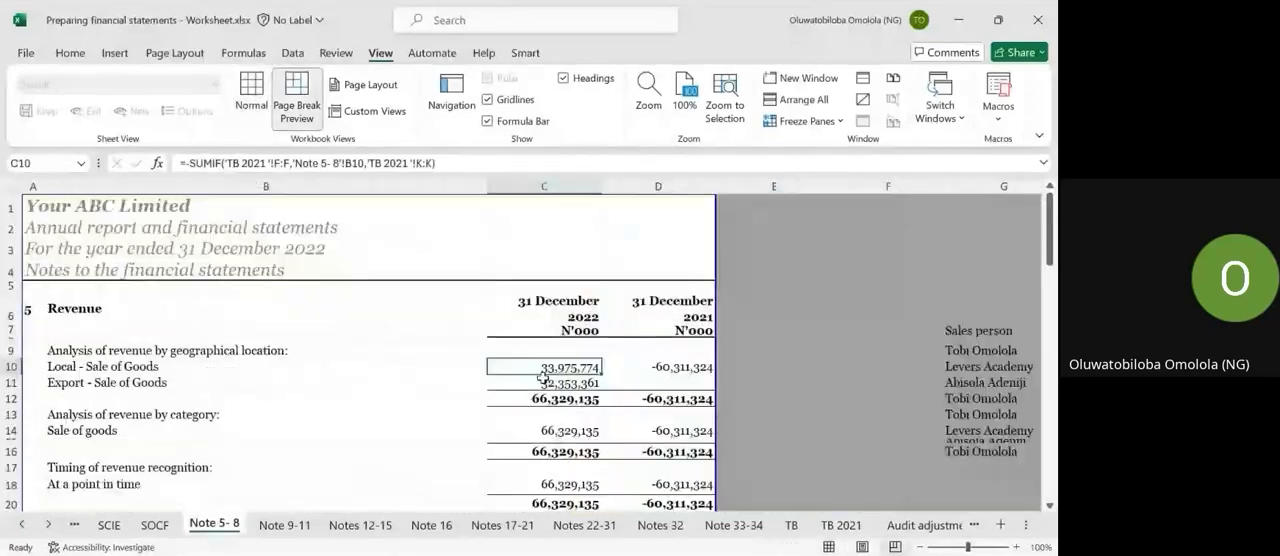
pyautogui.press('Right')
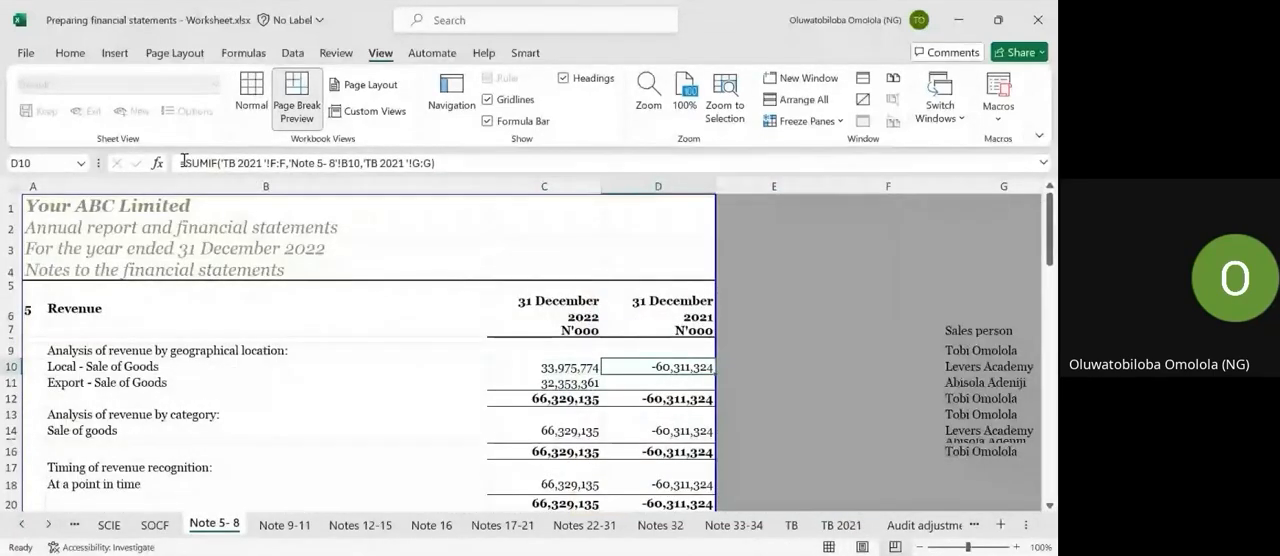
pyautogui.click(184, 161)
pyautogui.write('-')
pyautogui.press('Return')
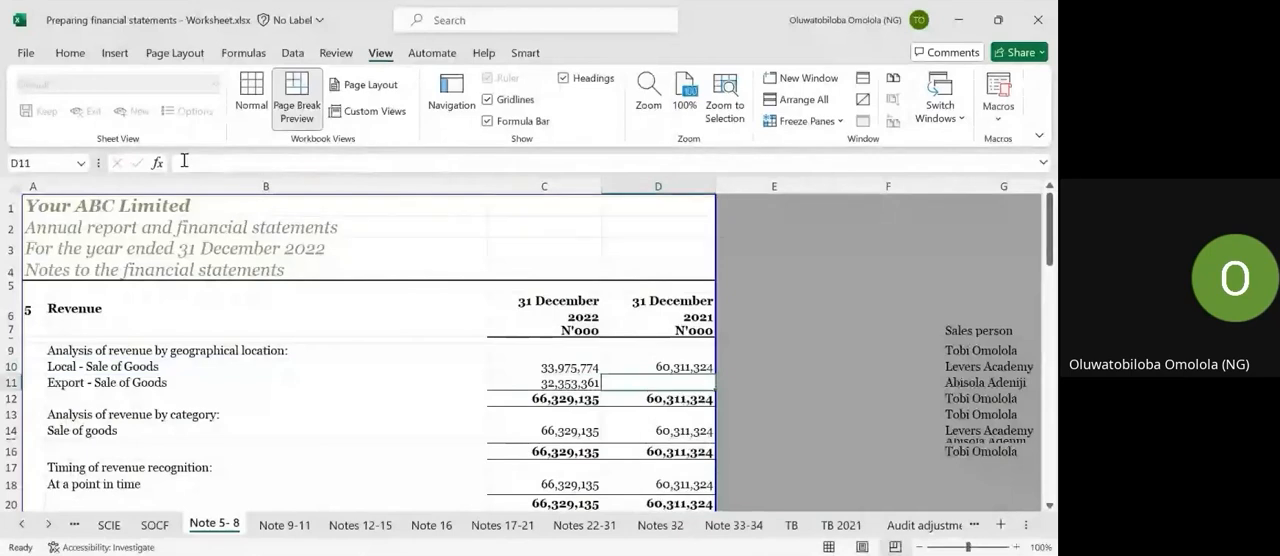
# Fill the negated SUMIF formula from D10 down to the Export - Sale of Goods line in D11 and copy it.
pyautogui.press('Up')
pyautogui.hotkey('shift', 'Down')
pyautogui.hotkey('ctrl', 'd')
pyautogui.press('Down')
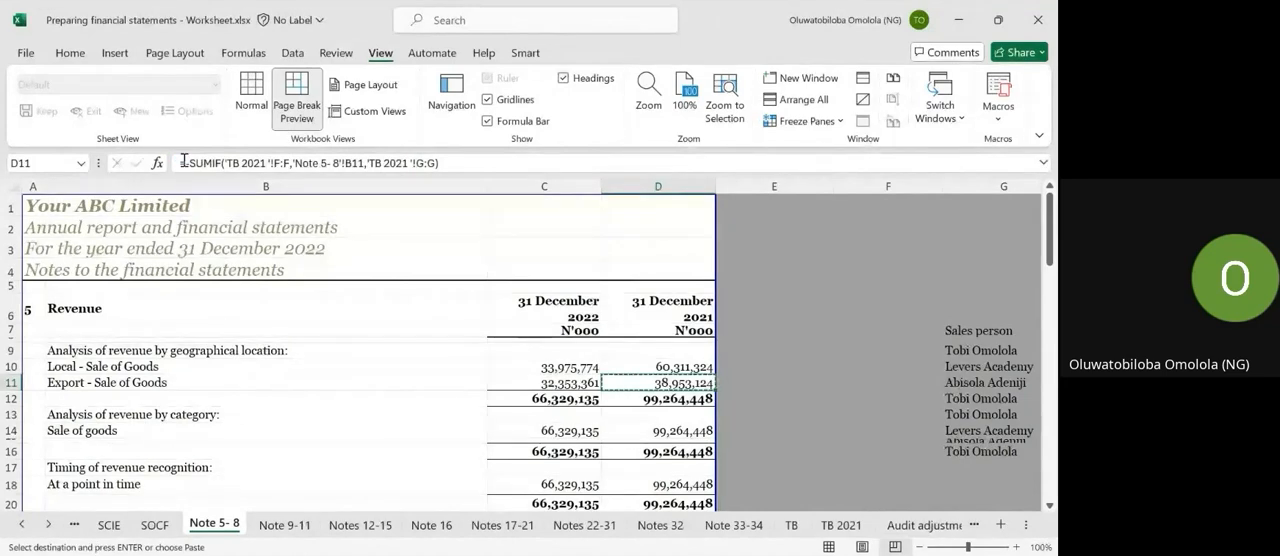
# Paste the D11 formula into the 2021 Cost of goods sold cell D24 and remove its minus sign.
pyautogui.scroll(-3, 577, 403)
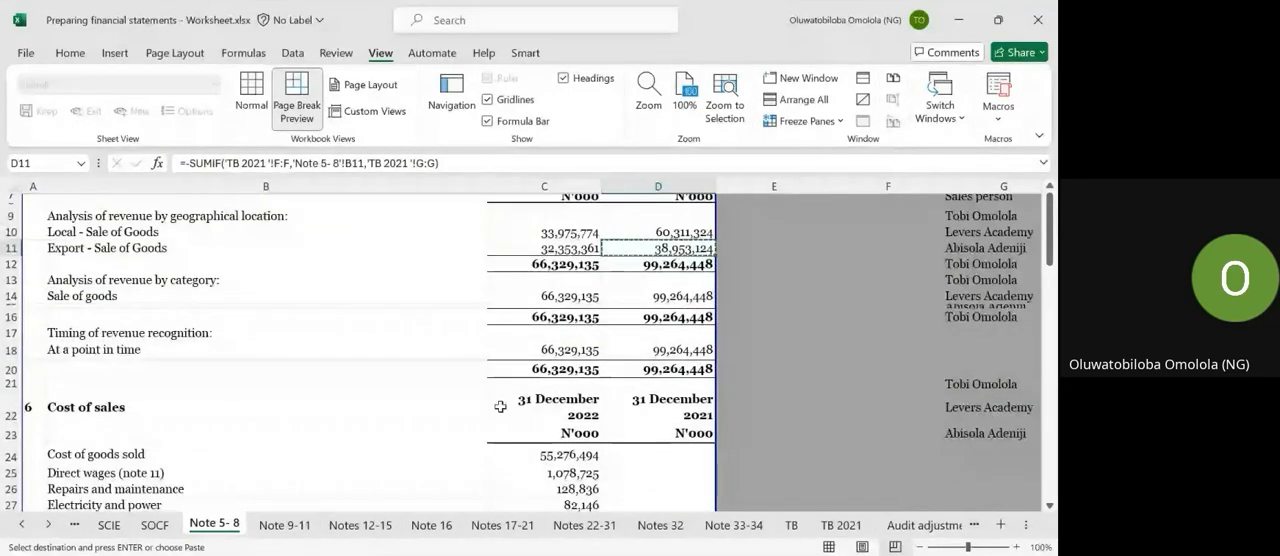
pyautogui.scroll(-2, 500, 406)
pyautogui.click(619, 391)
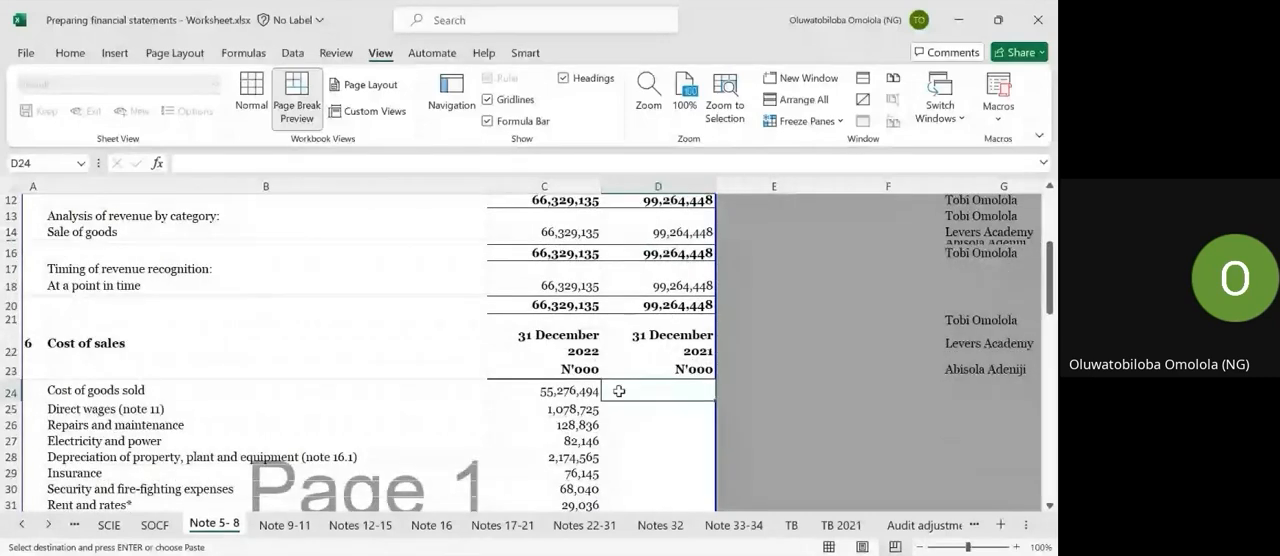
pyautogui.hotkey('ctrl', 'v')
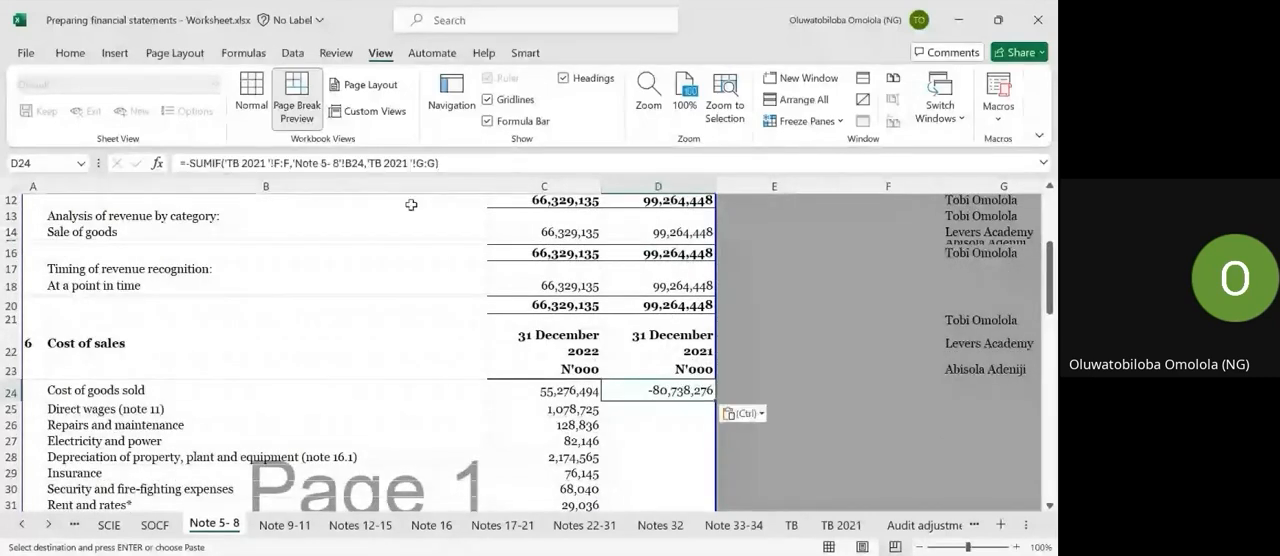
pyautogui.click(191, 160)
pyautogui.press('BackSpace')
pyautogui.press('Return')
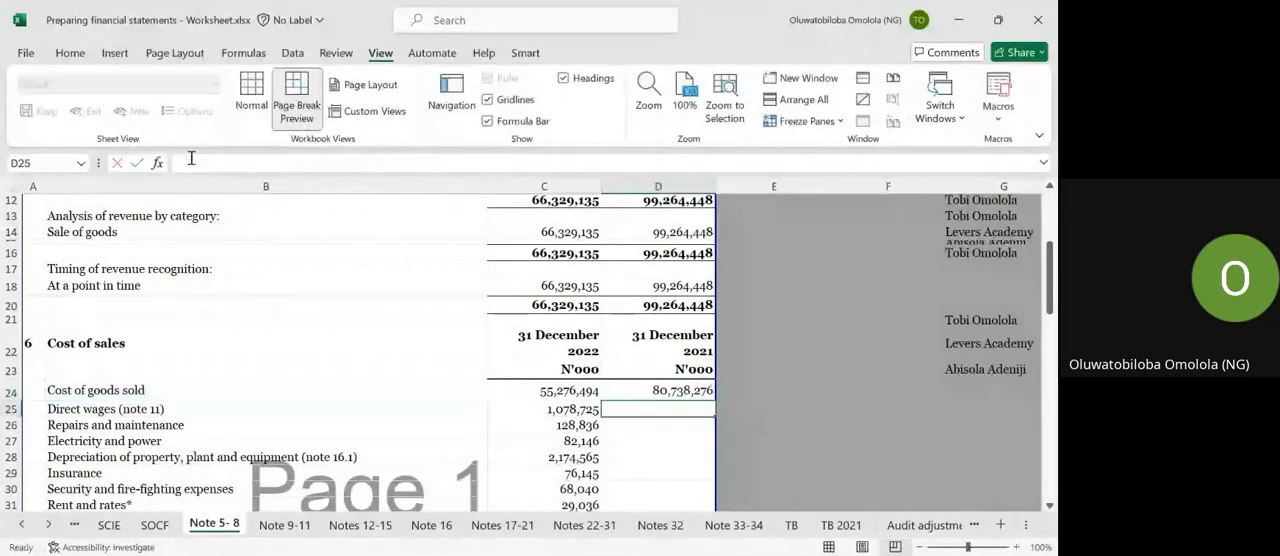
# Fill the SUMIF formula from D24 down to D33 for the 2021 cost of sales lines in note 6.
pyautogui.press('Up')
pyautogui.hotkey('shift', 'Down')
pyautogui.hotkey('shift', 'Down')
pyautogui.hotkey('shift', 'Down')
pyautogui.hotkey('shift', 'Down')
pyautogui.hotkey('shift', 'Down')
pyautogui.hotkey('shift', 'Down')
pyautogui.hotkey('shift', 'Down')
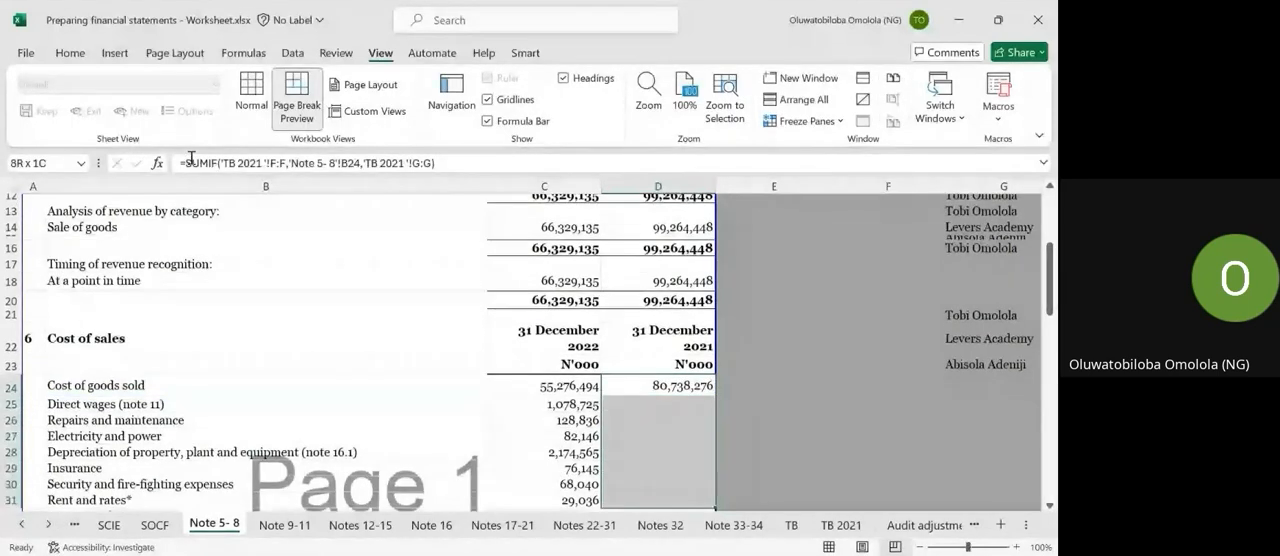
pyautogui.hotkey('shift', 'Down')
pyautogui.hotkey('shift', 'Down')
pyautogui.hotkey('shift', 'Down')
pyautogui.hotkey('shift', 'Up')
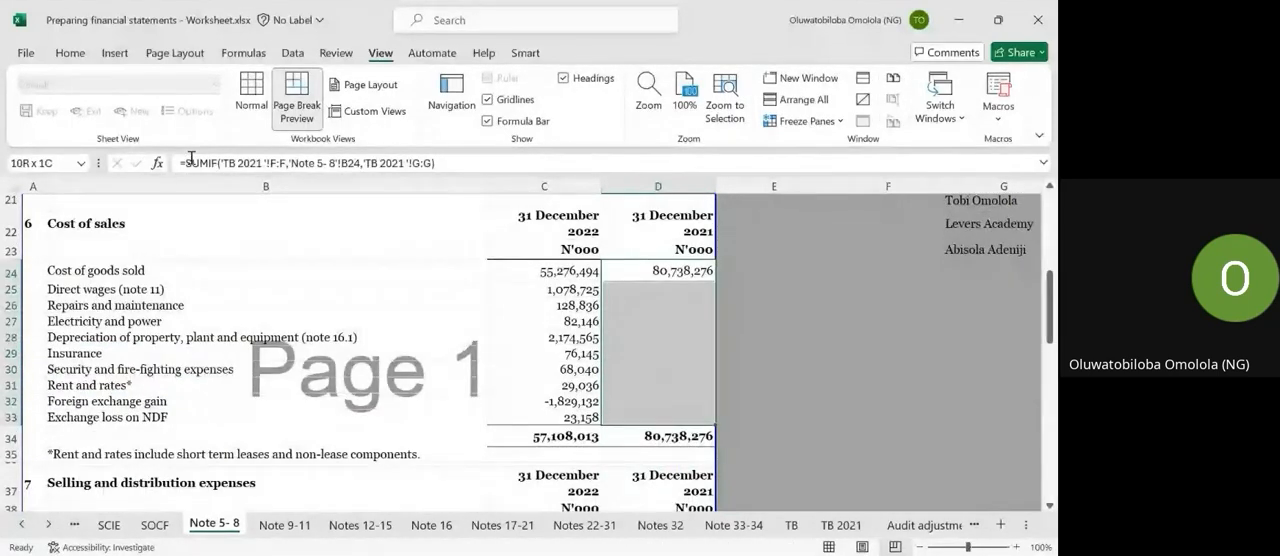
pyautogui.hotkey('ctrl', 'd')
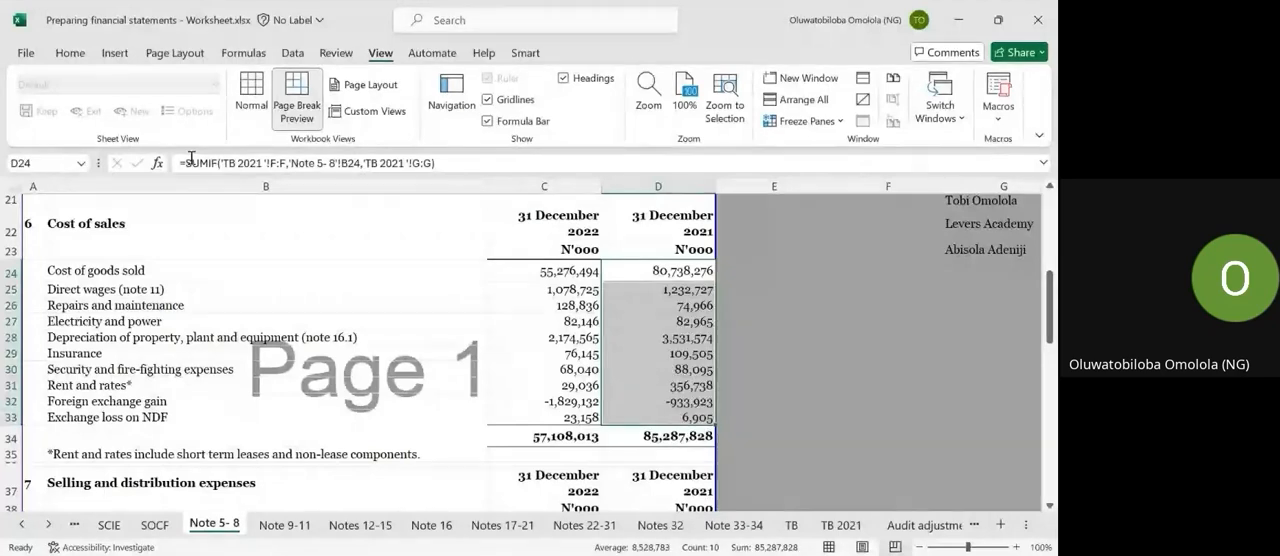
pyautogui.scroll(-2, 659, 366)
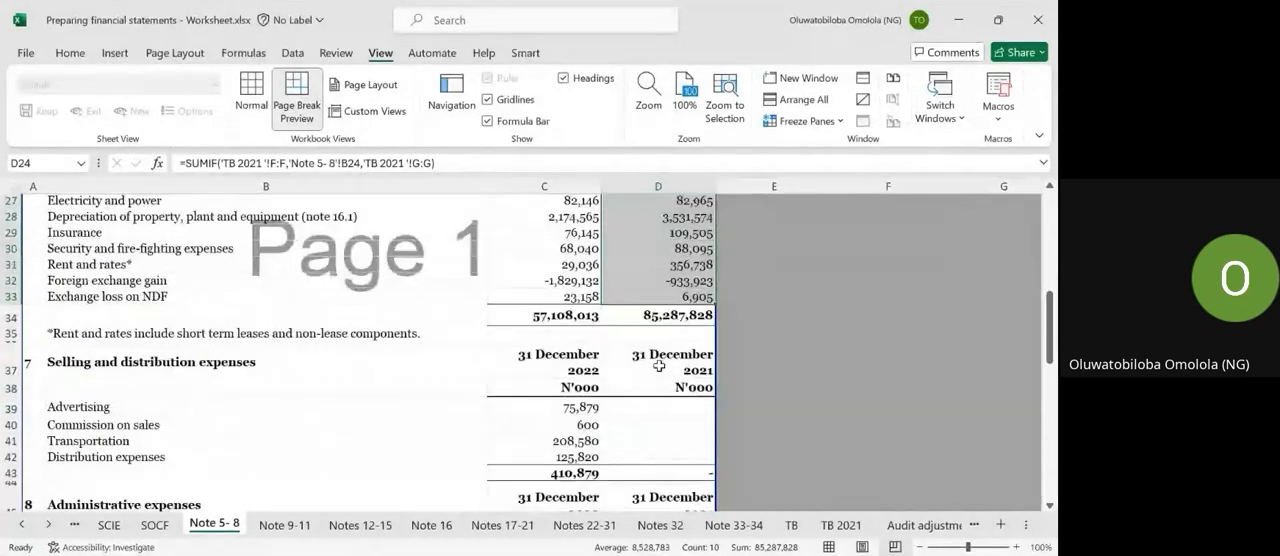
# Copy the 2021 SUMIF formula from D31 into D39:D42 for the selling and distribution expenses in note 7.
pyautogui.click(673, 263)
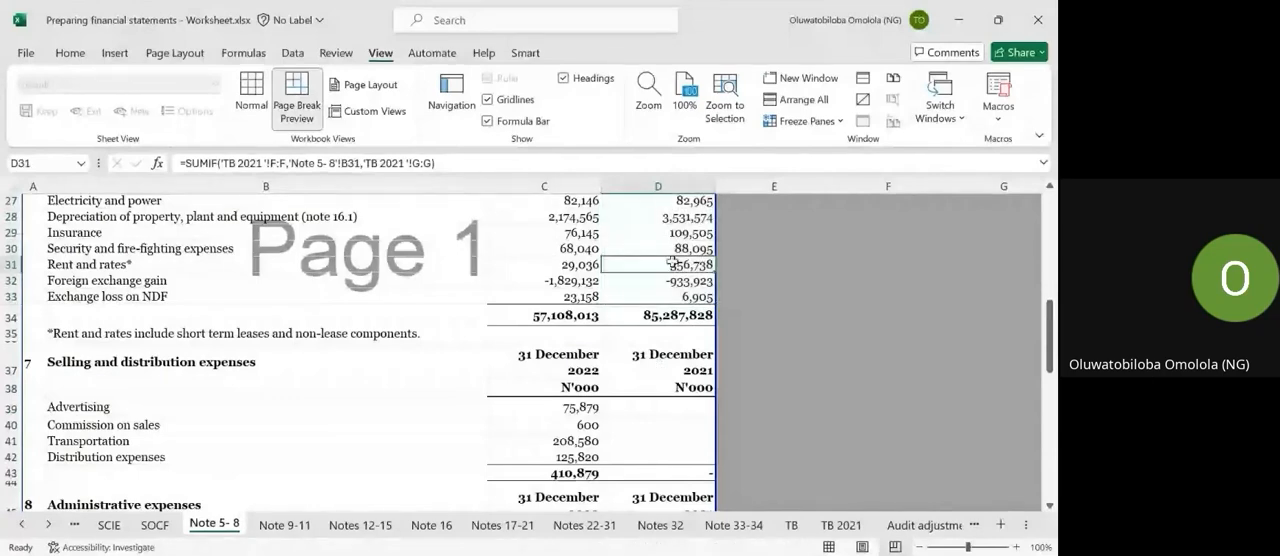
pyautogui.hotkey('ctrl', 'c')
pyautogui.moveTo(639, 400); pyautogui.dragTo(634, 458)
pyautogui.hotkey('ctrl', 'v')
pyautogui.scroll(-4, 634, 455)
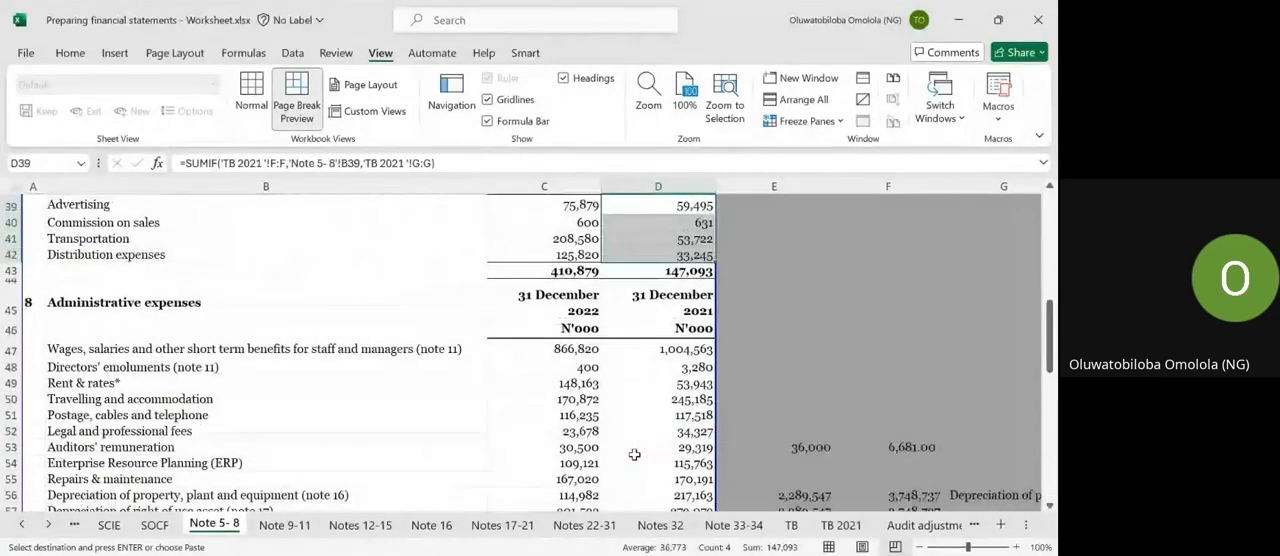
# Review the 2022 and 2021 administrative expense lines in note 8 on the Note 5-8 sheet.
pyautogui.scroll(-3, 634, 455)
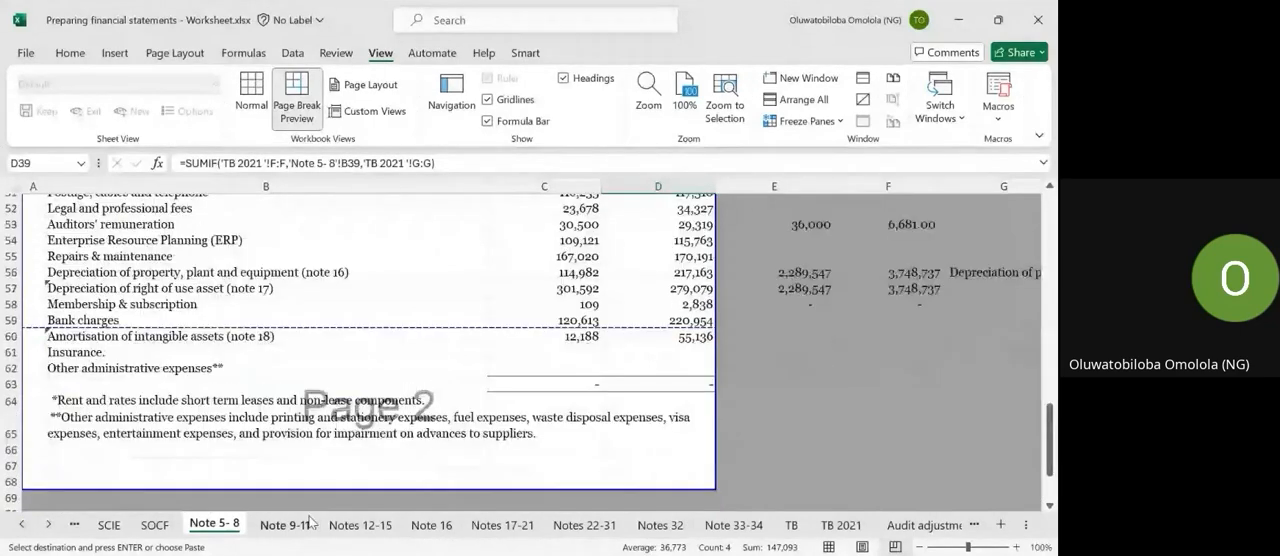
pyautogui.click(291, 527)
pyautogui.click(236, 522)
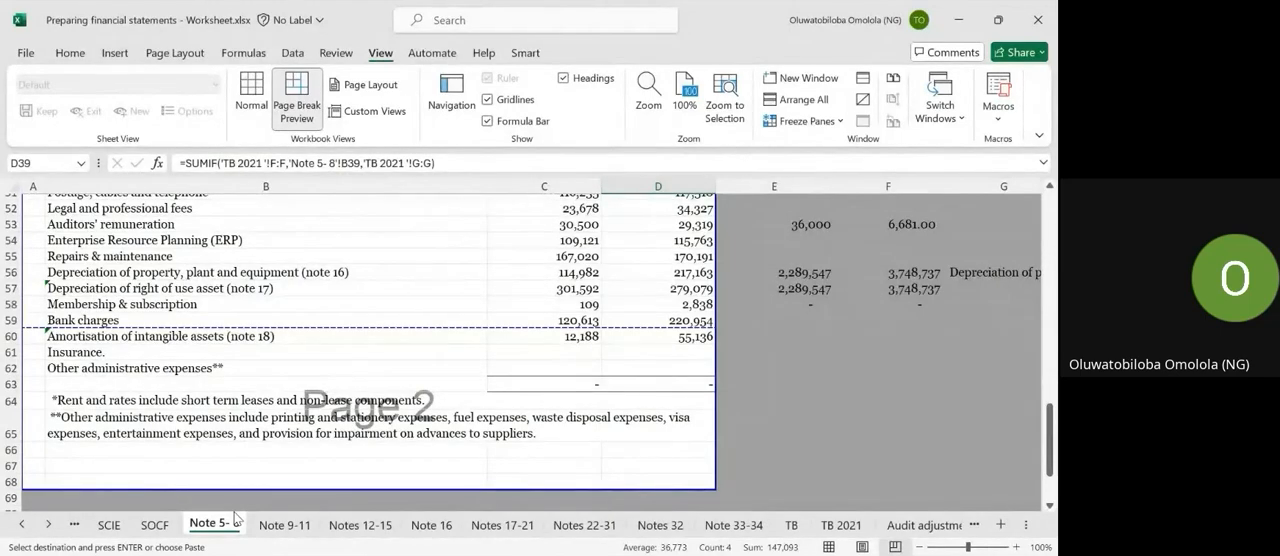
pyautogui.scroll(4, 129, 414)
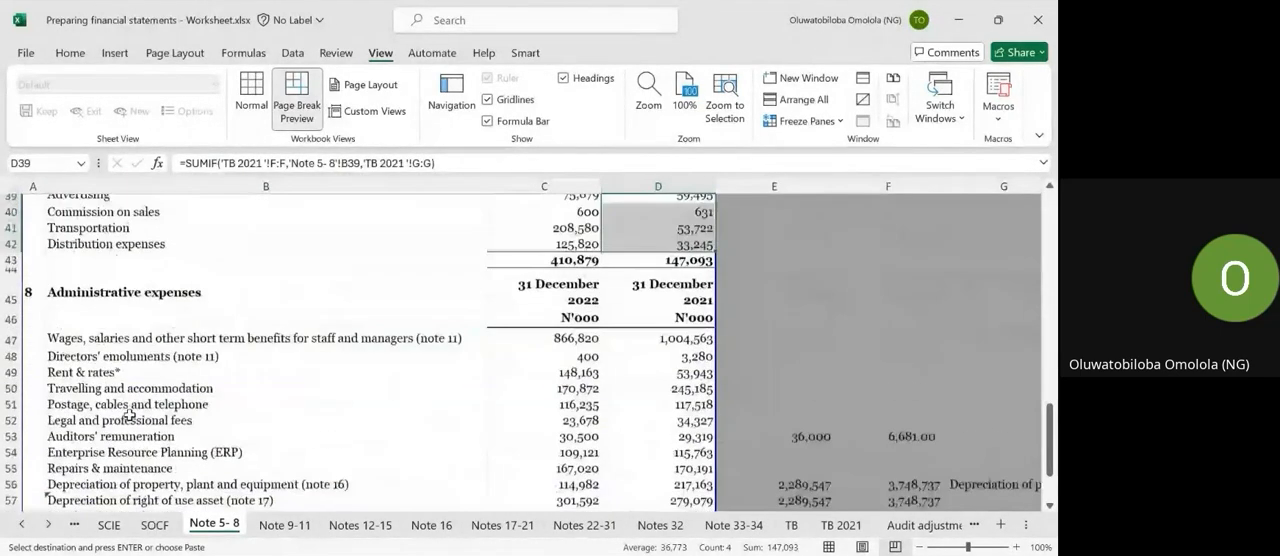
pyautogui.scroll(-1, 129, 414)
pyautogui.scroll(-1, 129, 414)
pyautogui.hotkey('ctrl', 'v')
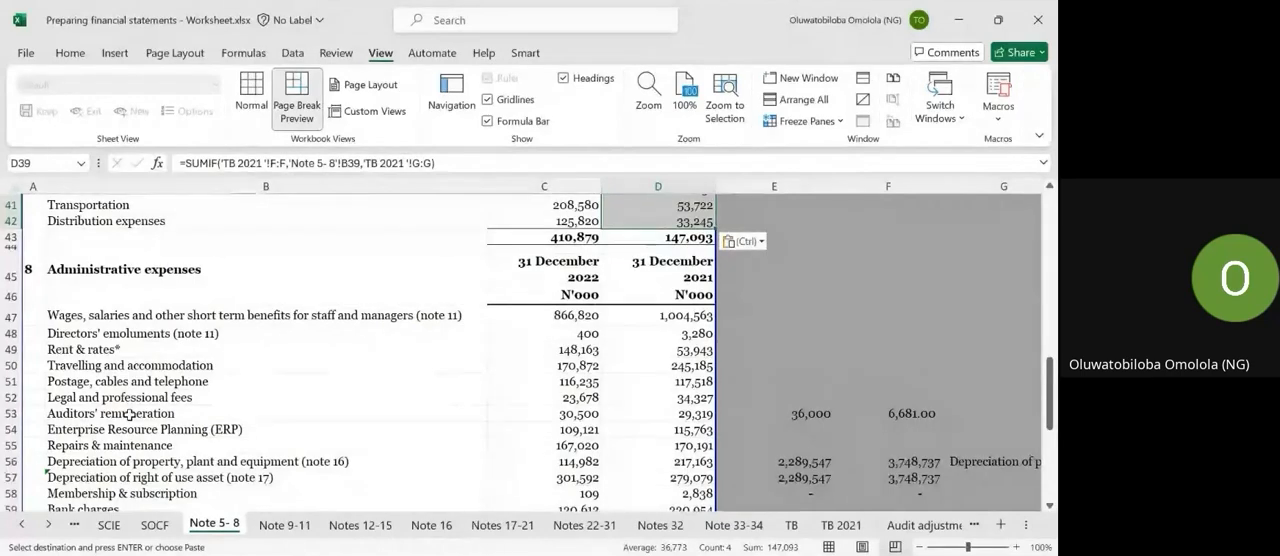
# Paste the copied SUMIF formula into F17:F20 for the 2021 other income lines in note 9 on the Note 9-11 sheet.
pyautogui.click(270, 526)
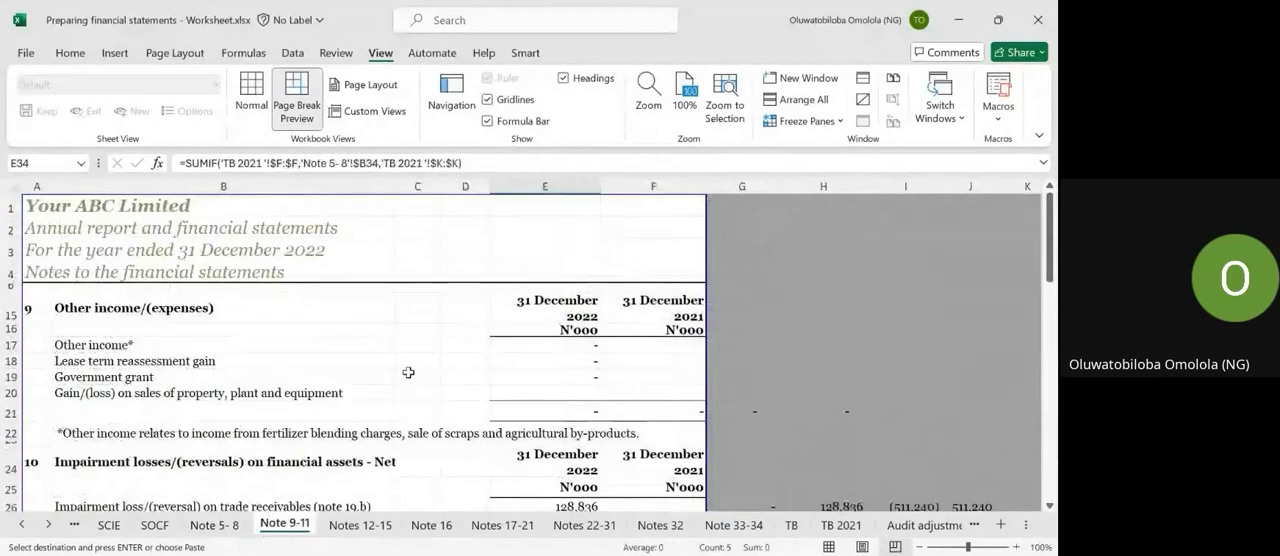
pyautogui.click(660, 349)
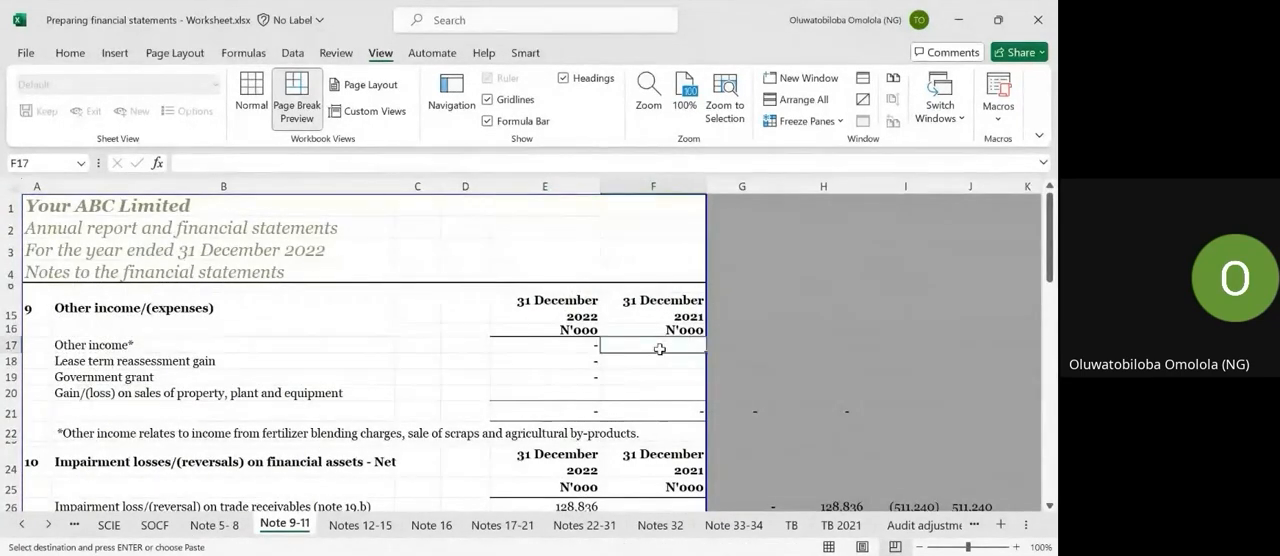
pyautogui.hotkey('shift', 'Down')
pyautogui.hotkey('shift', 'Down')
pyautogui.hotkey('shift', 'Down')
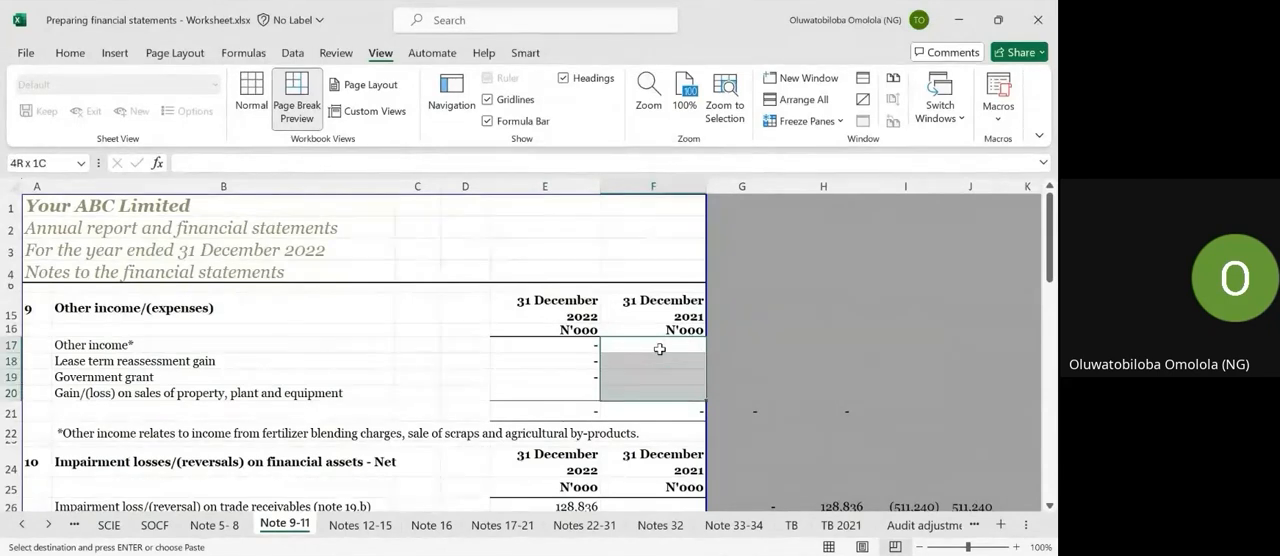
pyautogui.hotkey('ctrl', 'v')
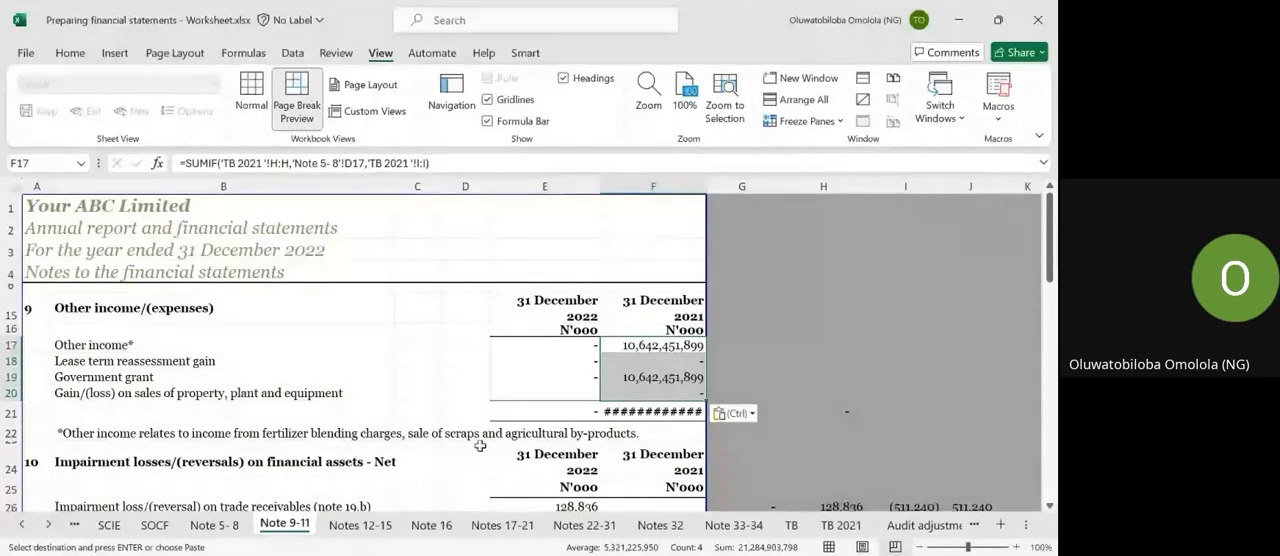
# Examine the Local - Sale of Goods label in B10 and its 2022 SUMIF formula in C10 on the Note 5-8 sheet.
pyautogui.hotkey('ctrl', 'pageup')
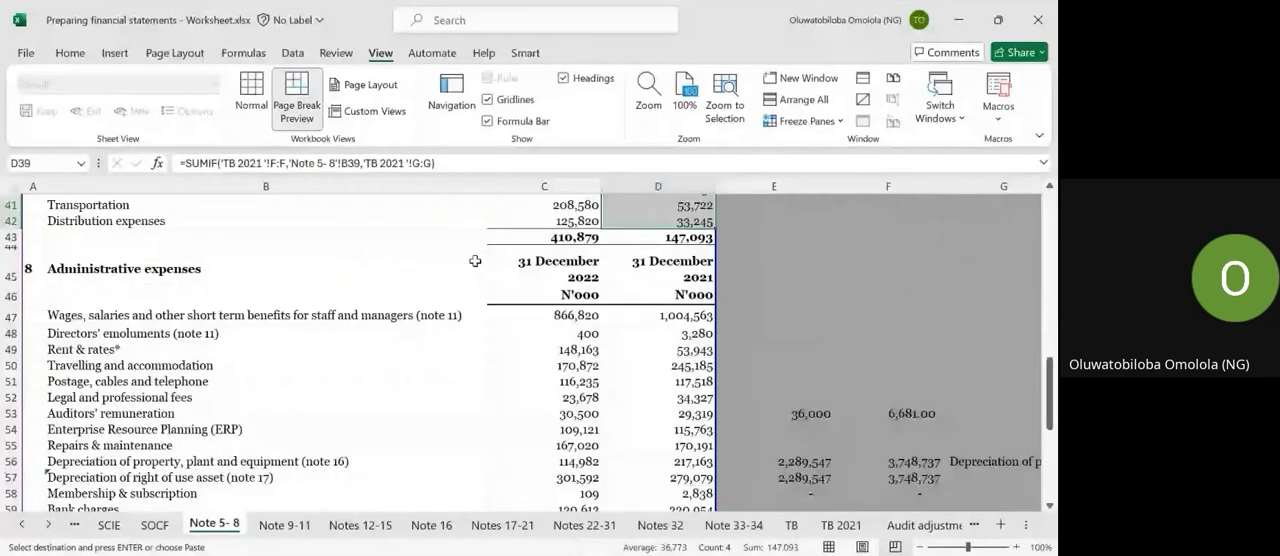
pyautogui.scroll(13, 127, 341)
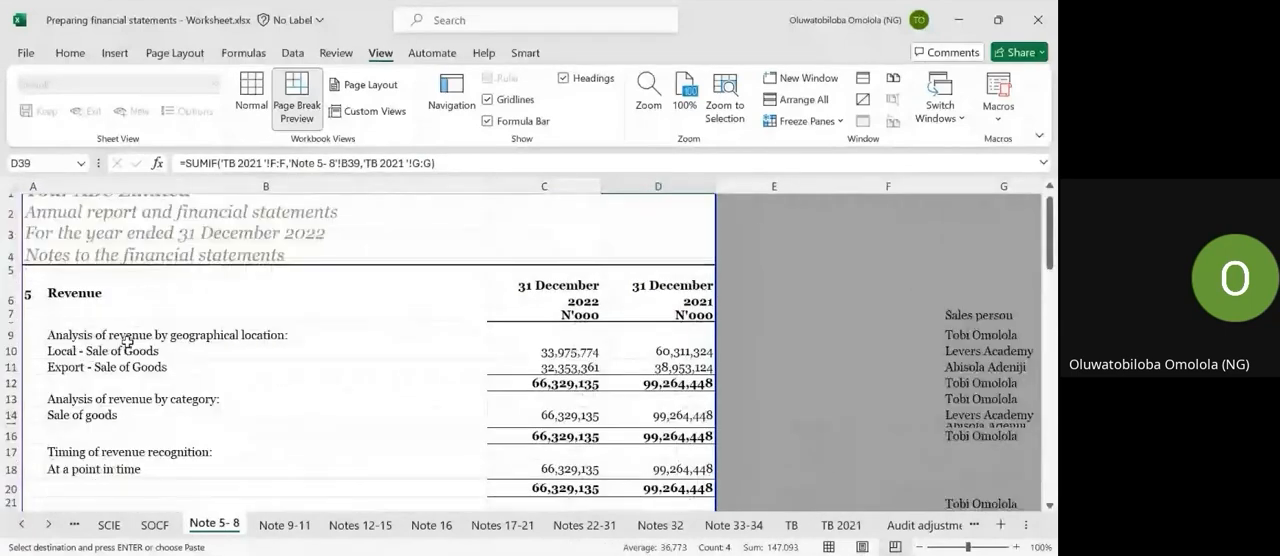
pyautogui.click(127, 341)
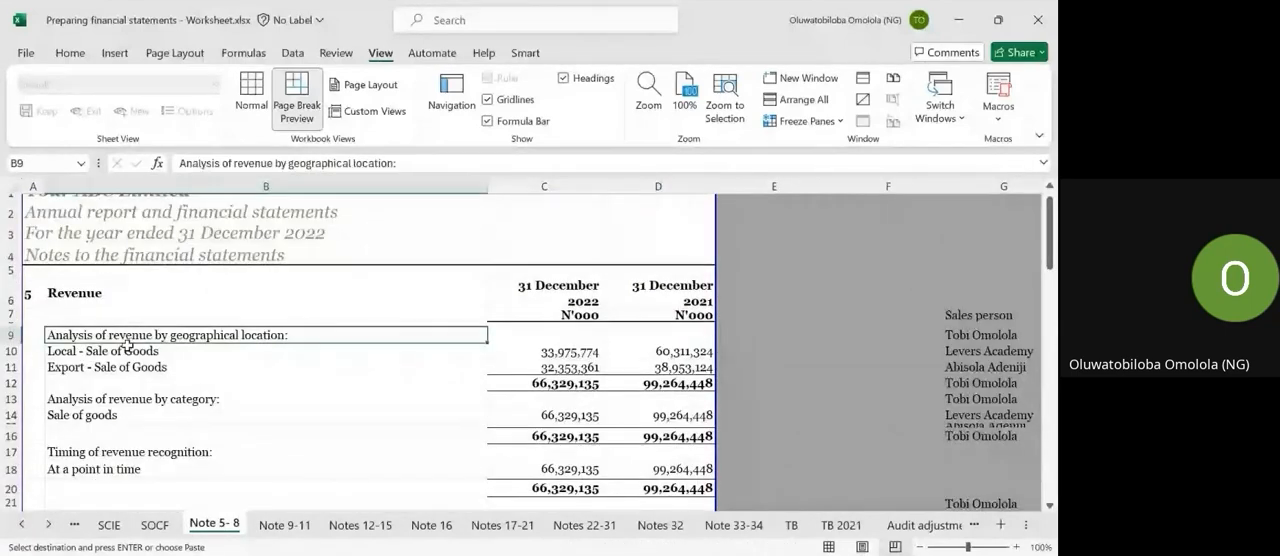
pyautogui.press('Down')
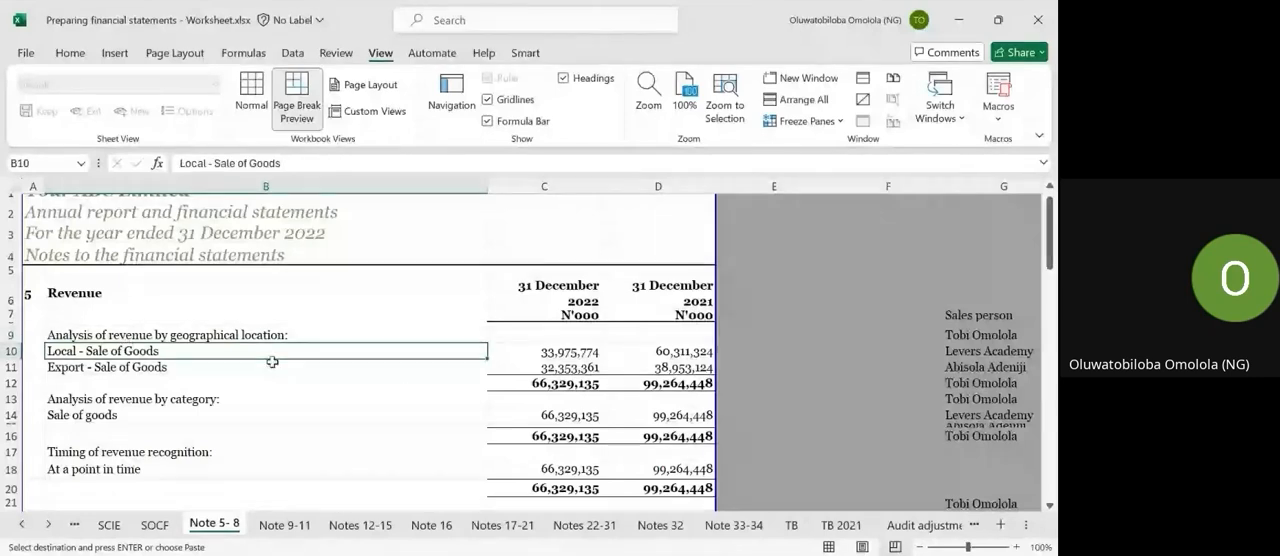
pyautogui.click(519, 355)
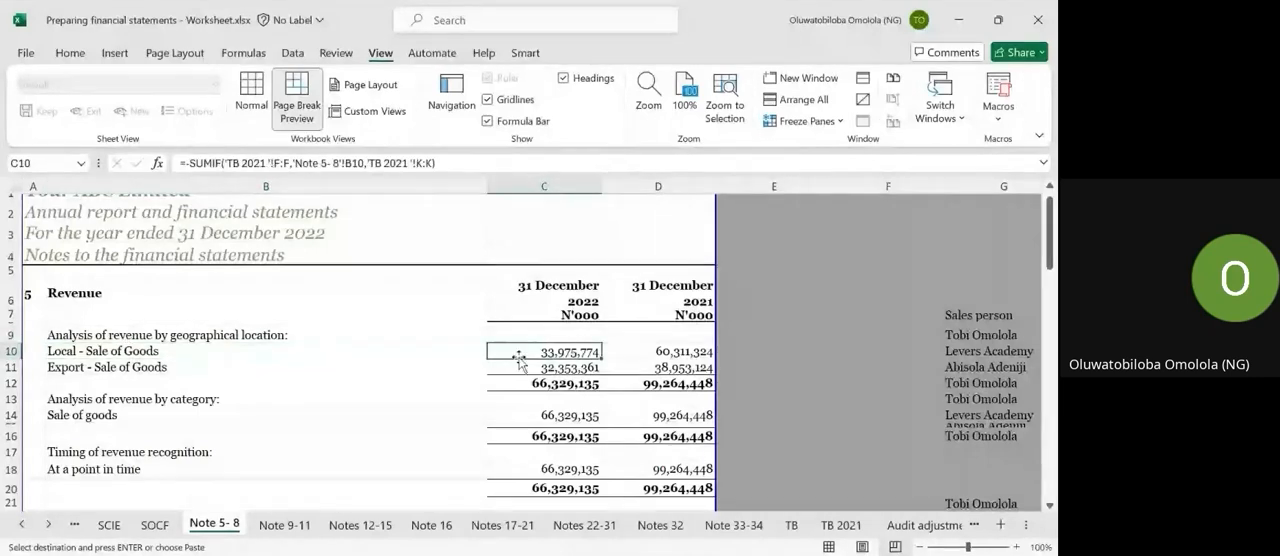
pyautogui.write('=')
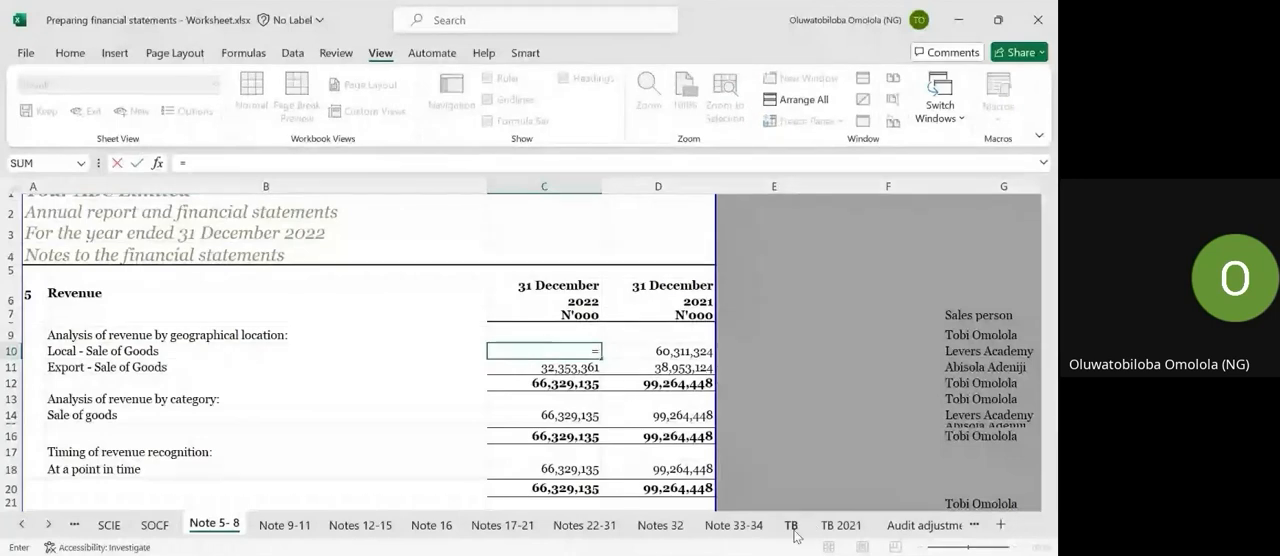
pyautogui.press('Escape')
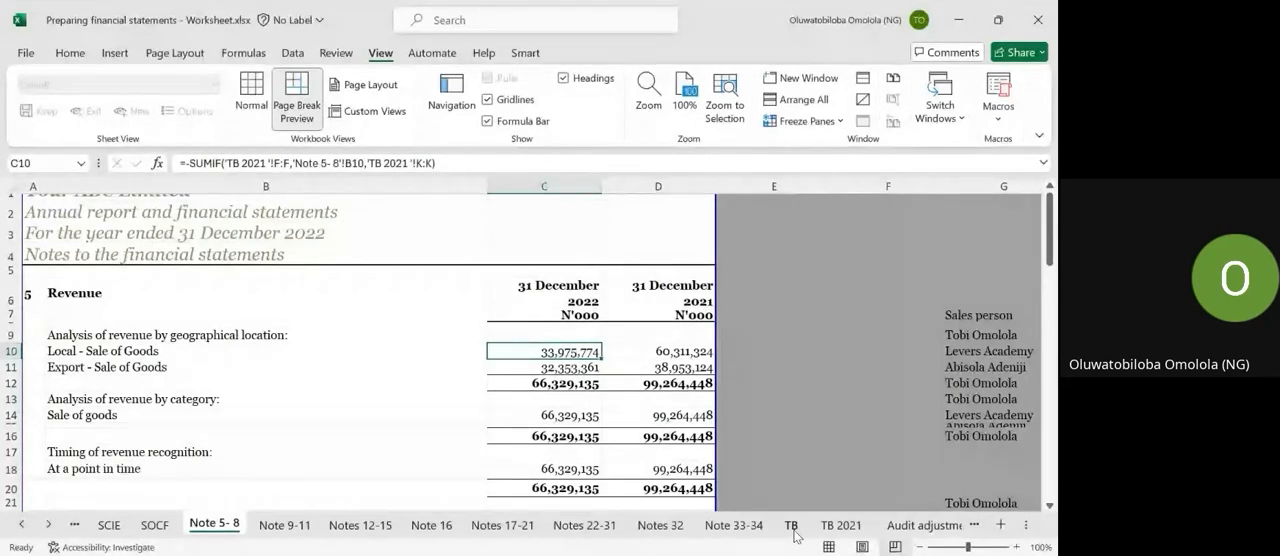
# Review impairment losses and personnel expenses in notes 10 and 11, and finance costs and interest cash flows in notes 12 to 12.2.
pyautogui.scroll(-8, 682, 460)
pyautogui.hotkey('ctrl', 'pagedown')
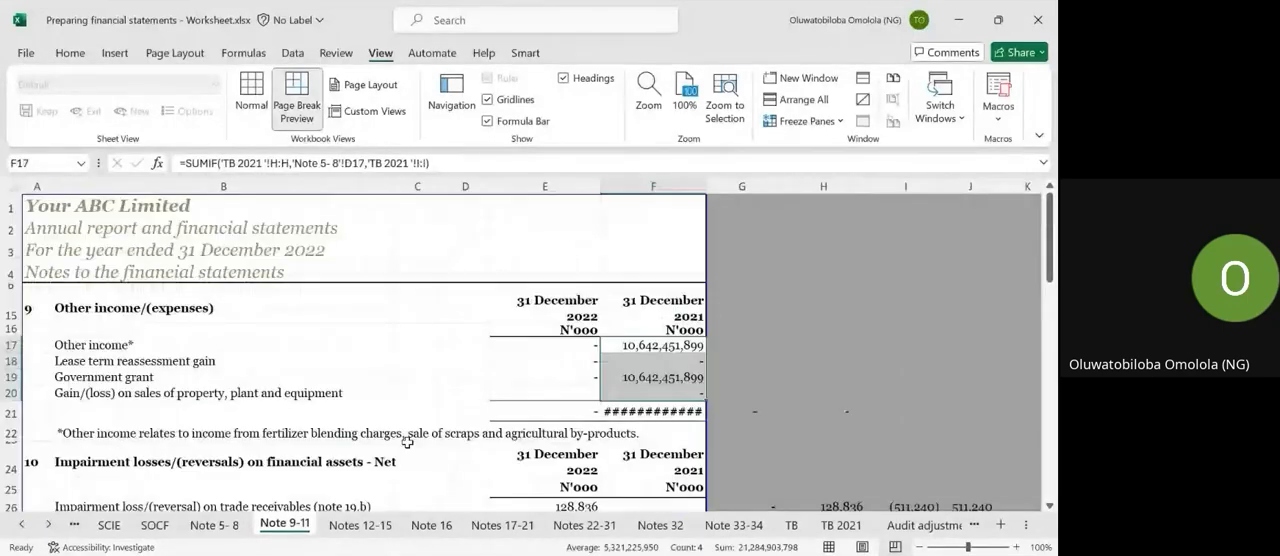
pyautogui.scroll(-7, 445, 428)
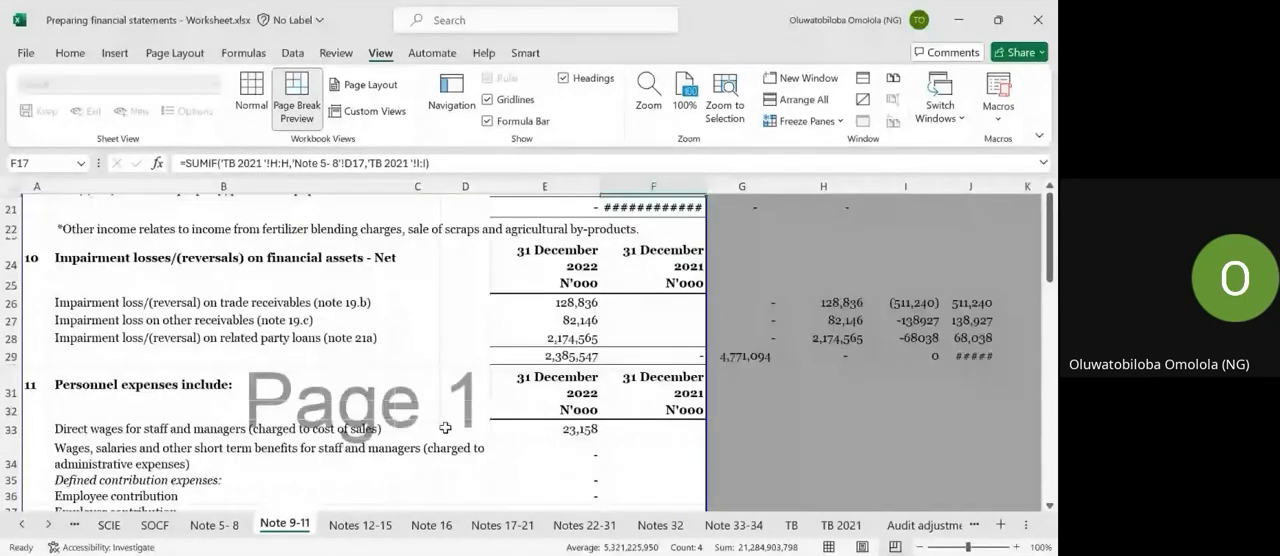
pyautogui.click(360, 524)
pyautogui.scroll(2, 481, 251)
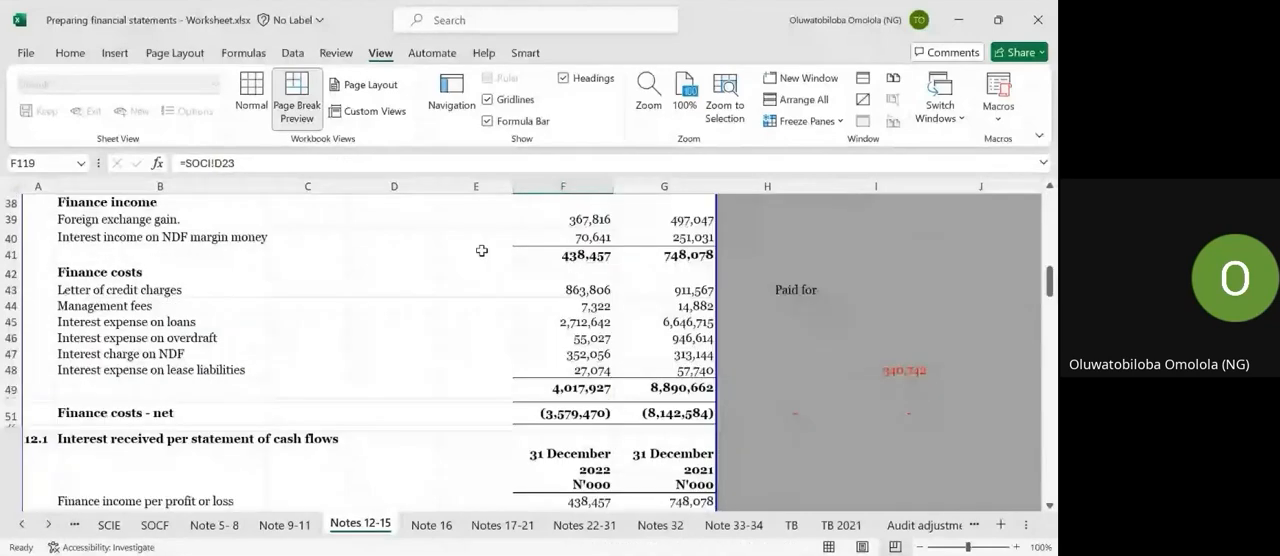
pyautogui.scroll(-1, 481, 251)
pyautogui.scroll(-3, 481, 251)
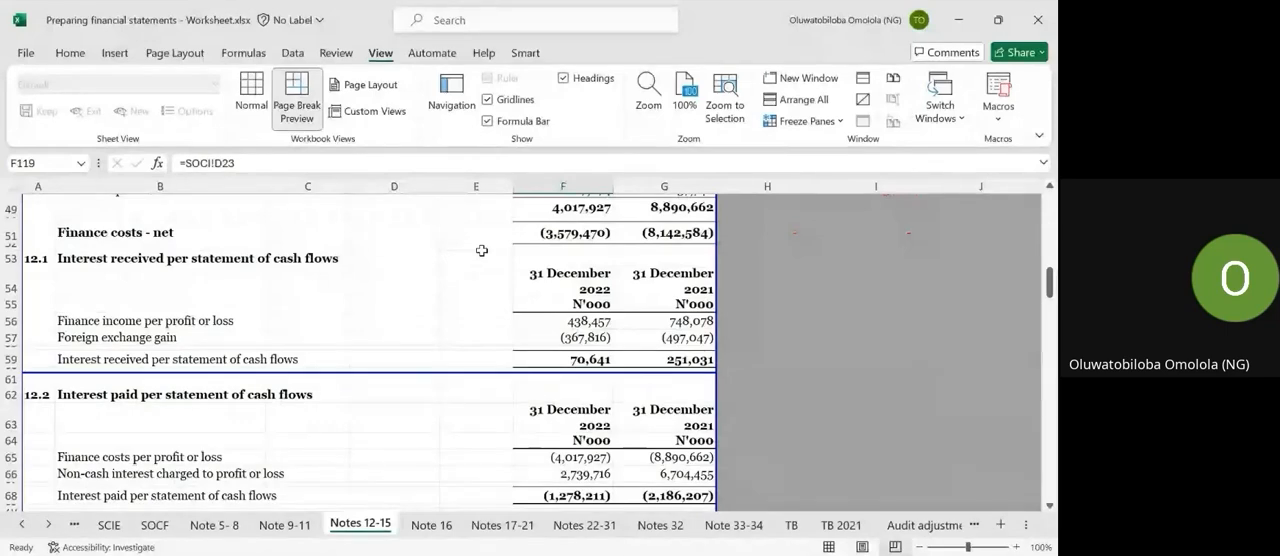
# Examine the property, plant and equipment schedule on the Note 16 sheet, covering cost, accumulated depreciation and net book value.
pyautogui.click(431, 524)
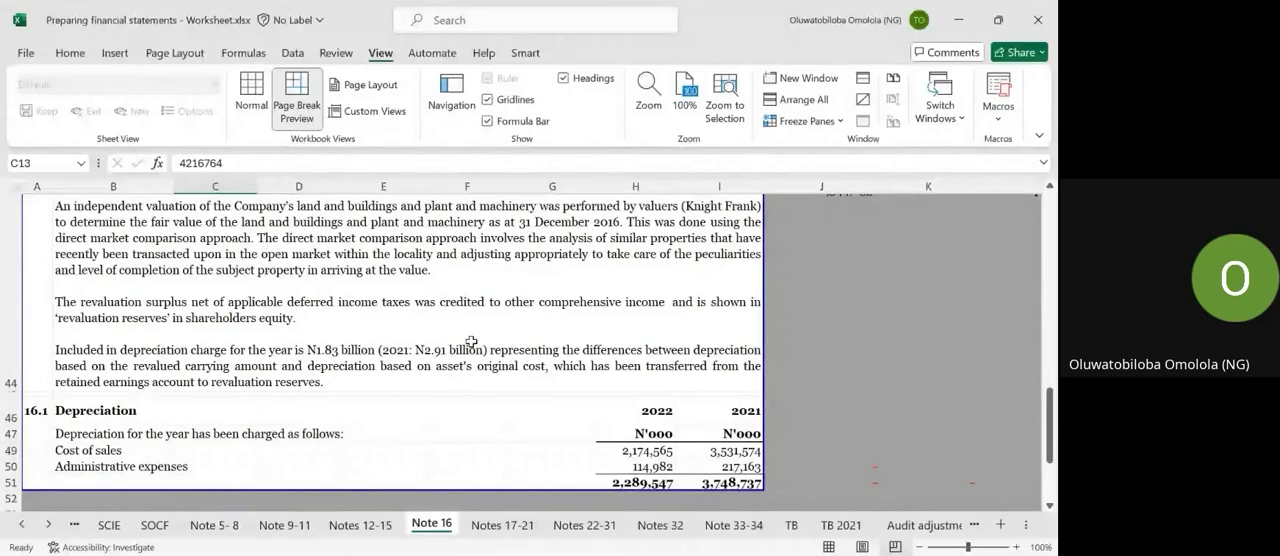
pyautogui.scroll(10, 471, 342)
pyautogui.scroll(2, 471, 342)
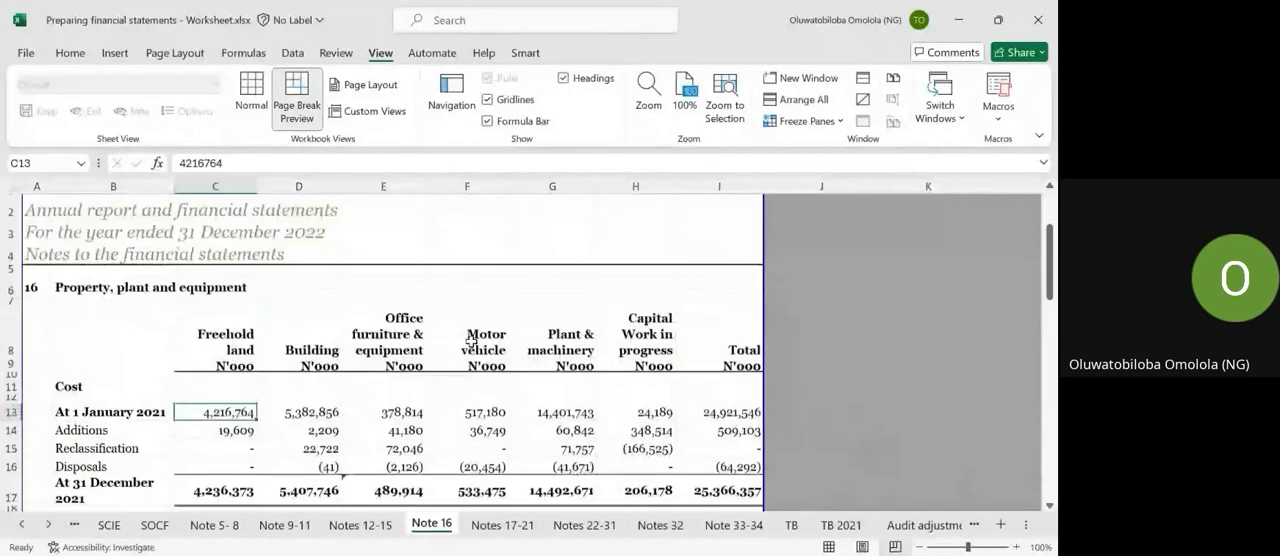
pyautogui.scroll(1, 471, 342)
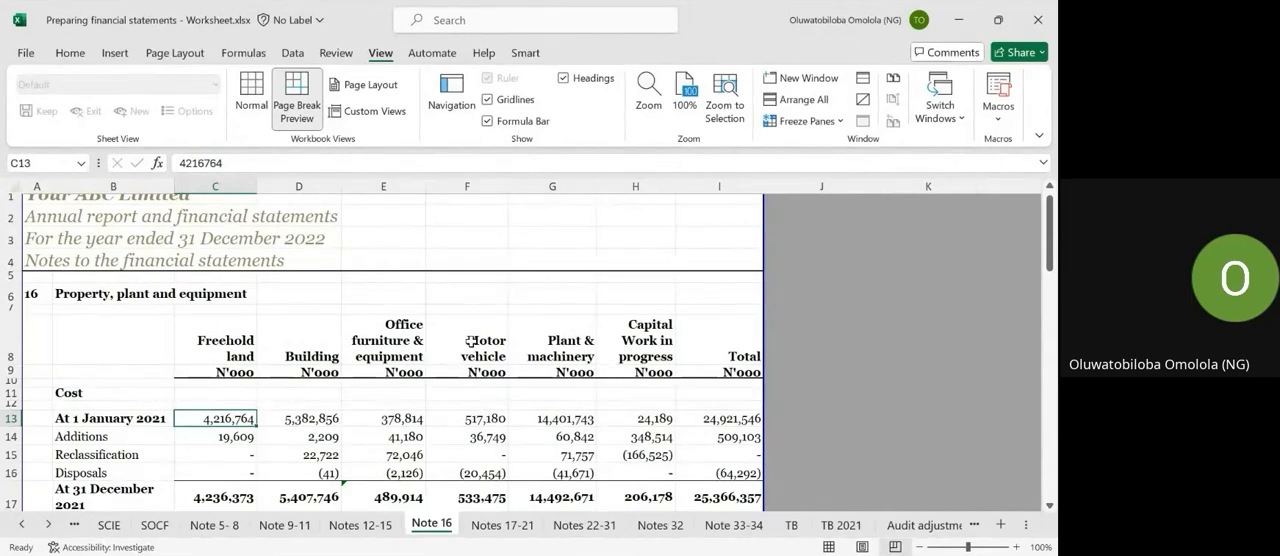
pyautogui.scroll(-1, 471, 341)
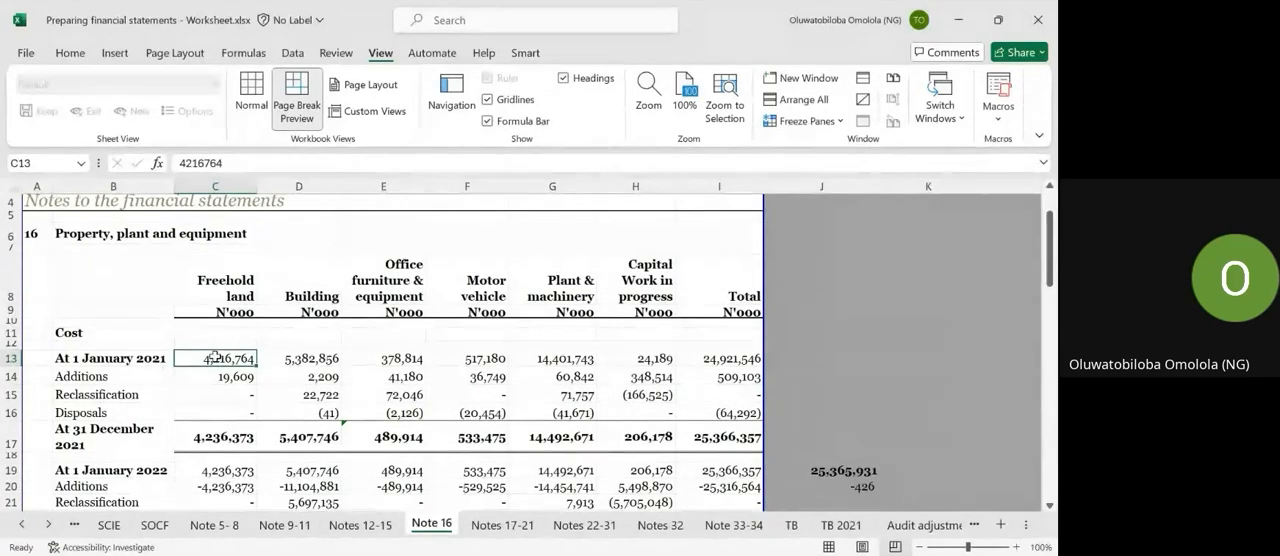
pyautogui.scroll(-1, 215, 356)
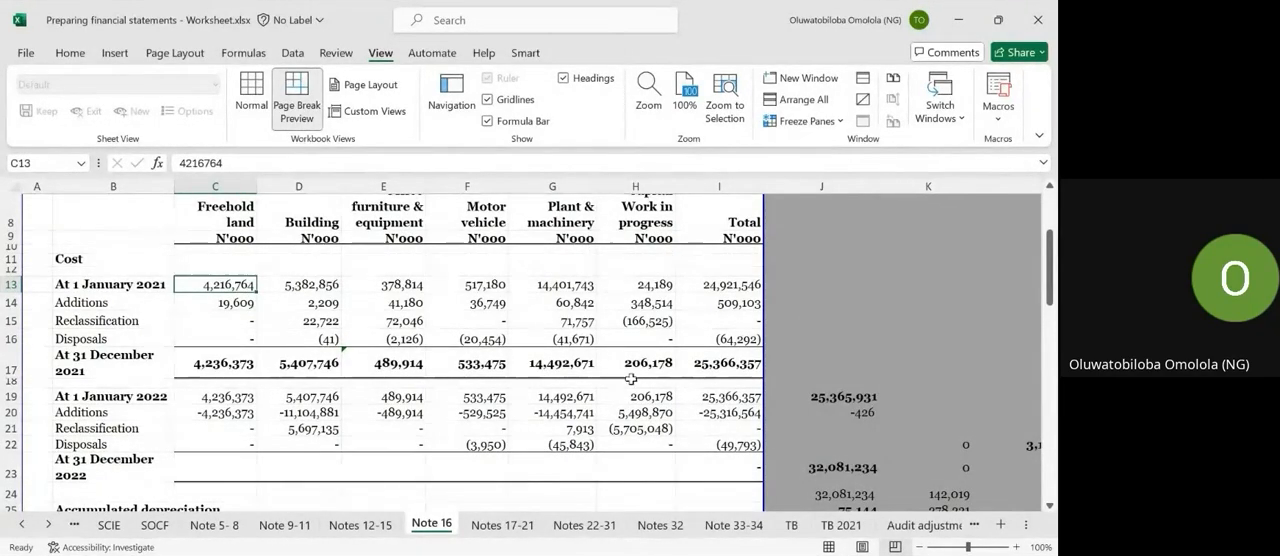
pyautogui.scroll(-1, 176, 441)
pyautogui.scroll(-1, 176, 441)
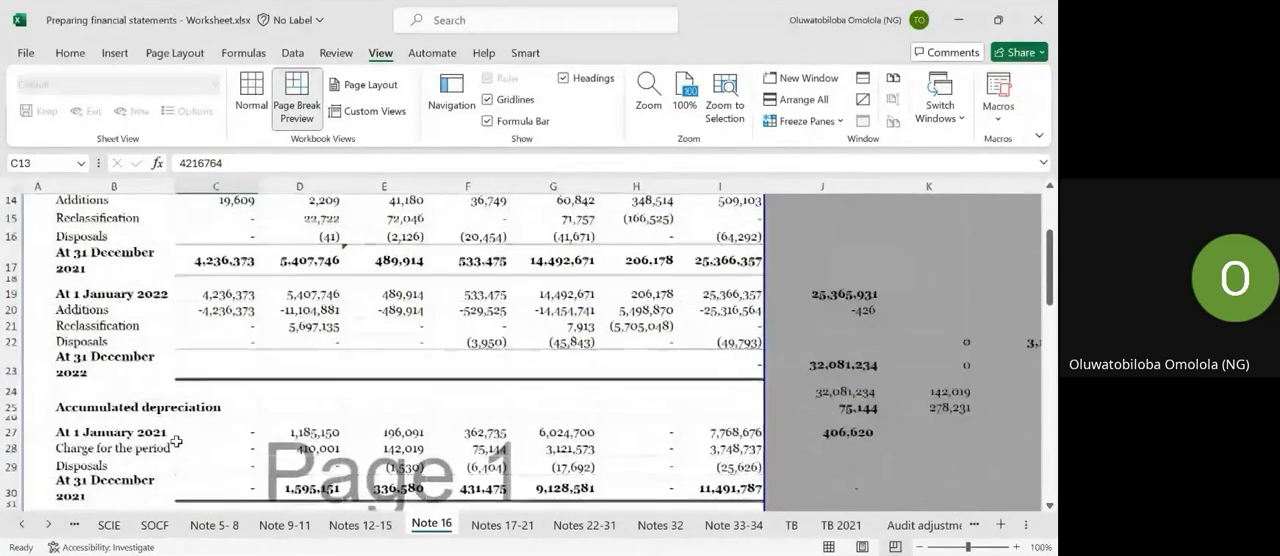
pyautogui.scroll(2, 179, 320)
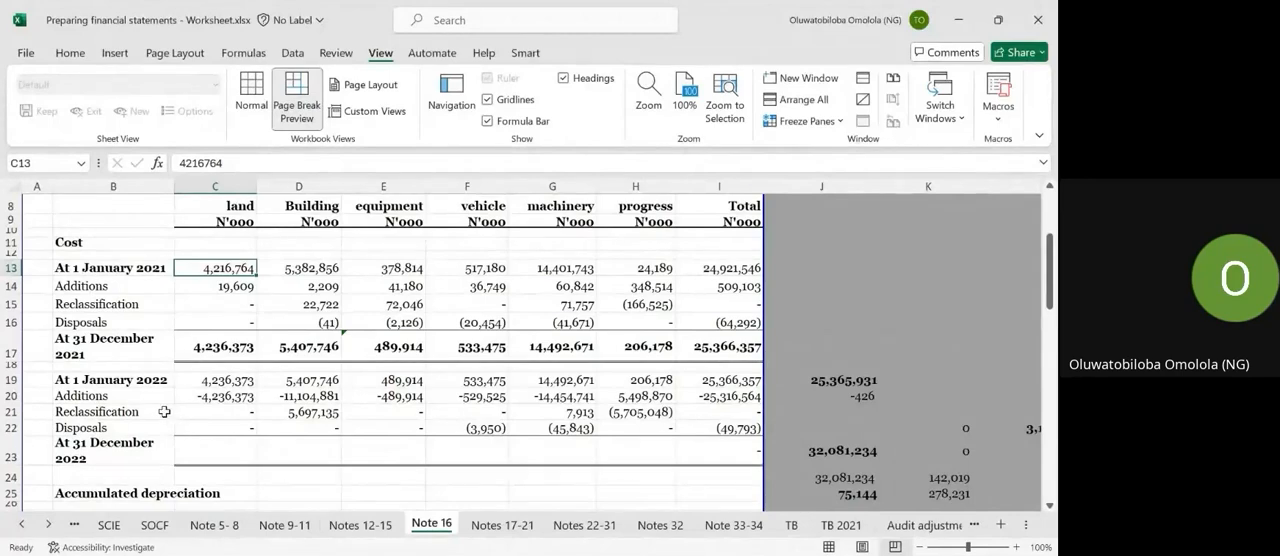
pyautogui.scroll(-5, 212, 437)
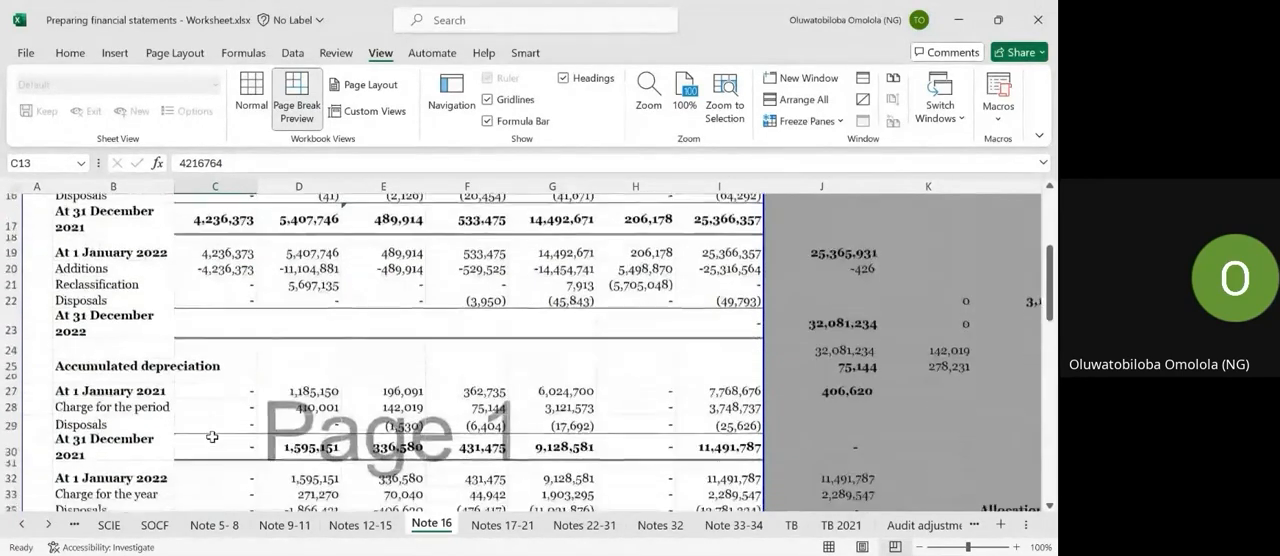
pyautogui.scroll(-1, 210, 437)
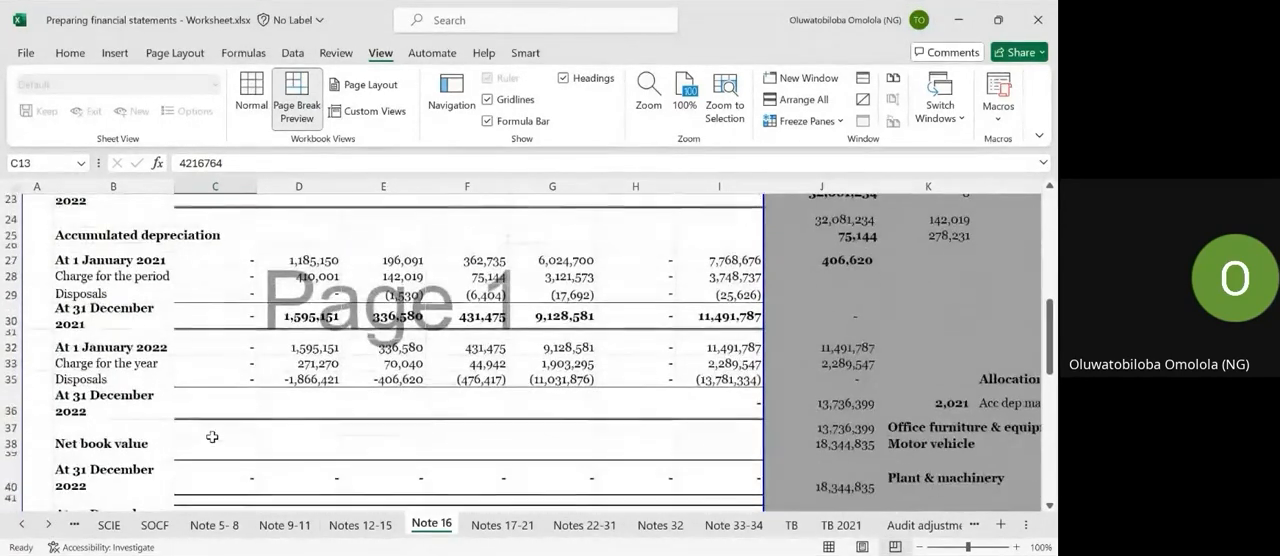
pyautogui.scroll(-3, 216, 378)
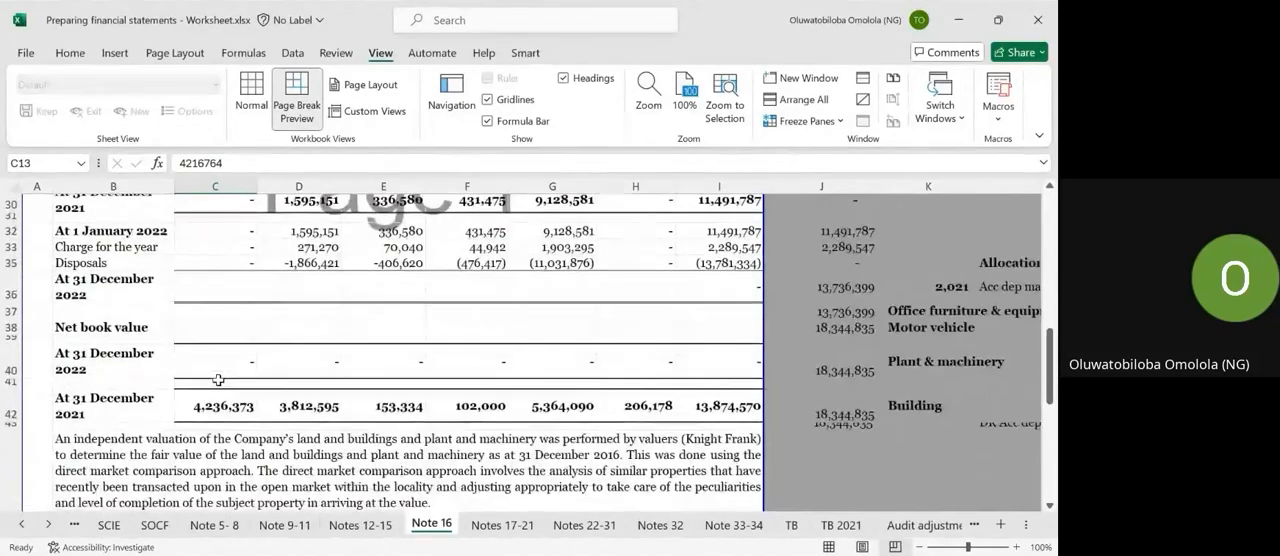
# Inspect the freehold land cost at 31 December 2021 in C17 and the cost movements in the rows around it.
pyautogui.scroll(9, 218, 380)
pyautogui.scroll(-1, 218, 380)
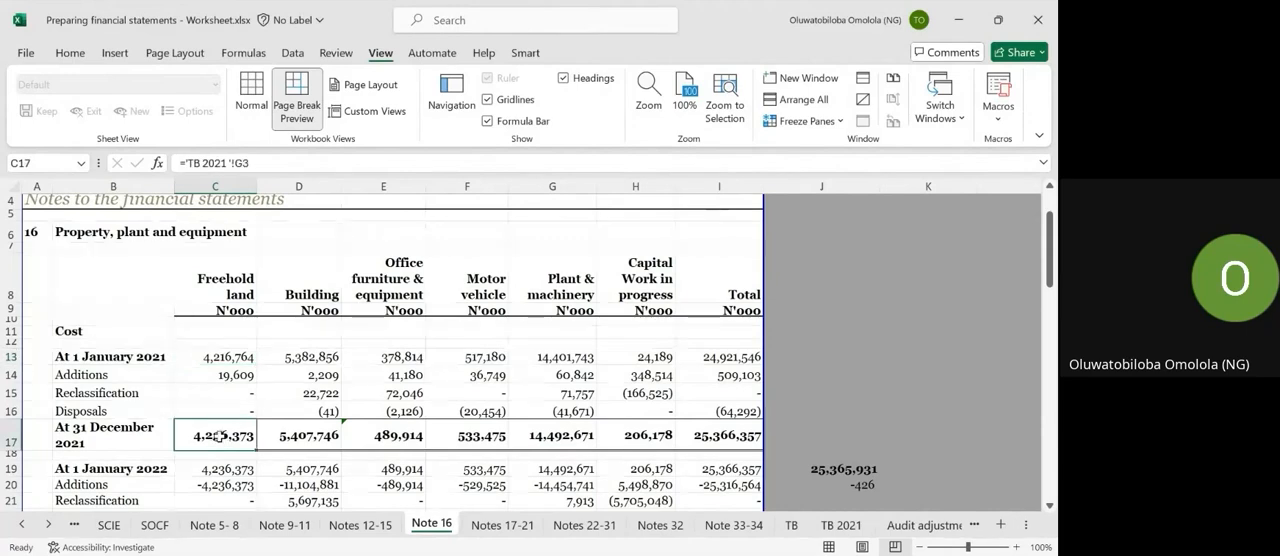
pyautogui.scroll(-1, 220, 436)
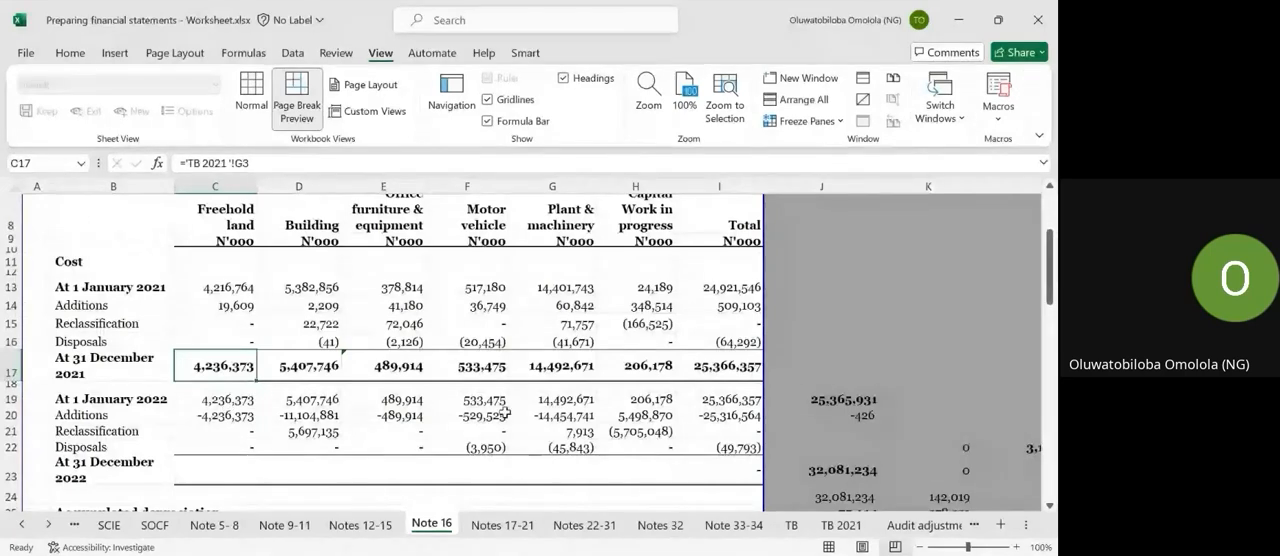
pyautogui.scroll(1, 490, 390)
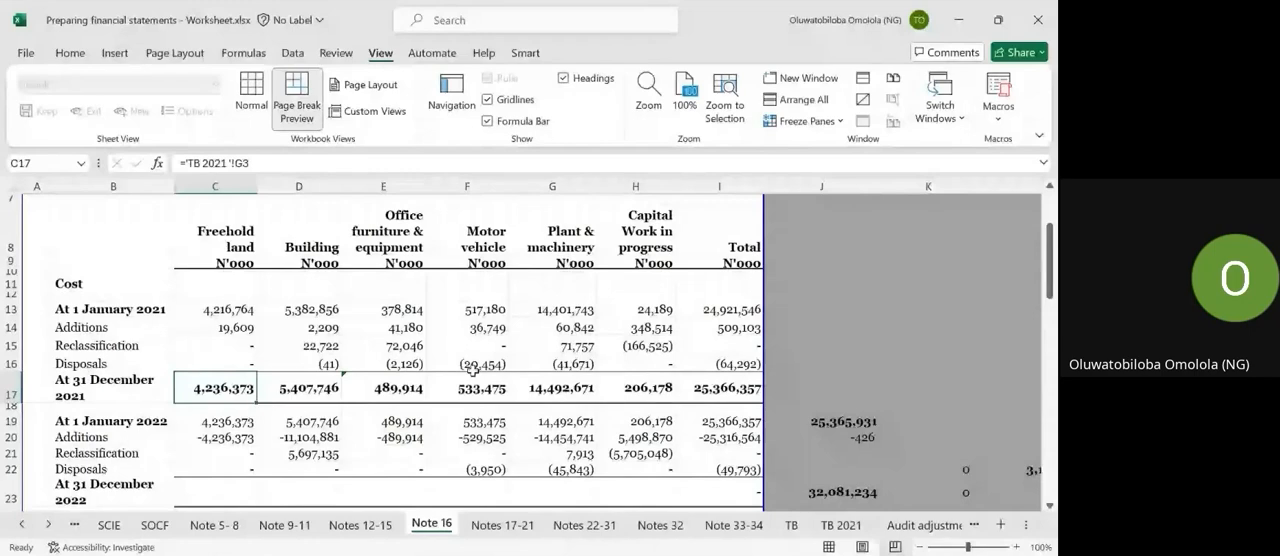
pyautogui.scroll(-2, 472, 370)
pyautogui.scroll(1, 471, 374)
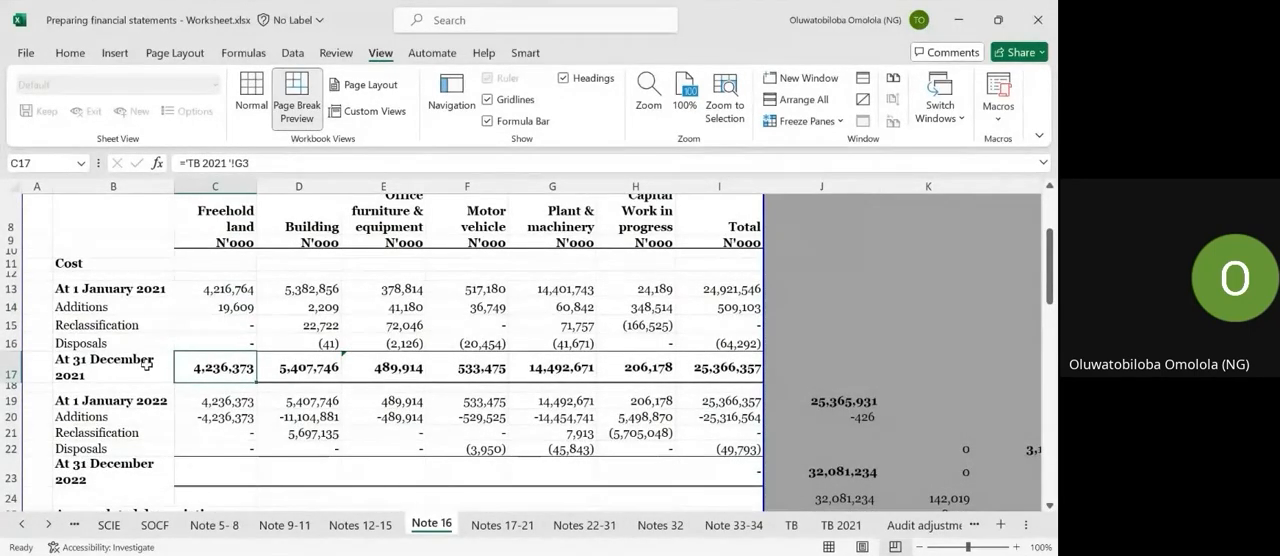
# Filter the notes line items on the TB 2021 sheet to the motor vehicle cost and accumulated depreciation accounts.
pyautogui.click(467, 373)
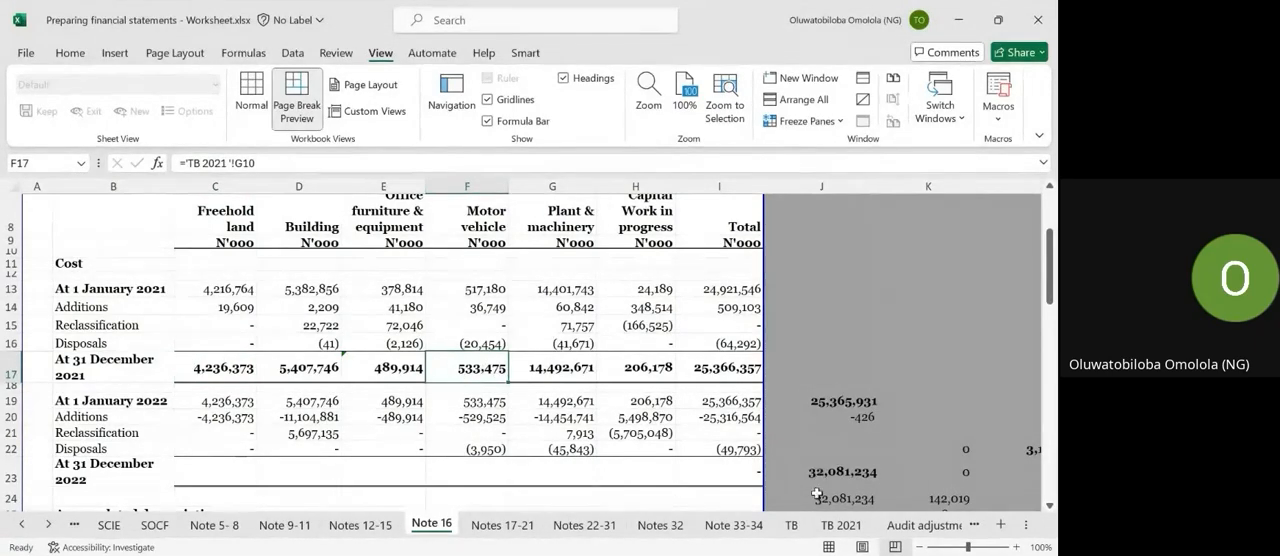
pyautogui.click(829, 525)
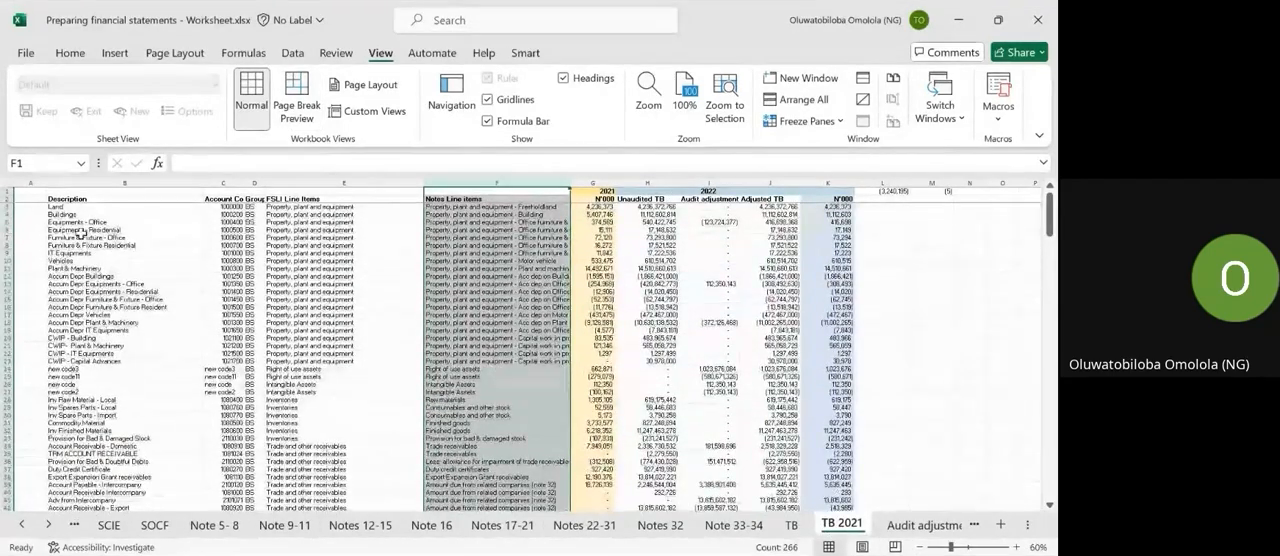
pyautogui.click(548, 260)
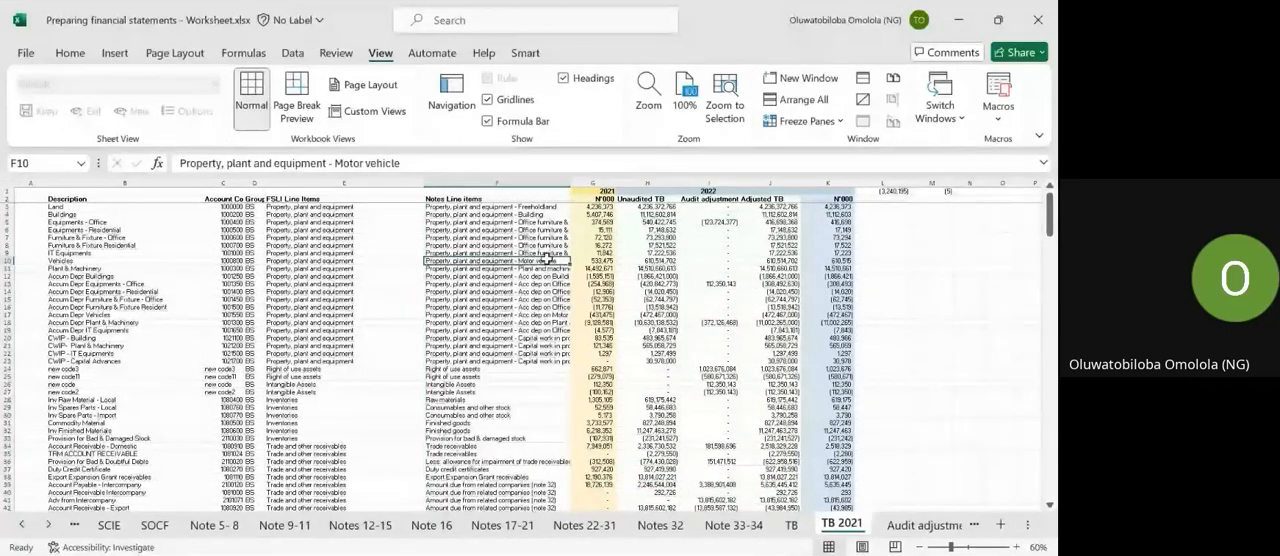
pyautogui.click(21, 199)
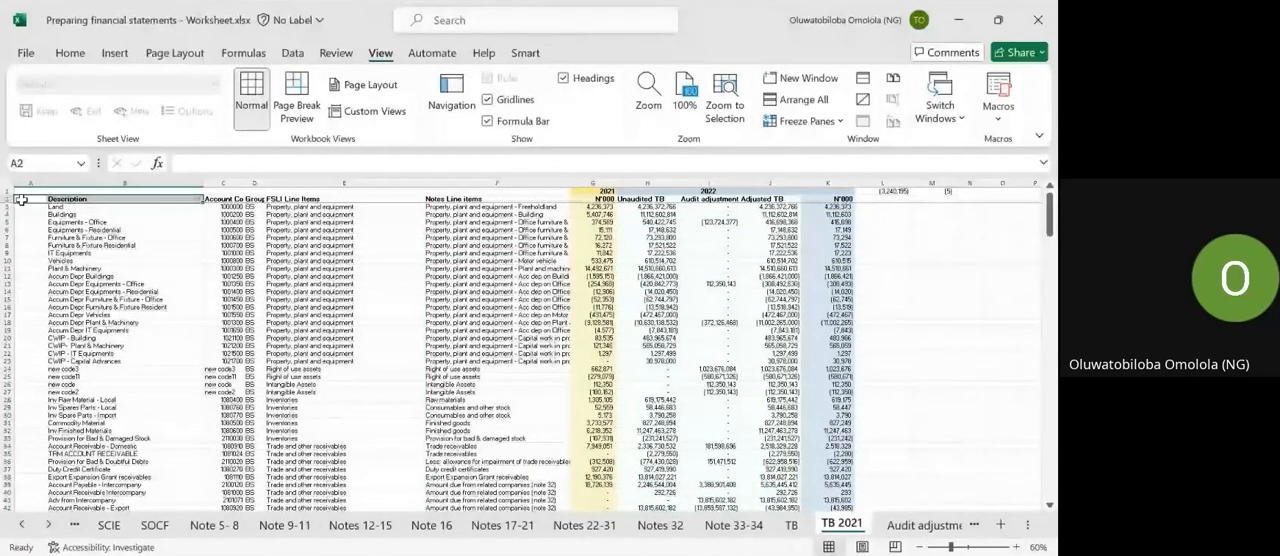
pyautogui.hotkey('ctrl', 'shift', 'Right')
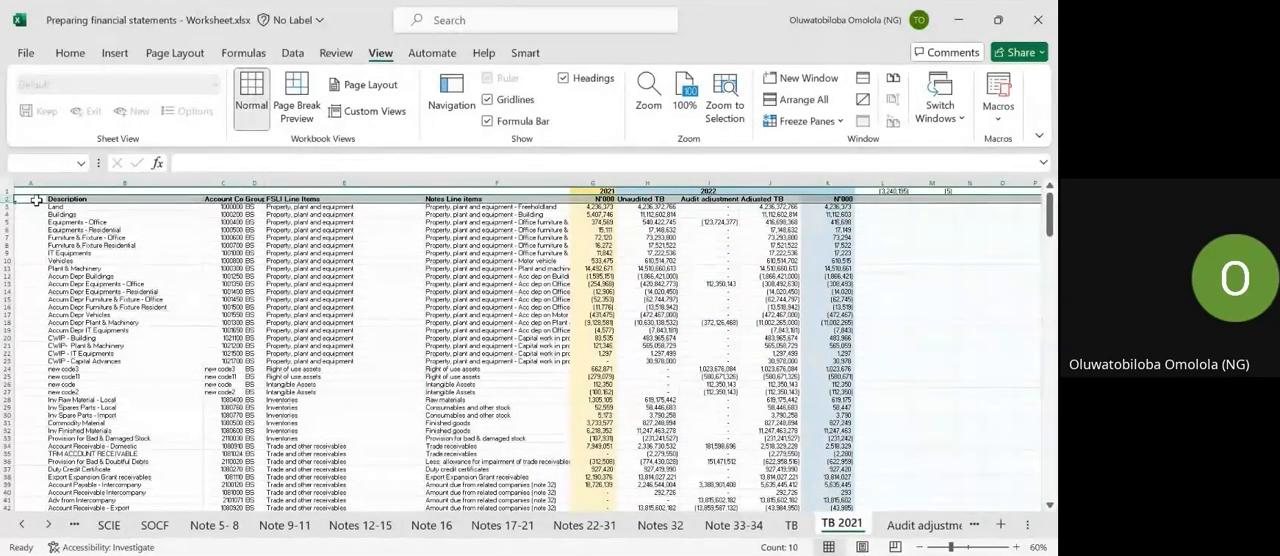
pyautogui.hotkey('ctrl', 'shift', 'l')
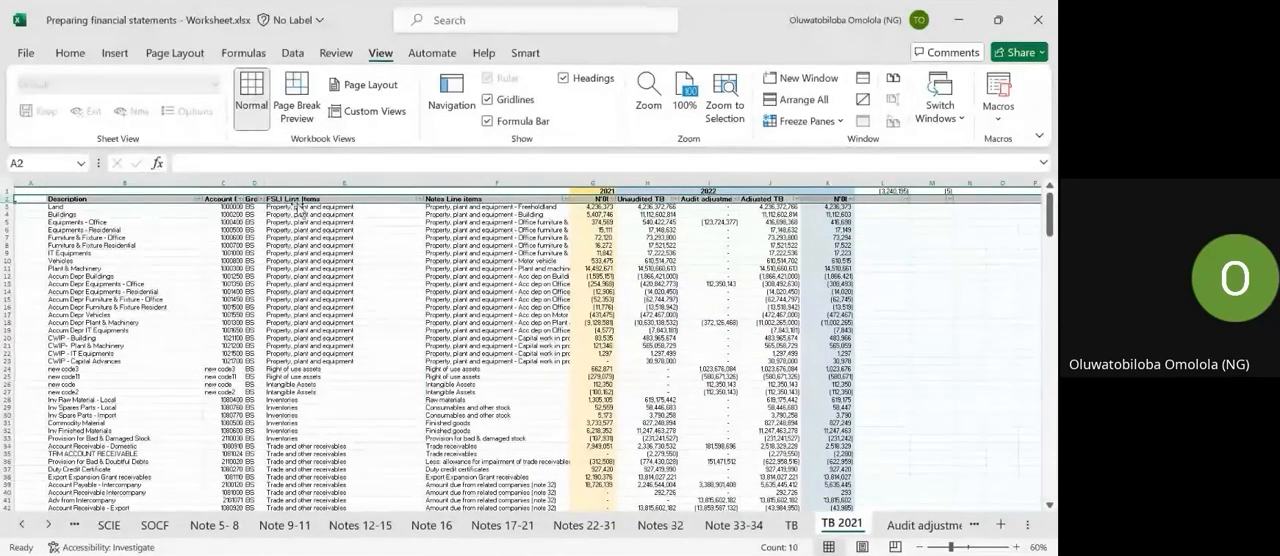
pyautogui.click(567, 199)
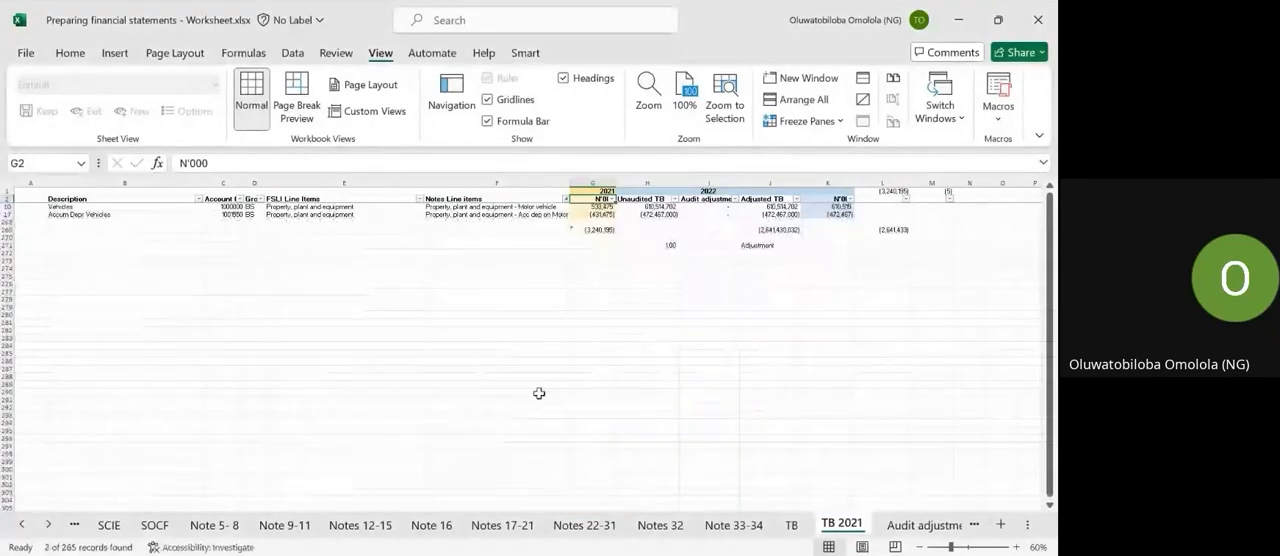
# Compare the 2021 vehicles balance in G10 of TB 2021 with the motor vehicle cost in F17 of Note 16.
pyautogui.click(588, 207)
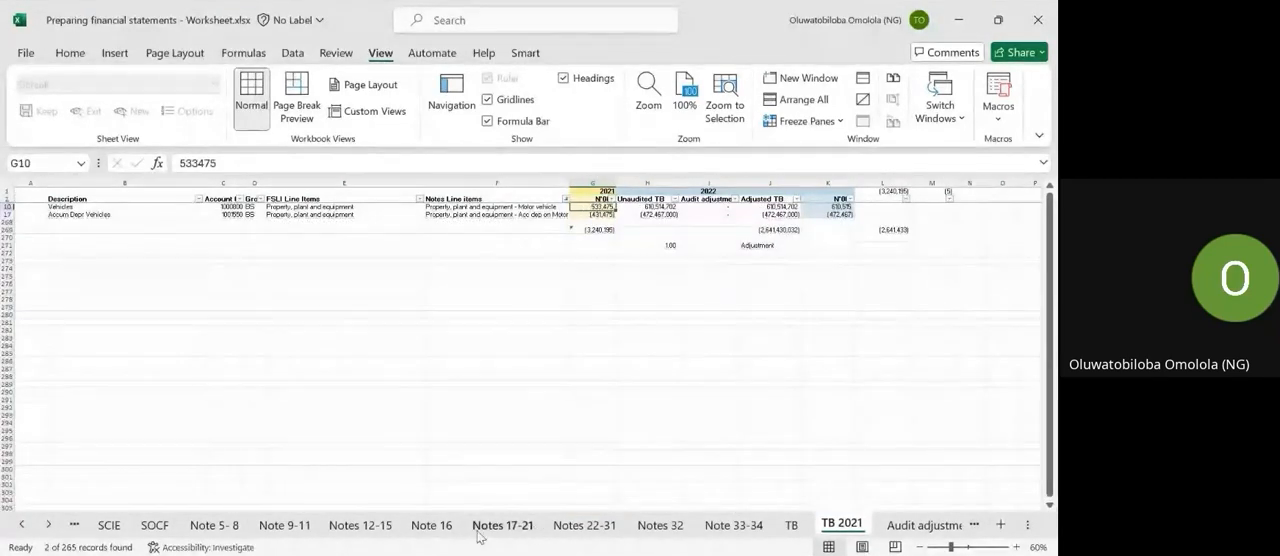
pyautogui.click(443, 527)
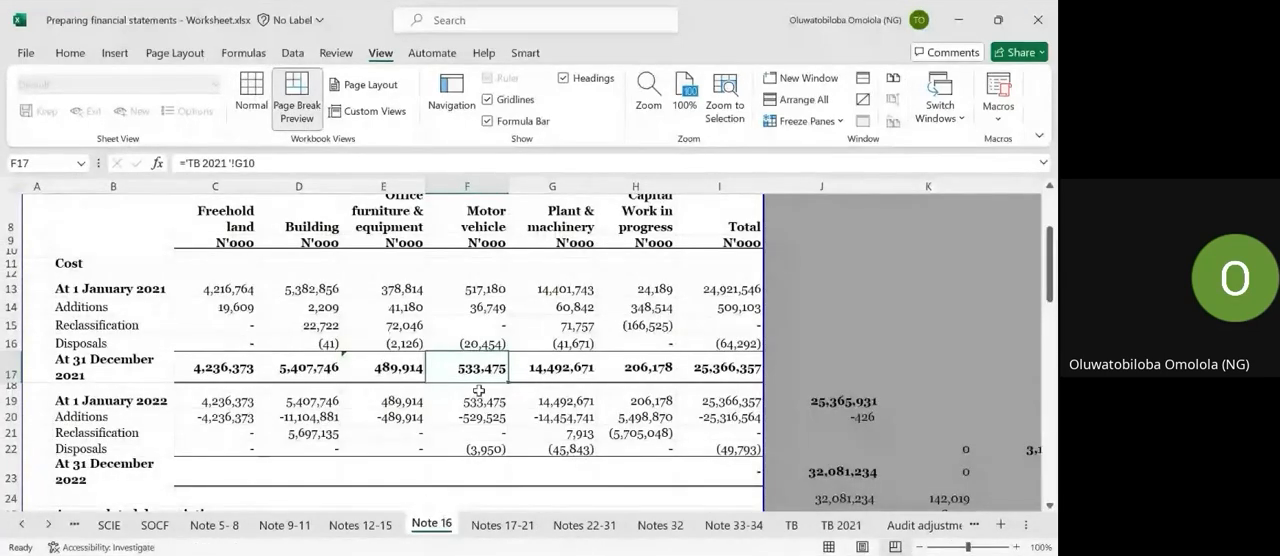
pyautogui.click(791, 526)
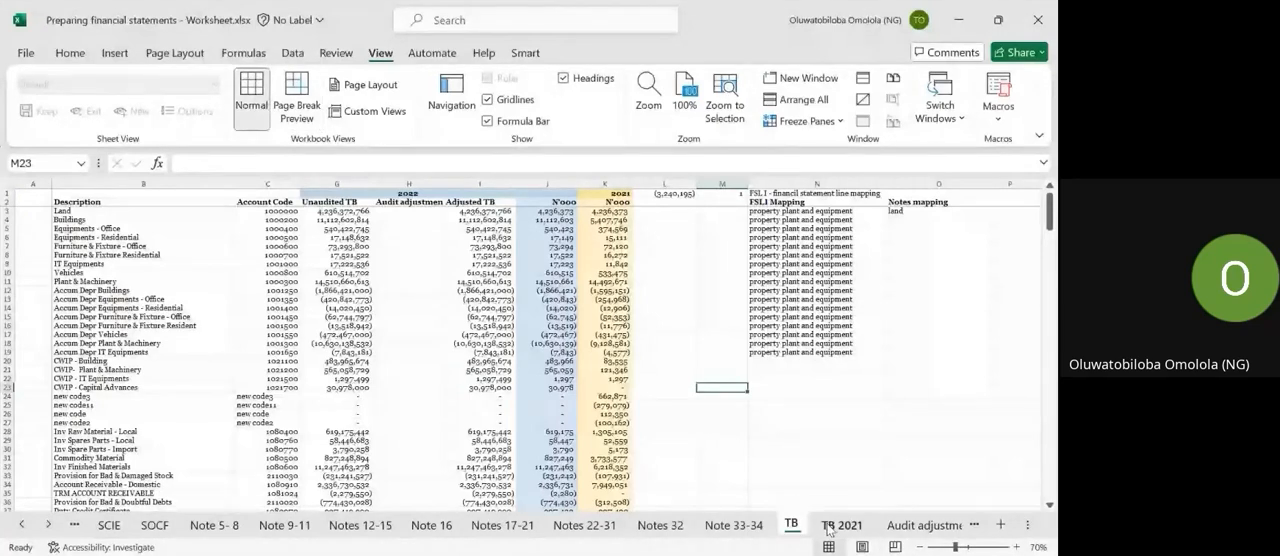
pyautogui.click(828, 530)
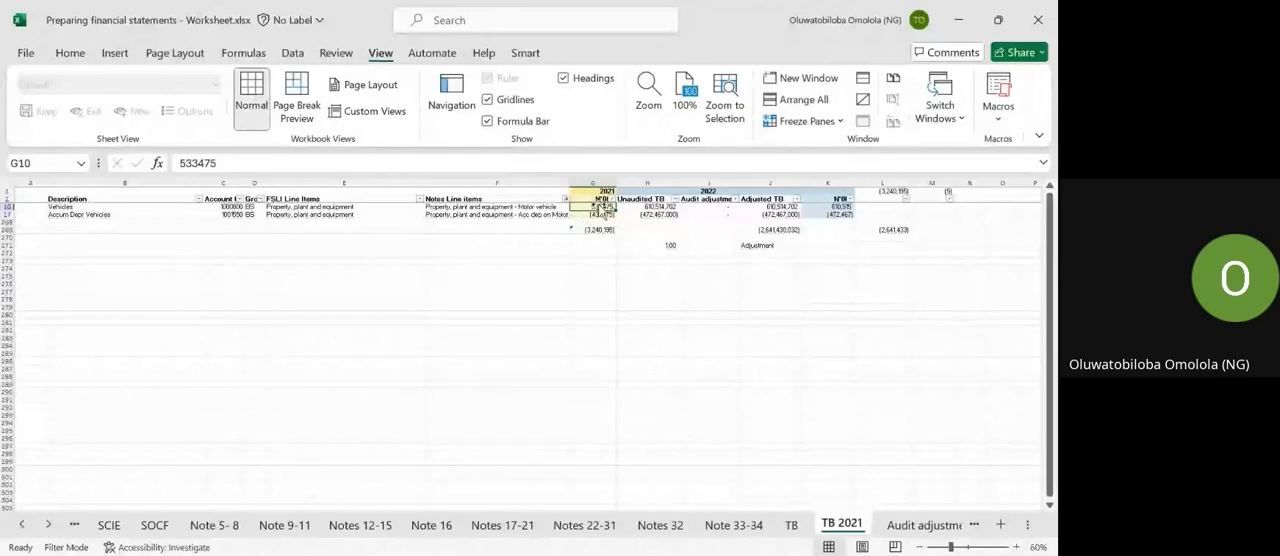
pyautogui.click(440, 528)
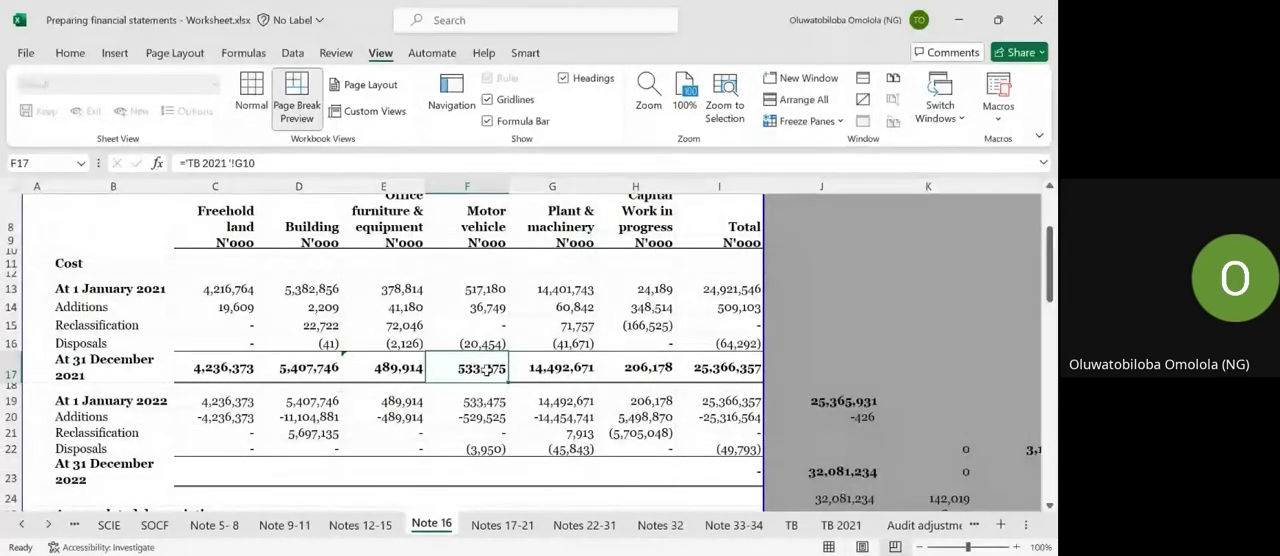
# Trace the motor vehicle accumulated depreciation at 31 December 2021 in F30 of Note 16 to the TB 2021 sheet.
pyautogui.scroll(-5, 485, 368)
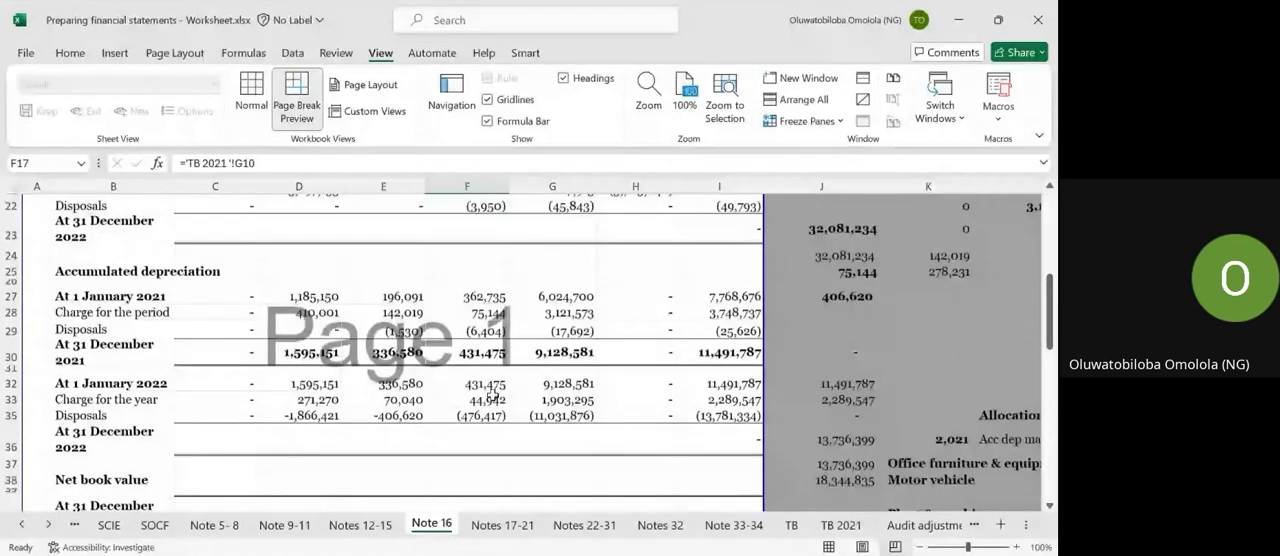
pyautogui.click(488, 349)
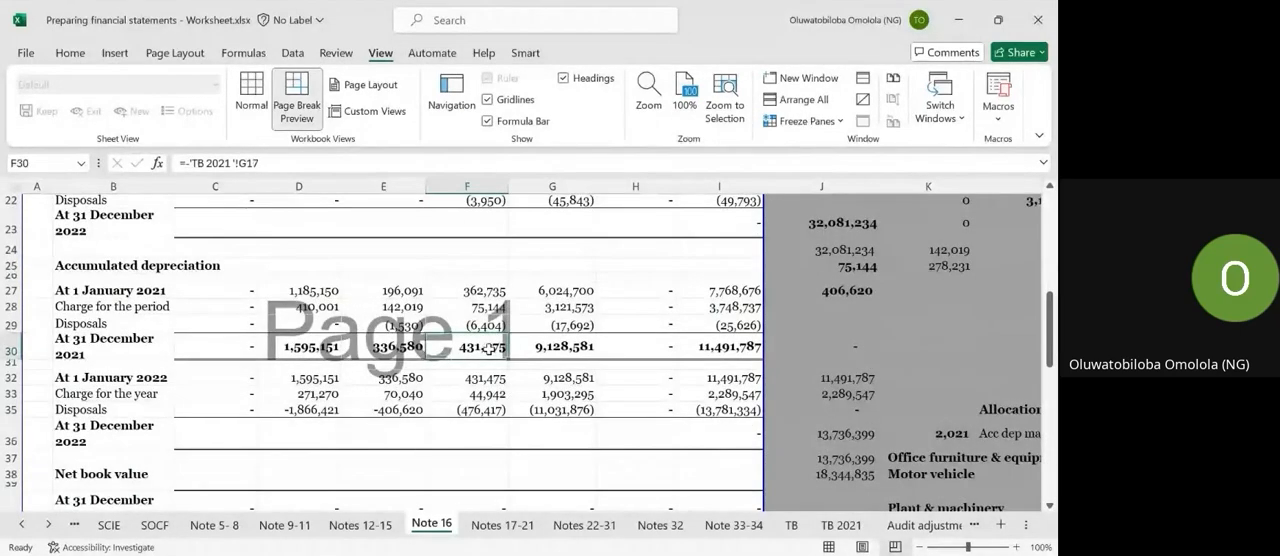
pyautogui.click(790, 525)
pyautogui.click(817, 530)
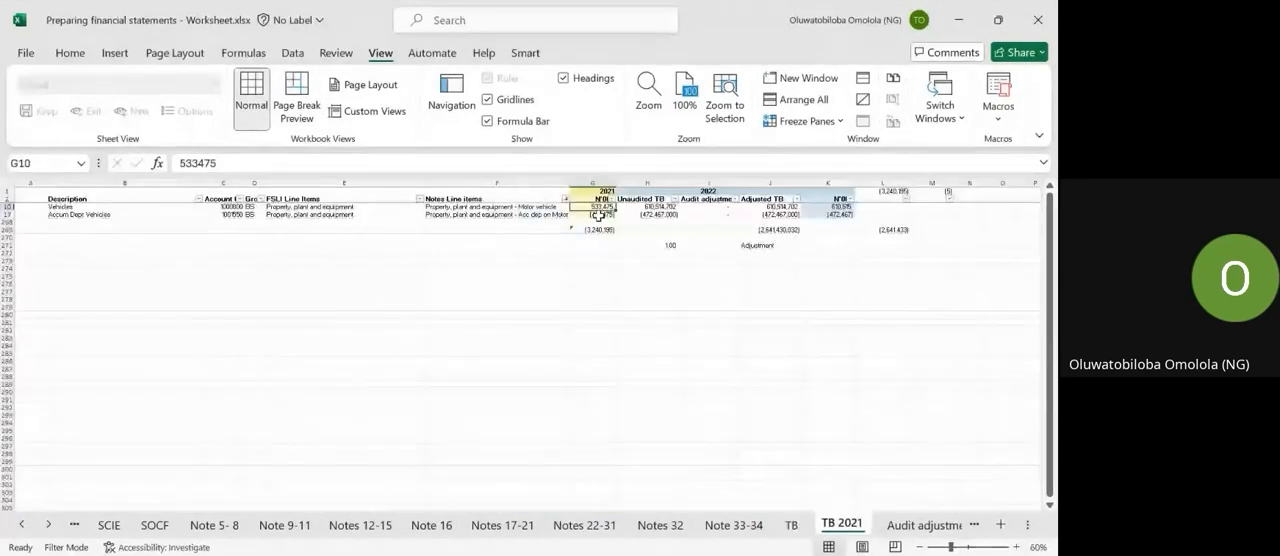
pyautogui.click(737, 292)
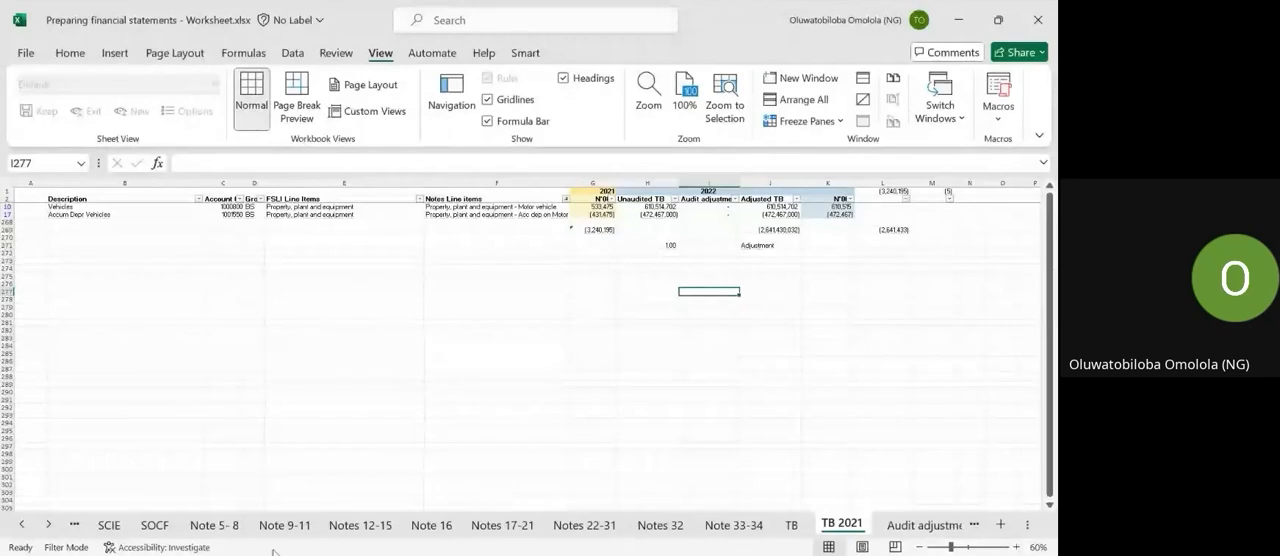
pyautogui.click(435, 527)
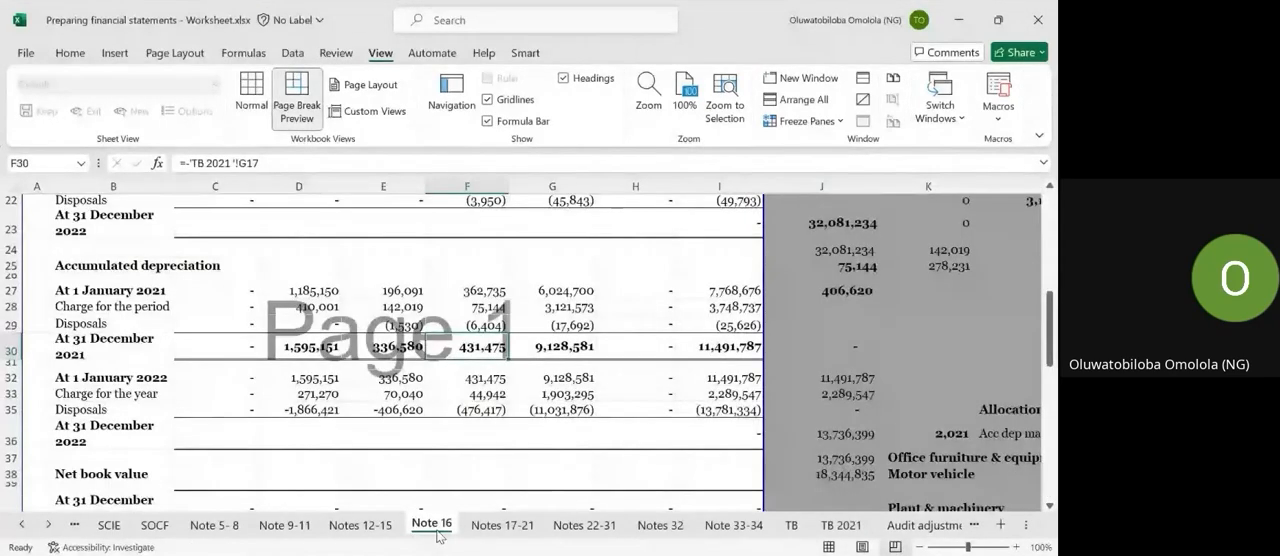
# Check the 2022 vehicle cost in K10 and accumulated depreciation in K17 of TB 2021 against the Note 16 schedule.
pyautogui.scroll(-1, 517, 400)
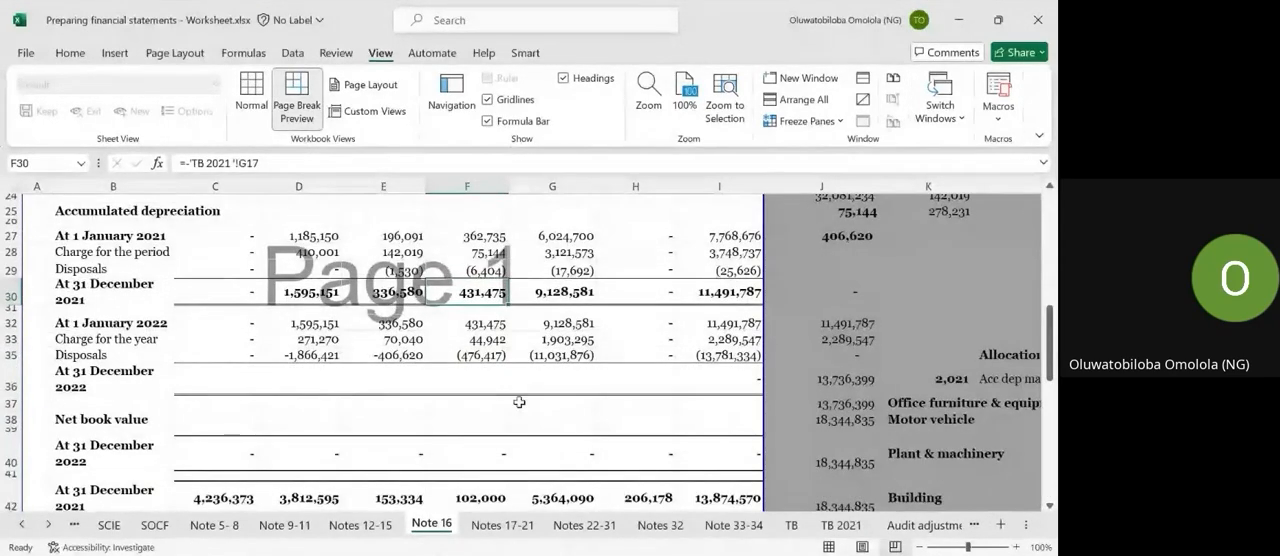
pyautogui.click(838, 525)
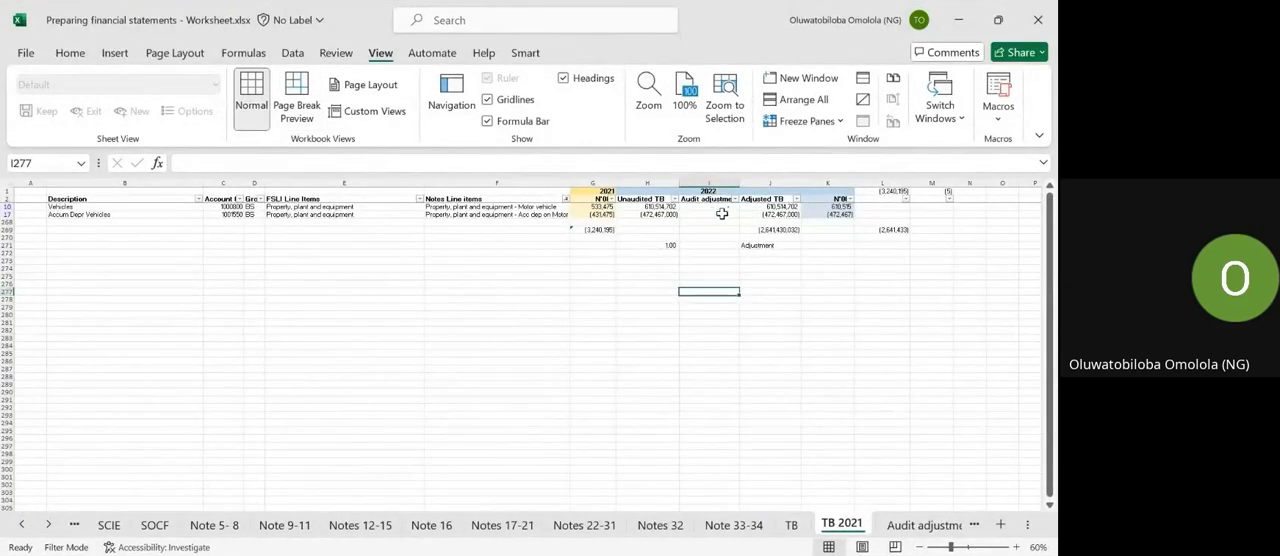
pyautogui.moveTo(835, 207)
pyautogui.mouseDown()
pyautogui.moveTo(864, 210)
pyautogui.moveTo(849, 208)
pyautogui.mouseUp()
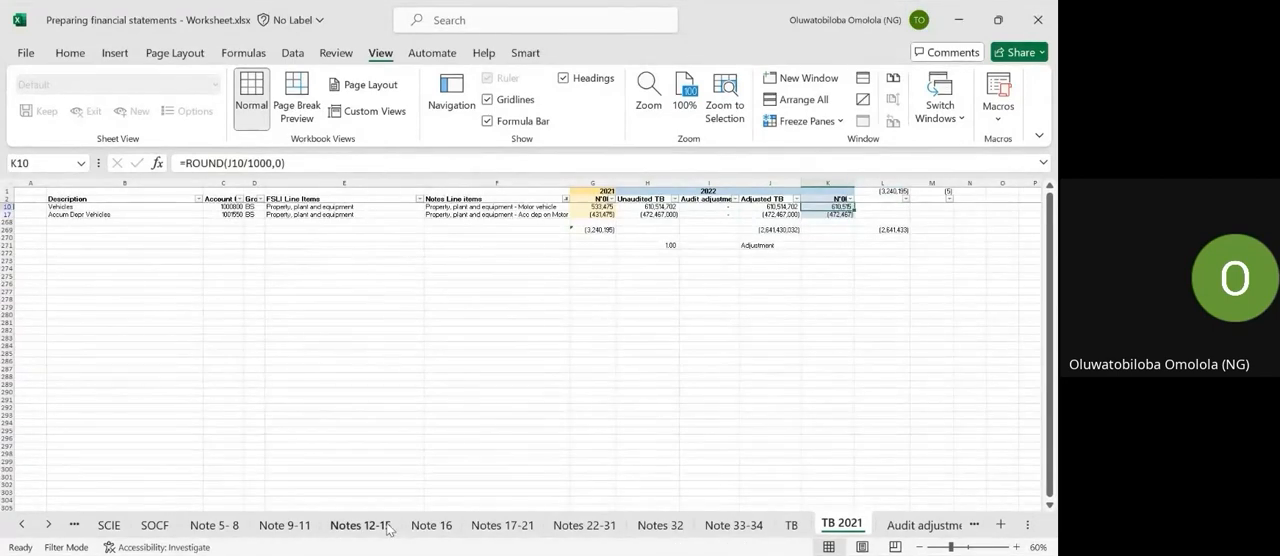
pyautogui.click(431, 525)
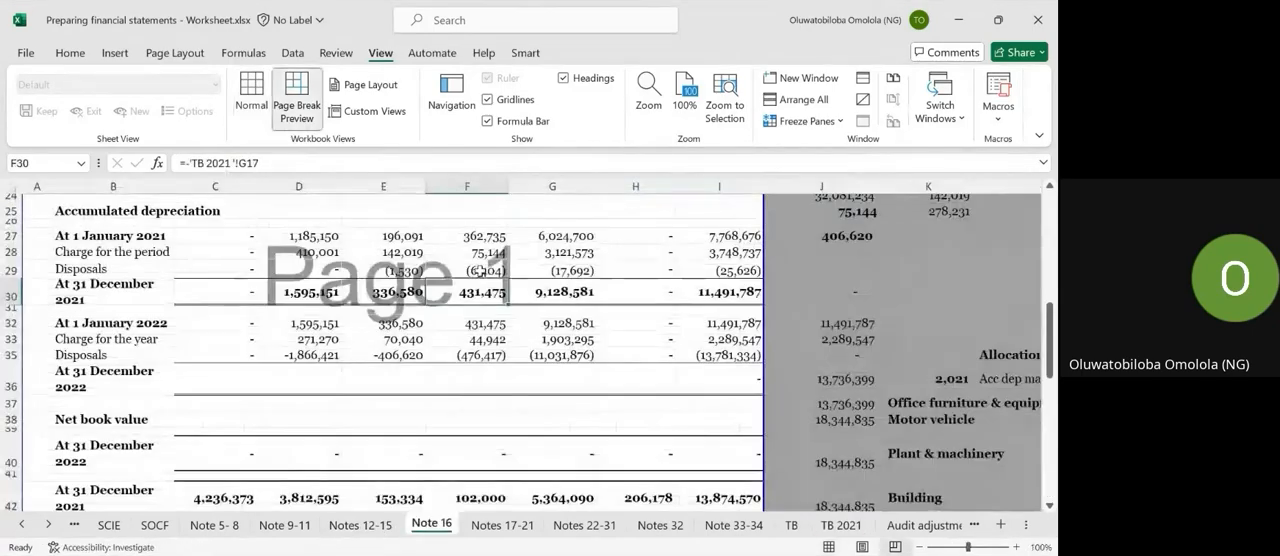
pyautogui.scroll(-1, 509, 378)
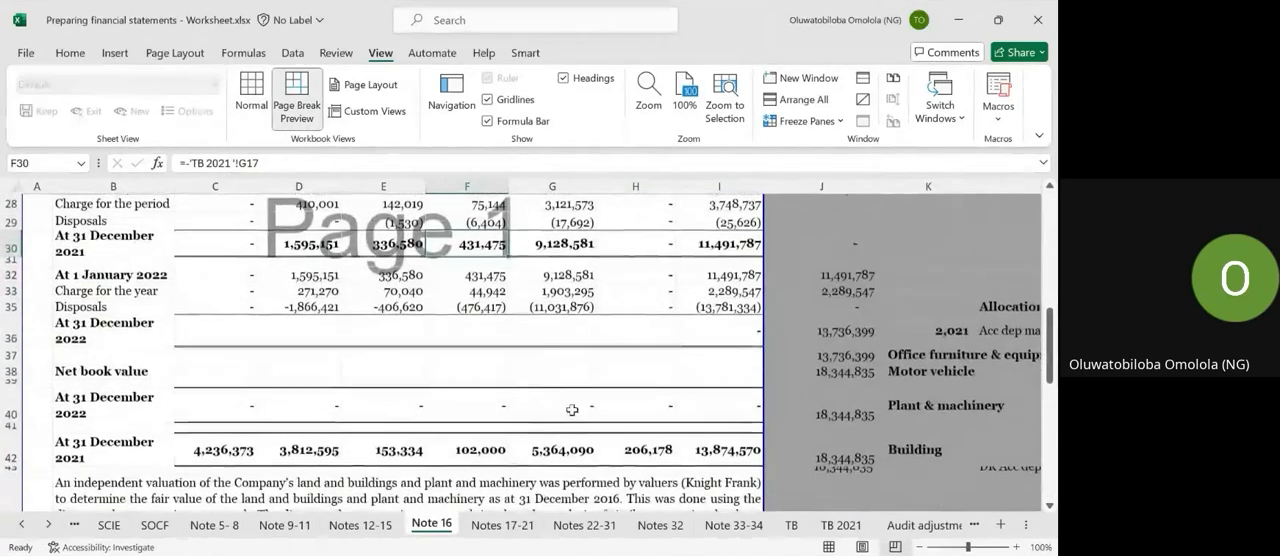
pyautogui.click(824, 526)
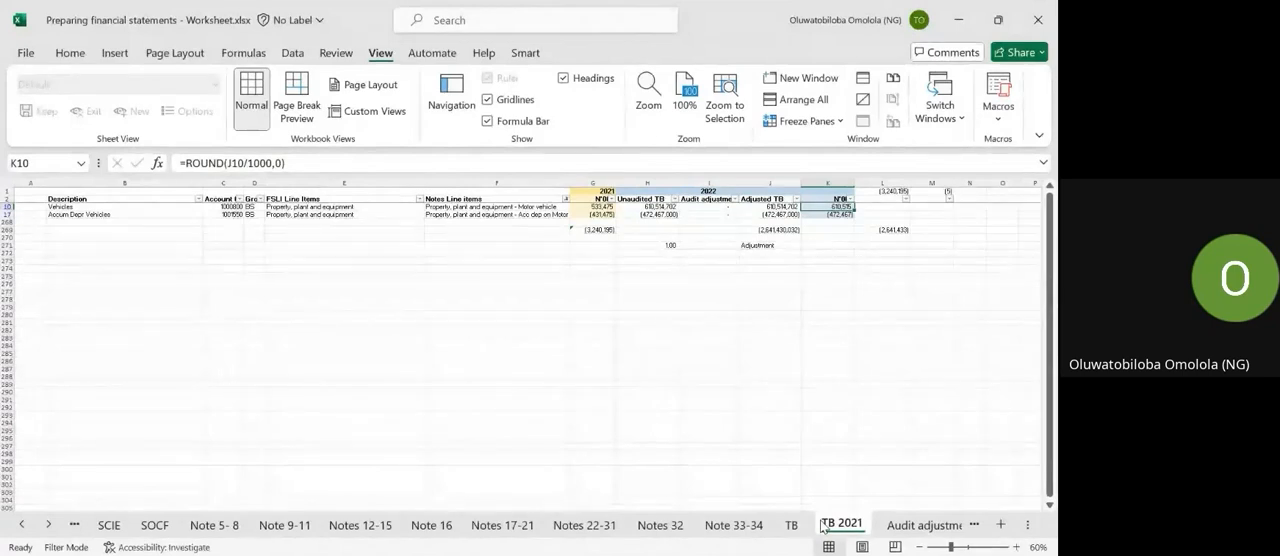
pyautogui.click(829, 216)
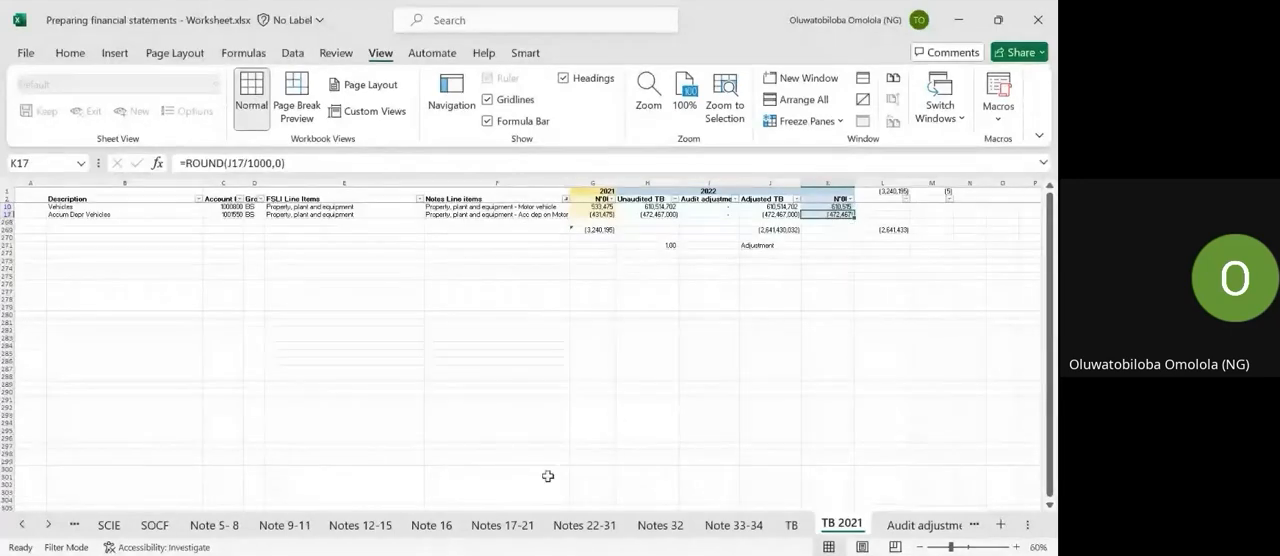
pyautogui.click(433, 525)
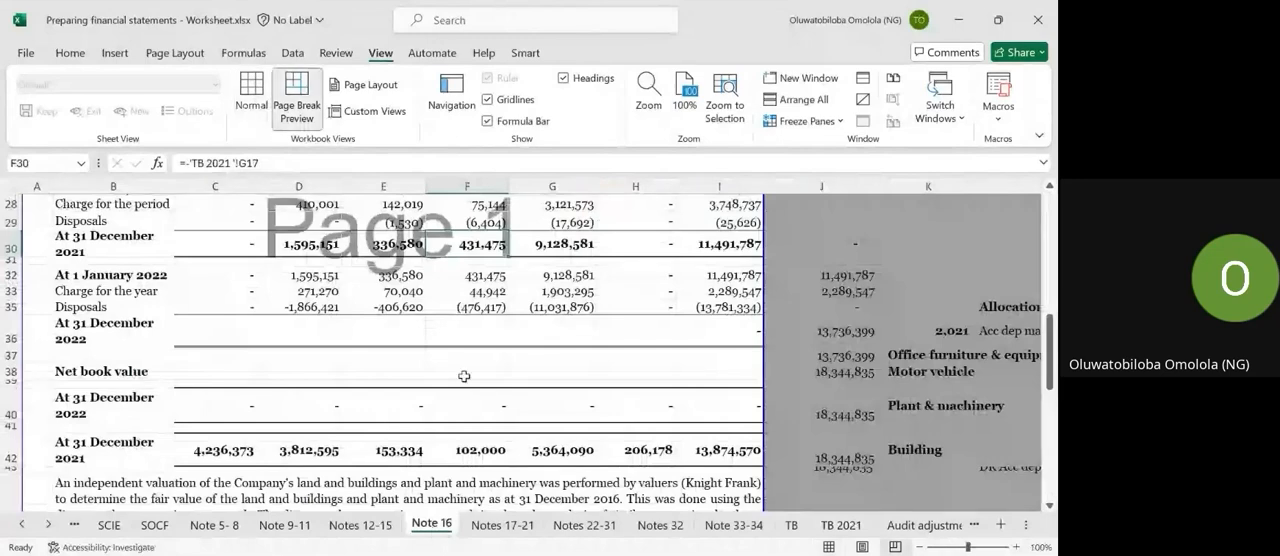
# Review the depreciation disclosure in note 16.1 and the additions, right-of-use and intangible asset schedules in notes 16.2 to 18.
pyautogui.scroll(-5, 464, 376)
pyautogui.scroll(2, 464, 376)
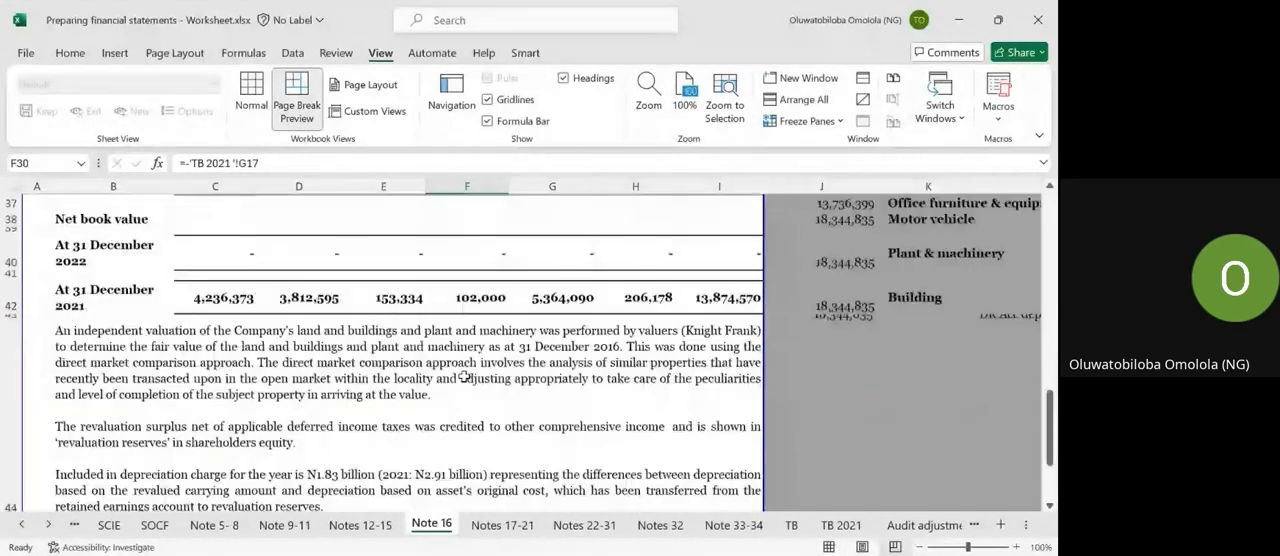
pyautogui.scroll(-3, 464, 376)
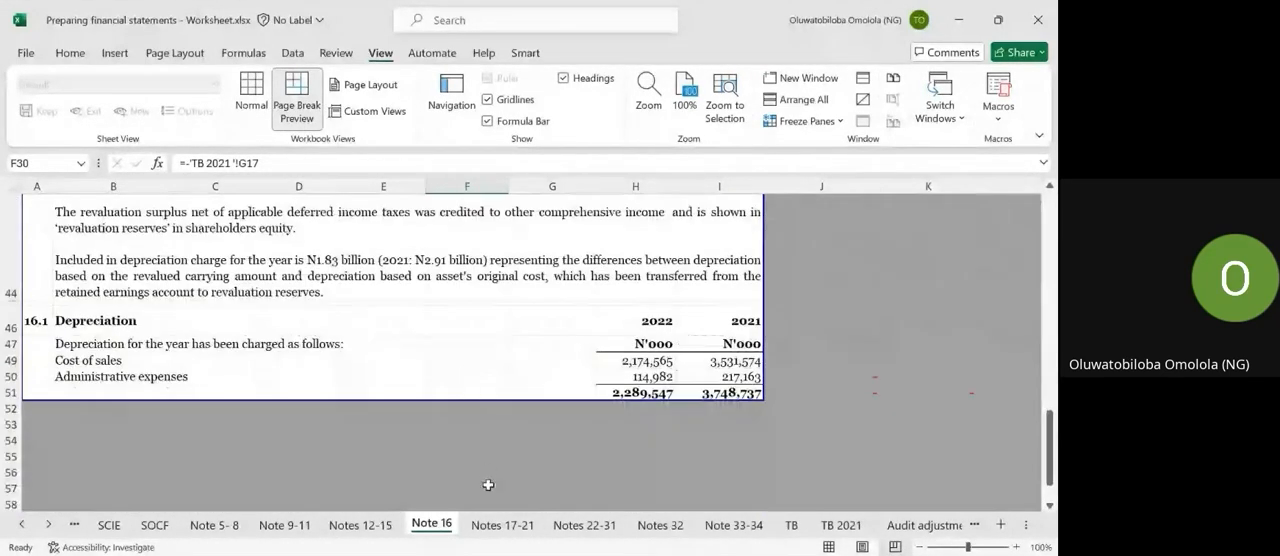
pyautogui.click(488, 526)
pyautogui.scroll(-3, 485, 378)
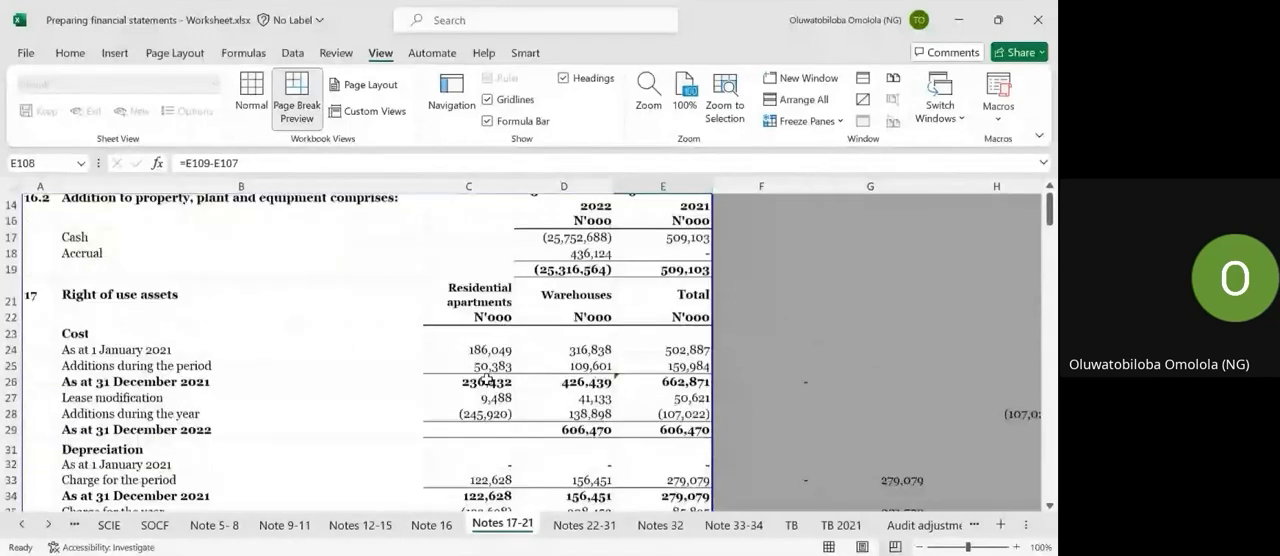
pyautogui.scroll(2, 485, 378)
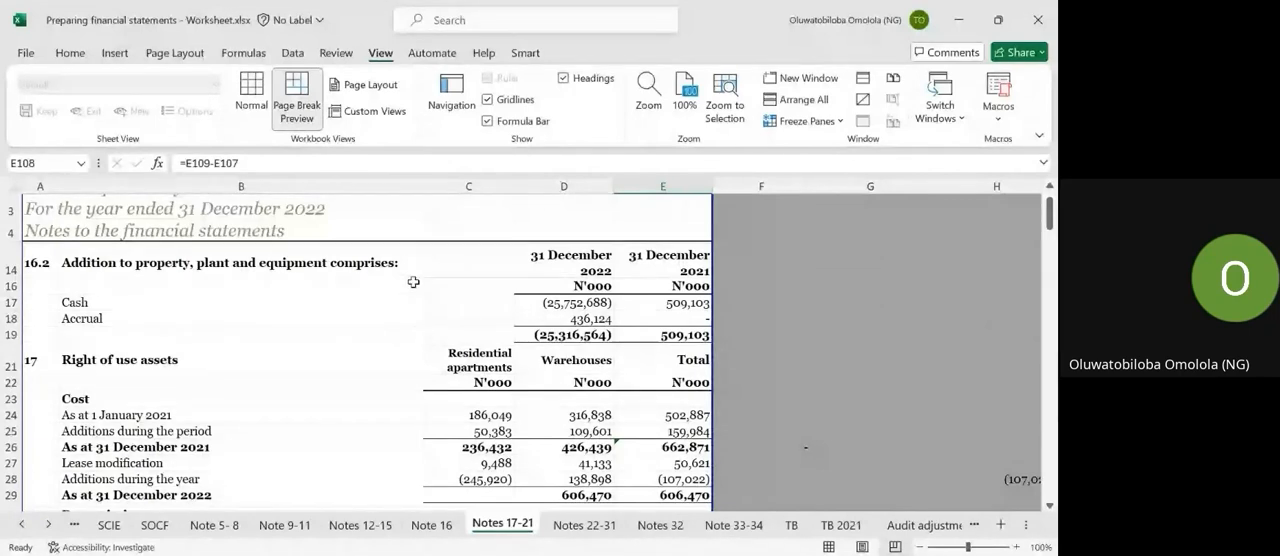
pyautogui.scroll(-5, 413, 282)
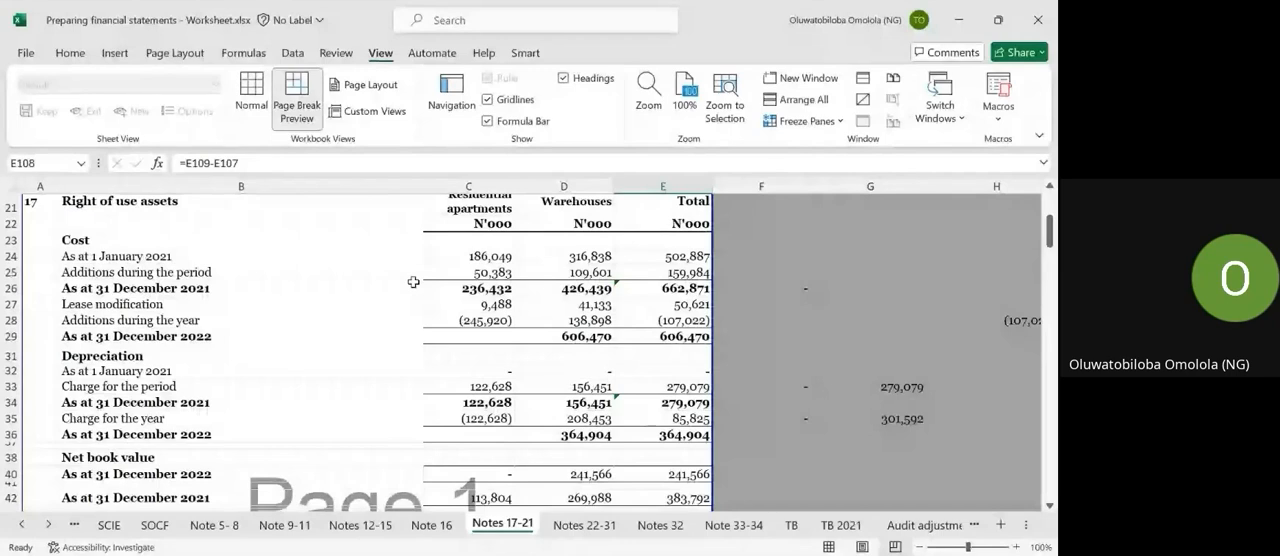
pyautogui.scroll(-1, 413, 282)
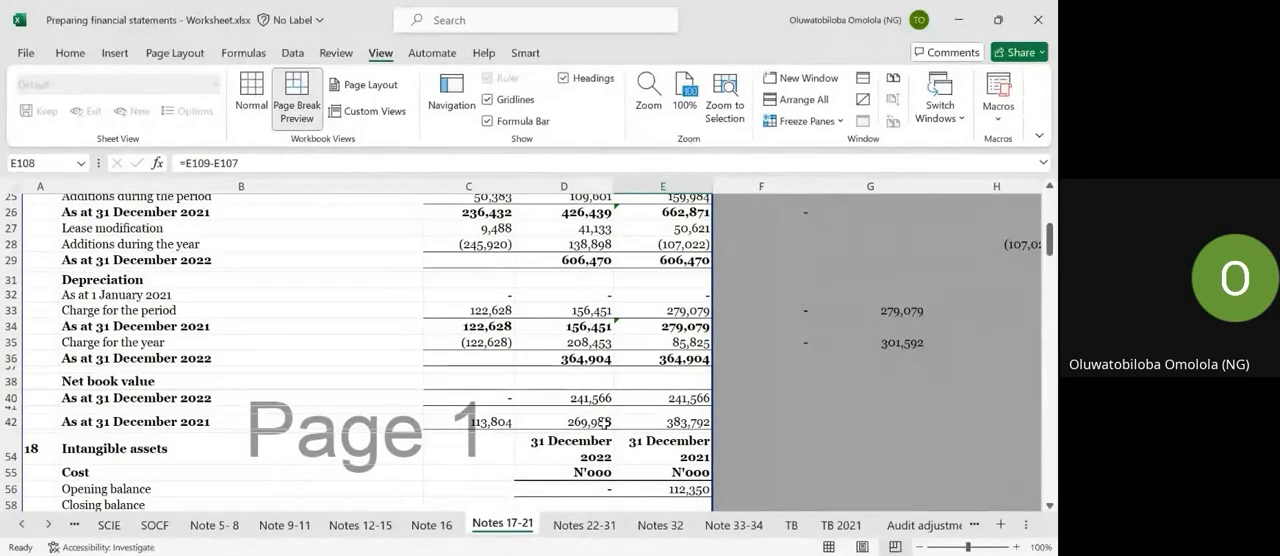
pyautogui.scroll(-2, 603, 421)
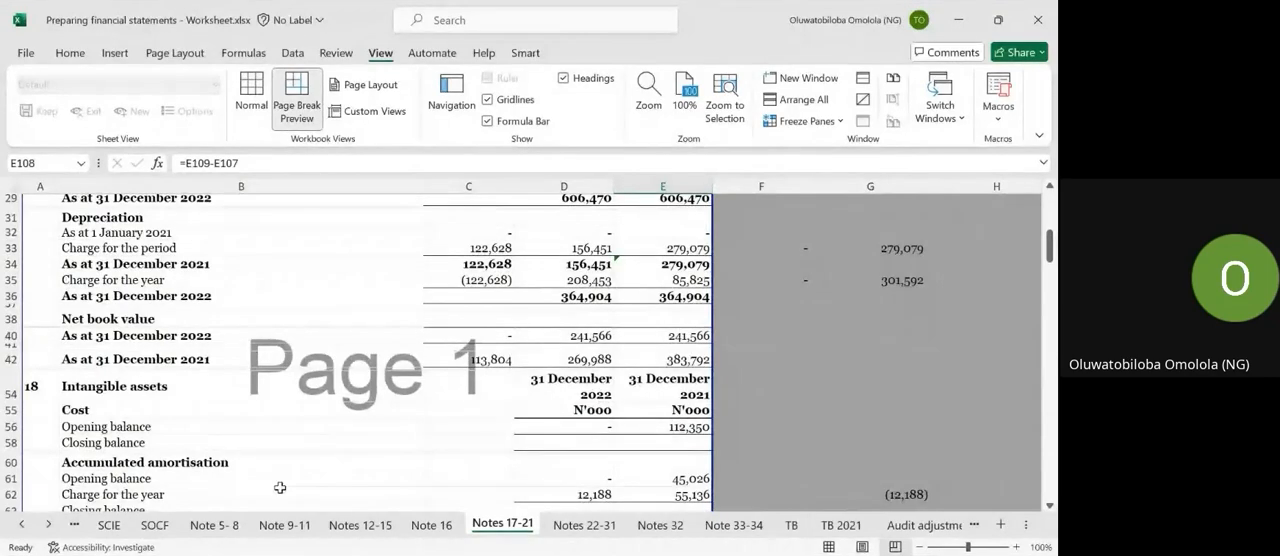
# Review the revenue analysis and cost of sales on the Note 5-8 sheet.
pyautogui.click(235, 525)
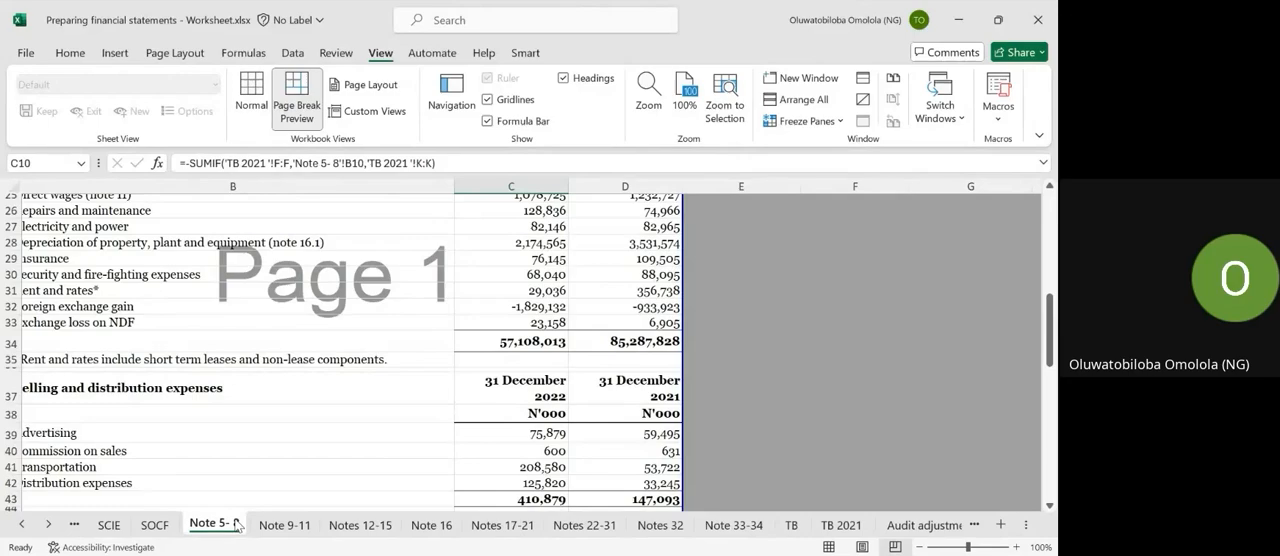
pyautogui.scroll(7, 365, 352)
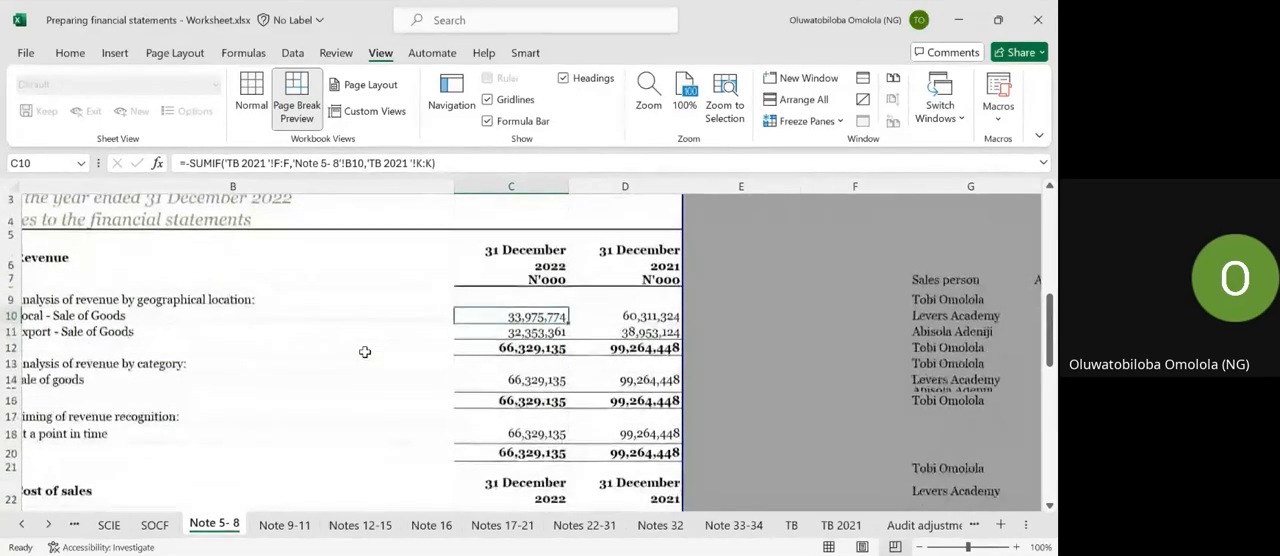
pyautogui.scroll(-5, 365, 352)
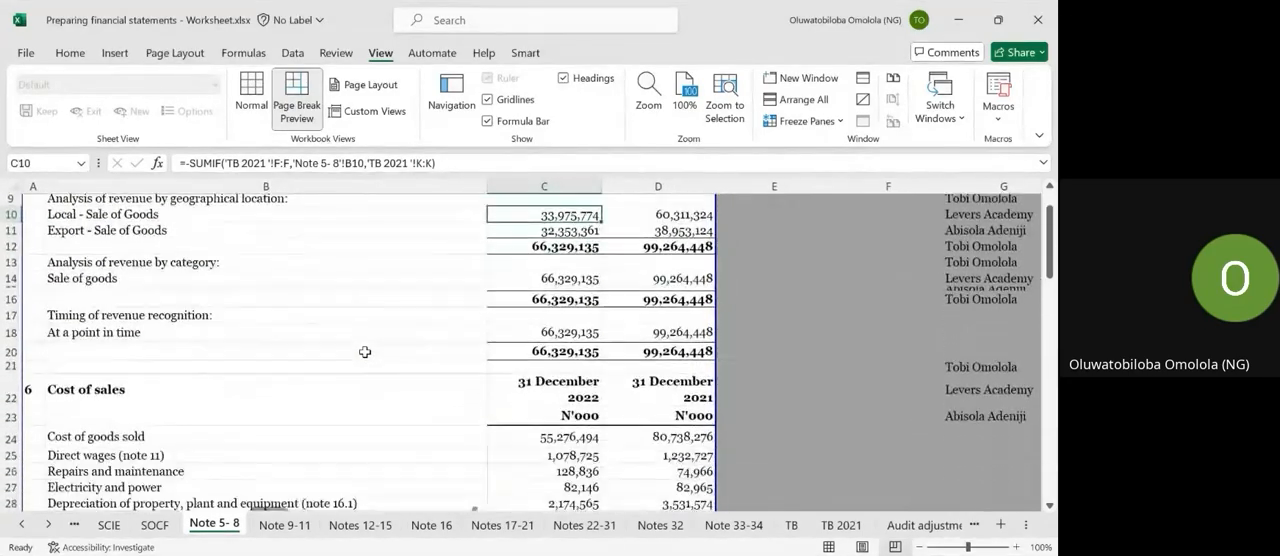
# Review cost of sales and selling expenses on Note 5-8, and check the vehicles account's FSLI and notes line item mappings in TB 2021.
pyautogui.scroll(-3, 365, 352)
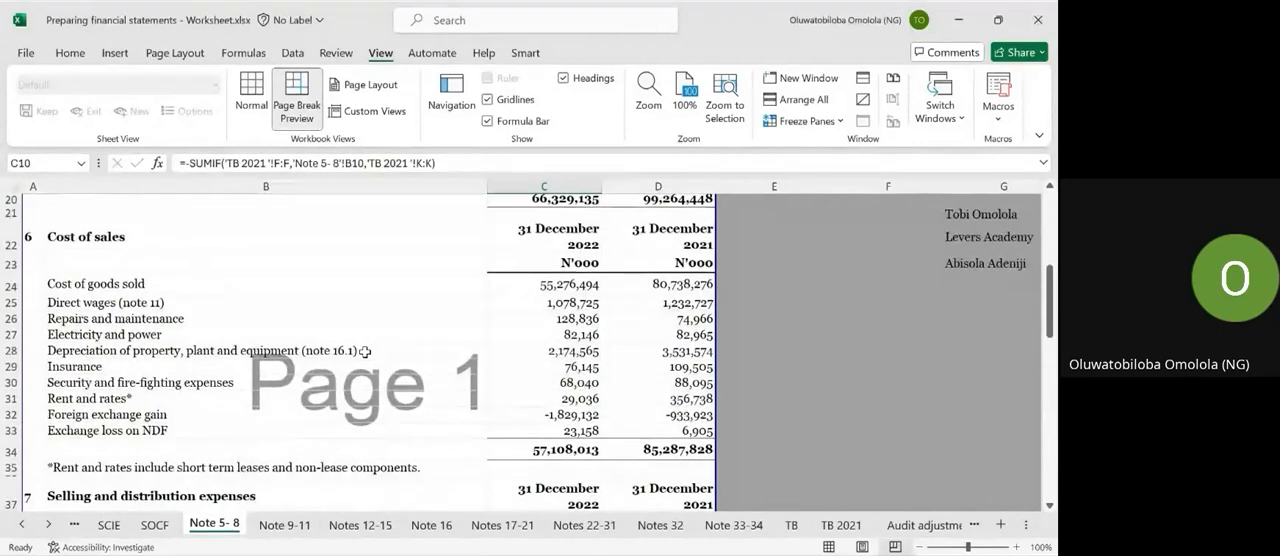
pyautogui.scroll(-2, 357, 393)
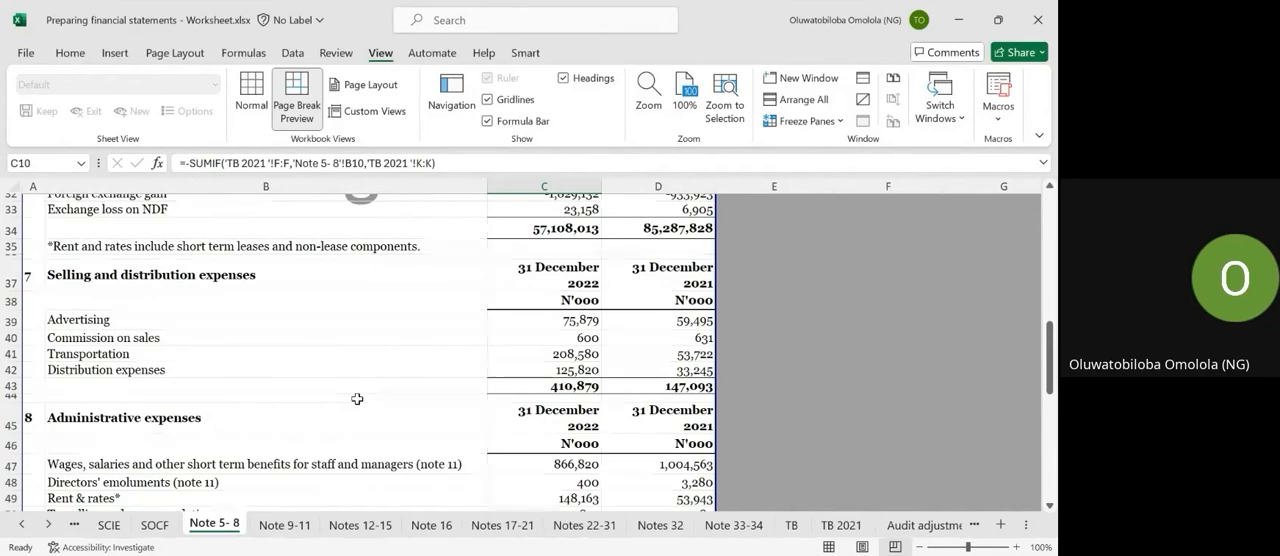
pyautogui.click(841, 524)
pyautogui.scroll(2, 708, 355)
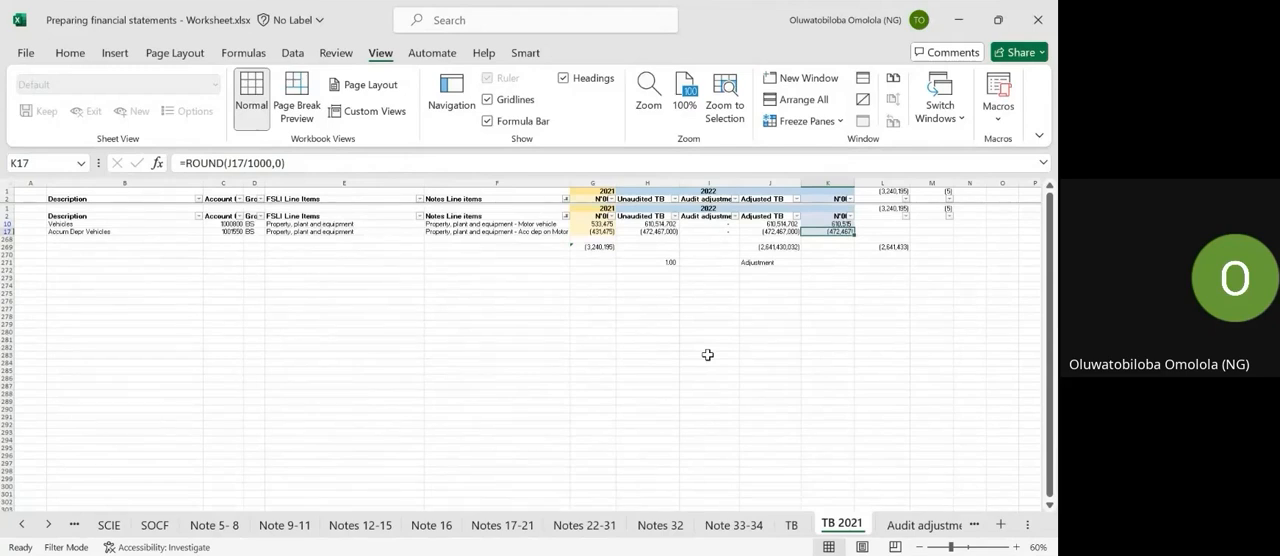
pyautogui.scroll(-1, 708, 355)
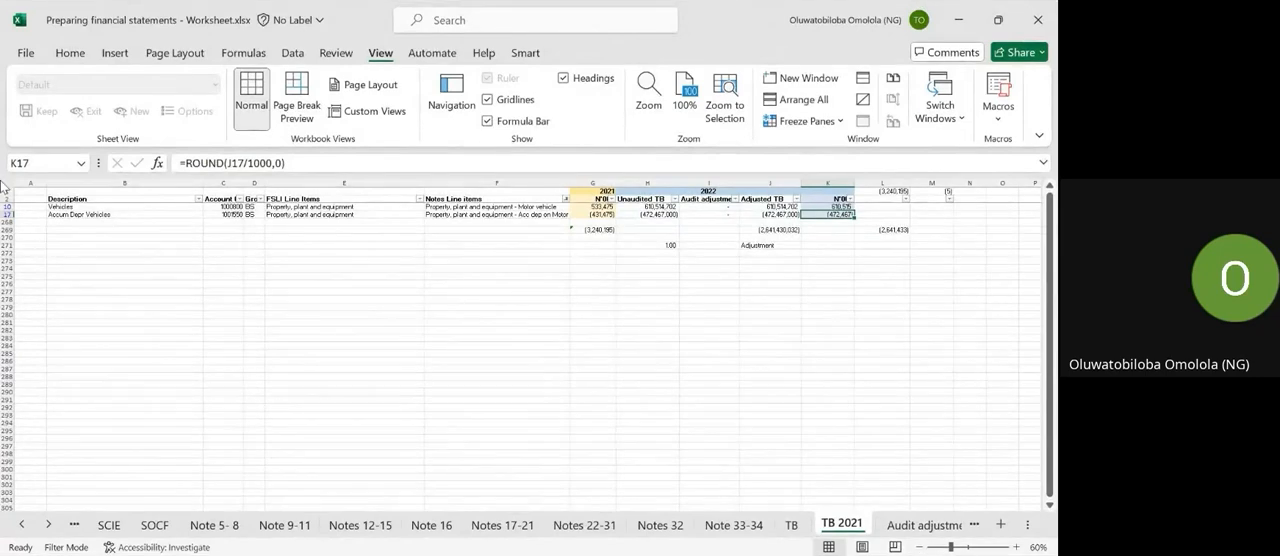
pyautogui.click(272, 207)
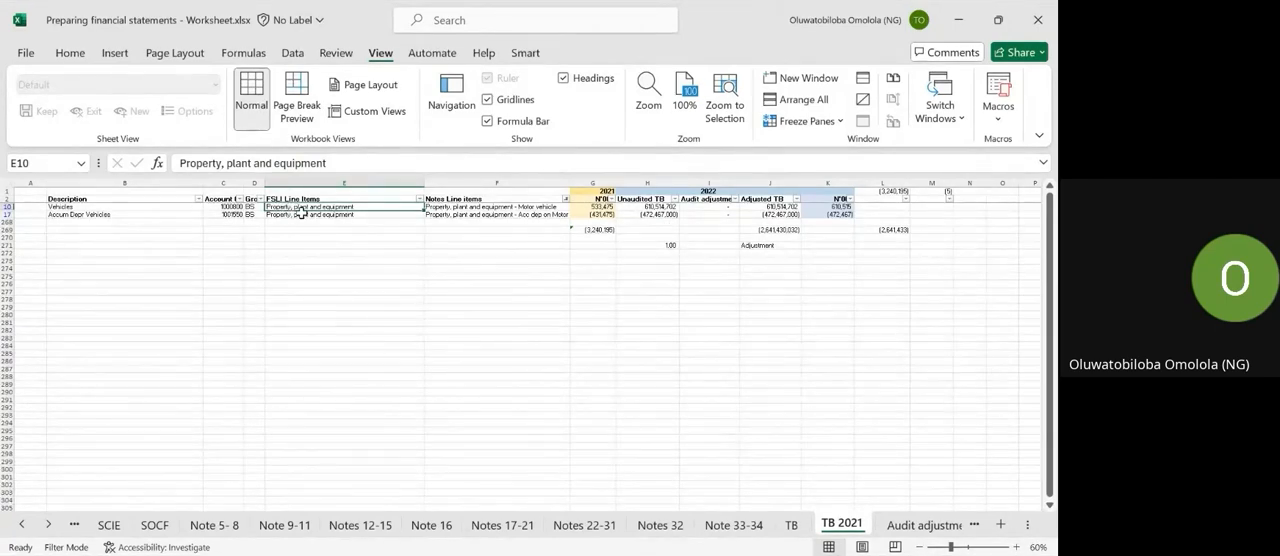
pyautogui.click(447, 207)
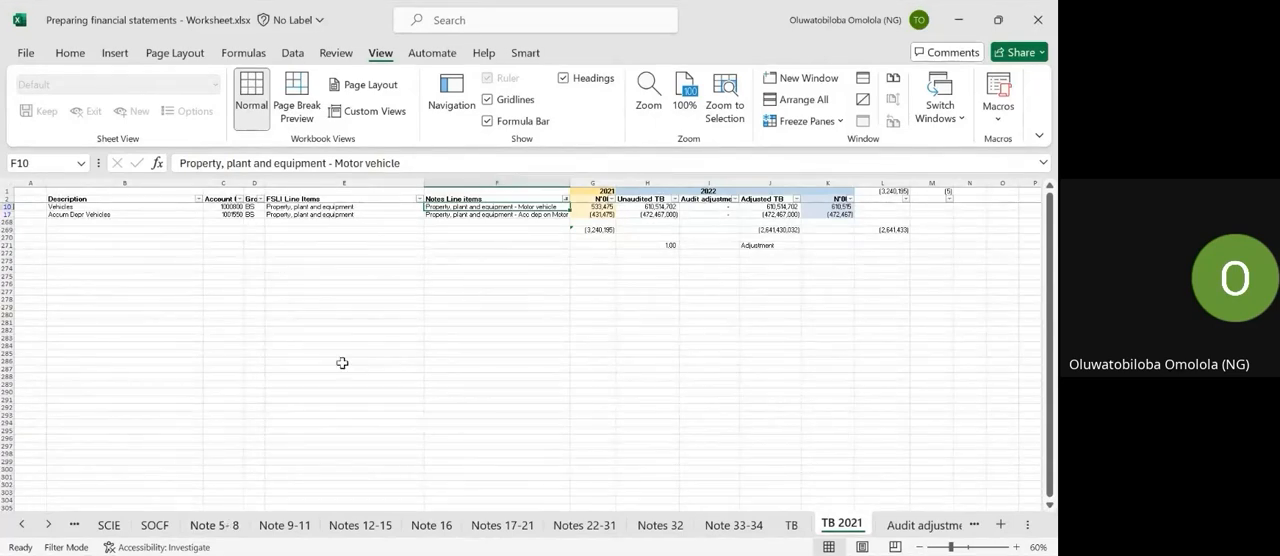
# Review the line items of revenue, cost of sales, selling and distribution, and administrative expenses in notes 5 to 8.
pyautogui.click(215, 530)
pyautogui.scroll(2, 161, 371)
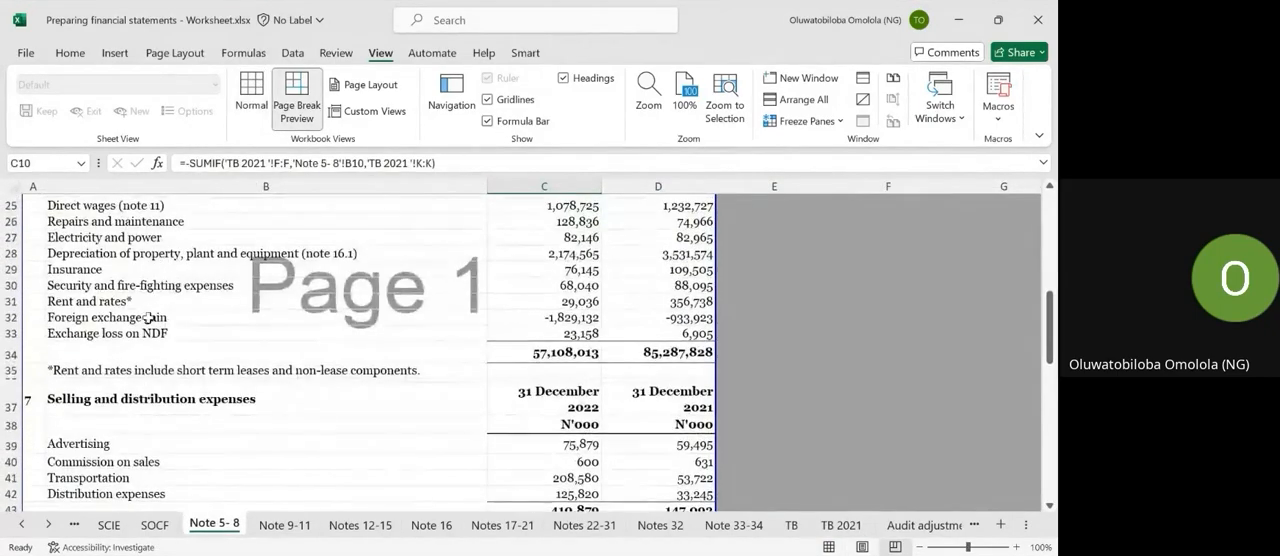
pyautogui.scroll(8, 183, 244)
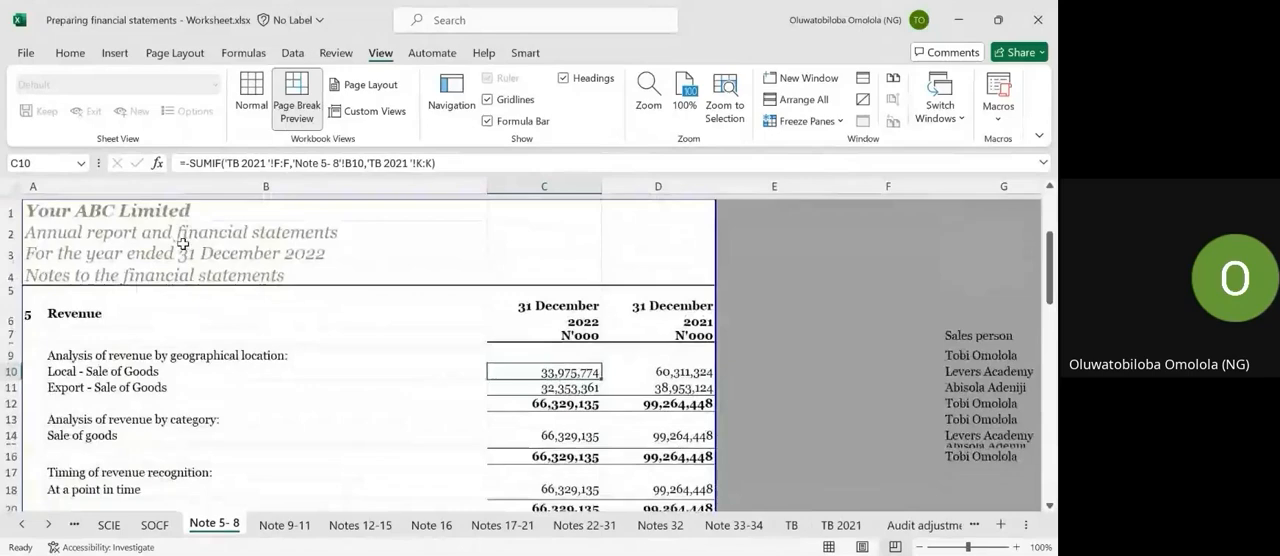
pyautogui.scroll(-1, 165, 360)
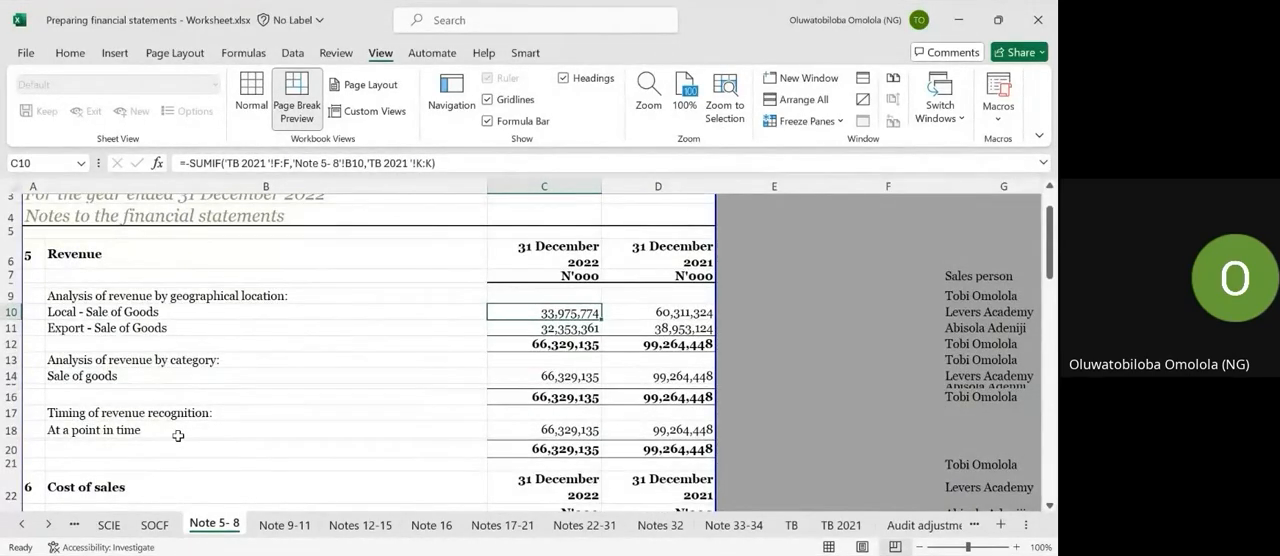
pyautogui.scroll(-4, 177, 436)
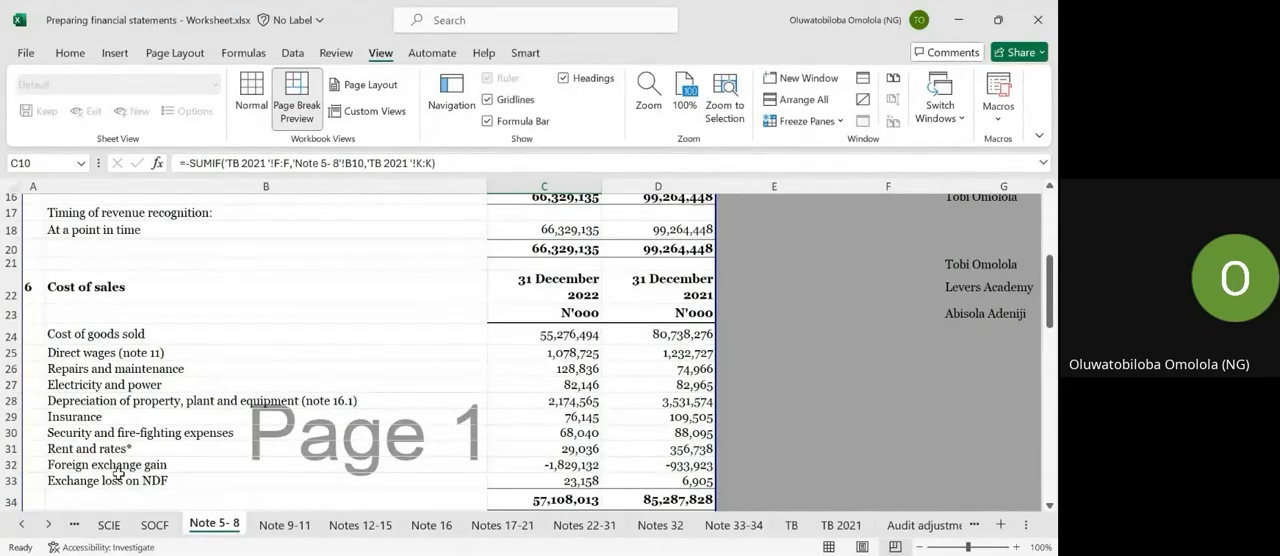
pyautogui.click(80, 310)
pyautogui.click(84, 293)
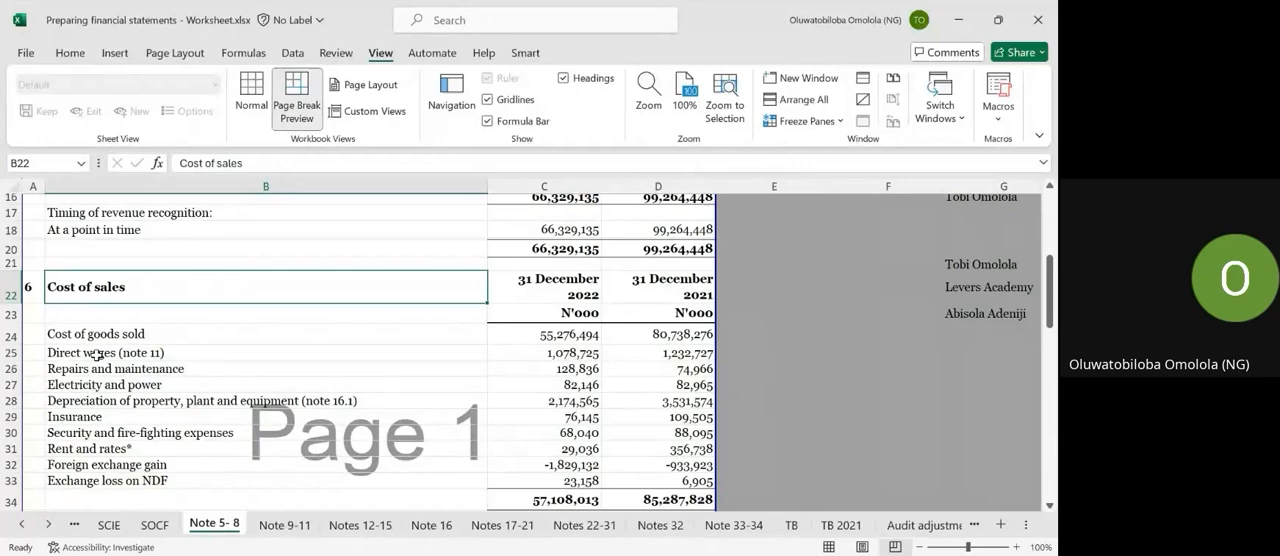
pyautogui.scroll(-3, 95, 353)
pyautogui.scroll(2, 90, 268)
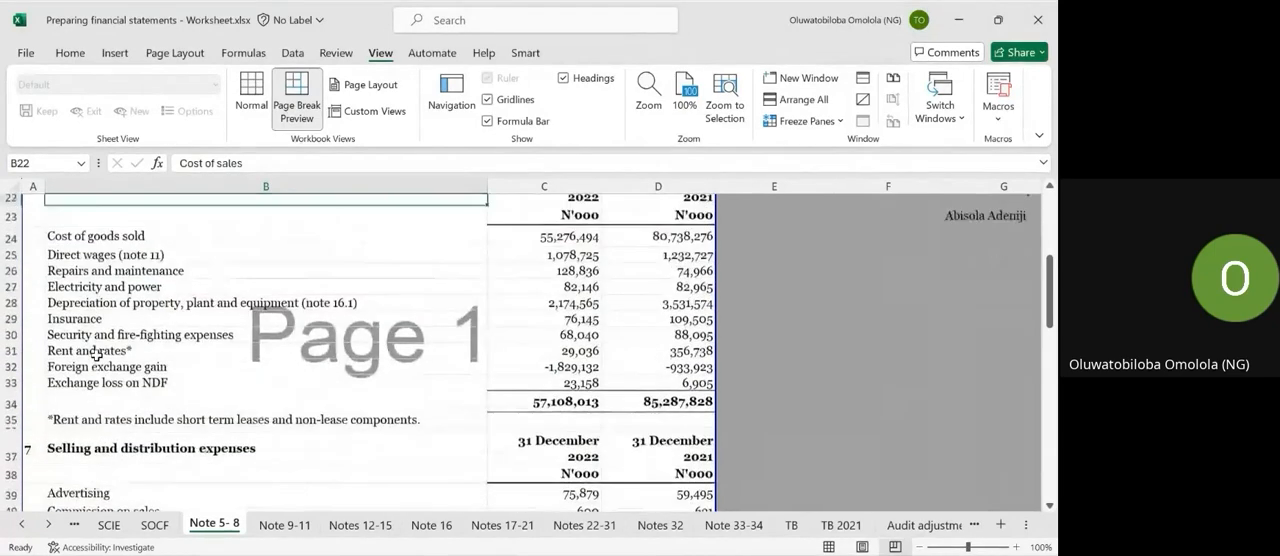
pyautogui.scroll(-2, 80, 421)
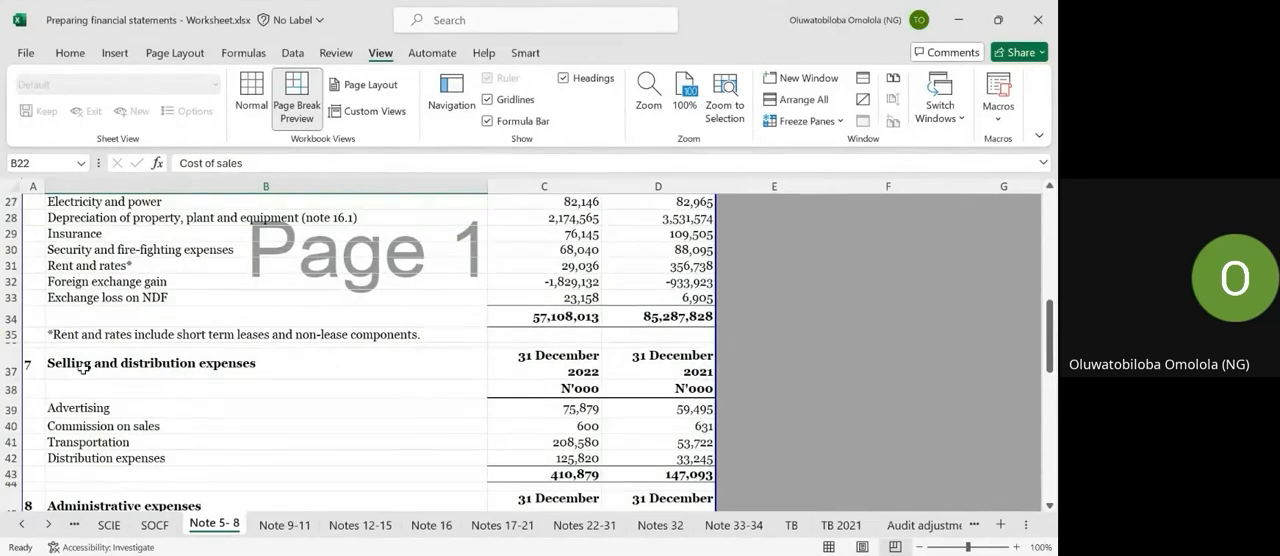
pyautogui.scroll(-3, 73, 462)
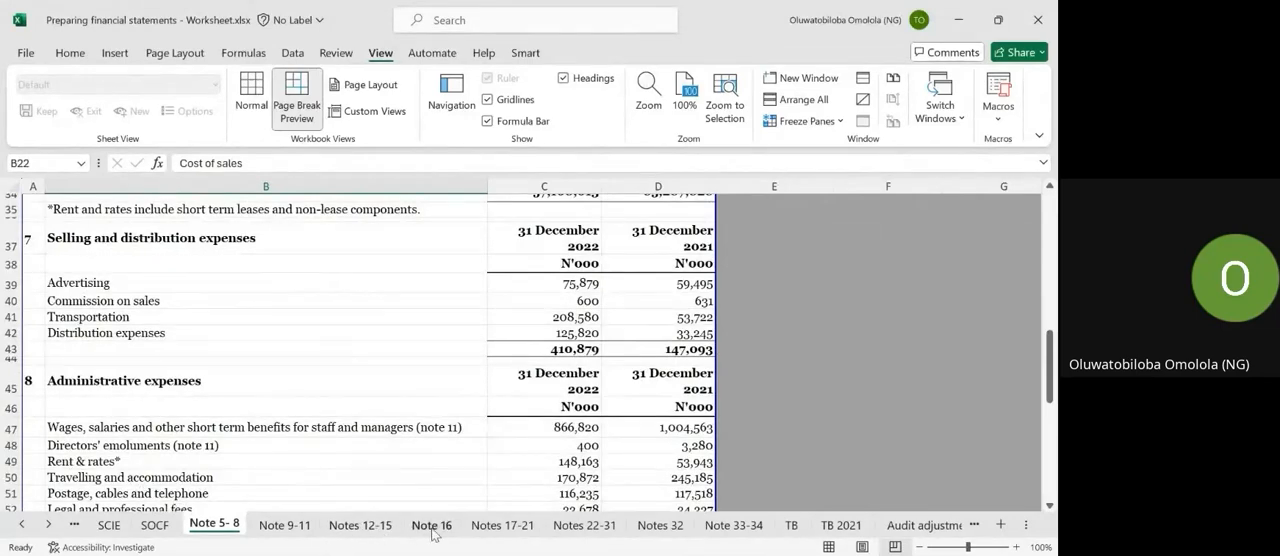
# Review the right-of-use asset schedule on Notes 17-21 and the borrowings, prepayments and cash notes on Notes 22-31.
pyautogui.click(500, 524)
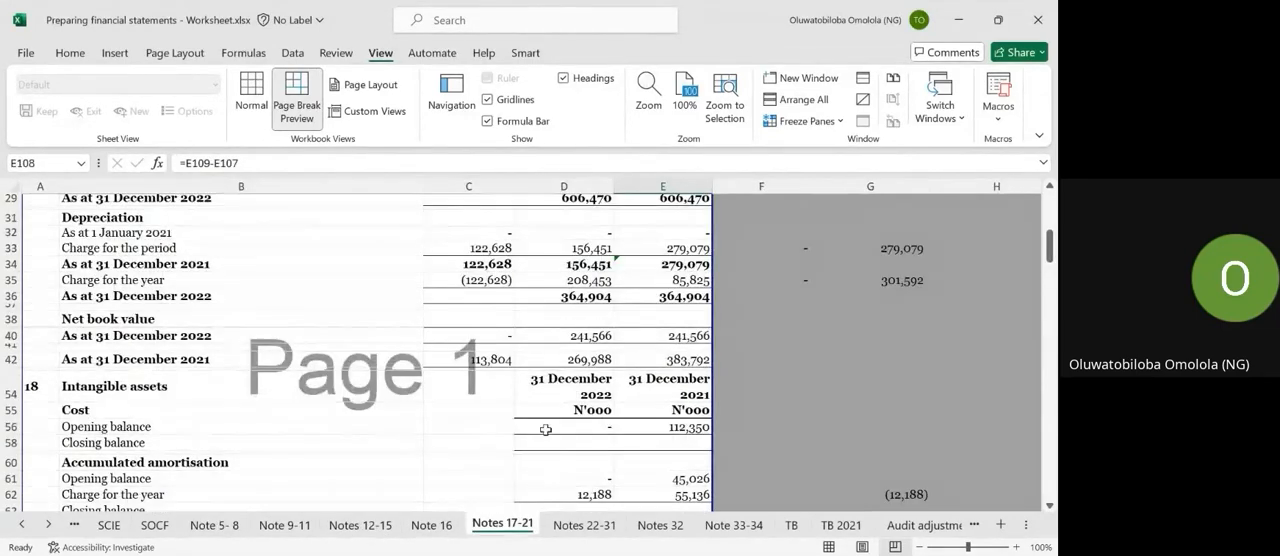
pyautogui.scroll(4, 543, 429)
pyautogui.scroll(2, 545, 429)
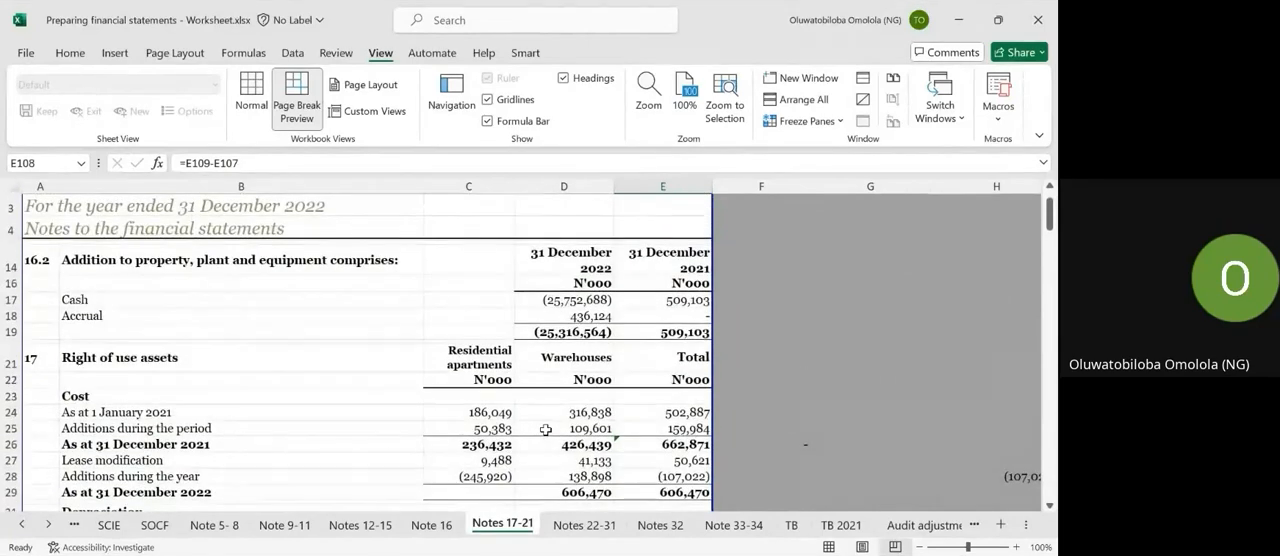
pyautogui.scroll(-4, 545, 429)
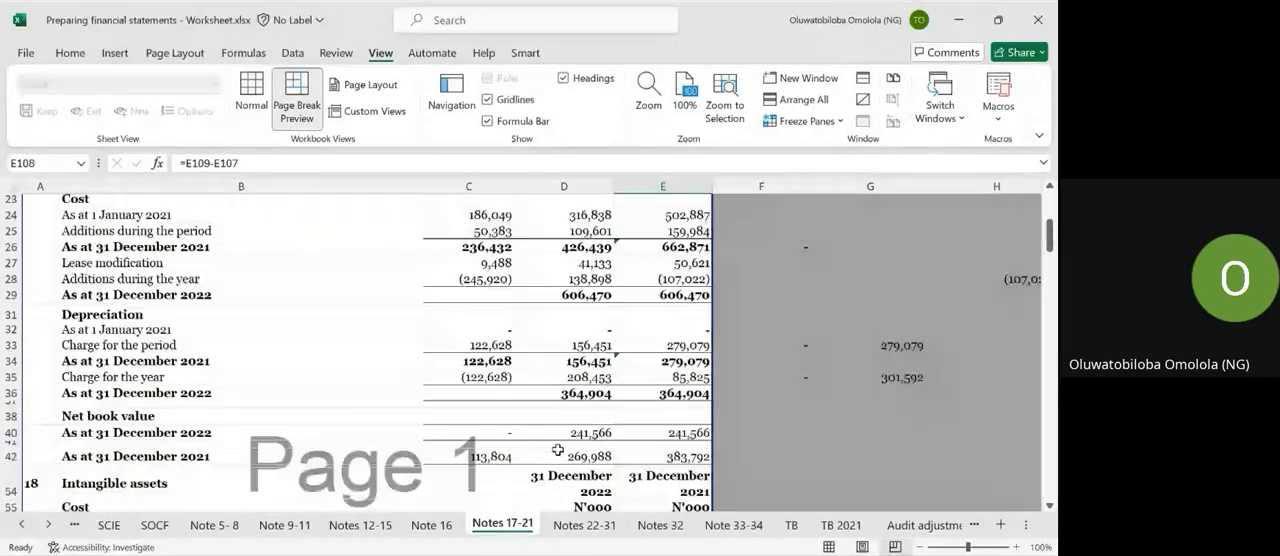
pyautogui.hotkey('ctrl', 'pagedown')
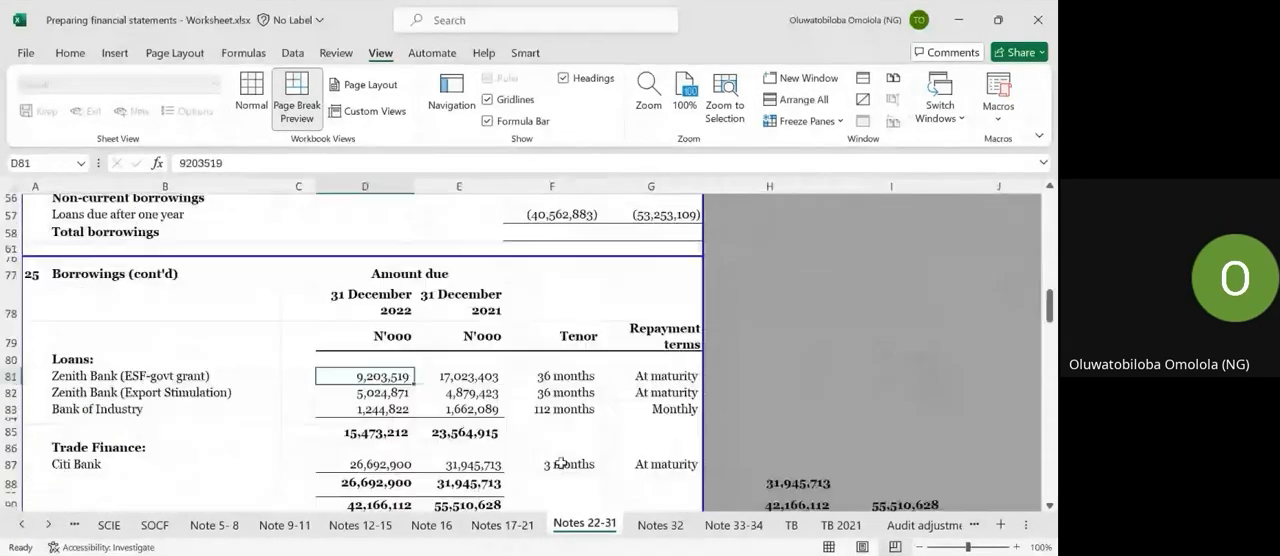
pyautogui.scroll(3, 547, 390)
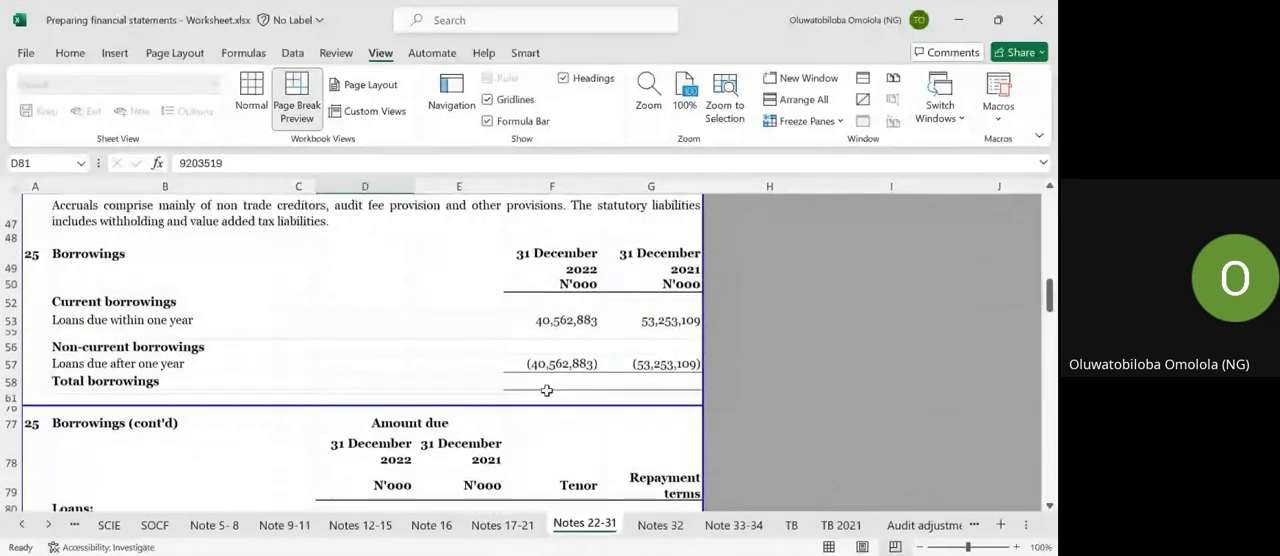
pyautogui.scroll(8, 547, 390)
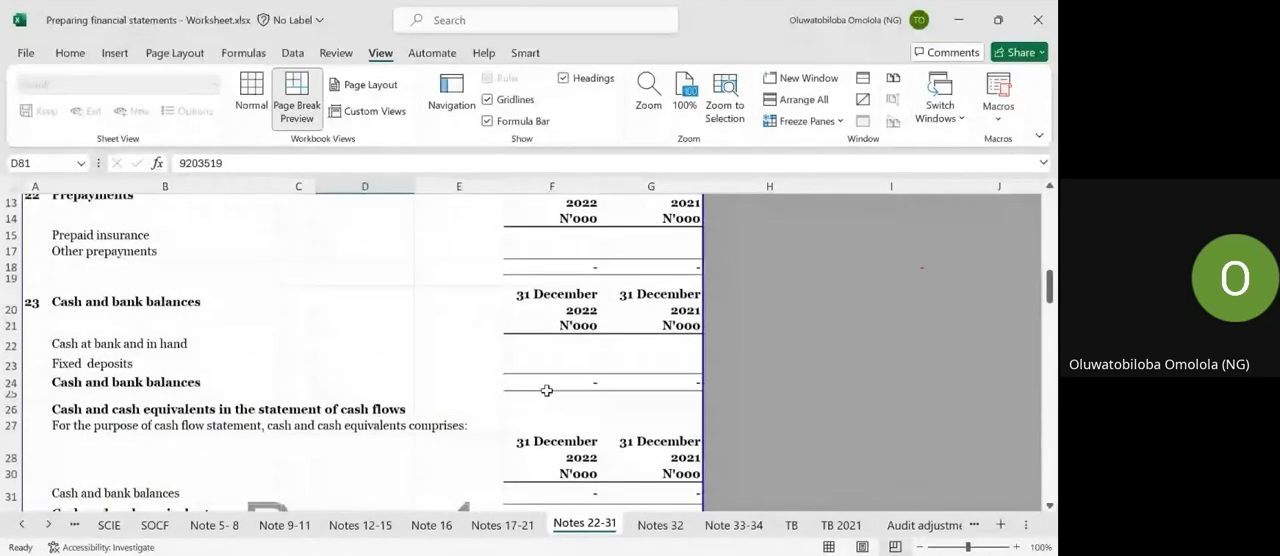
pyautogui.hotkey('ctrl', 'pageup')
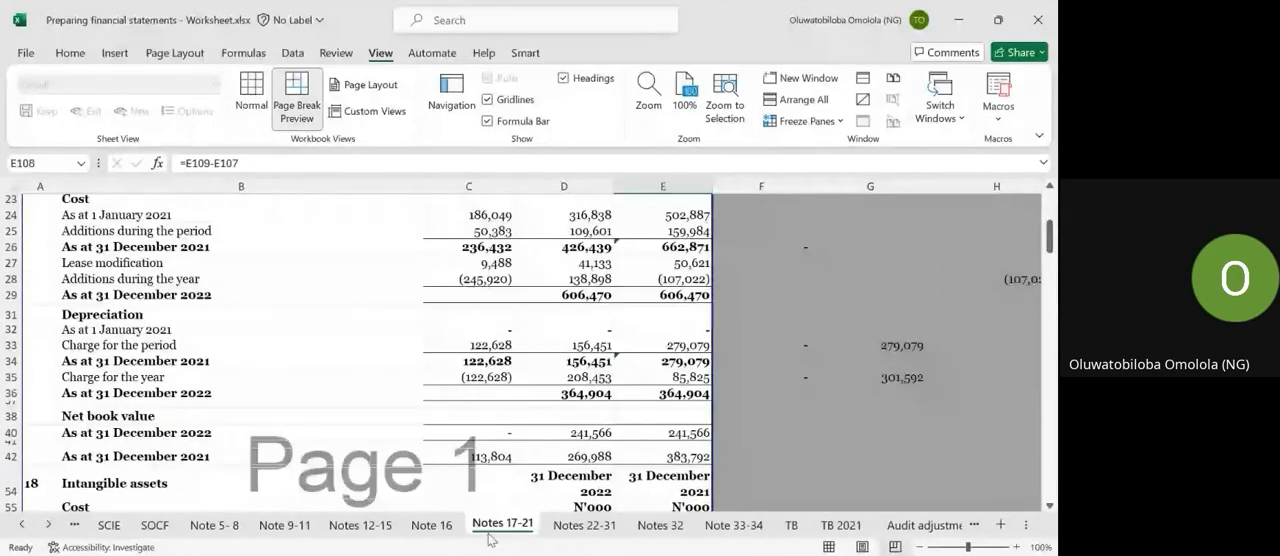
pyautogui.scroll(7, 514, 401)
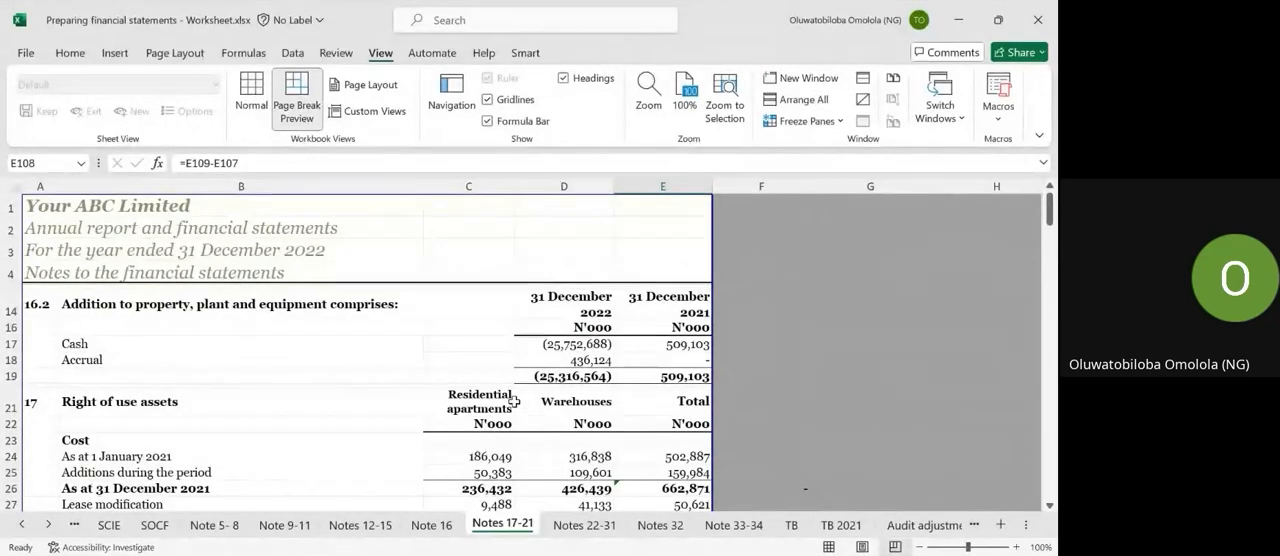
pyautogui.scroll(-7, 514, 401)
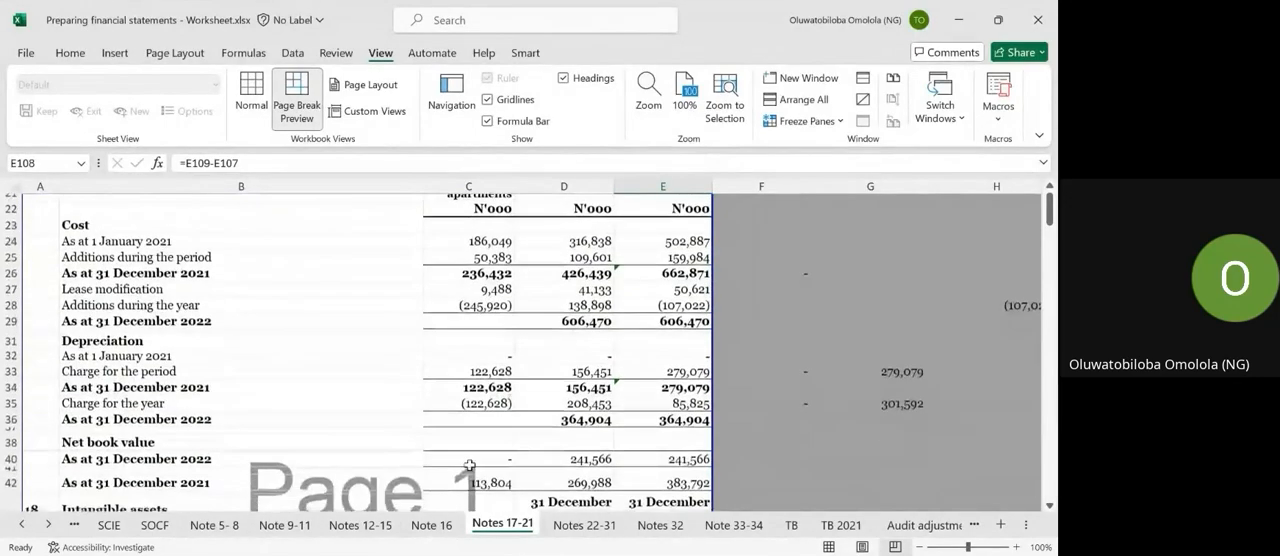
# Review the personnel expenses, finance income and costs, and current and deferred tax disclosures on the Notes 12-15 sheet.
pyautogui.click(378, 536)
pyautogui.scroll(-6, 377, 402)
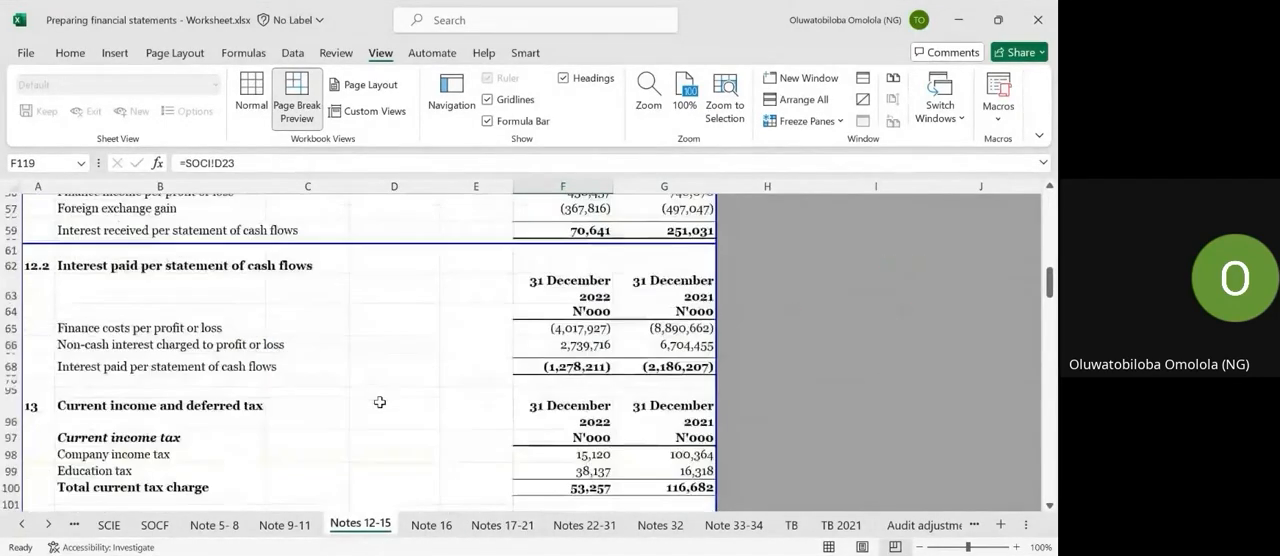
pyautogui.scroll(-4, 380, 402)
pyautogui.scroll(7, 380, 402)
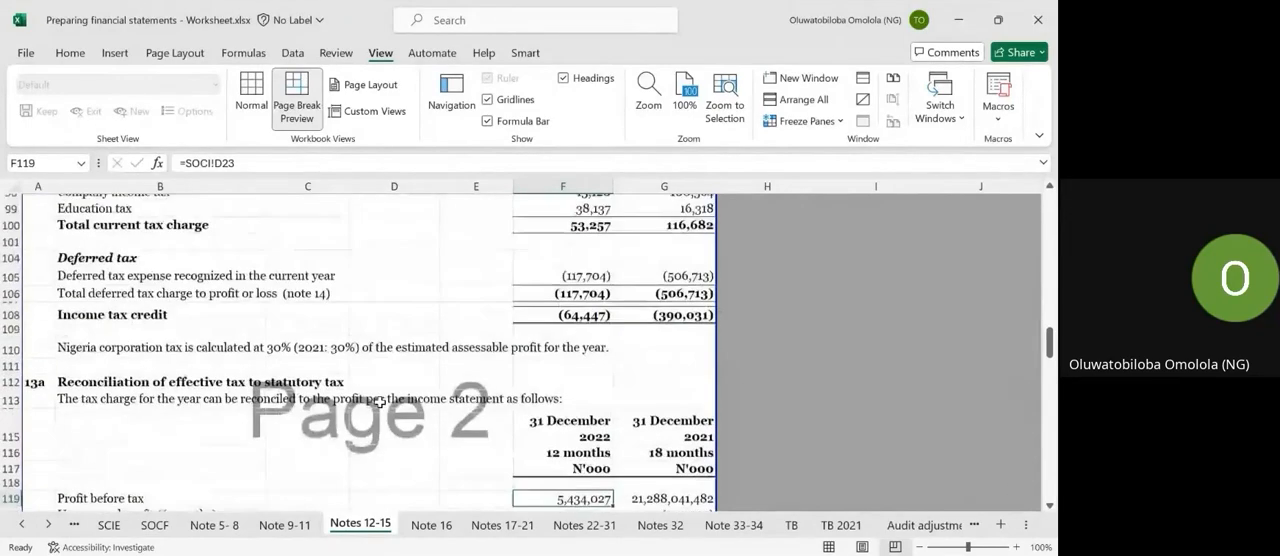
pyautogui.scroll(15, 218, 401)
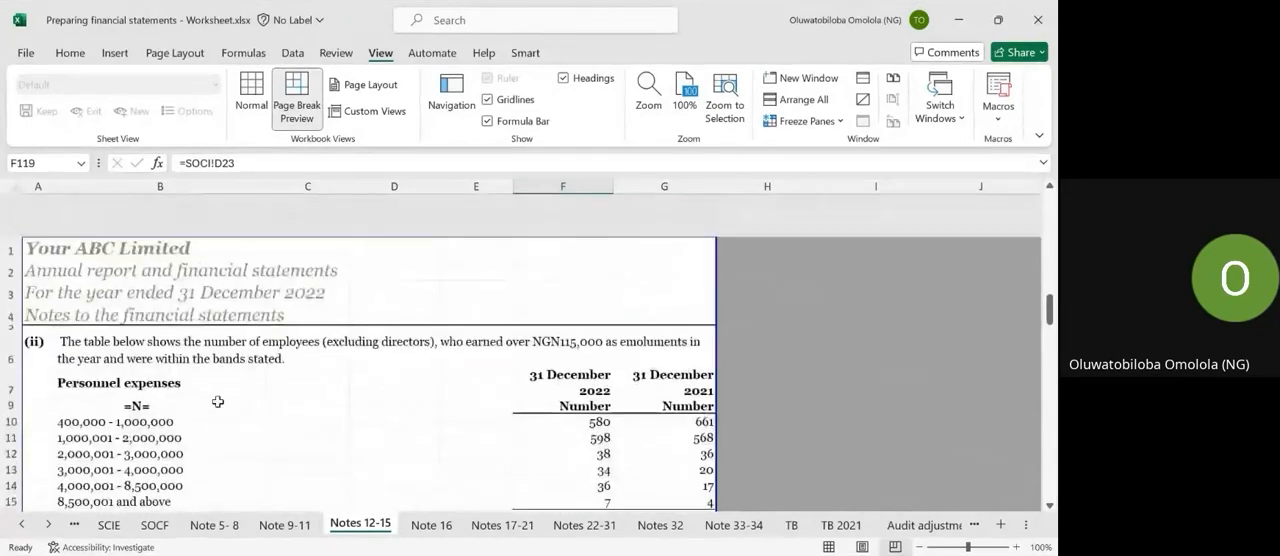
pyautogui.scroll(-4, 218, 401)
pyautogui.scroll(4, 218, 401)
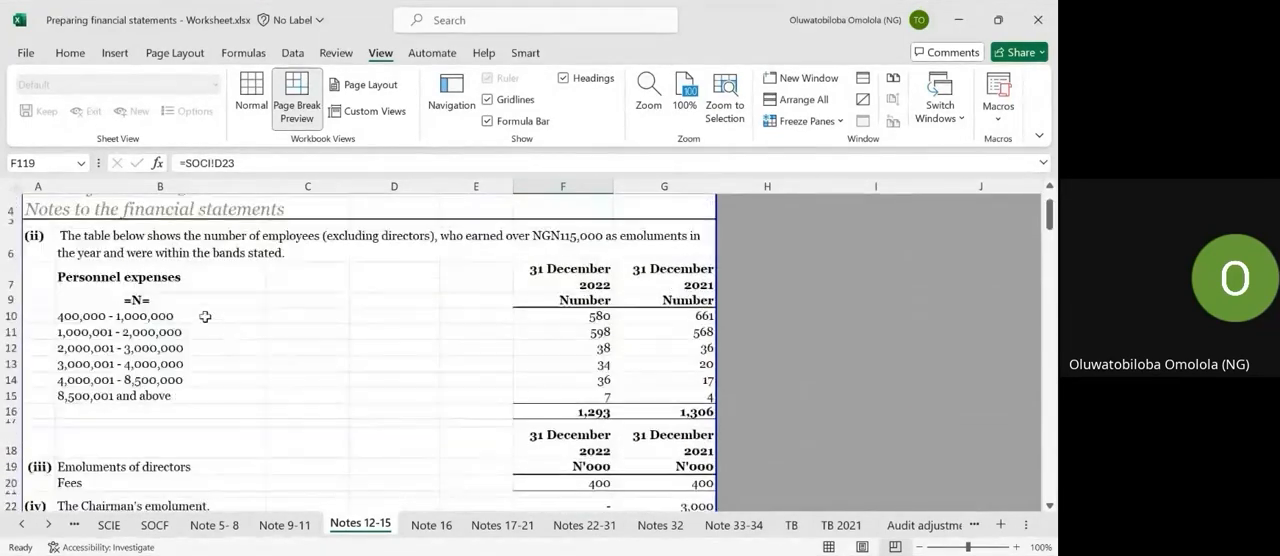
pyautogui.scroll(-5, 130, 285)
pyautogui.scroll(-5, 146, 384)
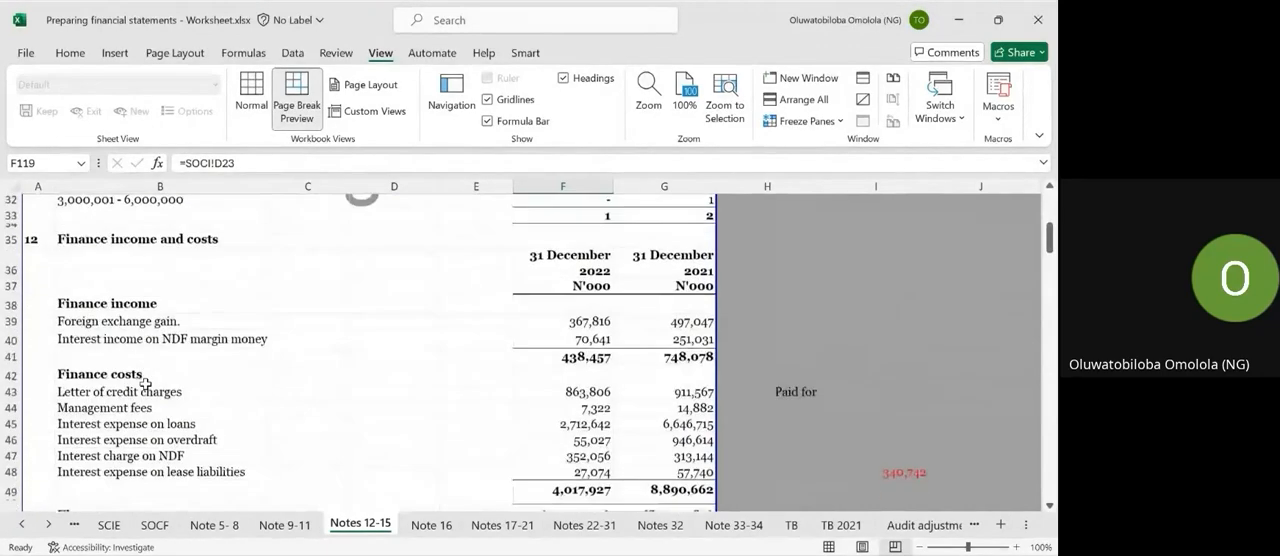
pyautogui.scroll(-9, 146, 384)
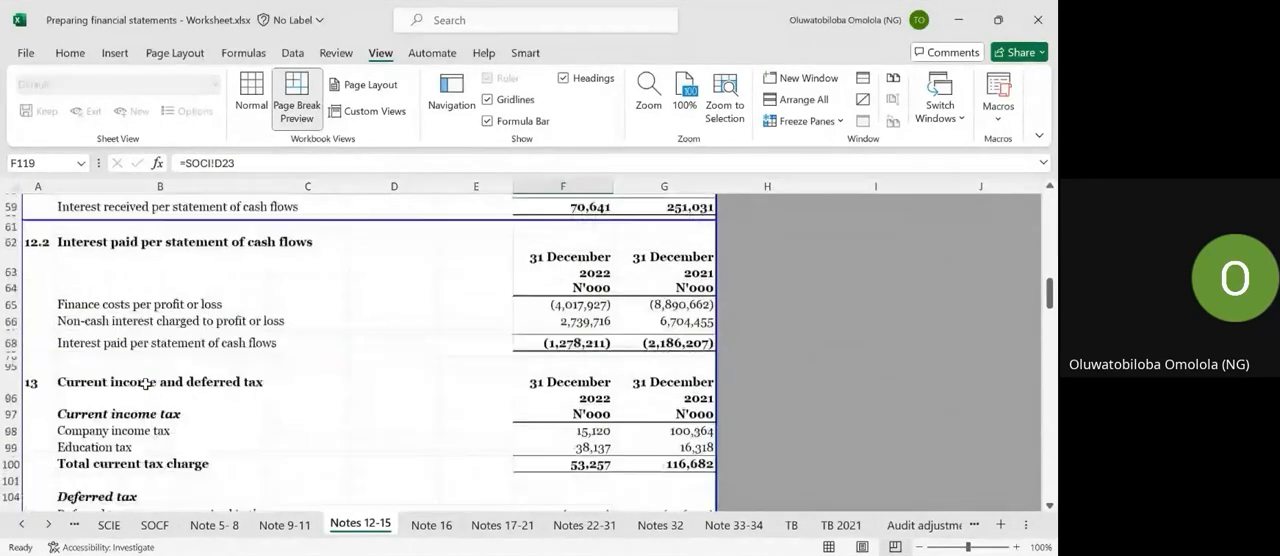
pyautogui.scroll(-4, 146, 384)
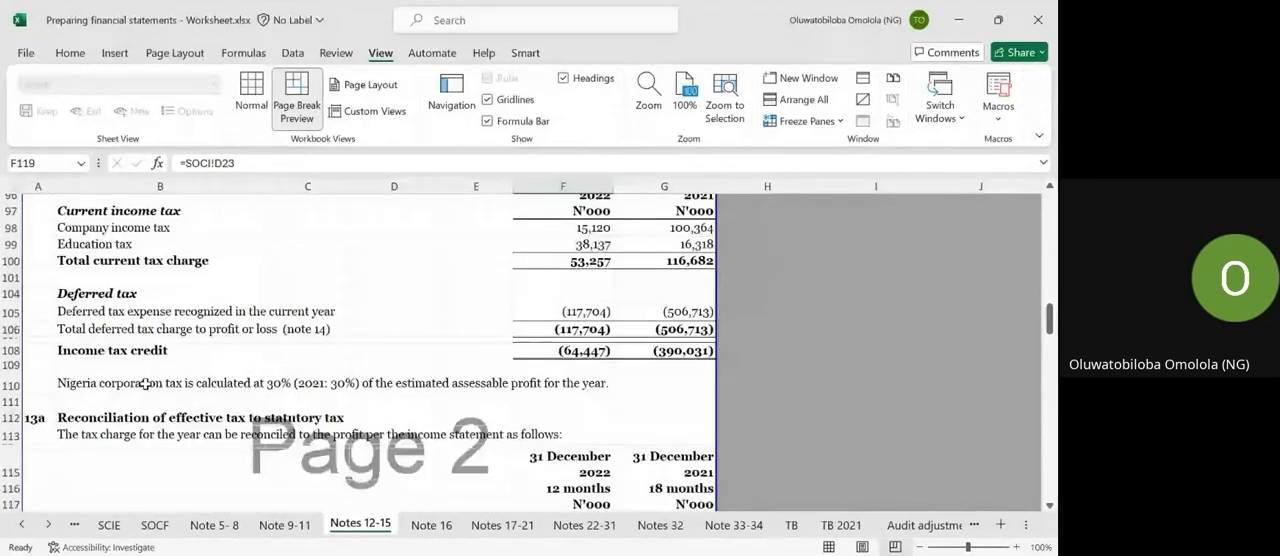
pyautogui.scroll(-2, 146, 384)
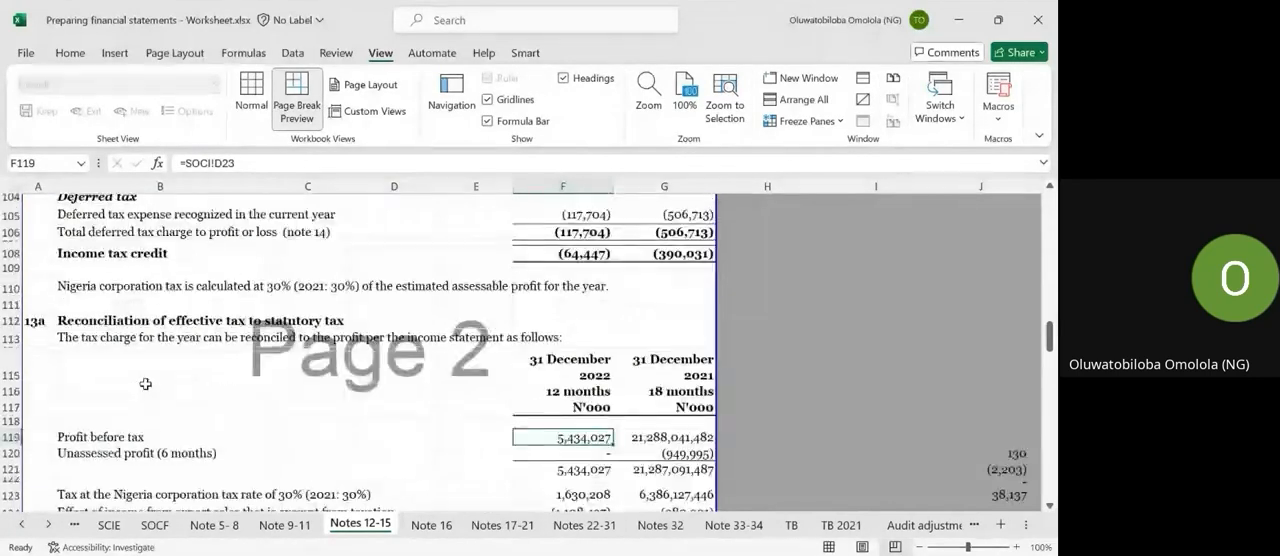
# Examine the effective tax reconciliation in note 13a and the tax liability movement in note 13b, and return to the Note 16 sheet.
pyautogui.click(73, 322)
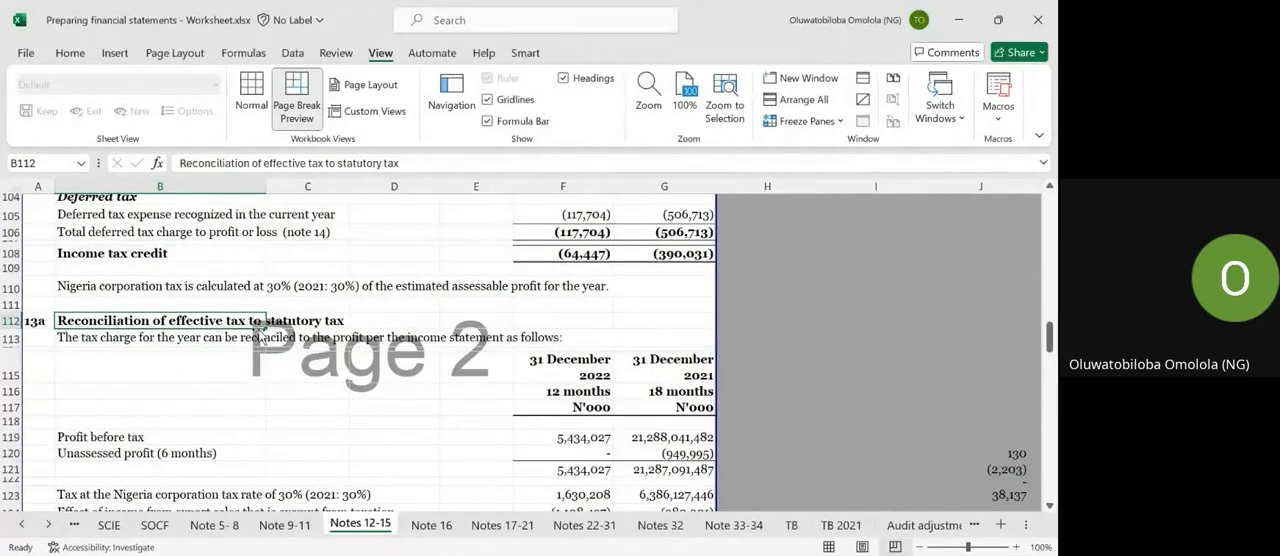
pyautogui.scroll(-2, 300, 345)
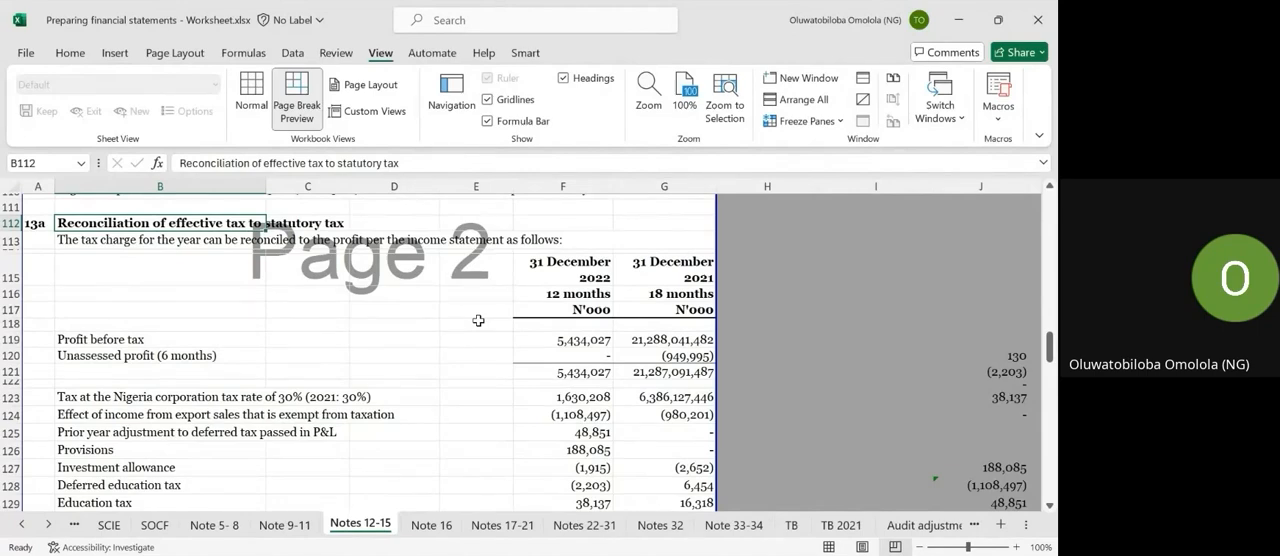
pyautogui.scroll(-5, 478, 320)
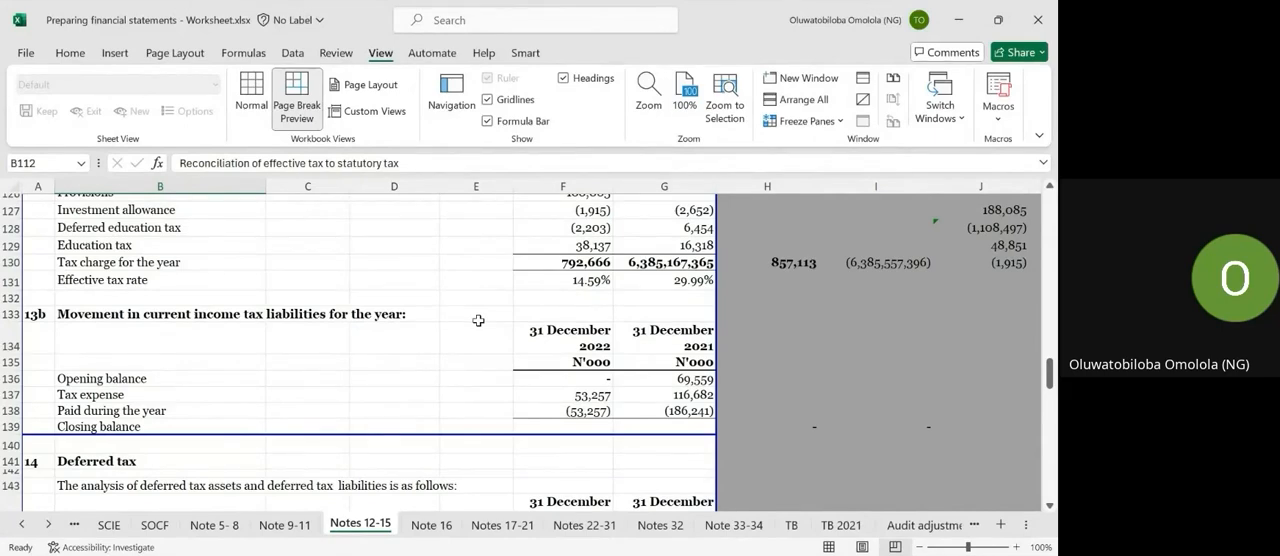
pyautogui.scroll(-3, 478, 320)
pyautogui.click(431, 524)
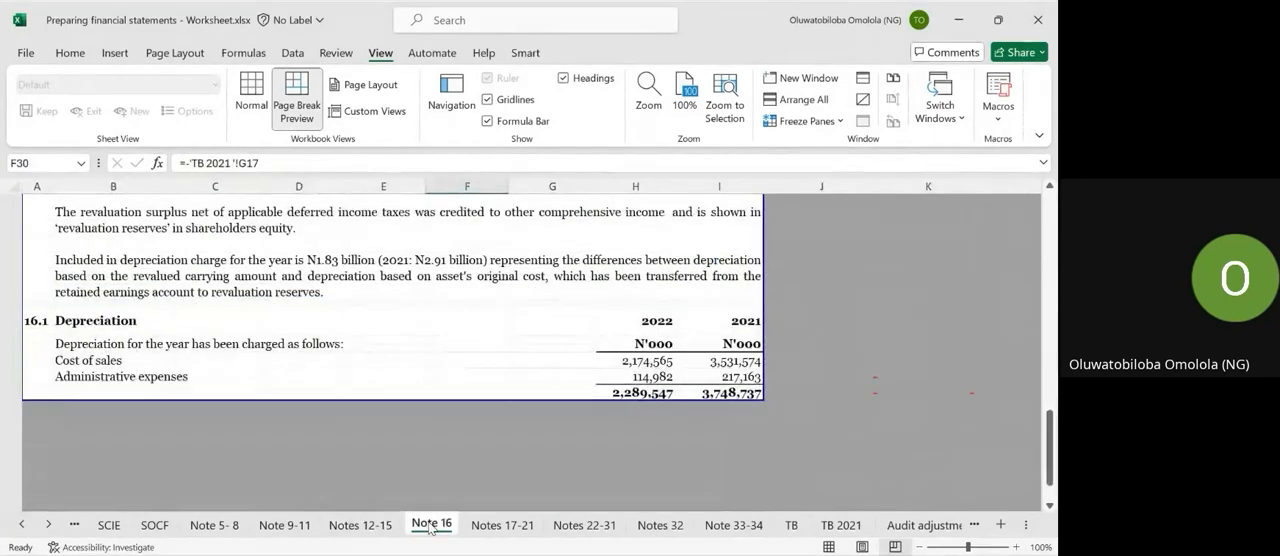
# Review the Note 16 schedule and the cash flow adjustments in notes 31.1 to 31.4 on the Notes 32 sheet.
pyautogui.scroll(5, 466, 290)
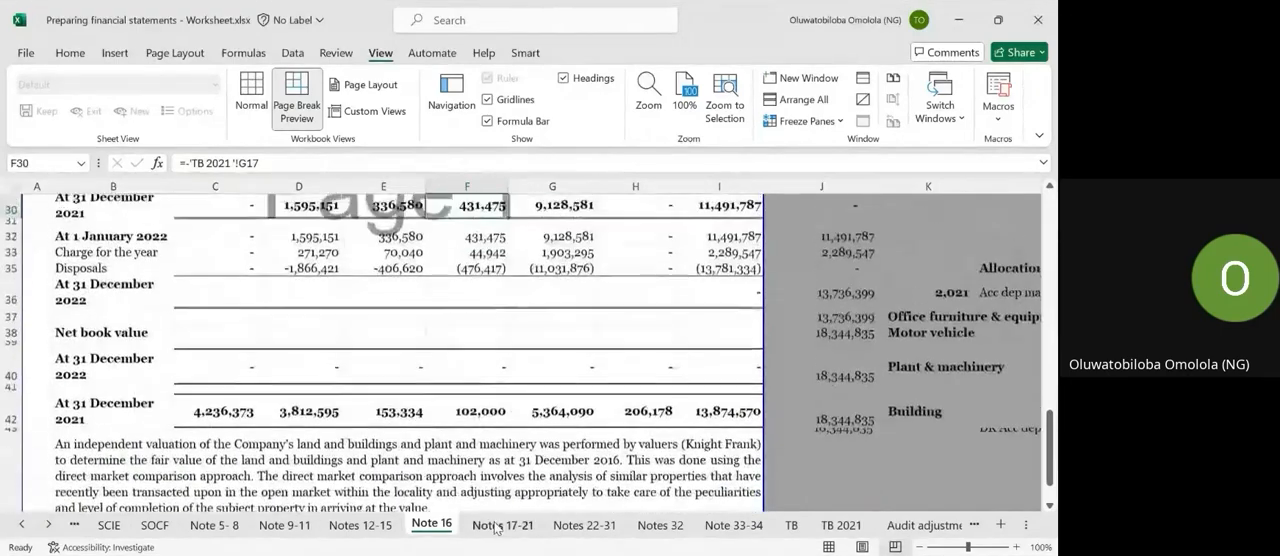
pyautogui.click(495, 526)
pyautogui.click(585, 524)
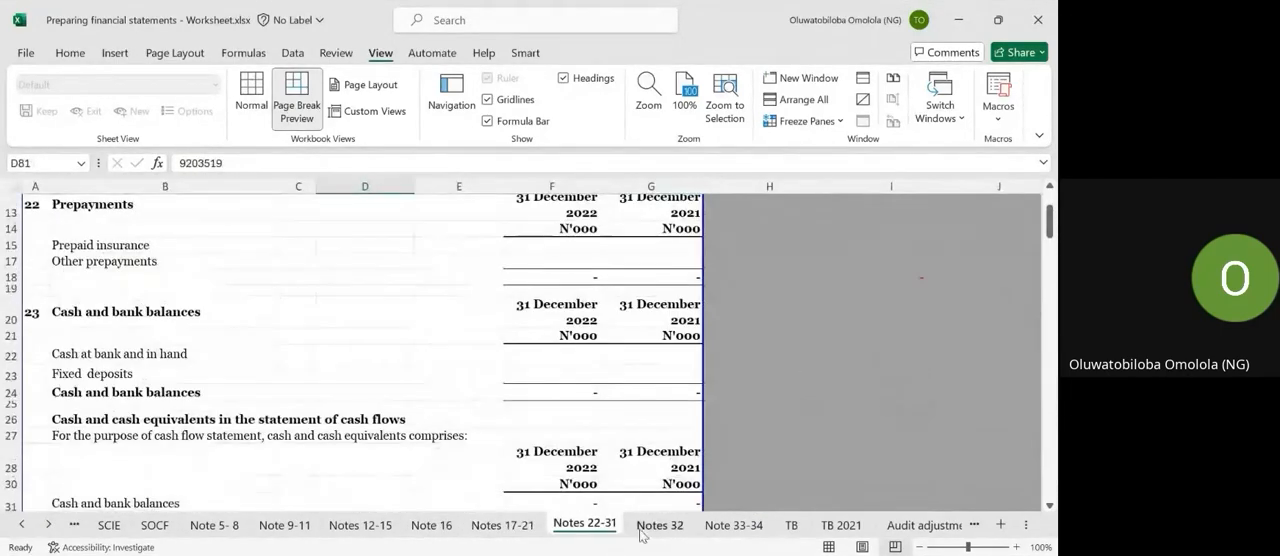
pyautogui.click(645, 526)
pyautogui.scroll(3, 530, 295)
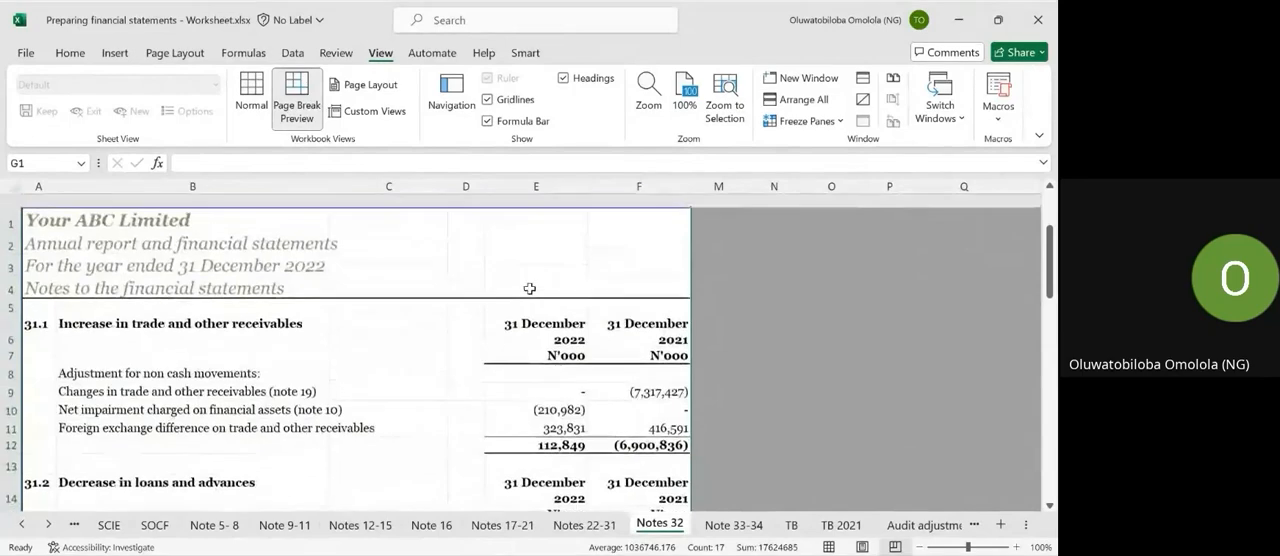
pyautogui.scroll(-1, 136, 362)
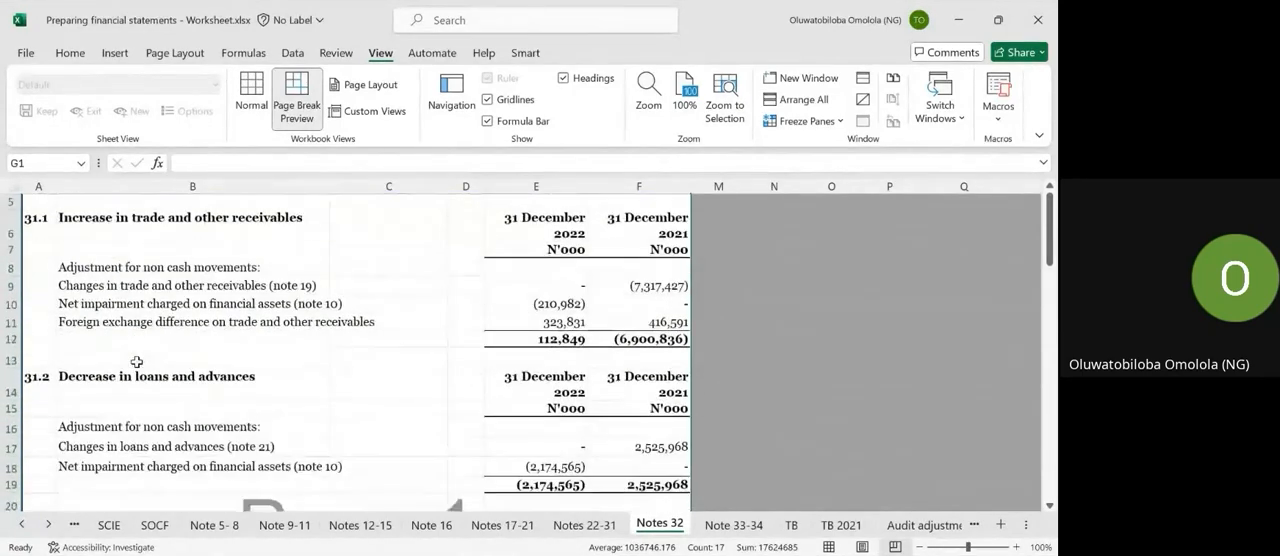
pyautogui.scroll(1, 136, 362)
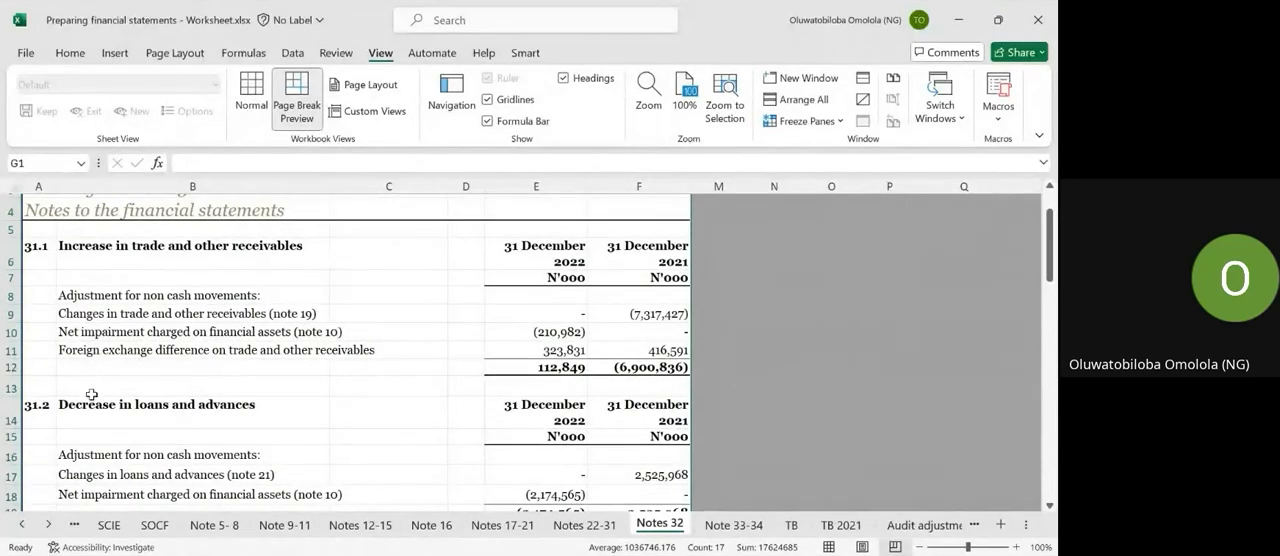
pyautogui.scroll(-3, 92, 402)
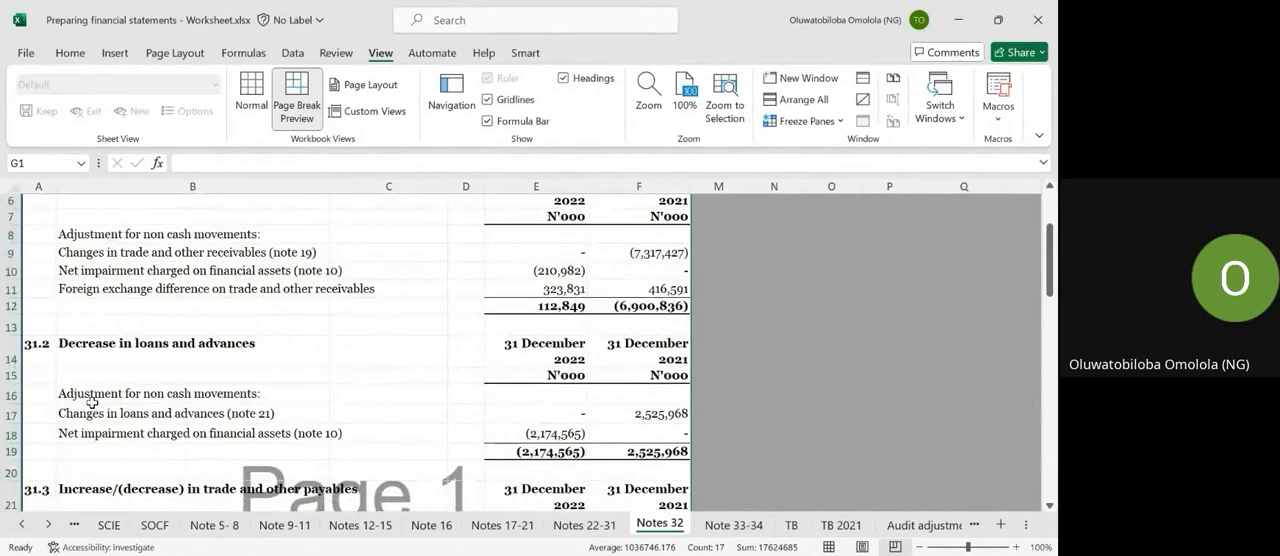
pyautogui.scroll(-2, 92, 402)
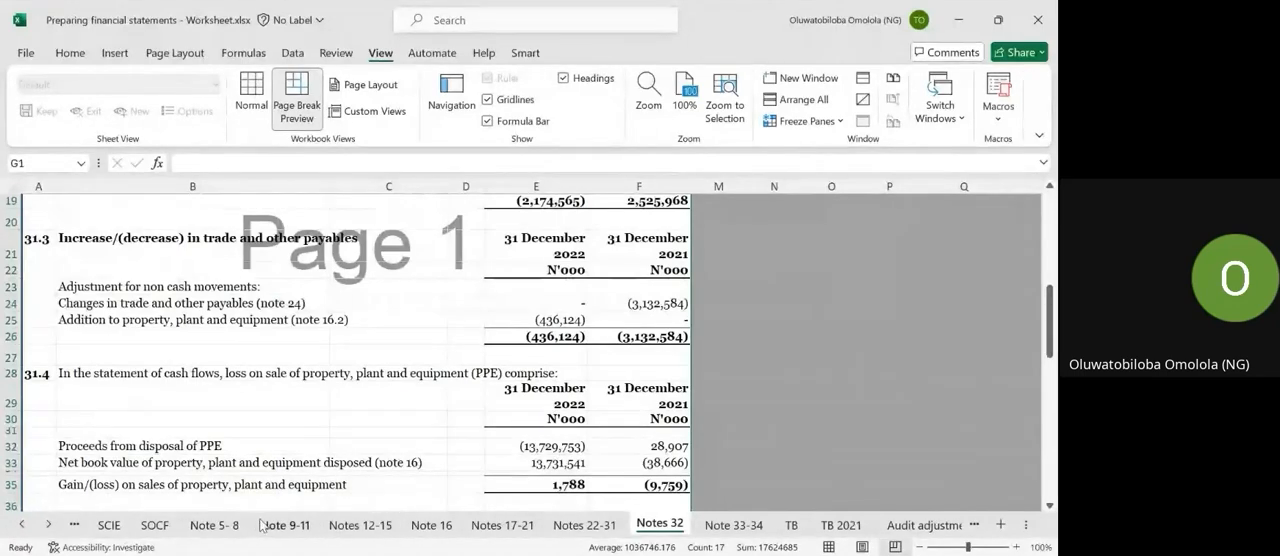
# Review the SOFP line items, and check the SOCI line items against the Note 5-8 sheet.
pyautogui.click(74, 524)
pyautogui.scroll(3, 180, 385)
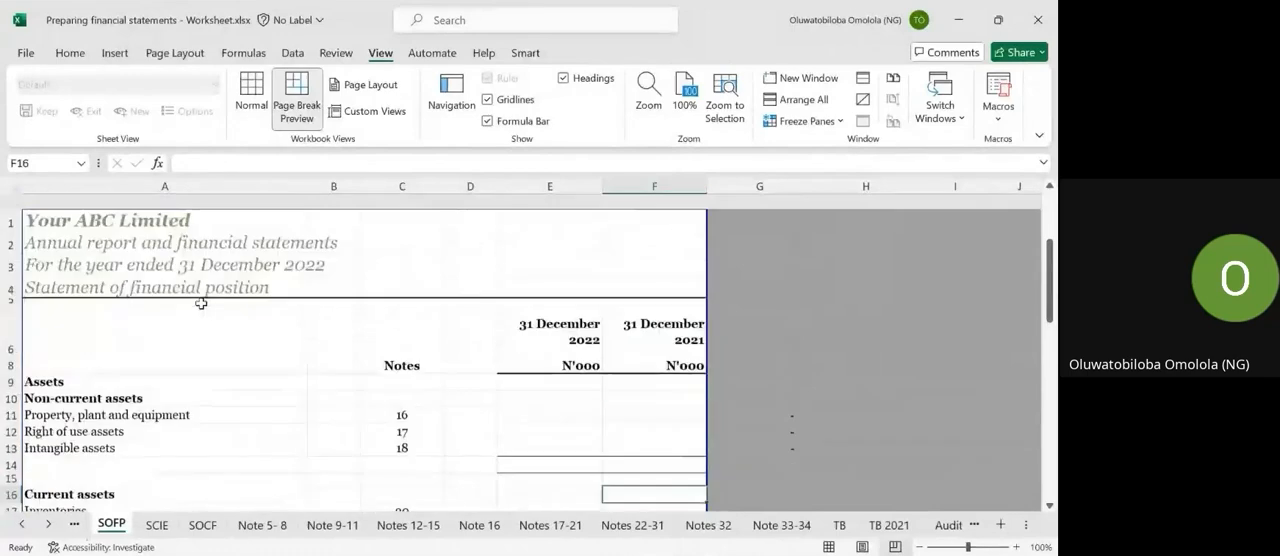
pyautogui.scroll(-4, 201, 303)
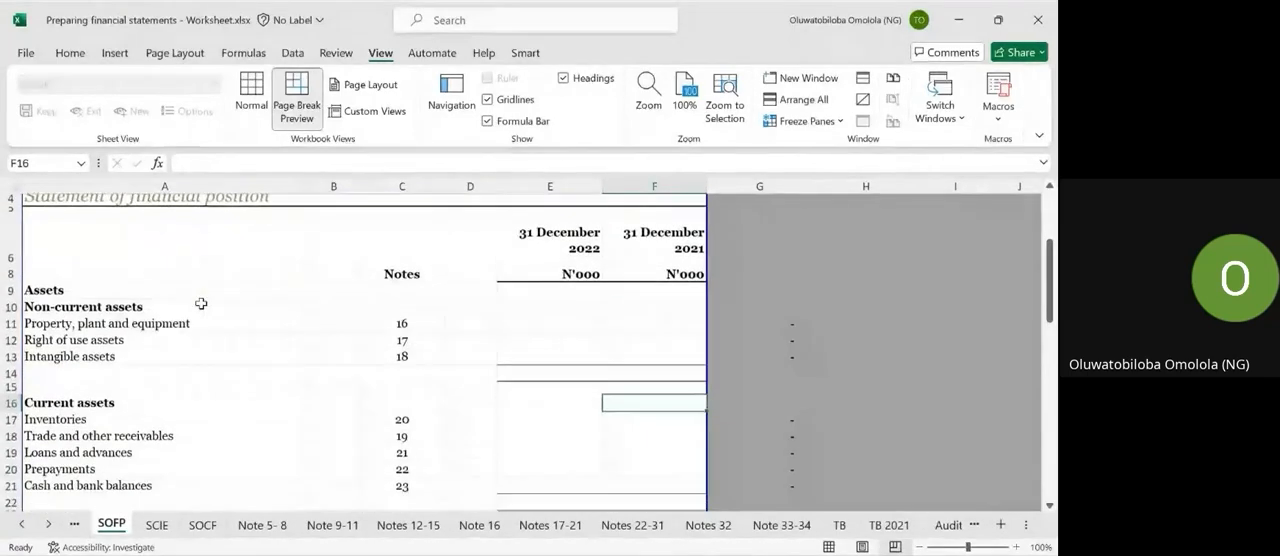
pyautogui.click(74, 524)
pyautogui.click(56, 312)
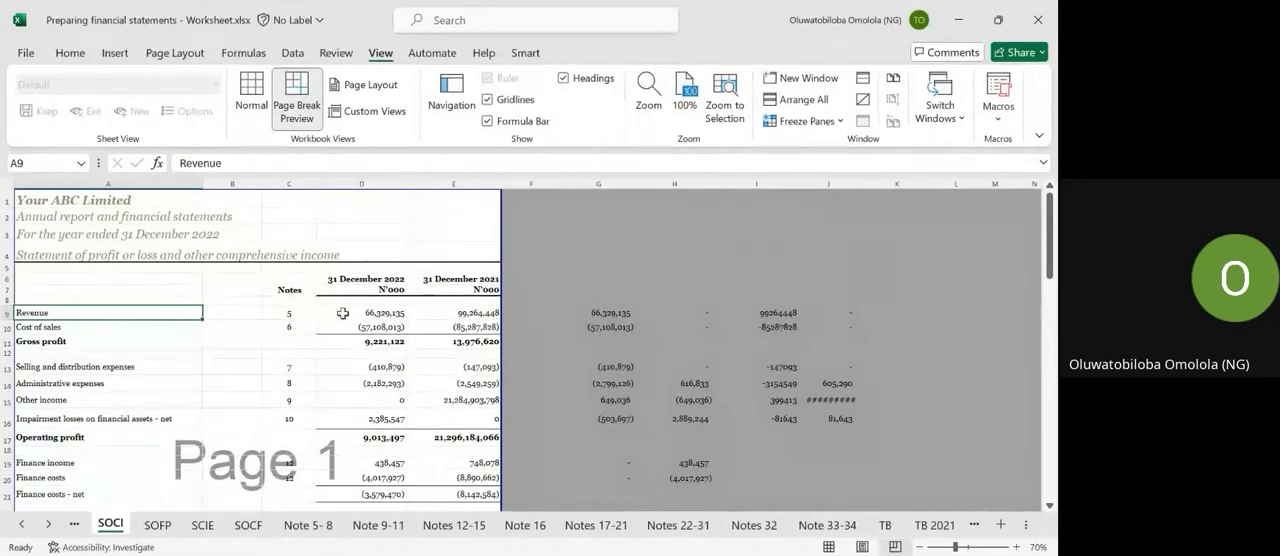
pyautogui.click(64, 327)
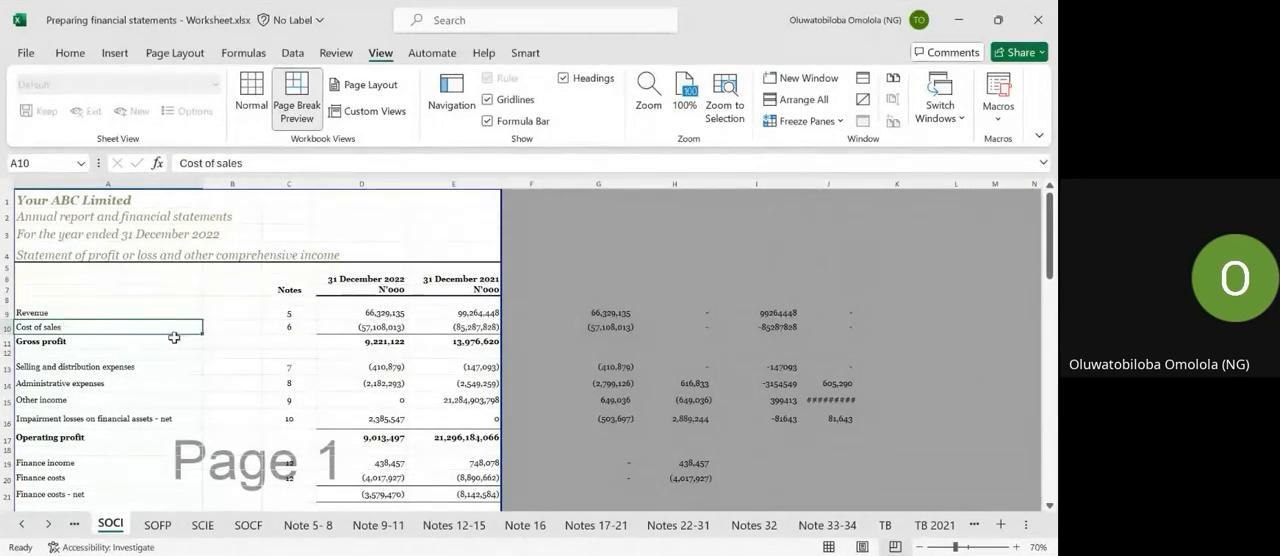
pyautogui.scroll(-1, 79, 359)
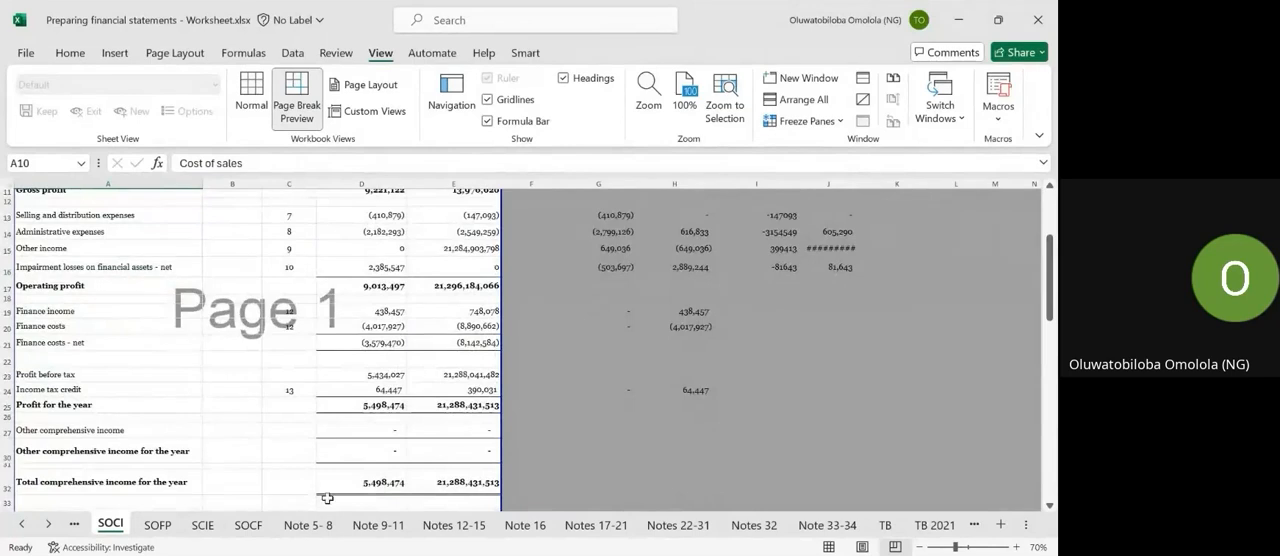
pyautogui.click(301, 526)
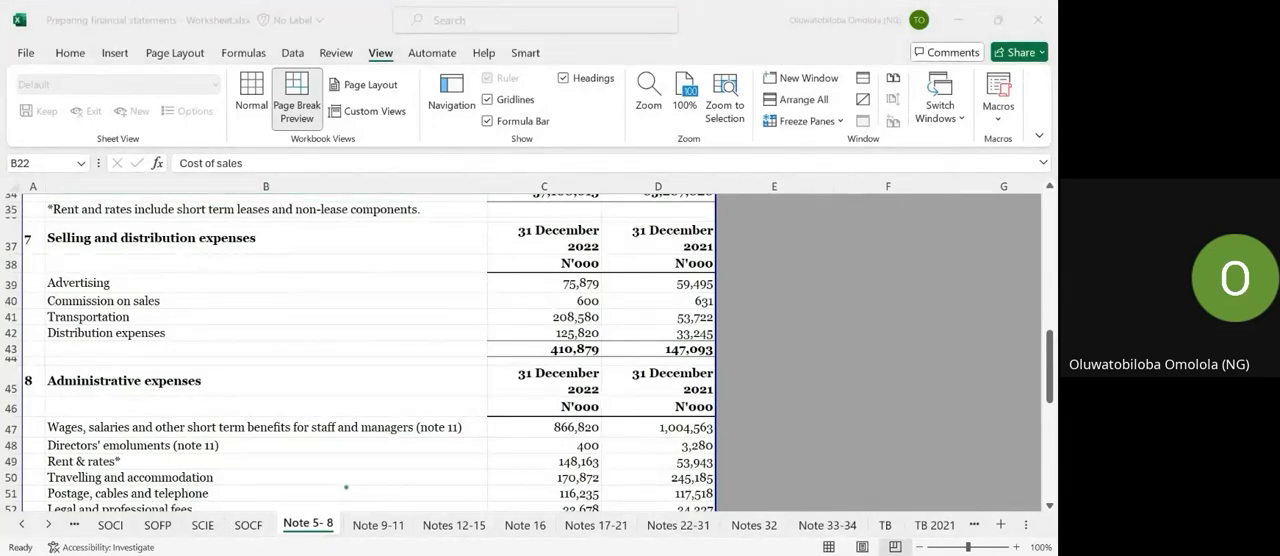
pyautogui.click(114, 526)
pyautogui.scroll(3, 214, 413)
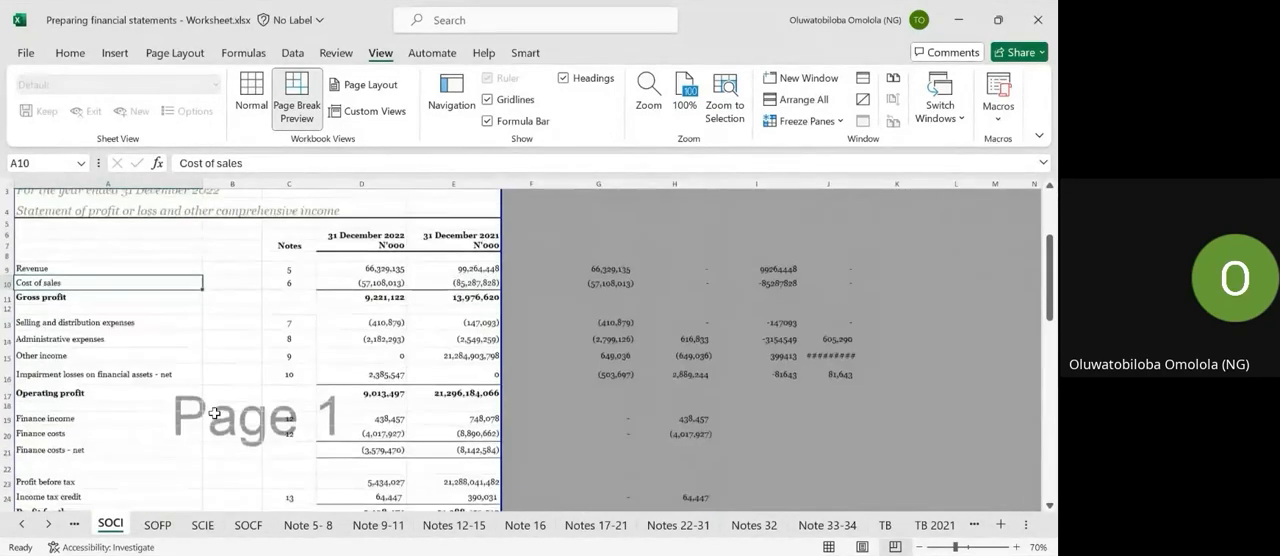
# Clear the 2022 and 2021 figures from Revenue through Selling and distribution expenses (D9:E13) on the SOCI sheet.
pyautogui.click(108, 286)
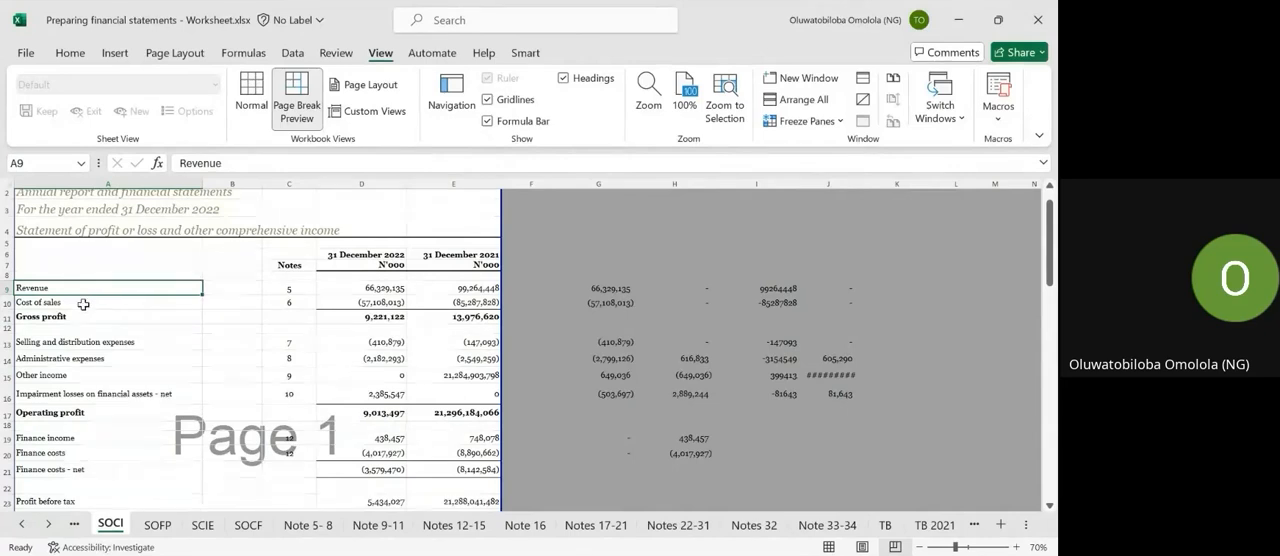
pyautogui.click(79, 305)
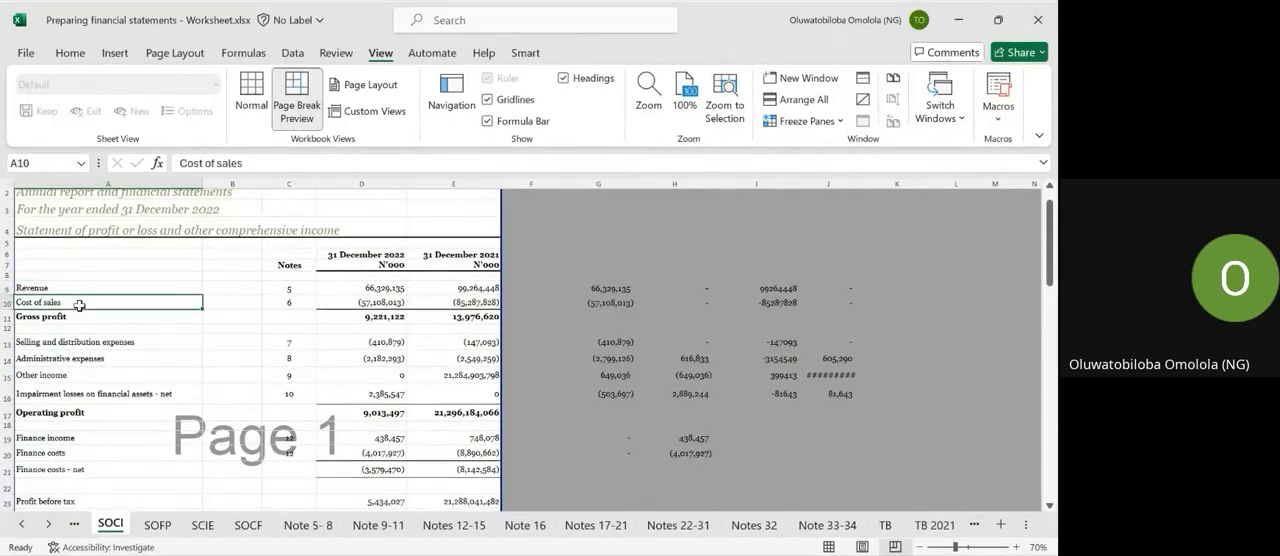
pyautogui.press('Up')
pyautogui.press('Right')
pyautogui.press('Right')
pyautogui.press('Right')
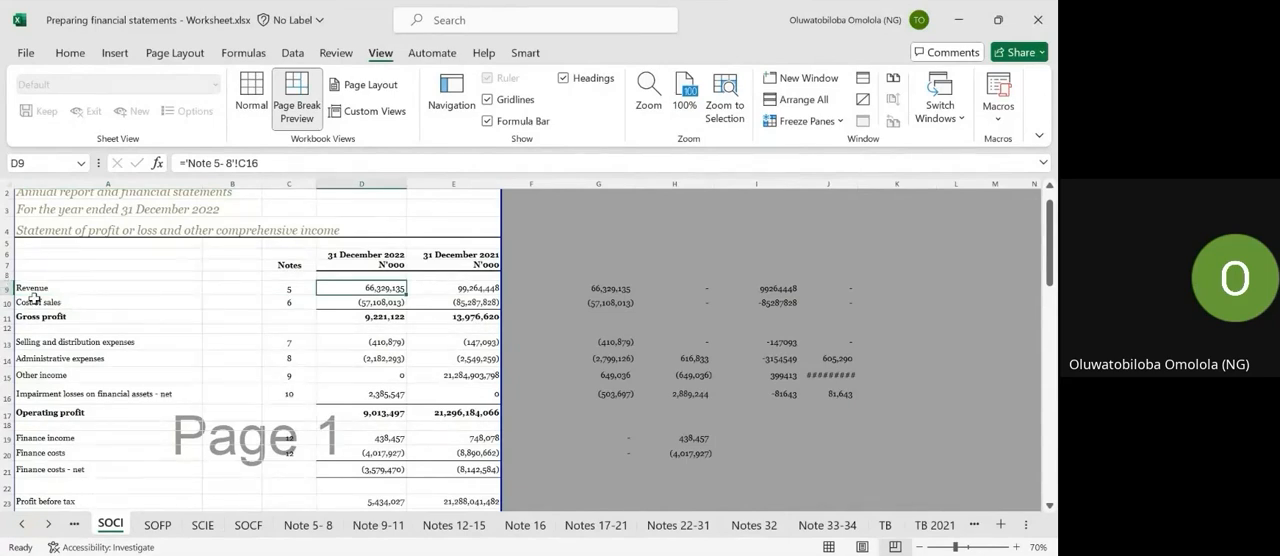
pyautogui.write('=')
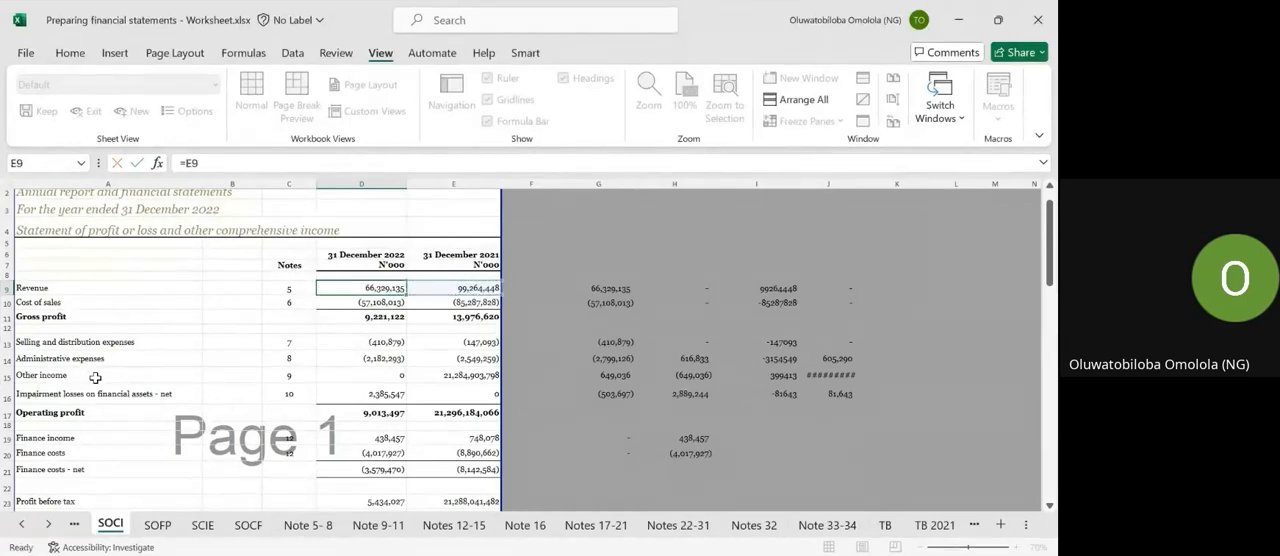
pyautogui.press('Escape')
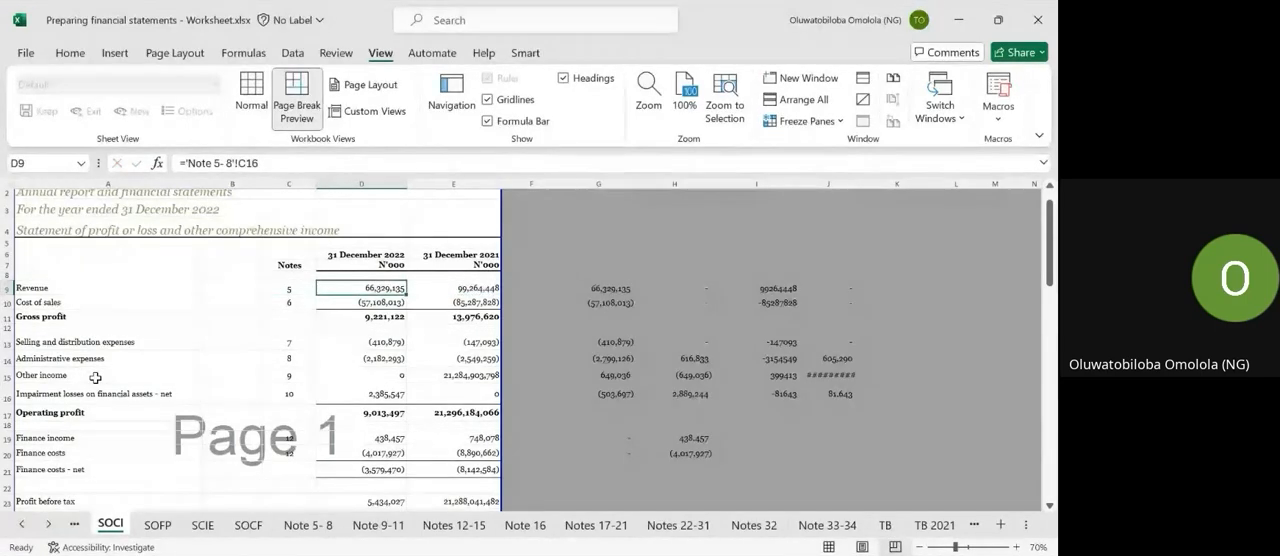
pyautogui.hotkey('shift', 'Right')
pyautogui.hotkey('shift', 'Down')
pyautogui.hotkey('shift', 'Down')
pyautogui.hotkey('shift', 'Down')
pyautogui.hotkey('shift', 'Down')
pyautogui.press('Delete')
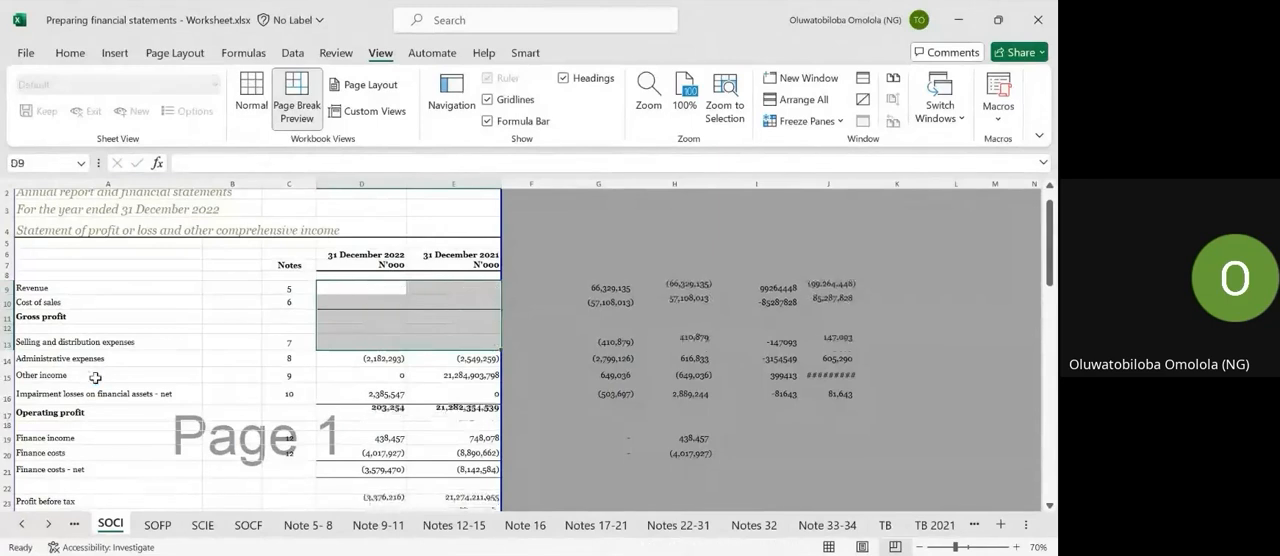
# Link the 2022 revenue in SOCI cell D9 to the geographical revenue total in C12 of the Note 5-8 sheet.
pyautogui.press('Up')
pyautogui.press('Down')
pyautogui.write('=')
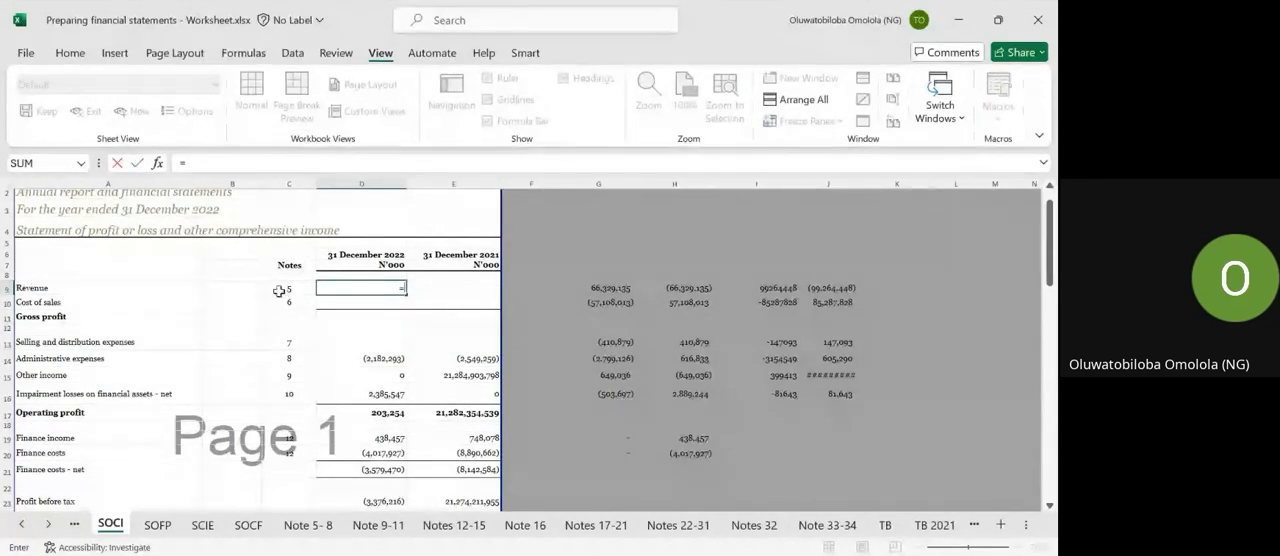
pyautogui.click(300, 527)
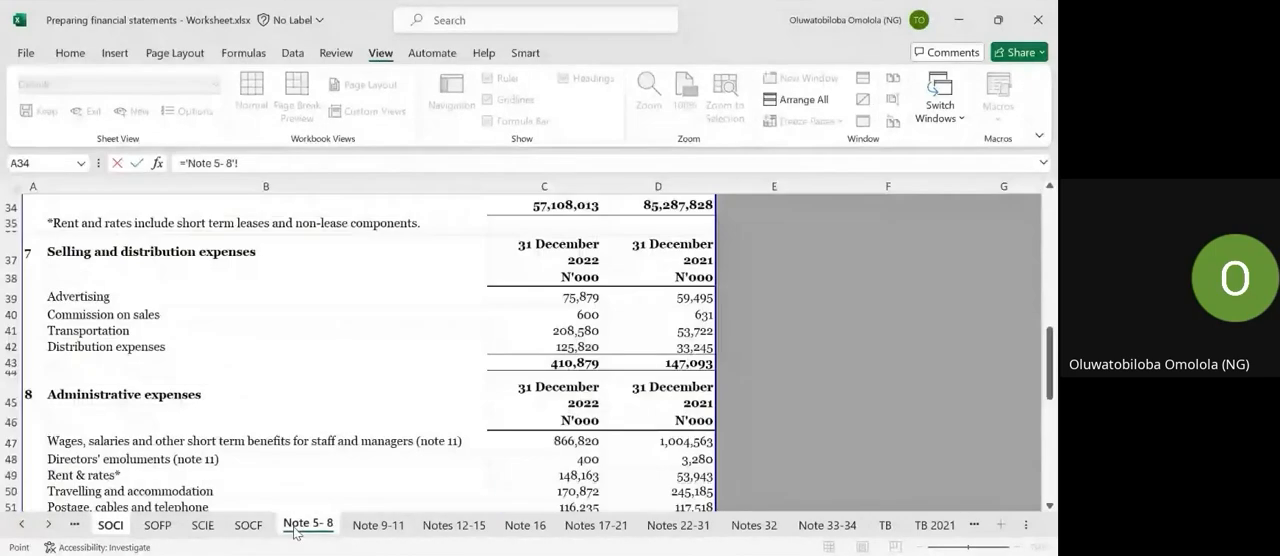
pyautogui.scroll(8, 404, 381)
pyautogui.scroll(3, 404, 381)
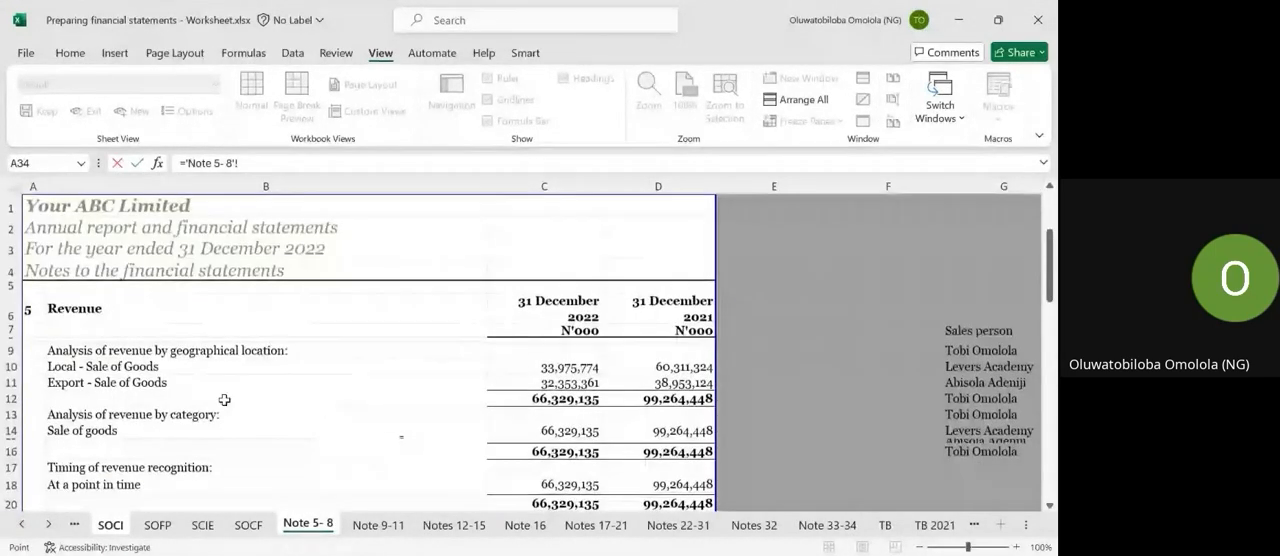
pyautogui.click(560, 398)
pyautogui.press('Tab')
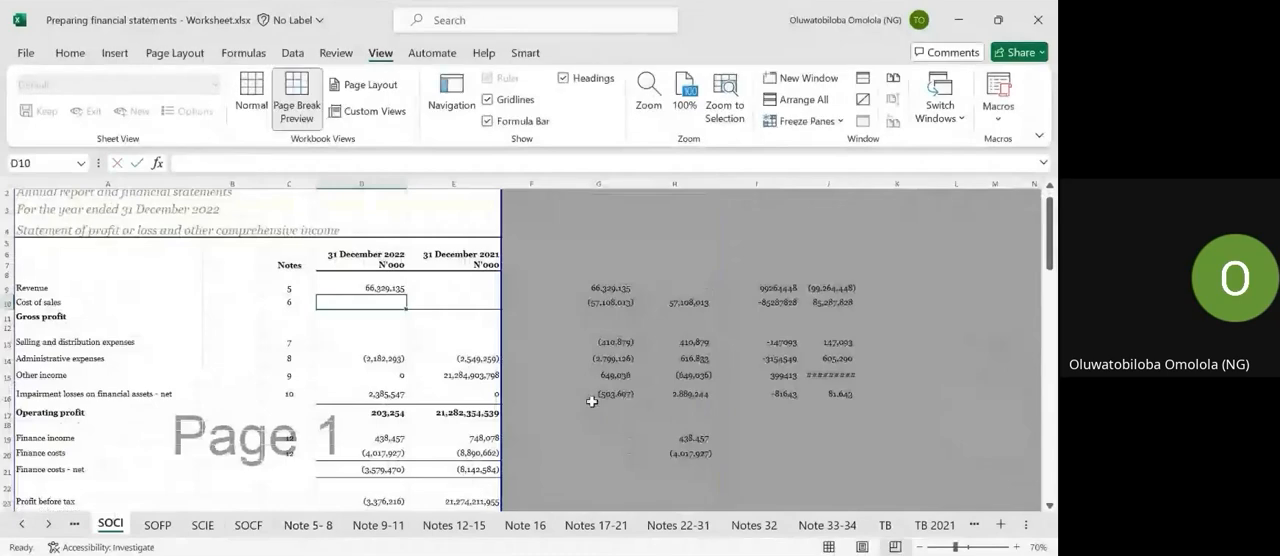
# Link the 2021 revenue in SOCI cell E9 to the total in D12 of the Note 5-8 sheet.
pyautogui.write('=')
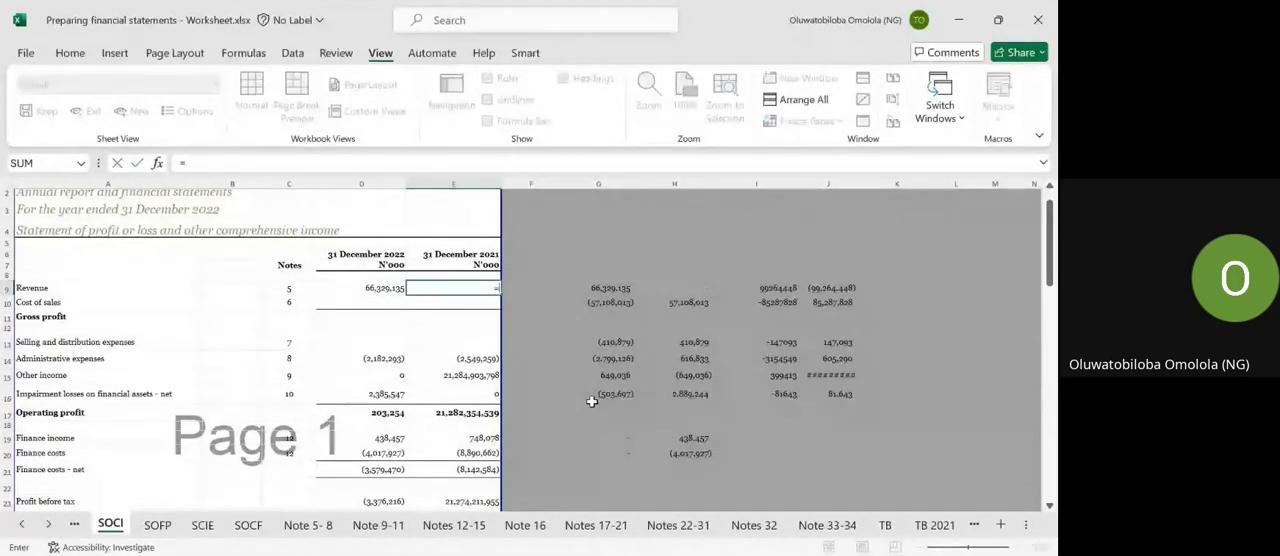
pyautogui.click(310, 525)
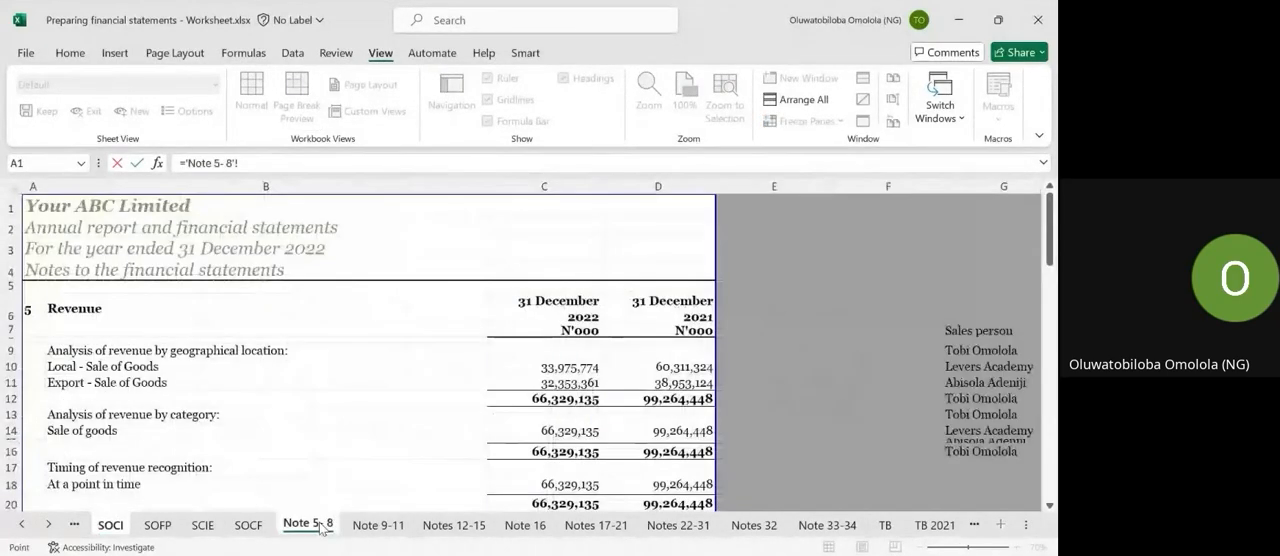
pyautogui.click(642, 396)
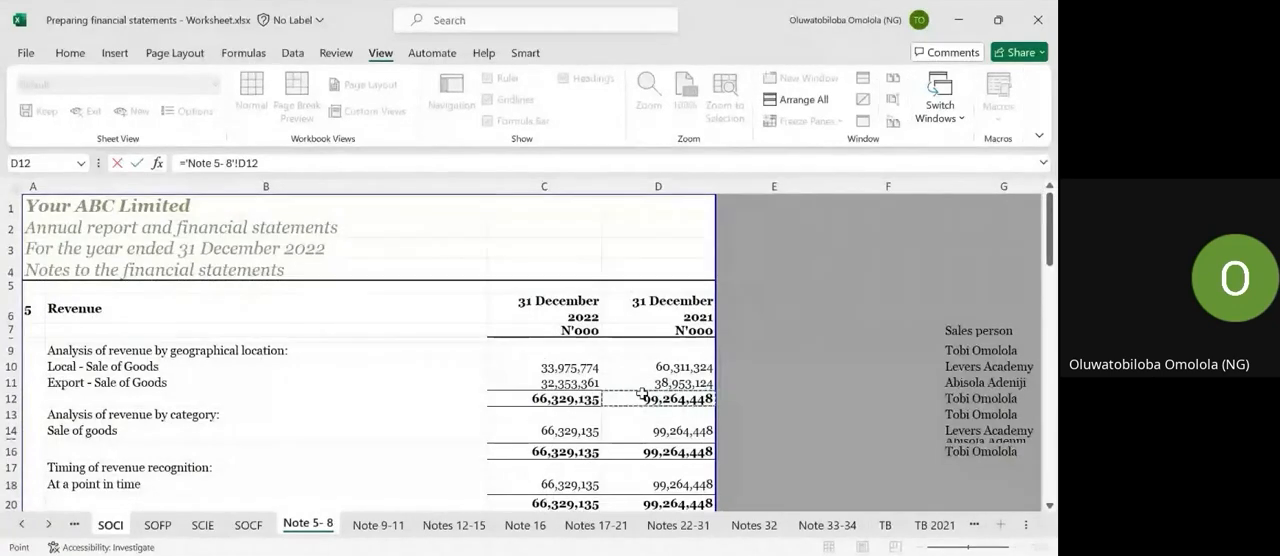
pyautogui.press('Return')
pyautogui.press('Left')
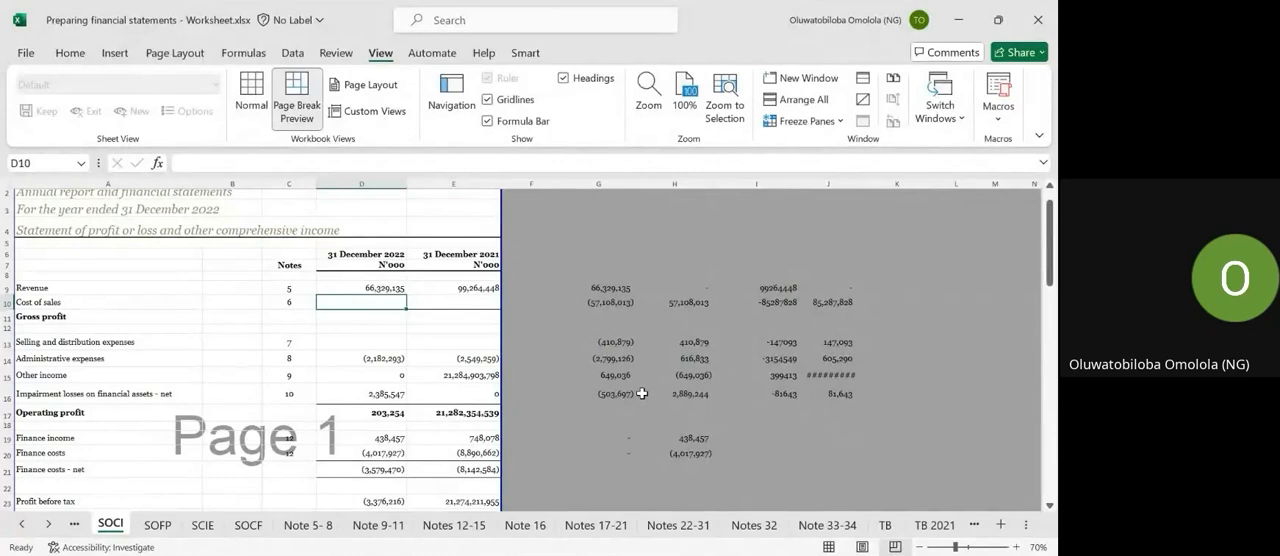
# Trace the SOCI revenue line back through the TB sheet and the revenue note on the Note 5-8 sheet.
pyautogui.write('=')
pyautogui.press('Escape')
pyautogui.press('Up')
pyautogui.press('Left')
pyautogui.press('Left')
pyautogui.press('Left')
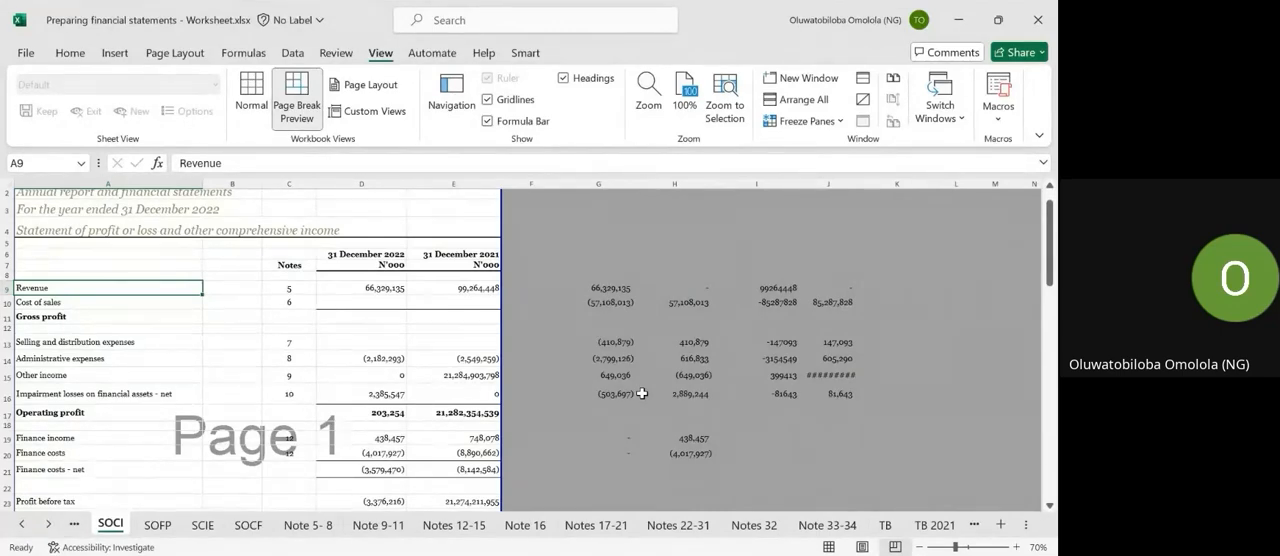
pyautogui.click(885, 524)
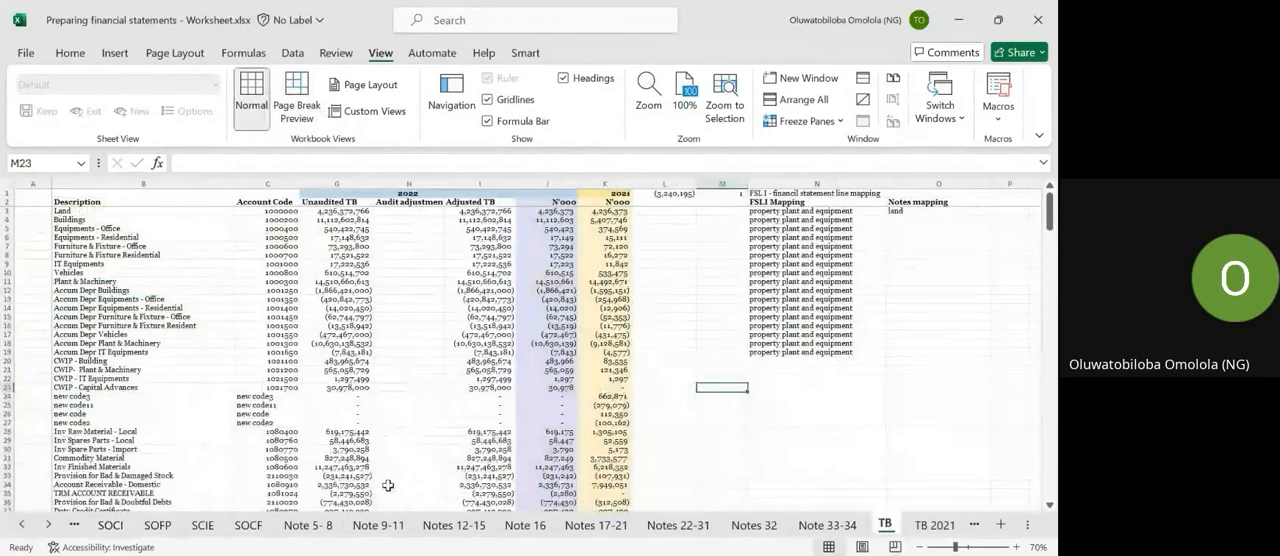
pyautogui.click(308, 524)
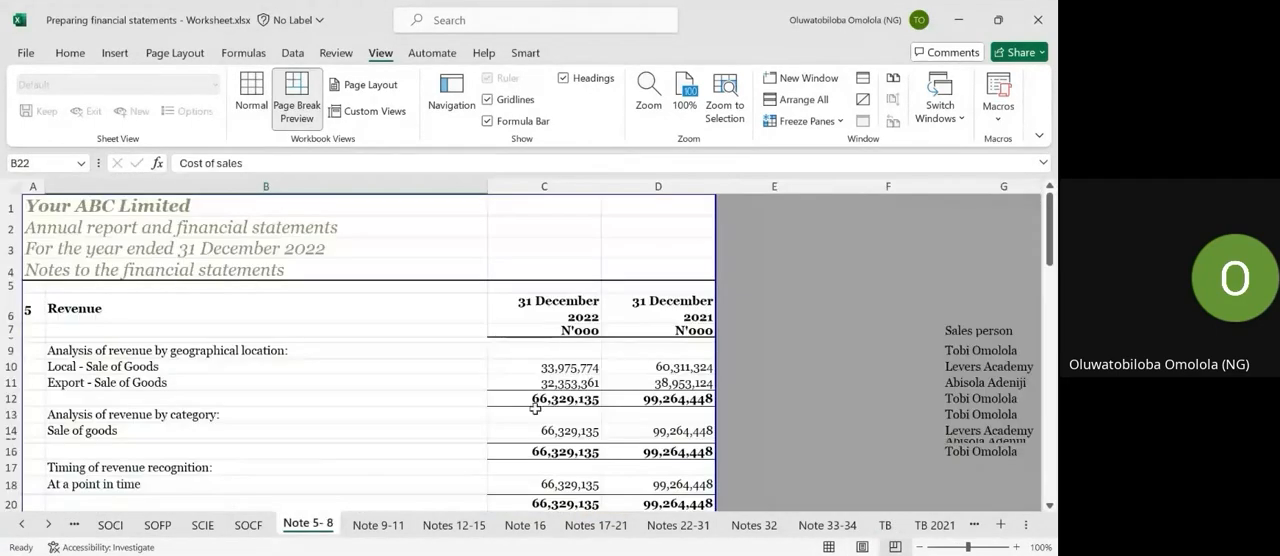
pyautogui.click(113, 523)
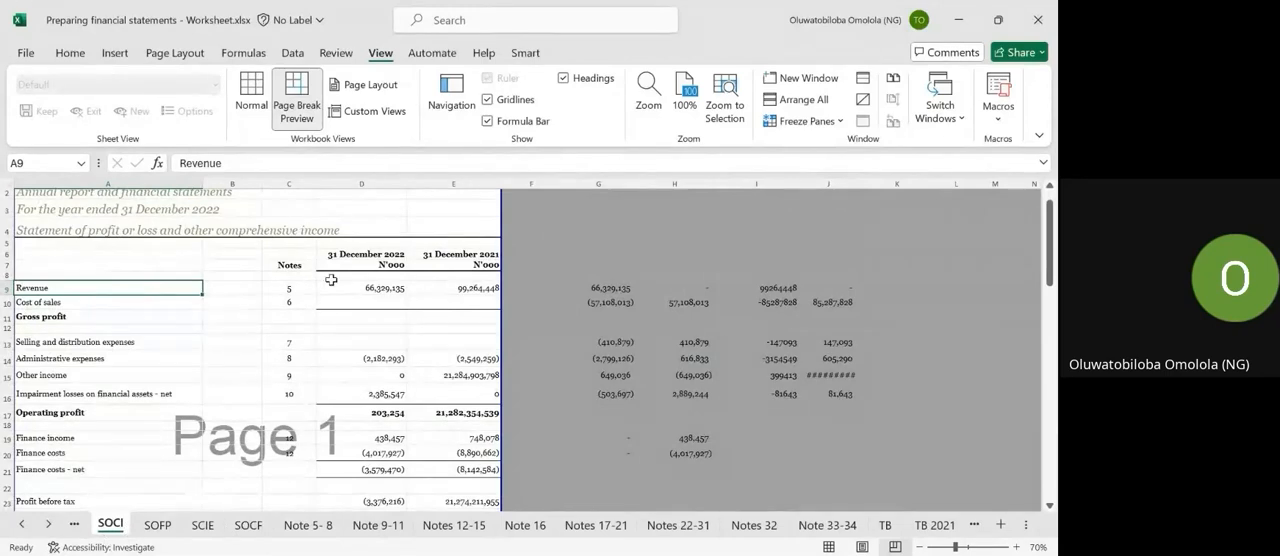
# Link the 2022 cost of sales in SOCI cell D10 to the negative of the total in C34 of the Note 5-8 sheet.
pyautogui.click(354, 302)
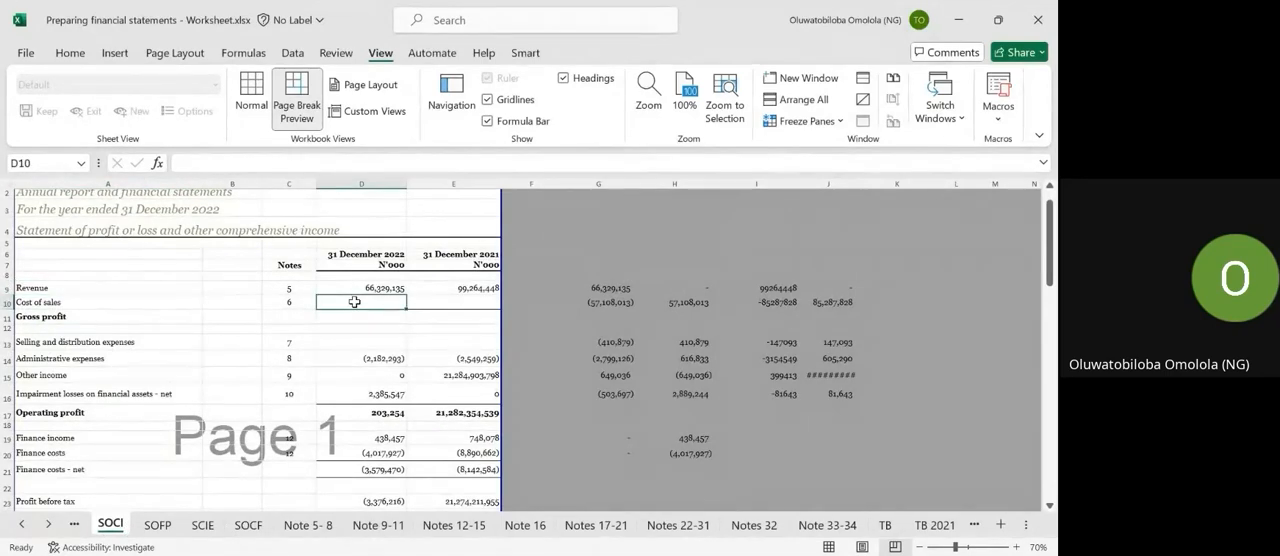
pyautogui.write('=')
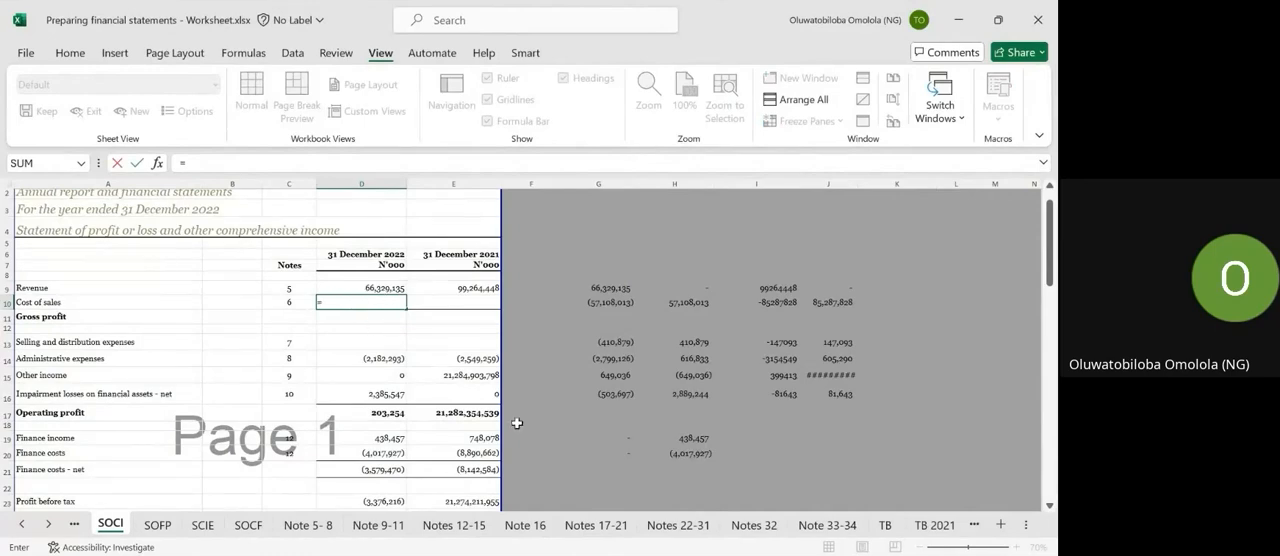
pyautogui.click(305, 526)
pyautogui.scroll(-8, 517, 450)
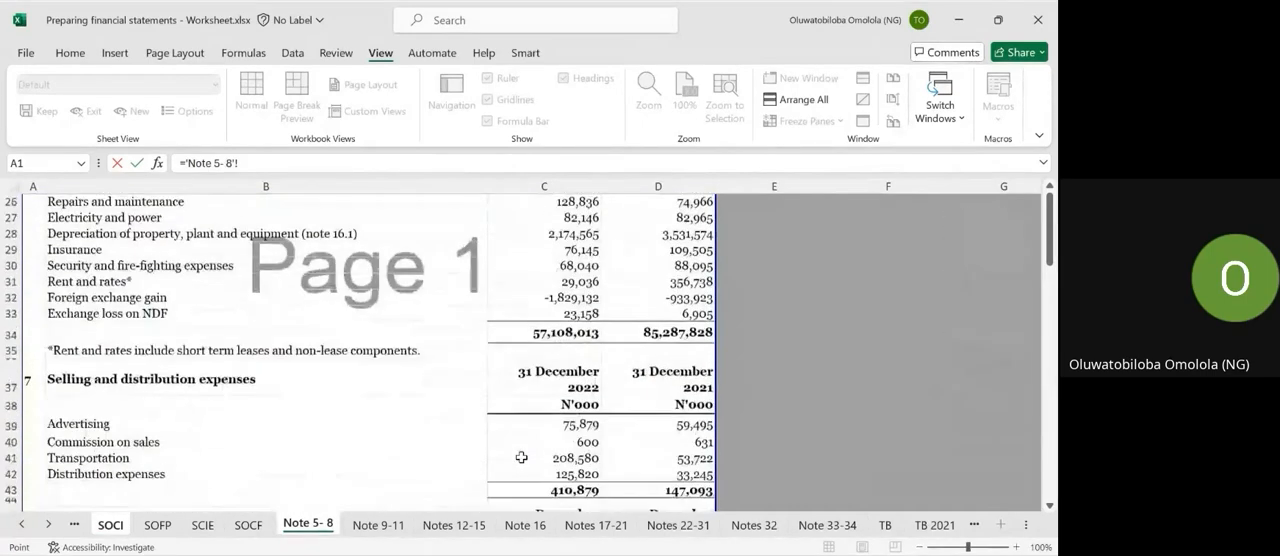
pyautogui.click(555, 329)
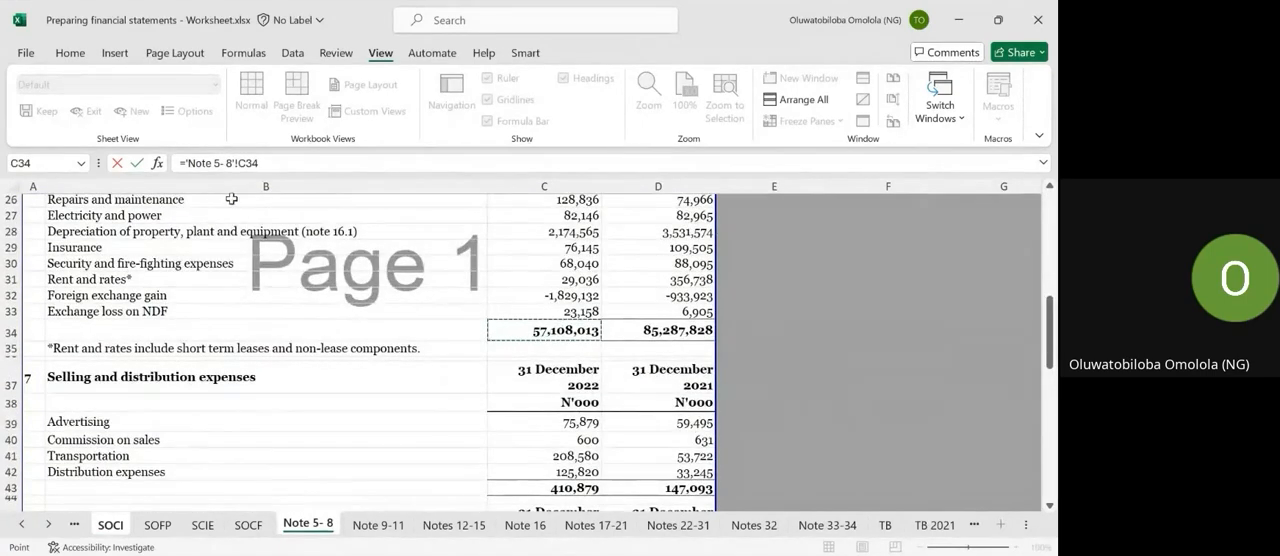
pyautogui.click(184, 157)
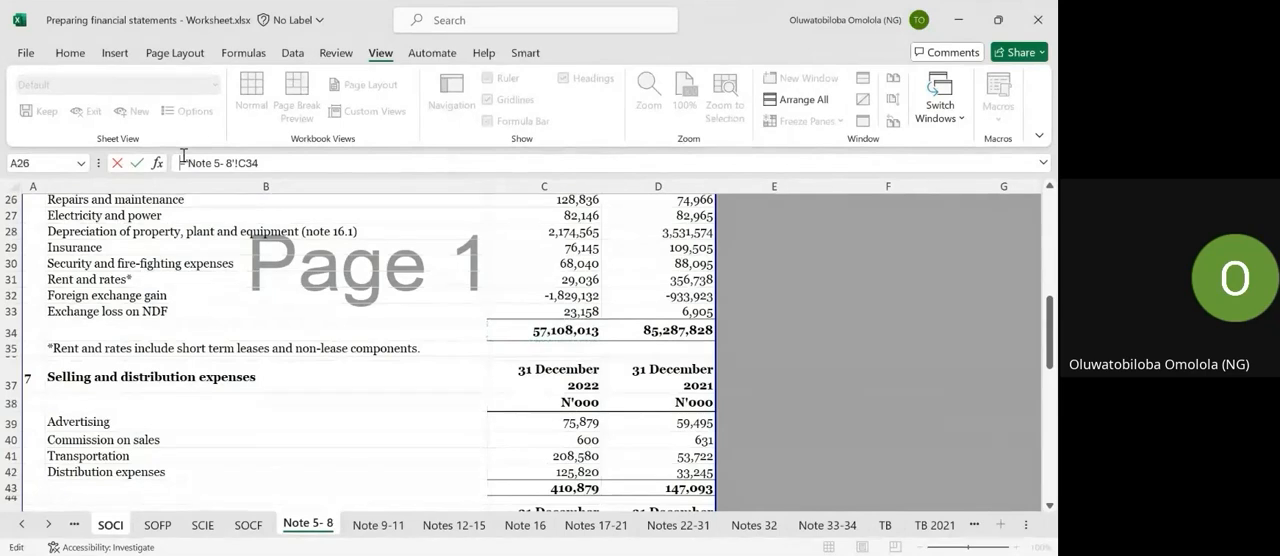
pyautogui.press('Return')
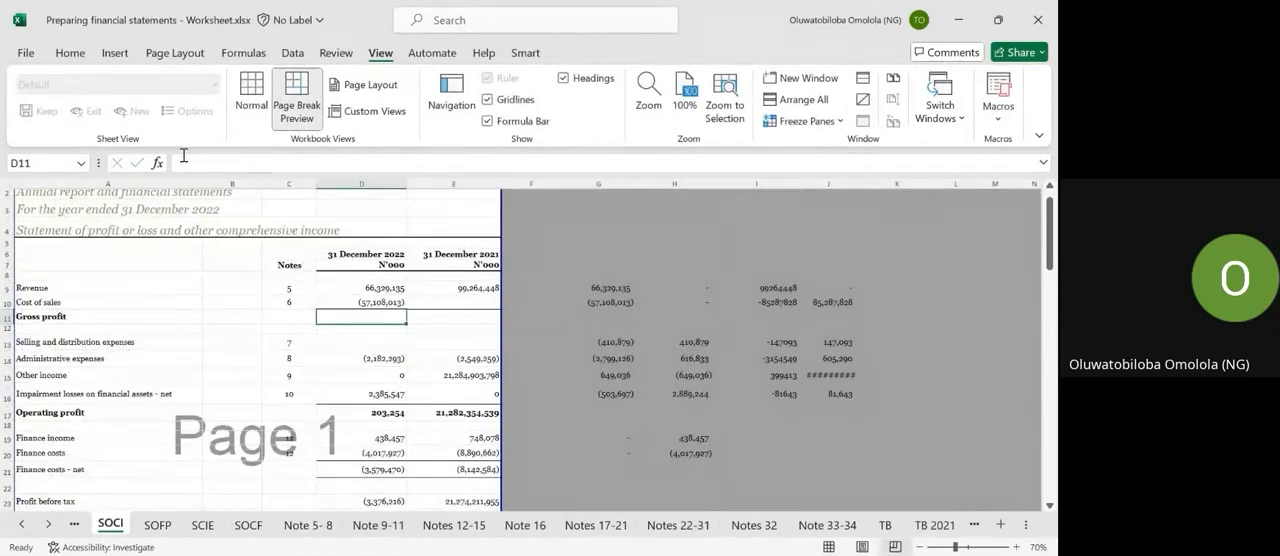
# Link the 2021 cost of sales in SOCI cell E10 to the negative of the total in D34 of the Note 5-8 sheet.
pyautogui.press('Right')
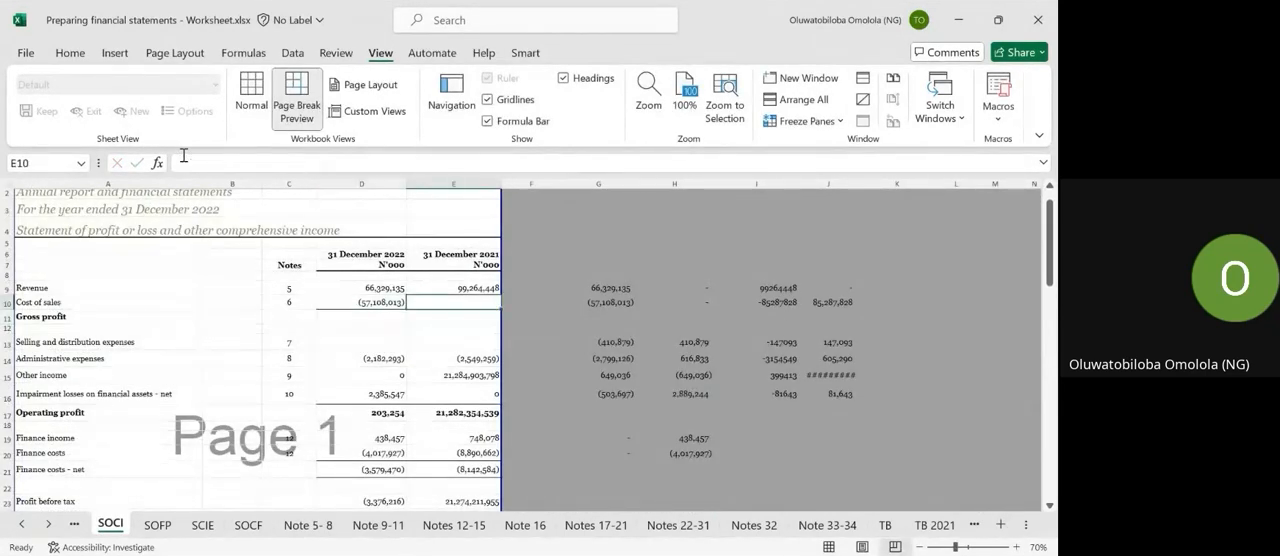
pyautogui.write('-')
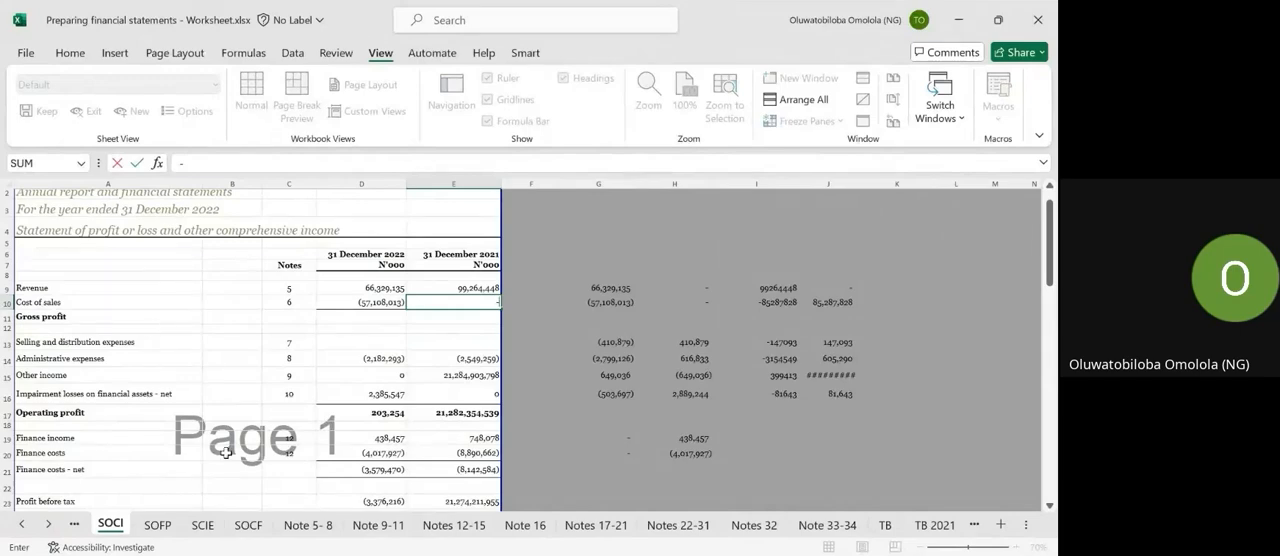
pyautogui.click(308, 524)
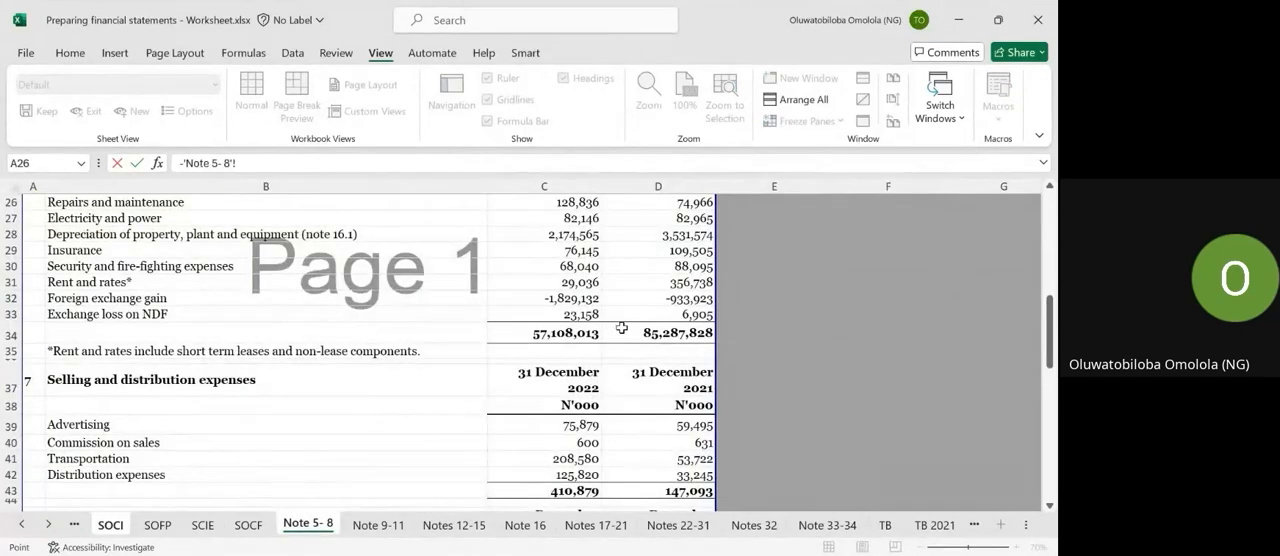
pyautogui.scroll(3, 621, 328)
pyautogui.scroll(-2, 621, 328)
pyautogui.click(637, 373)
pyautogui.press('Return')
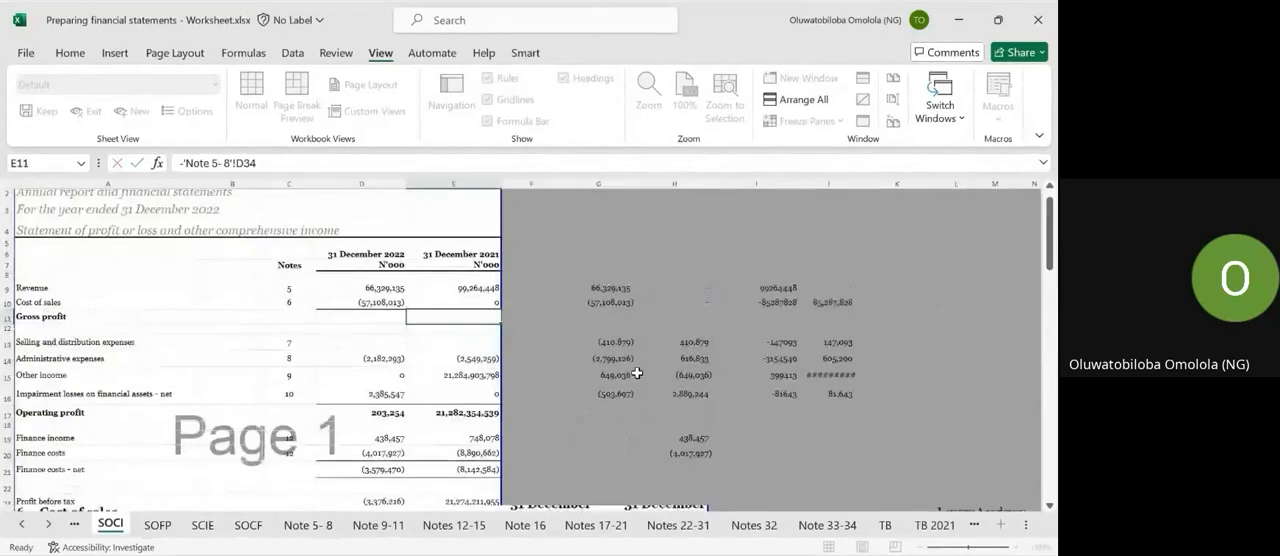
# Calculate the 2022 gross profit in D11 with =SUM(D9:D10) and copy the formula across to the 2021 column.
pyautogui.press('Left')
pyautogui.hotkey('alt', '=')
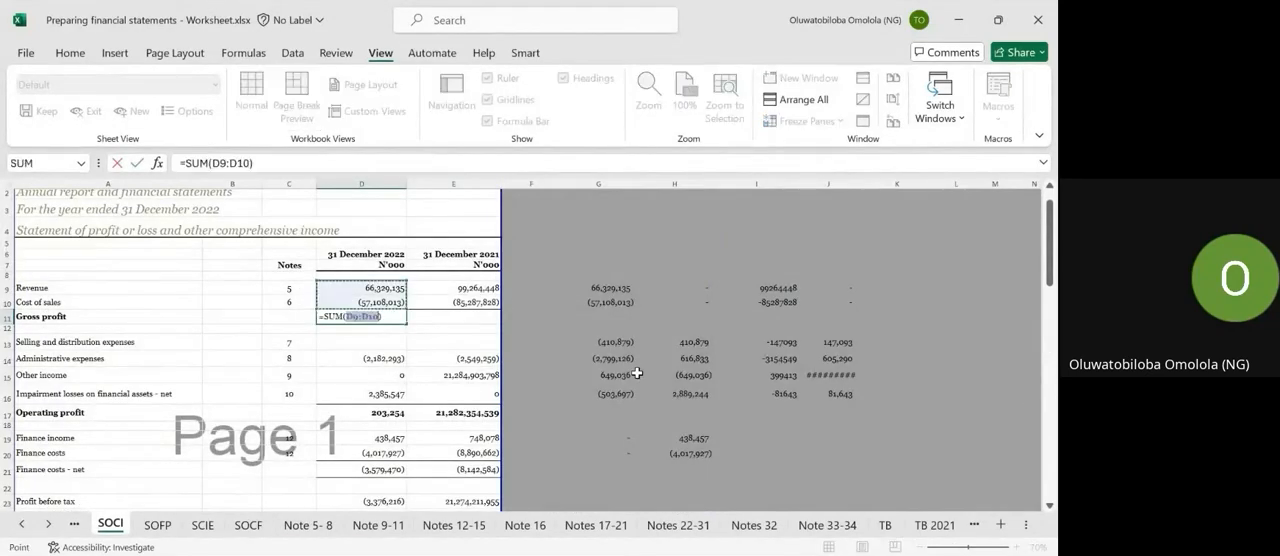
pyautogui.hotkey('ctrl', 'Return')
pyautogui.hotkey('shift', 'Right')
pyautogui.hotkey('ctrl', 'r')
# Link the 2022 selling and distribution expenses in SOCI cell D13 to the total in C43 of the Note 5-8 sheet.
pyautogui.press('Down')
pyautogui.press('Down')
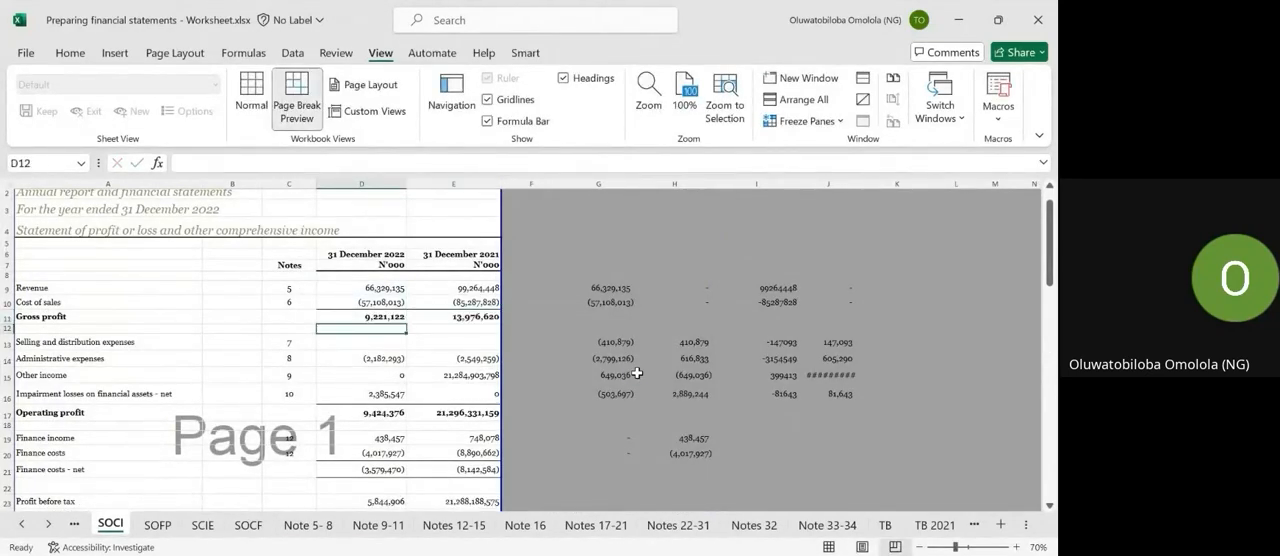
pyautogui.press('Down')
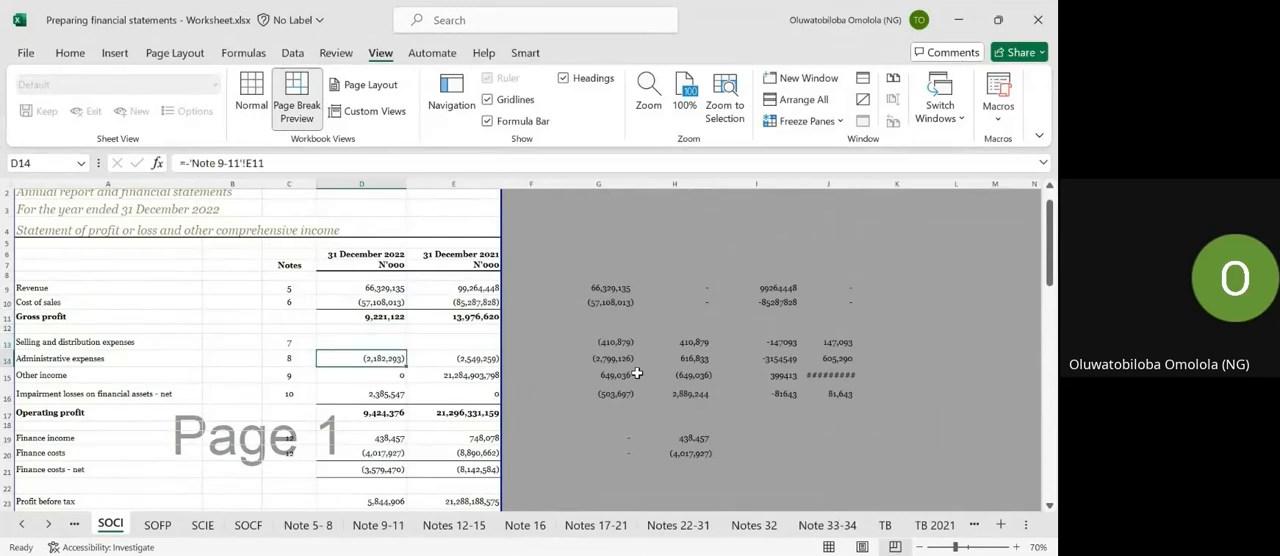
pyautogui.press('Up')
pyautogui.write('=')
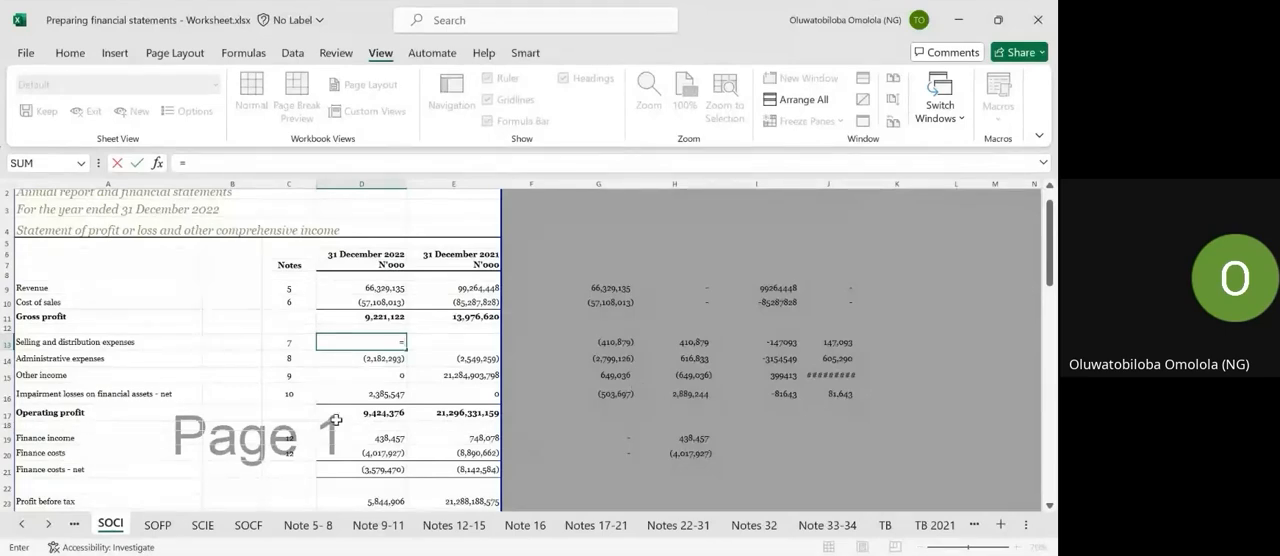
pyautogui.click(338, 525)
pyautogui.scroll(-2, 340, 460)
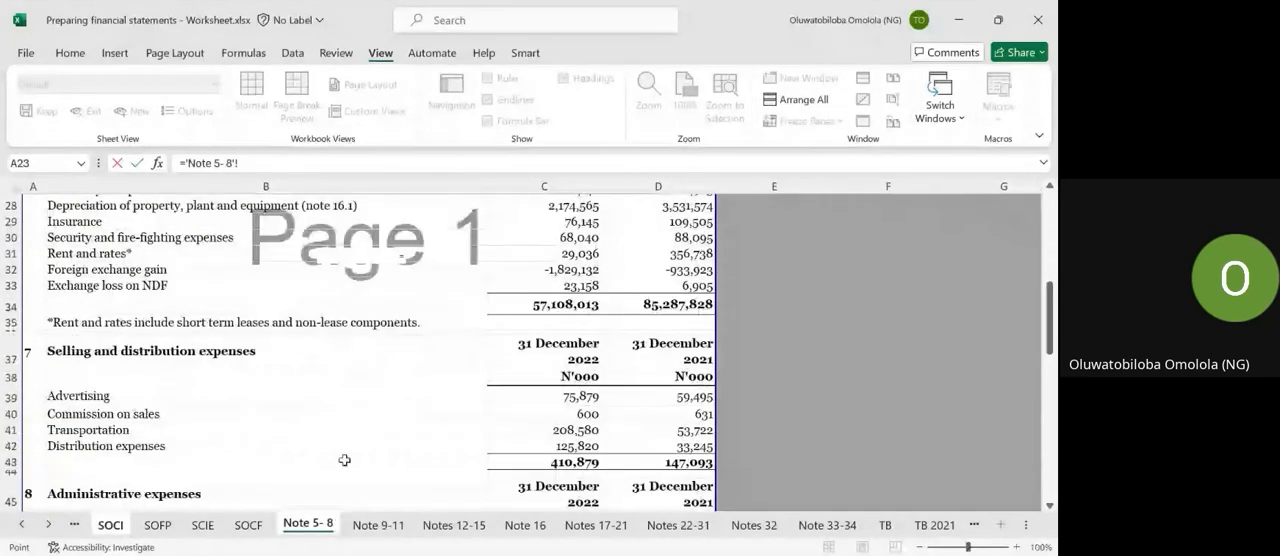
pyautogui.click(489, 465)
pyautogui.press('Return')
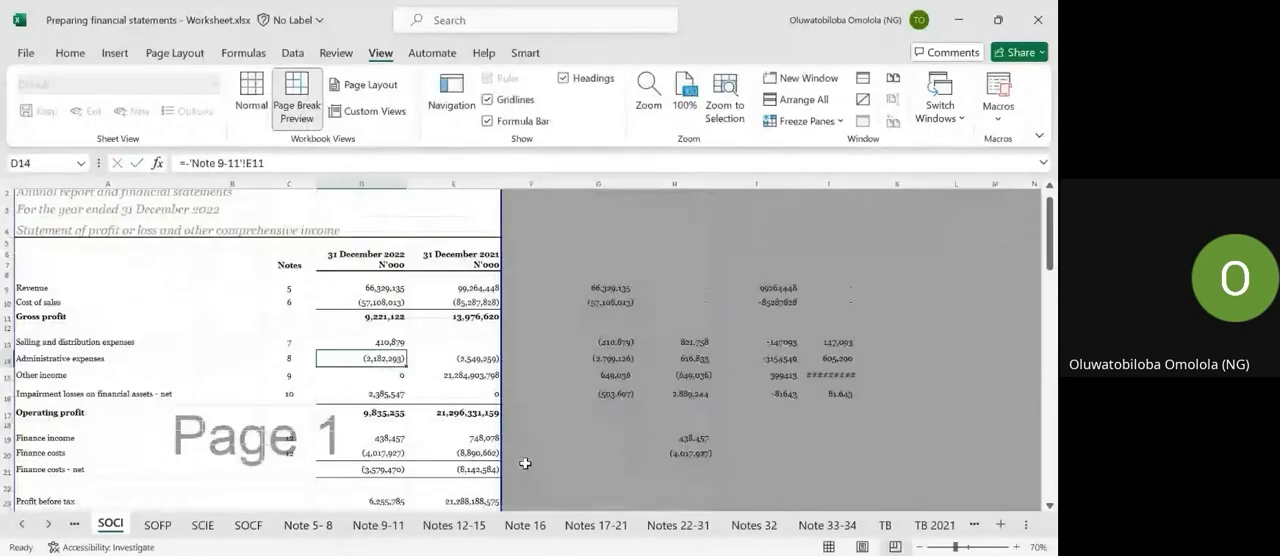
# Add a minus sign to the link formula in D13 so the 2022 selling and distribution expenses are negative.
pyautogui.press('Up')
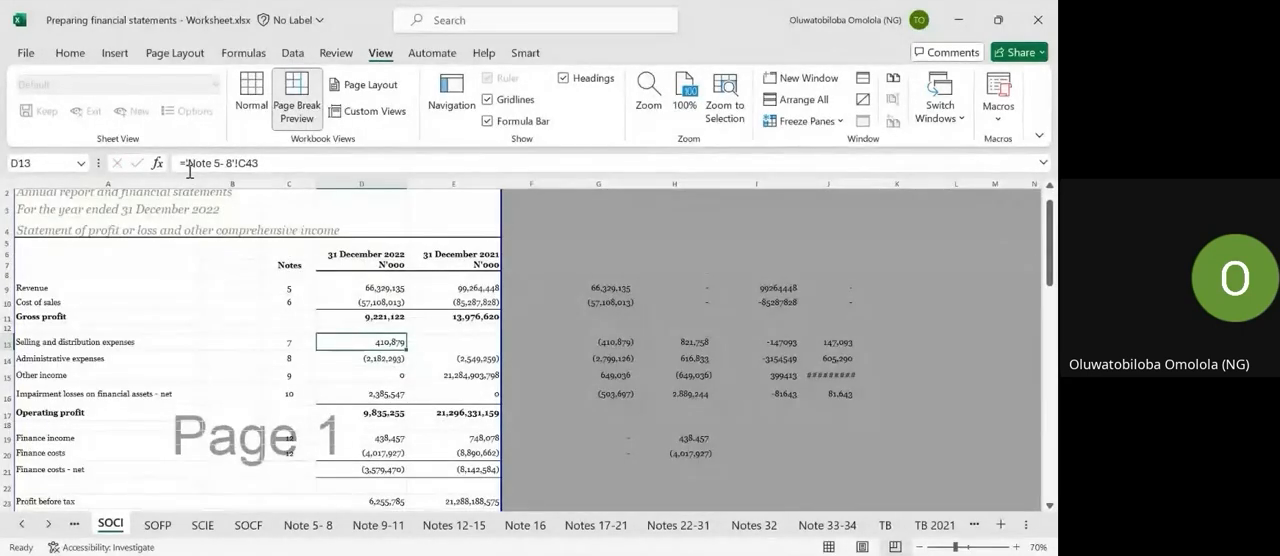
pyautogui.click(185, 163)
pyautogui.press('Return')
# Link the 2021 selling and distribution expenses in SOCI cell E13 to the negative of the total in D43 of the Note 5-8 sheet.
pyautogui.press('Up')
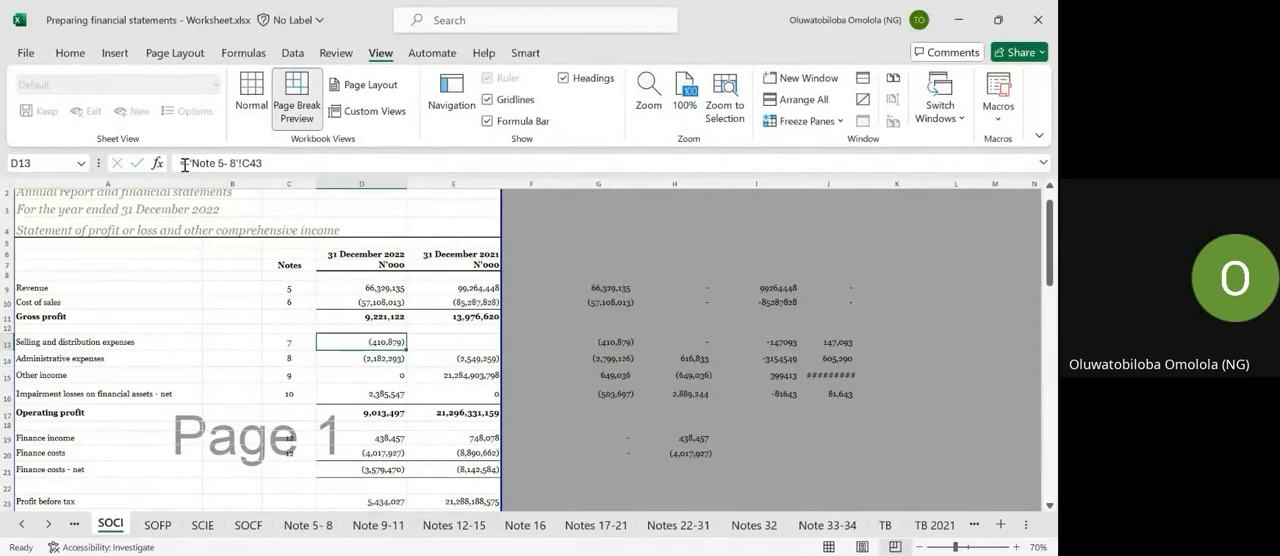
pyautogui.press('Right')
pyautogui.write('+')
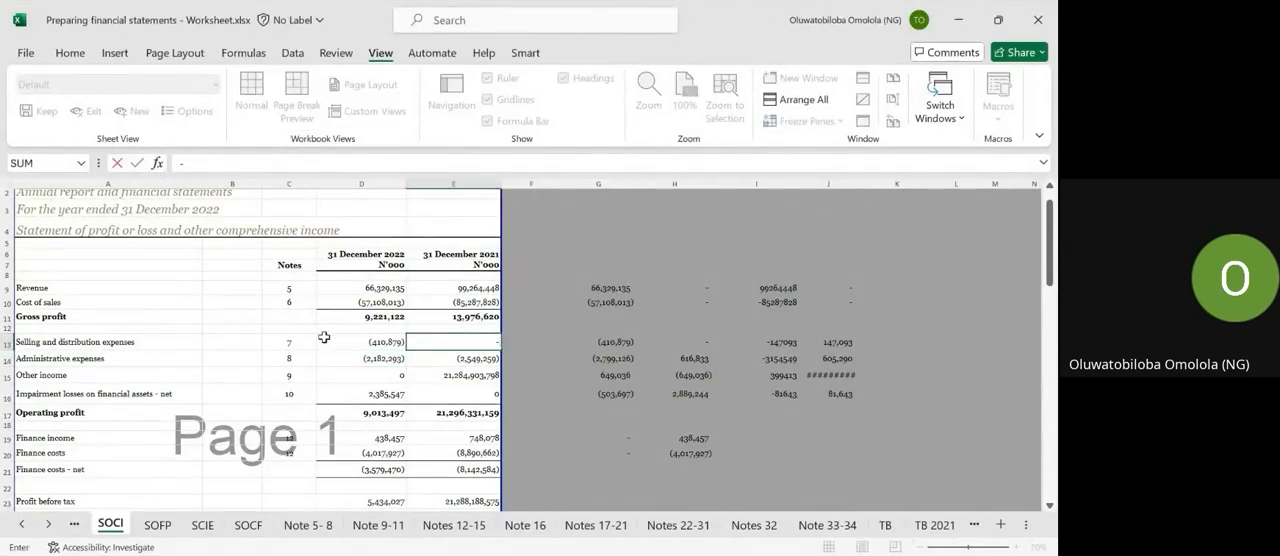
pyautogui.click(303, 524)
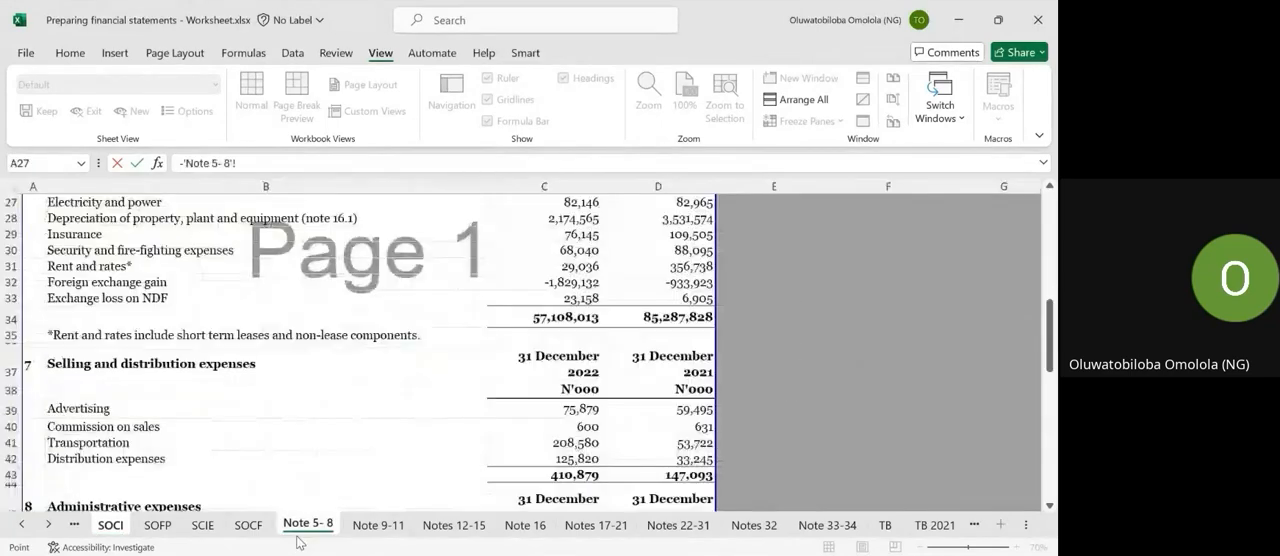
pyautogui.click(645, 473)
pyautogui.press('Return')
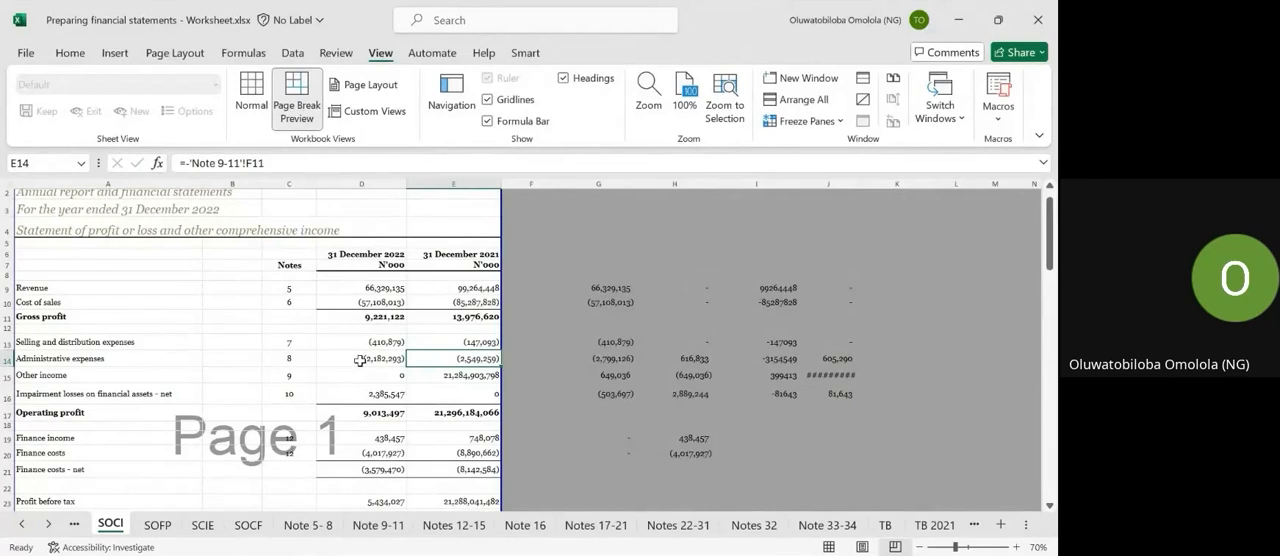
# Check the existing formulas for other income, impairment losses on financial assets and operating profit on the SOCI sheet.
pyautogui.press('Down')
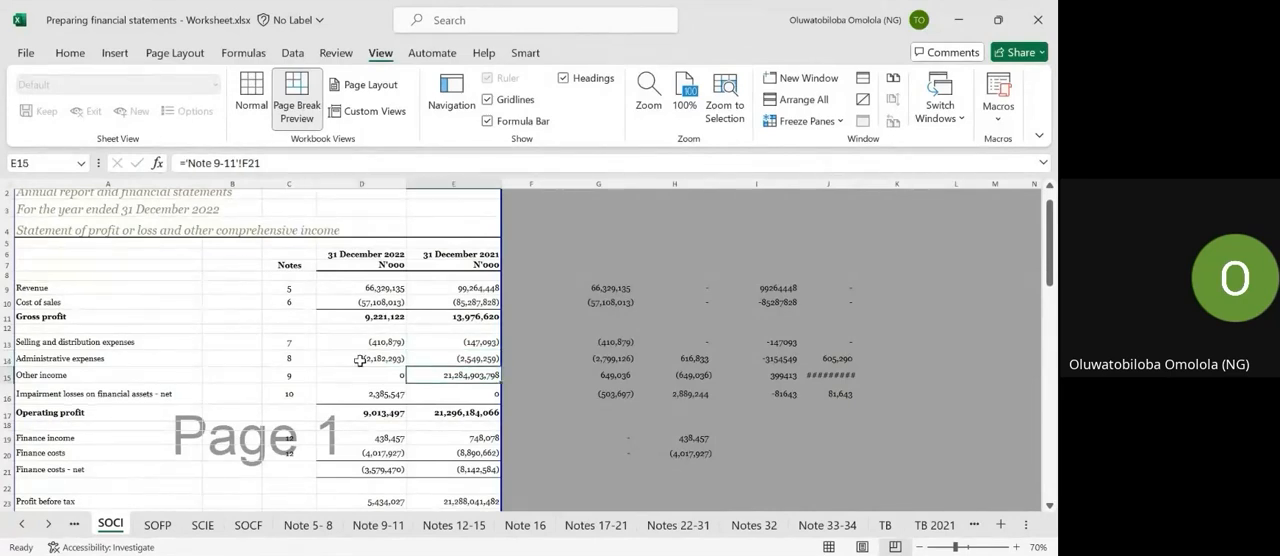
pyautogui.press('Left')
pyautogui.press('Down')
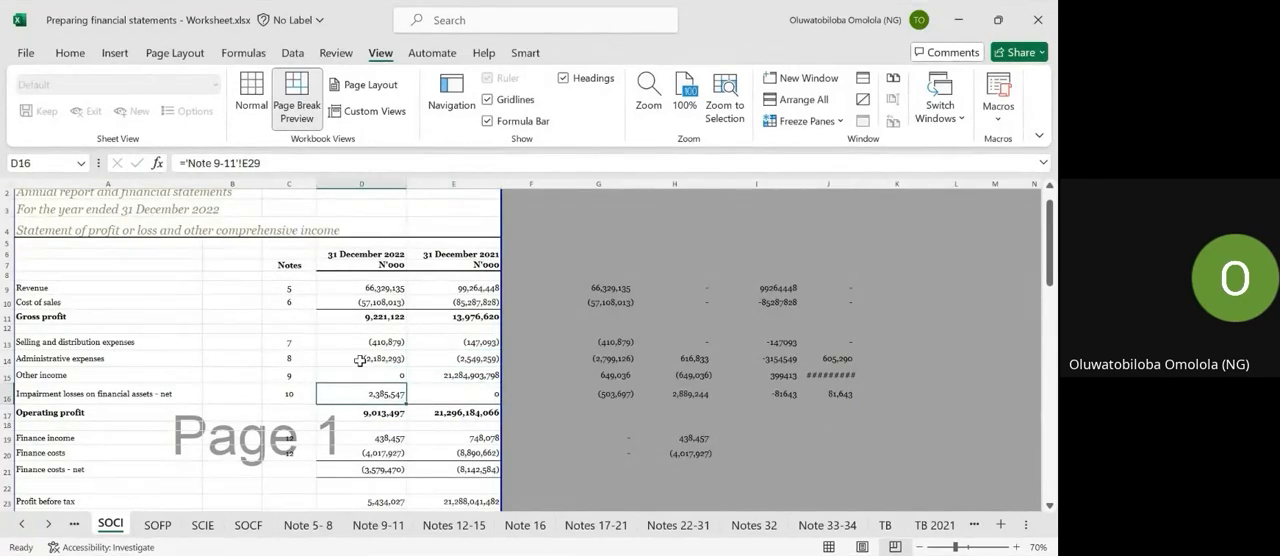
pyautogui.press('Up')
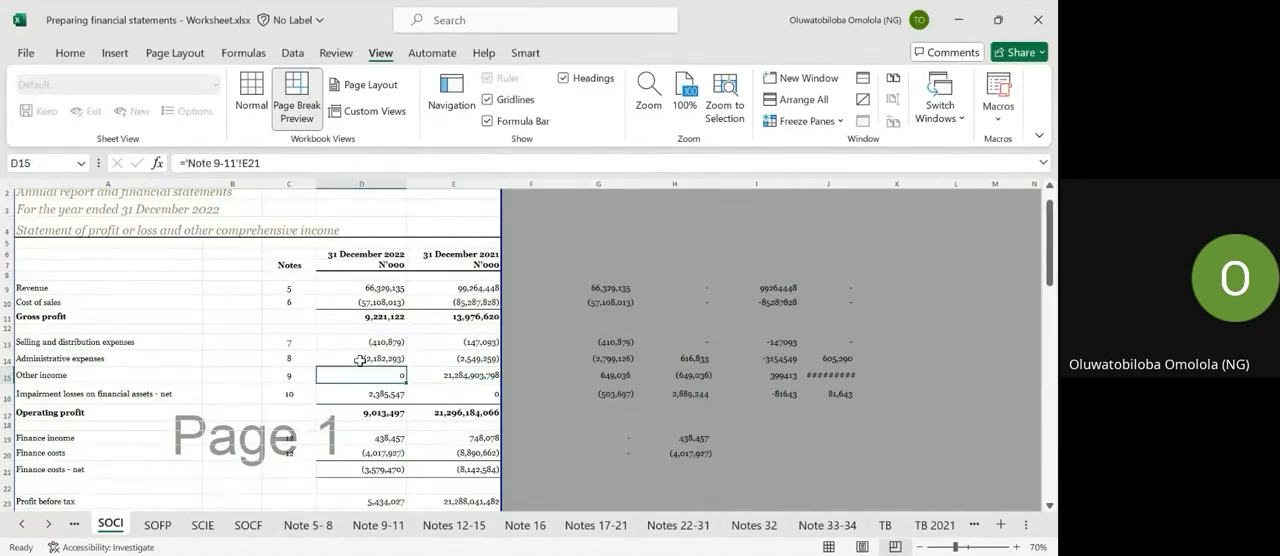
pyautogui.press('Down')
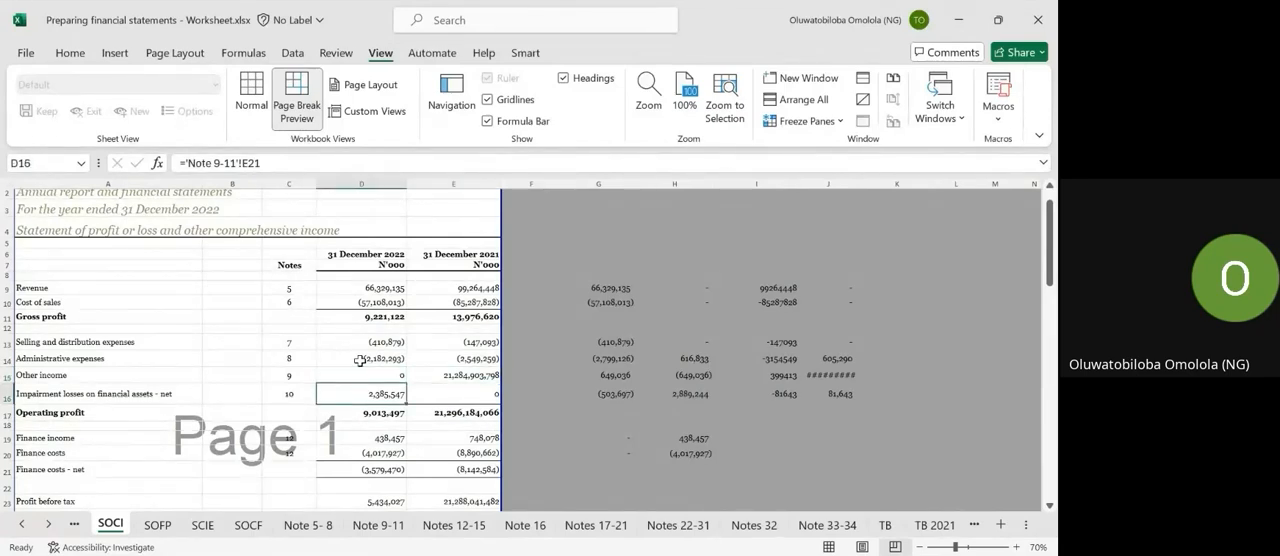
pyautogui.scroll(-1, 360, 360)
pyautogui.press('Down')
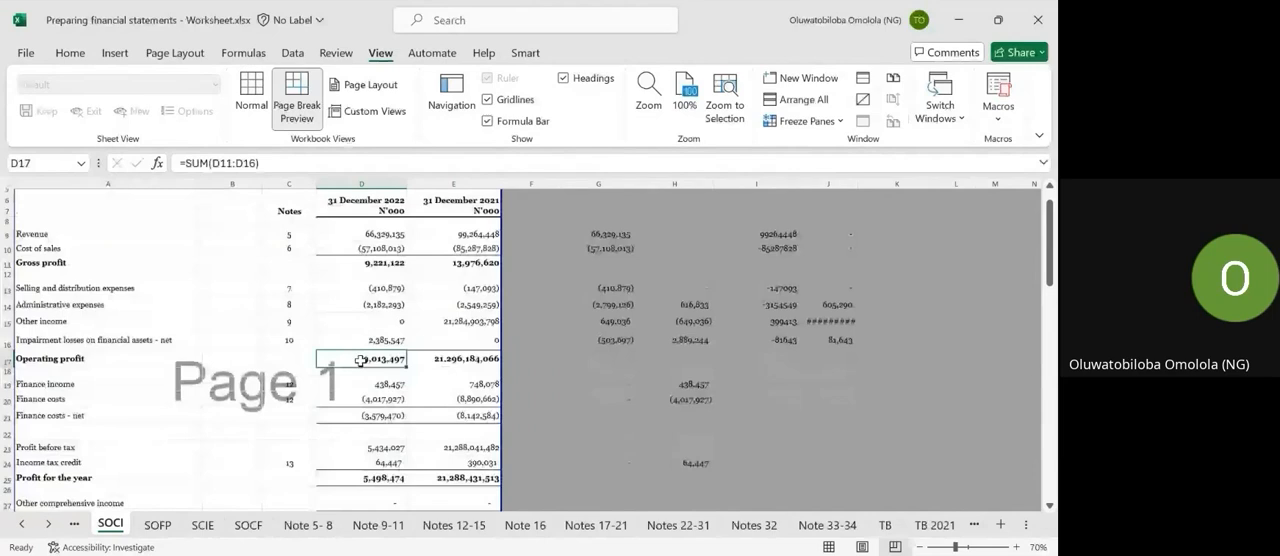
# Trace the 2022 finance income in D19 to its note on the Notes 12-15 sheet, inspect the foreign exchange gain formula and return to SOCI.
pyautogui.click(393, 385)
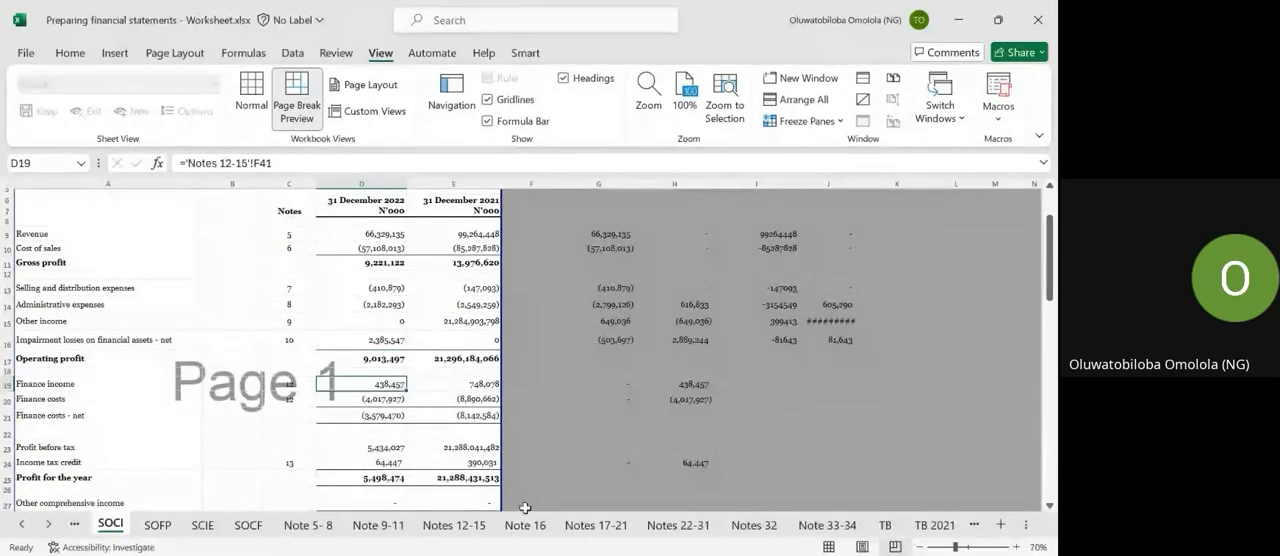
pyautogui.hotkey('ctrl', '[')
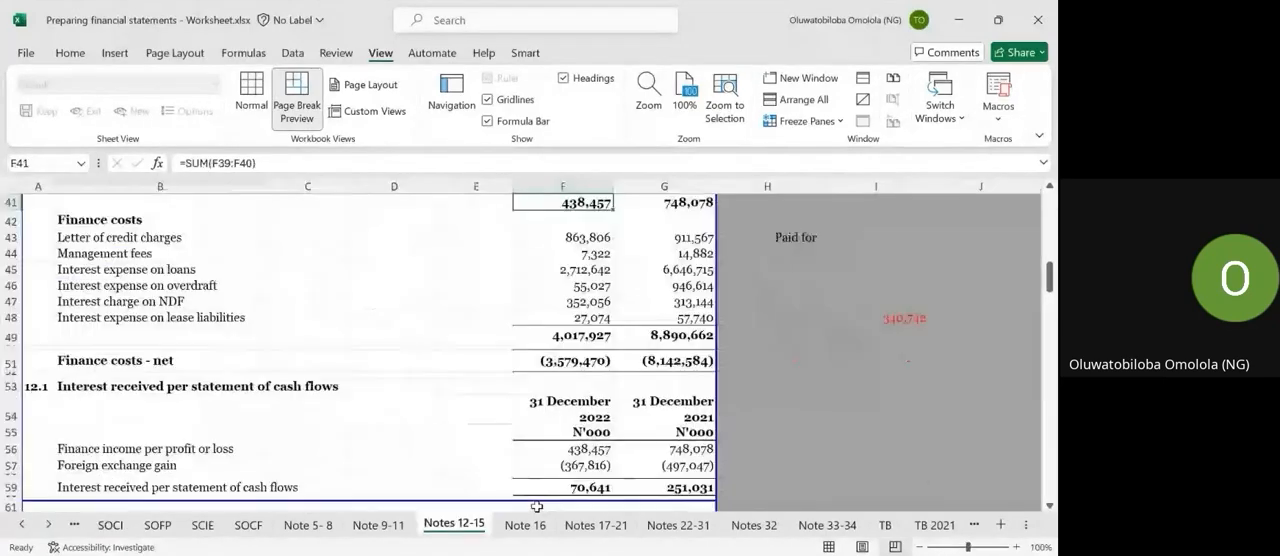
pyautogui.scroll(1, 614, 370)
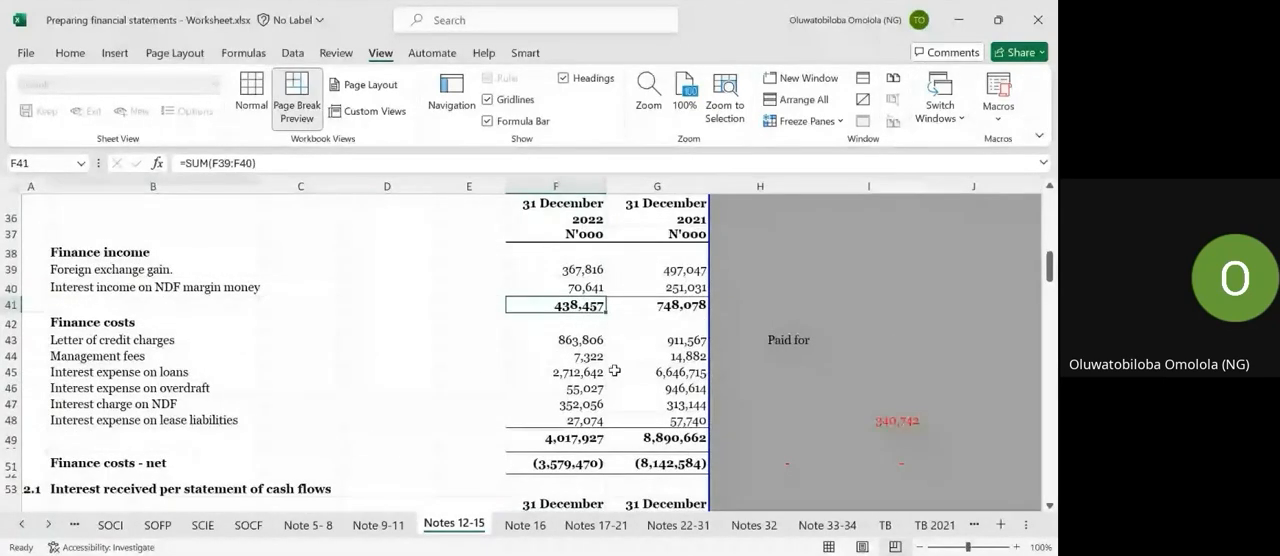
pyautogui.click(563, 274)
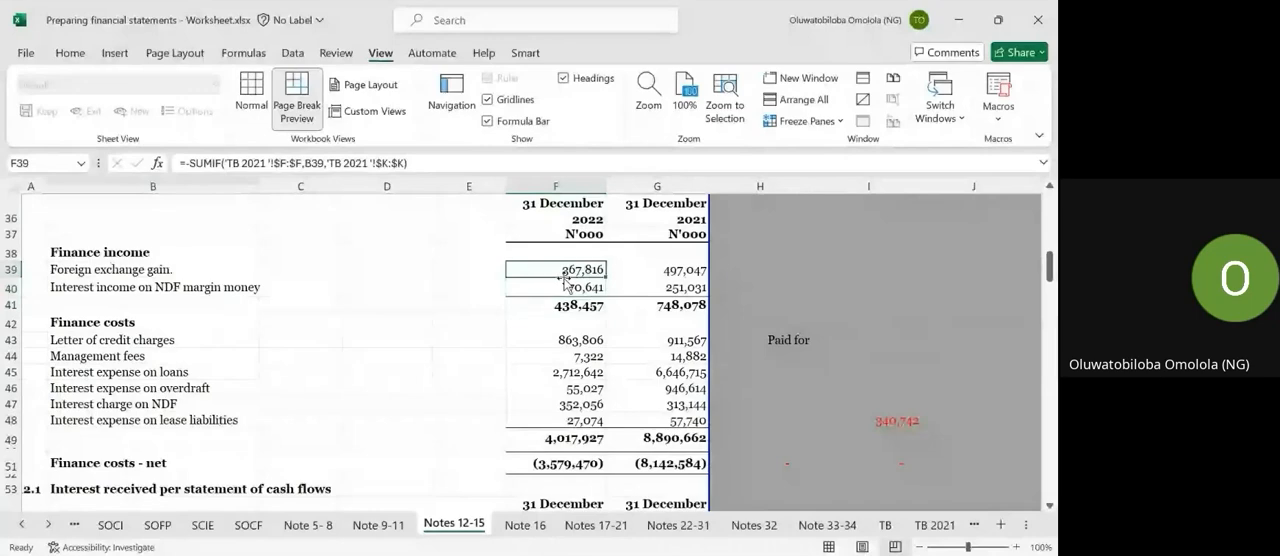
pyautogui.click(123, 525)
pyautogui.scroll(-3, 343, 396)
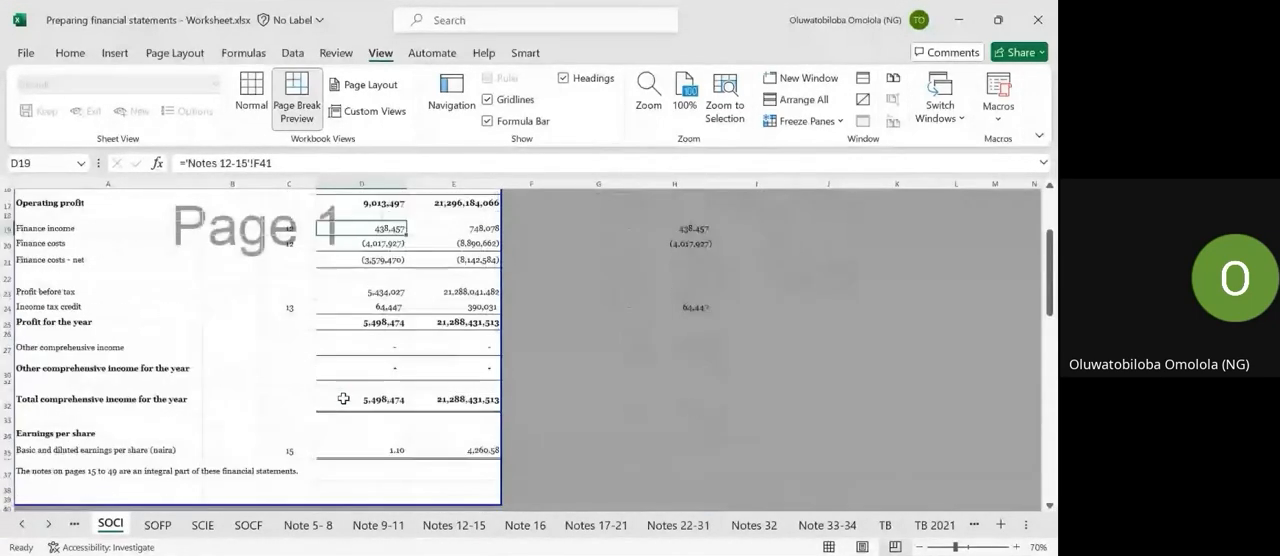
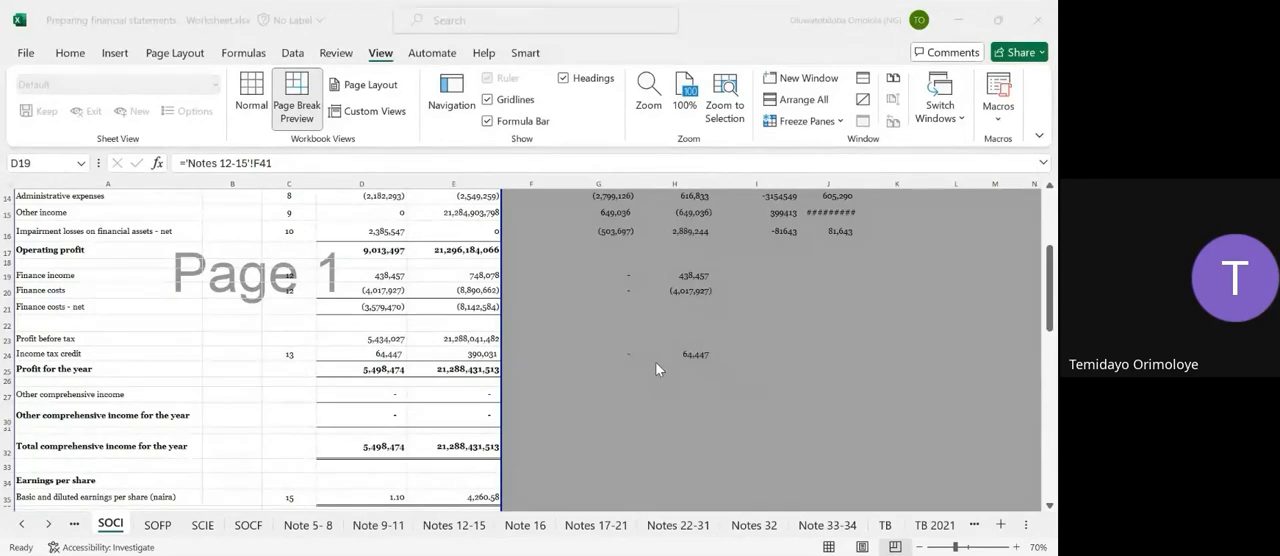
# Look over the TB 2021 and TB trial balance sheets.
pyautogui.scroll(5, 669, 272)
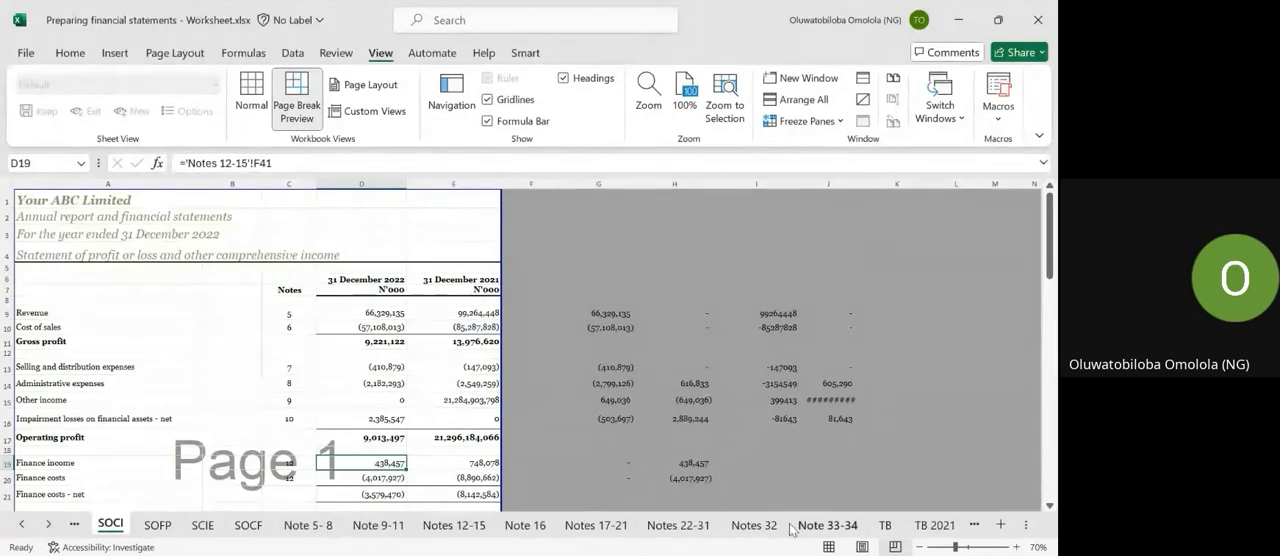
pyautogui.click(935, 525)
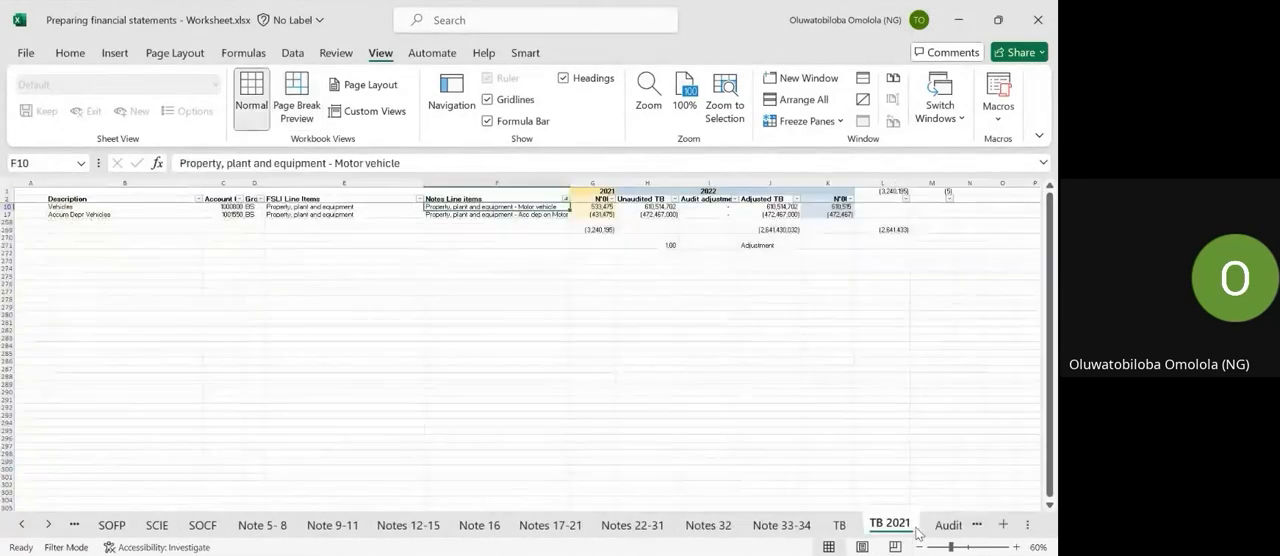
pyautogui.click(839, 524)
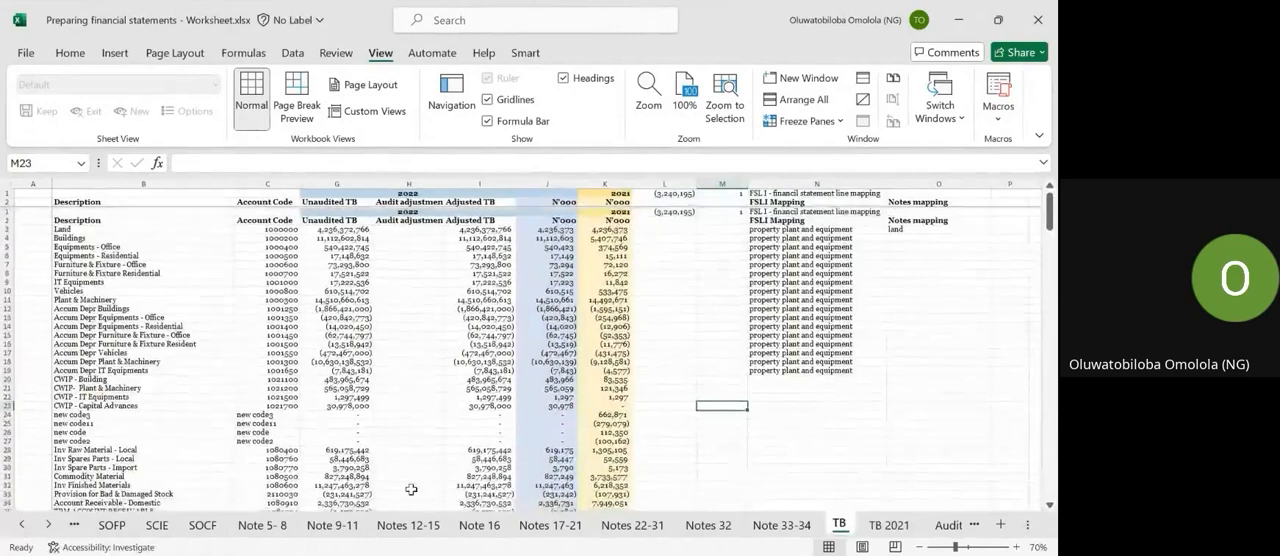
# Inspect the manual addition in H21 and the SUMIF formula in I21 beside the notes on the Note 5-8 sheet.
pyautogui.click(262, 525)
pyautogui.scroll(-3, 644, 371)
pyautogui.hscroll(3, 644, 371)
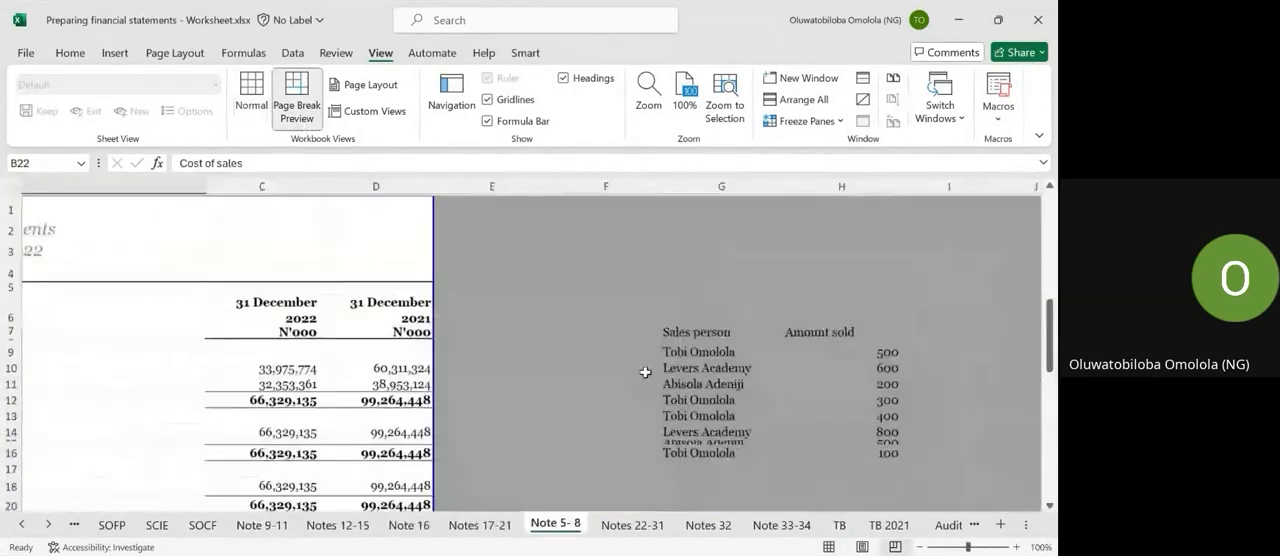
pyautogui.scroll(-1, 645, 372)
pyautogui.hscroll(1, 645, 372)
pyautogui.click(831, 369)
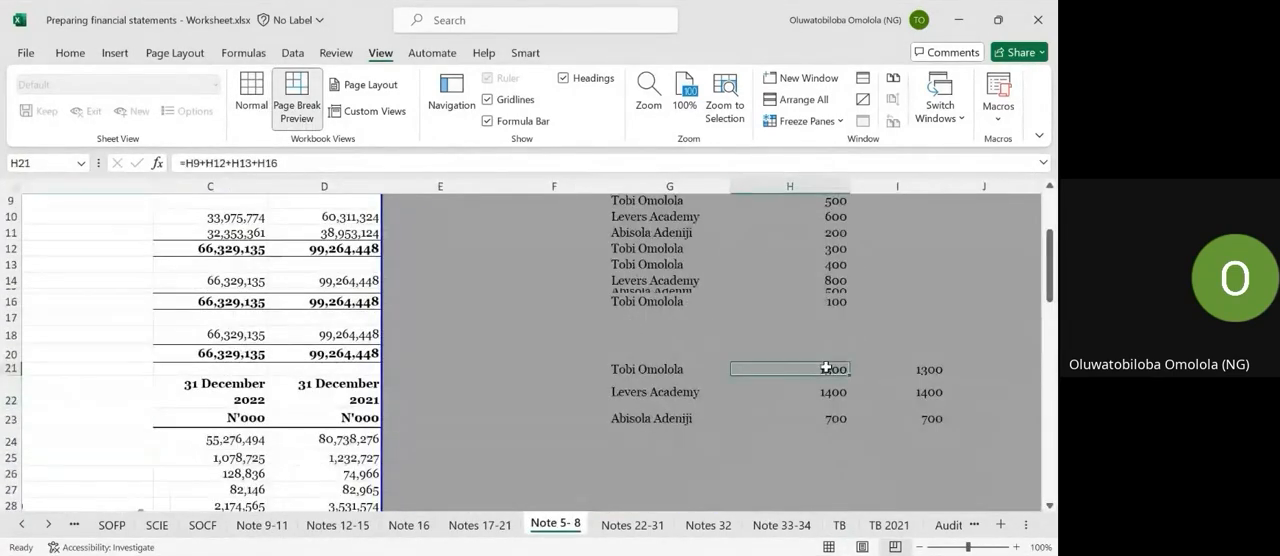
pyautogui.click(922, 372)
pyautogui.click(394, 169)
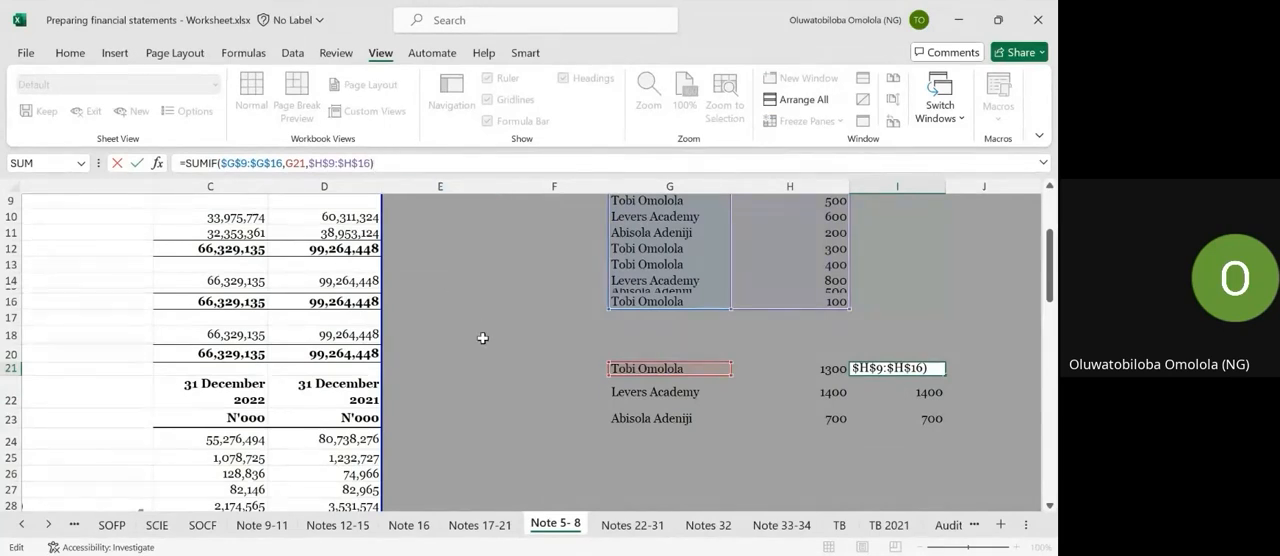
pyautogui.hotkey('ctrl', 'Return')
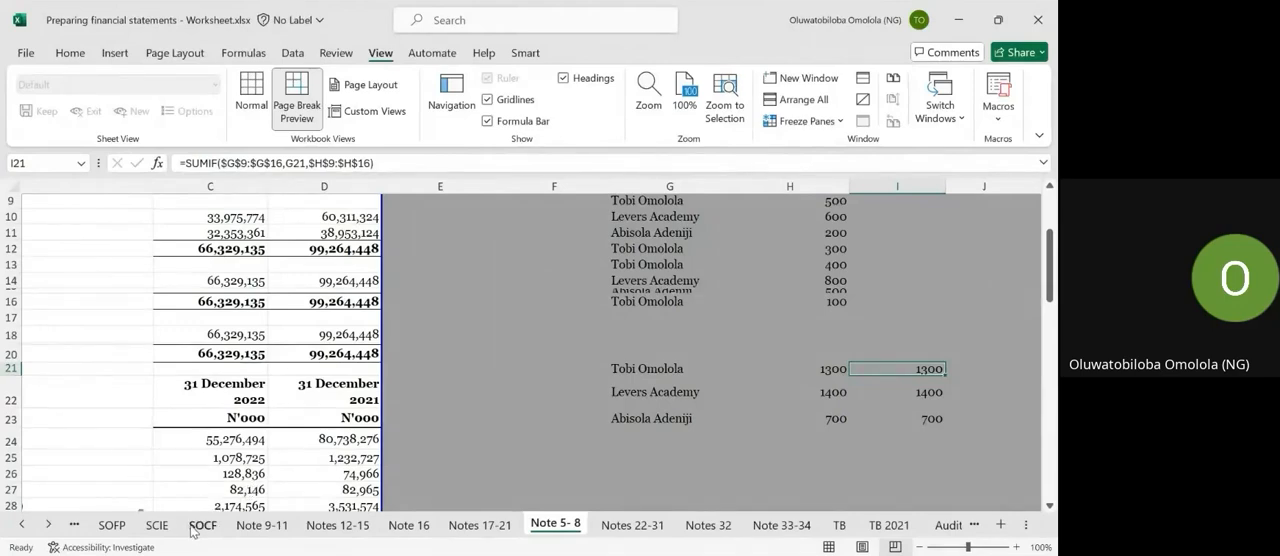
# Look over the statement of financial position on SOFP and the statement of profit or loss on SOCI.
pyautogui.click(112, 525)
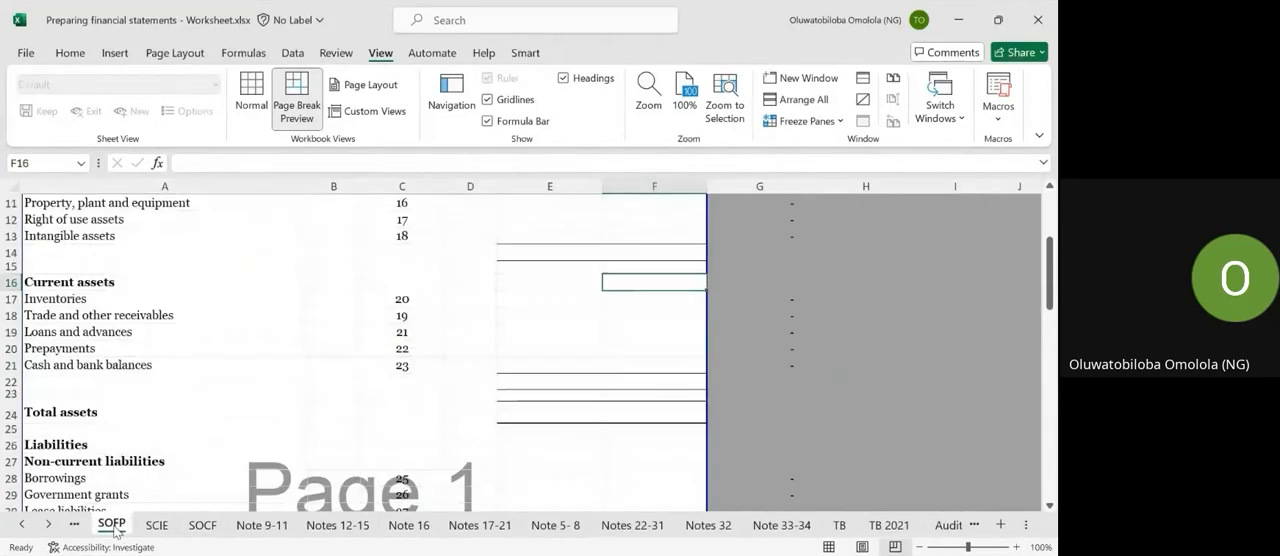
pyautogui.scroll(3, 336, 385)
pyautogui.scroll(-1, 336, 385)
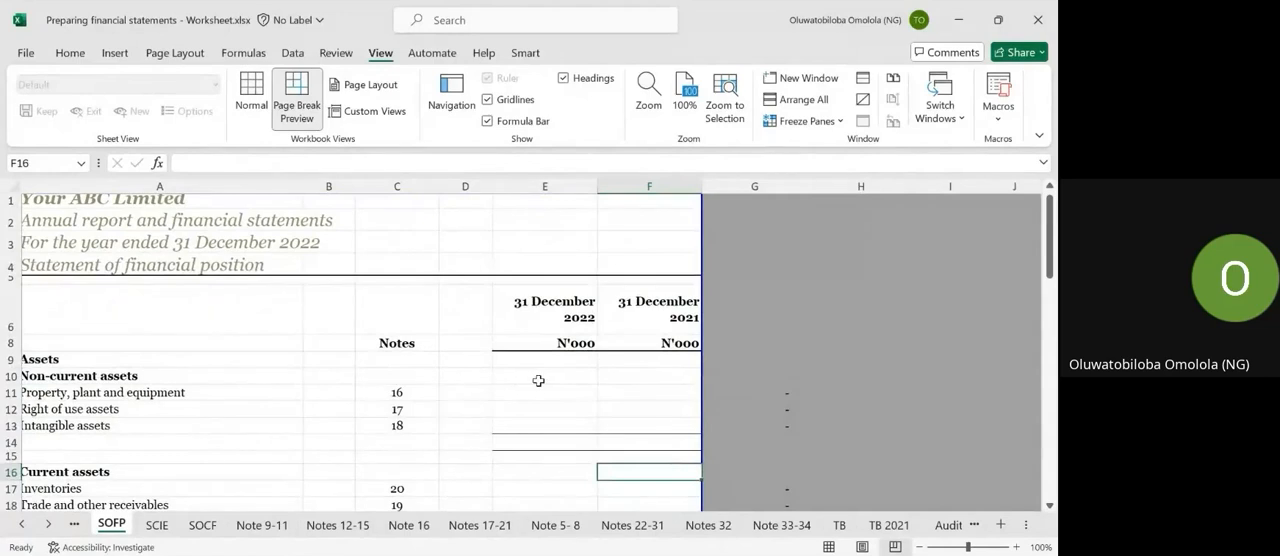
pyautogui.click(538, 380)
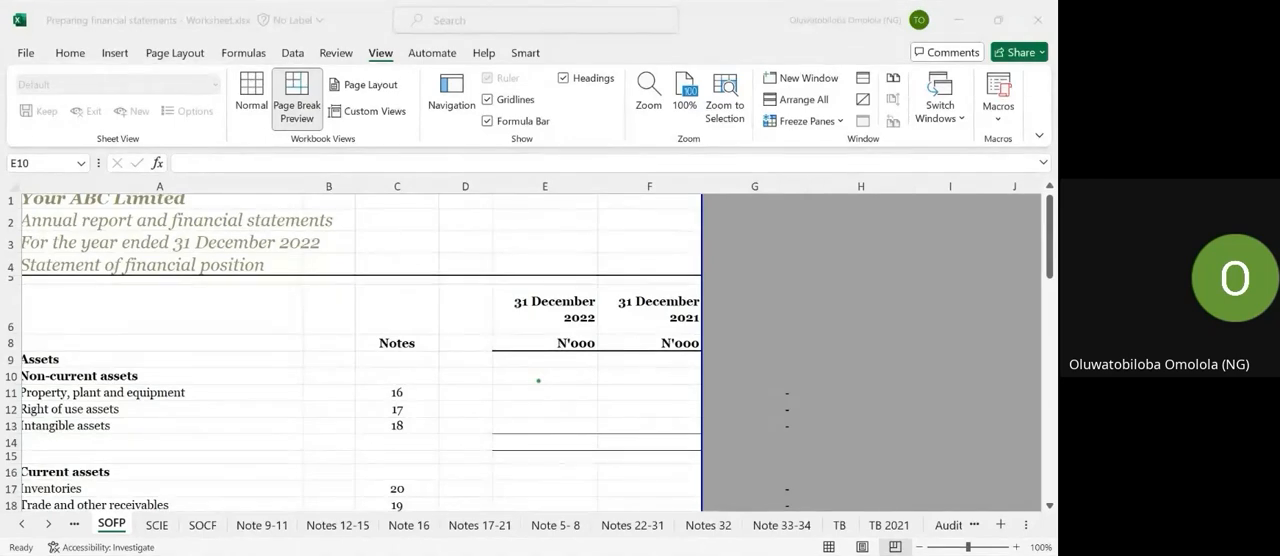
pyautogui.press('Return')
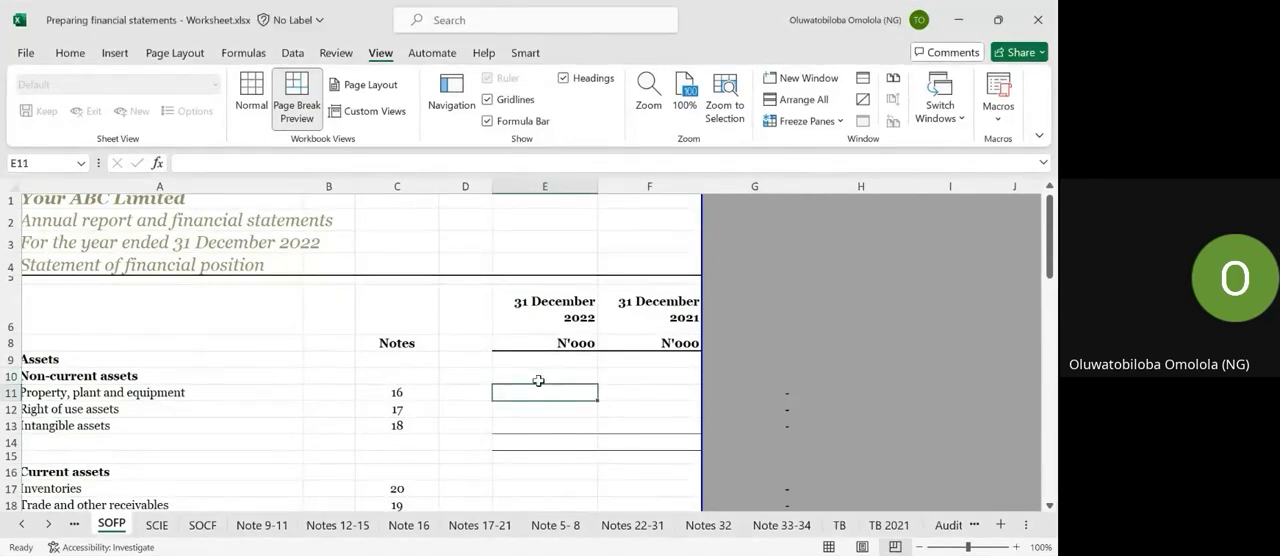
pyautogui.click(74, 524)
pyautogui.scroll(-3, 346, 334)
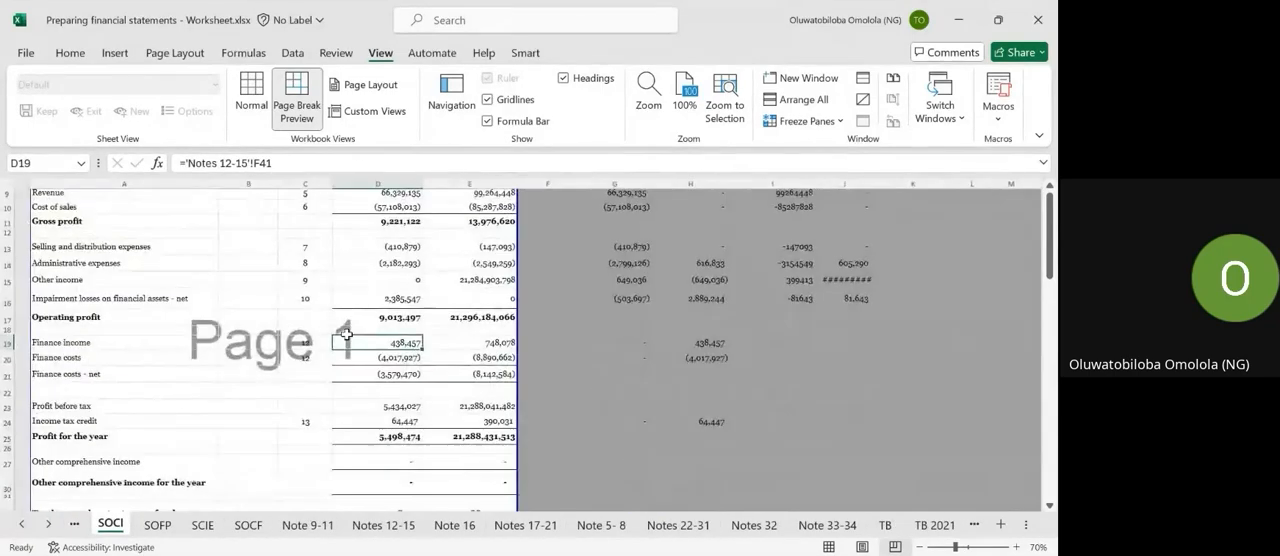
pyautogui.scroll(-1, 346, 334)
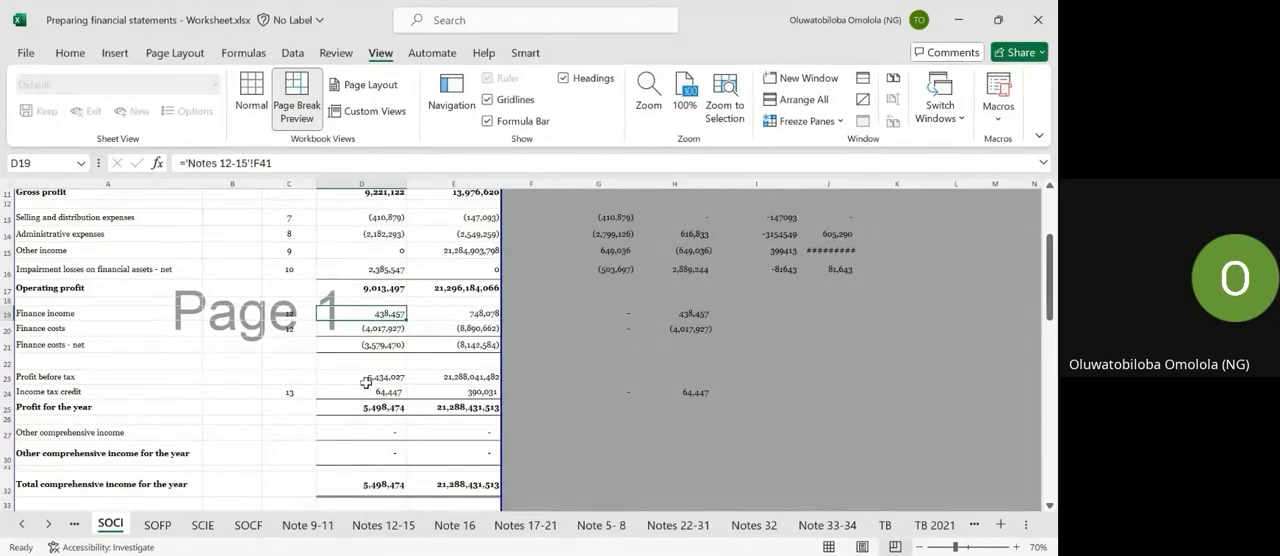
# Link the 2022 property, plant and equipment in SOFP cell E11 to the total net book value in I40 of the Note 16 sheet.
pyautogui.click(157, 525)
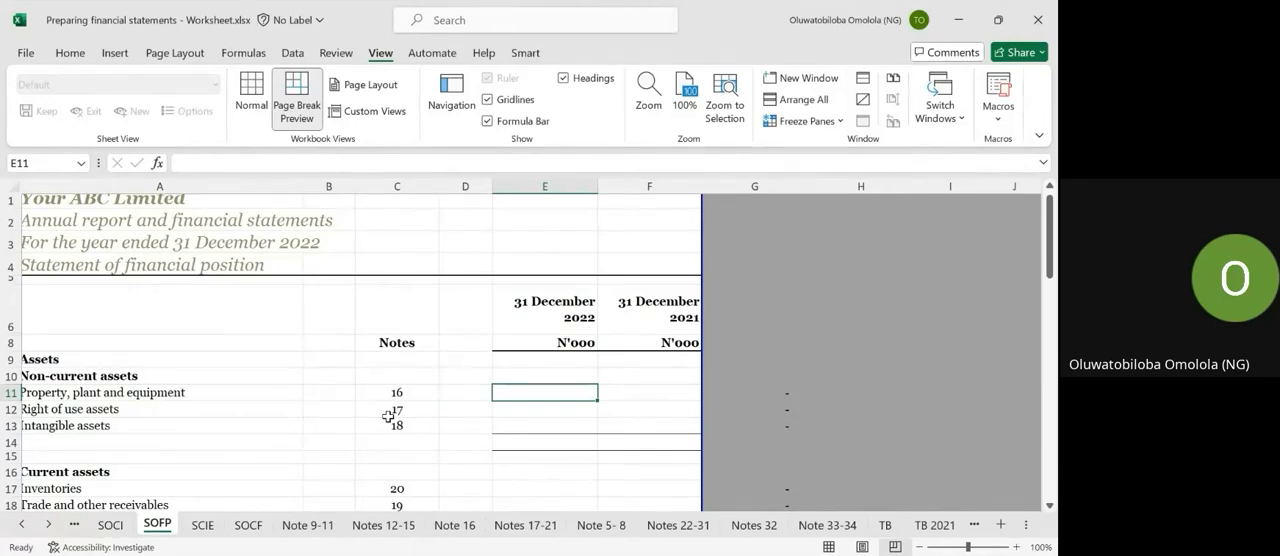
pyautogui.write('=')
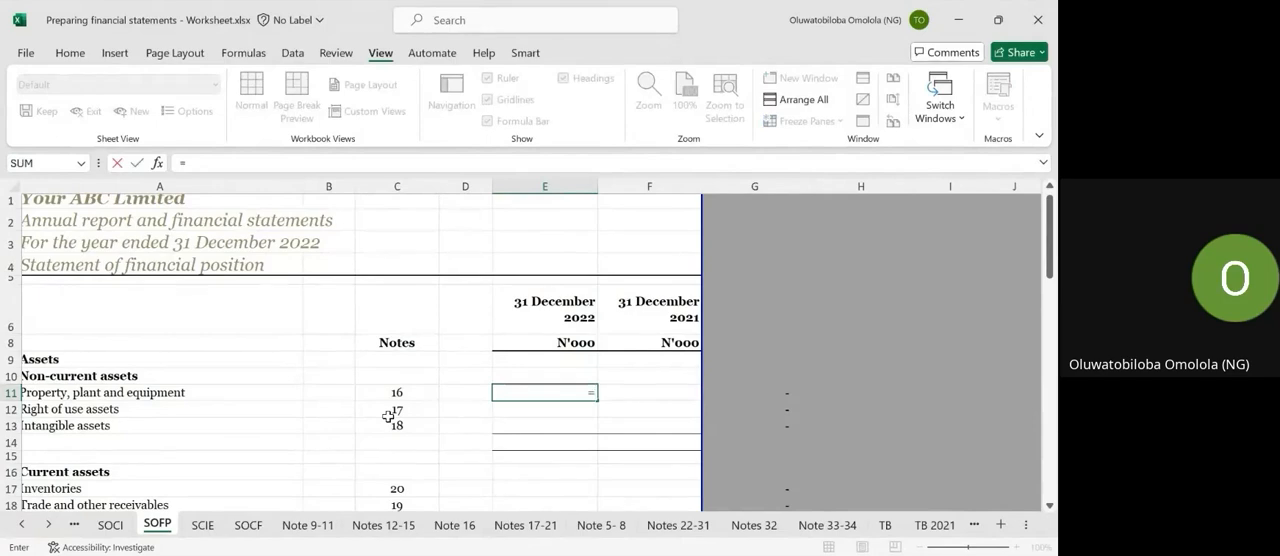
pyautogui.click(457, 526)
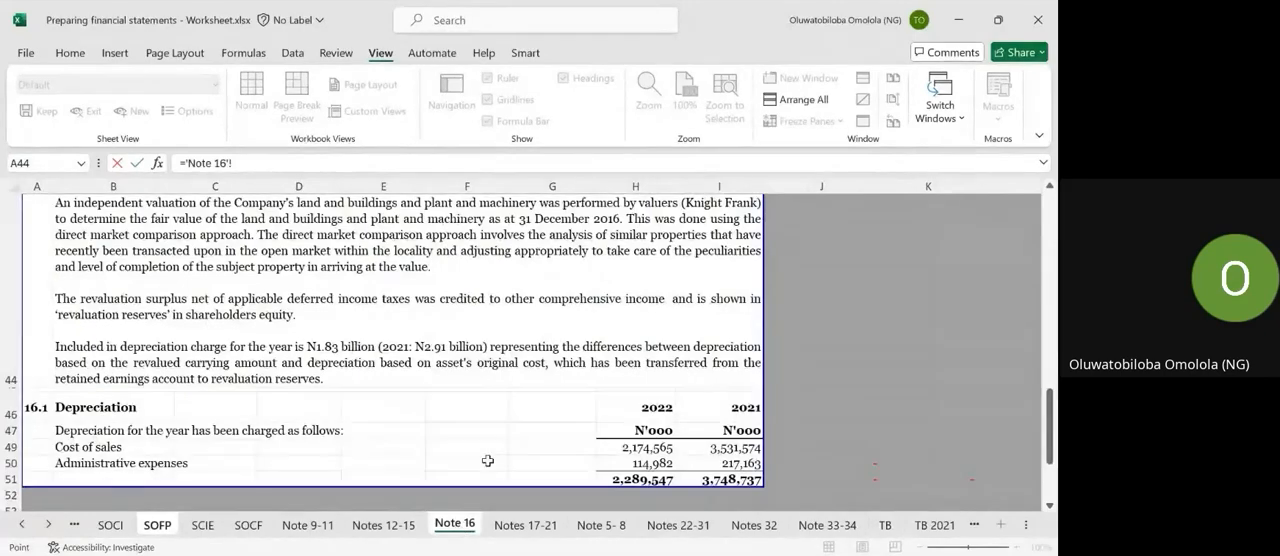
pyautogui.scroll(8, 486, 458)
pyautogui.scroll(-5, 486, 458)
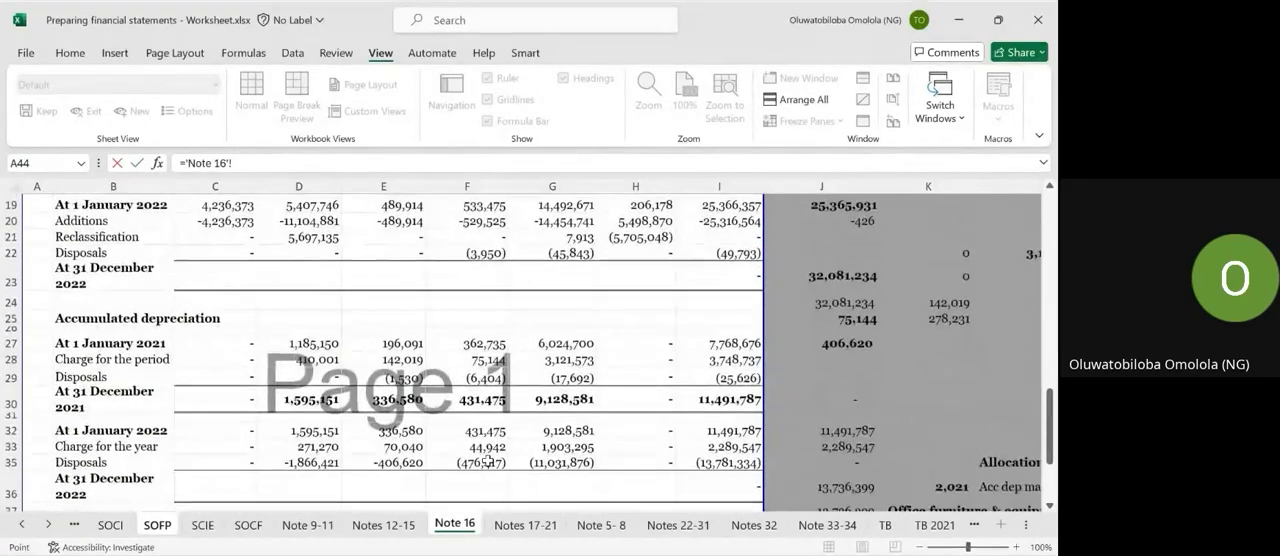
pyautogui.scroll(-1, 487, 459)
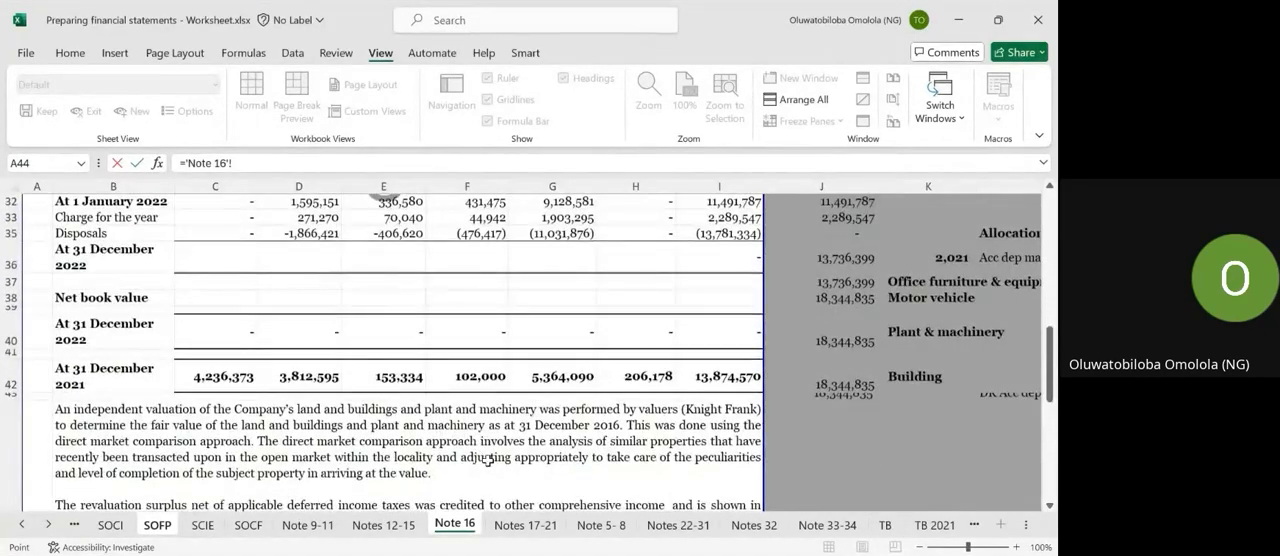
pyautogui.click(723, 332)
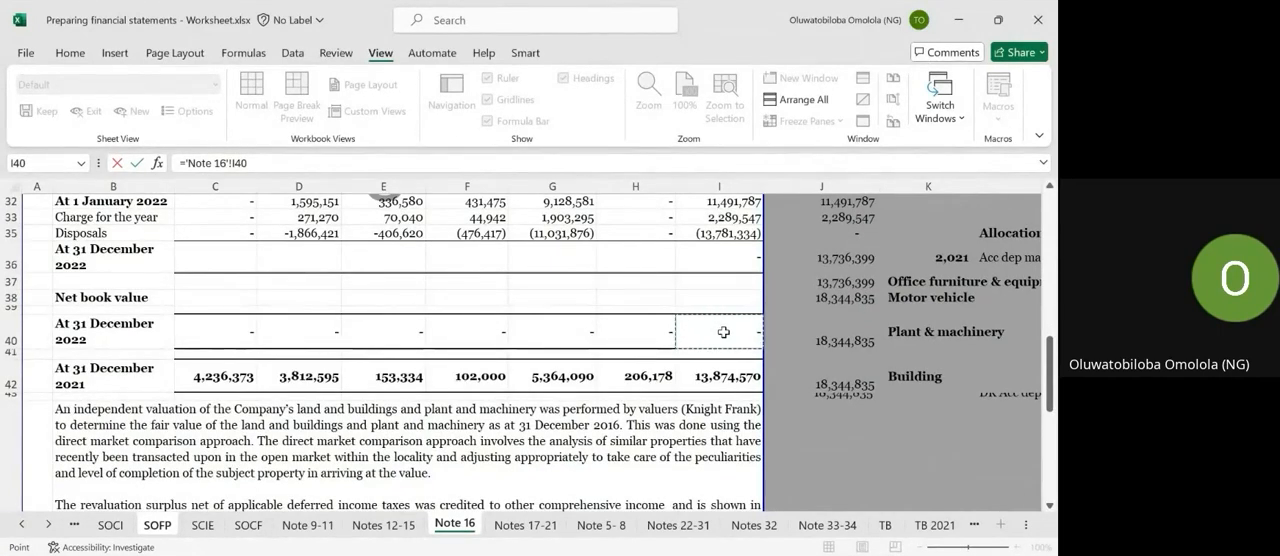
pyautogui.scroll(2, 723, 332)
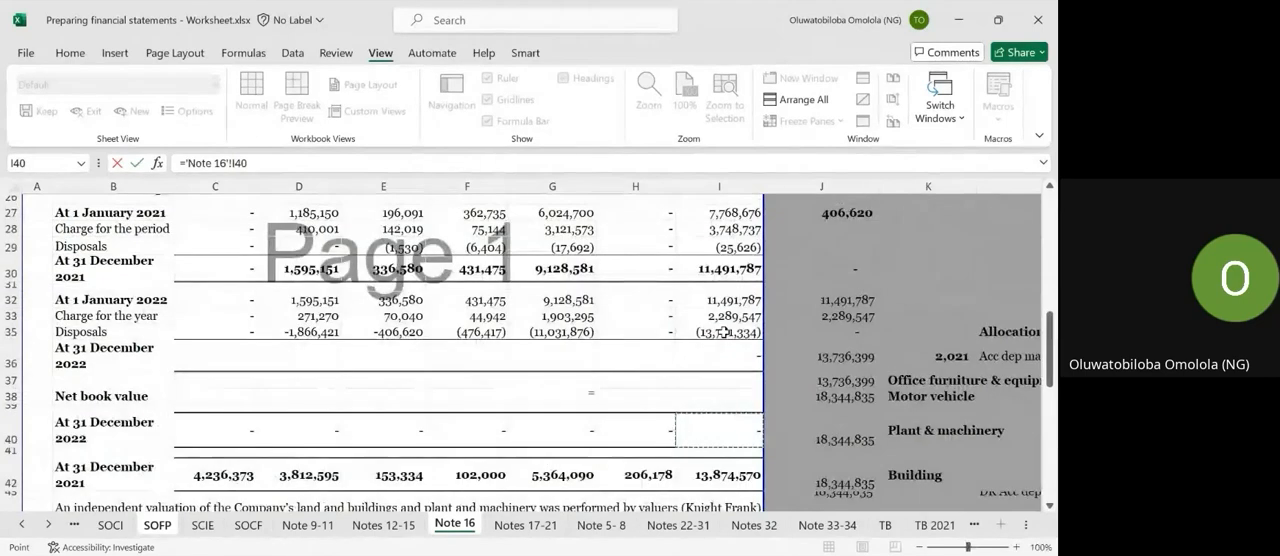
pyautogui.press('Escape')
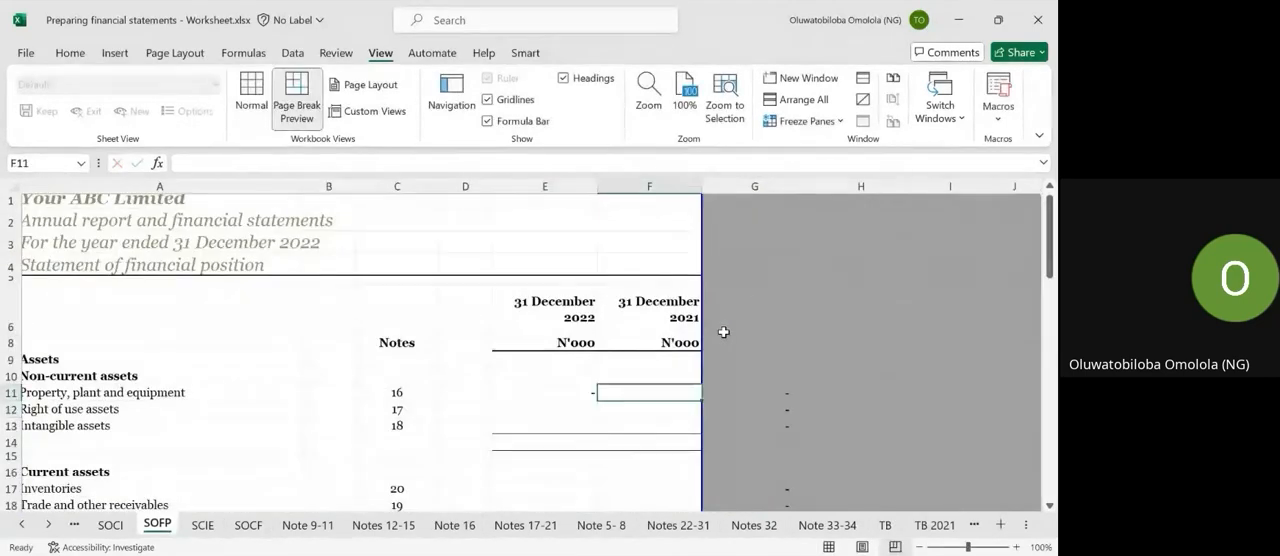
# Link the 2021 property, plant and equipment in SOFP cell F11 to the total net book value in I42 of the Note 16 sheet.
pyautogui.write('=')
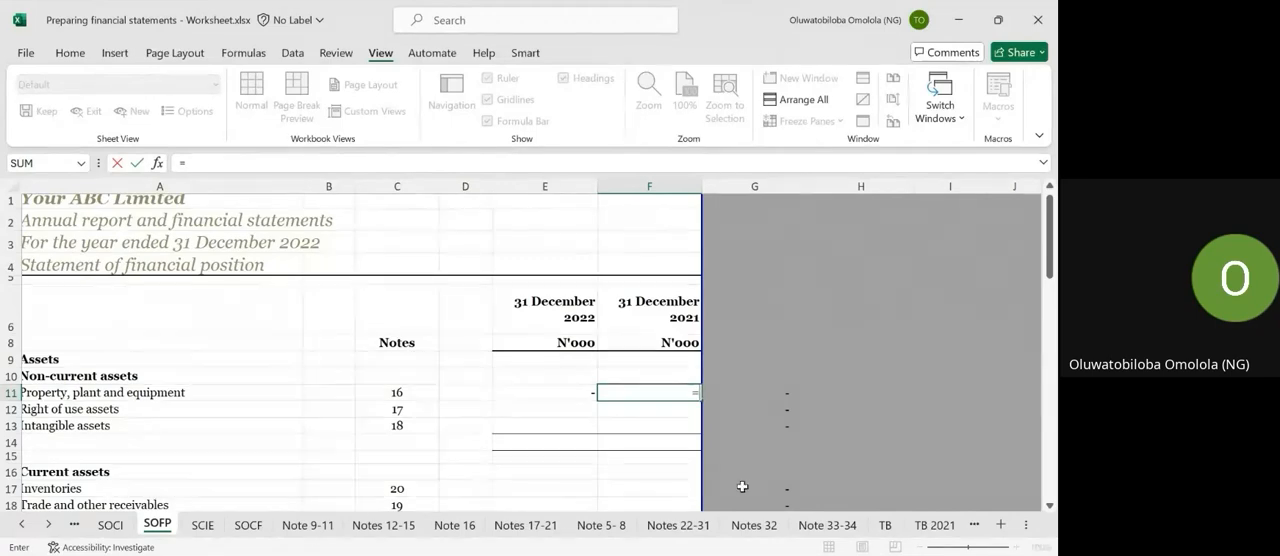
pyautogui.click(462, 526)
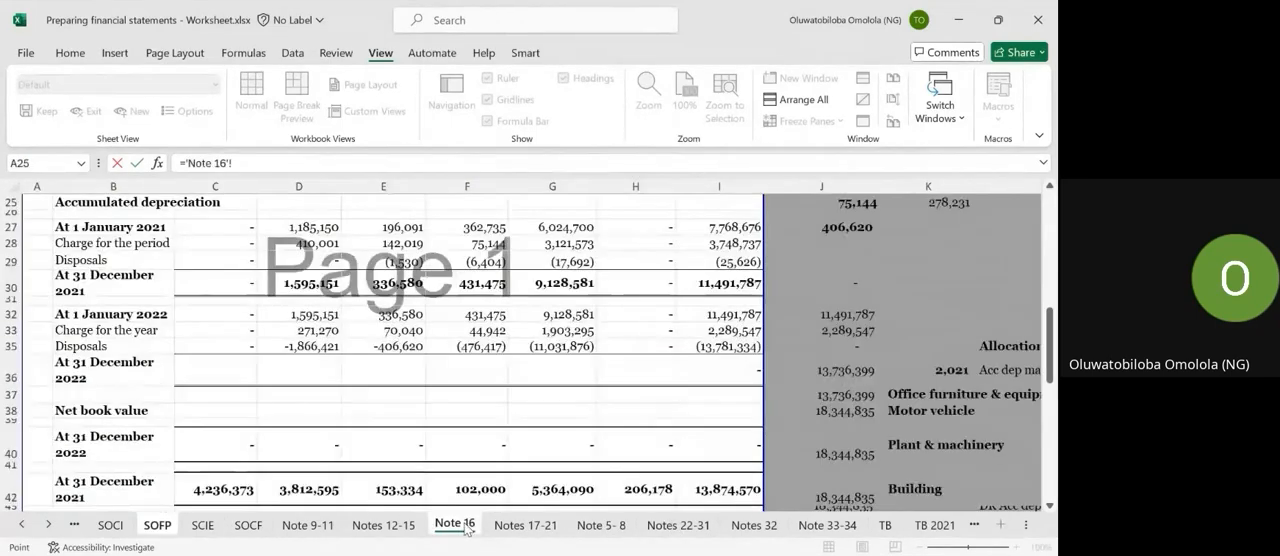
pyautogui.click(716, 490)
pyautogui.press('Return')
pyautogui.press('Left')
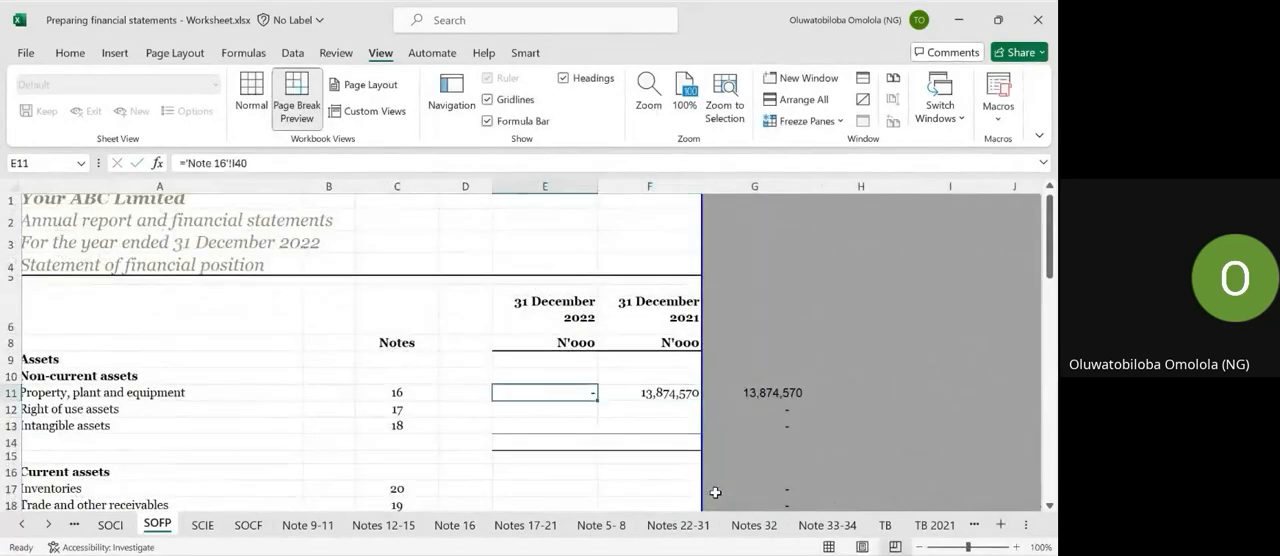
# Link the 2022 right of use assets in SOFP cell E12 to the total cost in E29 of the Notes 17-21 sheet.
pyautogui.write('=')
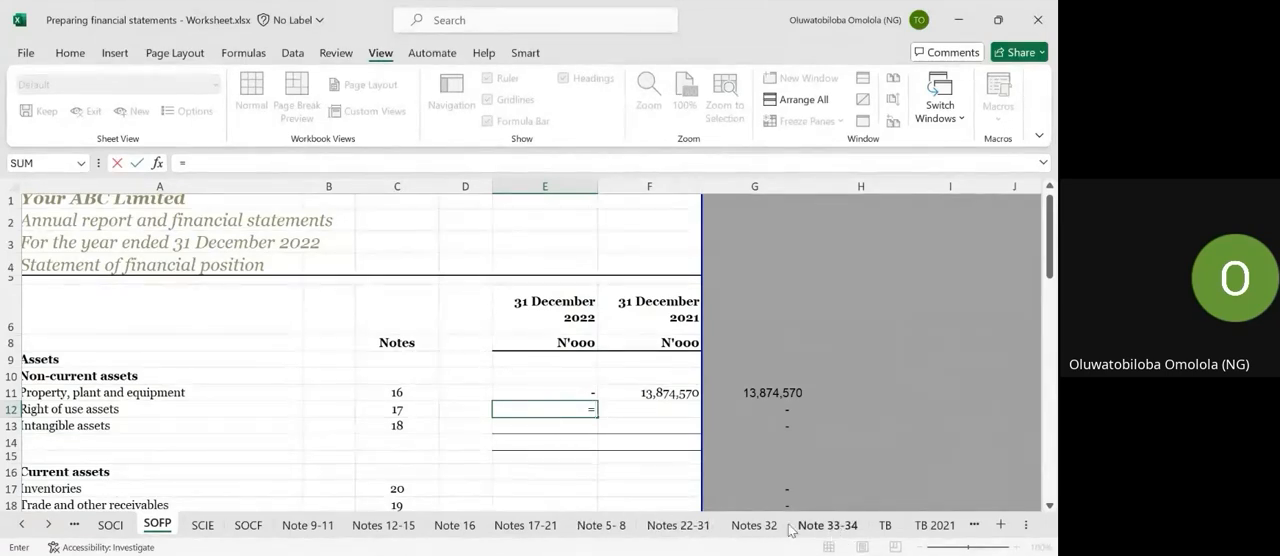
pyautogui.click(537, 530)
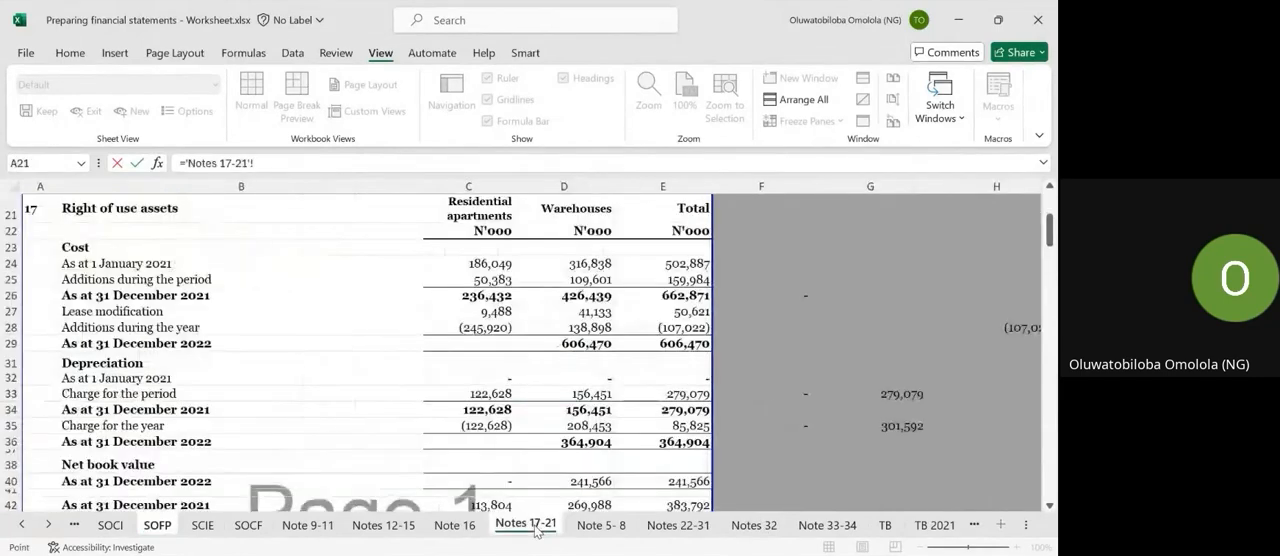
pyautogui.scroll(3, 540, 349)
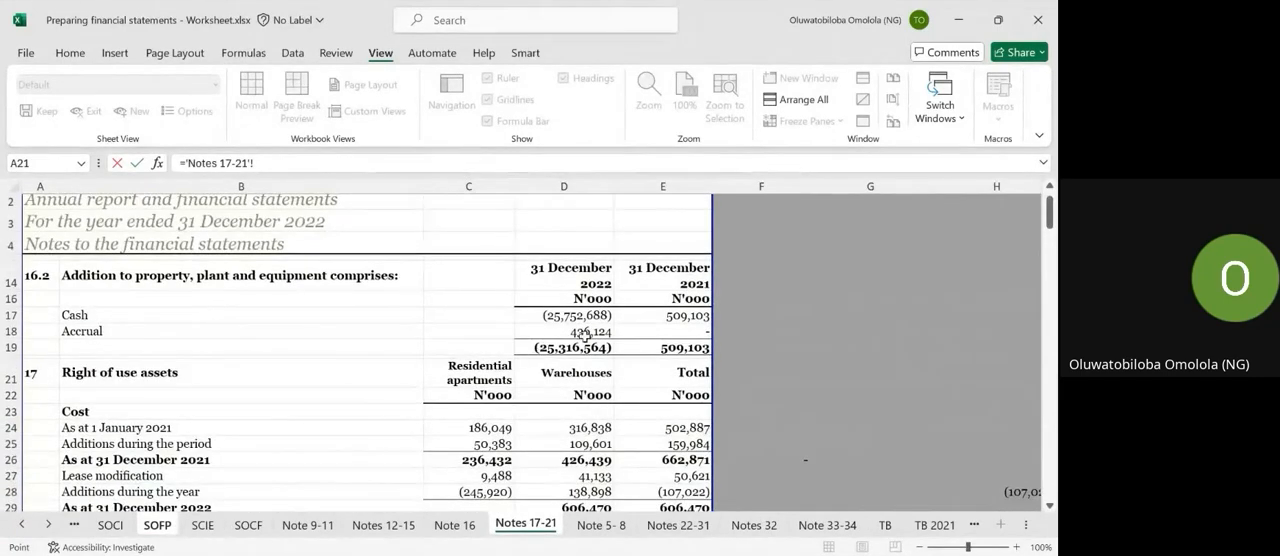
pyautogui.scroll(-5, 586, 342)
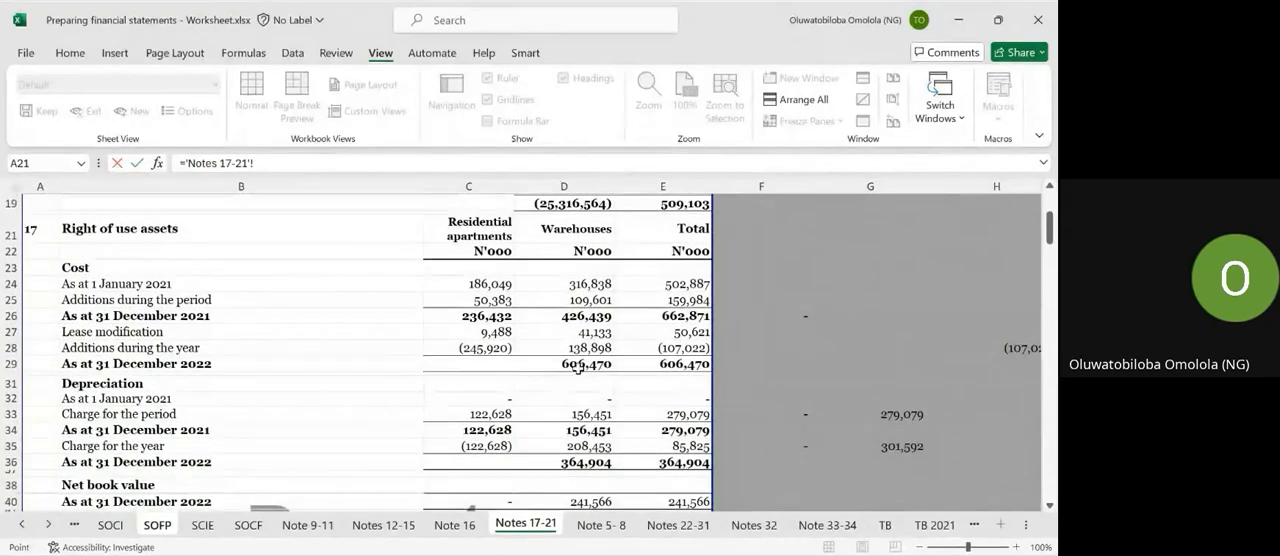
pyautogui.click(577, 364)
pyautogui.scroll(1, 578, 368)
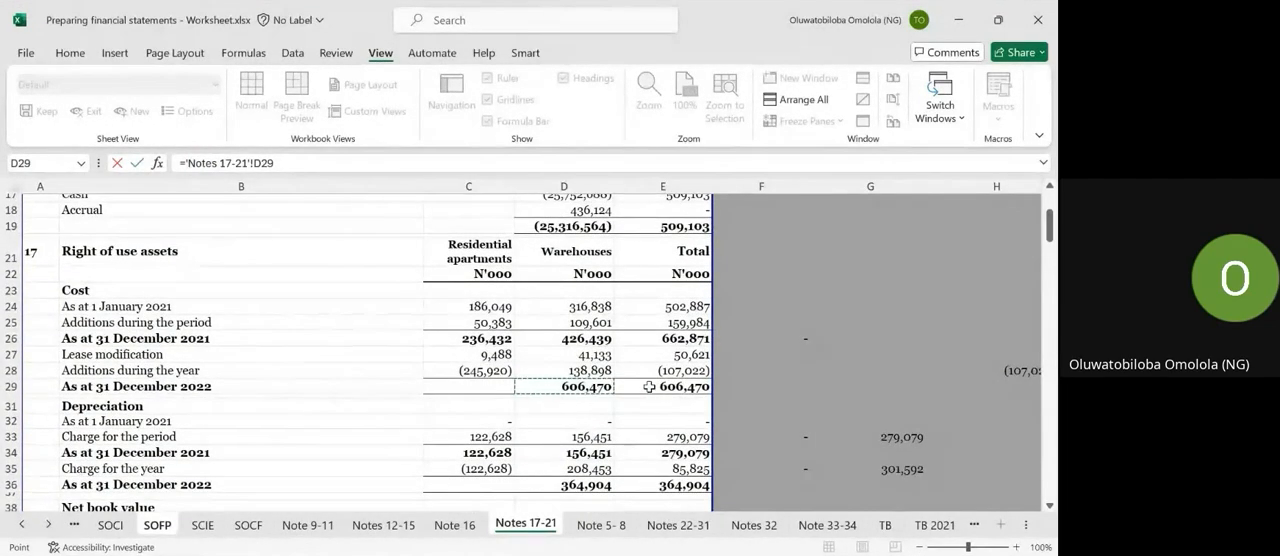
pyautogui.click(649, 386)
pyautogui.press('Return')
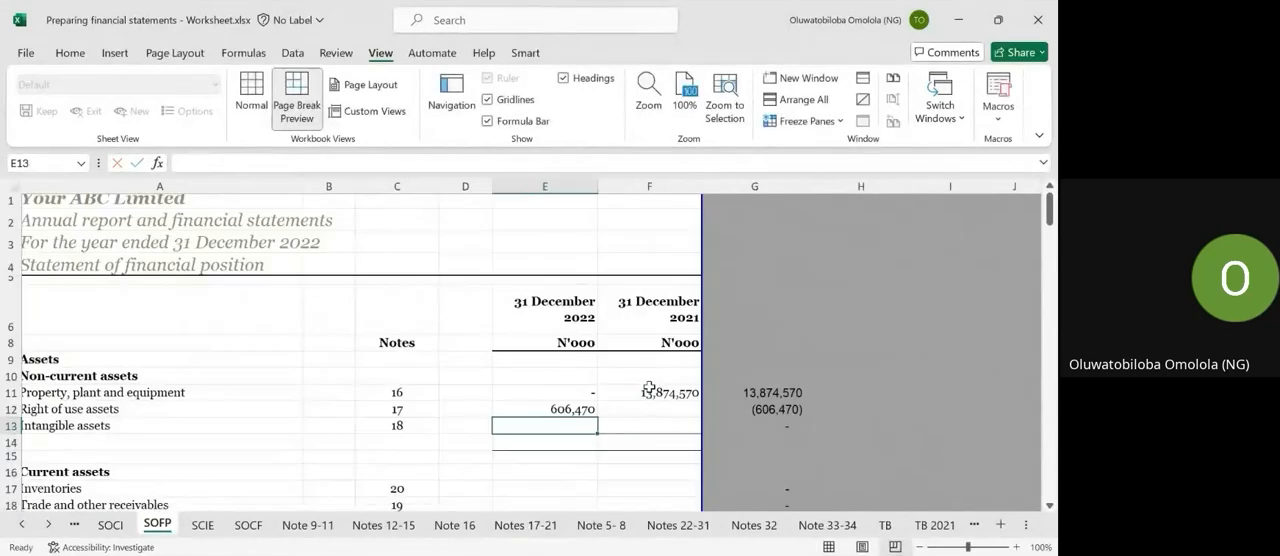
# Link the 2021 right of use assets in SOFP cell F12 to the total net book value in E42 of the Notes 17-21 sheet.
pyautogui.press('Up')
pyautogui.press('Right')
pyautogui.write('=')
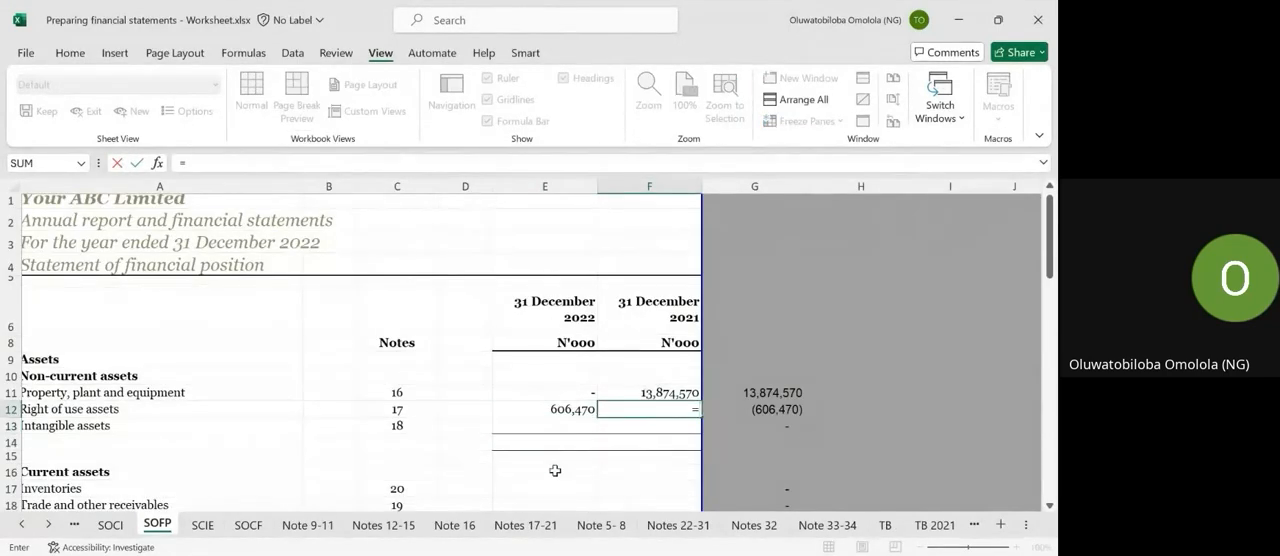
pyautogui.click(508, 533)
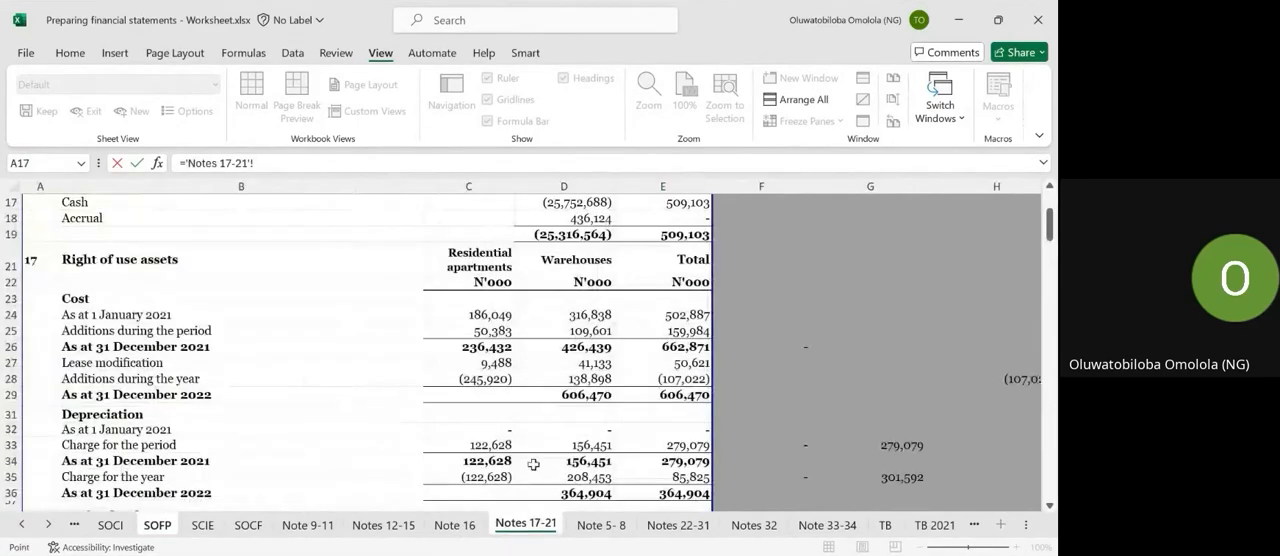
pyautogui.scroll(-1, 347, 408)
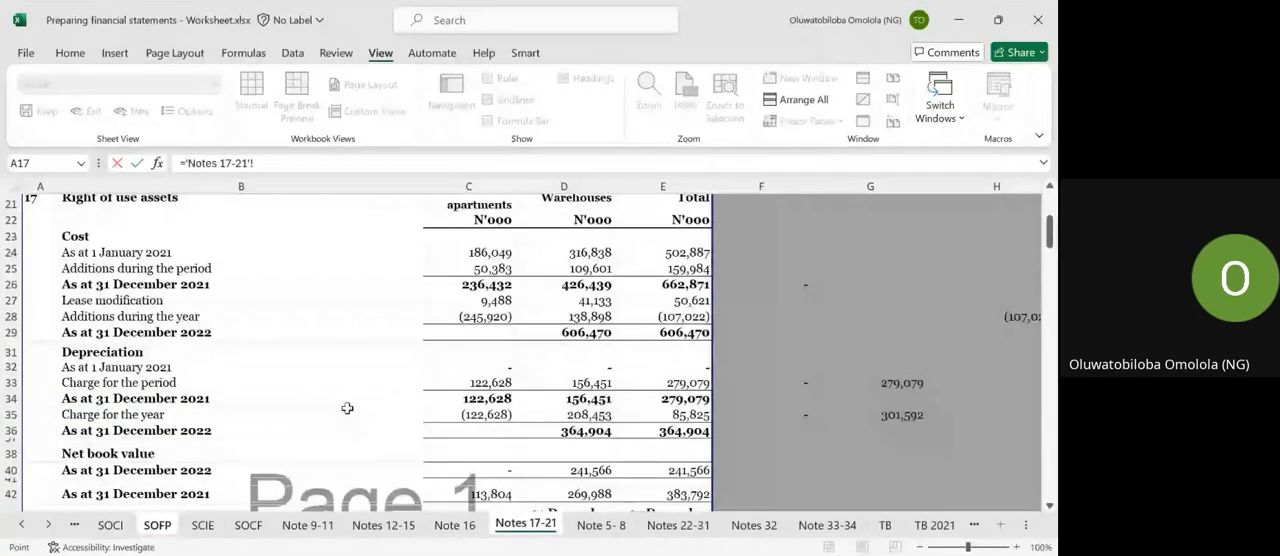
pyautogui.scroll(-1, 347, 408)
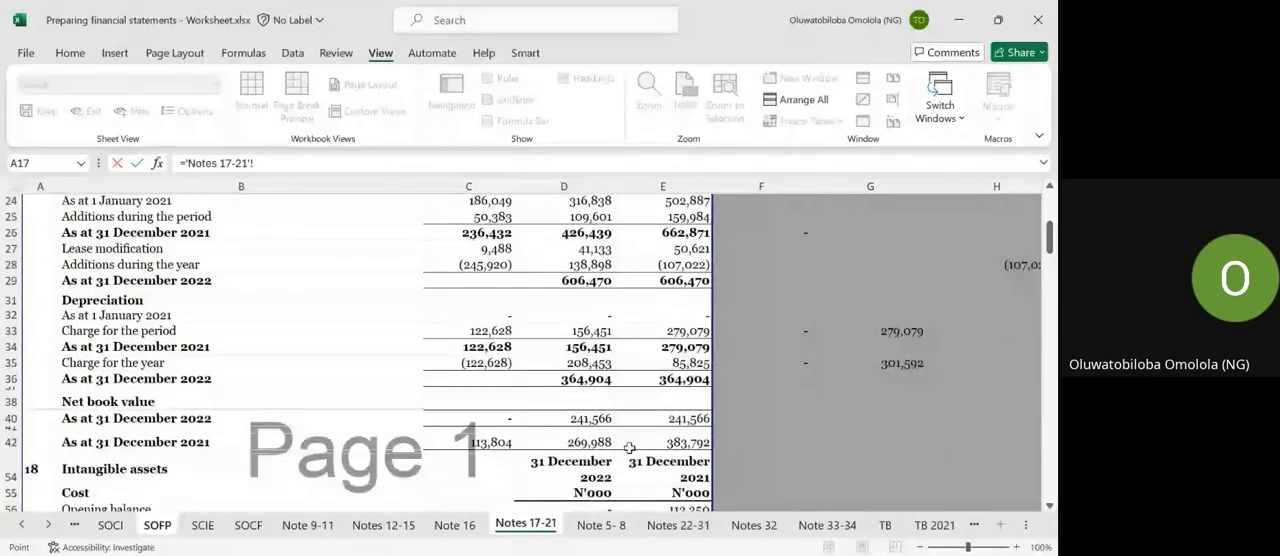
pyautogui.click(629, 447)
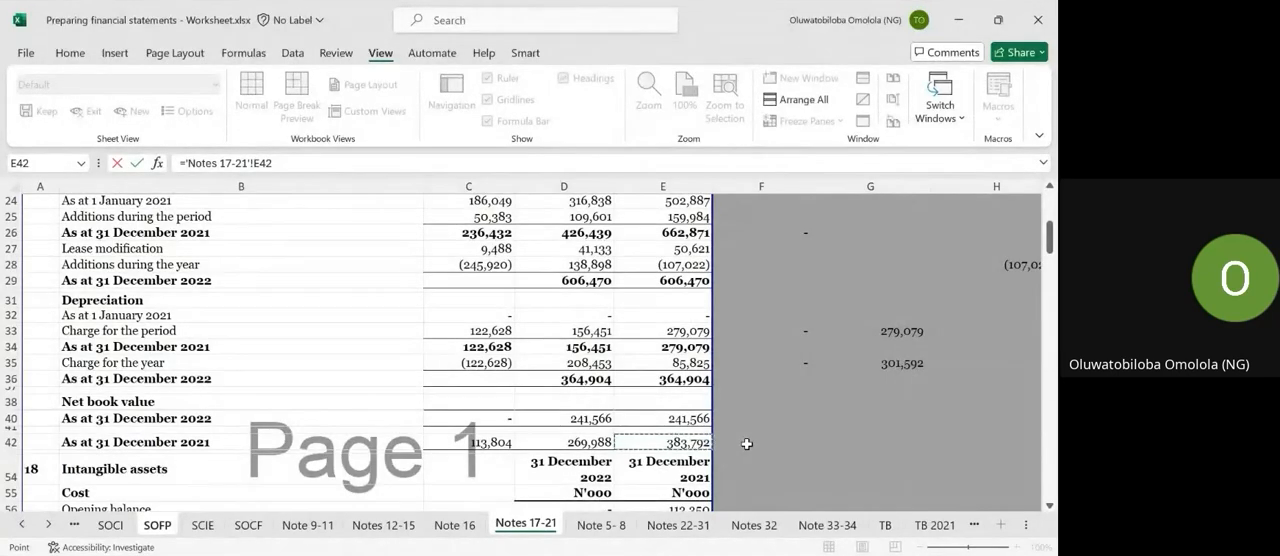
pyautogui.press('Return')
# Relink the 2022 right of use assets in SOFP cell E12 to the total net book value in E40 of the Notes 17-21 sheet.
pyautogui.press('Up')
pyautogui.press('Left')
pyautogui.write('=')
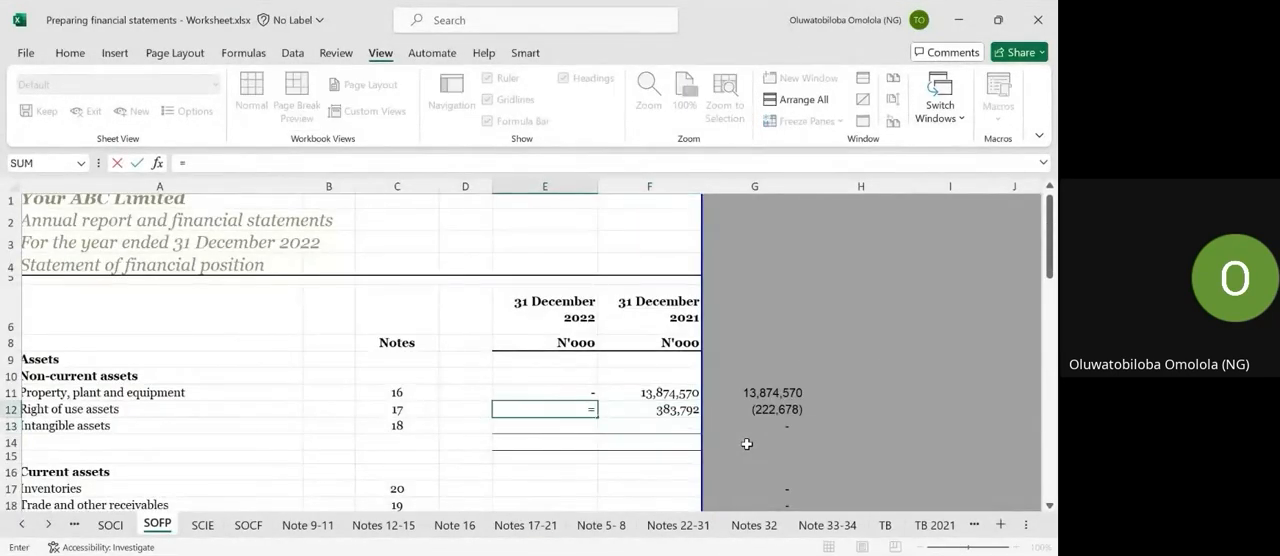
pyautogui.click(524, 524)
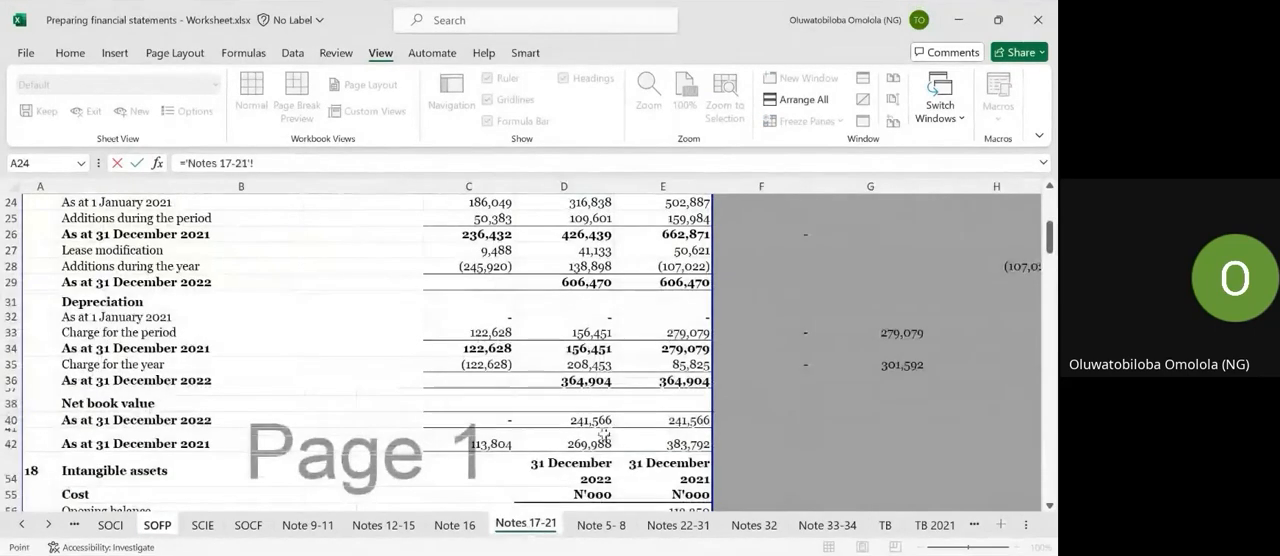
pyautogui.click(668, 421)
pyautogui.press('Return')
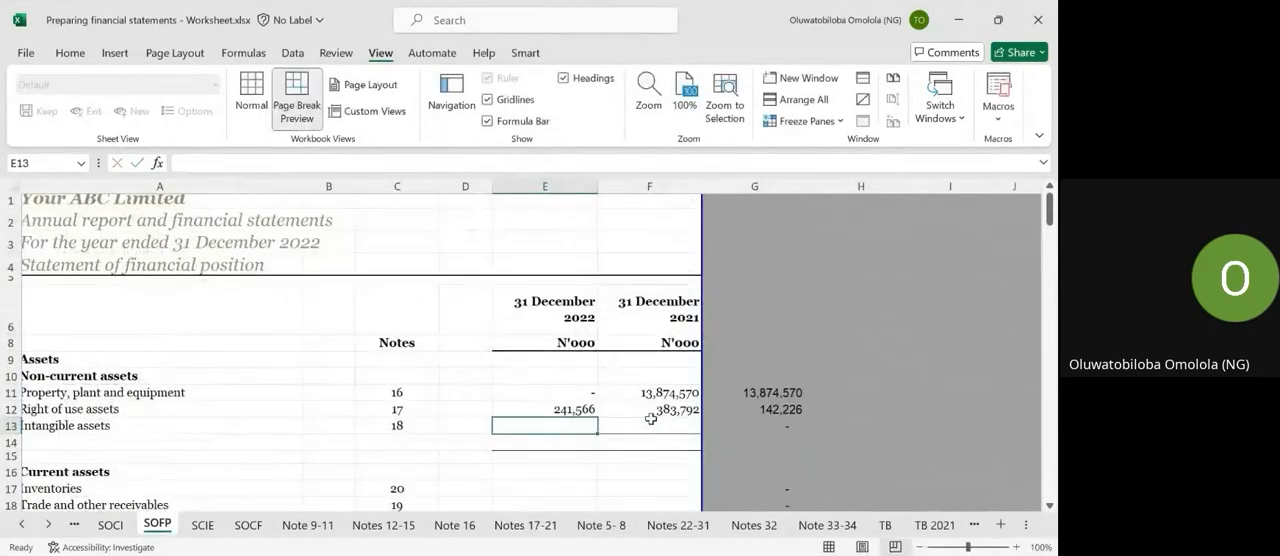
pyautogui.write('=')
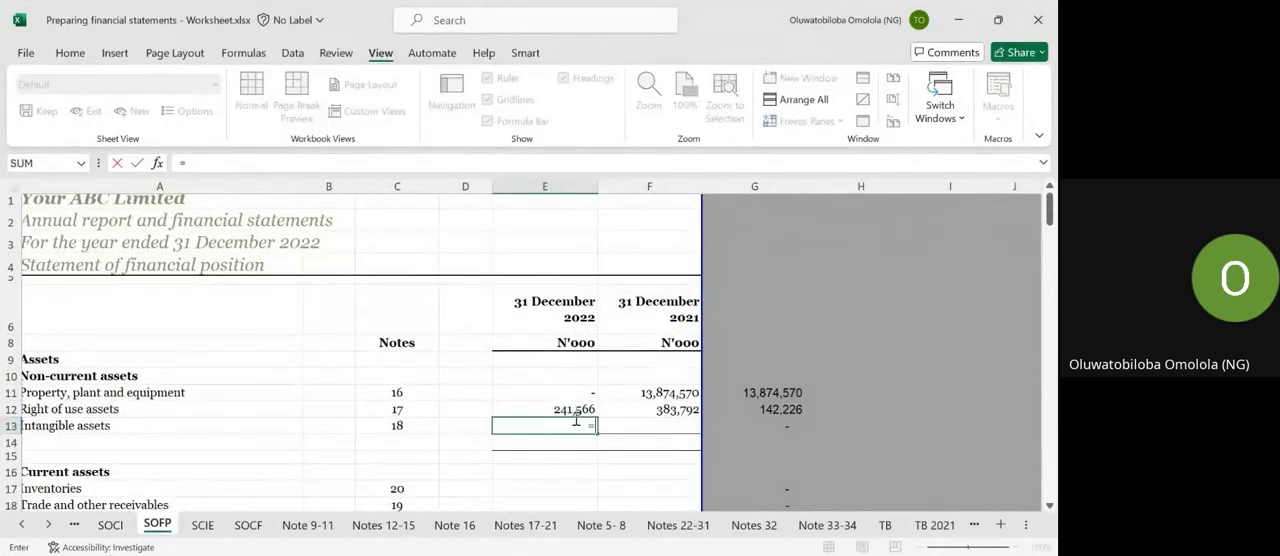
pyautogui.click(541, 530)
pyautogui.scroll(-5, 578, 416)
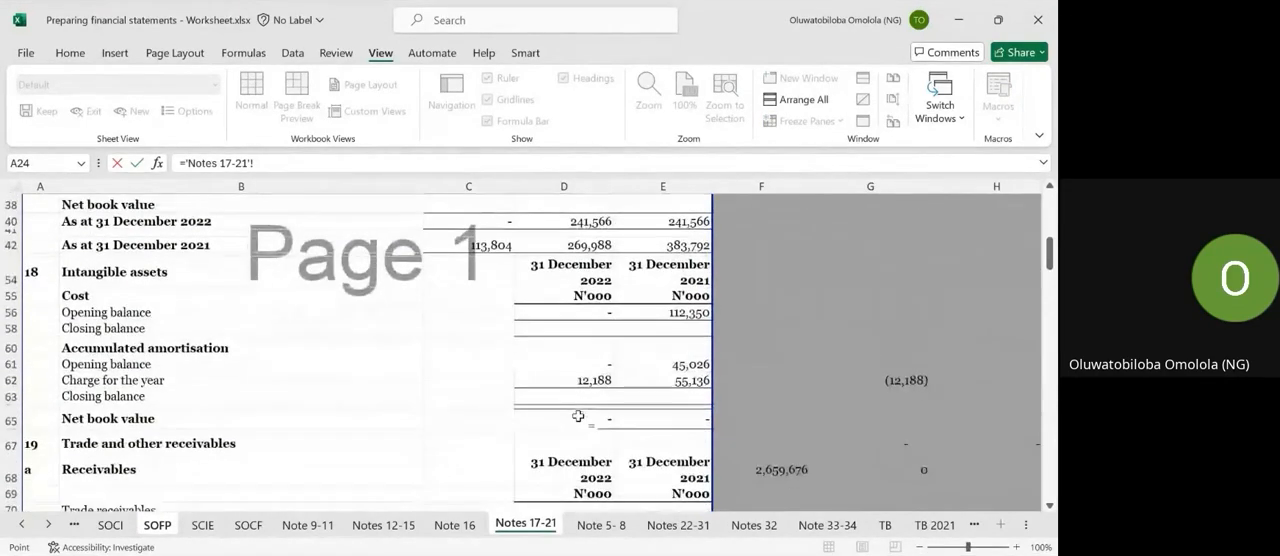
pyautogui.scroll(-2, 578, 416)
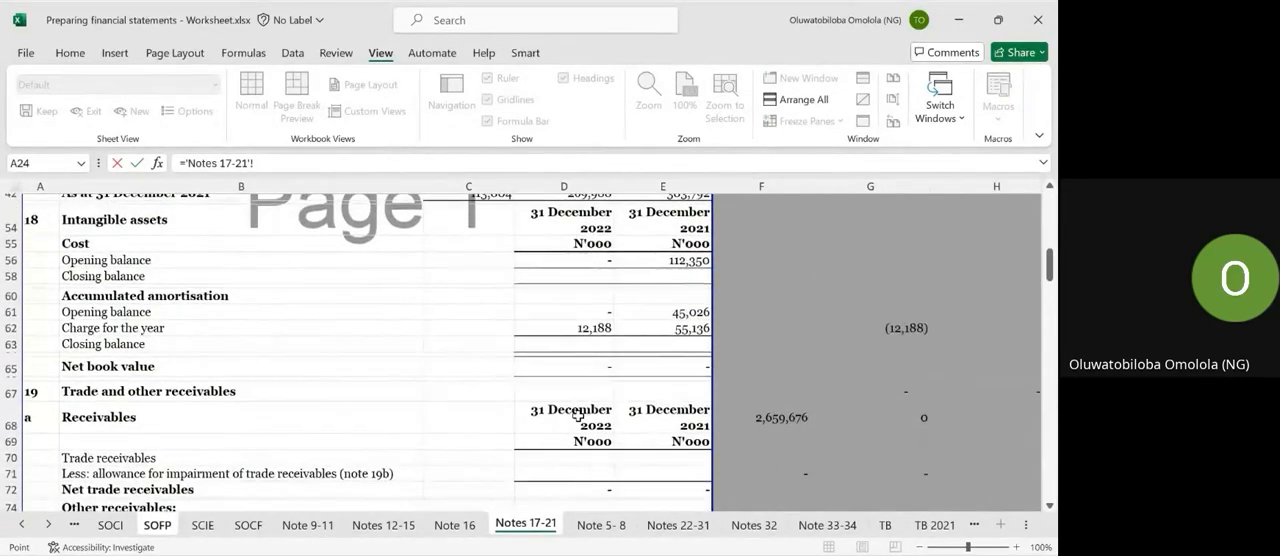
pyautogui.press('Escape')
pyautogui.scroll(-3, 578, 419)
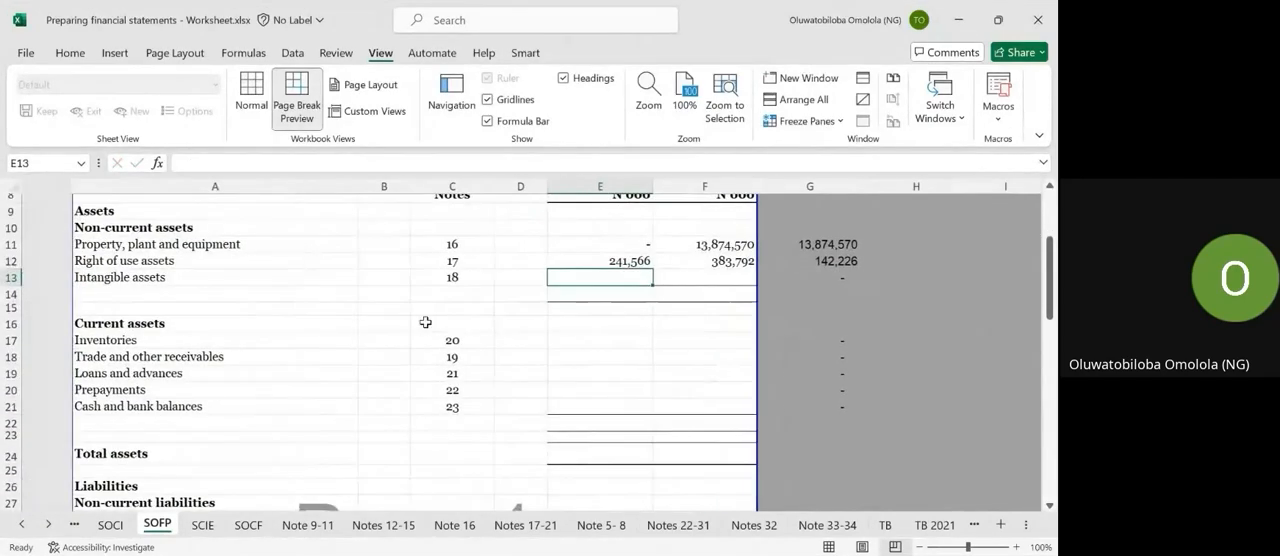
pyautogui.hscroll(2, 425, 322)
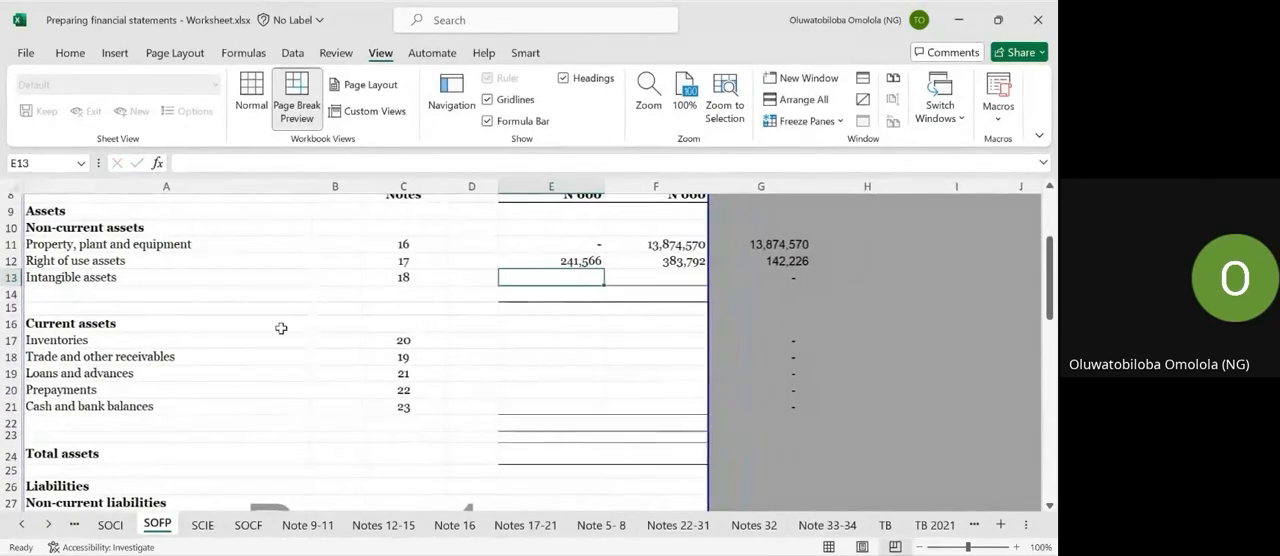
pyautogui.click(565, 348)
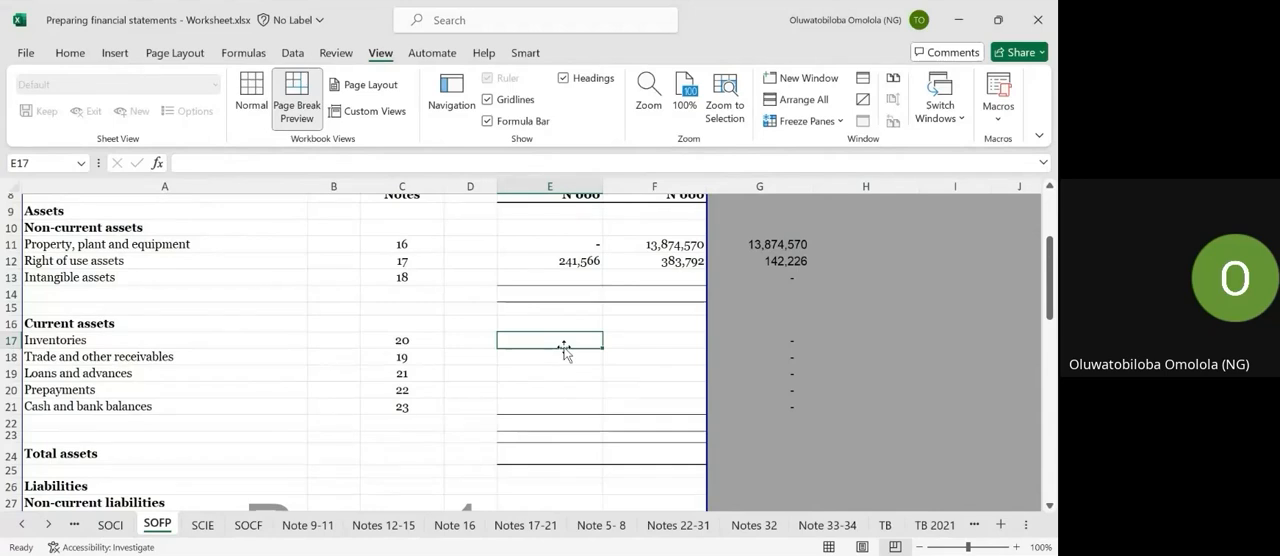
pyautogui.write('=')
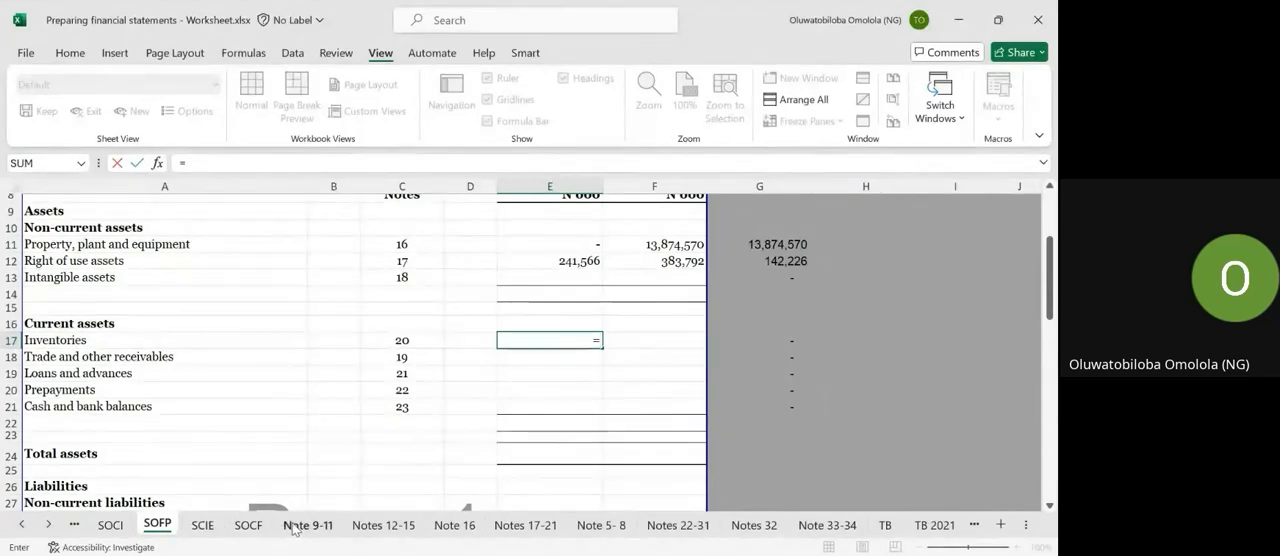
pyautogui.click(525, 525)
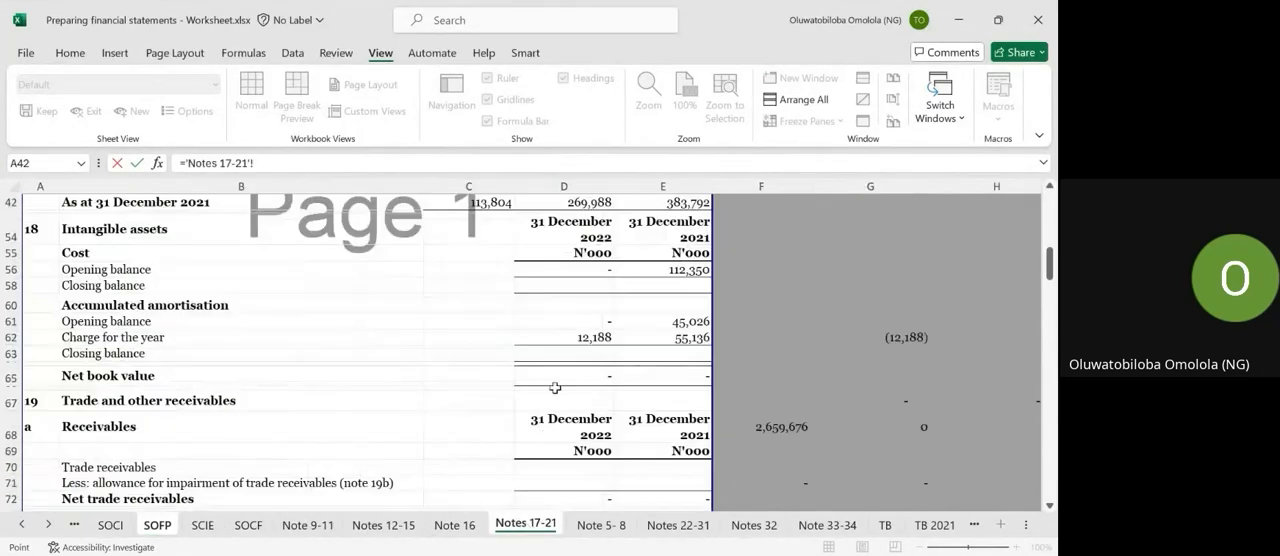
pyautogui.scroll(-5, 555, 387)
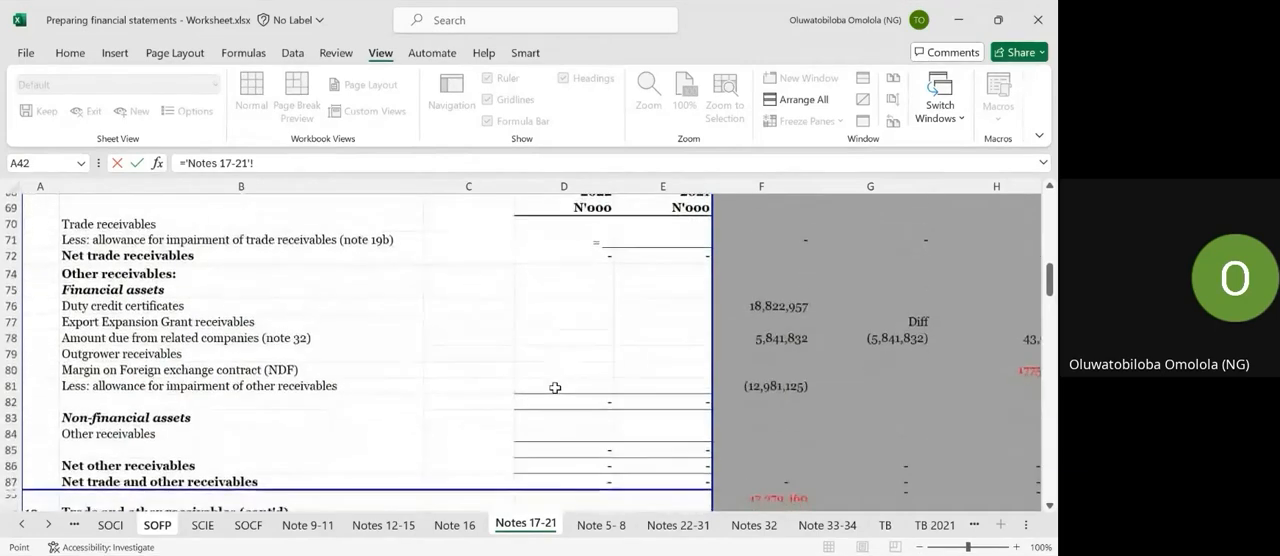
pyautogui.press('Escape')
pyautogui.scroll(8, 555, 387)
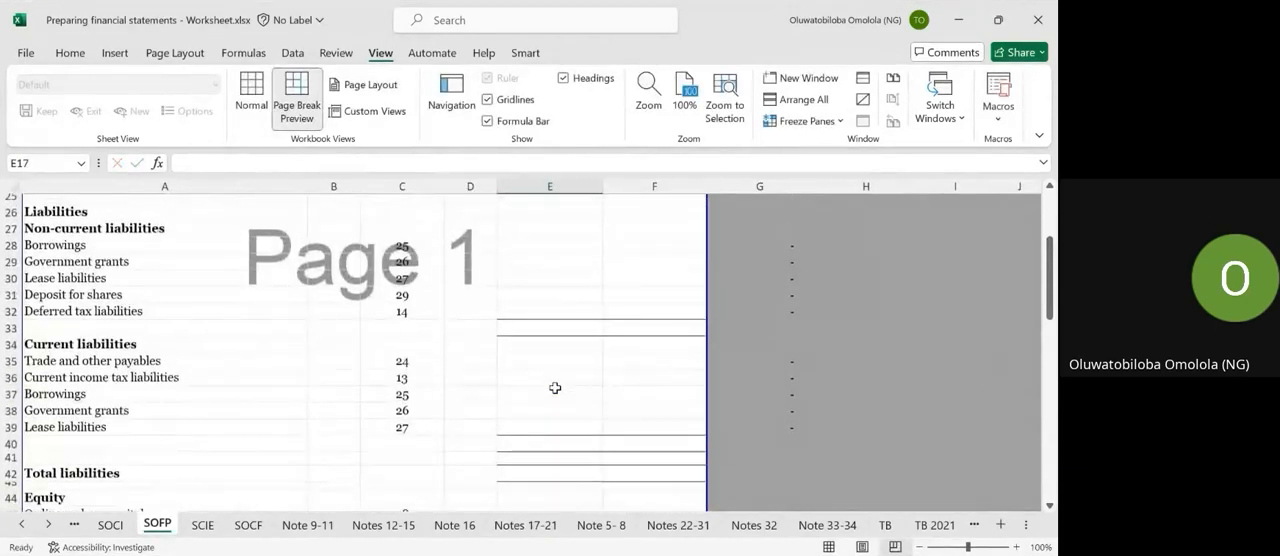
pyautogui.scroll(6, 555, 387)
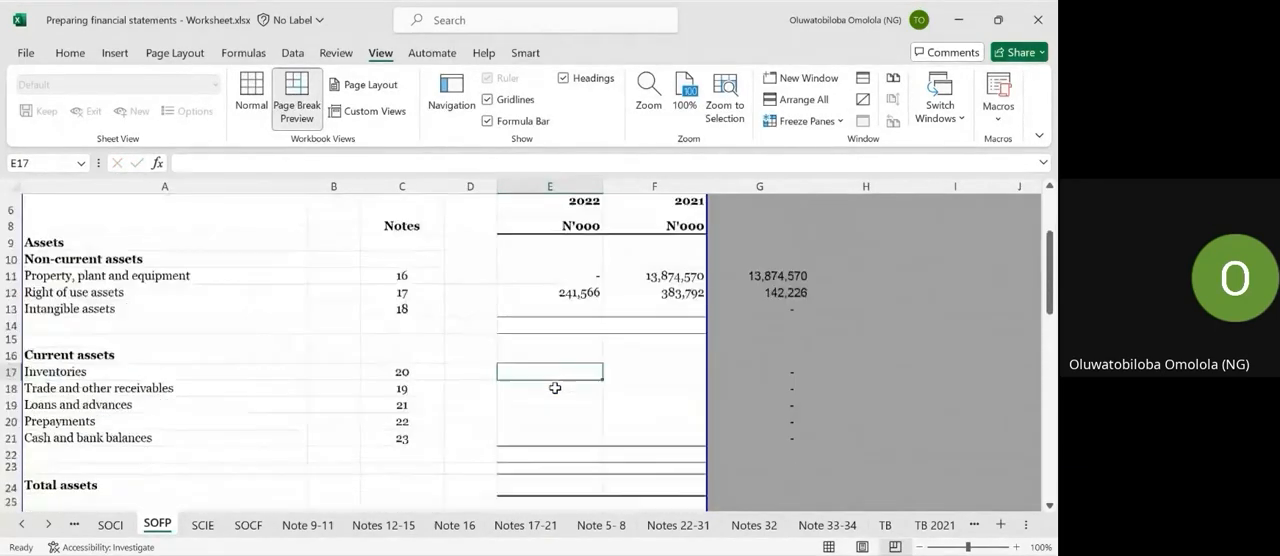
pyautogui.scroll(2, 555, 387)
pyautogui.scroll(-1, 555, 387)
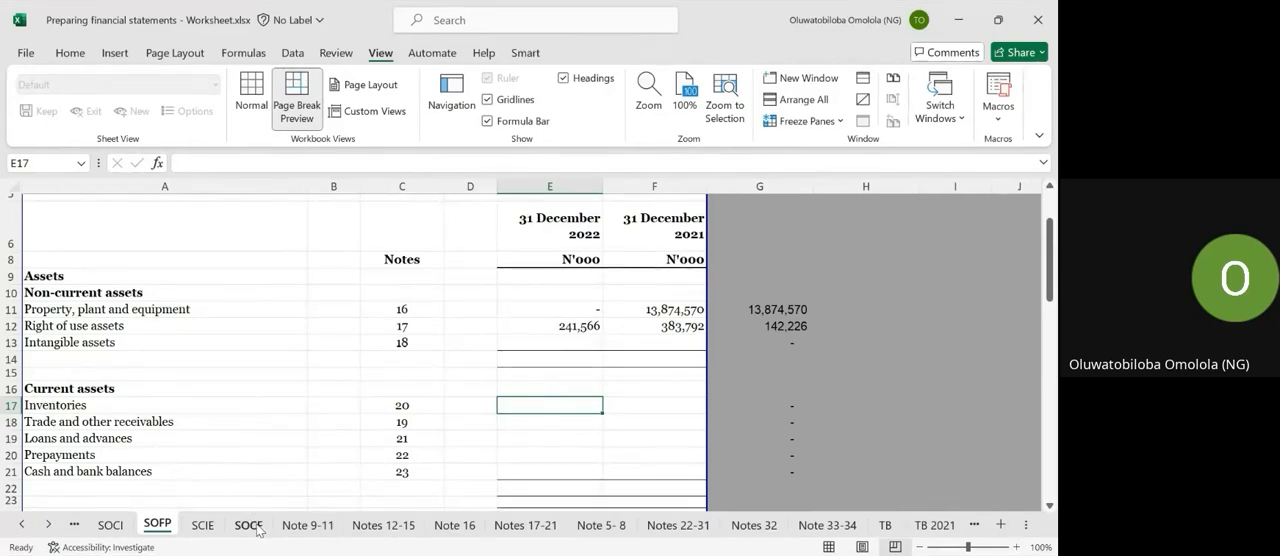
# Examine the opening balances as at 1 January 2021 in the statement of changes in equity on the SCIE sheet.
pyautogui.click(206, 527)
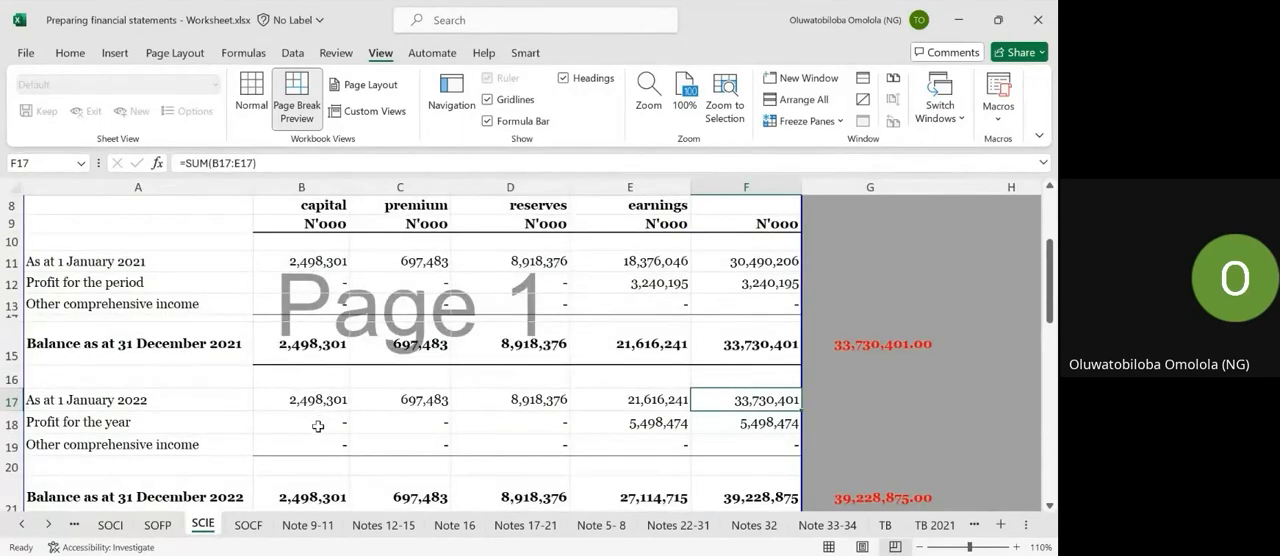
pyautogui.scroll(2, 318, 427)
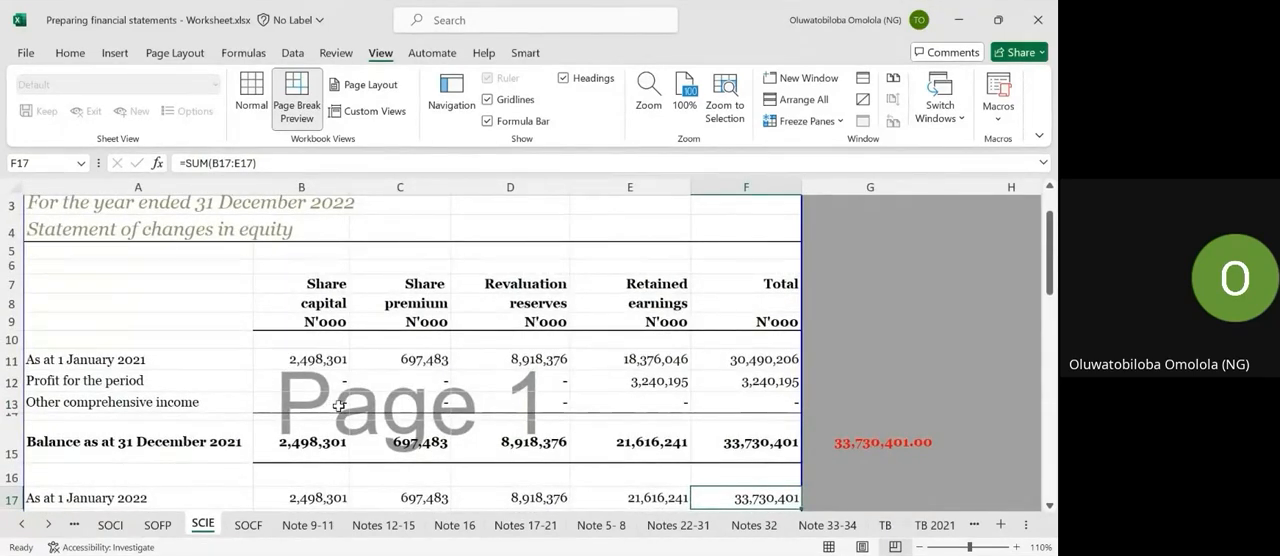
pyautogui.click(322, 366)
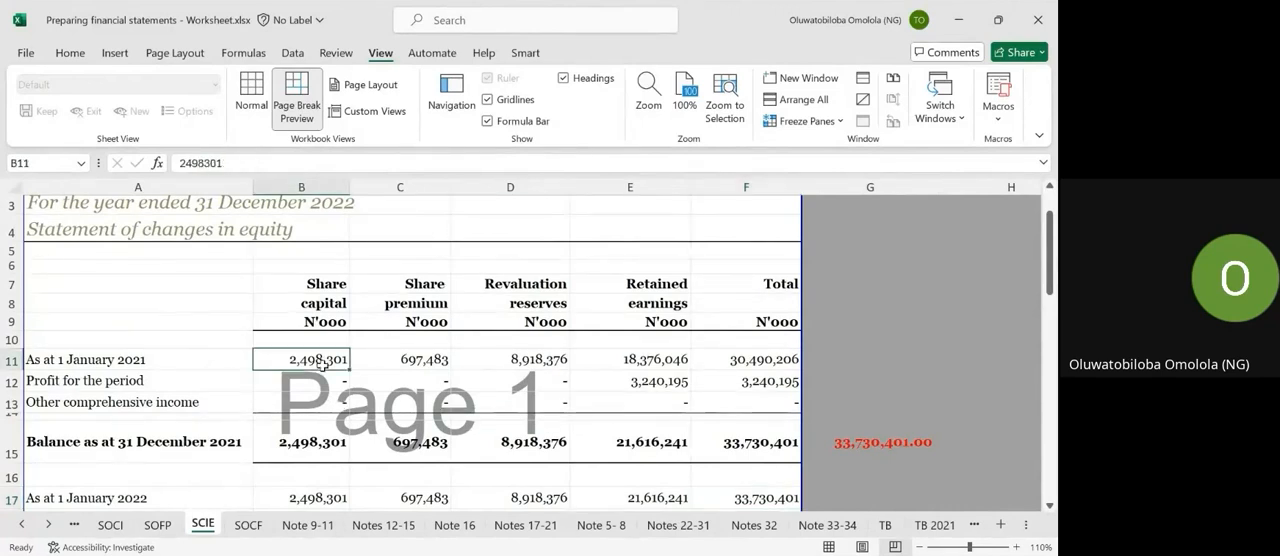
pyautogui.press('Right')
pyautogui.press('Right')
pyautogui.press('Right')
pyautogui.press('Right')
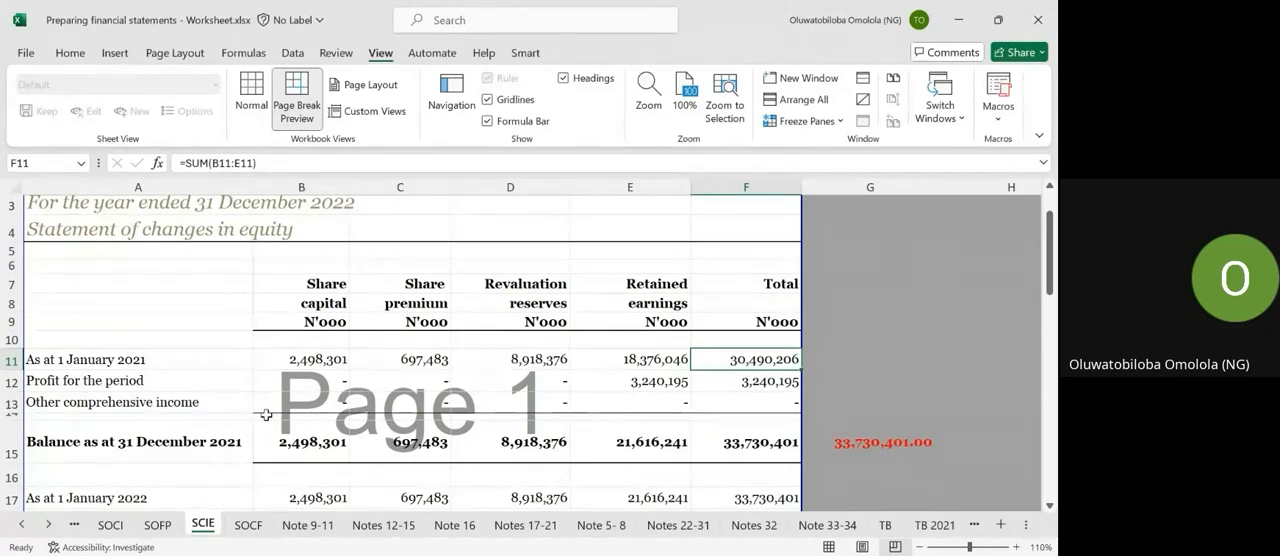
pyautogui.click(298, 359)
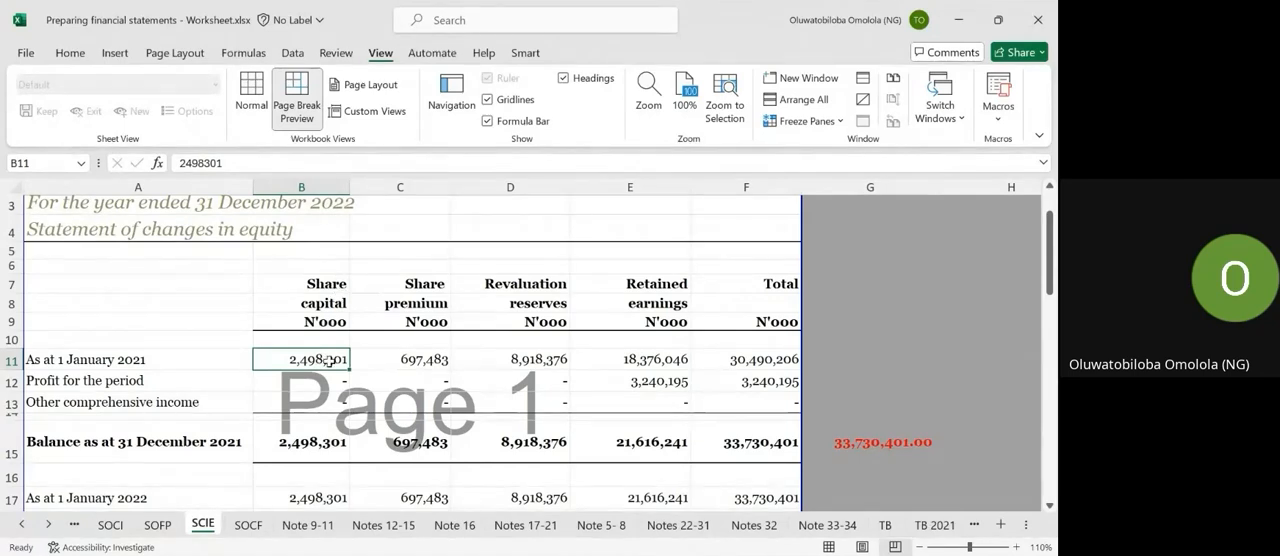
# Filter the FSLI line items on the TB 2021 sheet to ordinary share capital and share premium, and inspect the unaudited equity share capital.
pyautogui.click(930, 524)
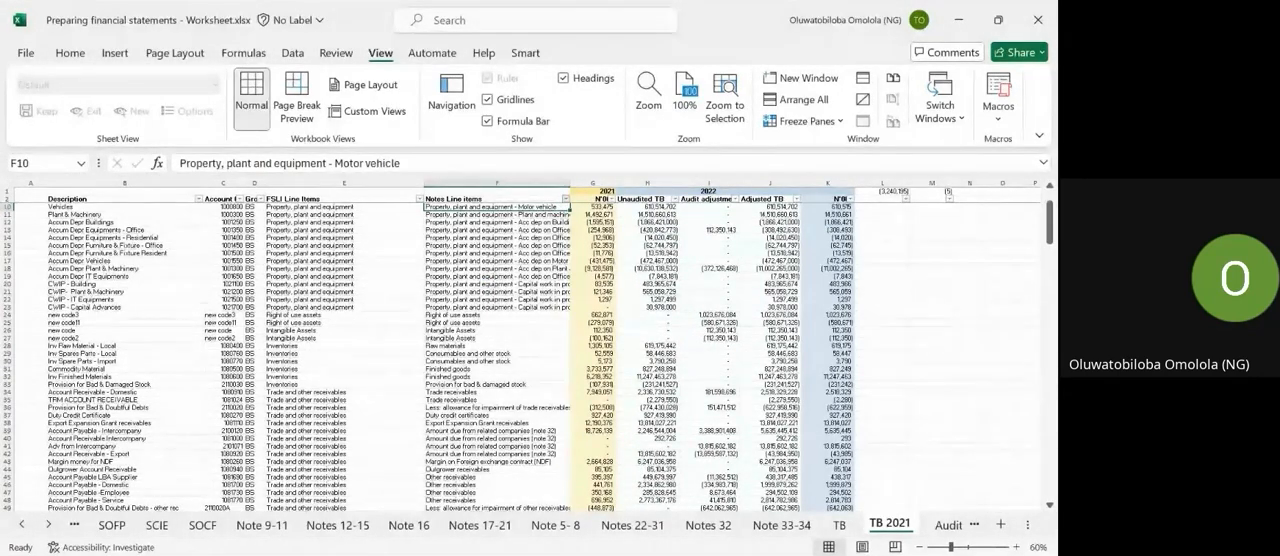
pyautogui.press('Return')
pyautogui.scroll(2, 448, 352)
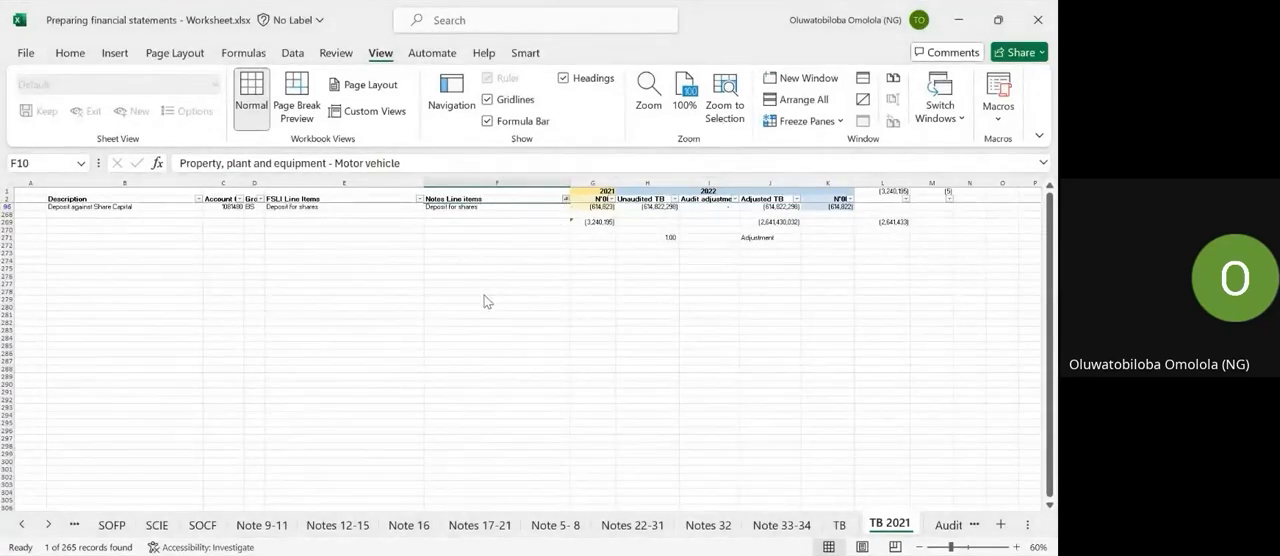
pyautogui.hotkey('ctrl', 'z')
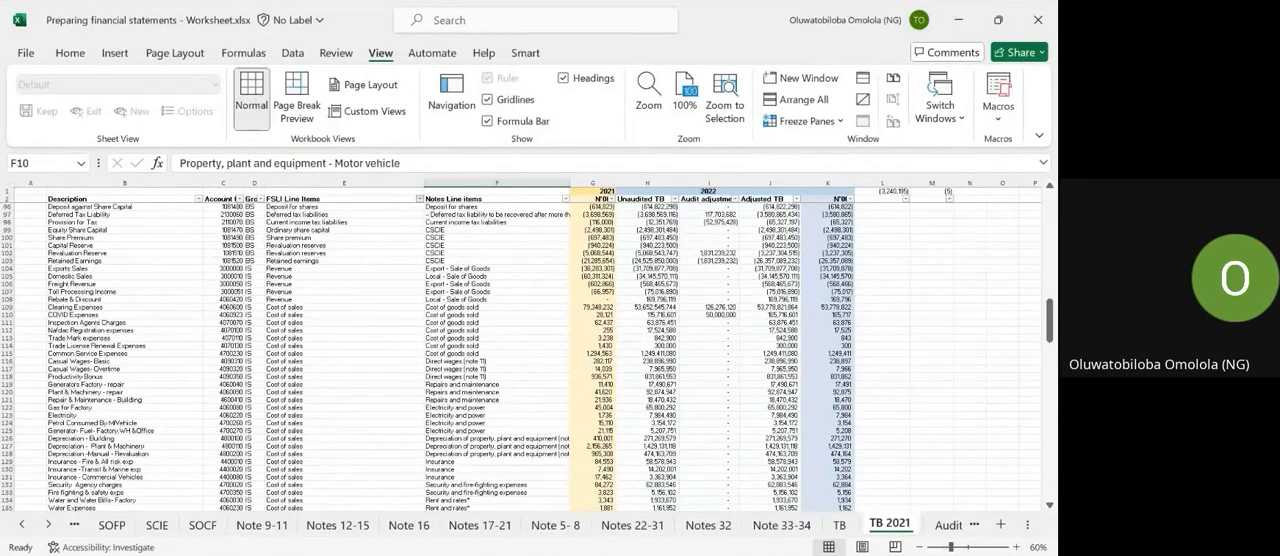
pyautogui.press('Return')
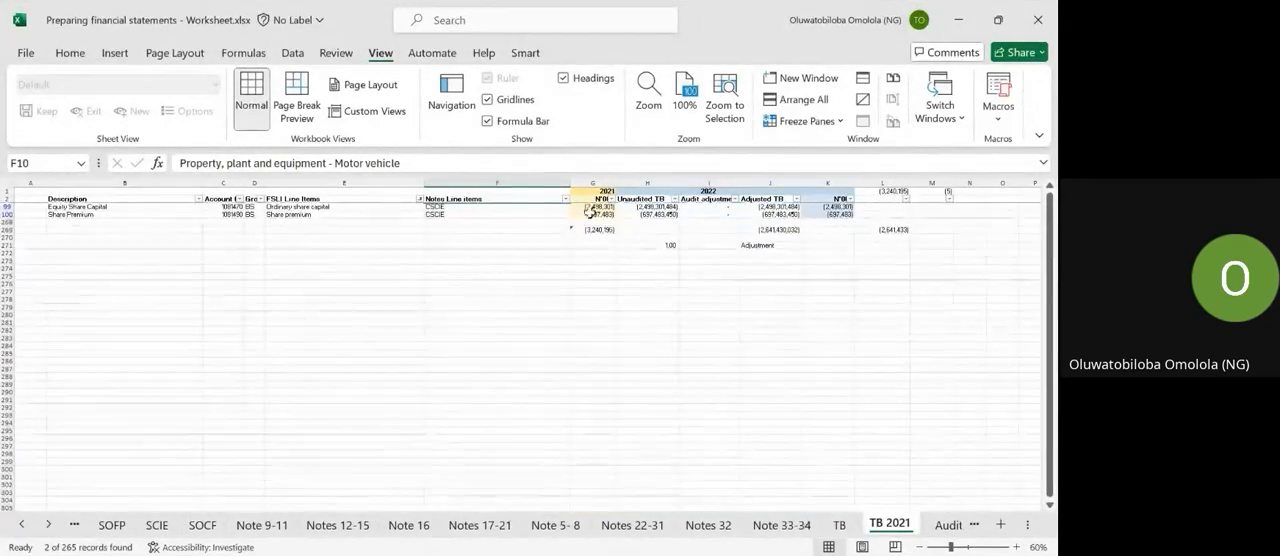
pyautogui.click(641, 207)
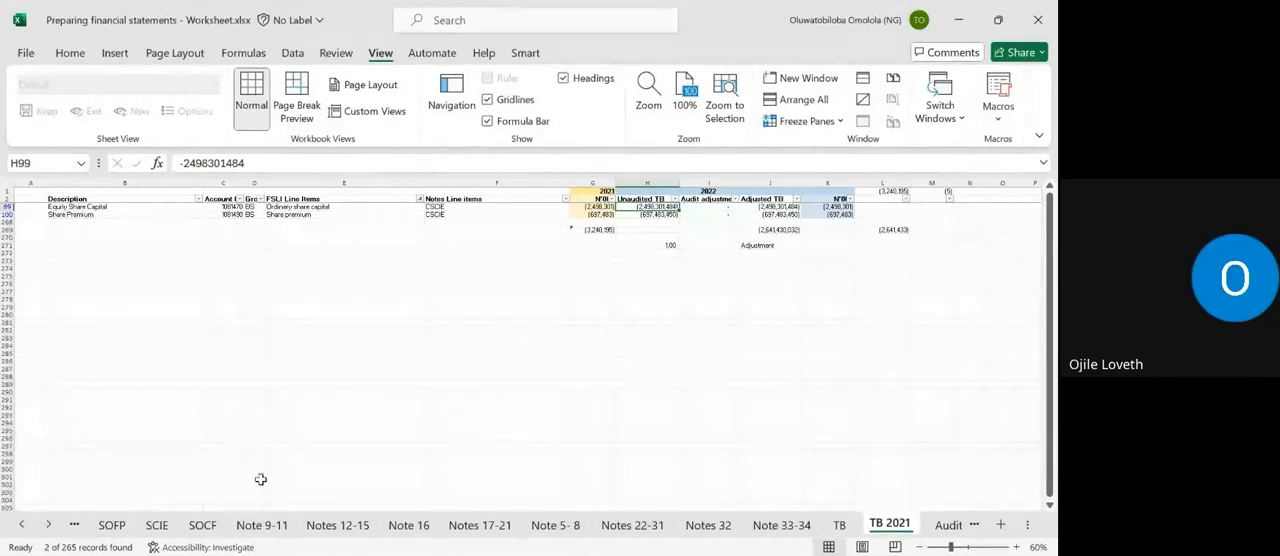
# Review the 1 January 2021 share premium, revaluation reserves and retained earnings on the SCIE sheet.
pyautogui.click(158, 525)
pyautogui.click(405, 360)
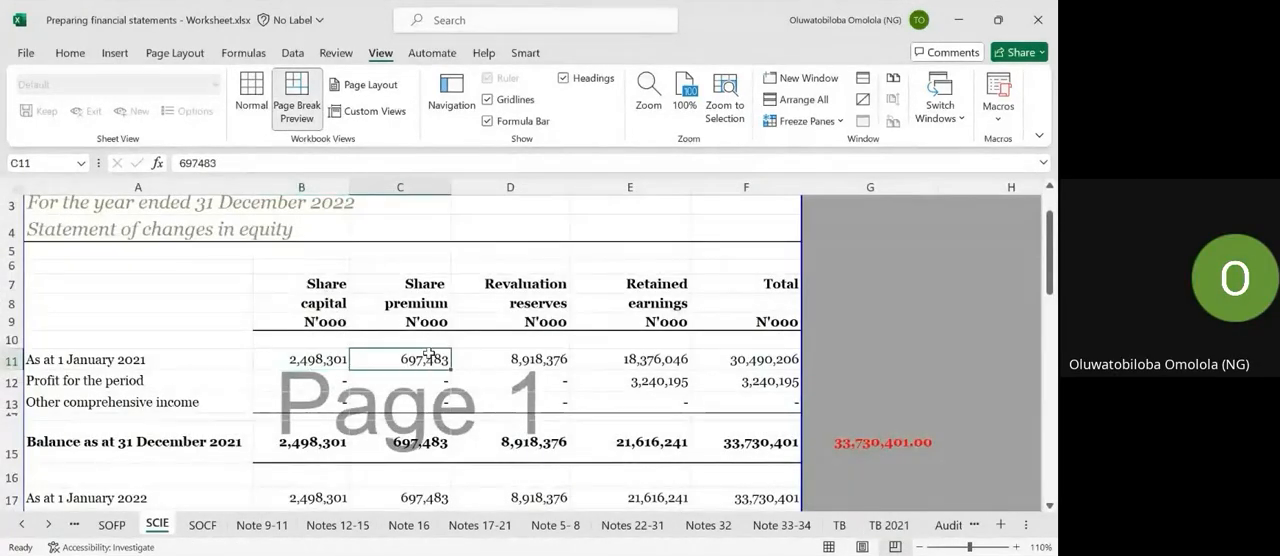
pyautogui.click(527, 375)
pyautogui.click(560, 358)
pyautogui.click(603, 357)
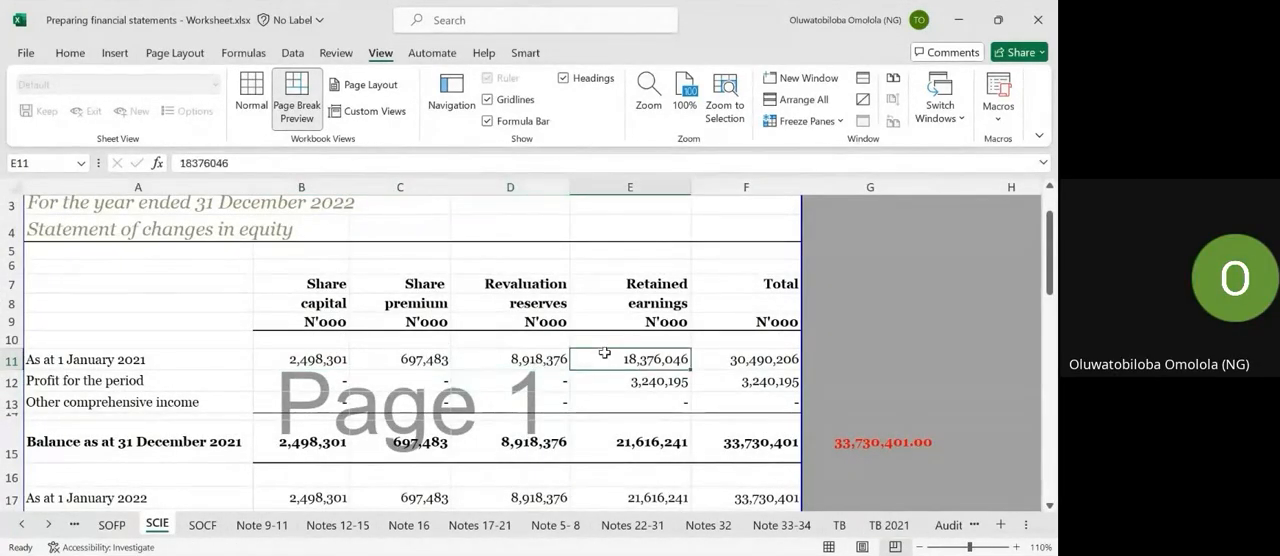
# Make the entire "As at 1 January 2021" row 11 bold in the statement of changes in equity.
pyautogui.click(12, 359)
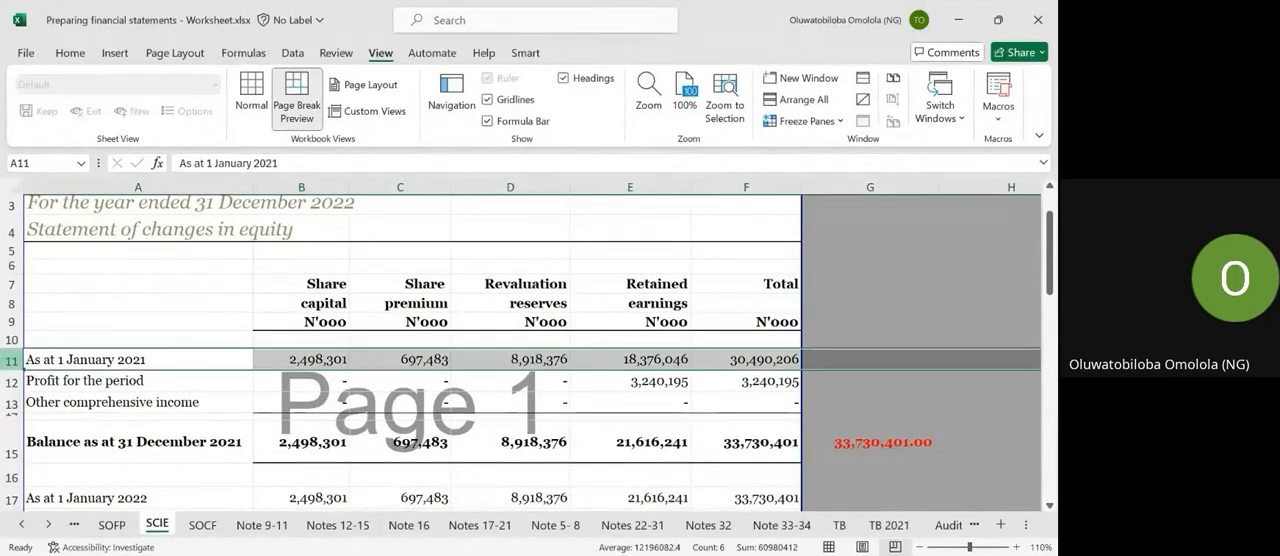
pyautogui.hotkey('ctrl', 'b')
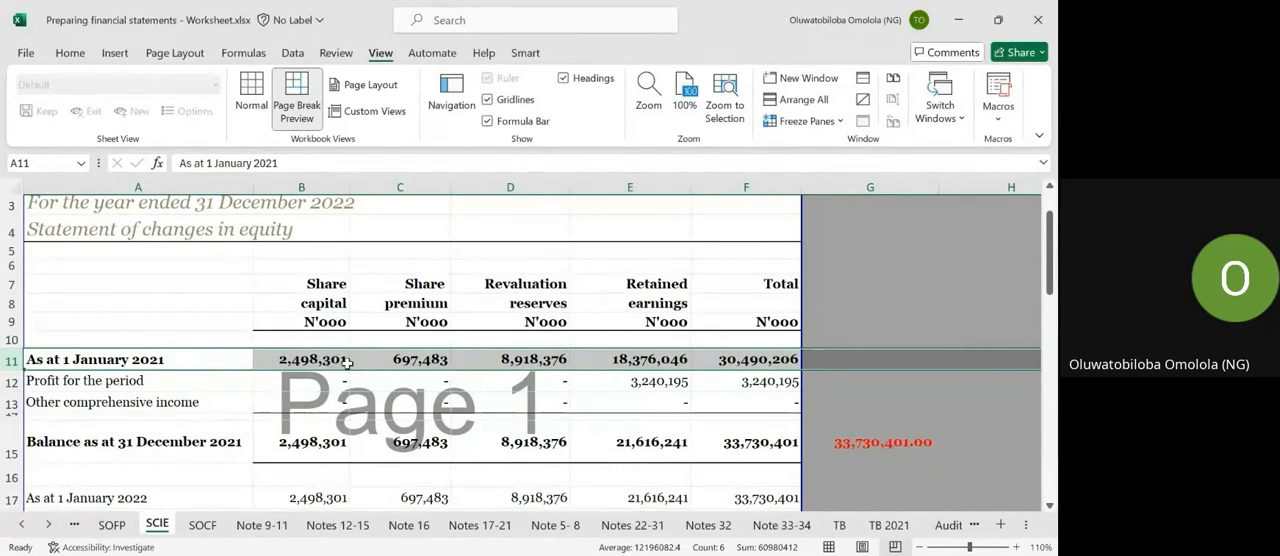
pyautogui.click(301, 388)
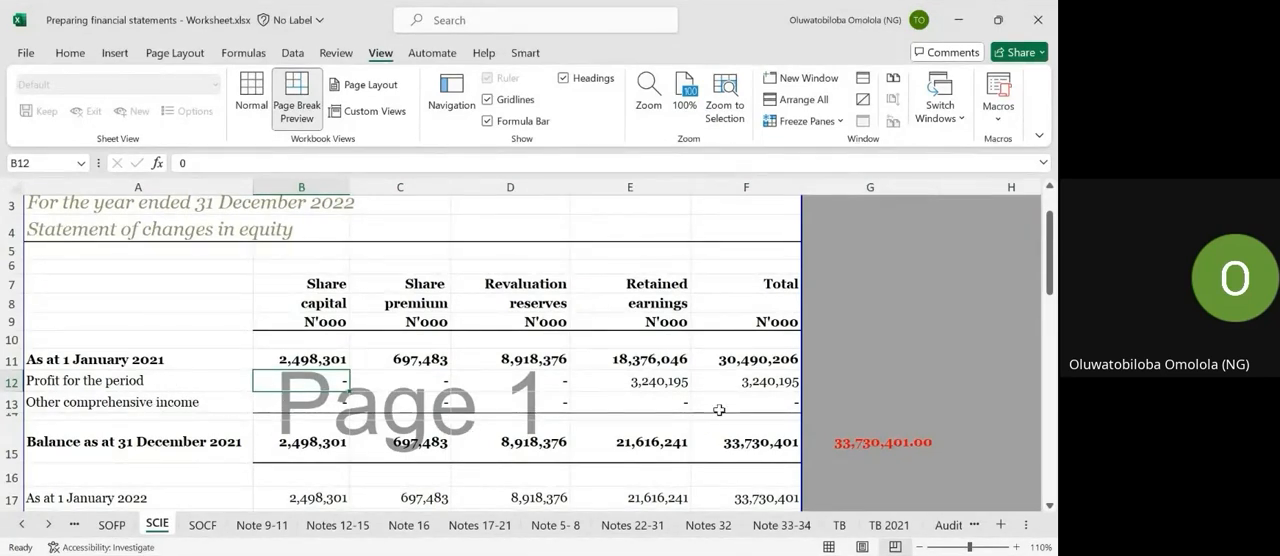
pyautogui.click(660, 362)
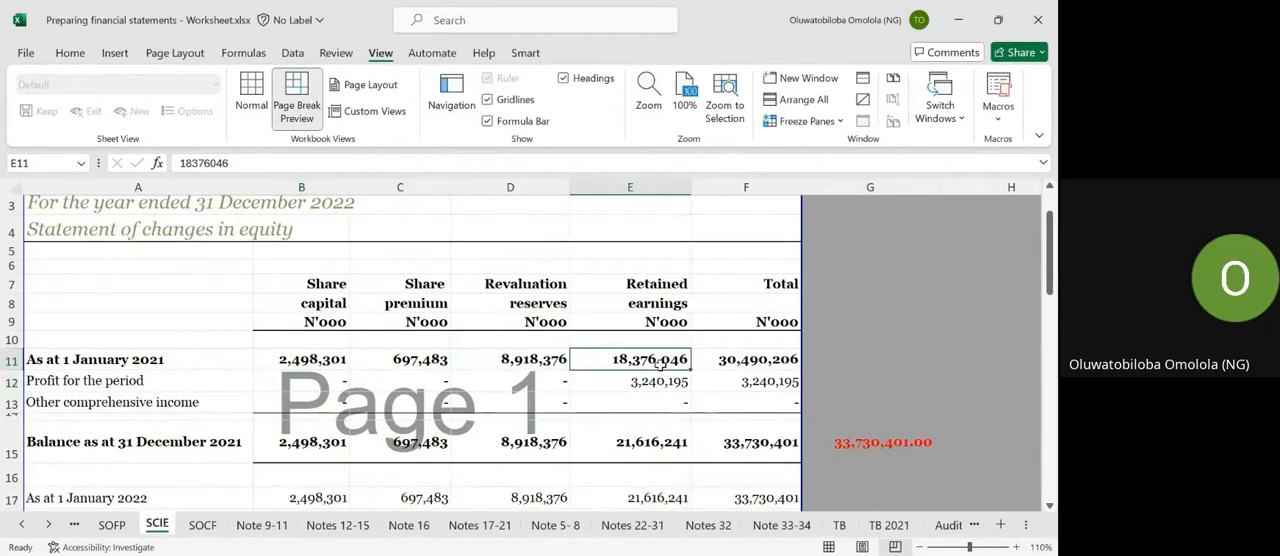
pyautogui.click(657, 378)
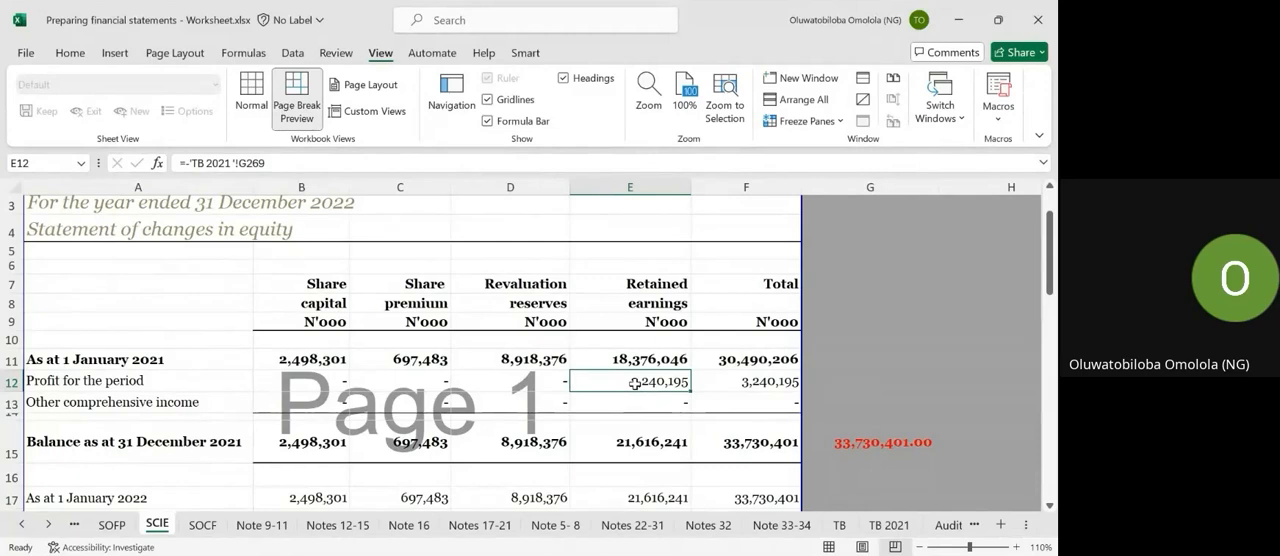
pyautogui.write('=')
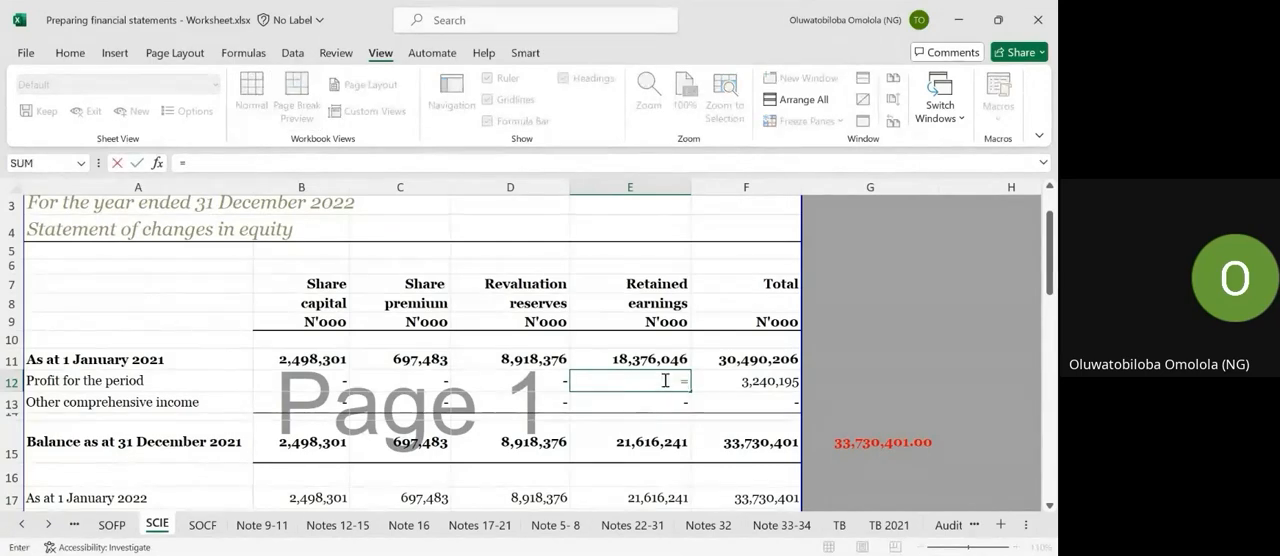
pyautogui.click(118, 525)
pyautogui.click(76, 525)
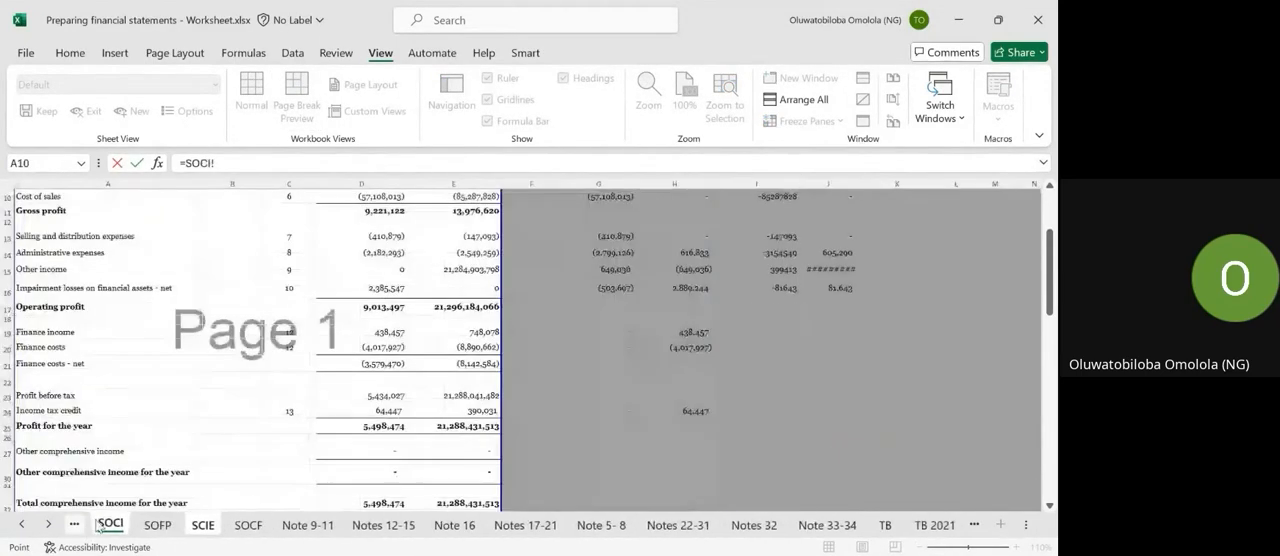
pyautogui.scroll(-2, 412, 406)
pyautogui.scroll(2, 412, 407)
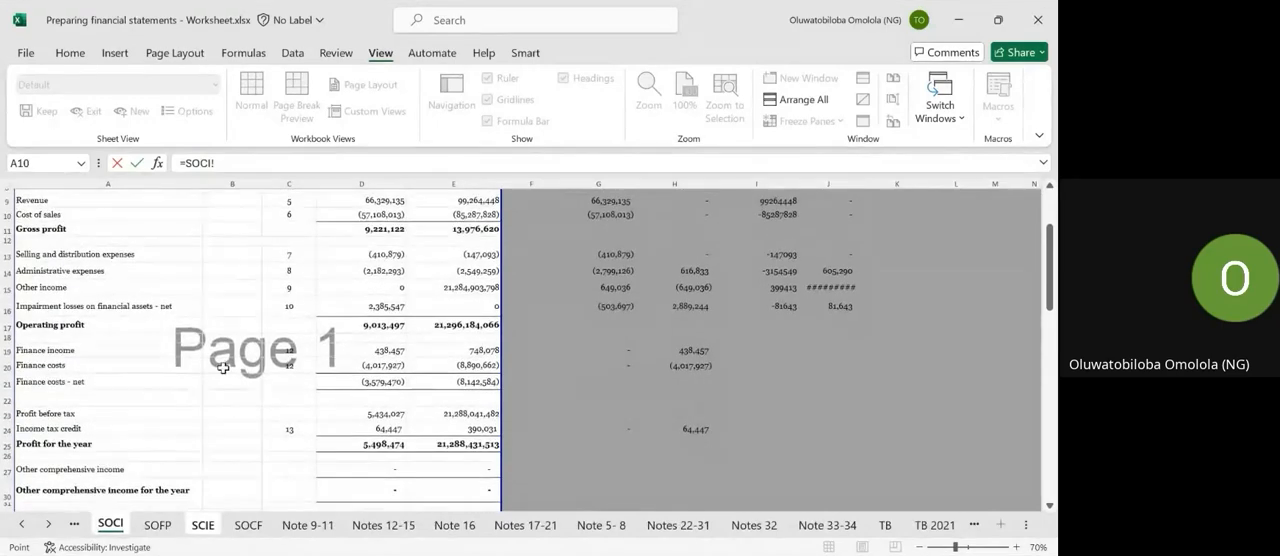
pyautogui.scroll(-1, 220, 402)
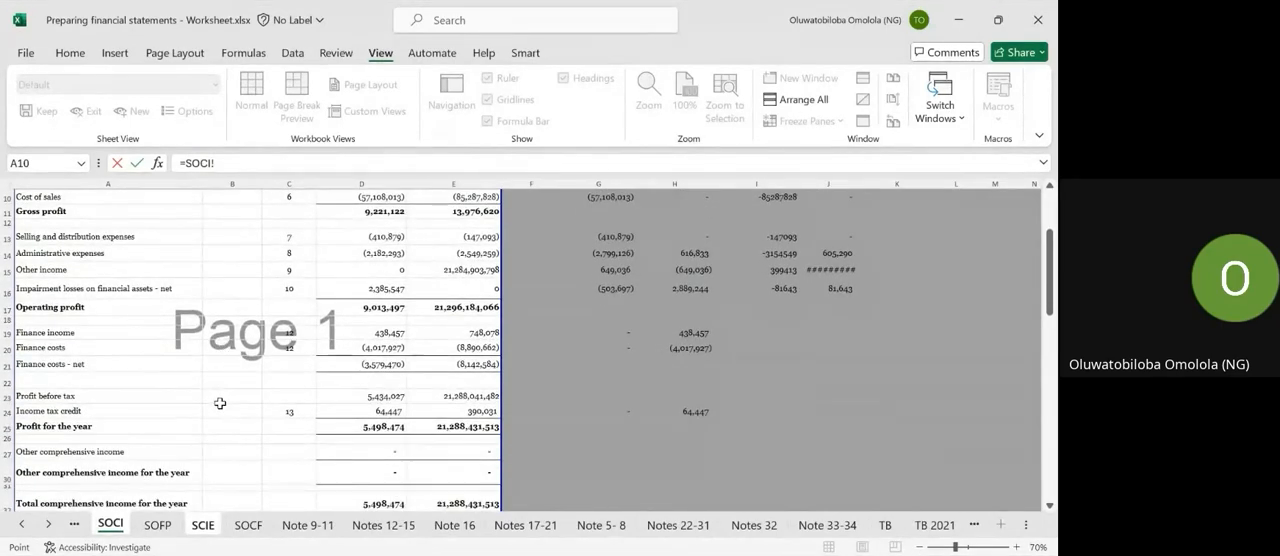
pyautogui.press('Escape')
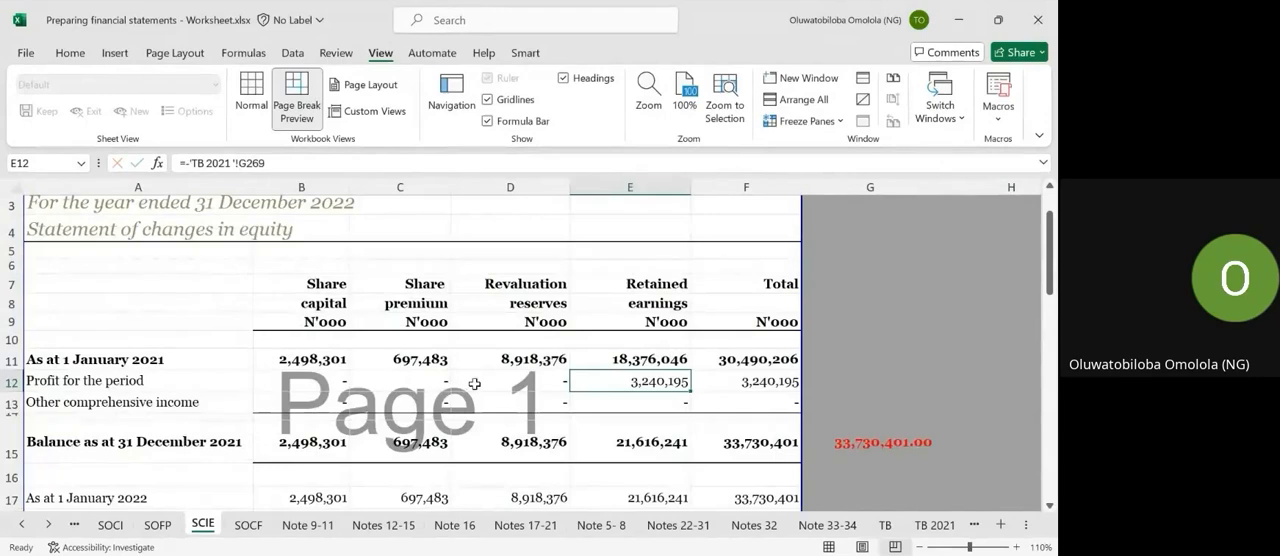
# Trace the 2021 retained earnings profit for the period to its source on the TB 2021 sheet, then return to the SCIE sheet.
pyautogui.hotkey('ctrl', '[')
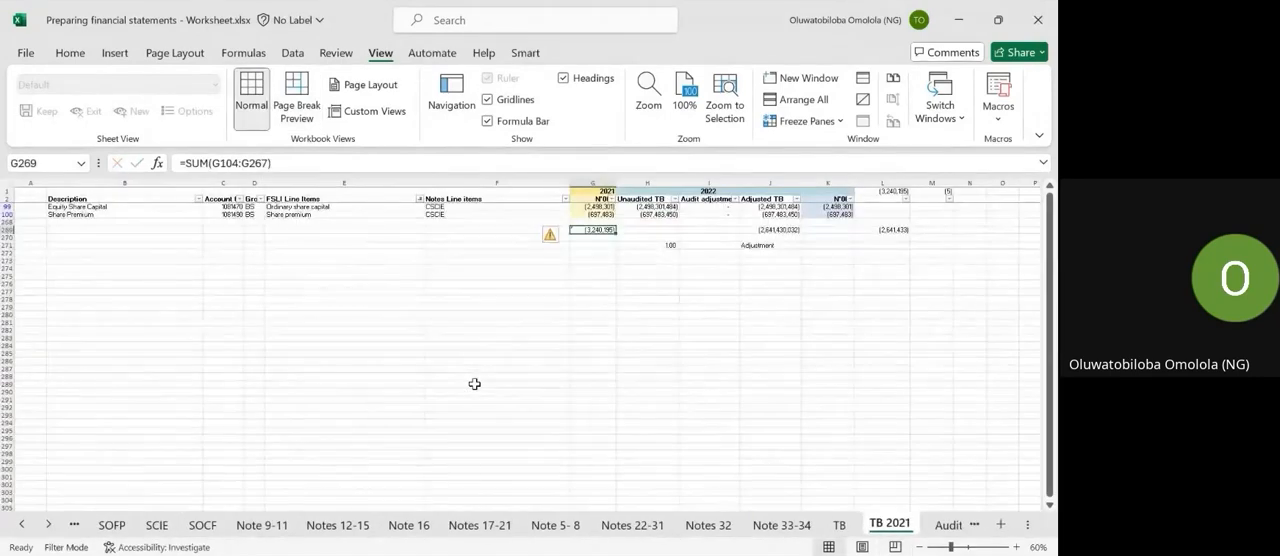
pyautogui.click(120, 527)
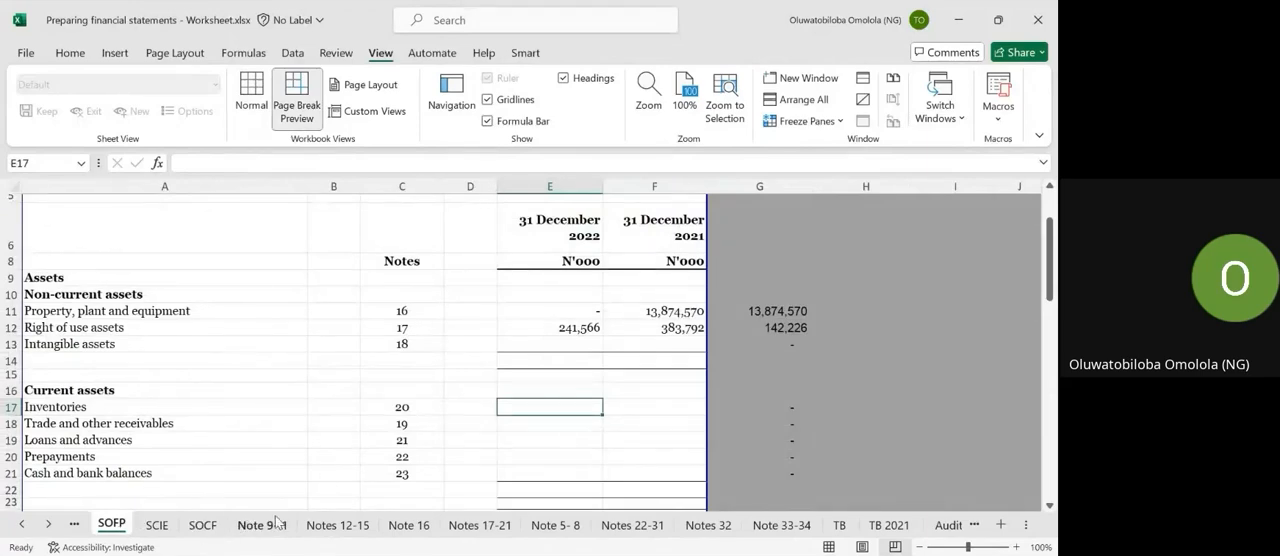
pyautogui.click(262, 525)
pyautogui.click(348, 525)
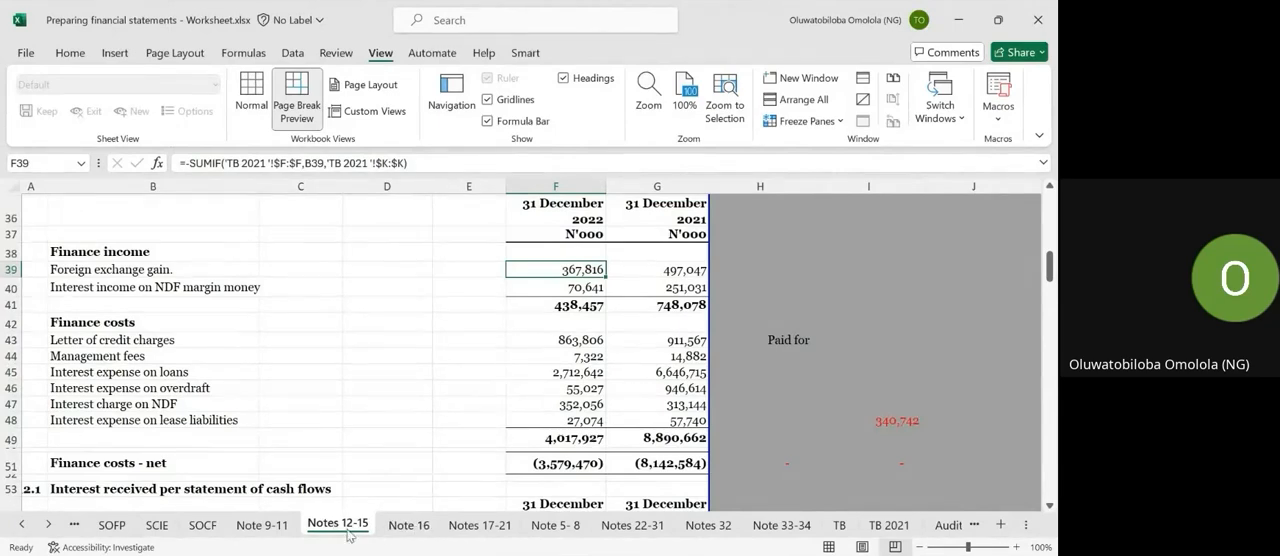
pyautogui.click(158, 525)
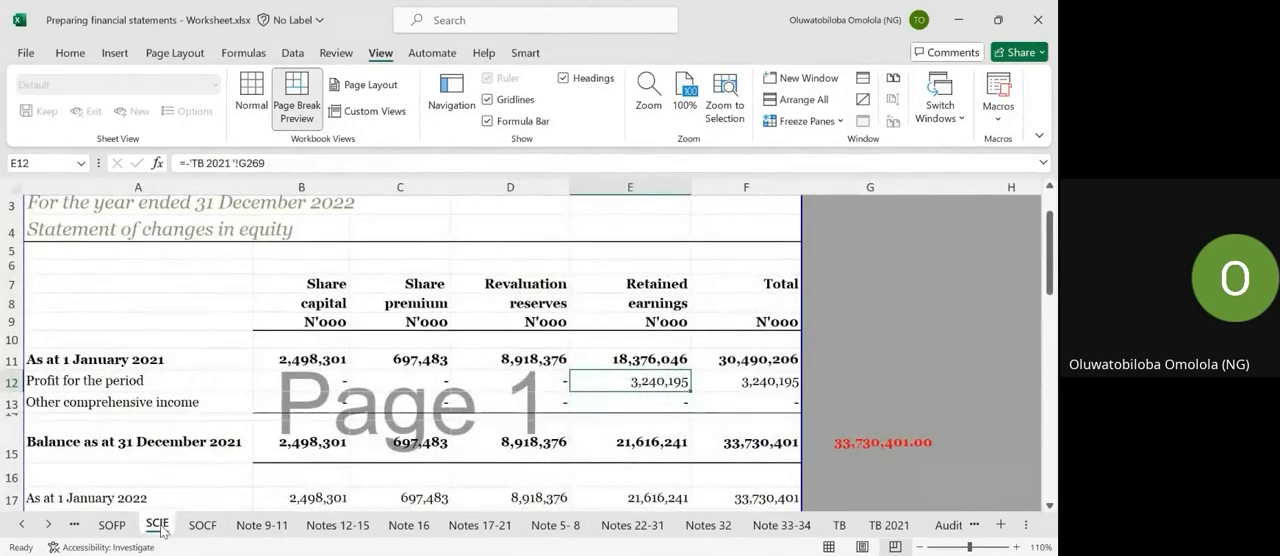
# Link the 2021 profit for the period in SCIE cell E12 to the 2021 profit for the year with =SOCI!E25.
pyautogui.write('=')
pyautogui.click(74, 524)
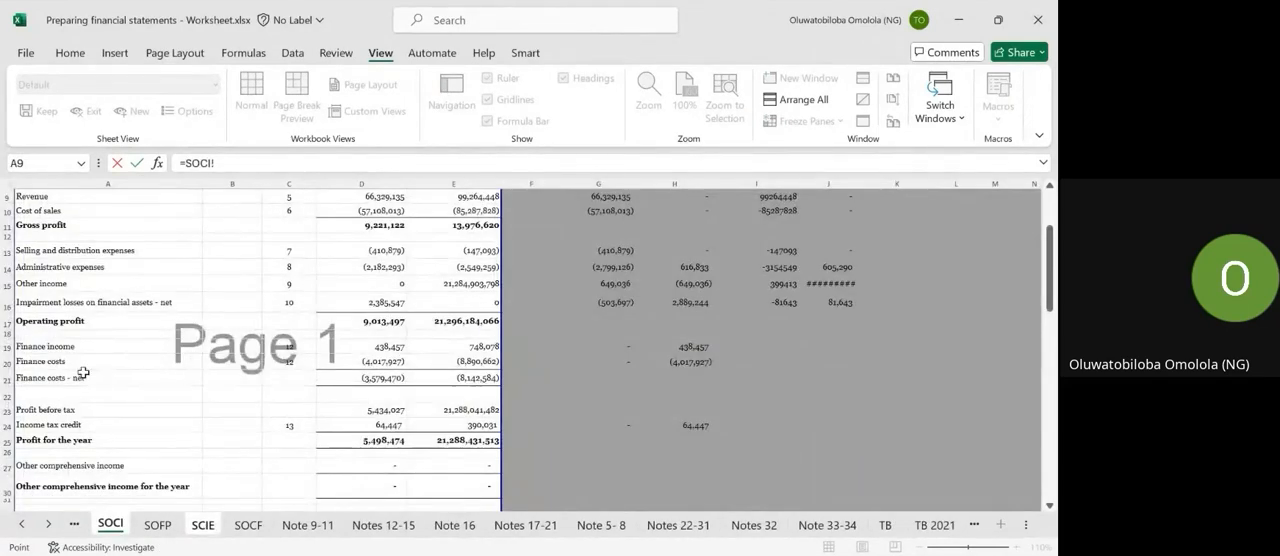
pyautogui.click(457, 440)
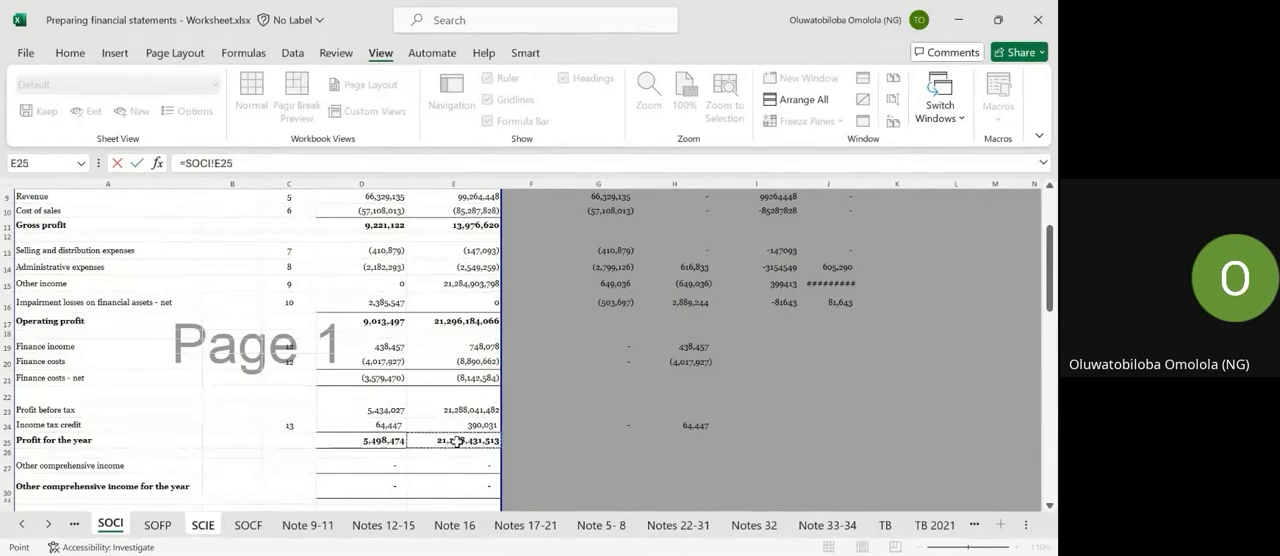
pyautogui.press('Return')
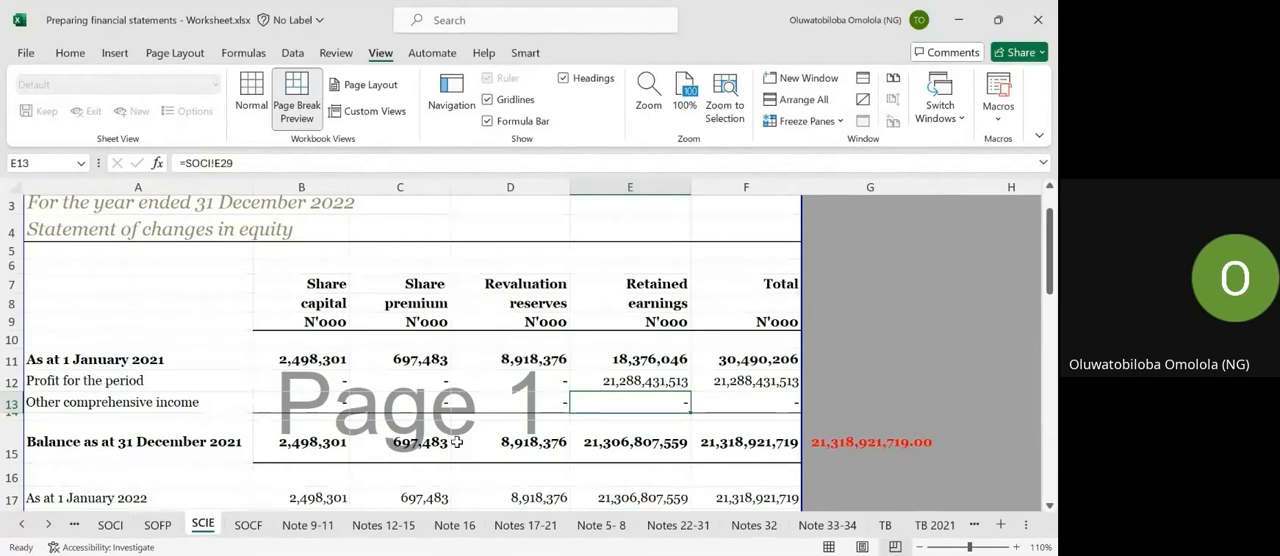
# Review the 2021 movements, the "Balance as at 31 December 2021" row and the 2022 section of the statement of changes in equity.
pyautogui.scroll(-1, 565, 423)
pyautogui.scroll(-2, 565, 423)
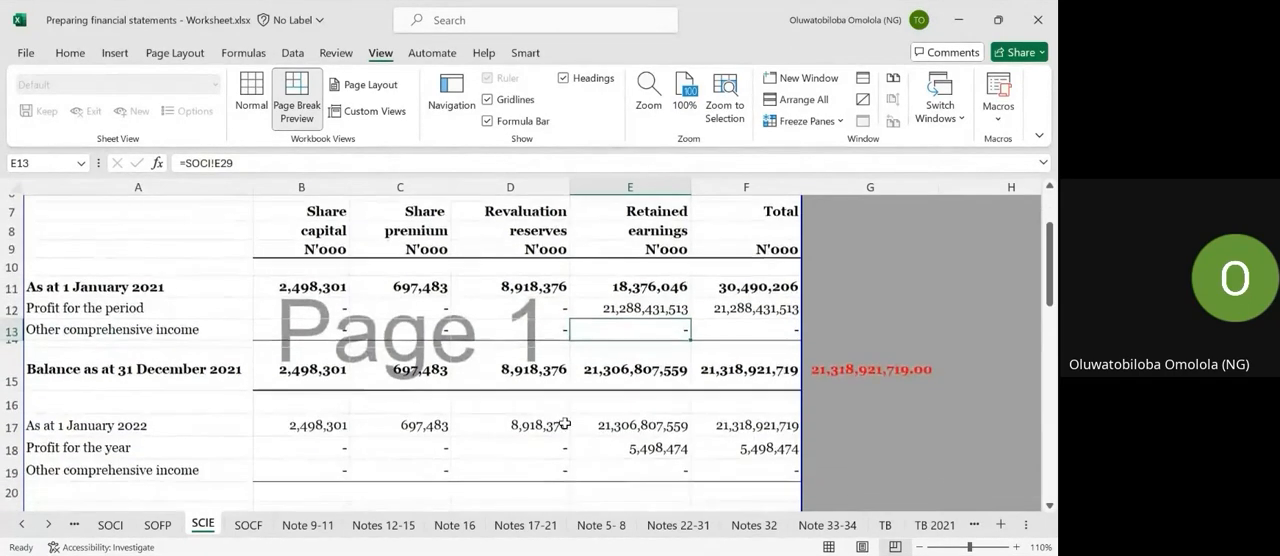
pyautogui.scroll(-1, 565, 423)
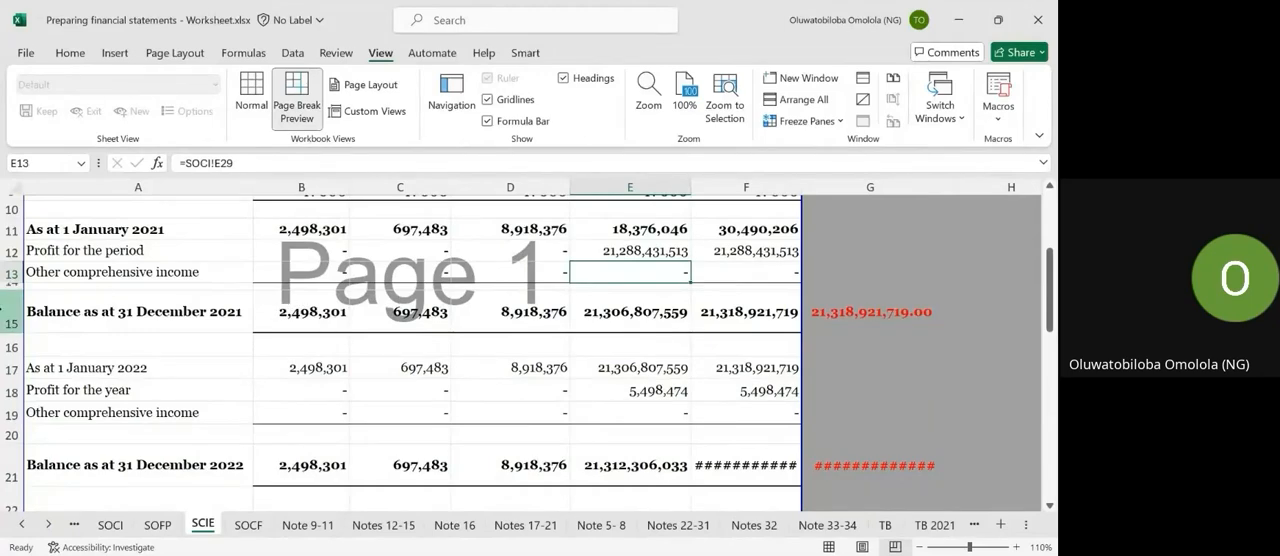
pyautogui.click(12, 311)
pyautogui.scroll(-2, 28, 334)
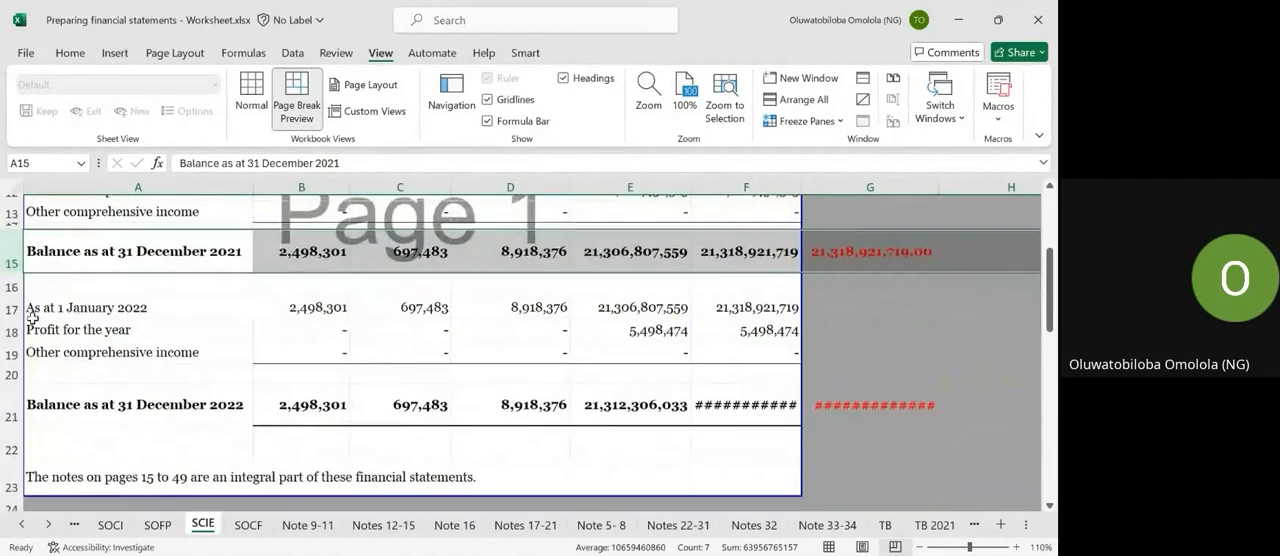
pyautogui.scroll(2, 32, 318)
pyautogui.scroll(1, 30, 318)
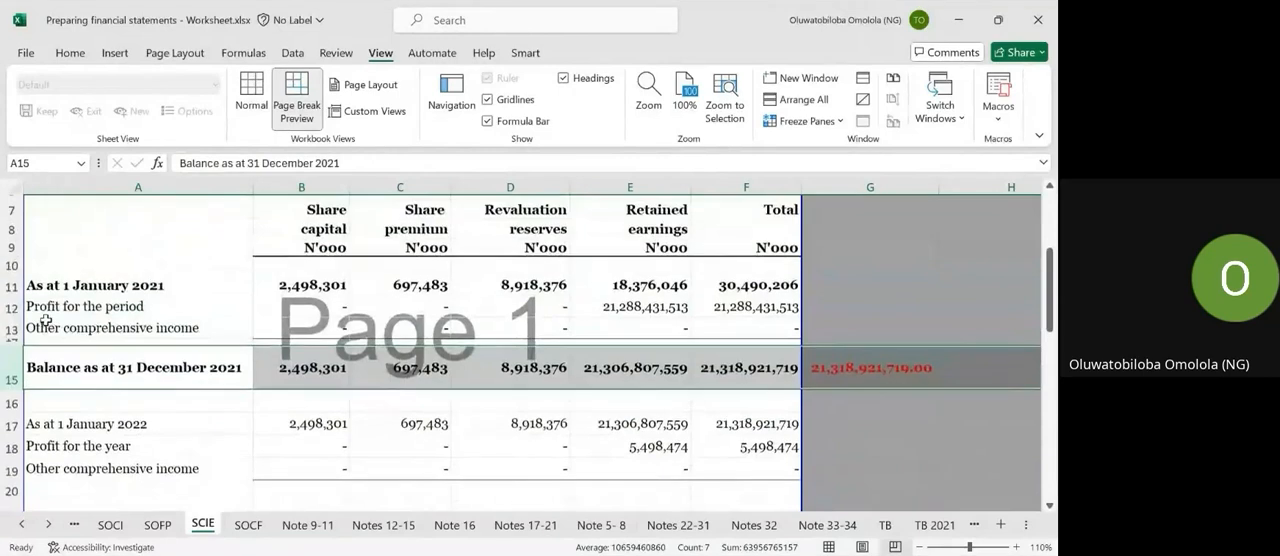
pyautogui.click(125, 440)
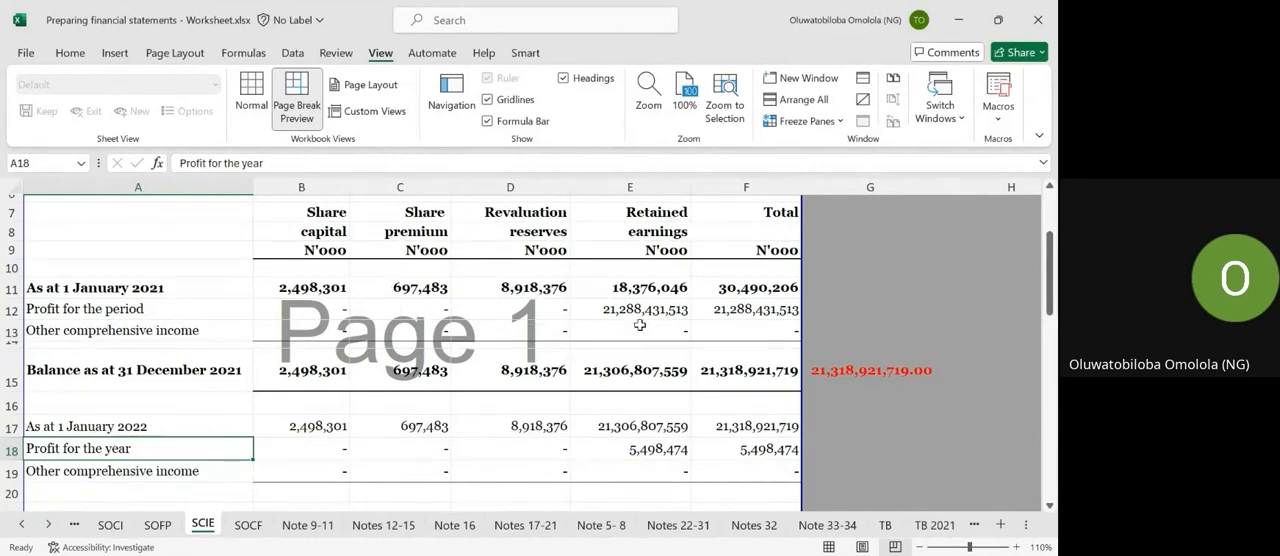
pyautogui.scroll(-1, 580, 307)
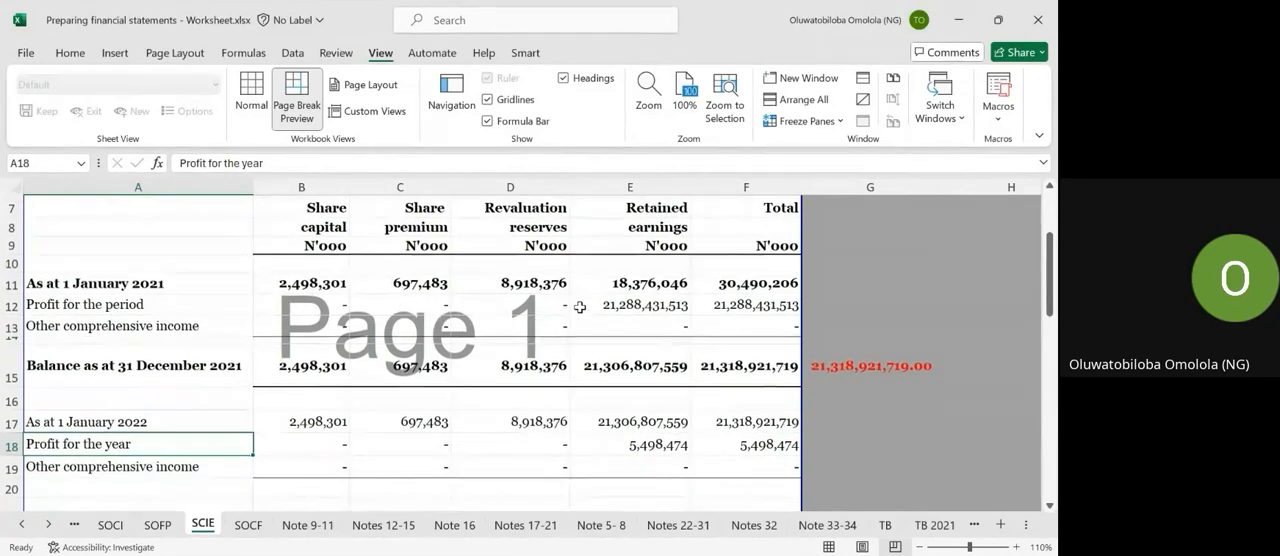
# Check that the "As at 1 January 2022" balances in row 17 are linked to the 31 December 2021 closing balances.
pyautogui.click(12, 365)
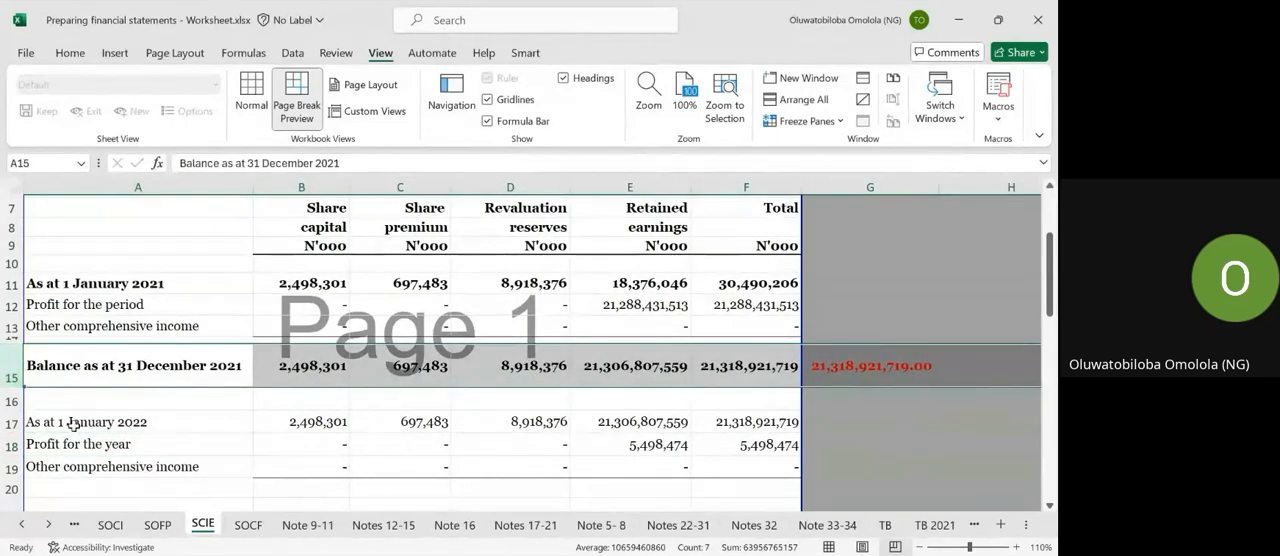
pyautogui.click(302, 421)
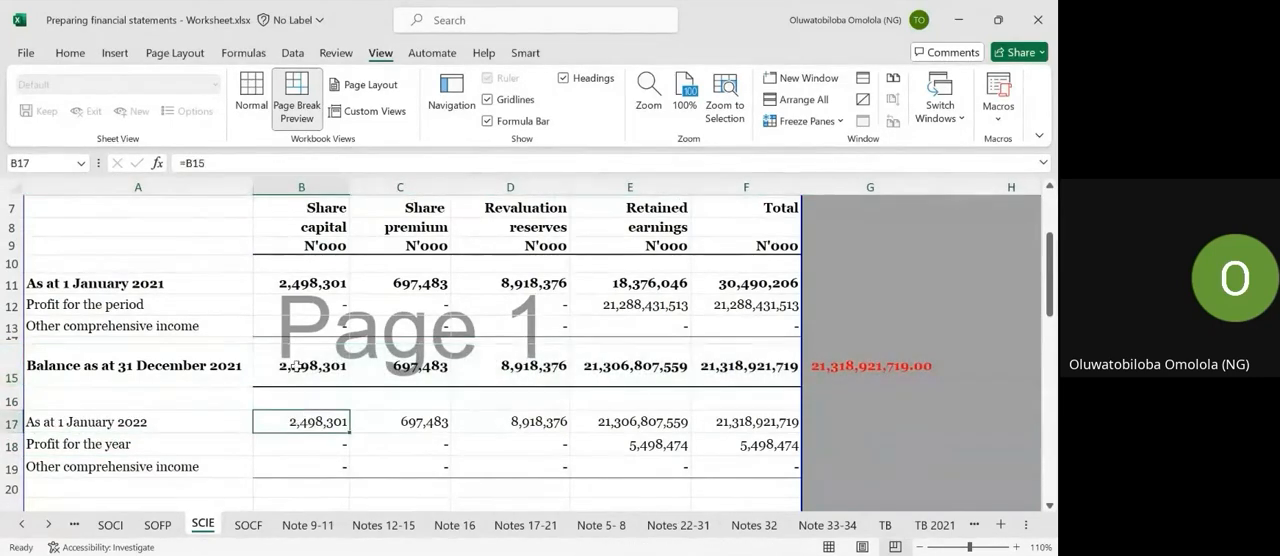
pyautogui.click(217, 165)
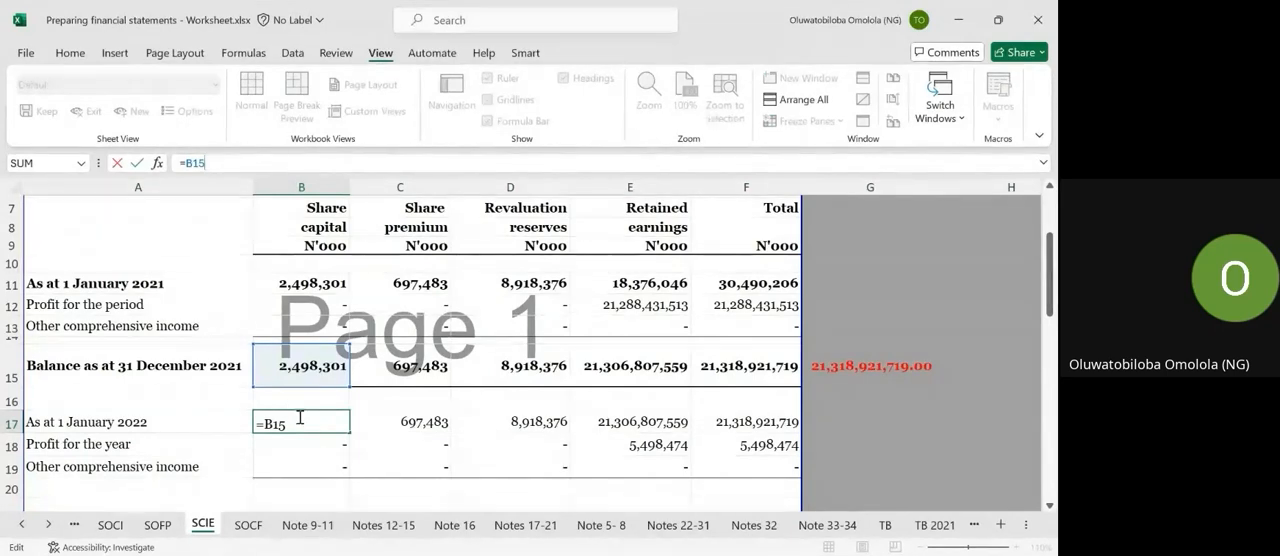
pyautogui.hotkey('ctrl', 'Return')
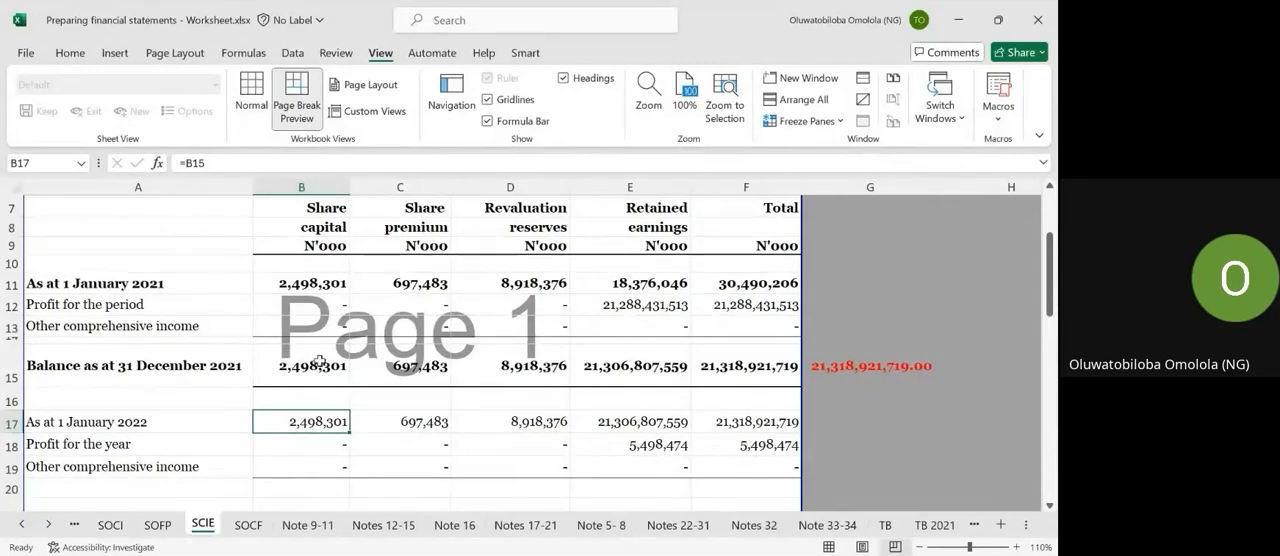
pyautogui.click(421, 423)
pyautogui.press('Right')
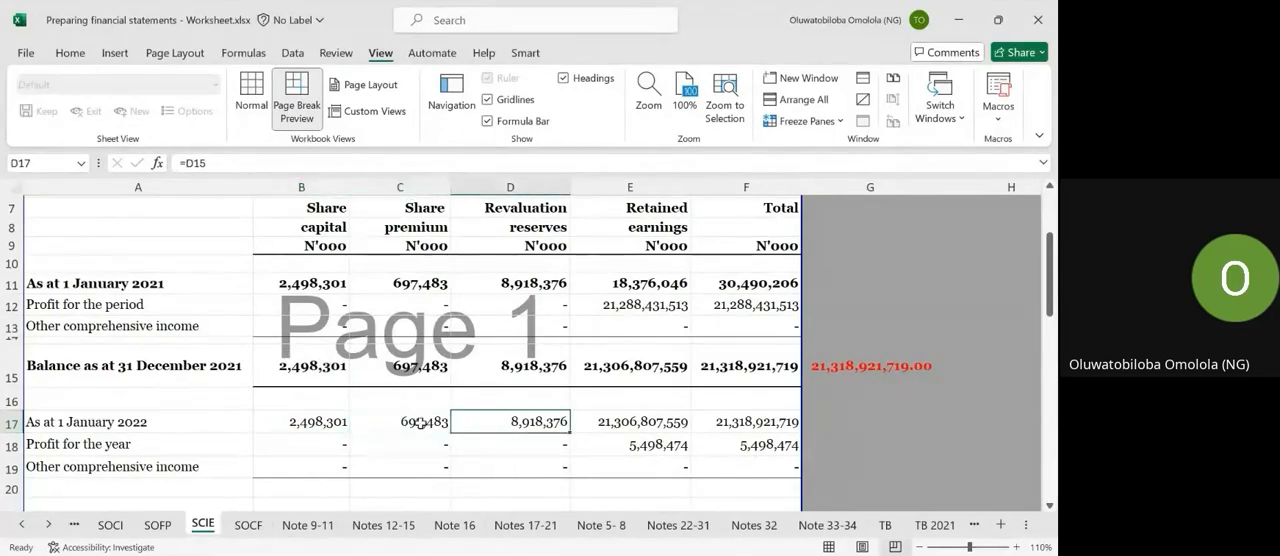
pyautogui.press('Right')
pyautogui.press('Right')
pyautogui.press('Left')
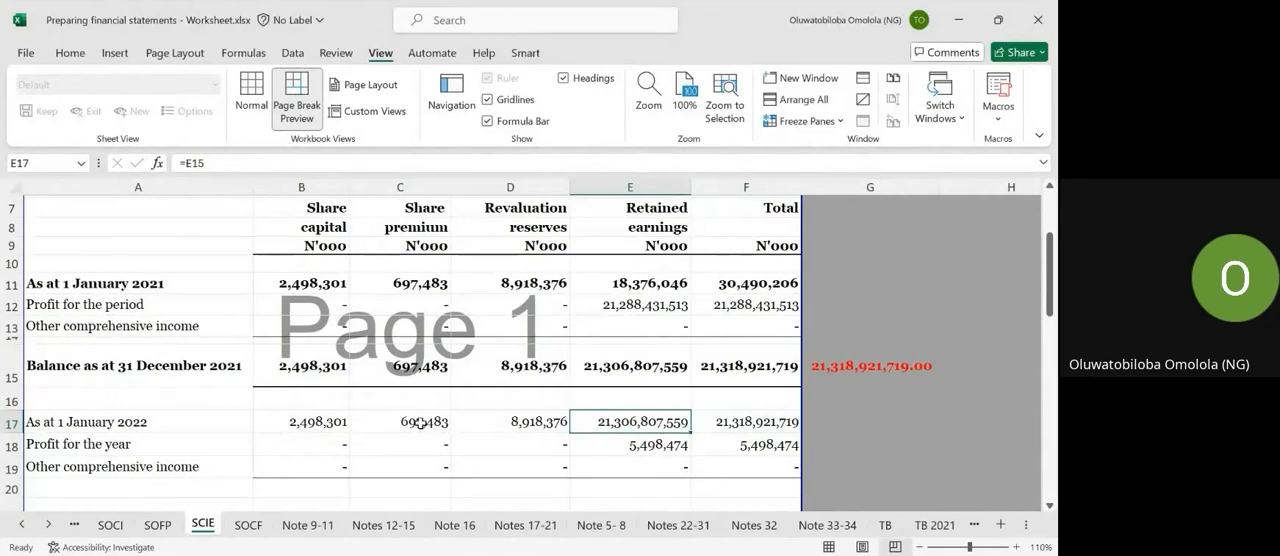
# Link the 2022 profit for the year in SCIE retained earnings cell E18 to SOCI cell D25.
pyautogui.click(12, 444)
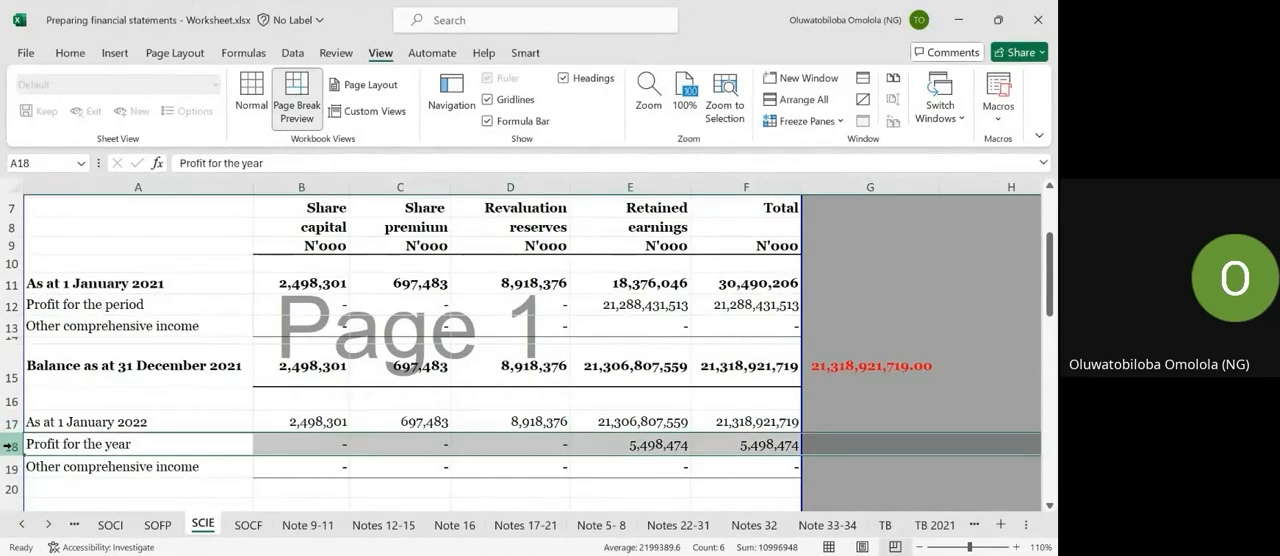
pyautogui.click(68, 449)
pyautogui.click(630, 444)
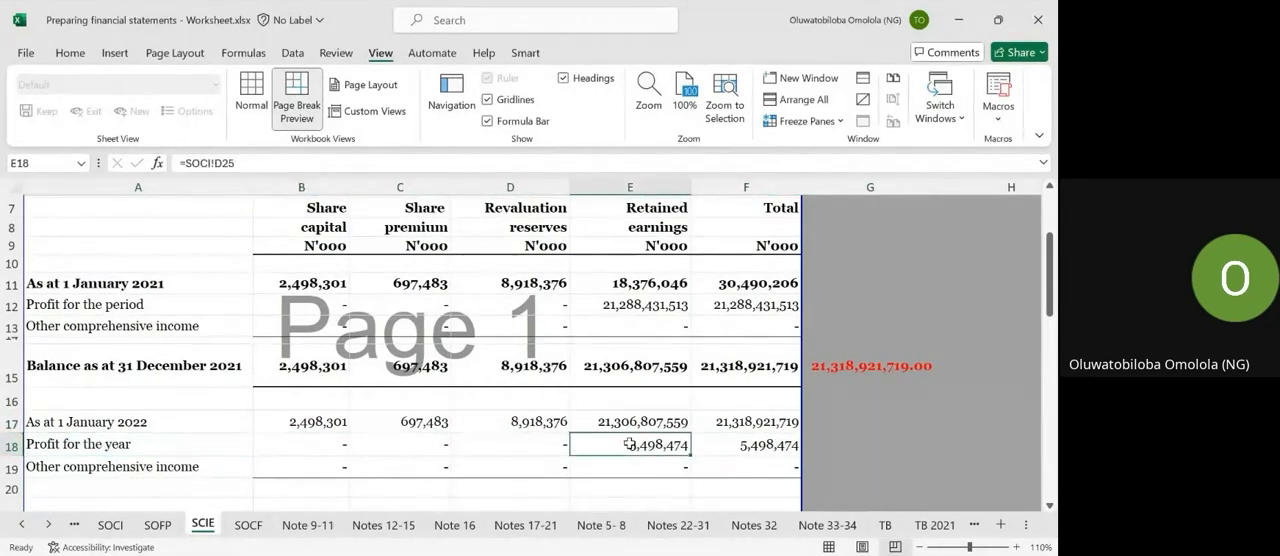
pyautogui.write('=')
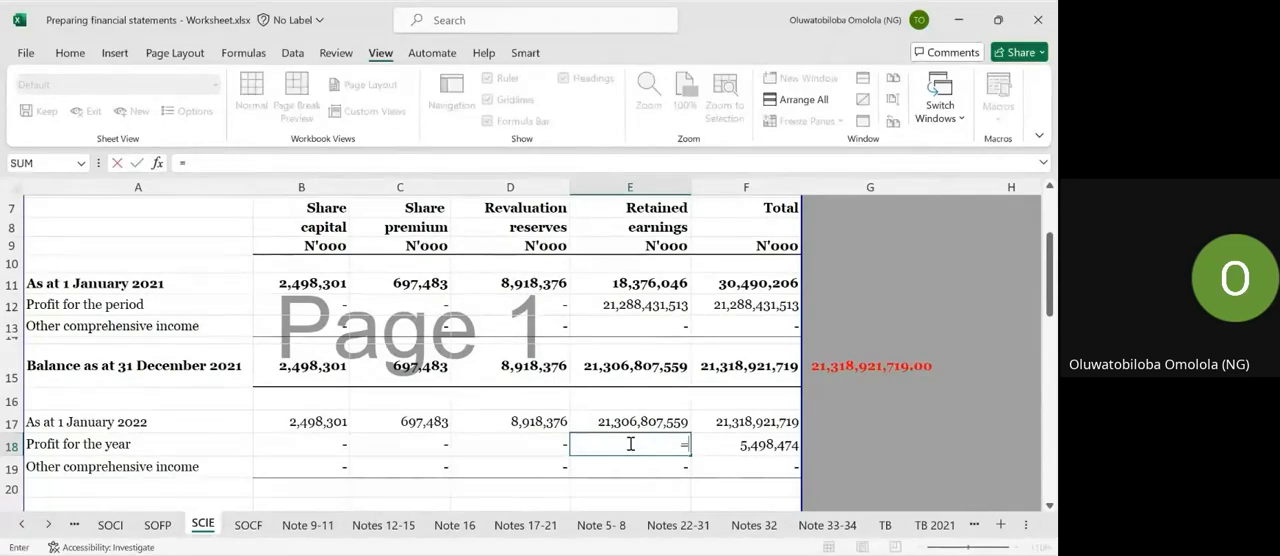
pyautogui.click(110, 525)
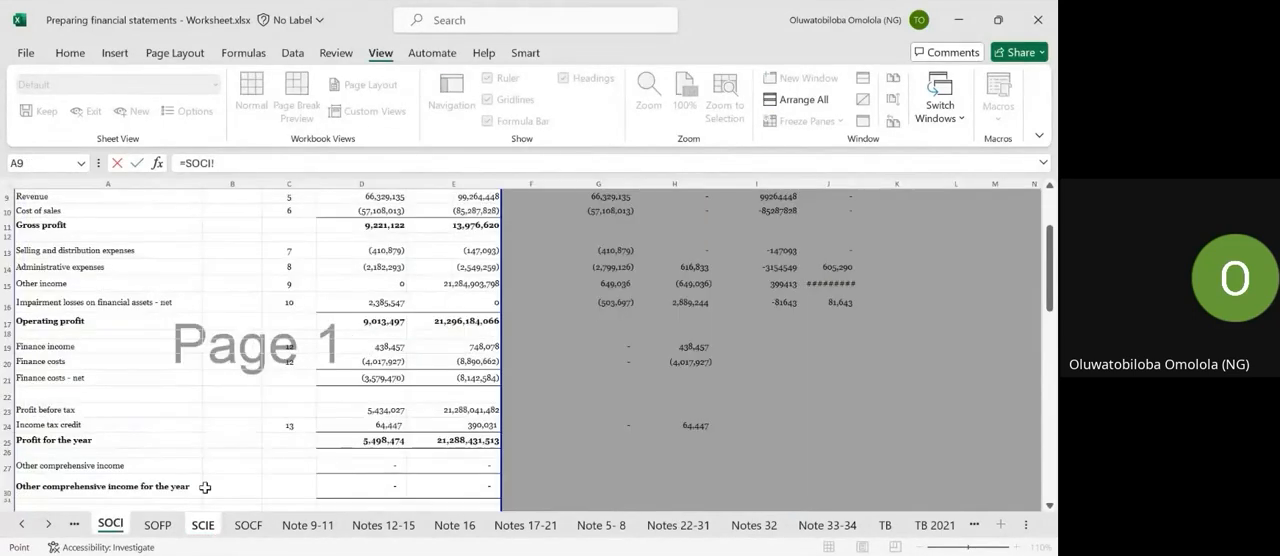
pyautogui.click(362, 440)
pyautogui.press('Return')
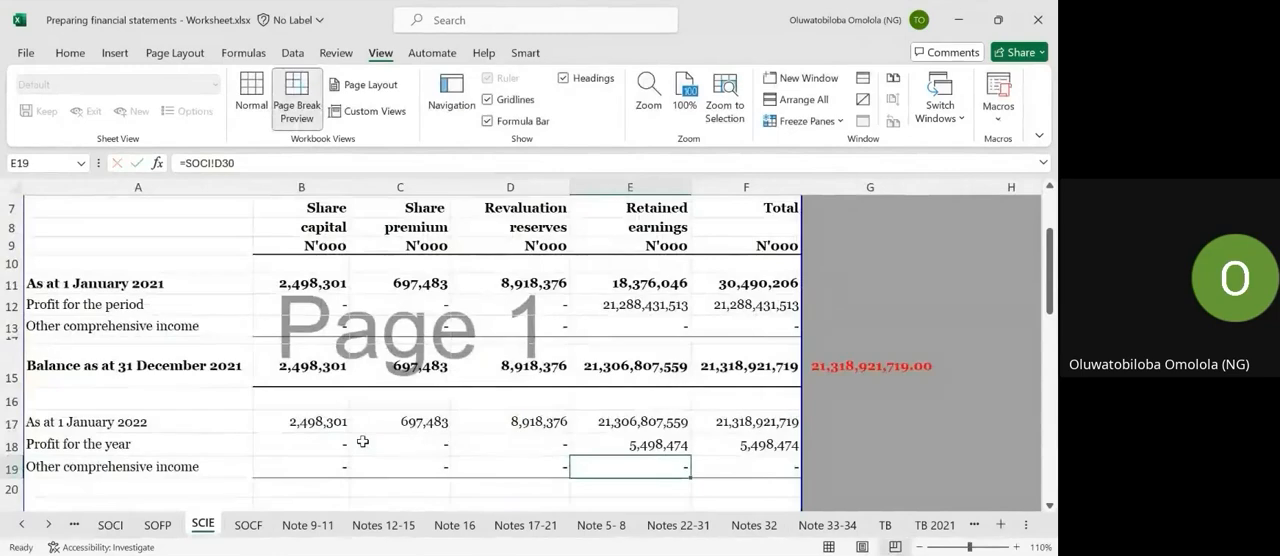
# Review the "Balance as at 31 December 2022" row against the movements above it in the statement of changes in equity.
pyautogui.scroll(-1, 362, 441)
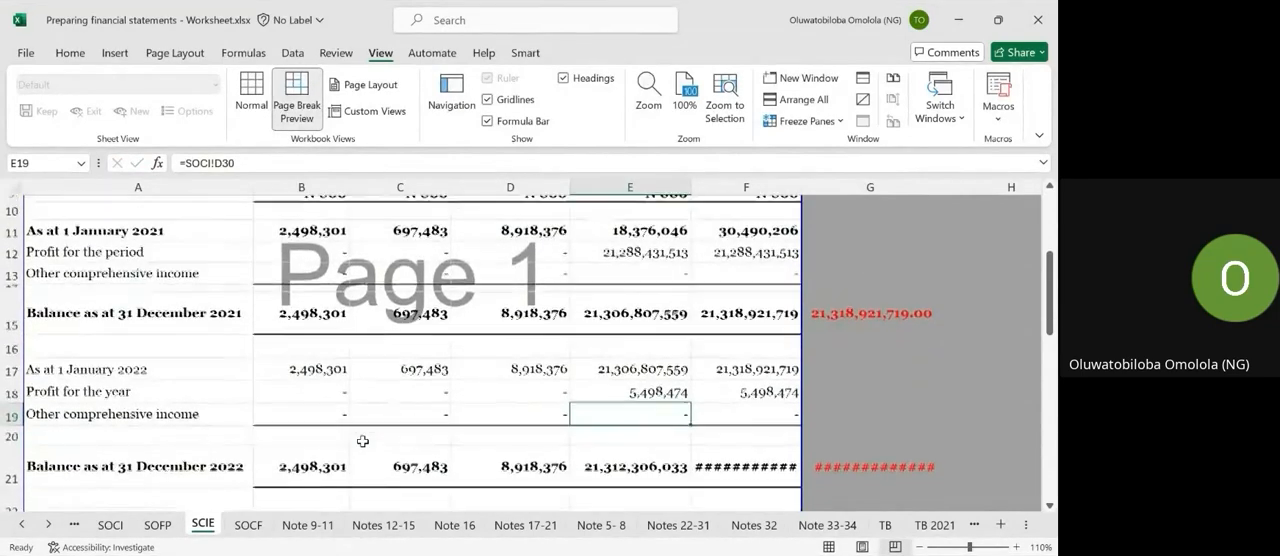
pyautogui.scroll(1, 362, 441)
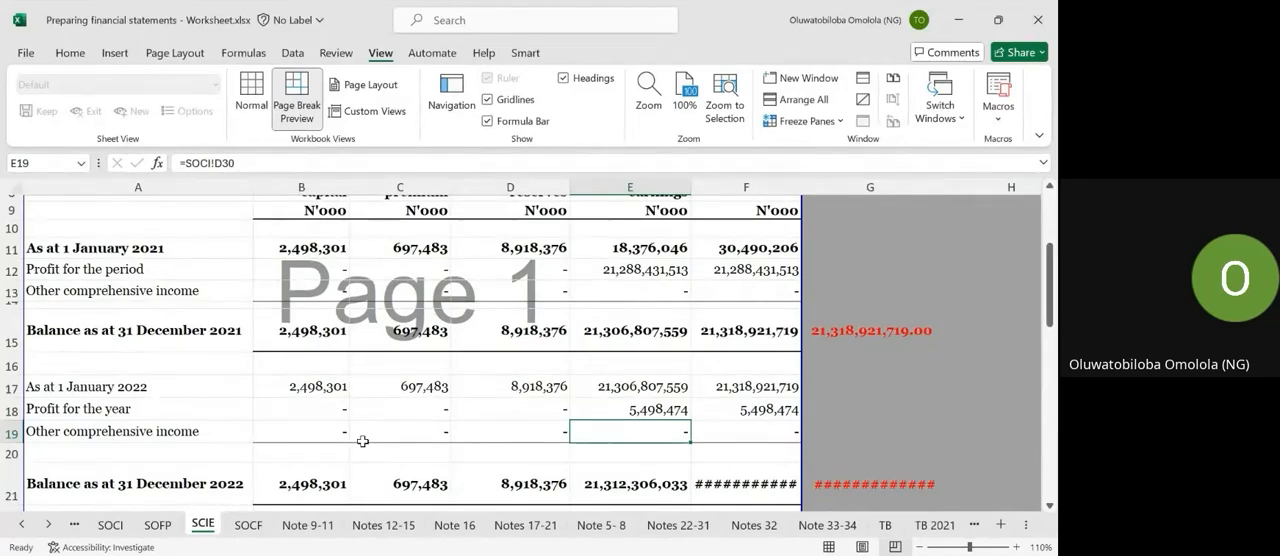
pyautogui.scroll(-1, 362, 441)
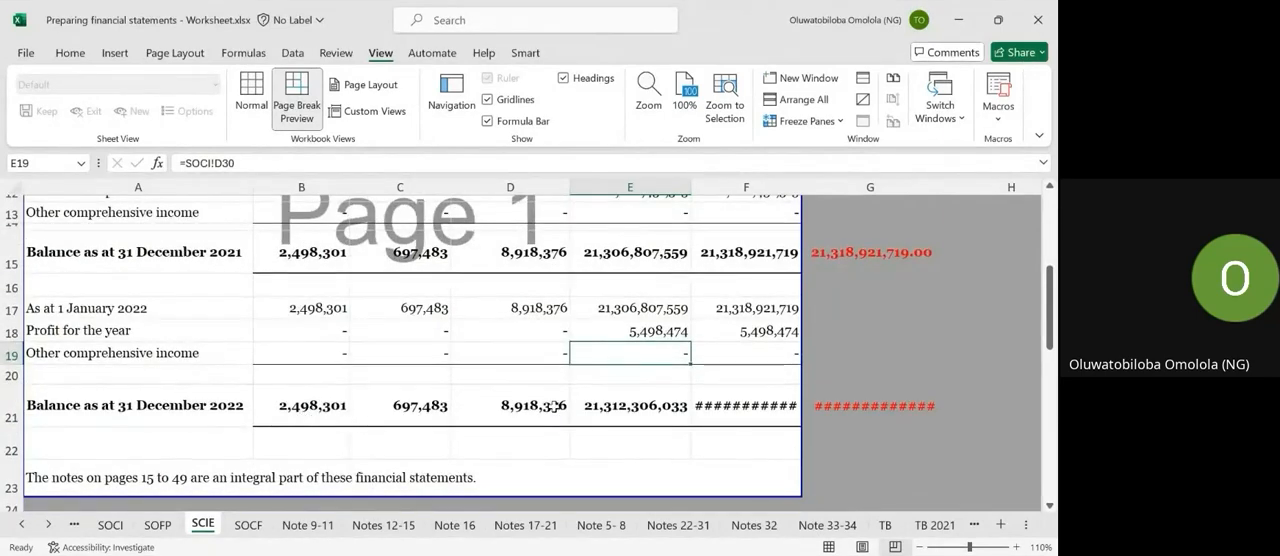
pyautogui.scroll(1, 443, 391)
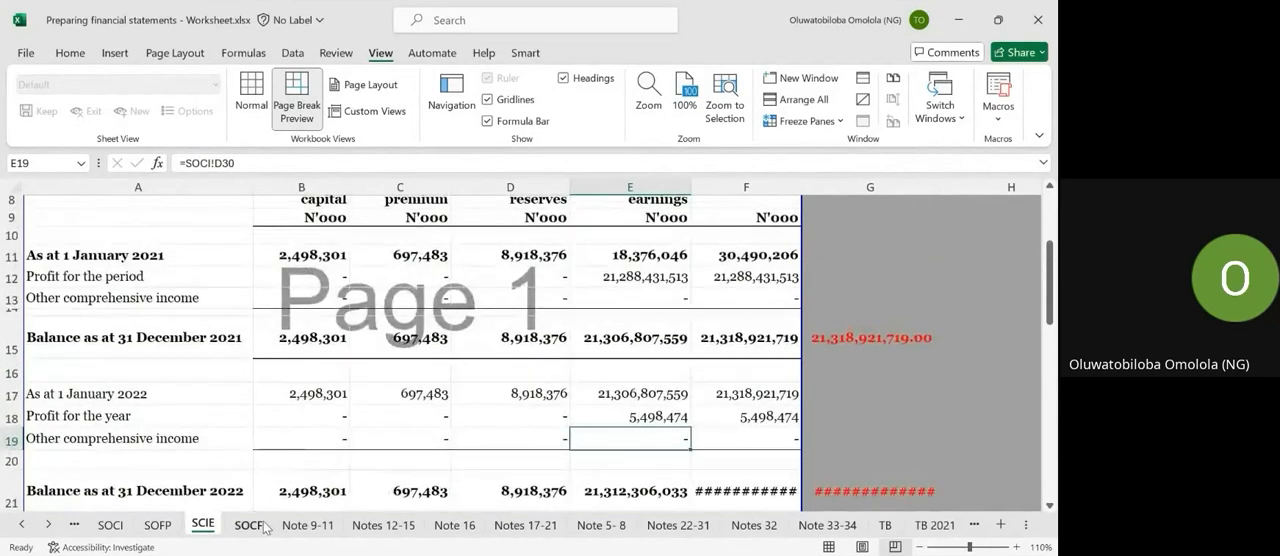
# Look over the statement of cash flows alongside the SOFP, SOCI and SCIE sheets that precede it in the workbook.
pyautogui.click(249, 525)
pyautogui.scroll(2, 316, 414)
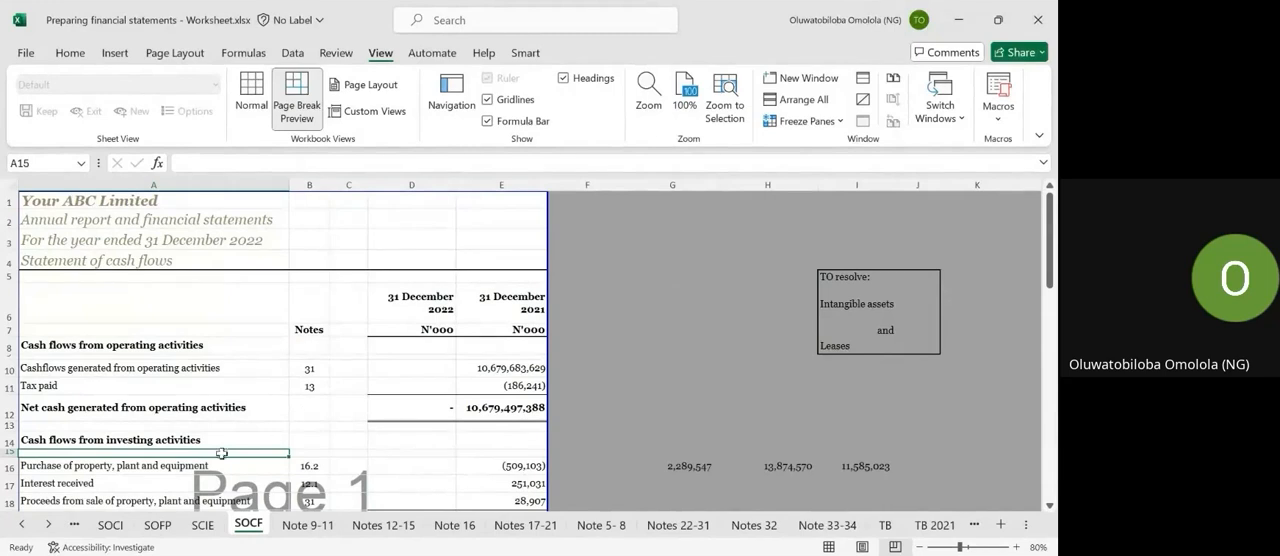
pyautogui.click(147, 530)
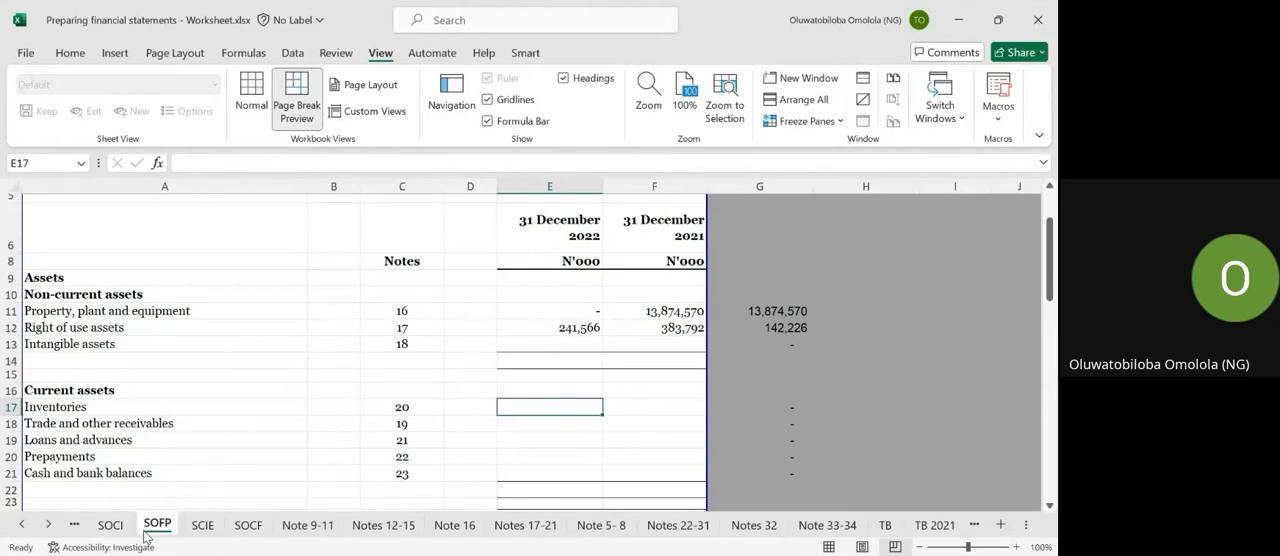
pyautogui.click(241, 528)
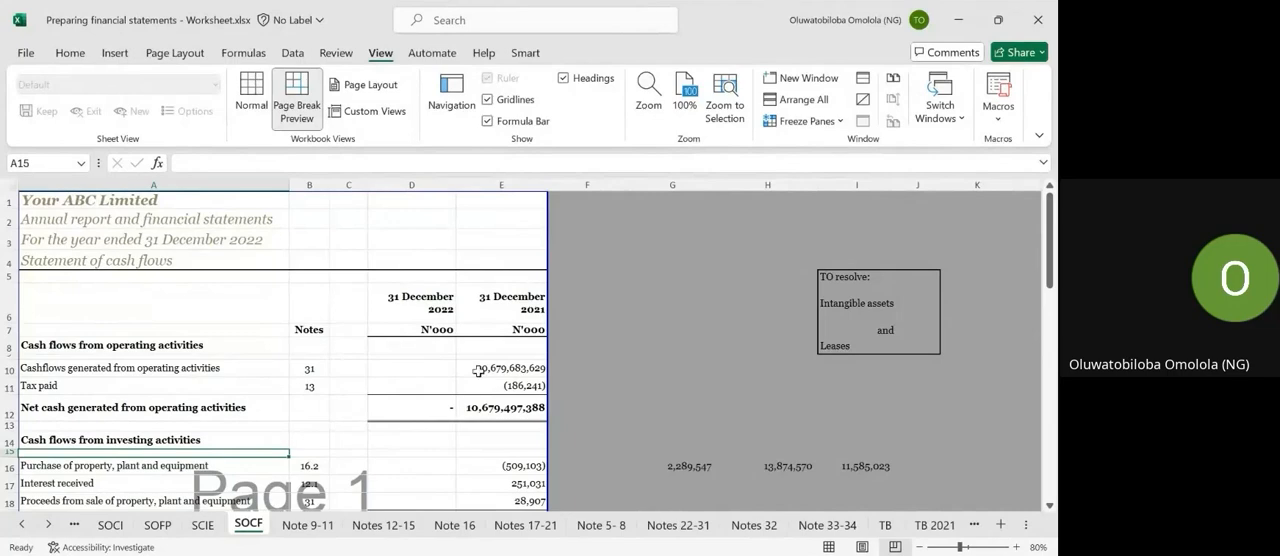
pyautogui.click(157, 524)
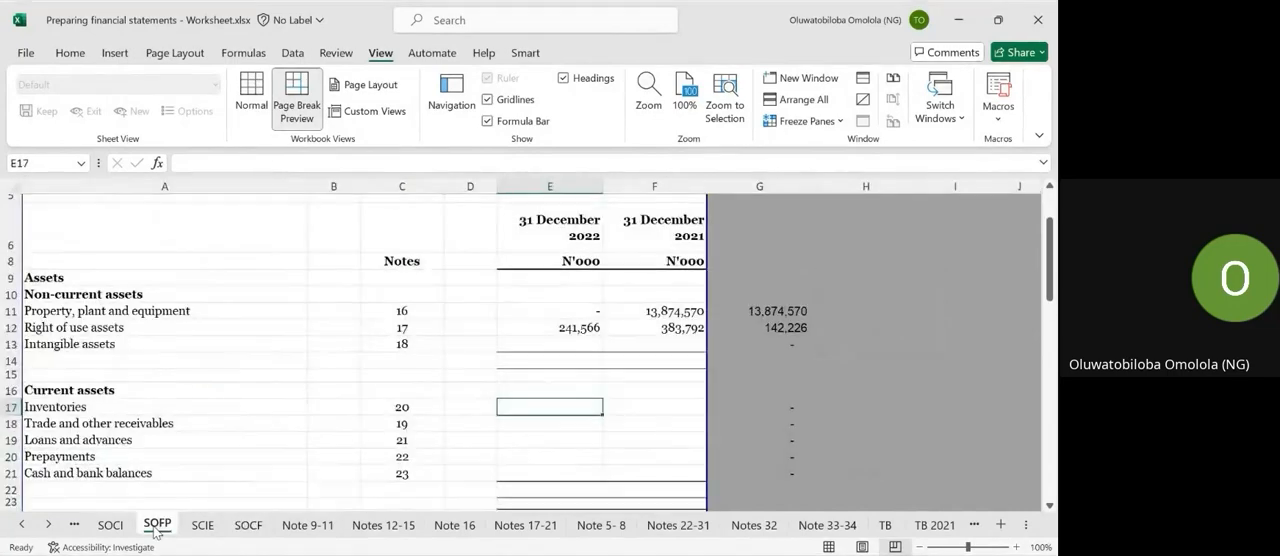
pyautogui.click(110, 524)
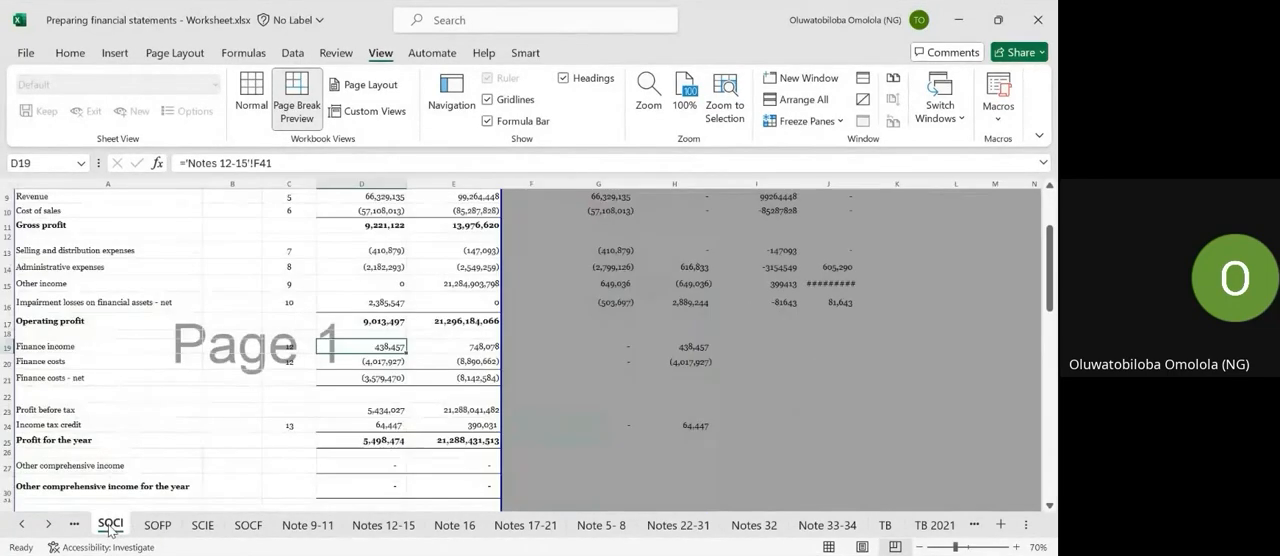
pyautogui.click(155, 525)
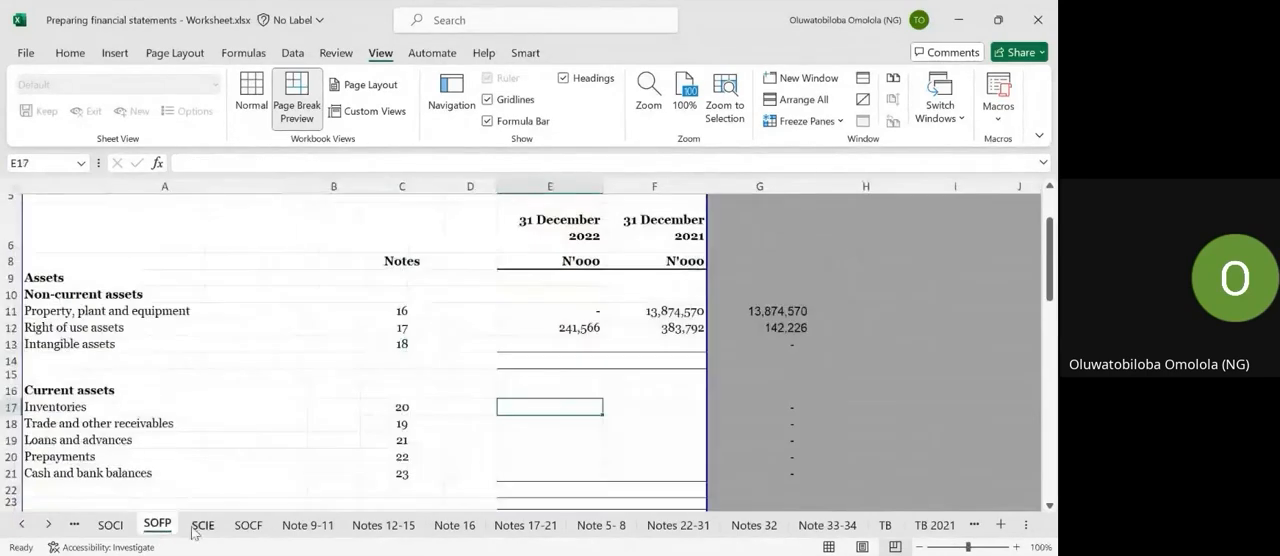
pyautogui.click(197, 527)
# Review the operating, investing and financing sections of the statement of cash flows on the SOCF sheet, and switch away from the workbook window.
pyautogui.click(256, 526)
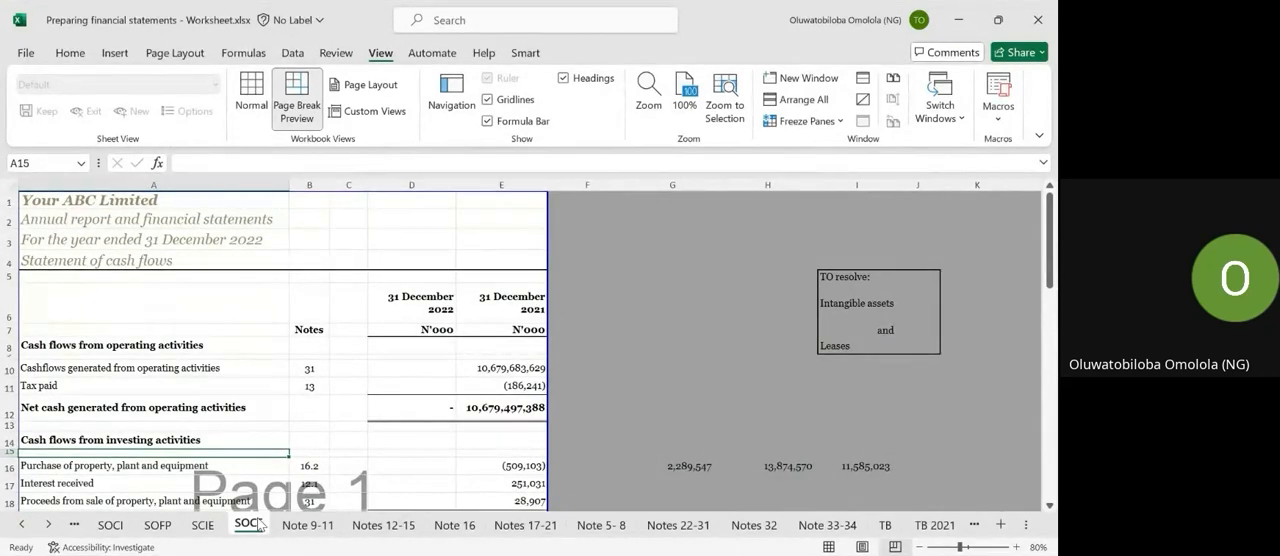
pyautogui.scroll(-4, 318, 435)
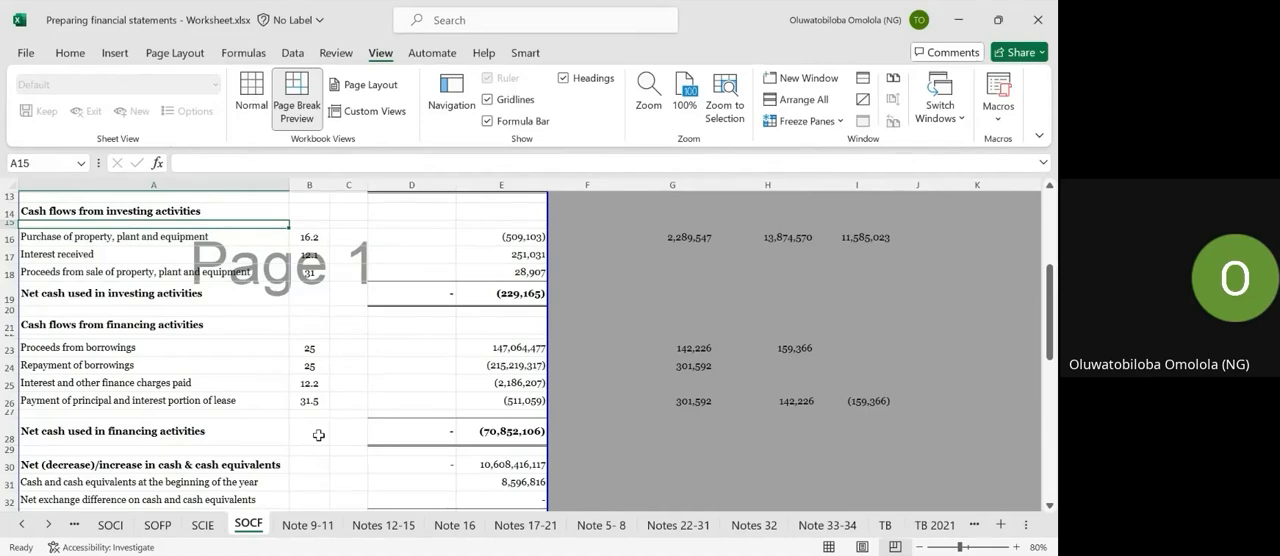
pyautogui.scroll(5, 284, 427)
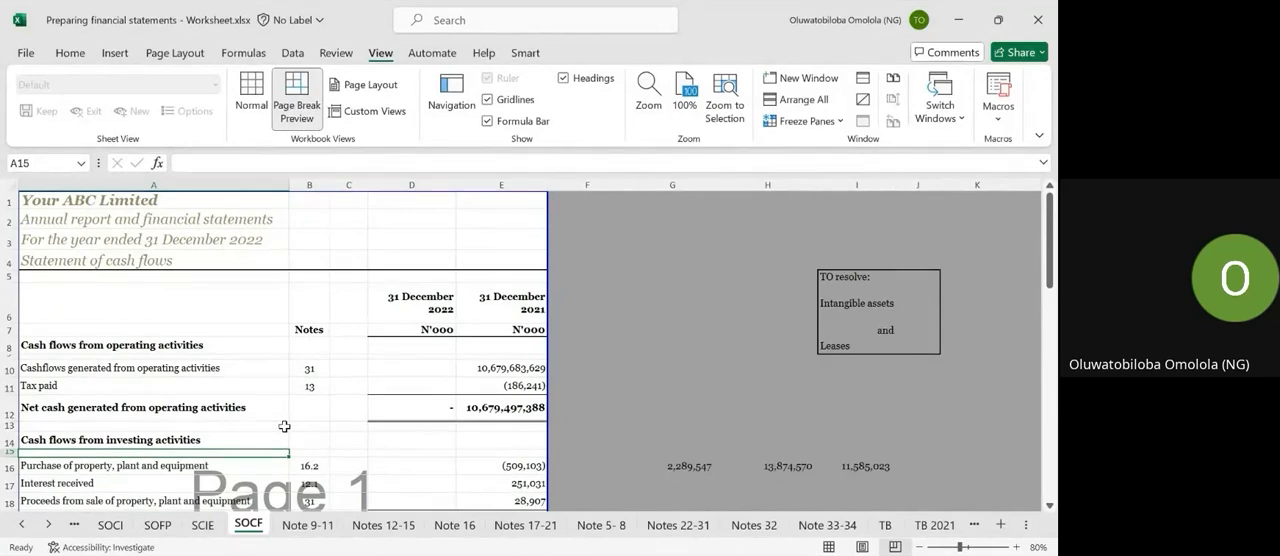
pyautogui.hotkey('alt', 'Tab')
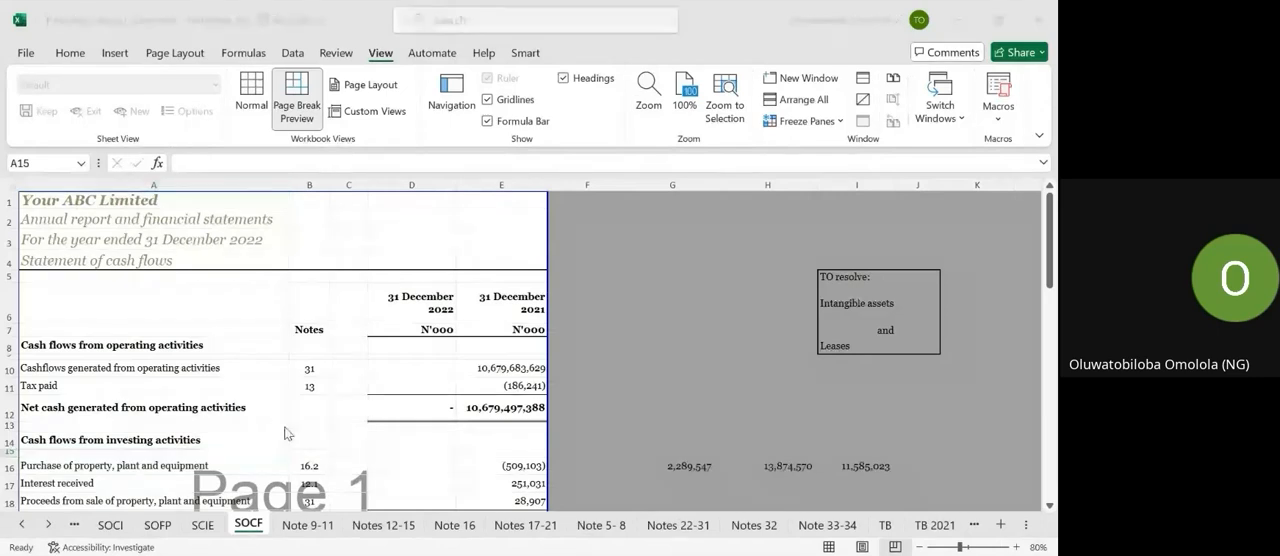